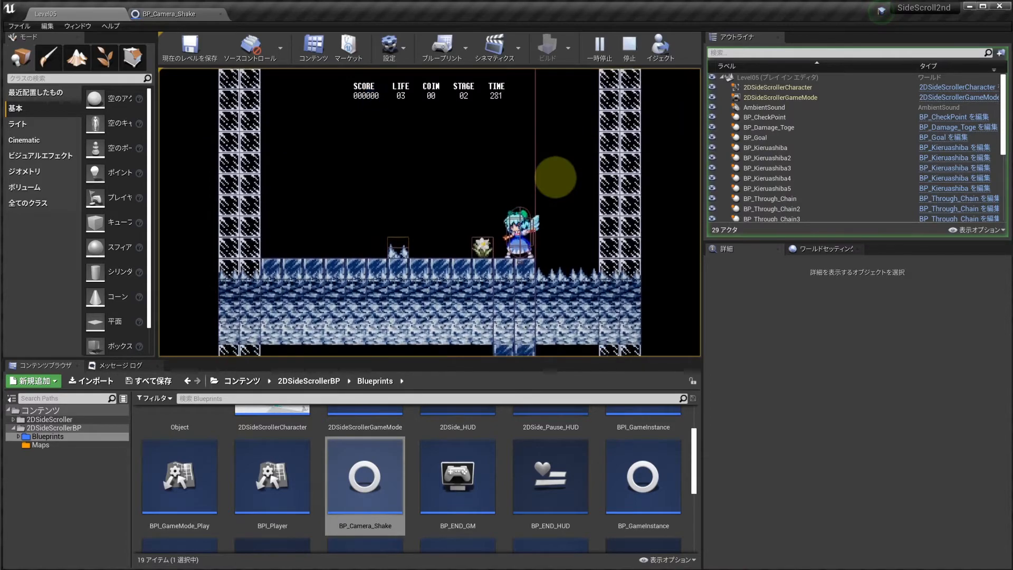
{"action": "key", "text": "Escape"}
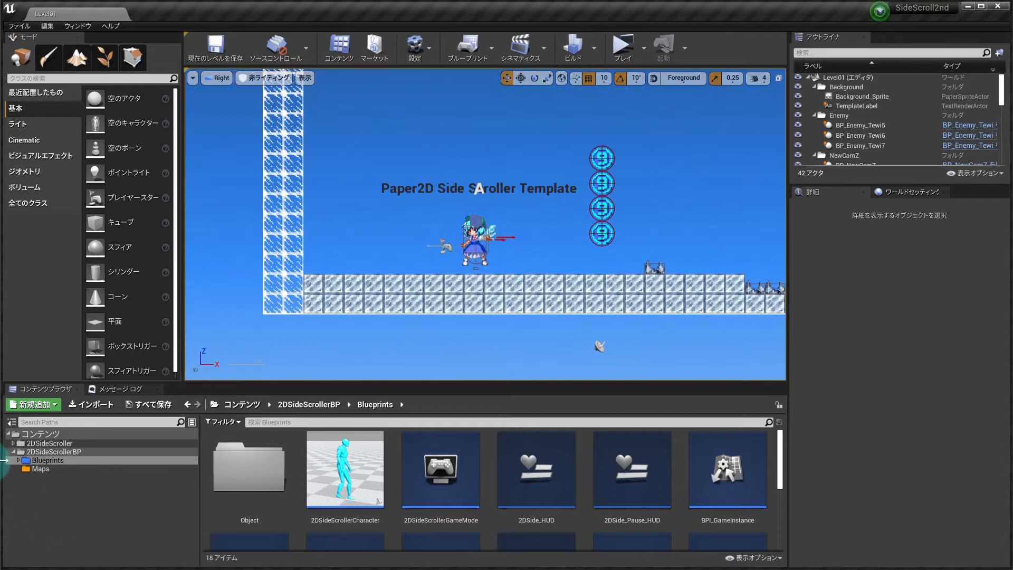
Step: Create a new level named Level04 in the Maps folder of 2DSideScrollerBP
{"action": "left_click", "coordinate": [39, 469]}
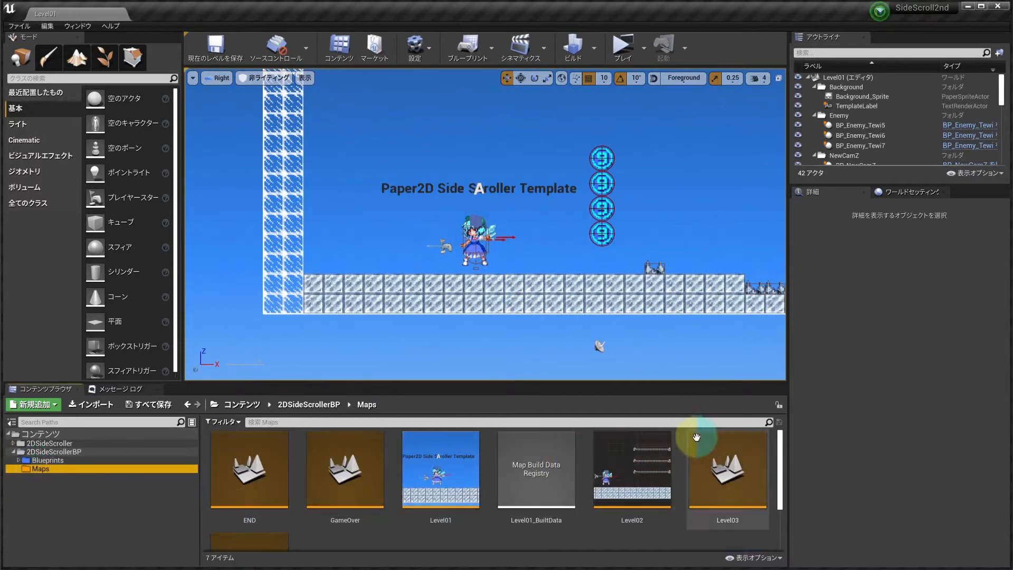
{"action": "left_click_drag", "start_coordinate": [579, 399], "coordinate": [581, 191]}
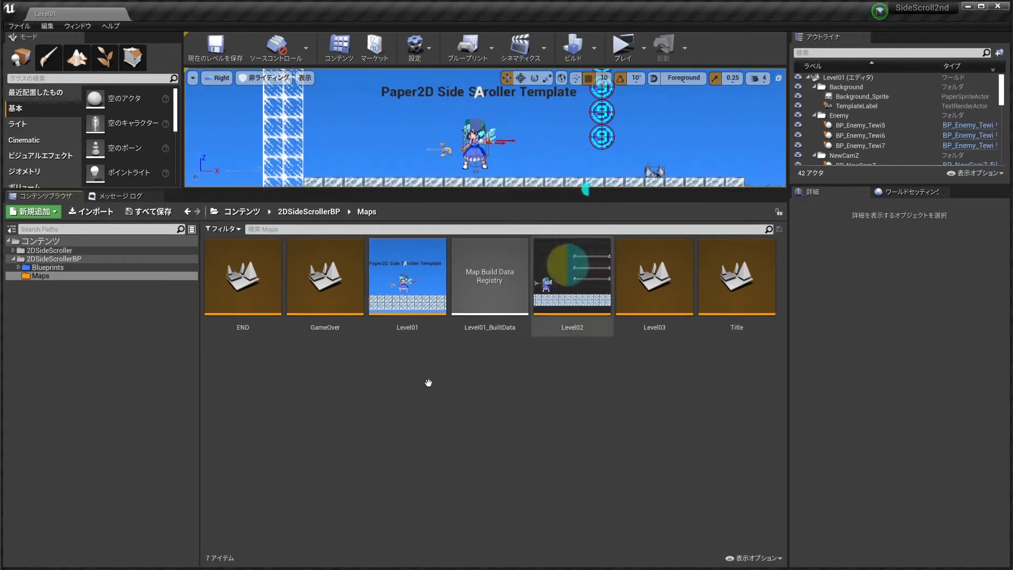
{"action": "right_click", "coordinate": [369, 395]}
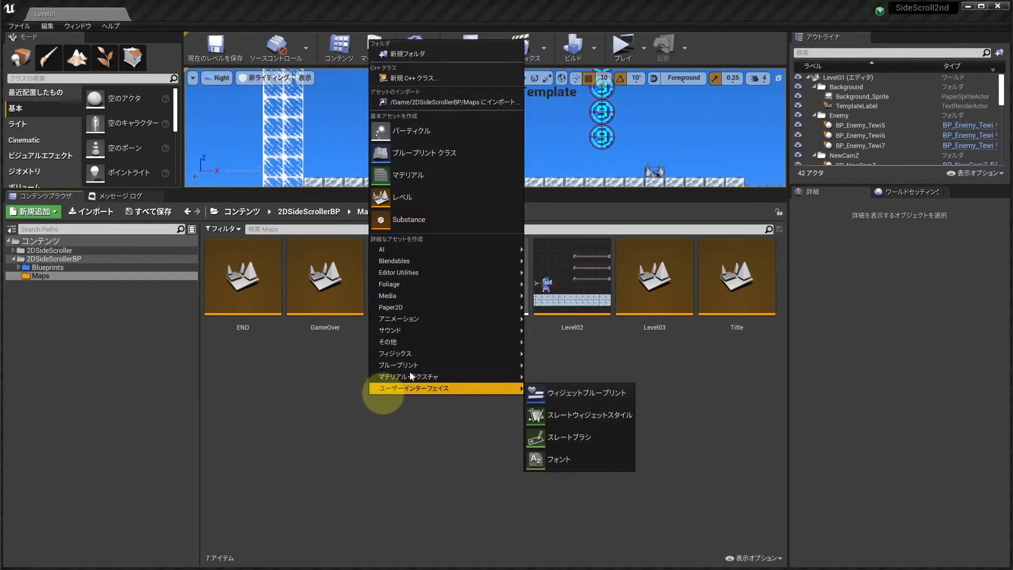
{"action": "left_click", "coordinate": [447, 198]}
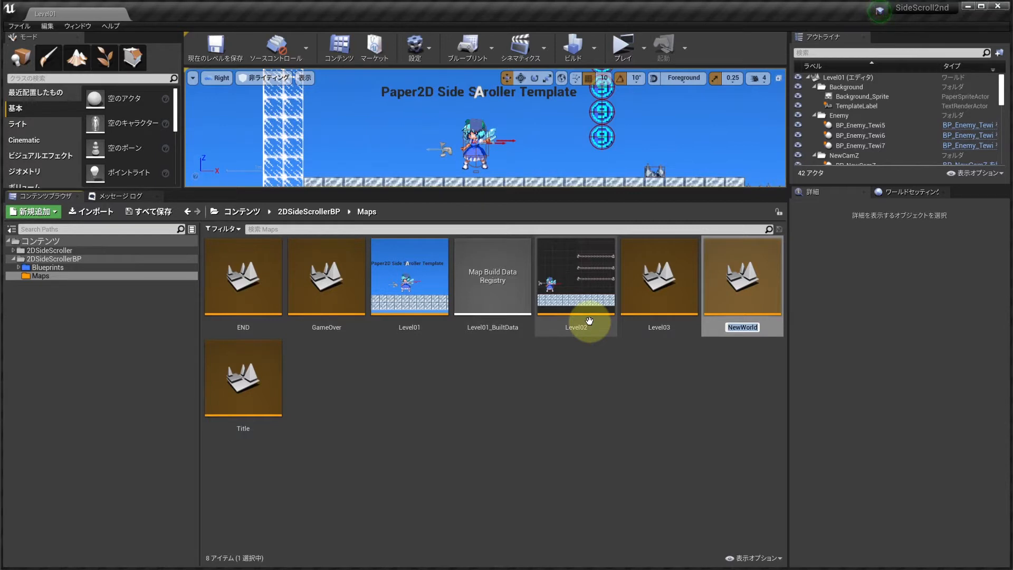
{"action": "type", "text": "Level"}
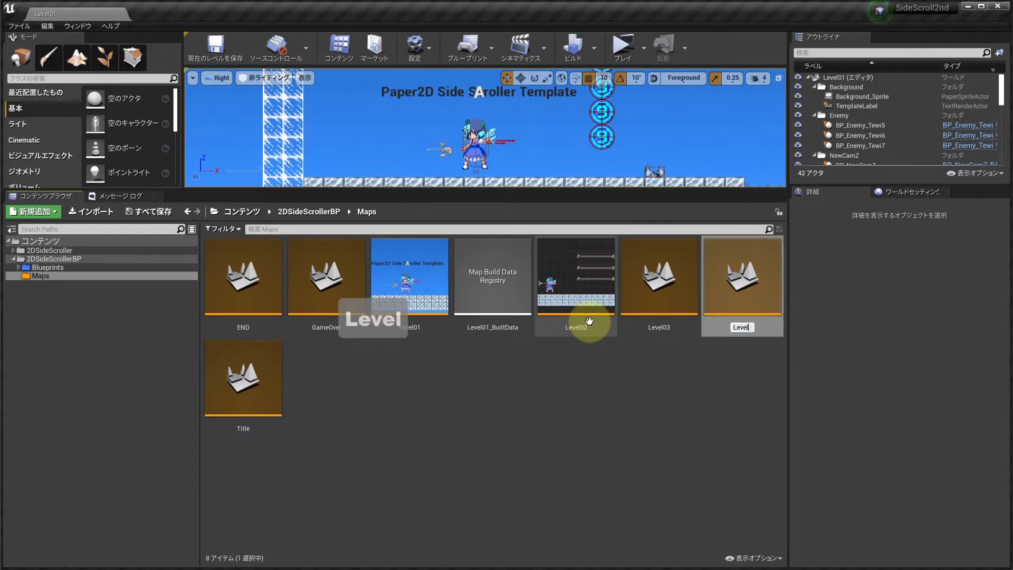
{"action": "type", "text": "04"}
{"action": "key", "text": "Return"}
Step: Open the Level04 level and give its viewport more height again
{"action": "double_click", "coordinate": [720, 286]}
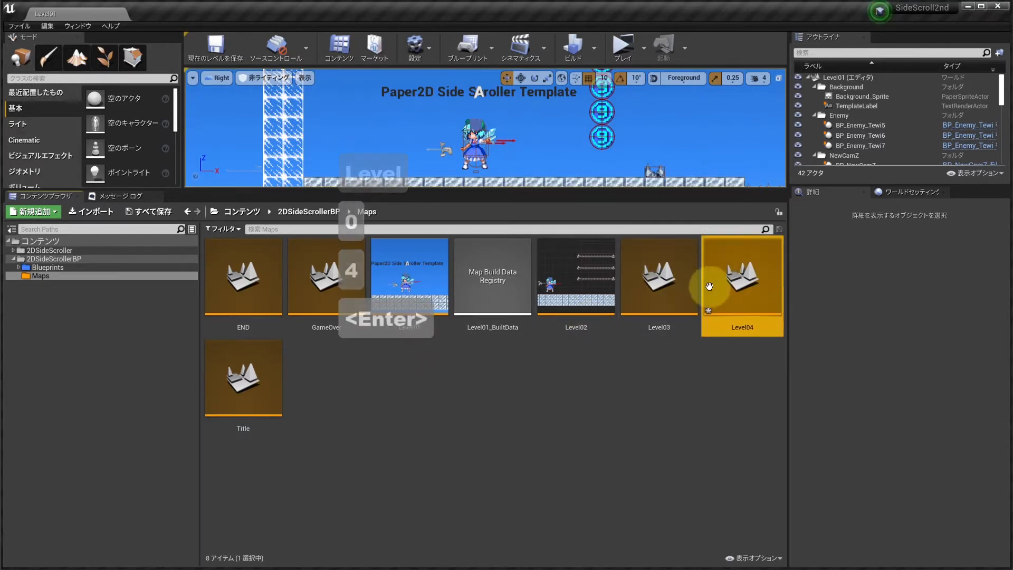
{"action": "left_click", "coordinate": [386, 309]}
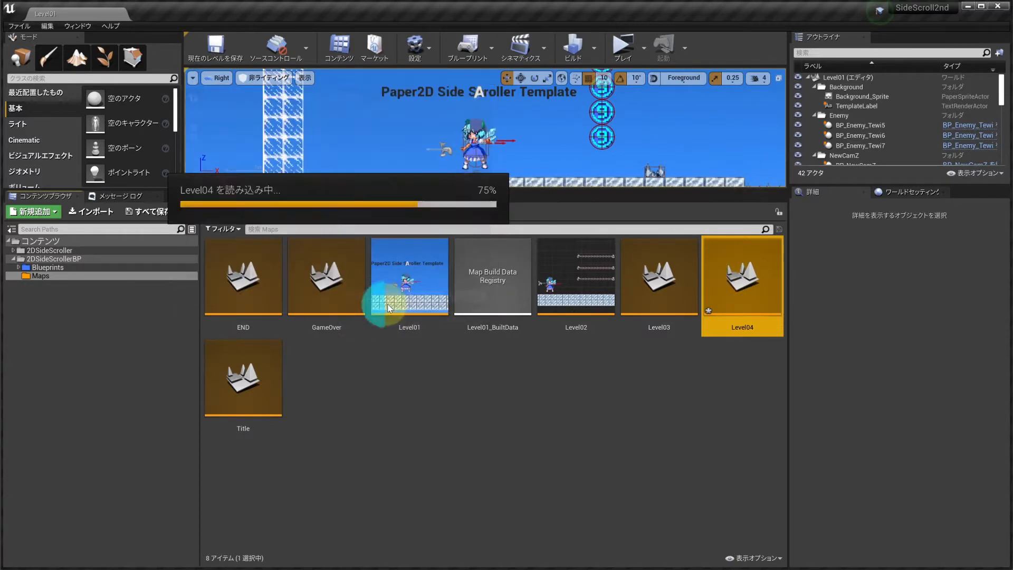
{"action": "left_click_drag", "start_coordinate": [475, 189], "coordinate": [490, 384]}
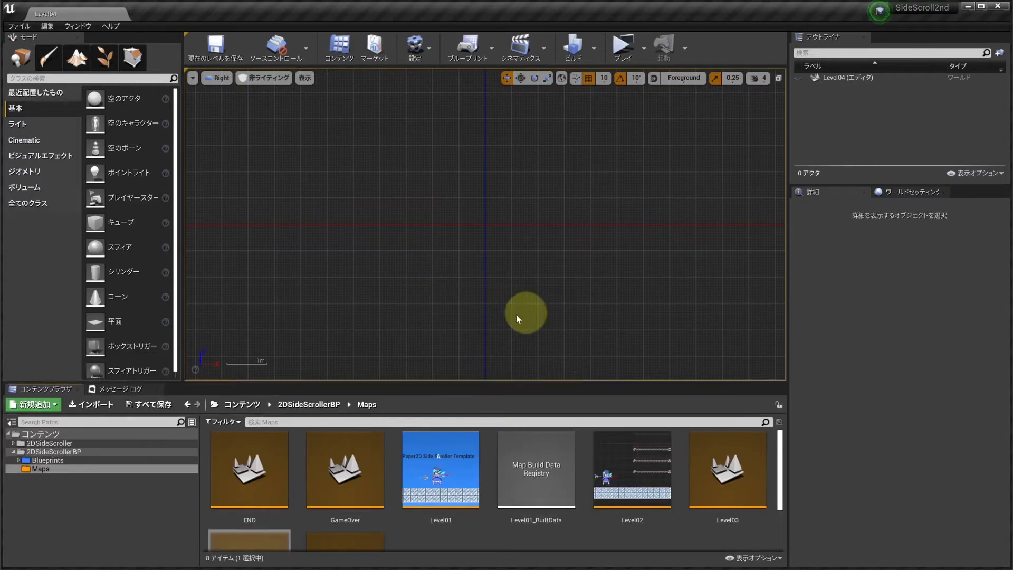
Step: In the Tilemap folder of 2DSideScroller, create a tile map named Stage04 from the chip05d_ice-dungeon_TileSet tile set
{"action": "left_click", "coordinate": [44, 503]}
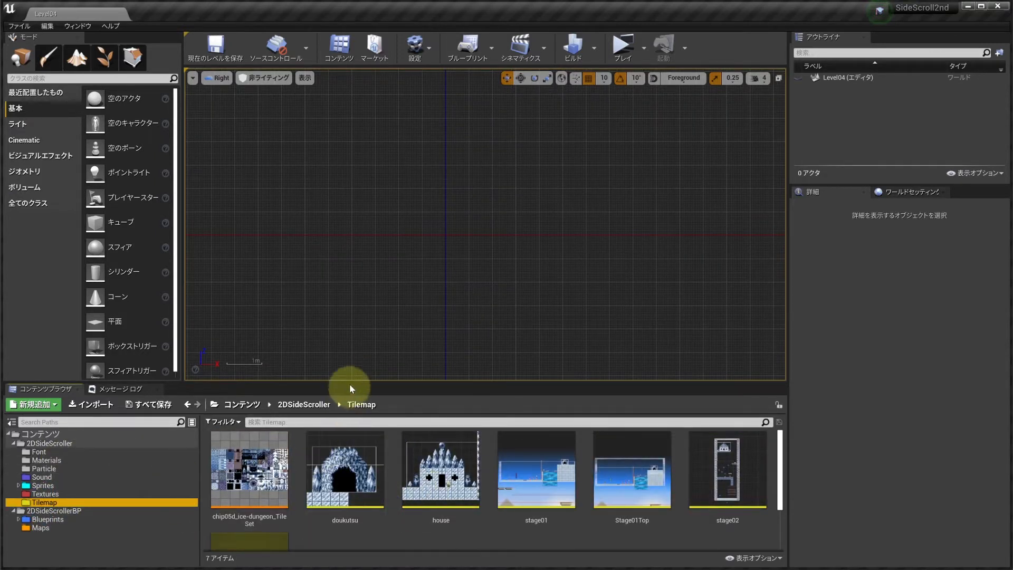
{"action": "left_click_drag", "start_coordinate": [351, 384], "coordinate": [366, 277]}
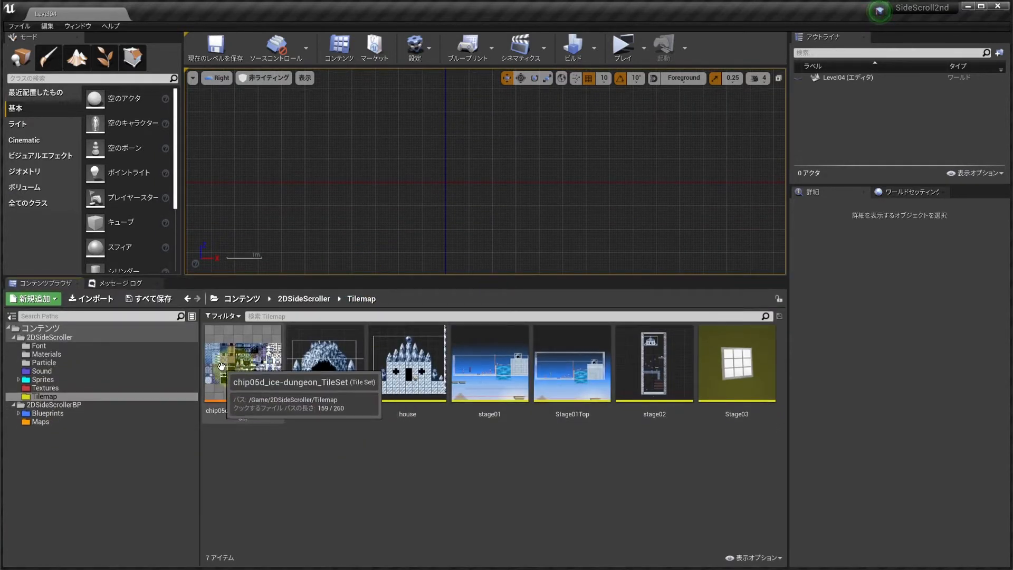
{"action": "left_click_drag", "start_coordinate": [198, 355], "coordinate": [147, 356]}
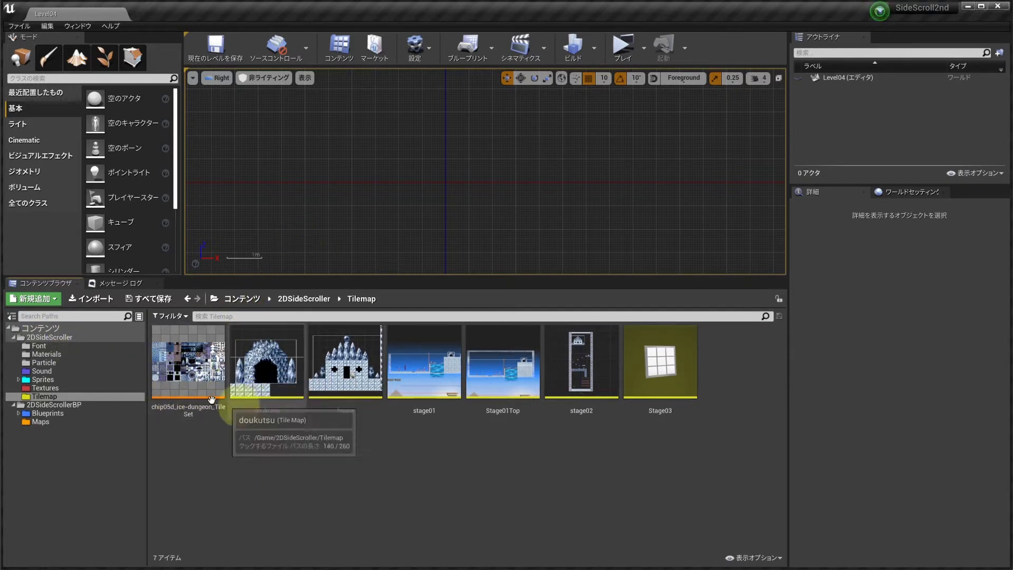
{"action": "right_click", "coordinate": [193, 364]}
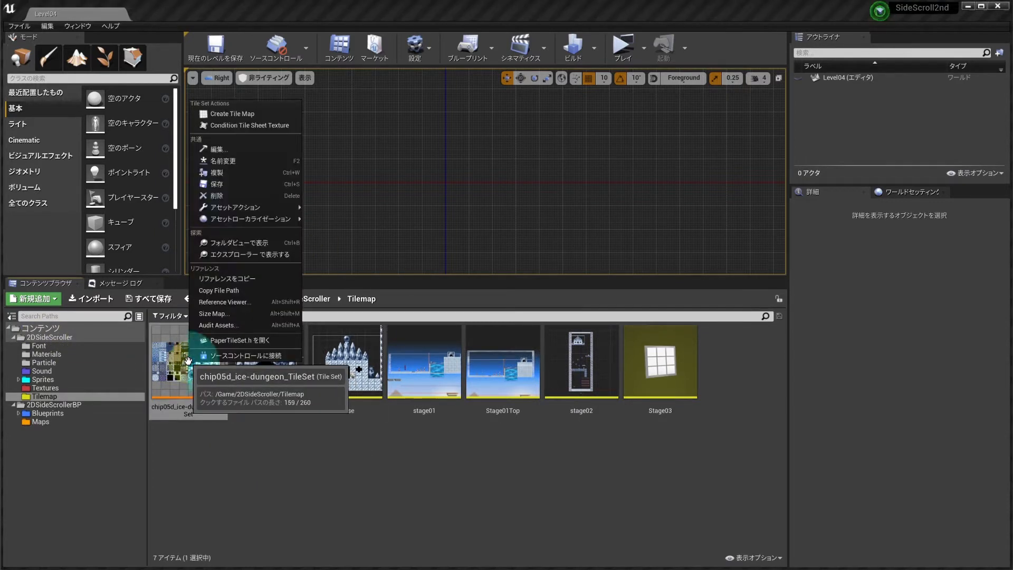
{"action": "left_click", "coordinate": [250, 115]}
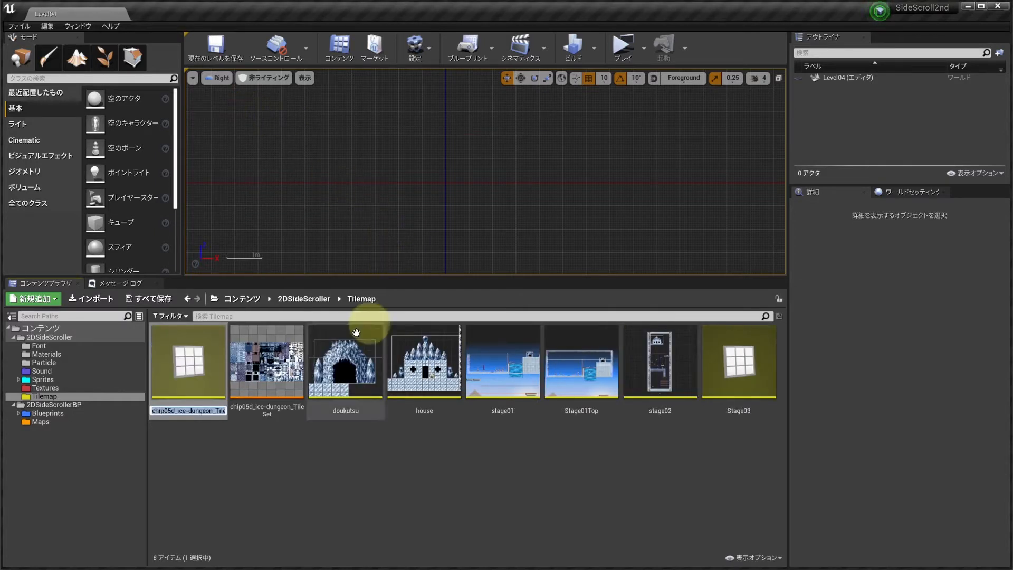
{"action": "type", "text": "Sta"}
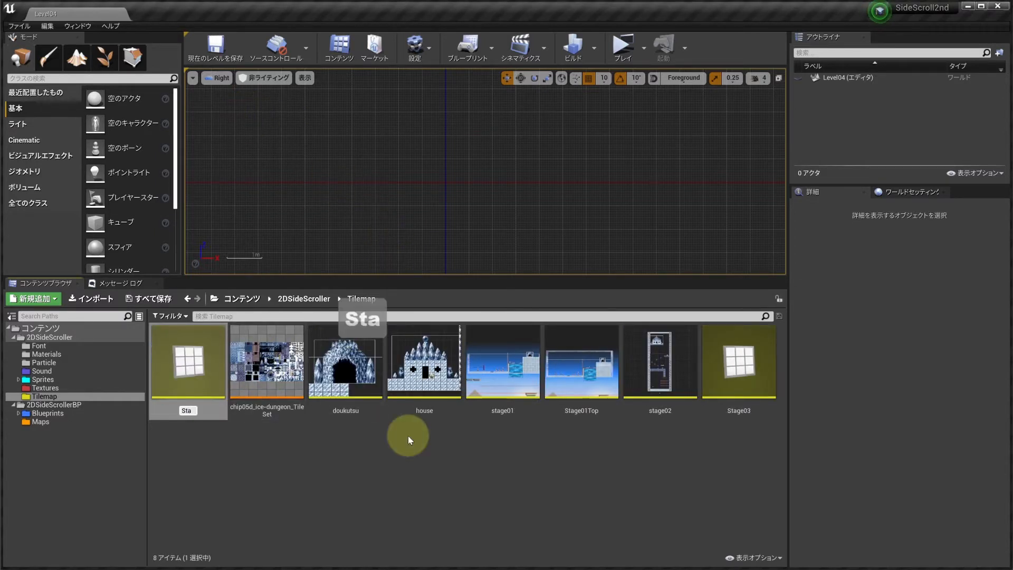
{"action": "type", "text": "ge04"}
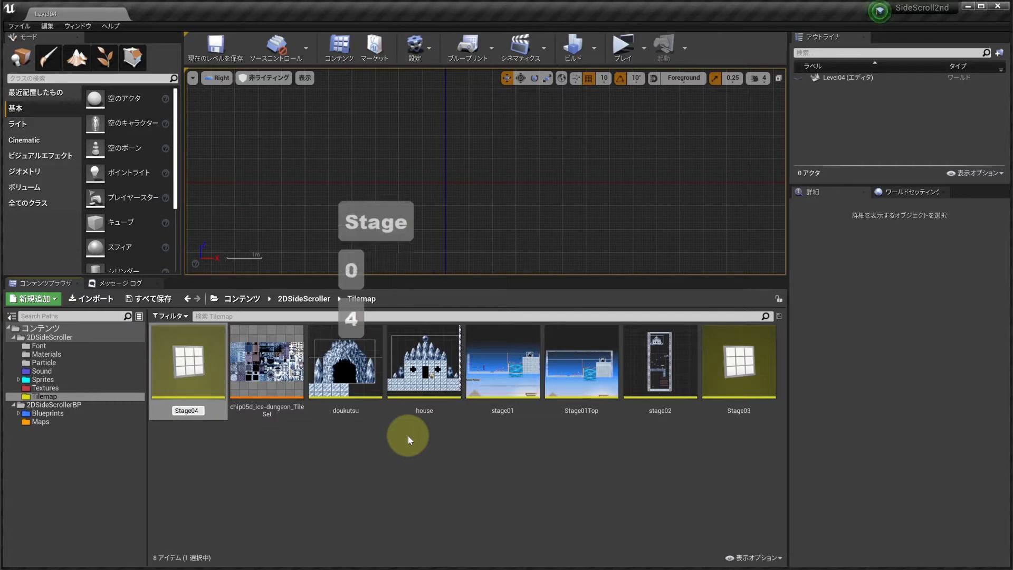
{"action": "key", "text": "Return"}
Step: Open the Stage04 tile map for editing and show its tile grid
{"action": "double_click", "coordinate": [750, 359]}
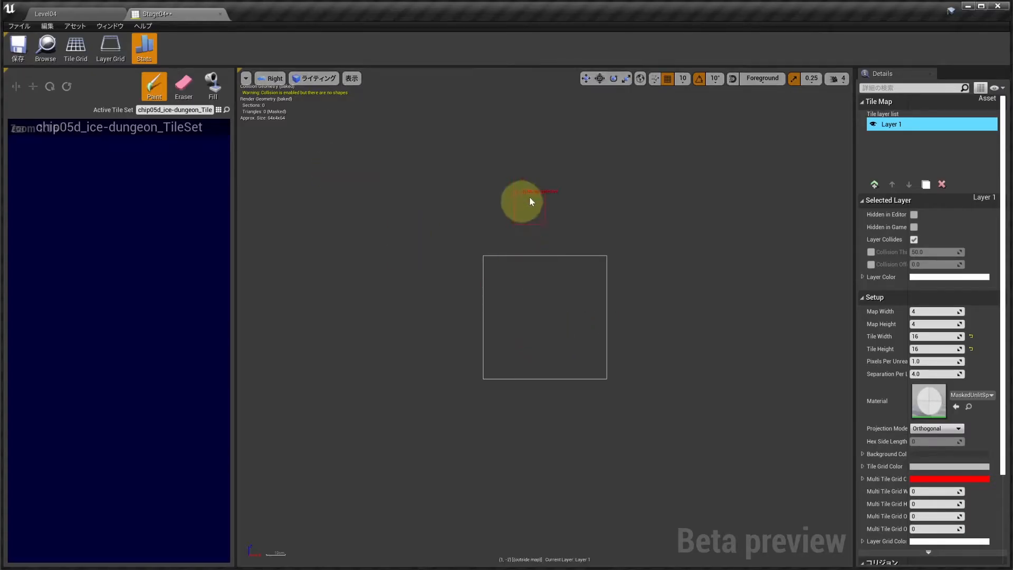
{"action": "left_click", "coordinate": [351, 79]}
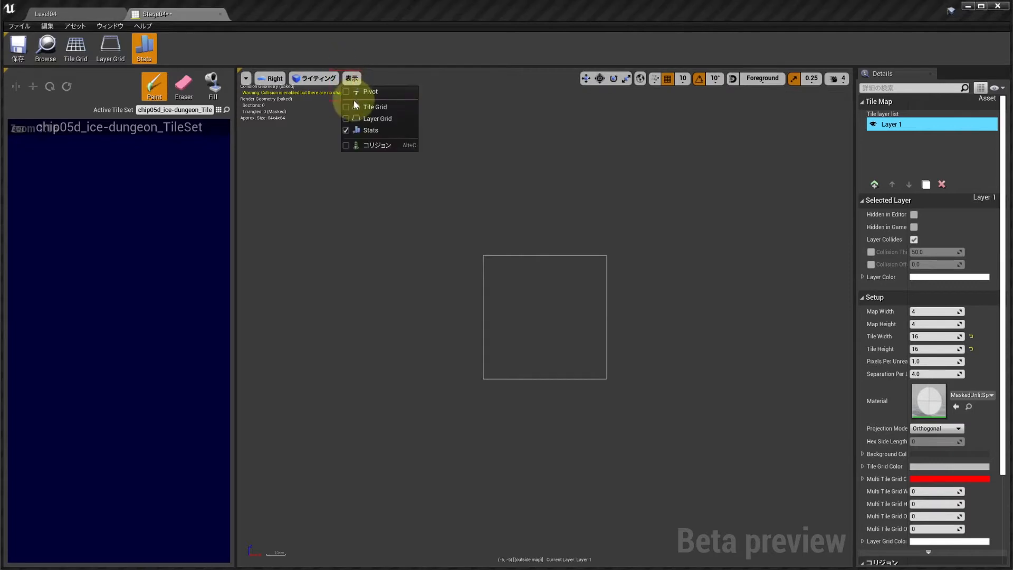
{"action": "left_click", "coordinate": [371, 106]}
{"action": "right_click_drag", "start_coordinate": [366, 122], "coordinate": [440, 229]}
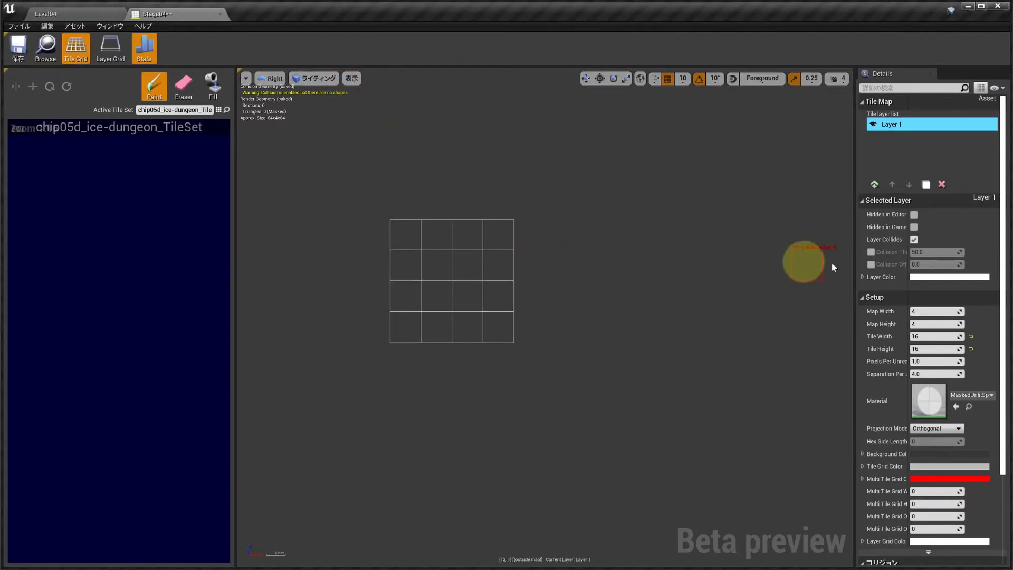
Step: Set the tile map's size to a Map Width of 50 and a Map Height of 20
{"action": "left_click_drag", "start_coordinate": [855, 266], "coordinate": [707, 313]}
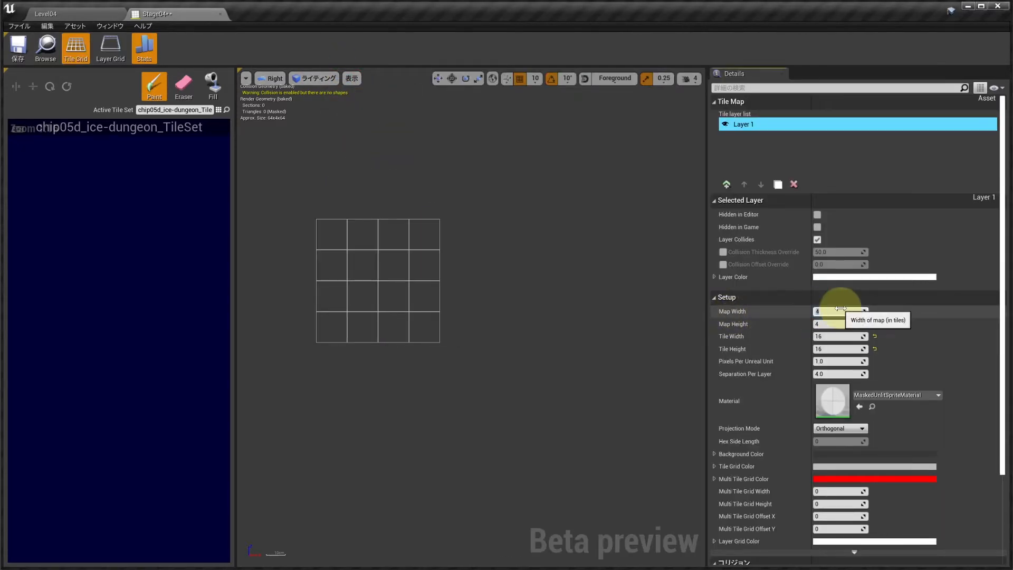
{"action": "type", "text": "50"}
{"action": "key", "text": "Return"}
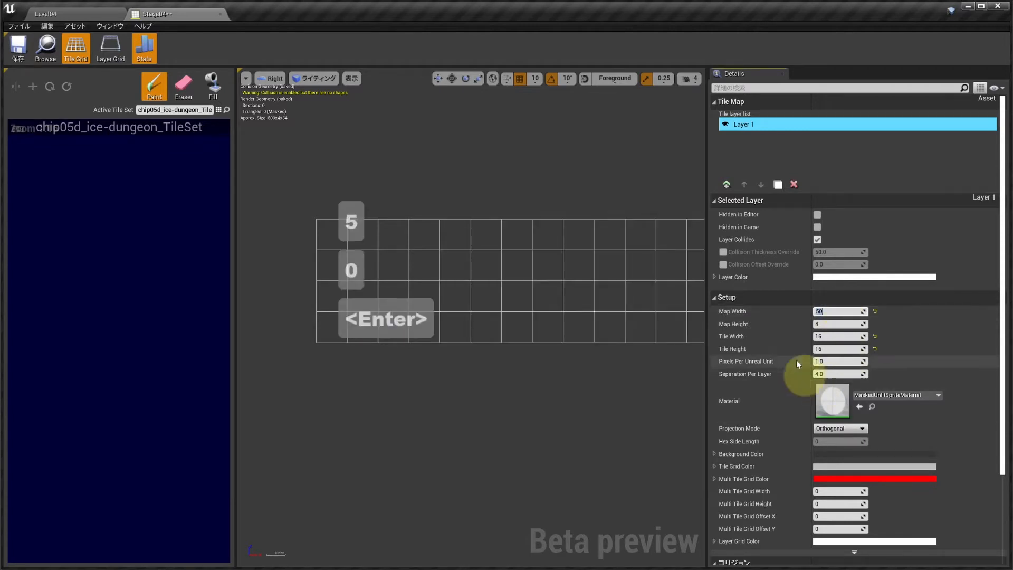
{"action": "left_click", "coordinate": [838, 324]}
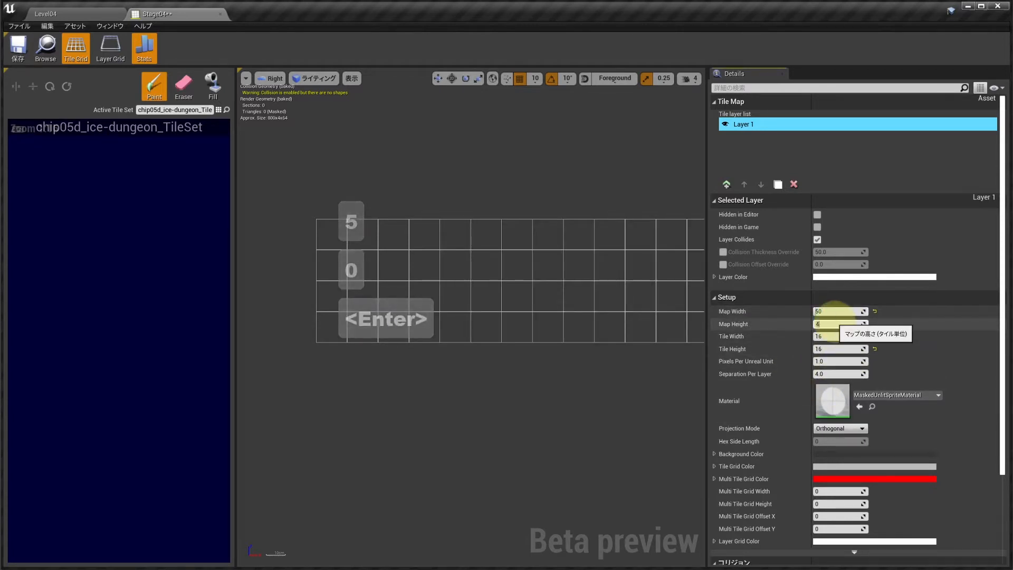
{"action": "type", "text": "20"}
{"action": "key", "text": "Return"}
Step: Paint the map's leftmost column and the start of the second-lowest row with the light ice block tile
{"action": "scroll", "coordinate": [464, 258], "scroll_direction": "down", "scroll_amount": 1}
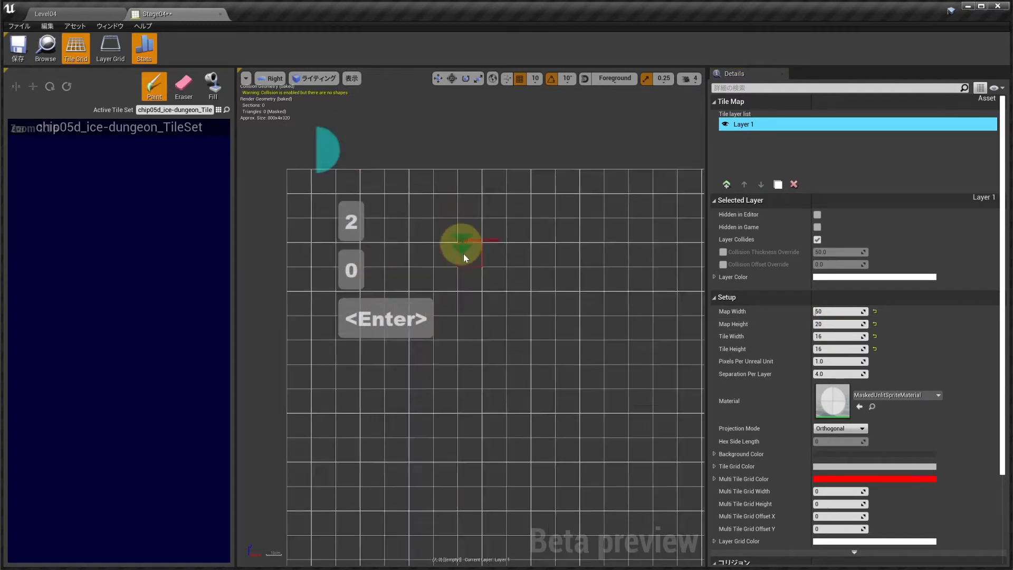
{"action": "scroll", "coordinate": [464, 258], "scroll_direction": "down", "scroll_amount": 3}
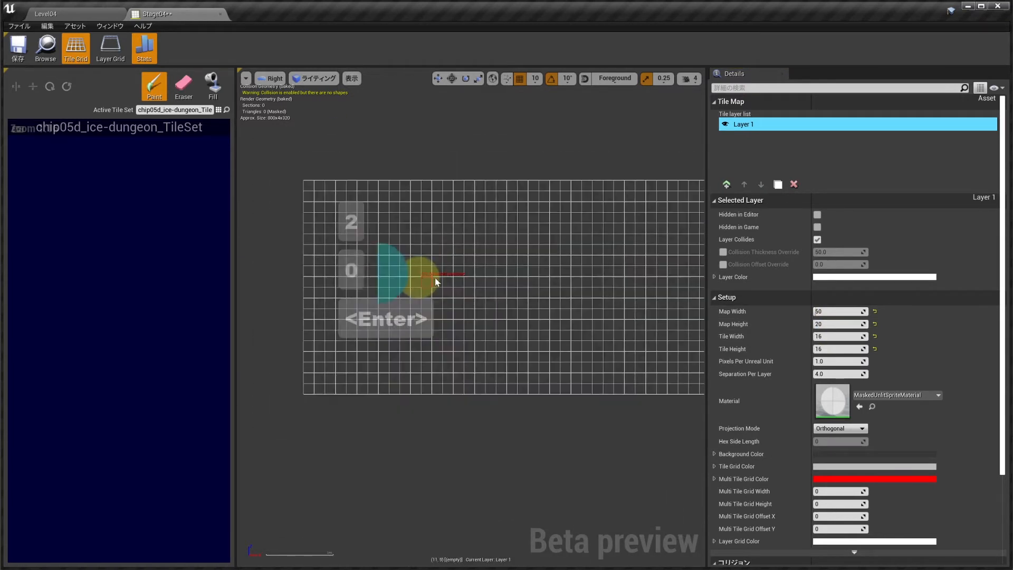
{"action": "right_click_drag", "start_coordinate": [552, 281], "coordinate": [593, 281]}
{"action": "scroll", "coordinate": [502, 285], "scroll_direction": "up", "scroll_amount": 1}
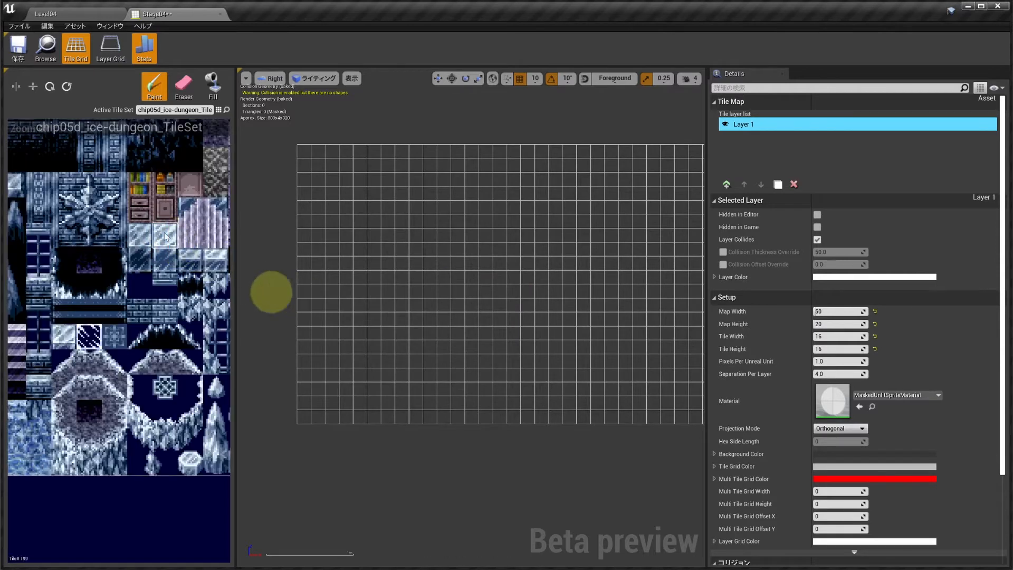
{"action": "scroll", "coordinate": [165, 236], "scroll_direction": "up", "scroll_amount": 1}
{"action": "scroll", "coordinate": [166, 233], "scroll_direction": "down", "scroll_amount": 3}
{"action": "scroll", "coordinate": [168, 211], "scroll_direction": "up", "scroll_amount": 3}
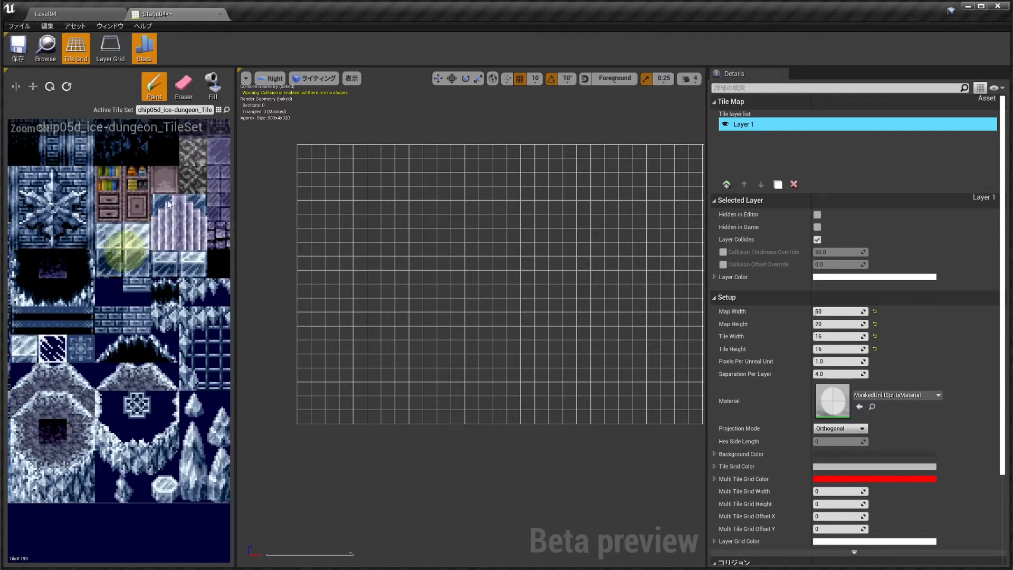
{"action": "right_click_drag", "start_coordinate": [370, 164], "coordinate": [310, 165]}
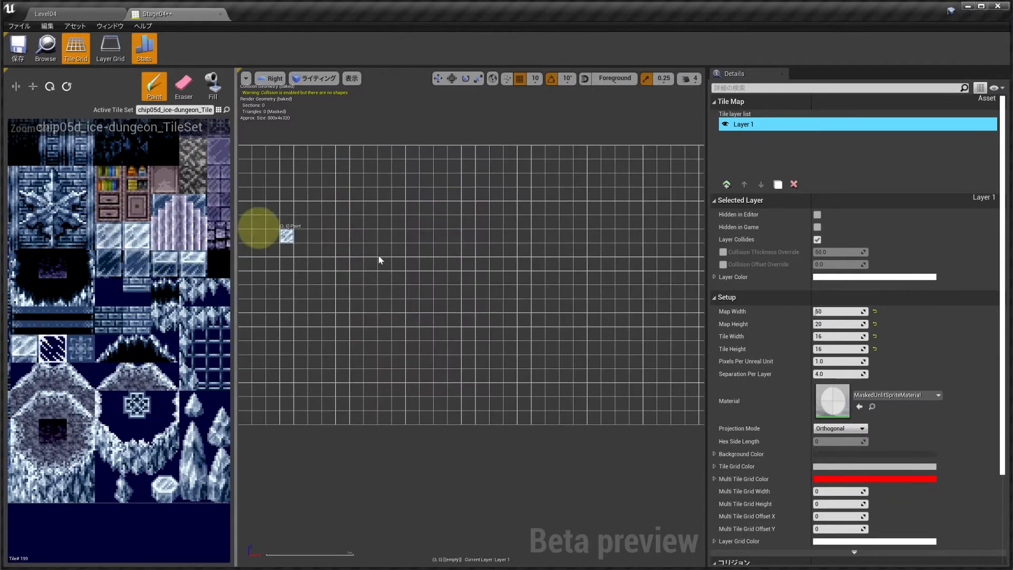
{"action": "right_click_drag", "start_coordinate": [452, 299], "coordinate": [531, 260]}
{"action": "left_click_drag", "start_coordinate": [331, 119], "coordinate": [335, 151]}
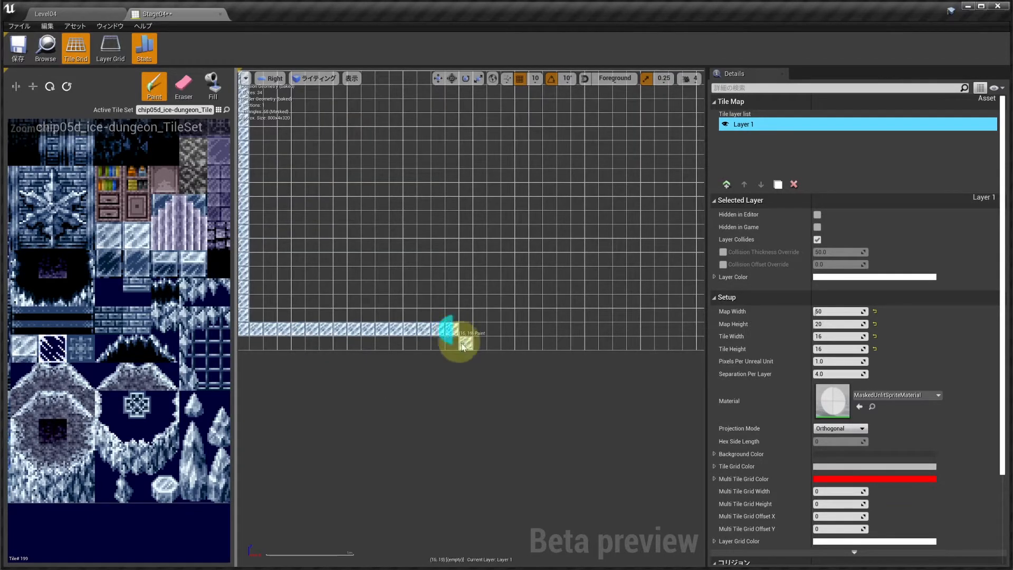
Step: Continue painting the row of ice block tiles along the second-lowest row to the map's right edge
{"action": "right_click_drag", "start_coordinate": [462, 341], "coordinate": [399, 337]}
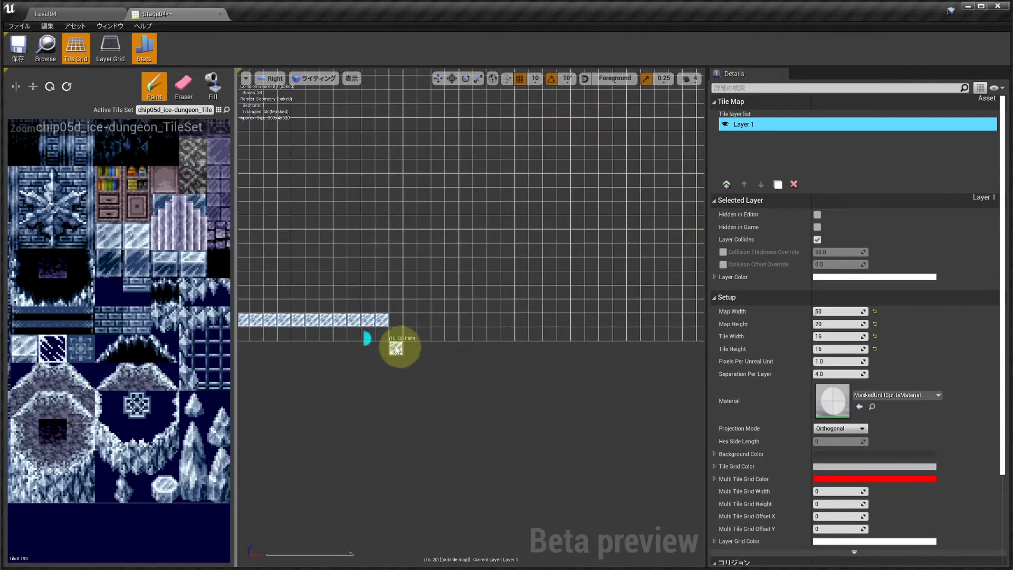
{"action": "left_click_drag", "start_coordinate": [396, 321], "coordinate": [538, 320]}
{"action": "right_click_drag", "start_coordinate": [538, 320], "coordinate": [401, 317]}
{"action": "left_click", "coordinate": [401, 317]}
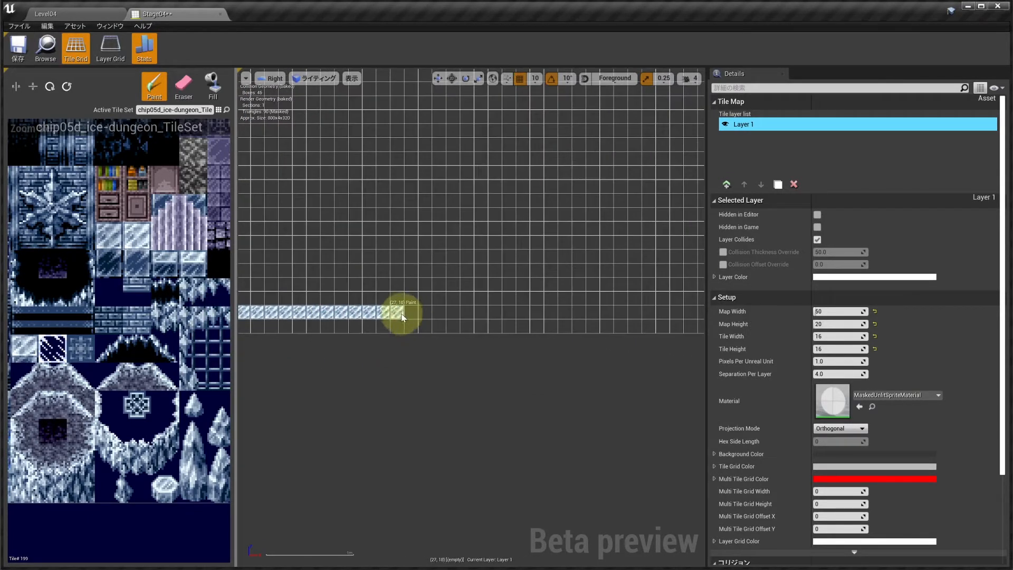
{"action": "left_click_drag", "start_coordinate": [440, 312], "coordinate": [591, 322]}
{"action": "right_click_drag", "start_coordinate": [591, 321], "coordinate": [451, 309]}
{"action": "left_click_drag", "start_coordinate": [452, 302], "coordinate": [580, 300]}
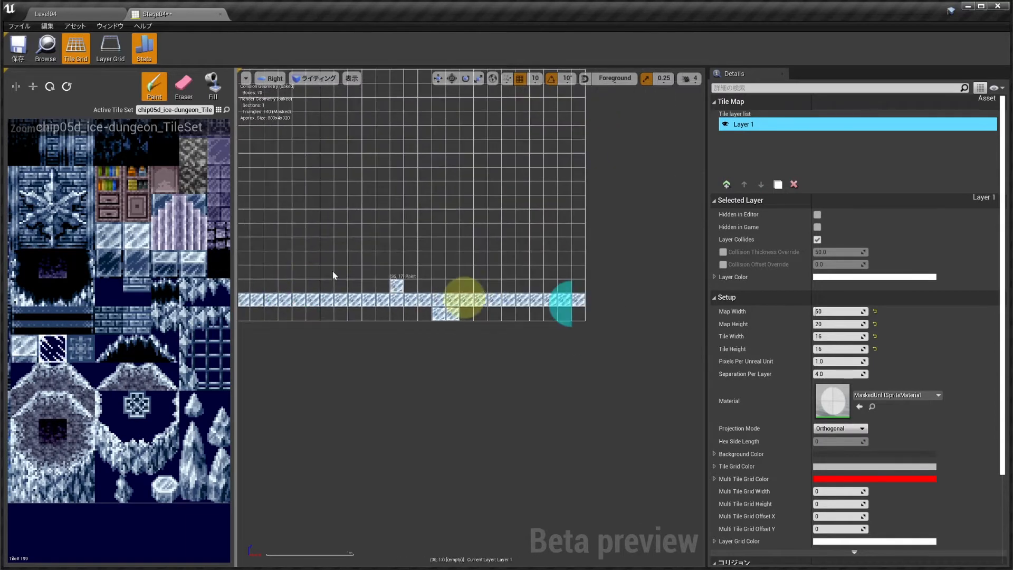
Step: Fill the empty cells of the map's bottom row with the ice block tile using the Fill tool
{"action": "left_click", "coordinate": [213, 85]}
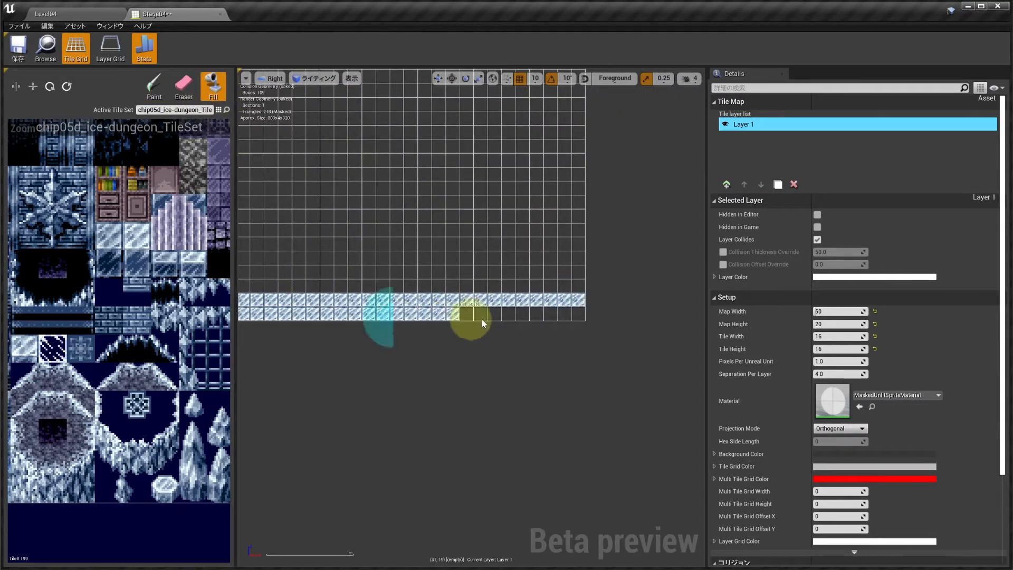
{"action": "right_click_drag", "start_coordinate": [561, 334], "coordinate": [482, 392]}
{"action": "right_click_drag", "start_coordinate": [508, 246], "coordinate": [509, 308]}
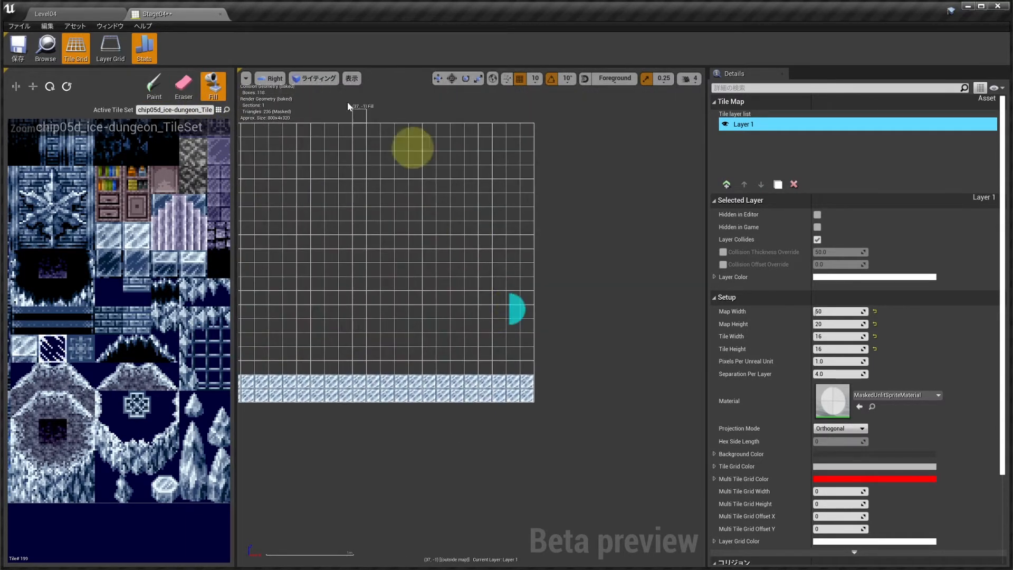
Step: Paint a one-tile-wide ice block wall down the map's rightmost column with the Paint tool
{"action": "left_click", "coordinate": [154, 86]}
{"action": "left_click_drag", "start_coordinate": [528, 129], "coordinate": [530, 315]}
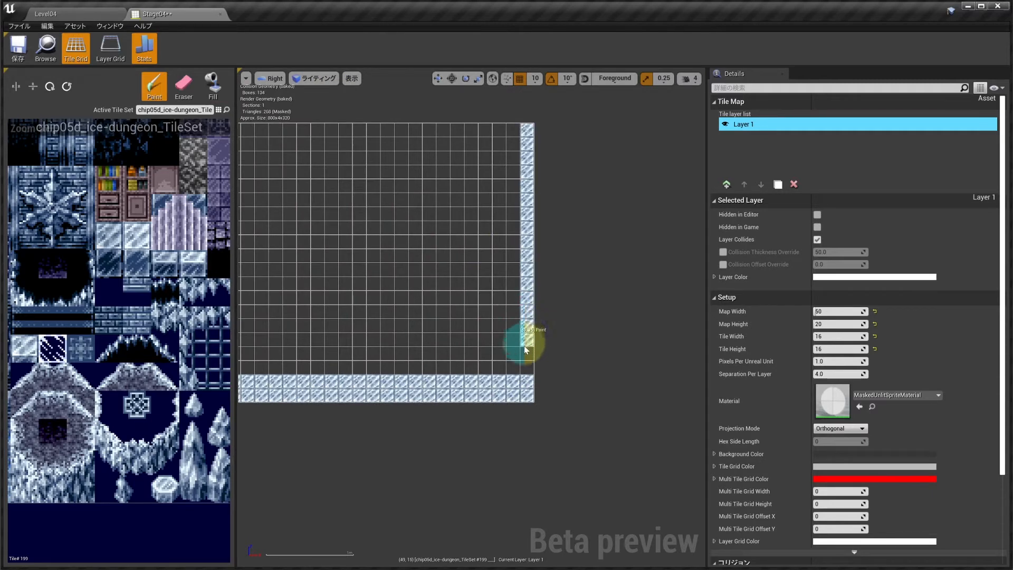
{"action": "scroll", "coordinate": [515, 283], "scroll_direction": "down", "scroll_amount": 4}
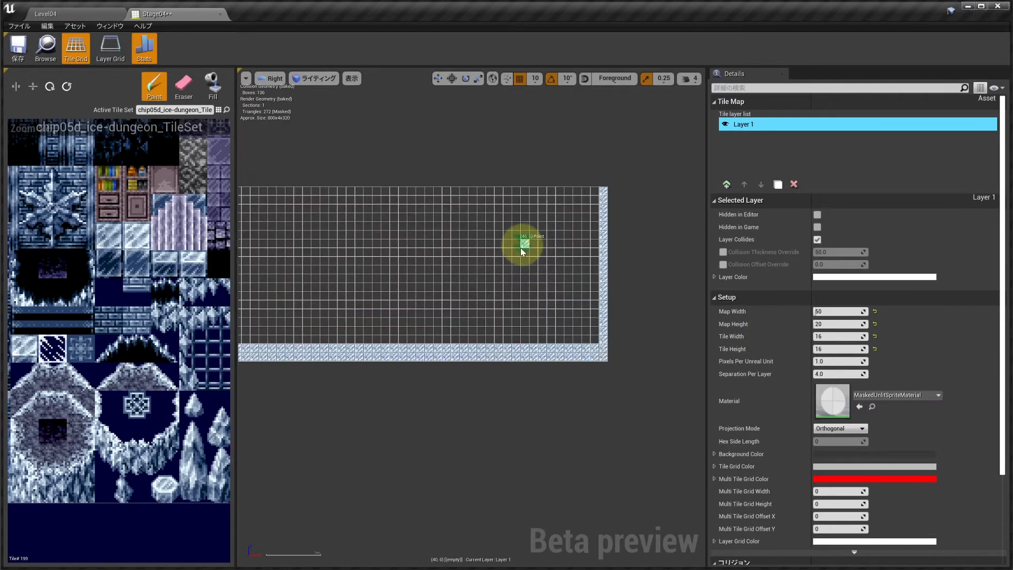
Step: Set the Stage04 tile map's Pixels Per Unreal Unit to 0.2
{"action": "mouse_move", "coordinate": [402, 244]}
{"action": "right_mouse_down"}
{"action": "mouse_move", "coordinate": [430, 258]}
{"action": "mouse_move", "coordinate": [419, 258]}
{"action": "right_mouse_up"}
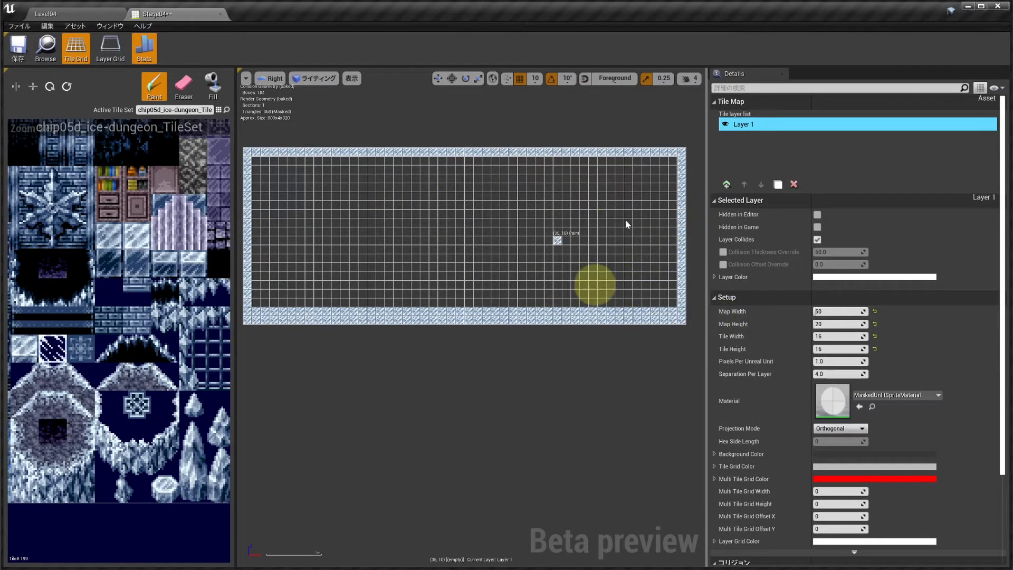
{"action": "left_click", "coordinate": [823, 361]}
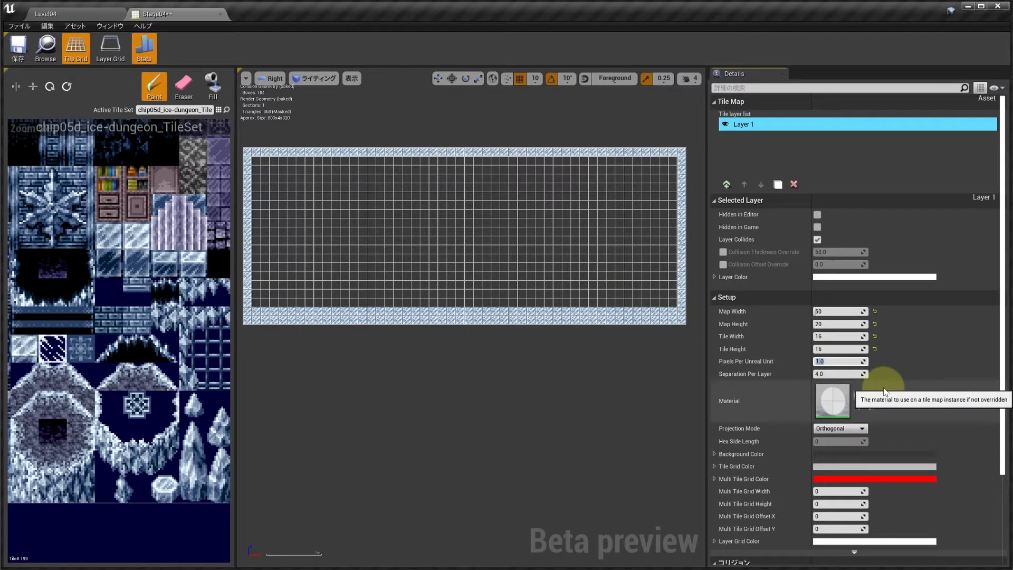
{"action": "type", "text": "0.2"}
{"action": "key", "text": "Return"}
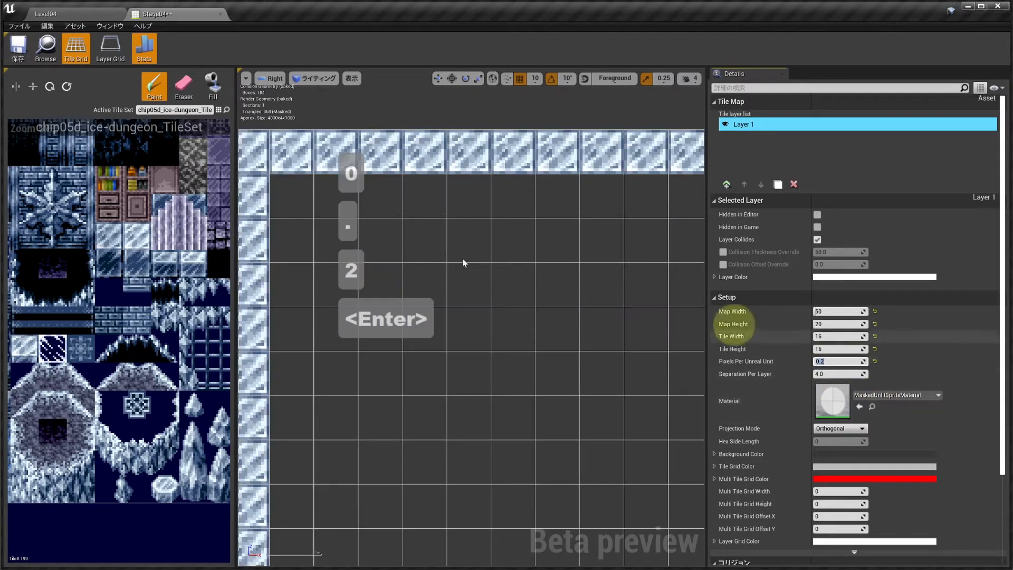
{"action": "scroll", "coordinate": [462, 258], "scroll_direction": "down", "scroll_amount": 3}
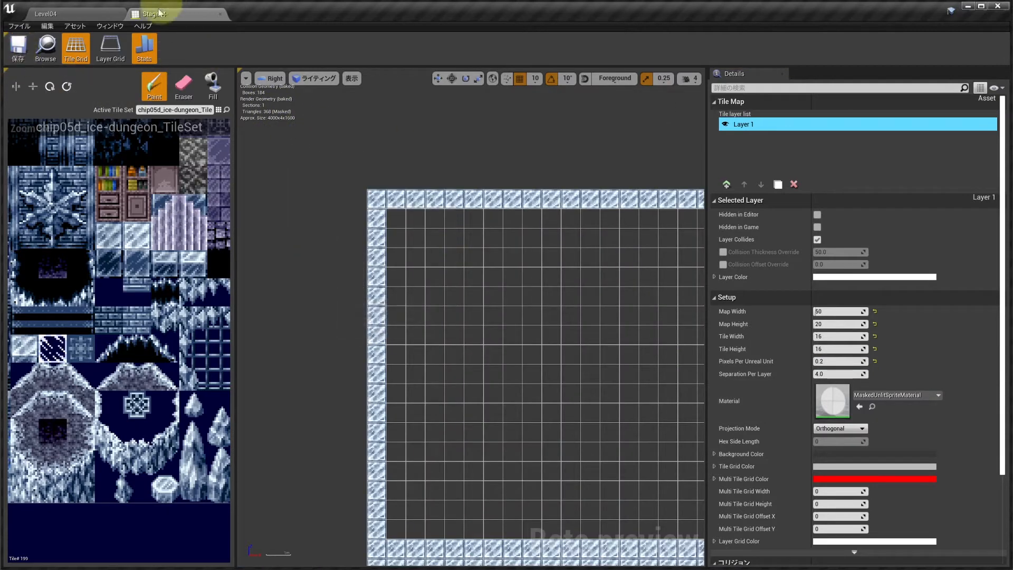
Step: Switch to Level04 and place the Stage04 tile map in the level
{"action": "left_click", "coordinate": [87, 15]}
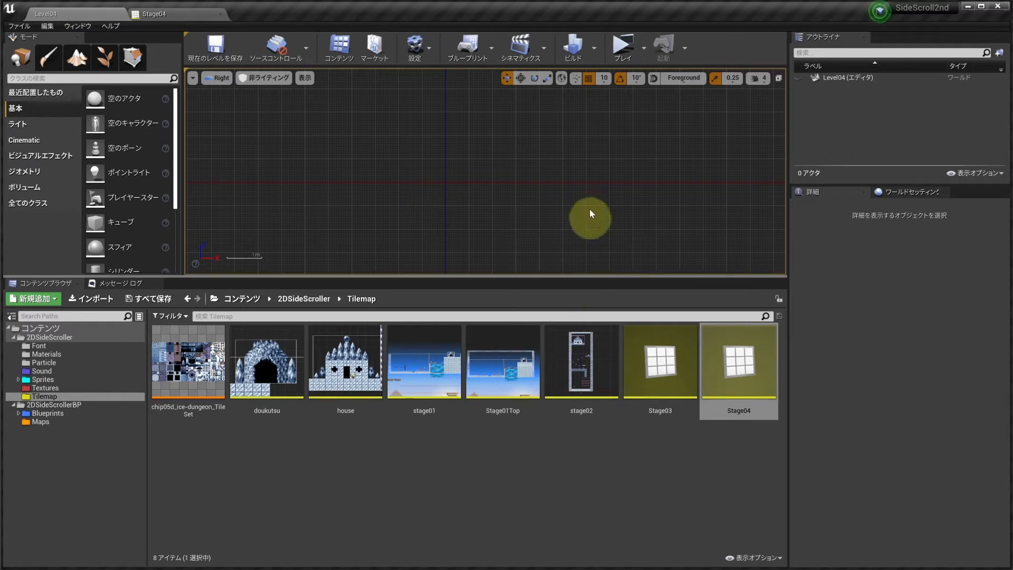
{"action": "right_click_drag", "start_coordinate": [600, 194], "coordinate": [513, 210]}
{"action": "left_click_drag", "start_coordinate": [698, 343], "coordinate": [433, 129]}
{"action": "scroll", "coordinate": [433, 129], "scroll_direction": "down", "scroll_amount": 3}
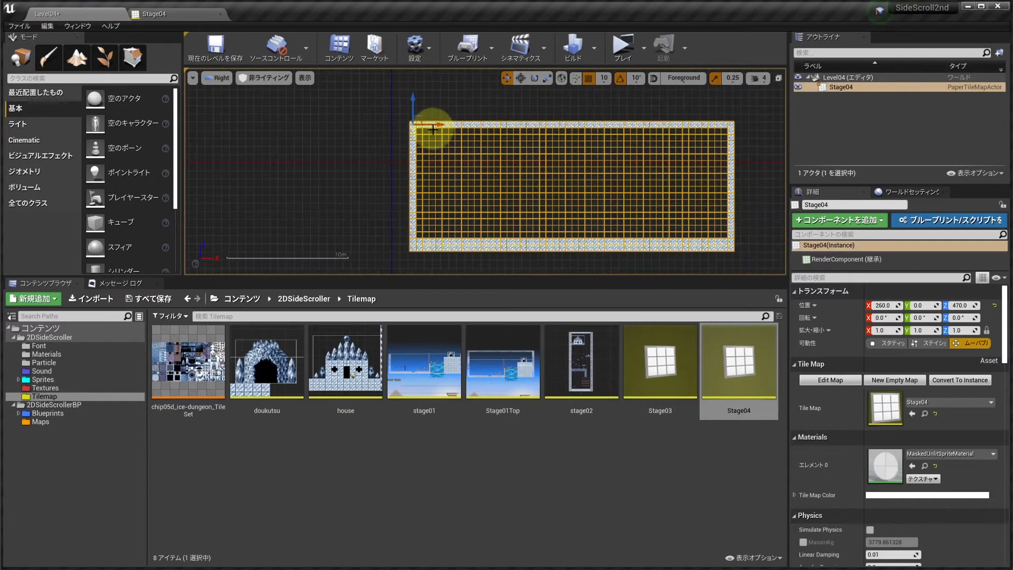
Step: Move the Stage04 tile map to location X 0, Z 1400 so its floor lies along the level's origin line
{"action": "scroll", "coordinate": [433, 129], "scroll_direction": "up", "scroll_amount": 2}
{"action": "right_click_drag", "start_coordinate": [432, 130], "coordinate": [408, 157]}
{"action": "left_click_drag", "start_coordinate": [393, 140], "coordinate": [393, 83]}
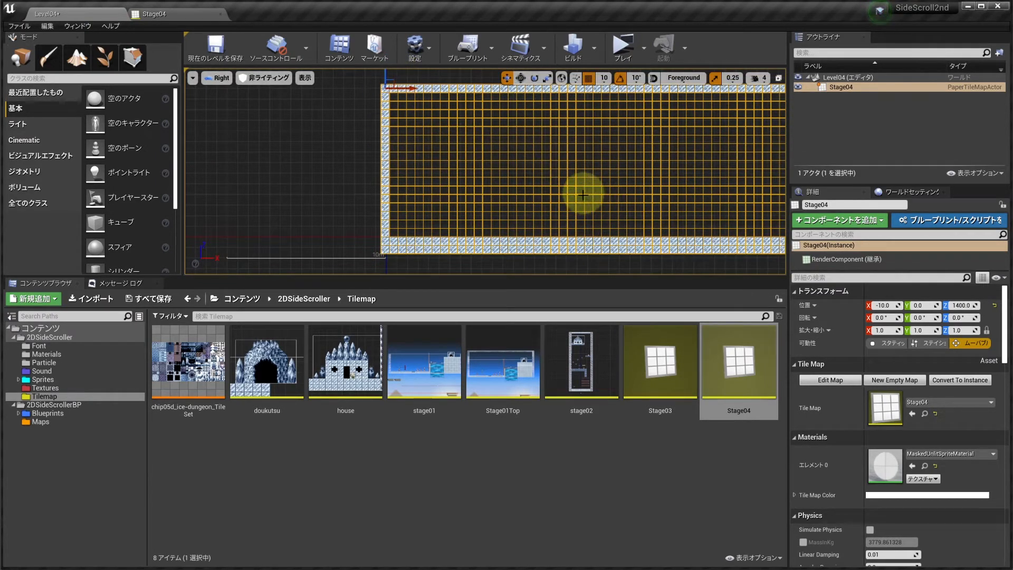
{"action": "left_click", "coordinate": [887, 305]}
{"action": "type", "text": "0"}
{"action": "key", "text": "Return"}
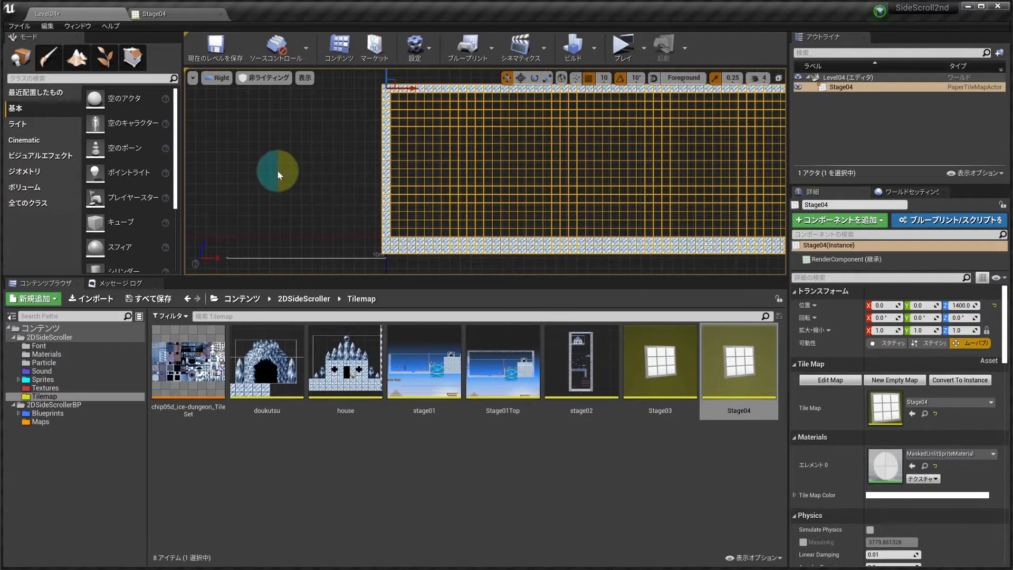
{"action": "left_click", "coordinate": [277, 170]}
{"action": "scroll", "coordinate": [298, 185], "scroll_direction": "down", "scroll_amount": 2}
{"action": "right_click_drag", "start_coordinate": [390, 179], "coordinate": [333, 170]}
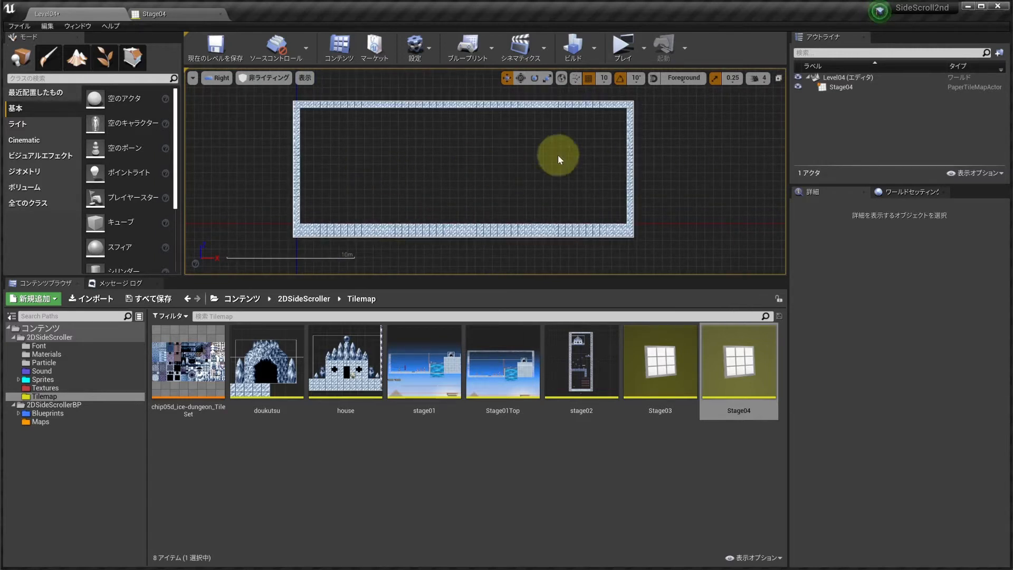
Step: Place a Player Start inside the room near its left wall, at about X 350, Z 642
{"action": "scroll", "coordinate": [106, 180], "scroll_direction": "down", "scroll_amount": 1}
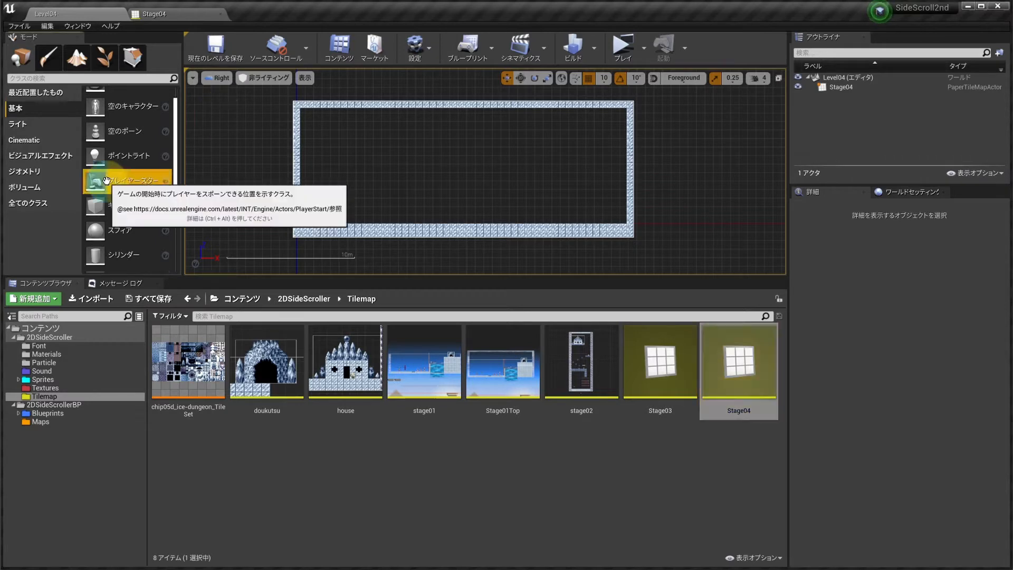
{"action": "left_click_drag", "start_coordinate": [106, 180], "coordinate": [325, 188]}
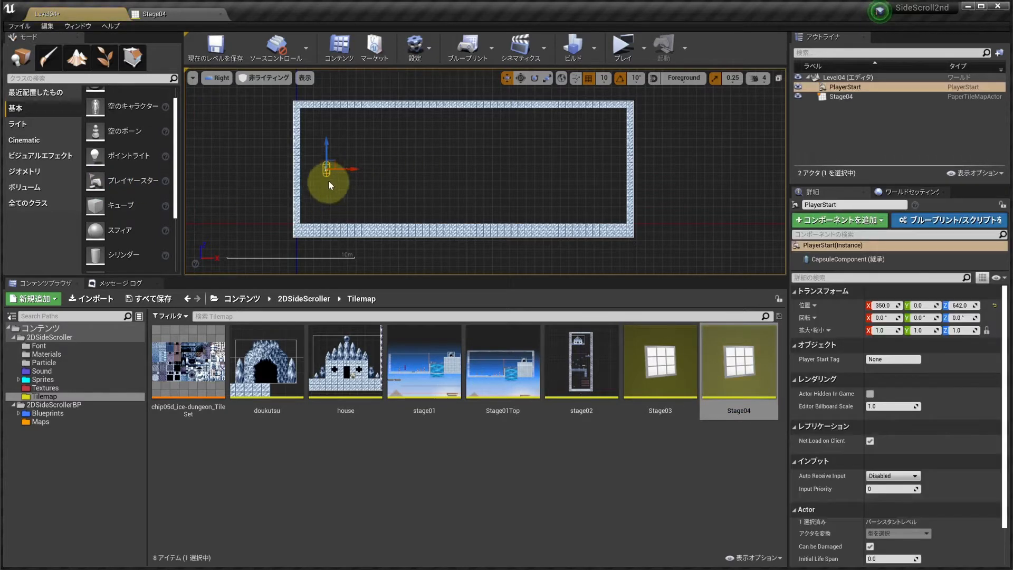
{"action": "scroll", "coordinate": [331, 180], "scroll_direction": "up", "scroll_amount": 5}
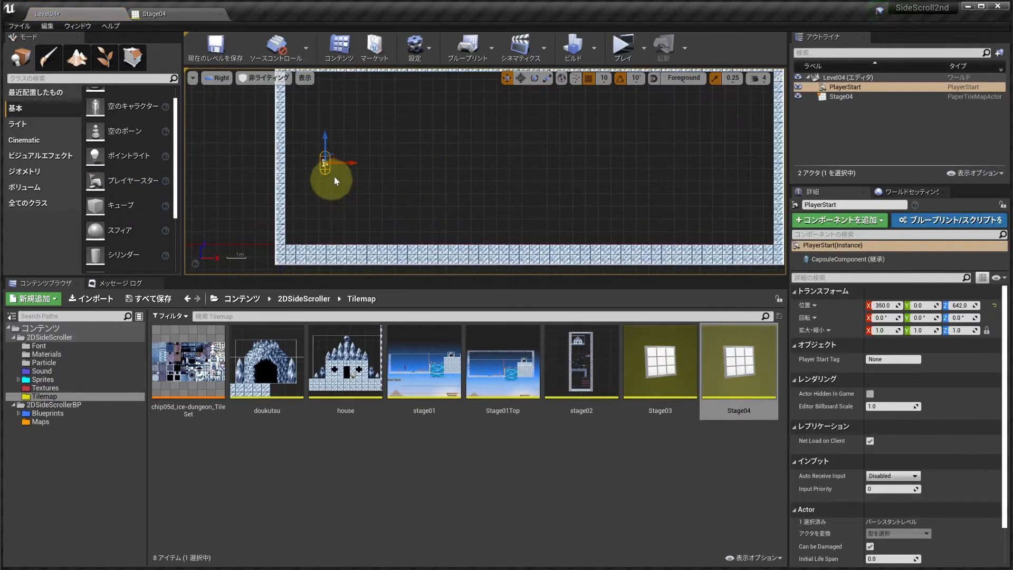
Step: Play-test Level04 by walking and jumping with the character, and stop the preview
{"action": "left_click", "coordinate": [623, 51]}
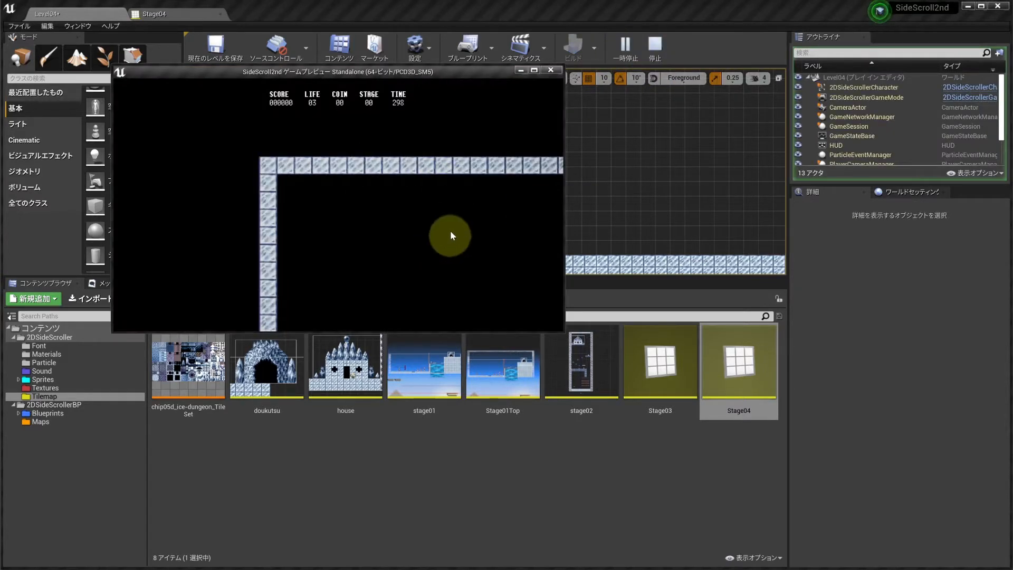
{"action": "key", "text": "d"}
{"action": "key", "text": "a"}
{"action": "key", "text": "space"}
{"action": "key", "text": "space"}
{"action": "key", "text": "space"}
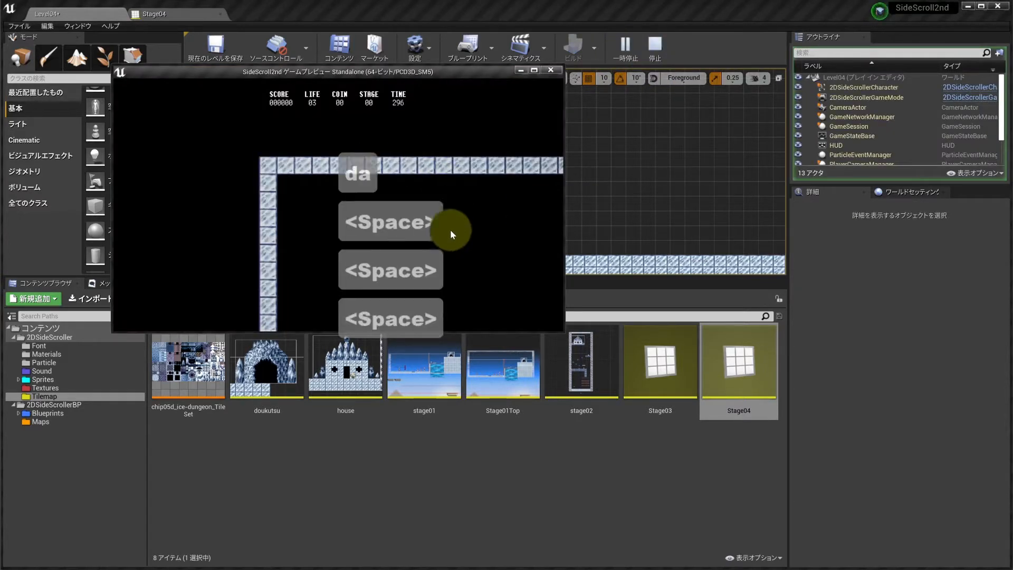
{"action": "key", "text": "space"}
{"action": "key", "text": "space"}
{"action": "key", "text": "Escape"}
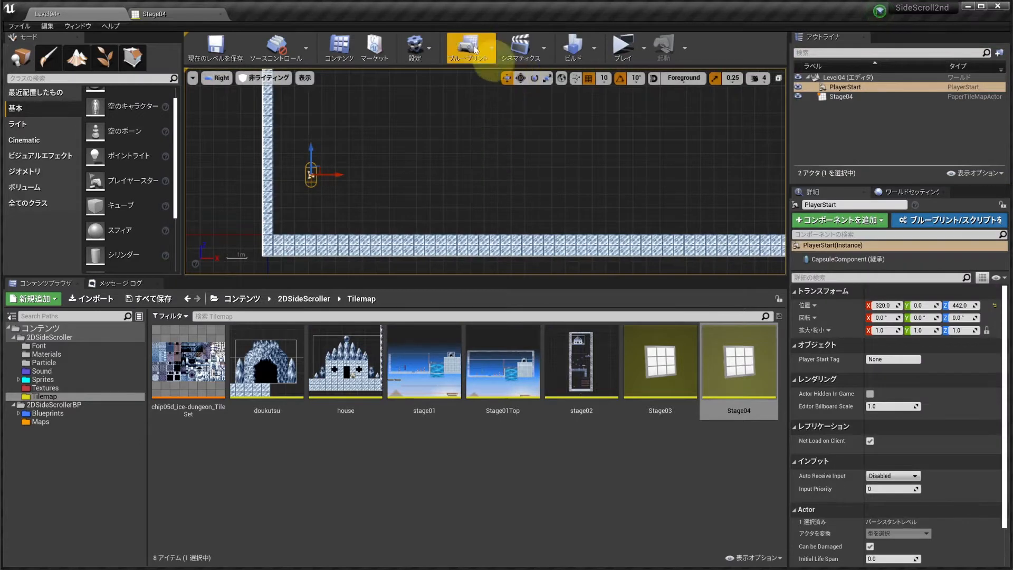
{"action": "left_click", "coordinate": [474, 45]}
{"action": "left_click", "coordinate": [382, 129]}
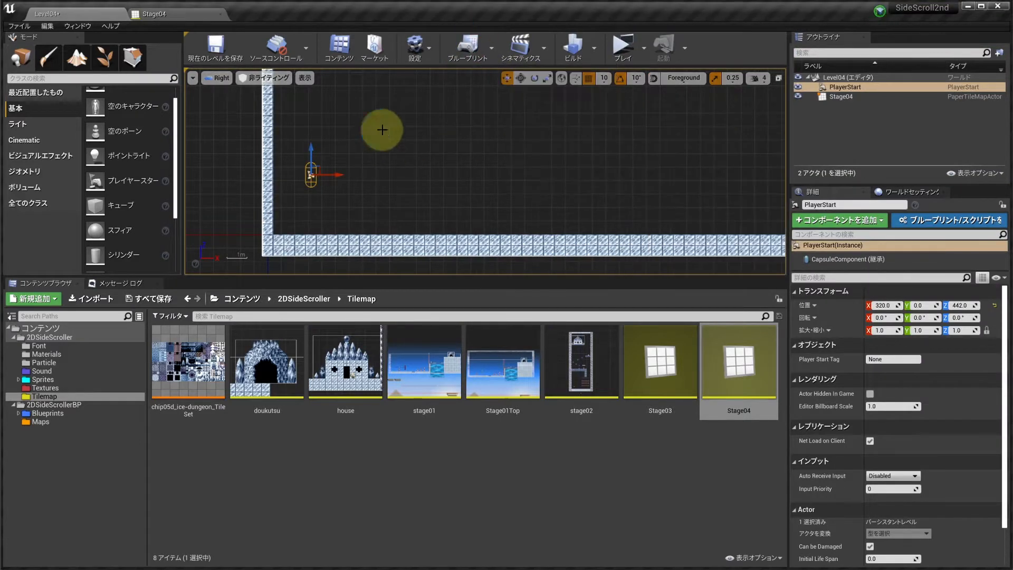
{"action": "left_click", "coordinate": [331, 176]}
{"action": "left_click", "coordinate": [312, 175]}
Step: Enlarge the viewport, search the placeable actors for "camera" and place a Camera beside the Player Start, at about X 560, Z 540
{"action": "scroll", "coordinate": [390, 183], "scroll_direction": "down", "scroll_amount": 2}
{"action": "right_click_drag", "start_coordinate": [419, 187], "coordinate": [391, 188]}
{"action": "scroll", "coordinate": [391, 188], "scroll_direction": "down", "scroll_amount": 1}
{"action": "left_click_drag", "start_coordinate": [153, 276], "coordinate": [149, 395]}
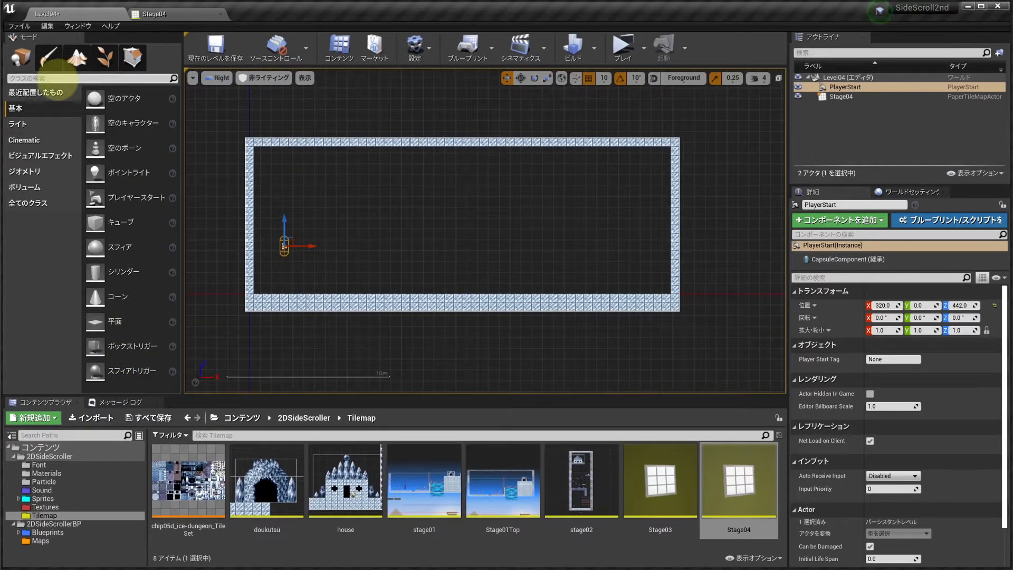
{"action": "left_click", "coordinate": [63, 79]}
{"action": "type", "text": "camea"}
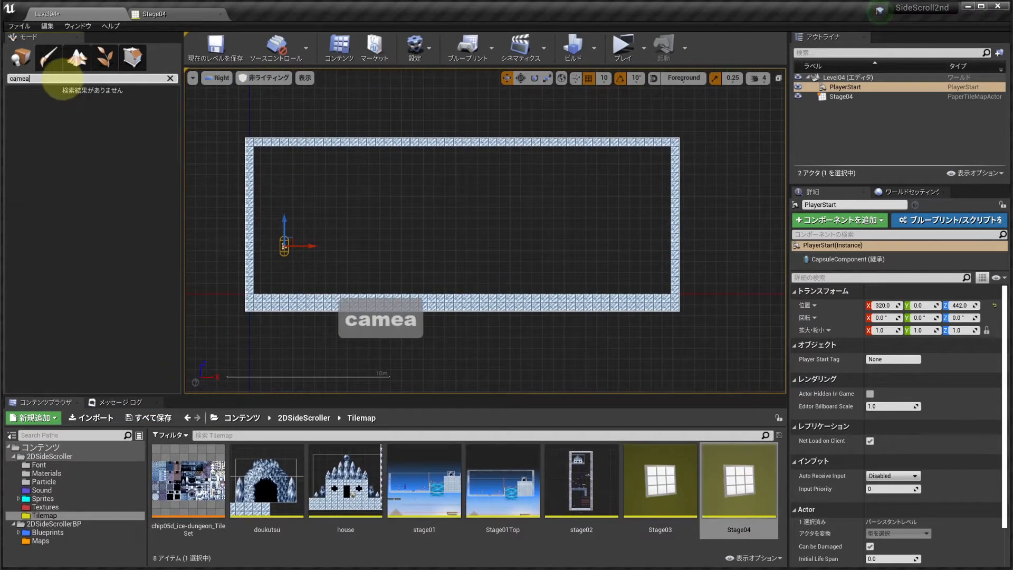
{"action": "type", "text": "ra"}
{"action": "key", "text": "BackSpace"}
{"action": "key", "text": "BackSpace"}
{"action": "key", "text": "BackSpace"}
{"action": "type", "text": "ra"}
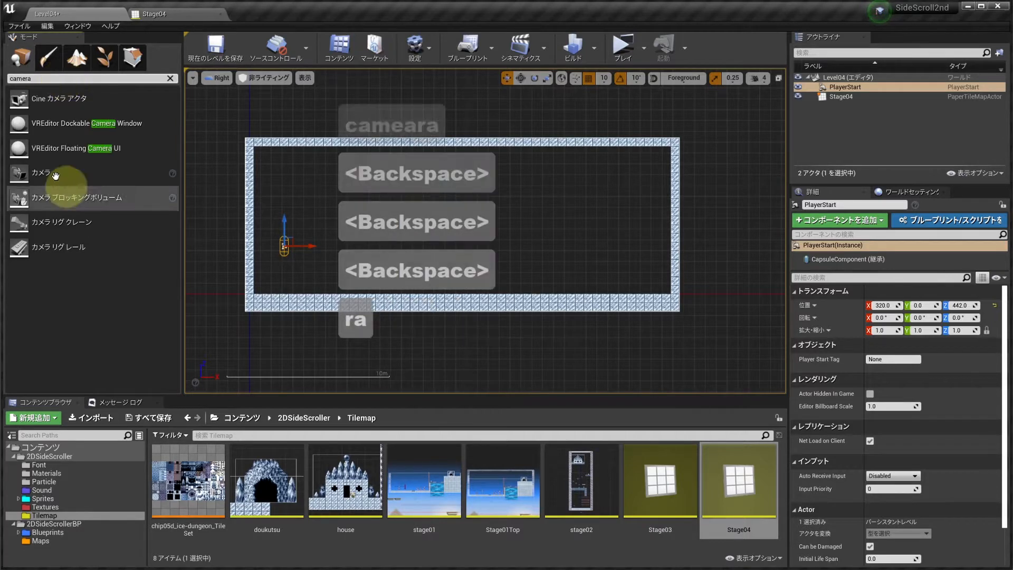
{"action": "left_click_drag", "start_coordinate": [17, 175], "coordinate": [311, 235]}
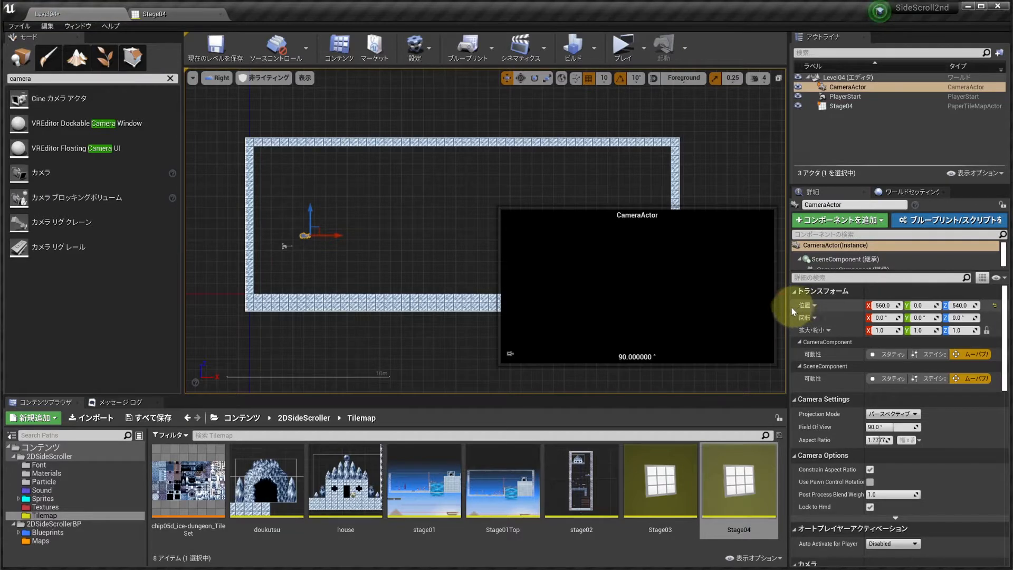
Step: Set the camera's yaw (Z) rotation to -90 degrees
{"action": "left_click_drag", "start_coordinate": [788, 307], "coordinate": [696, 305]}
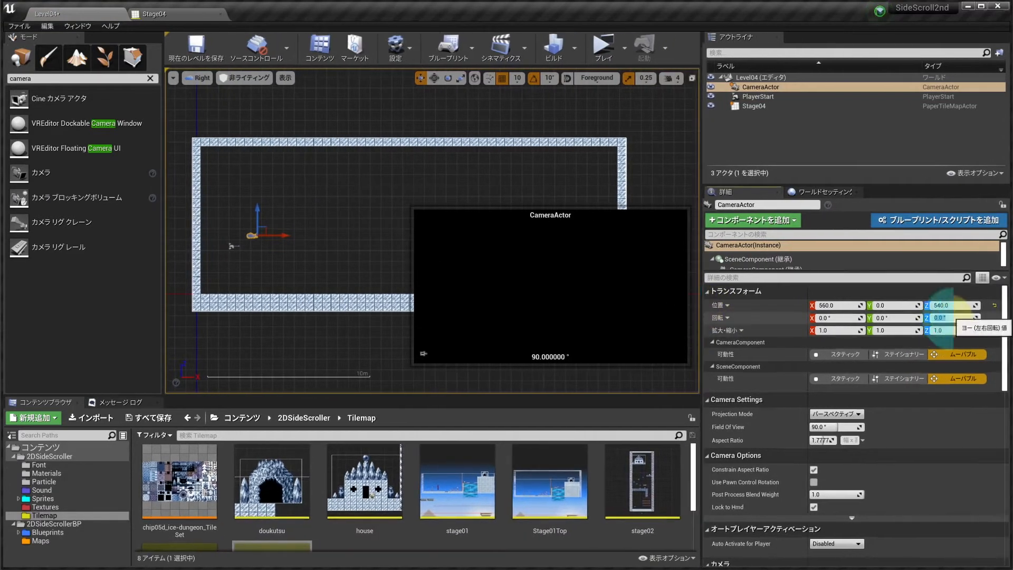
{"action": "type", "text": "-90"}
{"action": "key", "text": "Return"}
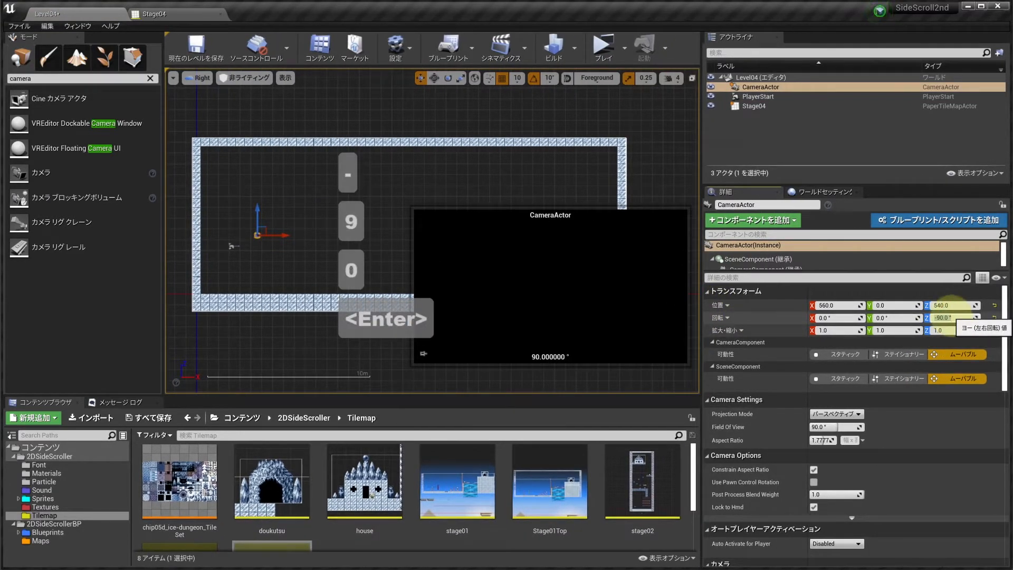
Step: Set the camera's Y location to 1000 and move it to about X 820, Z 460 to frame the room's lower-left part
{"action": "left_click_drag", "start_coordinate": [902, 306], "coordinate": [906, 308]}
{"action": "left_click", "coordinate": [898, 305]}
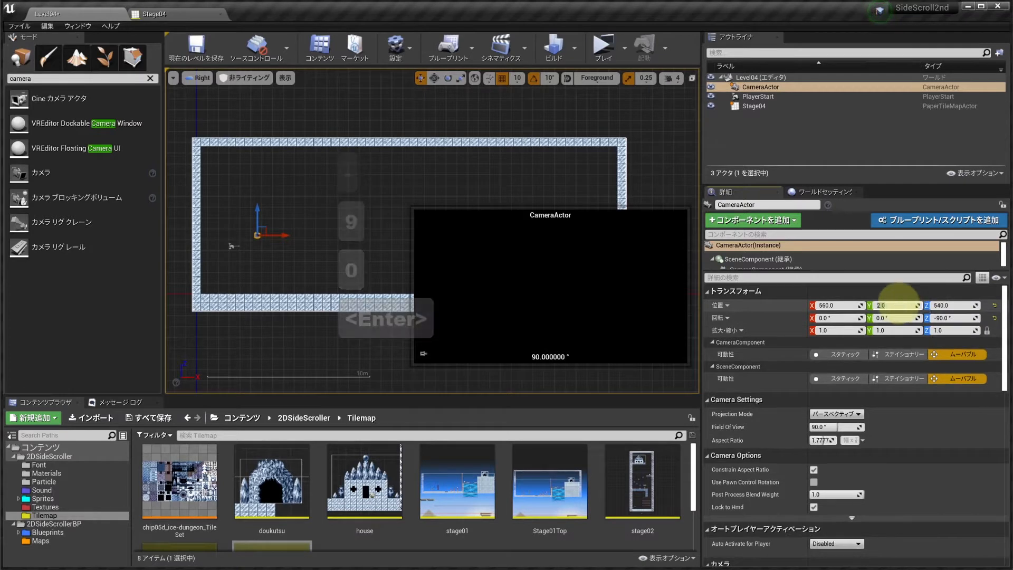
{"action": "type", "text": "100"}
{"action": "key", "text": "Return"}
{"action": "type", "text": "1000"}
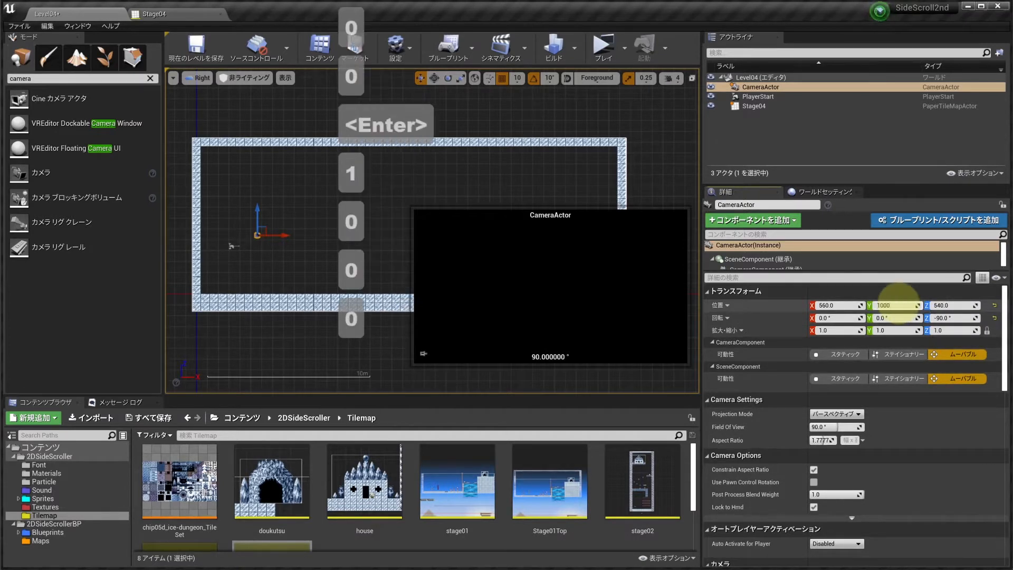
{"action": "key", "text": "Return"}
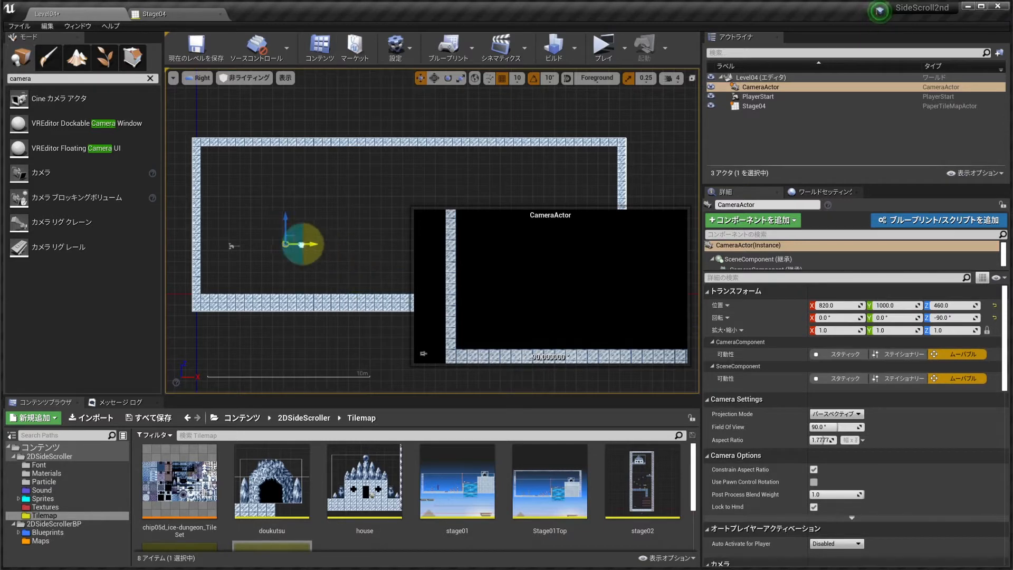
{"action": "left_click_drag", "start_coordinate": [301, 244], "coordinate": [310, 252]}
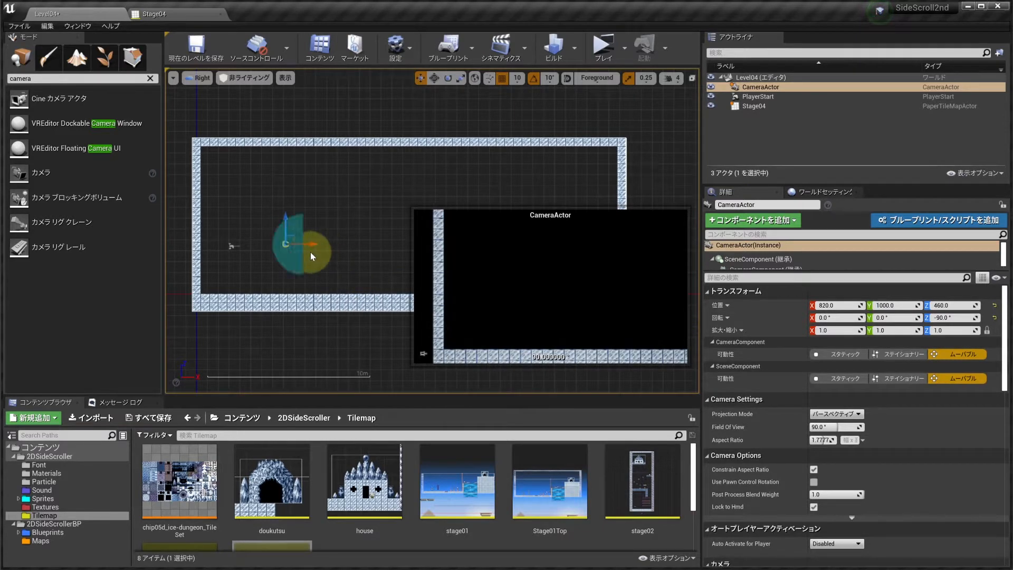
Step: Set the camera's Auto Activate for Player option to Player 0
{"action": "scroll", "coordinate": [837, 475], "scroll_direction": "down", "scroll_amount": 5}
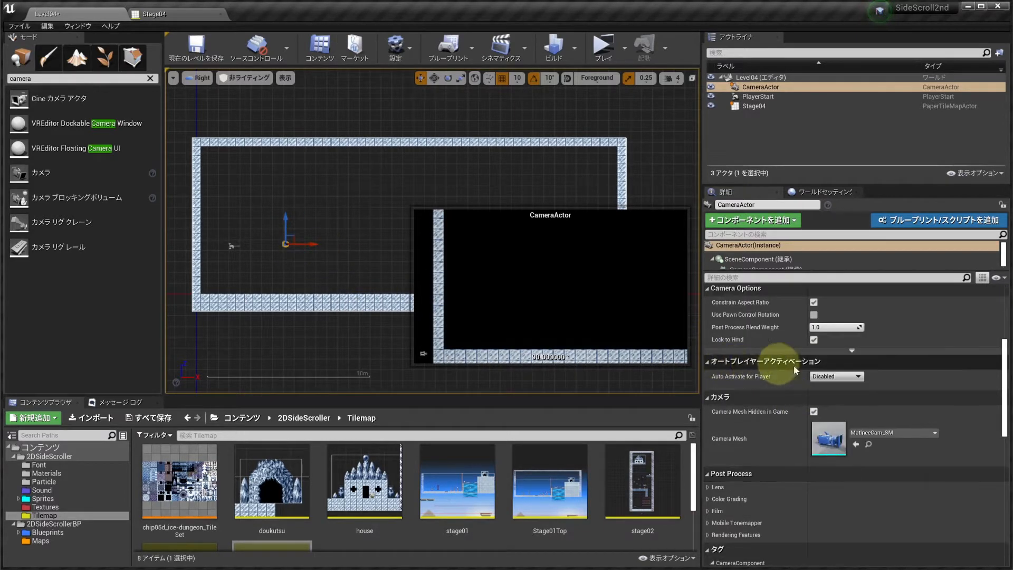
{"action": "left_click", "coordinate": [838, 376]}
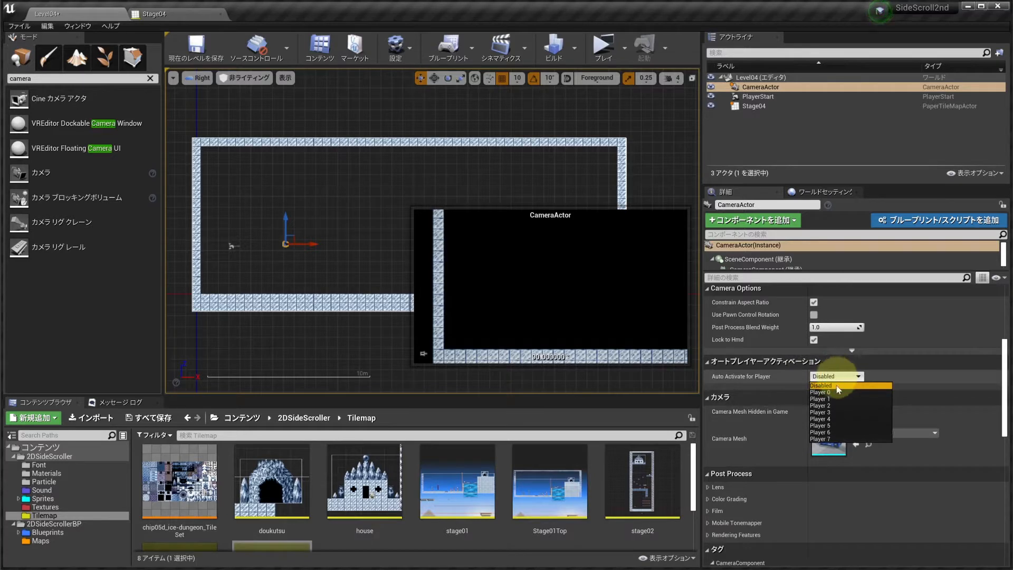
{"action": "left_click", "coordinate": [832, 393]}
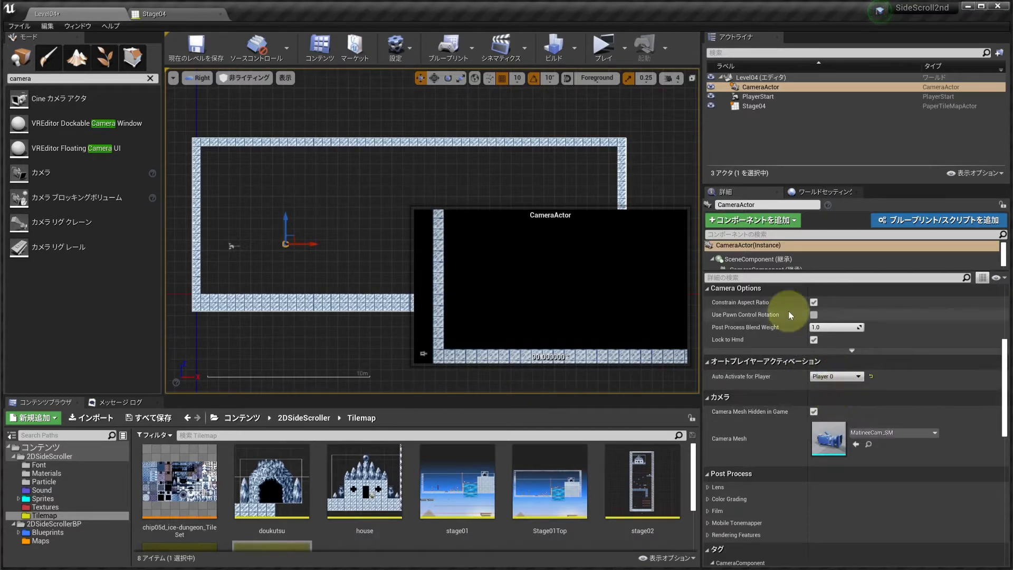
Step: Play-test the level through the placed camera, walking both ways and jumping, and stop the preview
{"action": "left_click", "coordinate": [604, 50]}
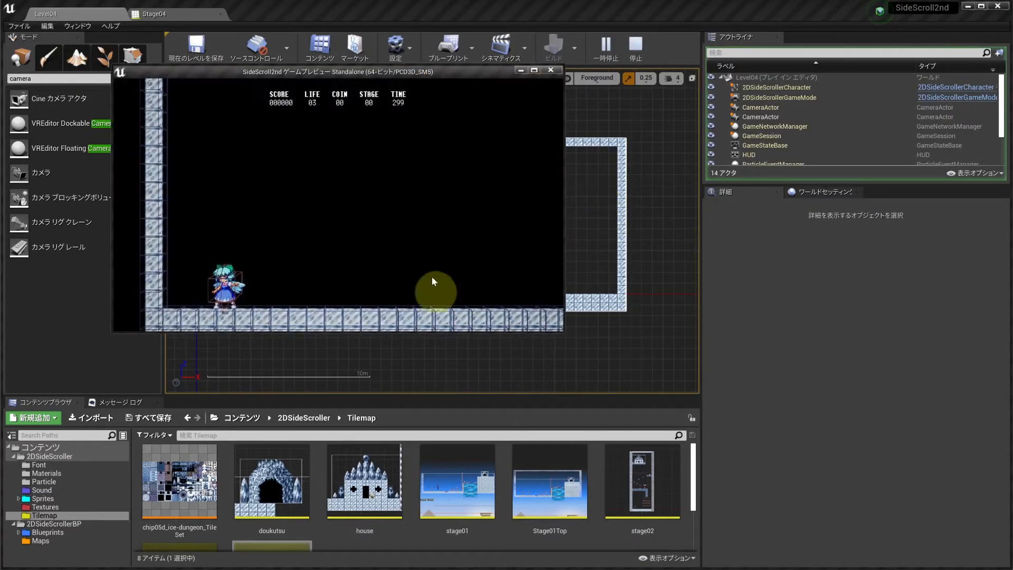
{"action": "key", "text": "d"}
{"action": "key", "text": "d"}
{"action": "key", "text": "d"}
{"action": "key", "text": "d"}
{"action": "key", "text": "d"}
{"action": "key", "text": "d"}
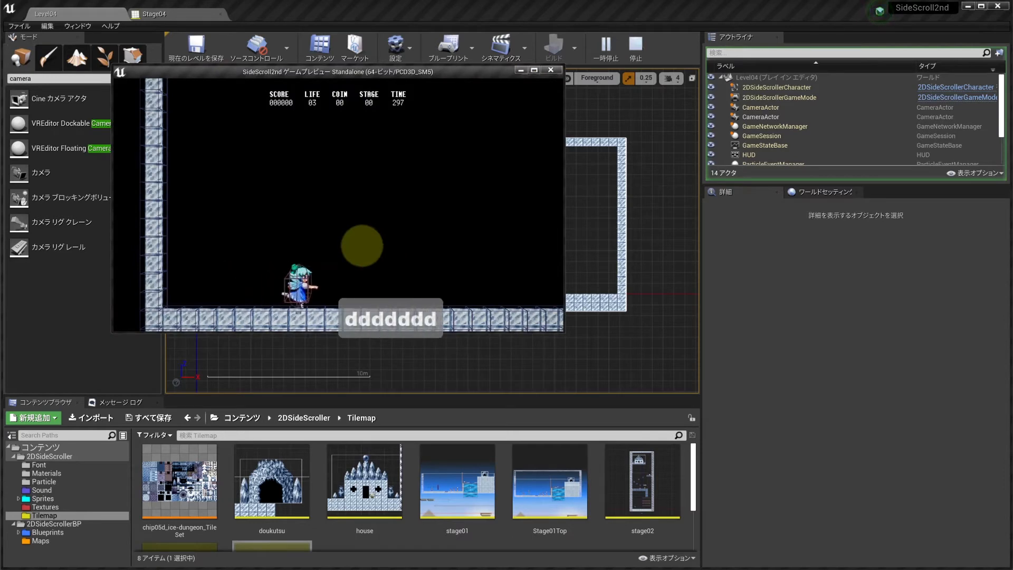
{"action": "key", "text": "a"}
{"action": "key", "text": "a"}
{"action": "key", "text": "a"}
{"action": "key", "text": "a"}
{"action": "key", "text": "a"}
{"action": "key", "text": "a"}
{"action": "key", "text": "space"}
{"action": "key", "text": "space"}
{"action": "key", "text": "d"}
{"action": "key", "text": "space"}
{"action": "key", "text": "space"}
{"action": "key", "text": "space"}
{"action": "key", "text": "Escape"}
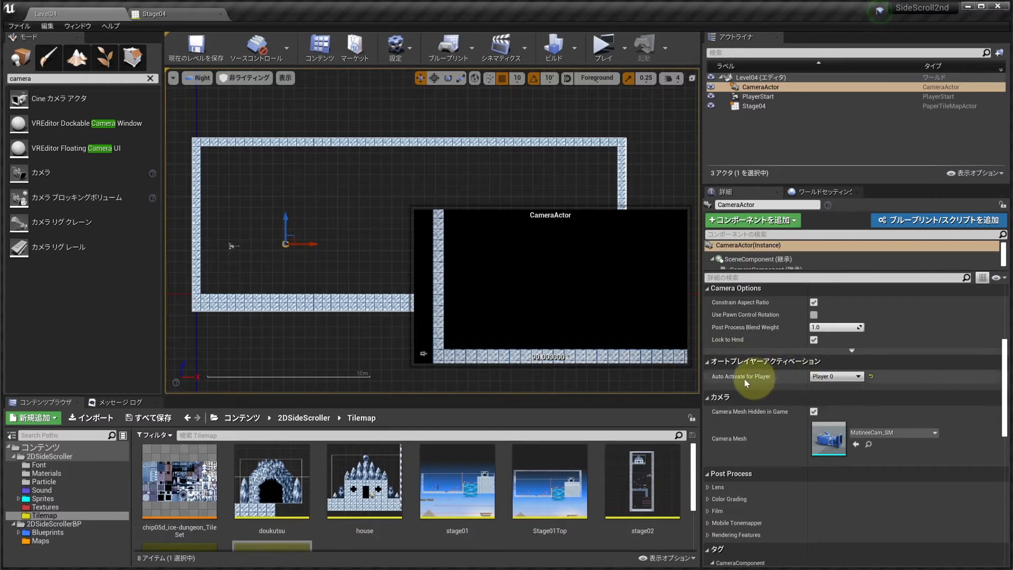
Step: Review the camera's Auto Activate for Player choices and keep Player 0 selected
{"action": "mouse_move", "coordinate": [758, 381]}
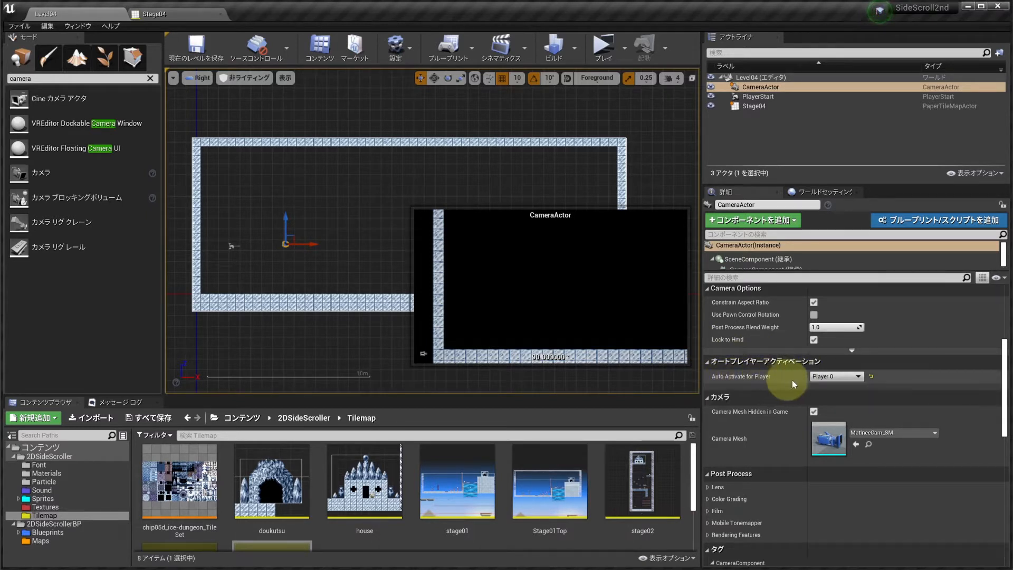
{"action": "left_click", "coordinate": [826, 376]}
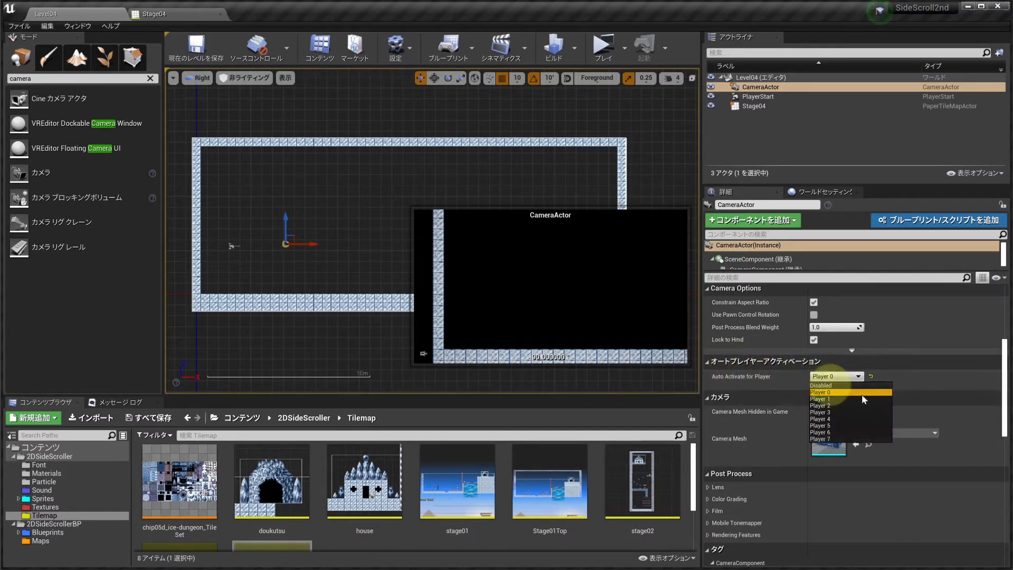
{"action": "left_click", "coordinate": [821, 392]}
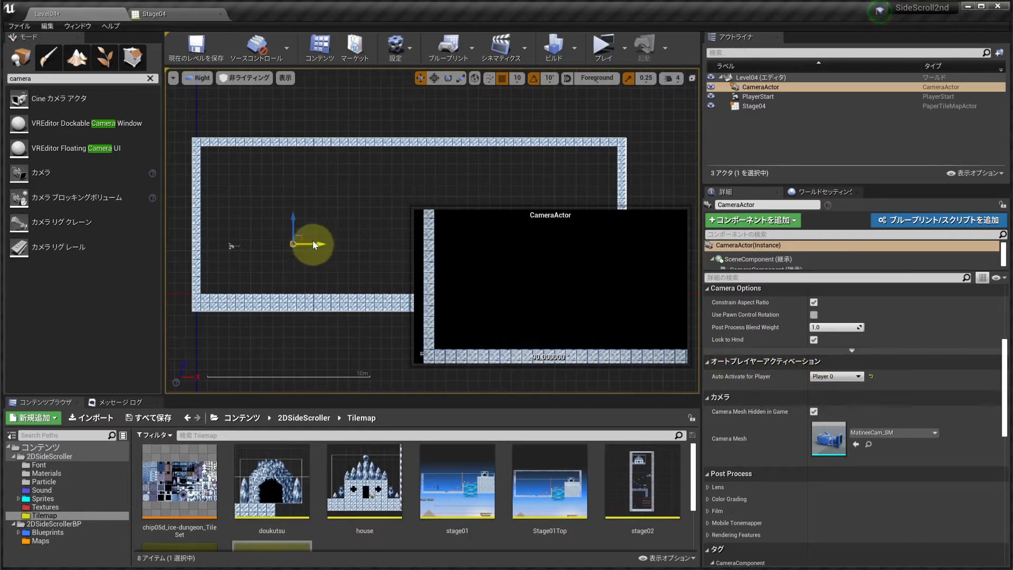
{"action": "left_click_drag", "start_coordinate": [312, 239], "coordinate": [318, 177]}
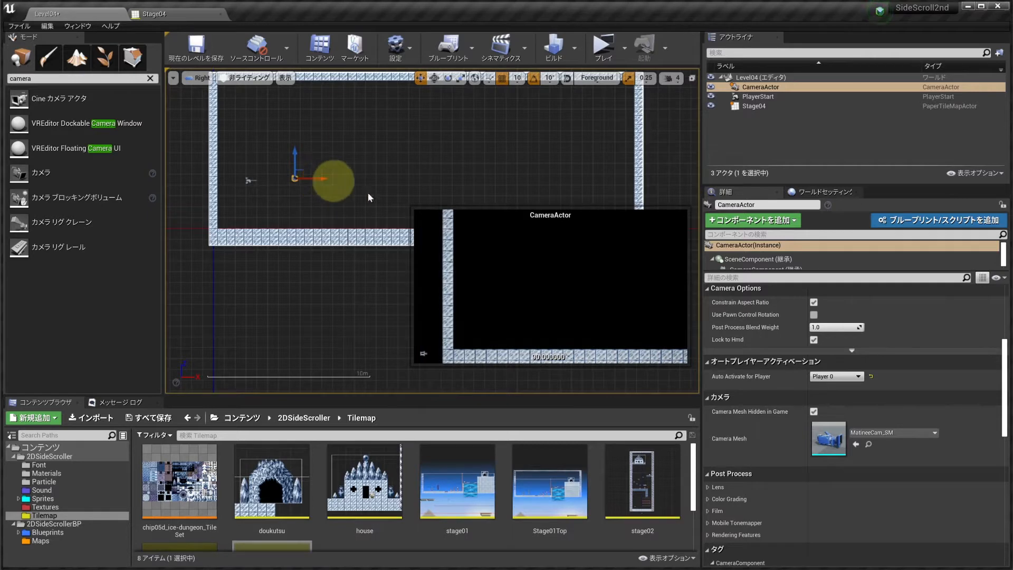
{"action": "right_click_drag", "start_coordinate": [390, 127], "coordinate": [385, 176]}
{"action": "left_click", "coordinate": [365, 171]}
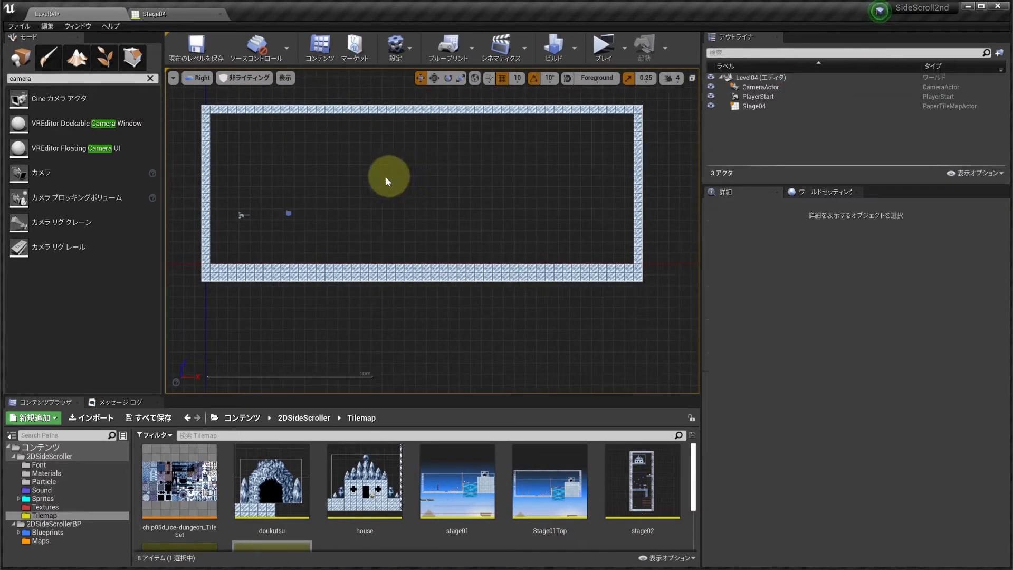
{"action": "left_click", "coordinate": [289, 213]}
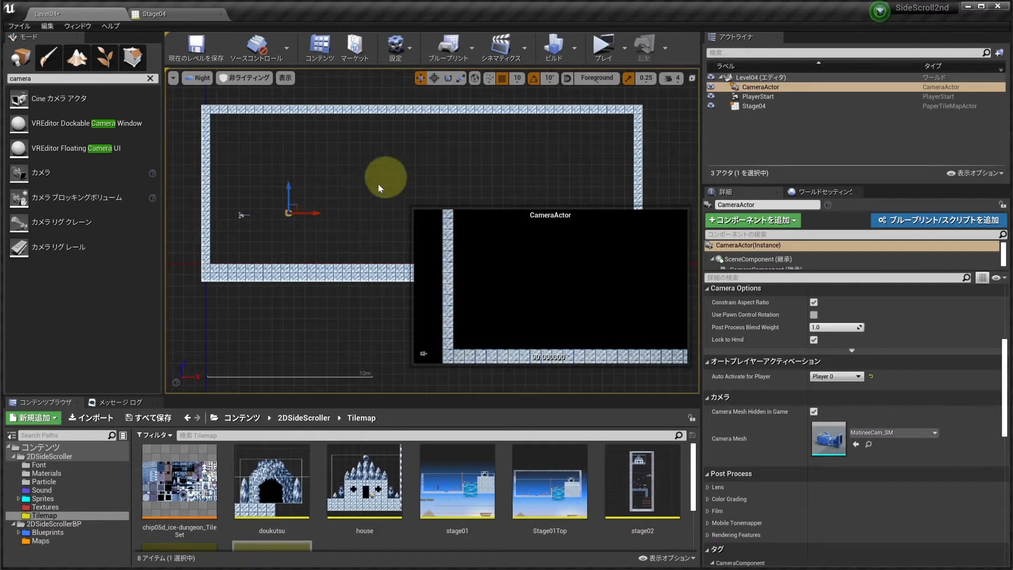
{"action": "left_click", "coordinate": [325, 185]}
Step: Delete the CameraActor from Level04
{"action": "left_click", "coordinate": [288, 211]}
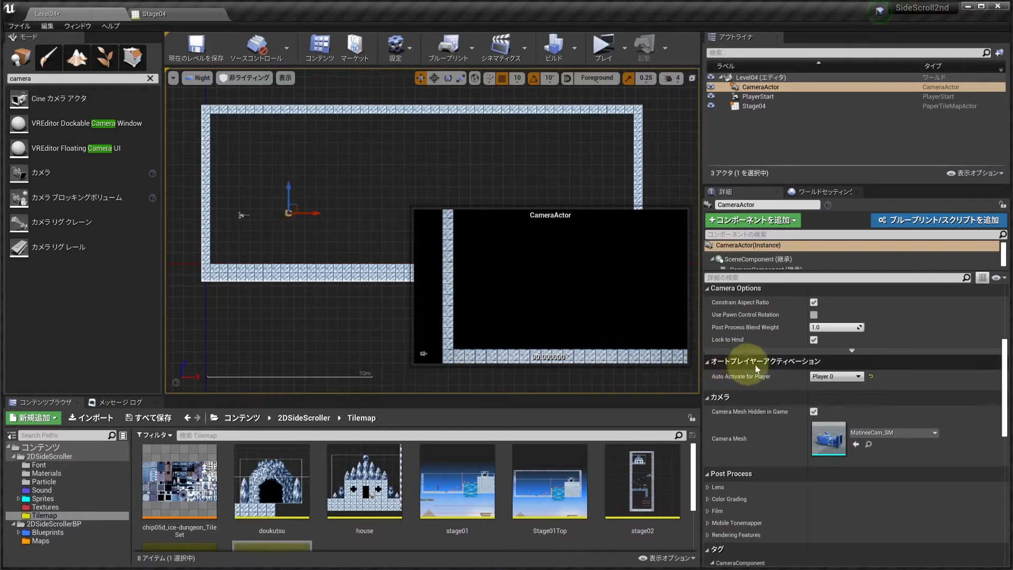
{"action": "left_click", "coordinate": [294, 170]}
{"action": "left_click", "coordinate": [288, 212]}
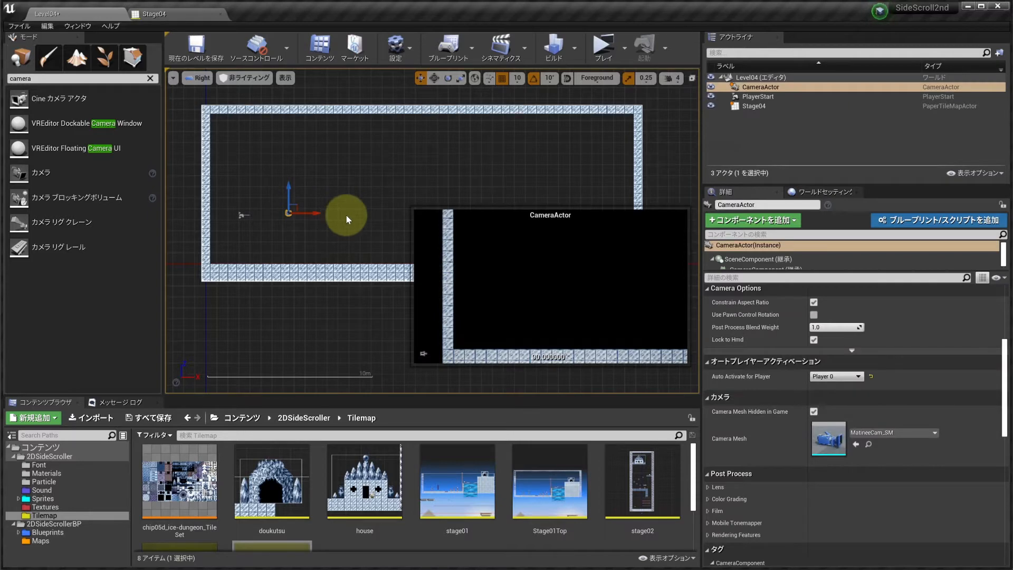
{"action": "key", "text": "Delete"}
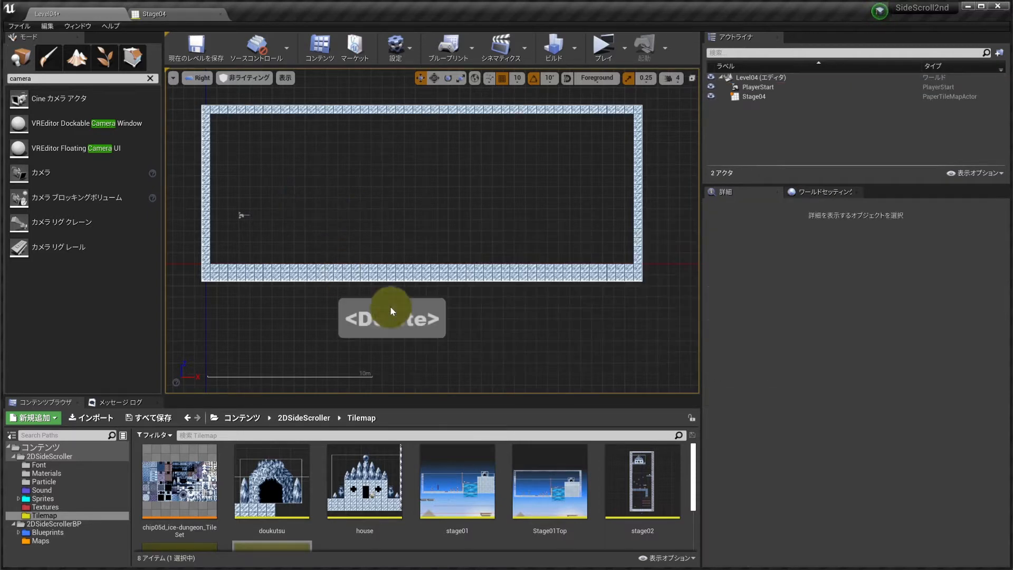
Step: Enlarge the asset area and open the Object folder inside 2DSideScrollerBP's Blueprints folder
{"action": "left_click_drag", "start_coordinate": [389, 396], "coordinate": [389, 232]}
{"action": "left_click", "coordinate": [23, 368]}
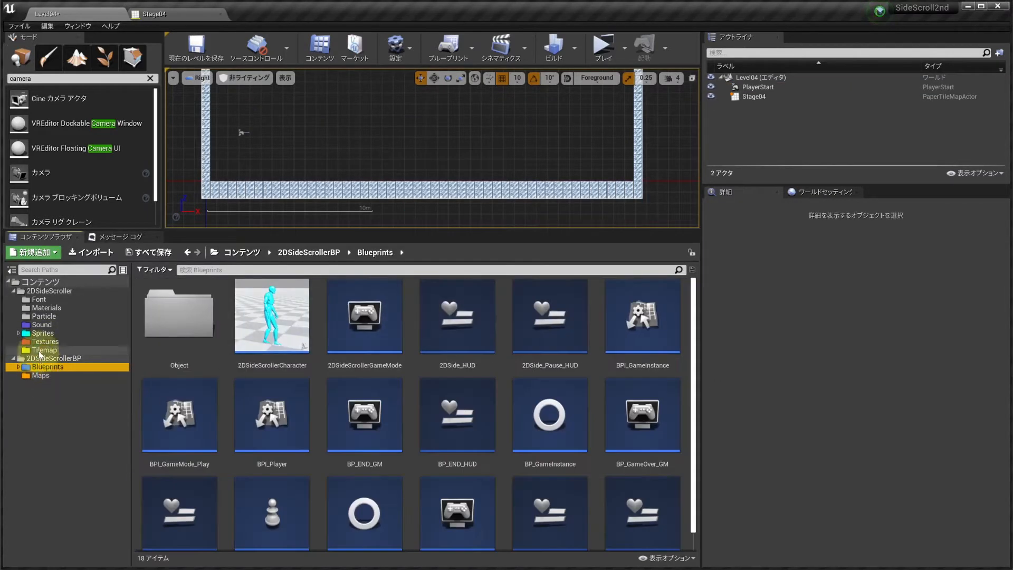
{"action": "left_click", "coordinate": [19, 366]}
{"action": "left_click", "coordinate": [32, 375]}
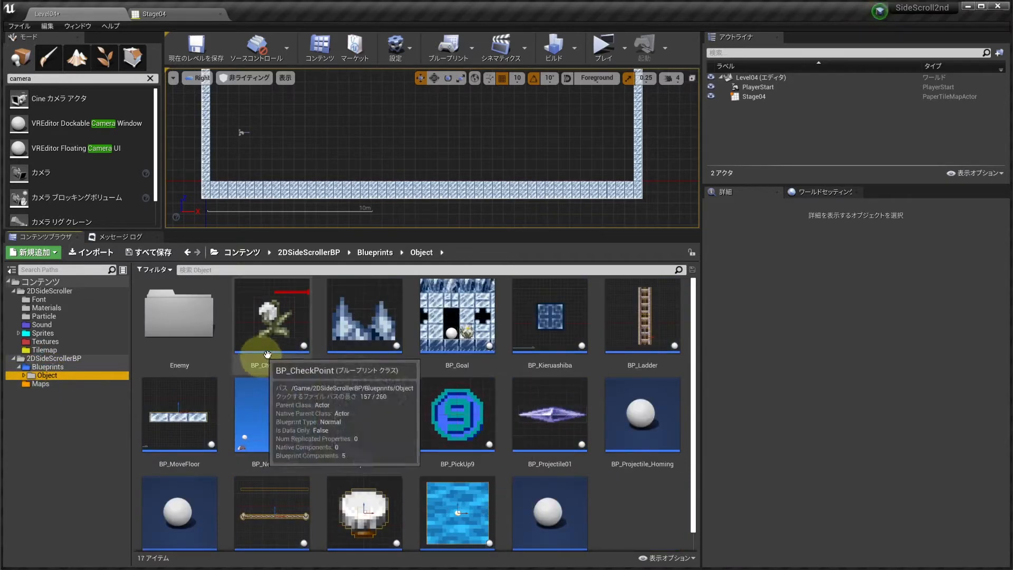
{"action": "scroll", "coordinate": [623, 378], "scroll_direction": "down", "scroll_amount": 1}
Step: Create a Blueprint class with Actor as parent in the Object folder and name it BP_Camera_Scroll
{"action": "right_click", "coordinate": [624, 495]}
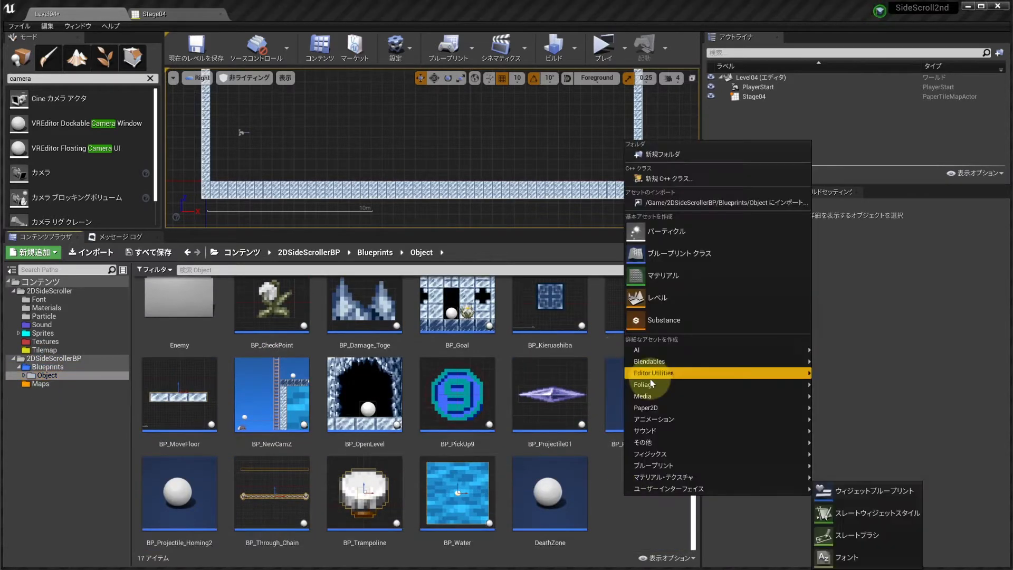
{"action": "left_click", "coordinate": [663, 250]}
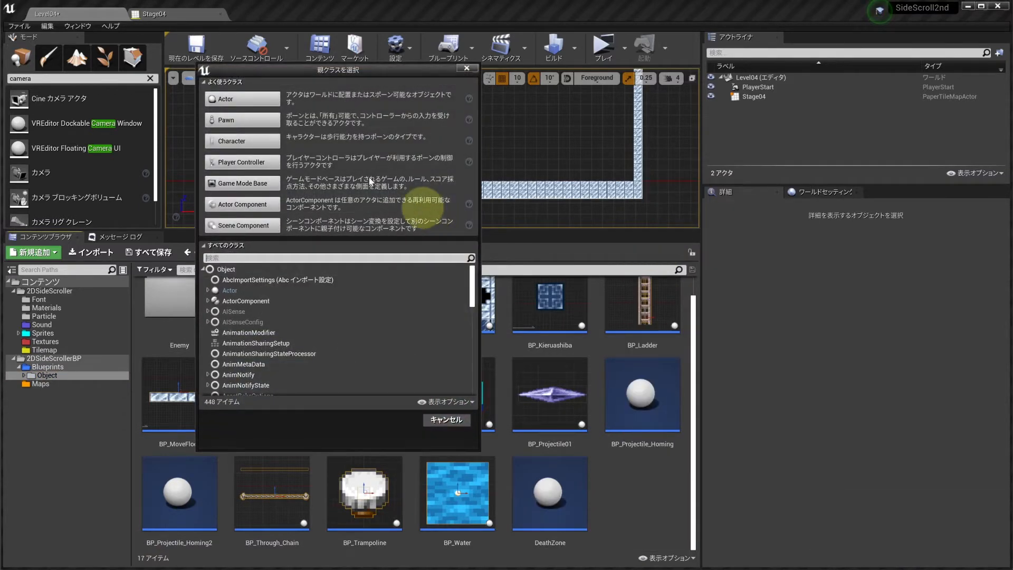
{"action": "left_click", "coordinate": [254, 100]}
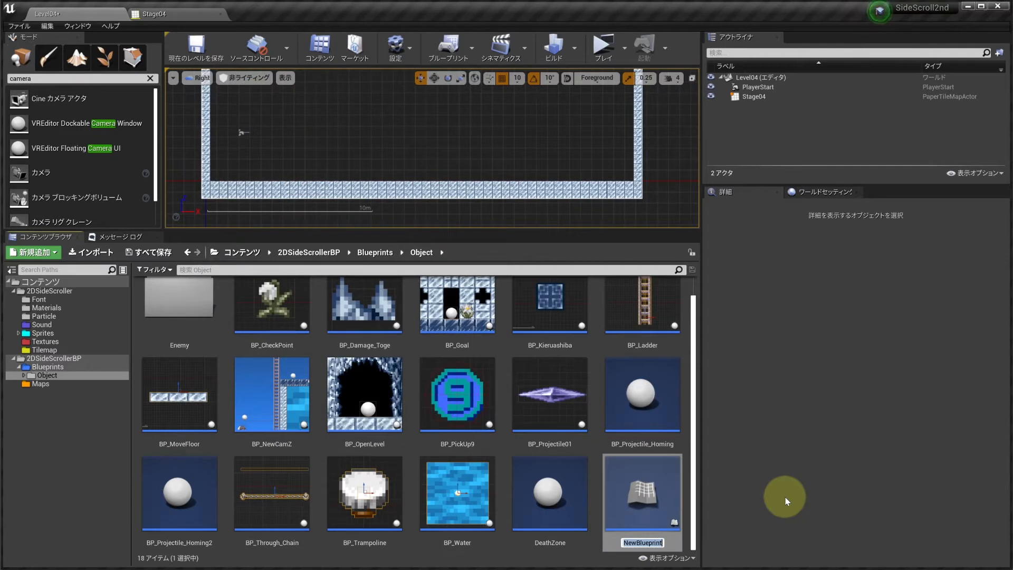
{"action": "type", "text": "BP_"}
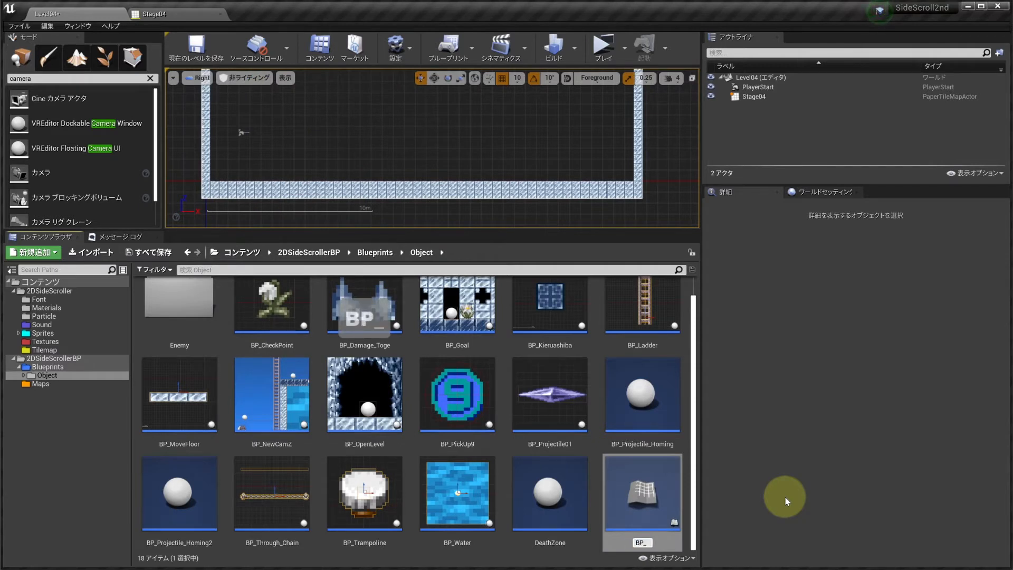
{"action": "type", "text": "Camaera"}
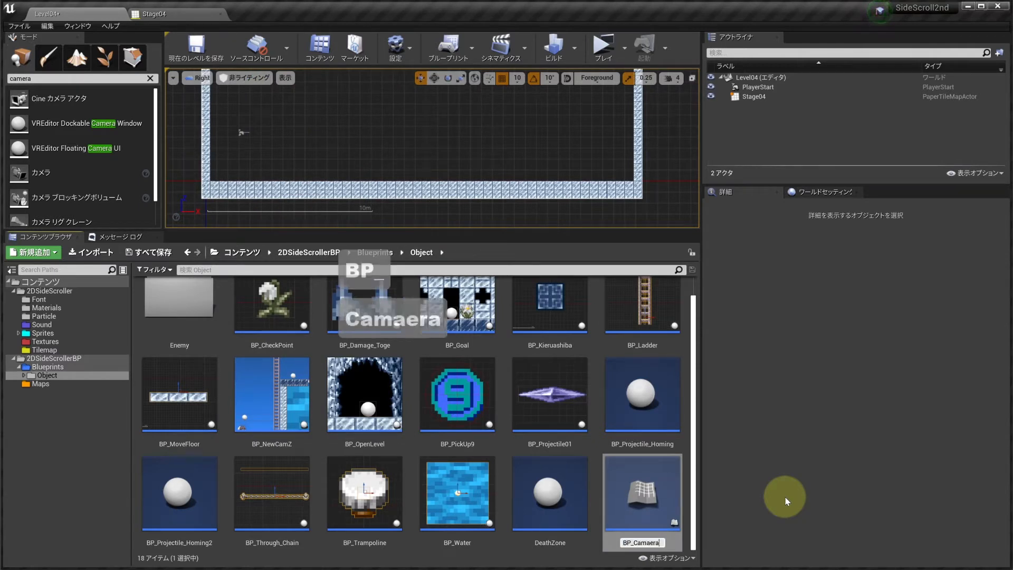
{"action": "key", "text": "BackSpace"}
{"action": "key", "text": "BackSpace"}
{"action": "key", "text": "BackSpace"}
{"action": "key", "text": "BackSpace"}
{"action": "type", "text": "era_Scr"}
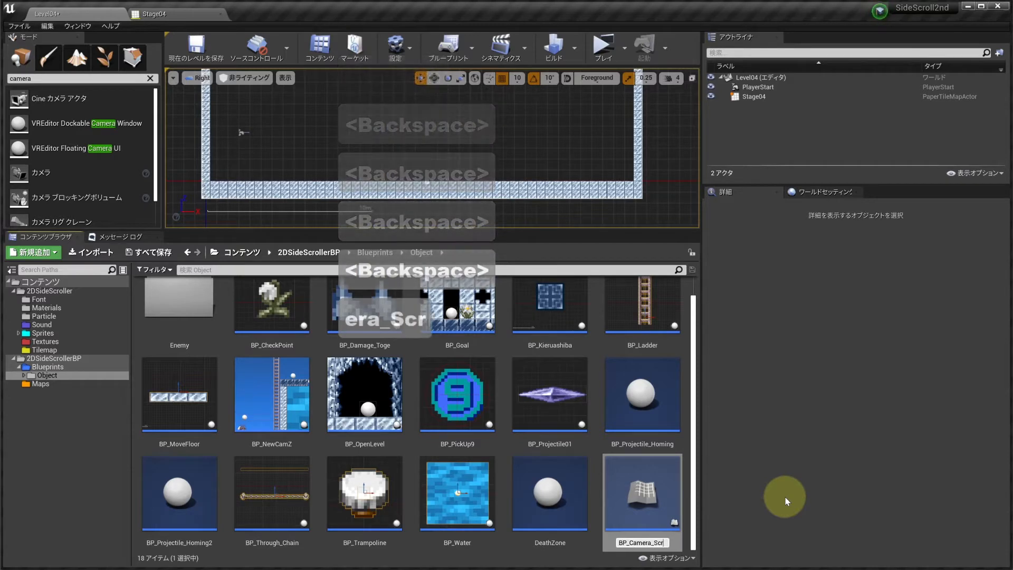
{"action": "type", "text": "oll"}
{"action": "key", "text": "Return"}
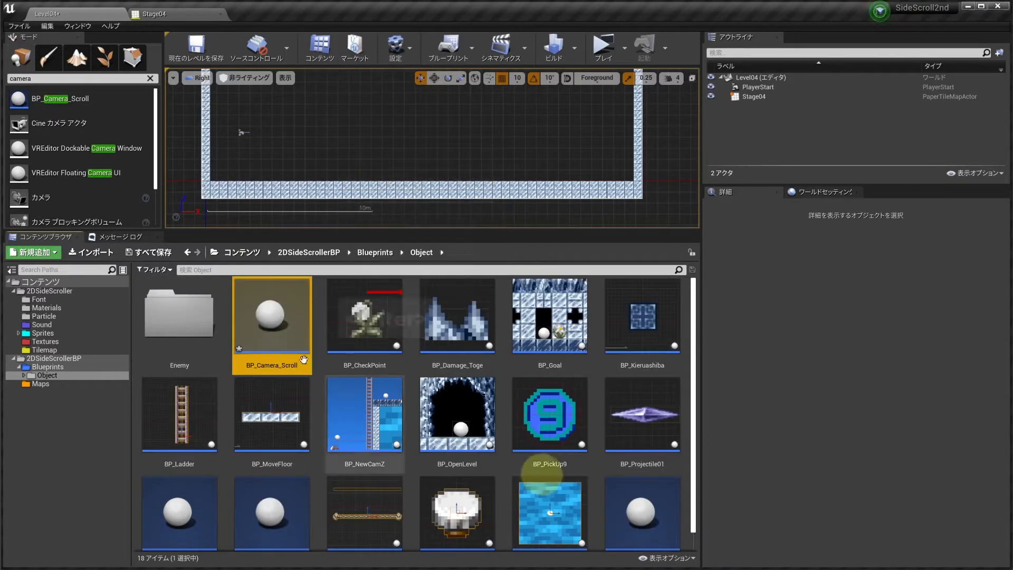
Step: Open the BP_Camera_Scroll blueprint for editing
{"action": "left_click", "coordinate": [369, 316]}
{"action": "left_click", "coordinate": [288, 362]}
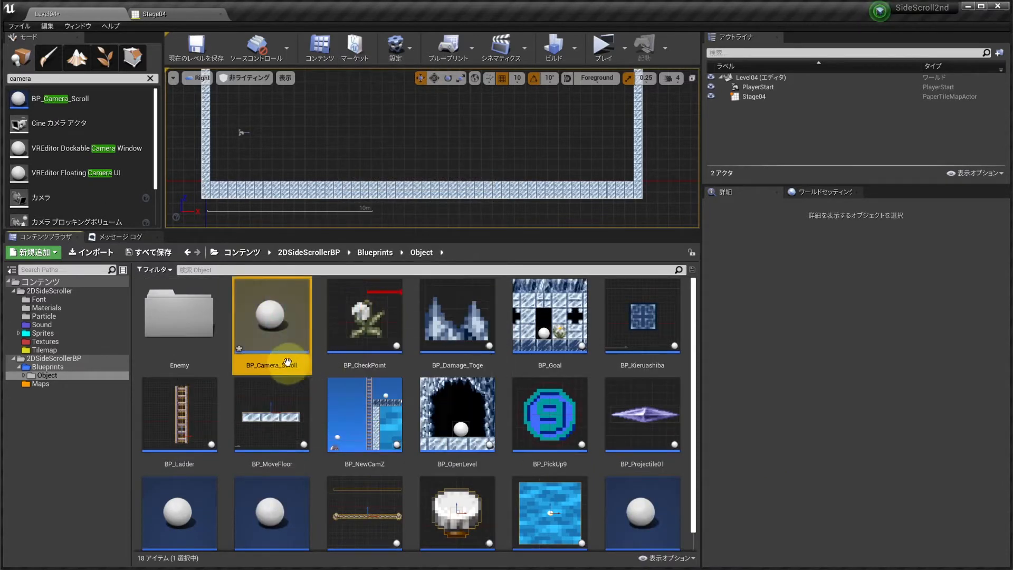
{"action": "left_click", "coordinate": [271, 315]}
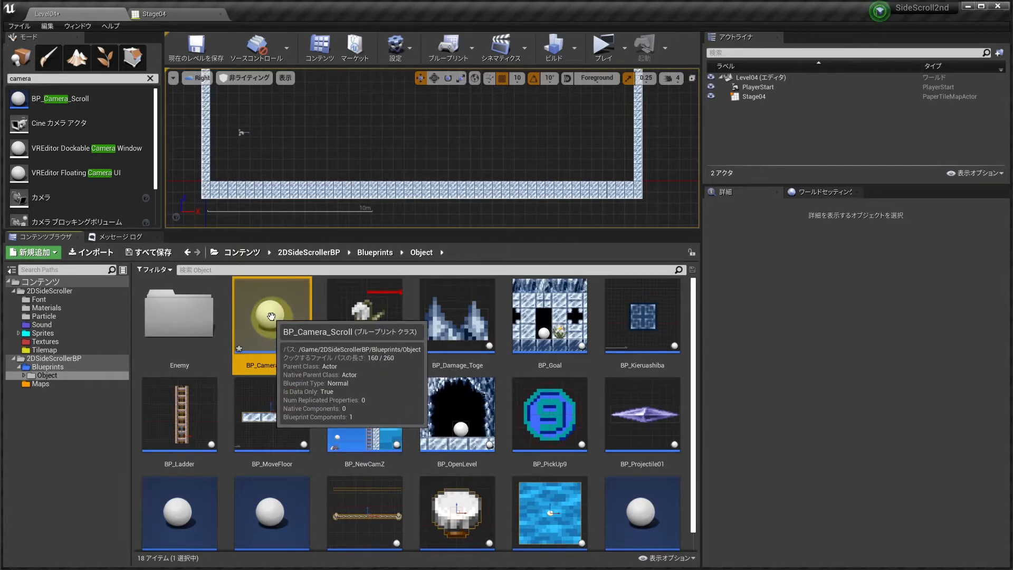
{"action": "double_click", "coordinate": [270, 316]}
Step: Add a Spring Arm component to BP_Camera_Scroll, keeping its default name
{"action": "left_click", "coordinate": [53, 52]}
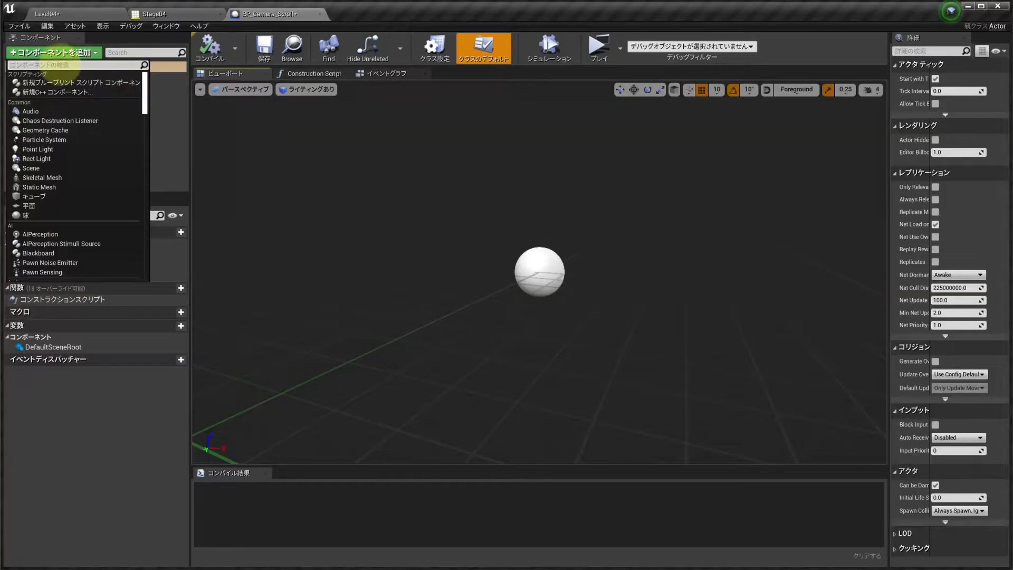
{"action": "type", "text": "sprin"}
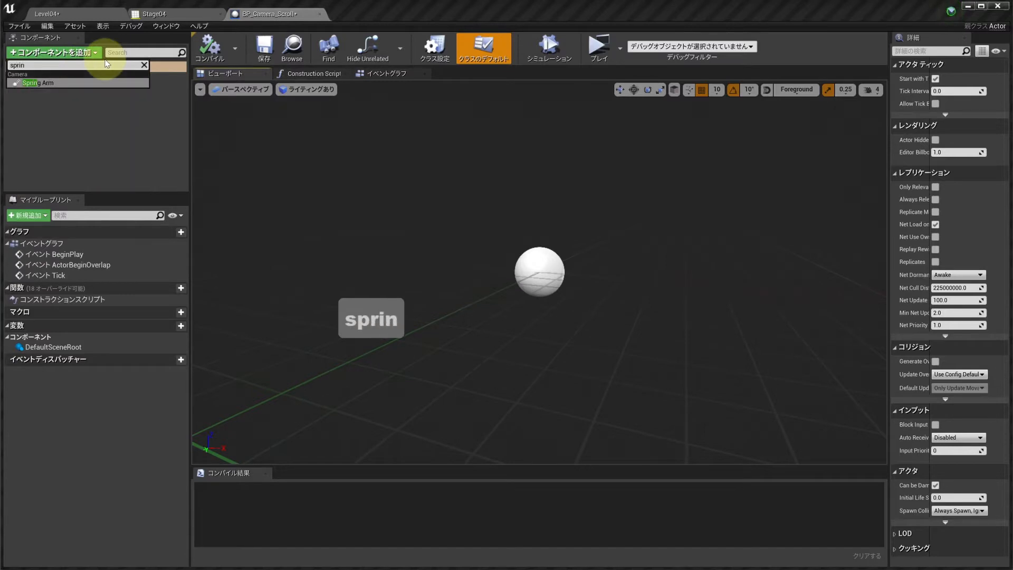
{"action": "key", "text": "Return"}
{"action": "left_click", "coordinate": [115, 132]}
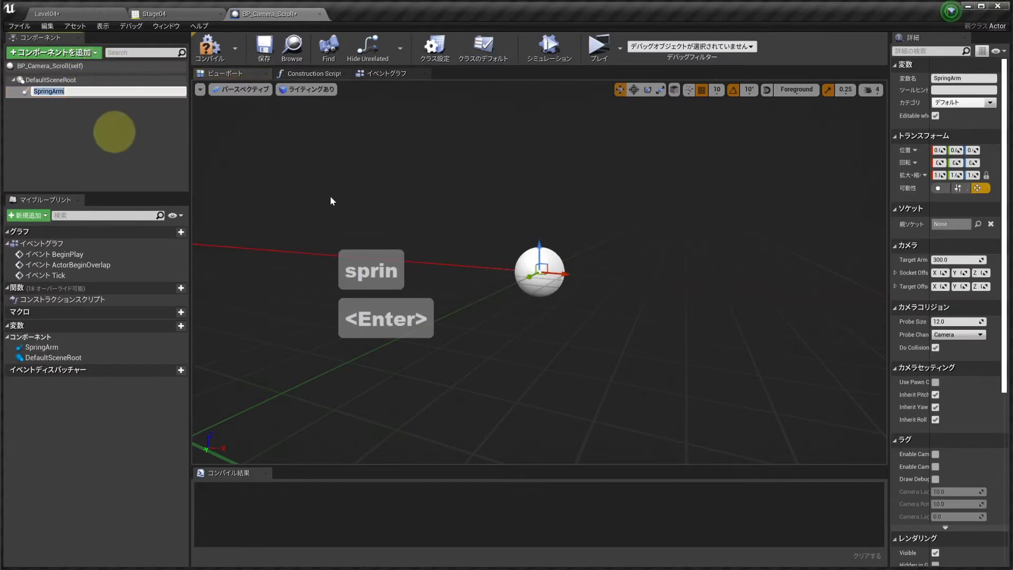
{"action": "left_click", "coordinate": [334, 197]}
Step: Add a Camera component as a child of the SpringArm, keeping its default name
{"action": "left_click", "coordinate": [53, 91]}
{"action": "left_click", "coordinate": [63, 53]}
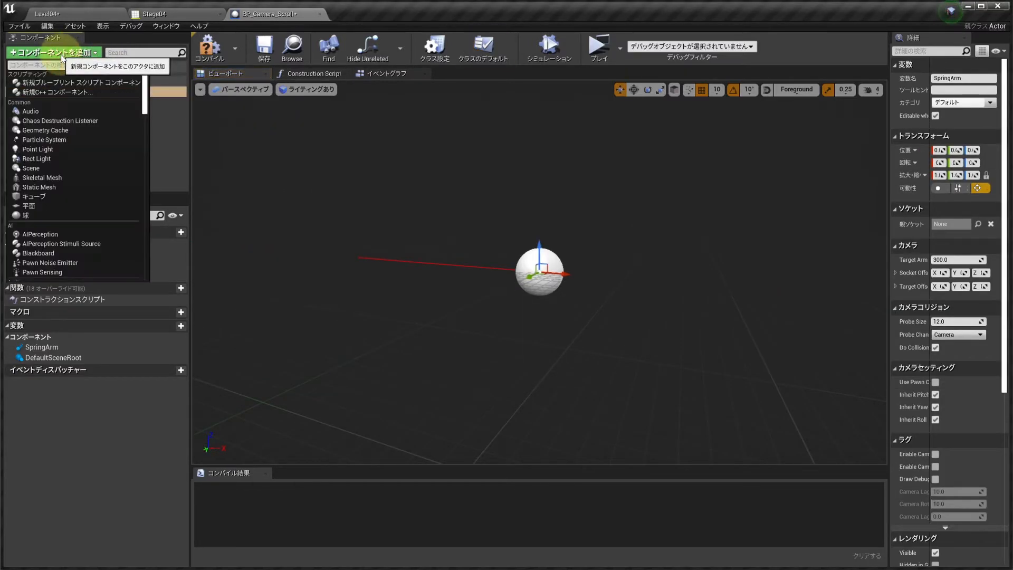
{"action": "type", "text": "camear"}
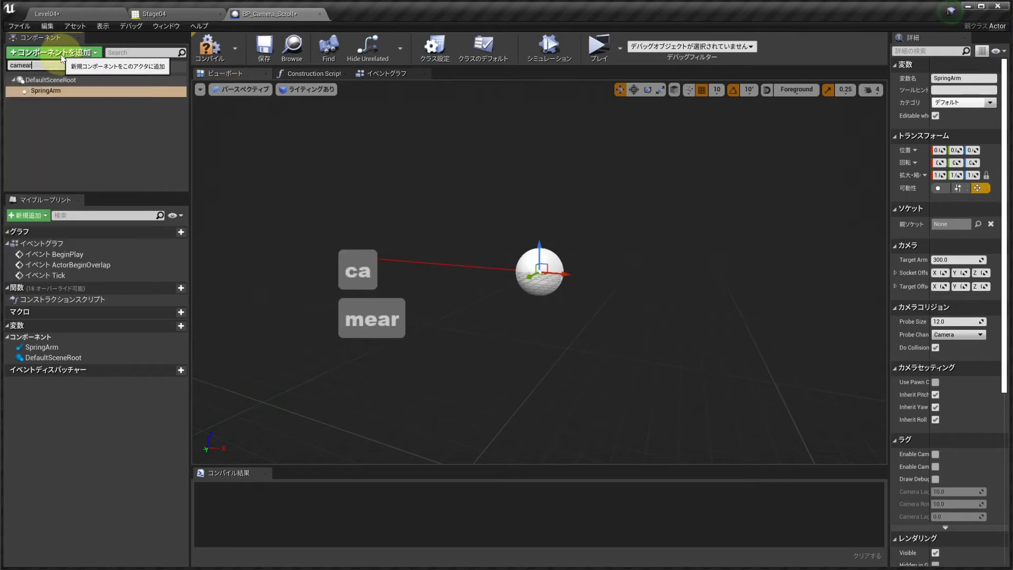
{"action": "key", "text": "BackSpace"}
{"action": "key", "text": "BackSpace"}
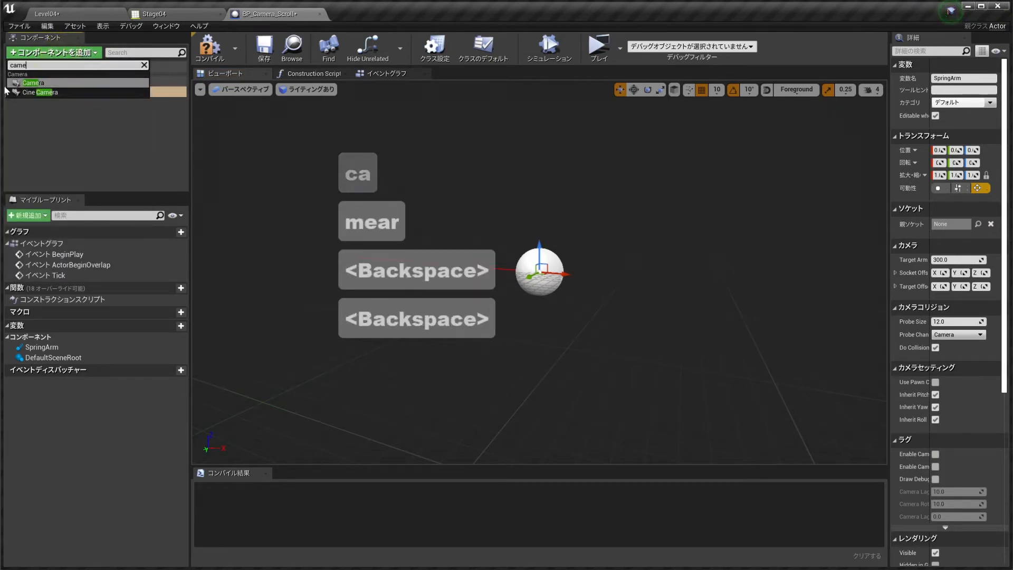
{"action": "left_click", "coordinate": [33, 83]}
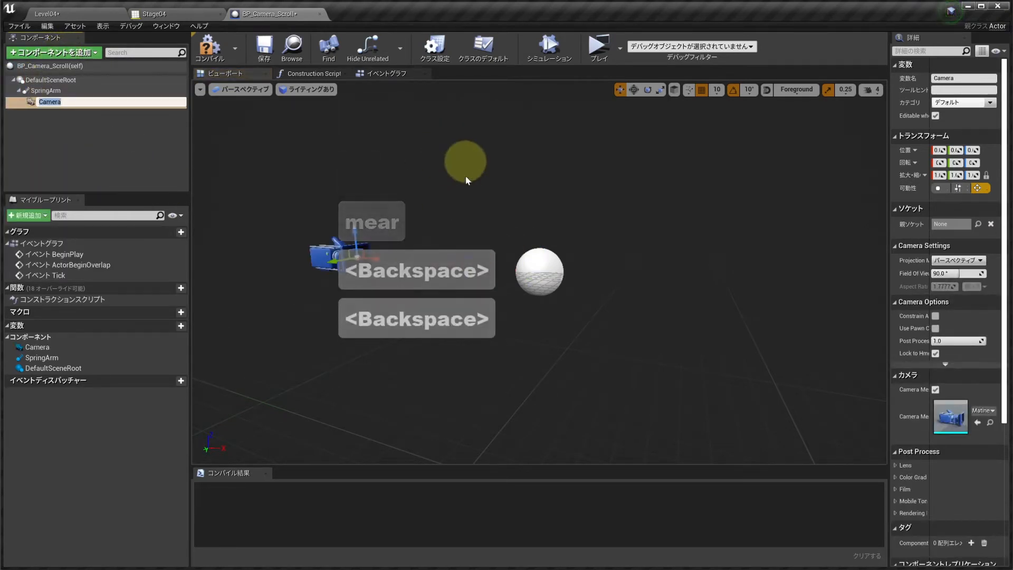
{"action": "left_click", "coordinate": [350, 240]}
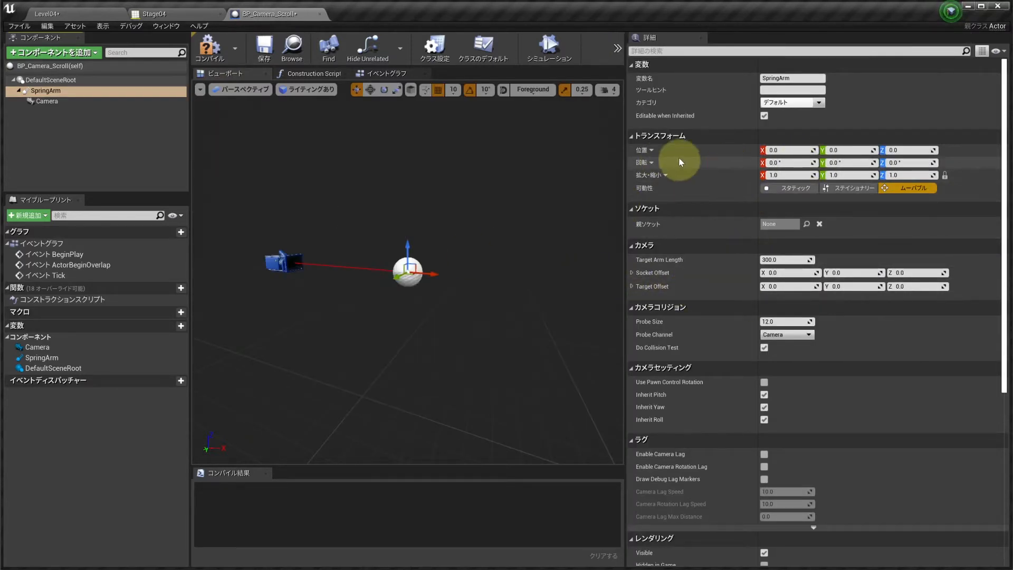
Step: Set the SpringArm's Z rotation to -90° and its Target Arm Length to 1000
{"action": "left_click", "coordinate": [909, 163]}
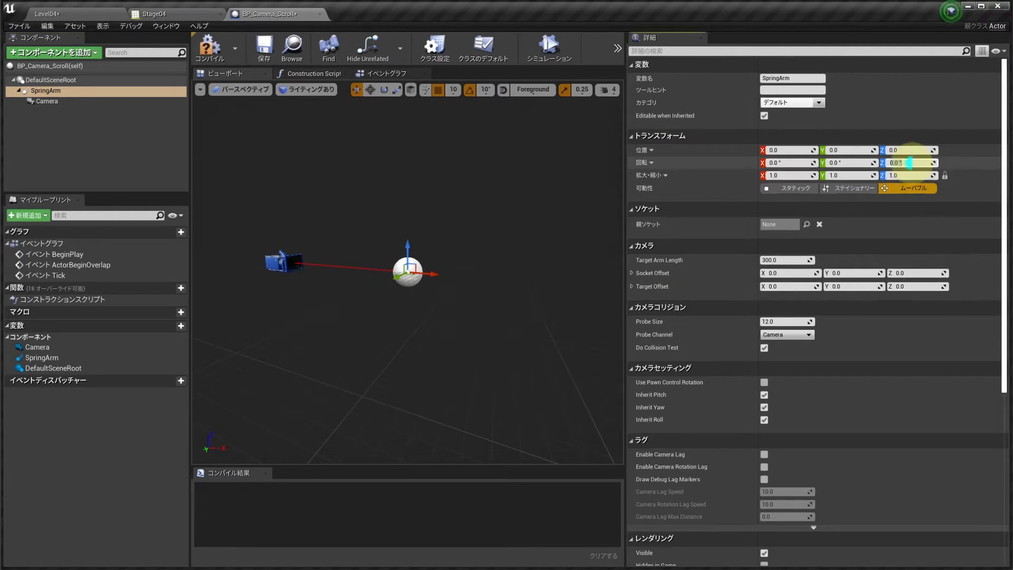
{"action": "type", "text": "-90"}
{"action": "key", "text": "Return"}
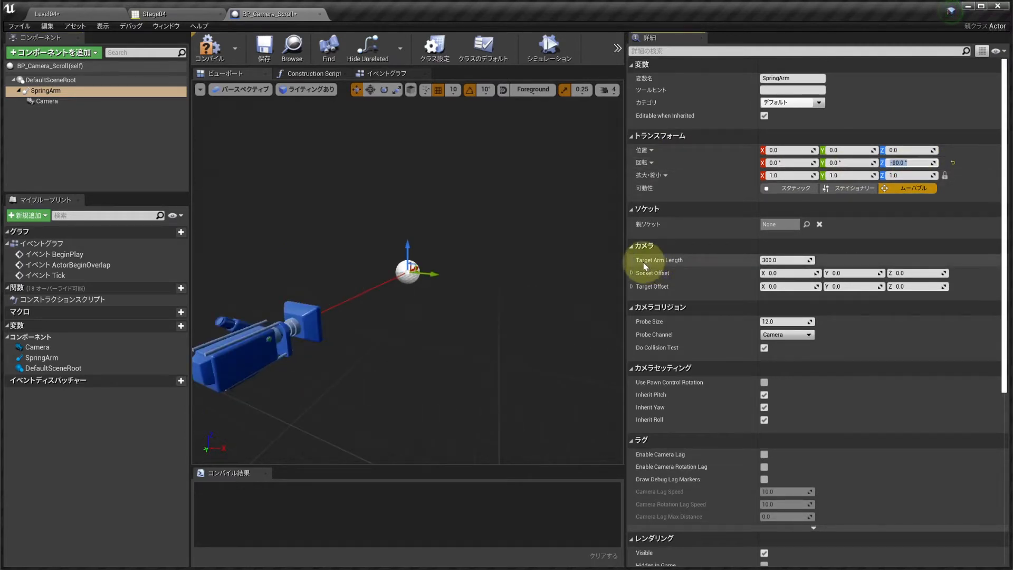
{"action": "left_click", "coordinate": [772, 260]}
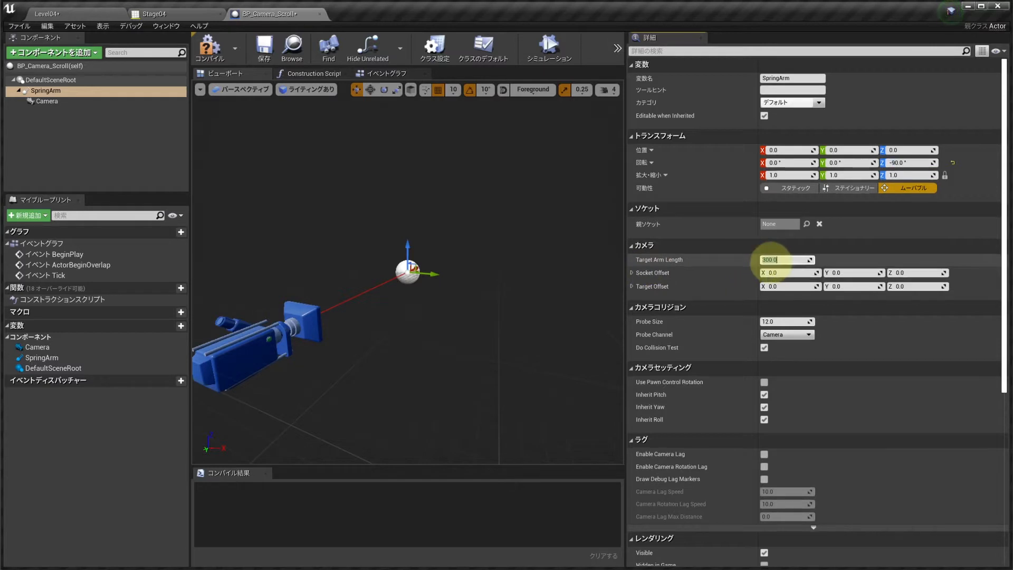
{"action": "double_click", "coordinate": [771, 260]}
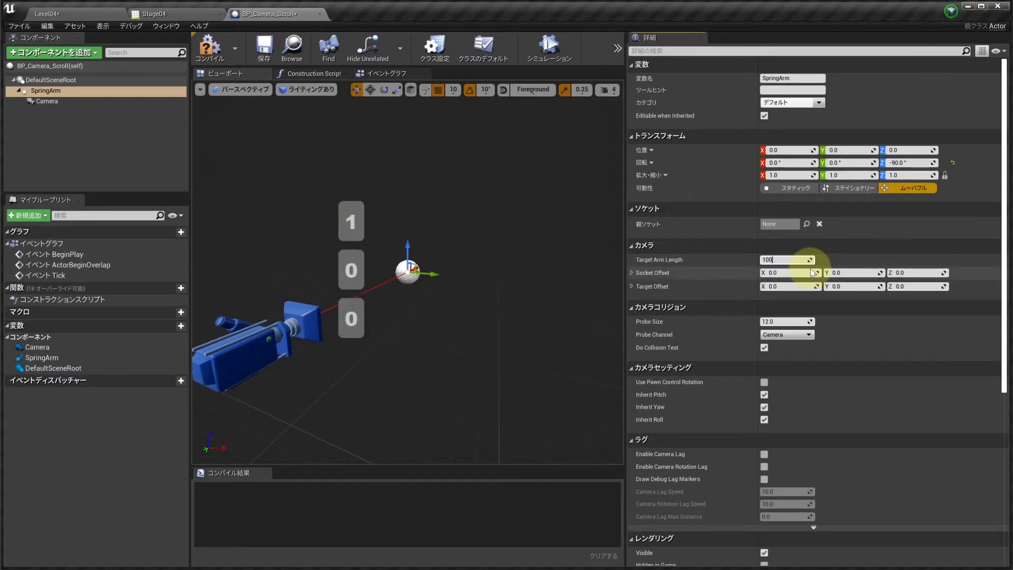
{"action": "type", "text": "1000"}
{"action": "key", "text": "Return"}
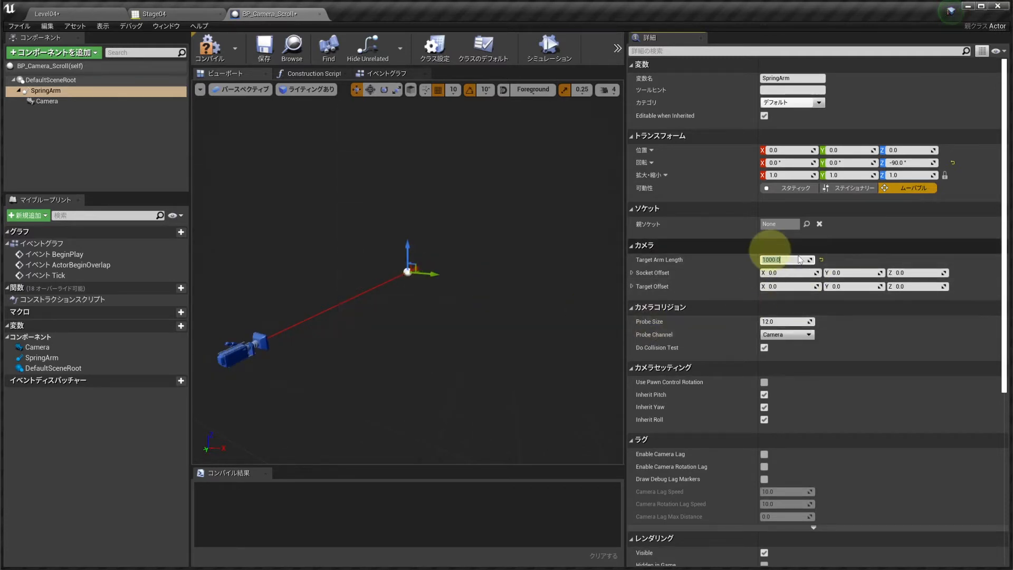
Step: Turn off Do Collision Test for the SpringArm and look over its remaining settings
{"action": "left_click", "coordinate": [773, 286]}
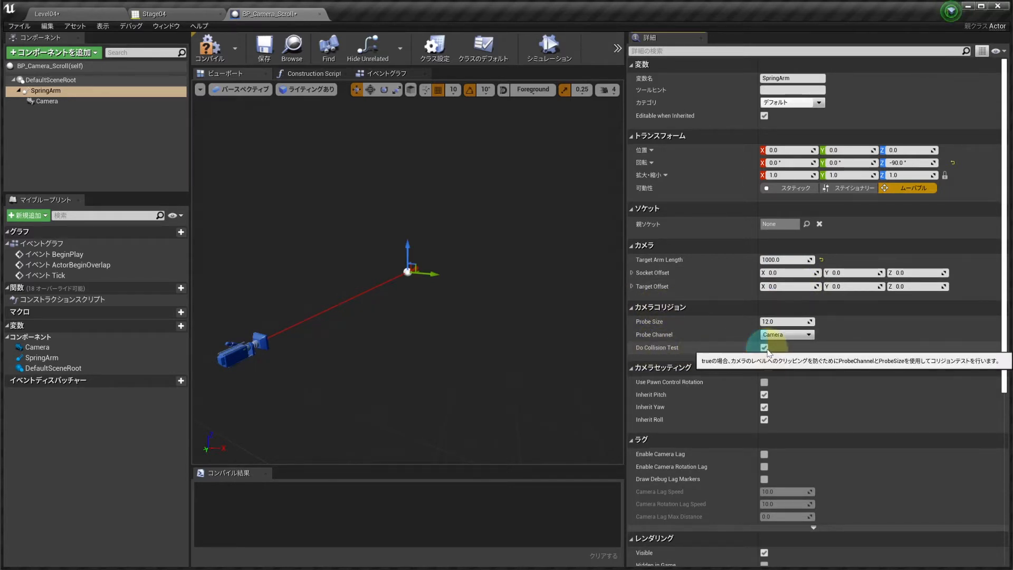
{"action": "left_click", "coordinate": [764, 349]}
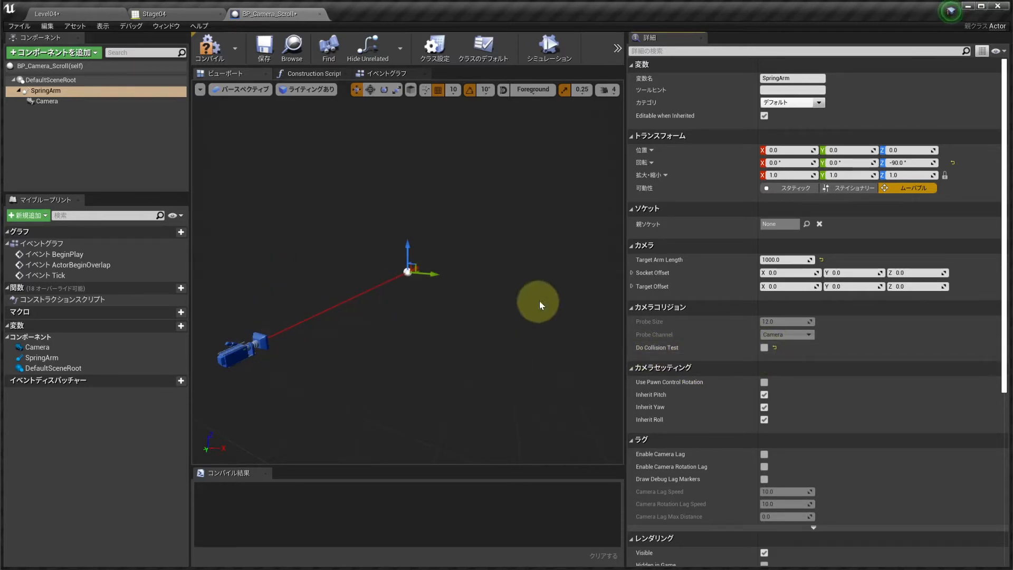
{"action": "scroll", "coordinate": [762, 336], "scroll_direction": "down", "scroll_amount": 2}
{"action": "scroll", "coordinate": [761, 335], "scroll_direction": "up", "scroll_amount": 2}
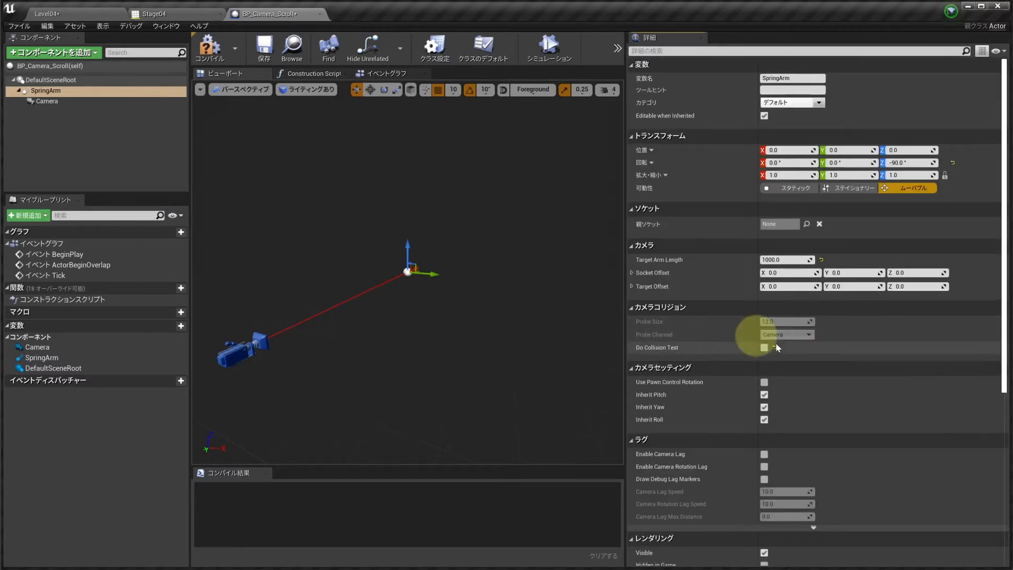
{"action": "scroll", "coordinate": [776, 347], "scroll_direction": "down", "scroll_amount": 4}
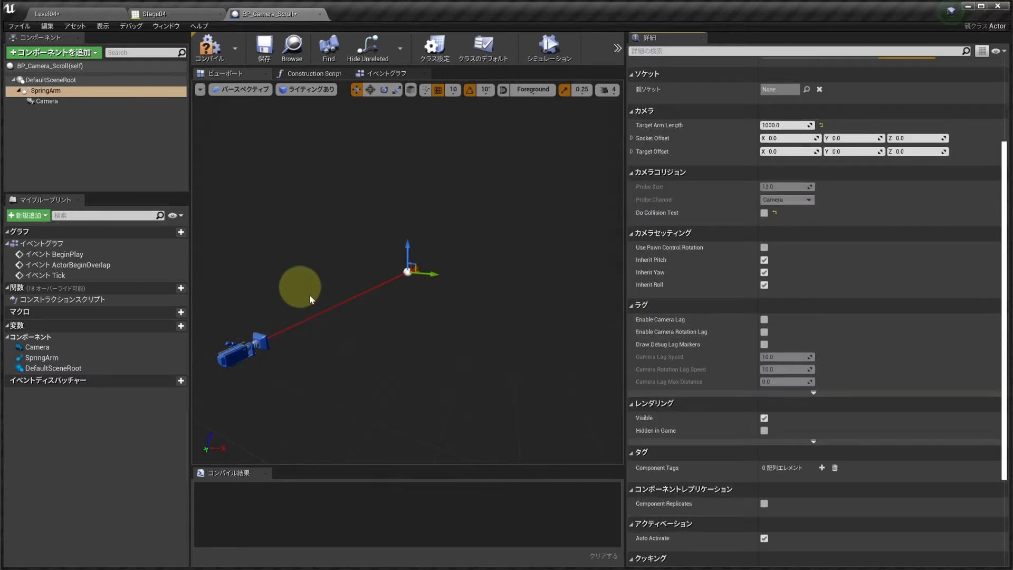
{"action": "mouse_move", "coordinate": [56, 95]}
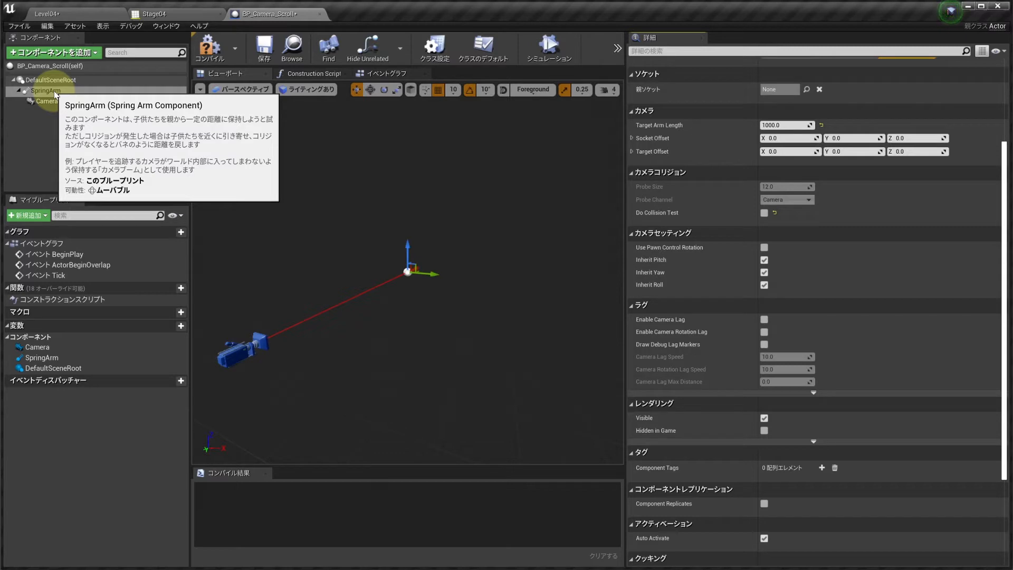
Step: Select the SpringArm and examine its transform, camera, collision and lag settings
{"action": "left_click", "coordinate": [55, 91]}
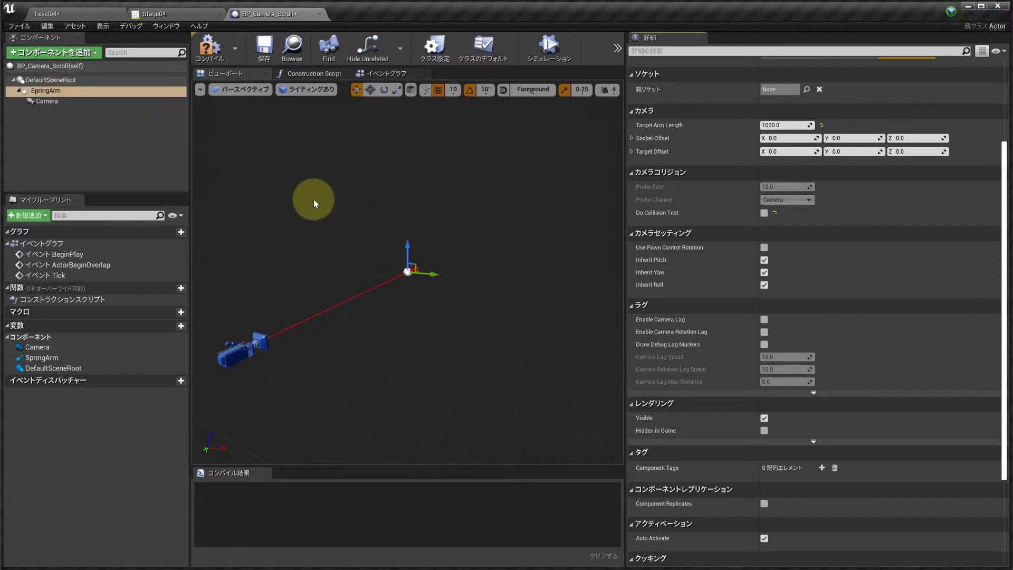
{"action": "left_click", "coordinate": [56, 92]}
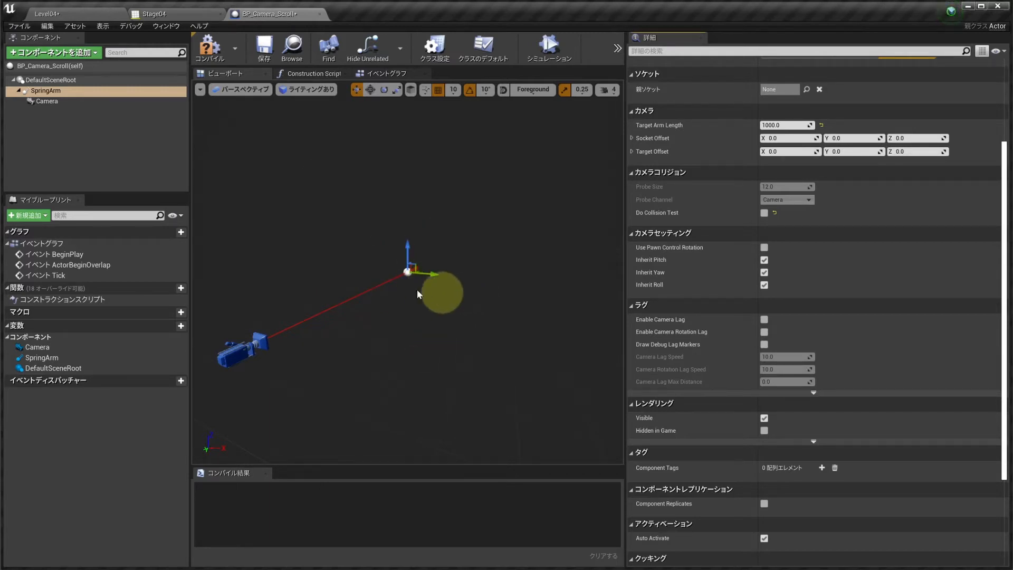
{"action": "scroll", "coordinate": [712, 255], "scroll_direction": "down", "scroll_amount": 2}
{"action": "scroll", "coordinate": [711, 254], "scroll_direction": "up", "scroll_amount": 6}
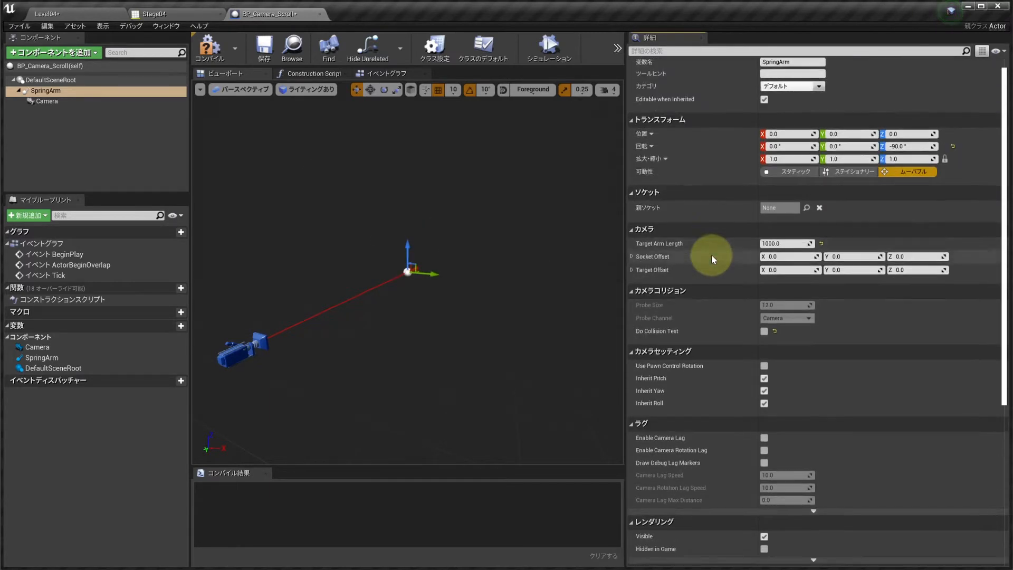
{"action": "scroll", "coordinate": [710, 254], "scroll_direction": "down", "scroll_amount": 9}
{"action": "scroll", "coordinate": [708, 254], "scroll_direction": "down", "scroll_amount": 1}
{"action": "scroll", "coordinate": [708, 254], "scroll_direction": "up", "scroll_amount": 5}
{"action": "scroll", "coordinate": [708, 254], "scroll_direction": "down", "scroll_amount": 5}
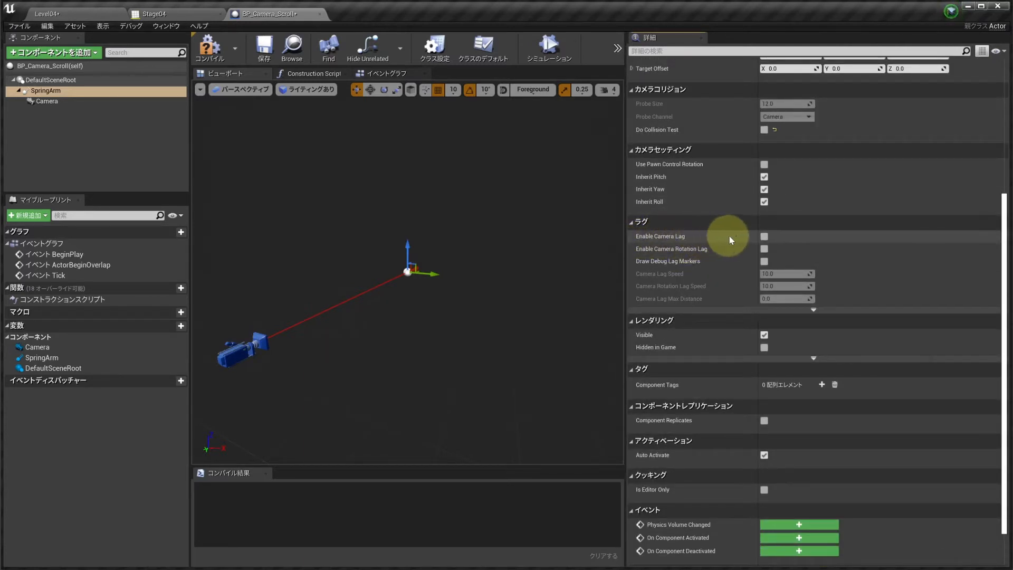
Step: Try moving the SpringArm away from the root in the viewport, undo the move and reselect the SpringArm
{"action": "left_click_drag", "start_coordinate": [411, 272], "coordinate": [486, 363]}
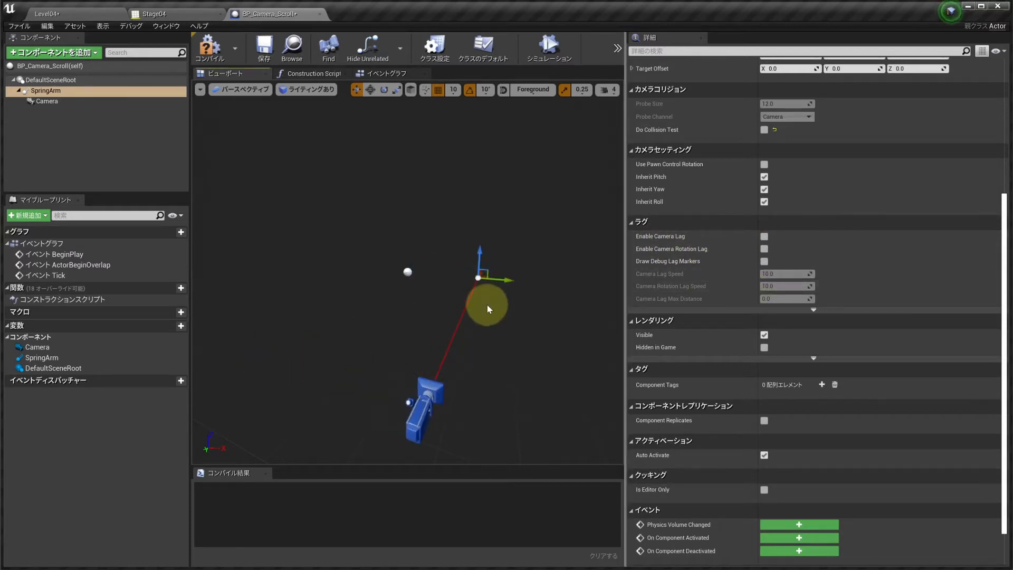
{"action": "key", "text": "ctrl+z"}
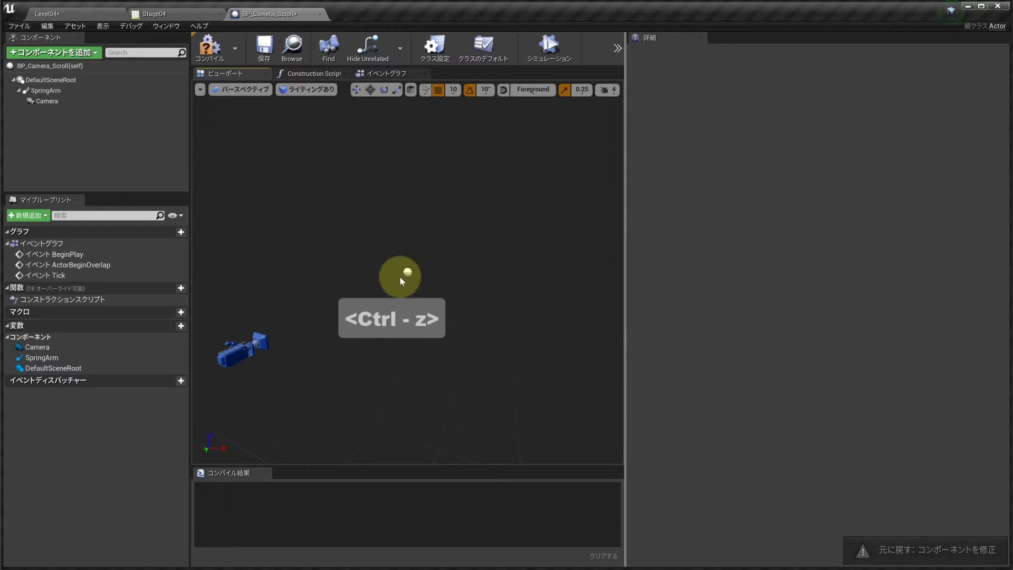
{"action": "left_click", "coordinate": [405, 271]}
{"action": "left_click", "coordinate": [63, 91]}
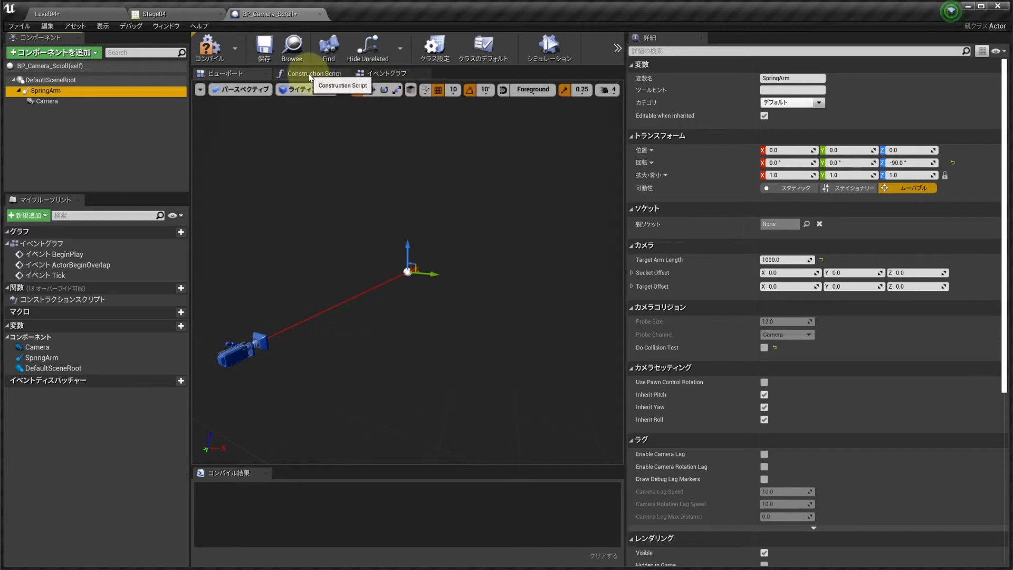
Step: Compile BP_Camera_Scroll with the configured SpringArm
{"action": "left_click", "coordinate": [233, 74]}
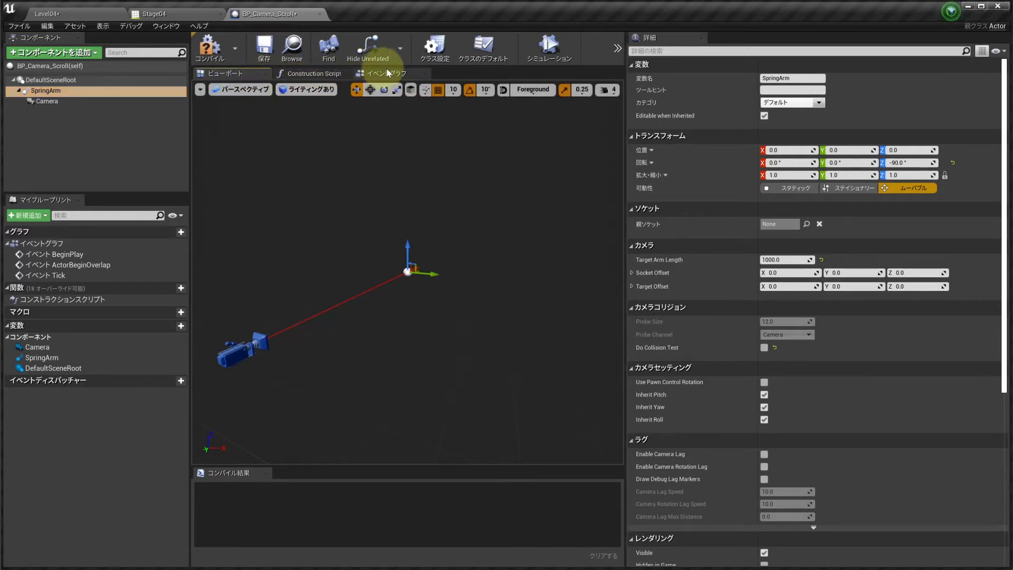
{"action": "left_click", "coordinate": [405, 74]}
{"action": "left_click", "coordinate": [225, 74]}
{"action": "left_click", "coordinate": [450, 237]}
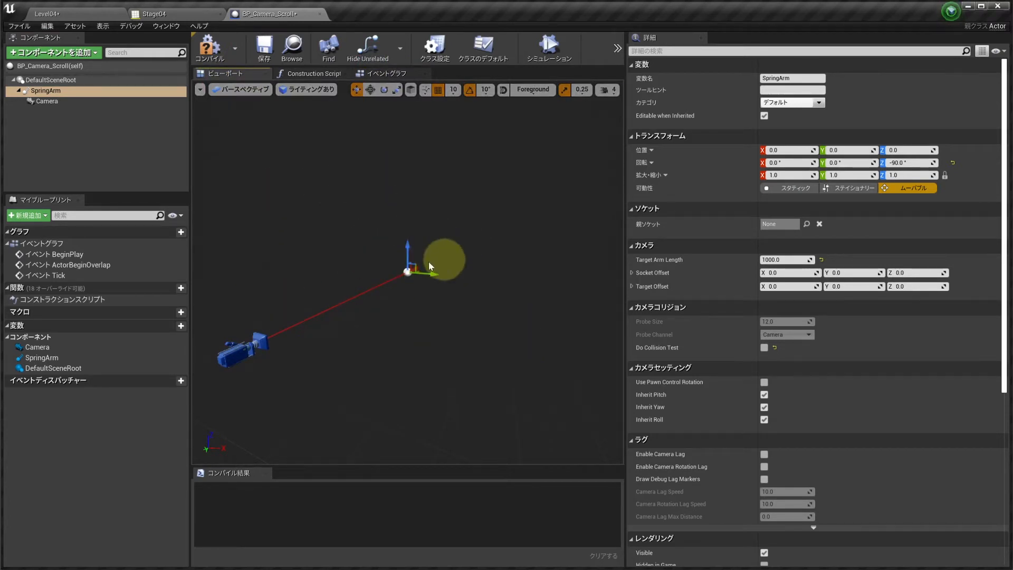
{"action": "left_click", "coordinate": [205, 46]}
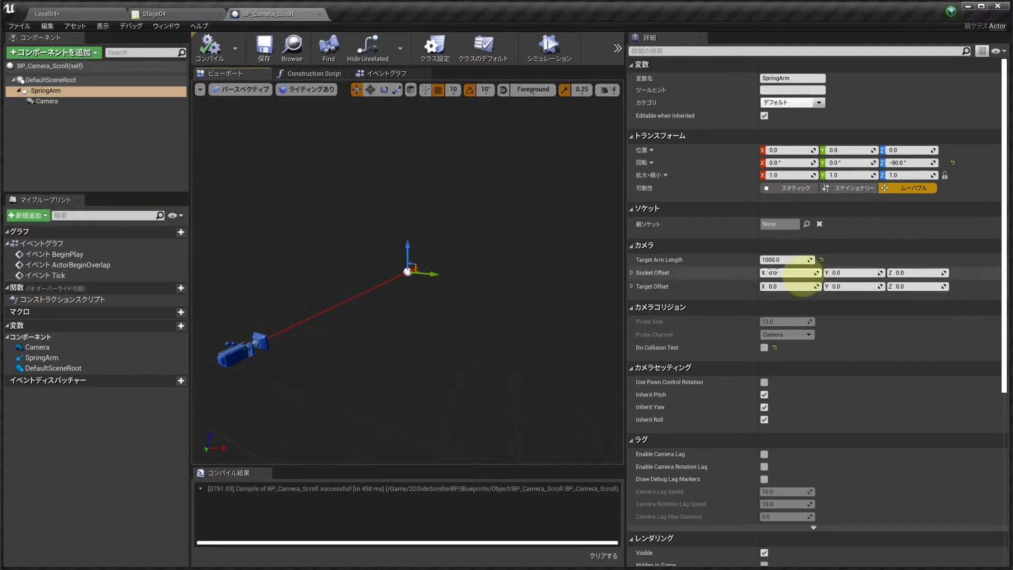
{"action": "scroll", "coordinate": [756, 260], "scroll_direction": "down", "scroll_amount": 2}
{"action": "scroll", "coordinate": [757, 259], "scroll_direction": "up", "scroll_amount": 2}
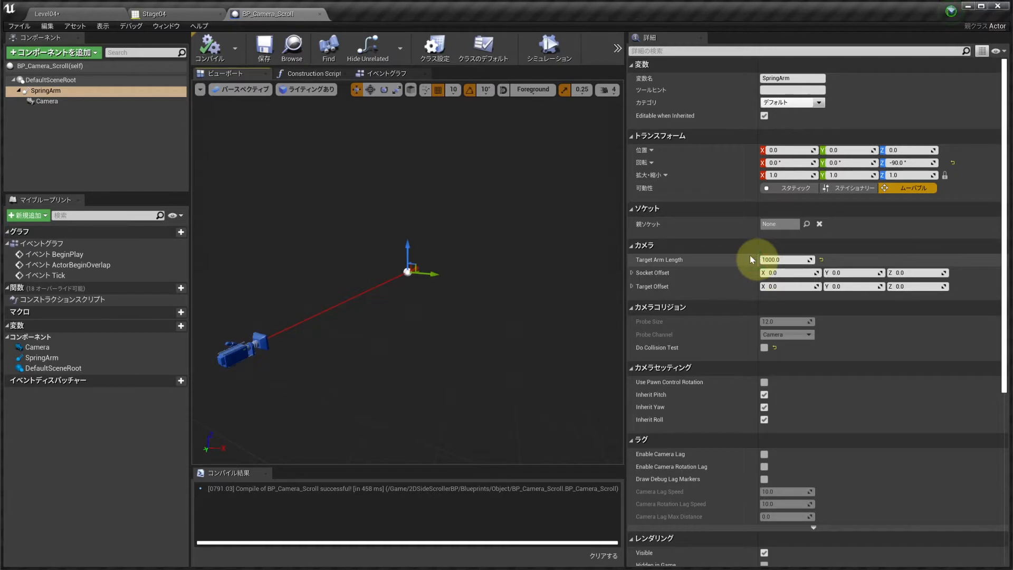
Step: Set the Camera component's Projection Mode to orthographic (平行投影) and its Ortho Width to 2048
{"action": "left_click", "coordinate": [31, 101]}
{"action": "left_click_drag", "start_coordinate": [329, 309], "coordinate": [348, 302], "text": "alt"}
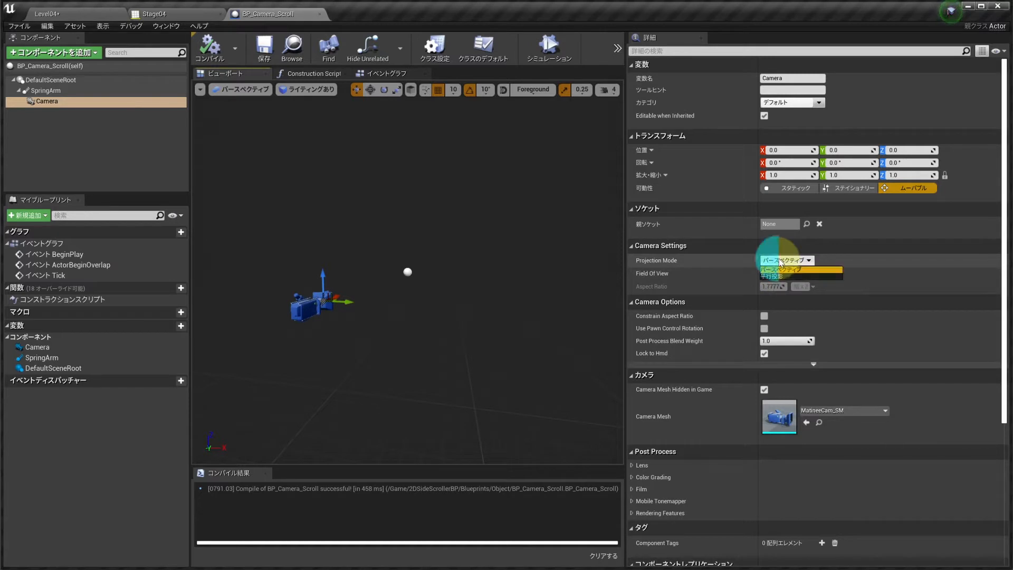
{"action": "left_click", "coordinate": [773, 276]}
{"action": "left_click", "coordinate": [792, 273]}
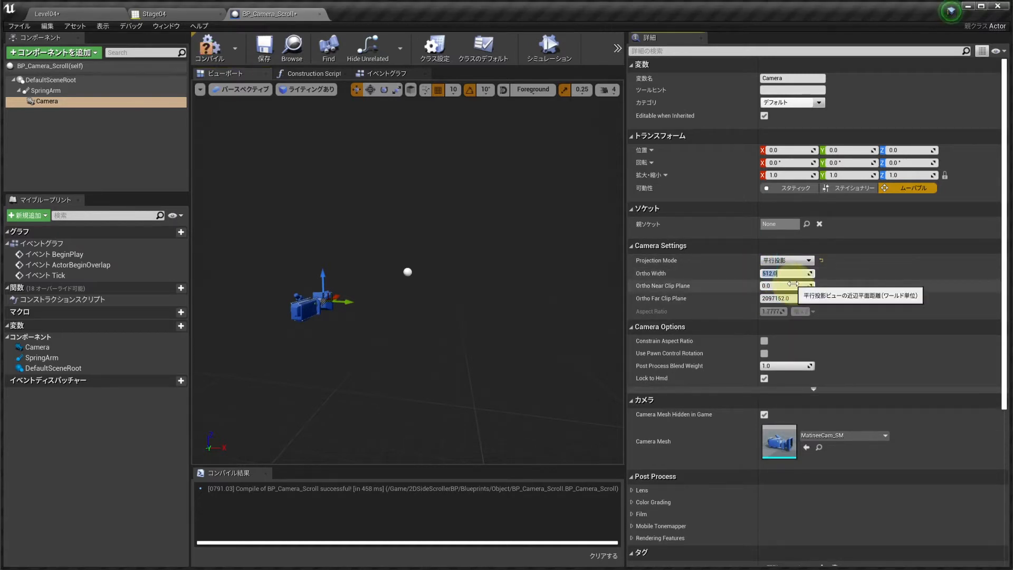
{"action": "type", "text": "2048"}
{"action": "key", "text": "Return"}
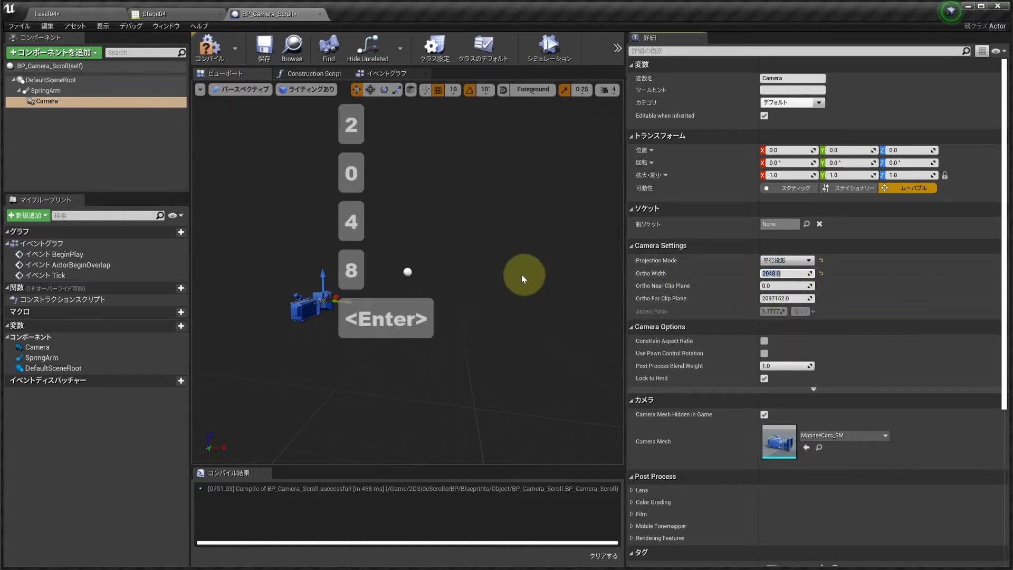
{"action": "left_click", "coordinate": [786, 260]}
{"action": "left_click", "coordinate": [560, 238]}
Step: Open the 2DSideScrollerCharacter blueprint from the Blueprints folder and examine the camera settings of its SideViewCameraComponent
{"action": "left_click", "coordinate": [153, 16]}
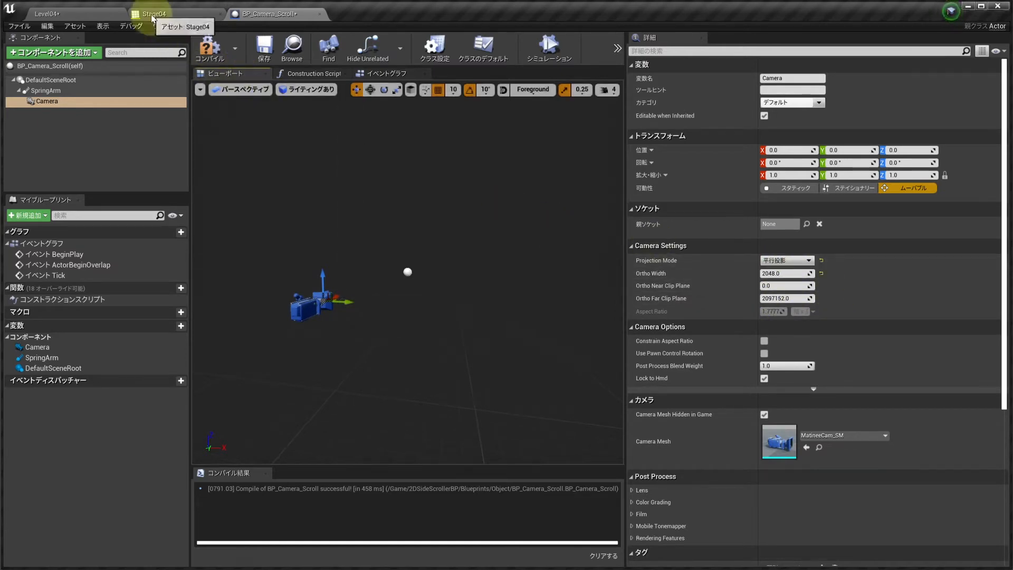
{"action": "left_click", "coordinate": [112, 15]}
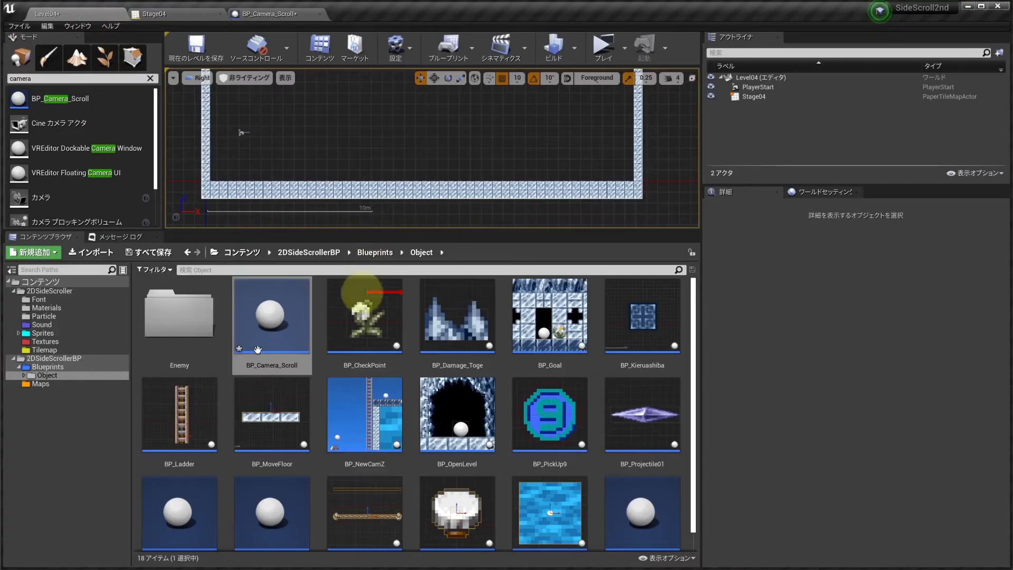
{"action": "left_click", "coordinate": [58, 366]}
{"action": "double_click", "coordinate": [264, 316]}
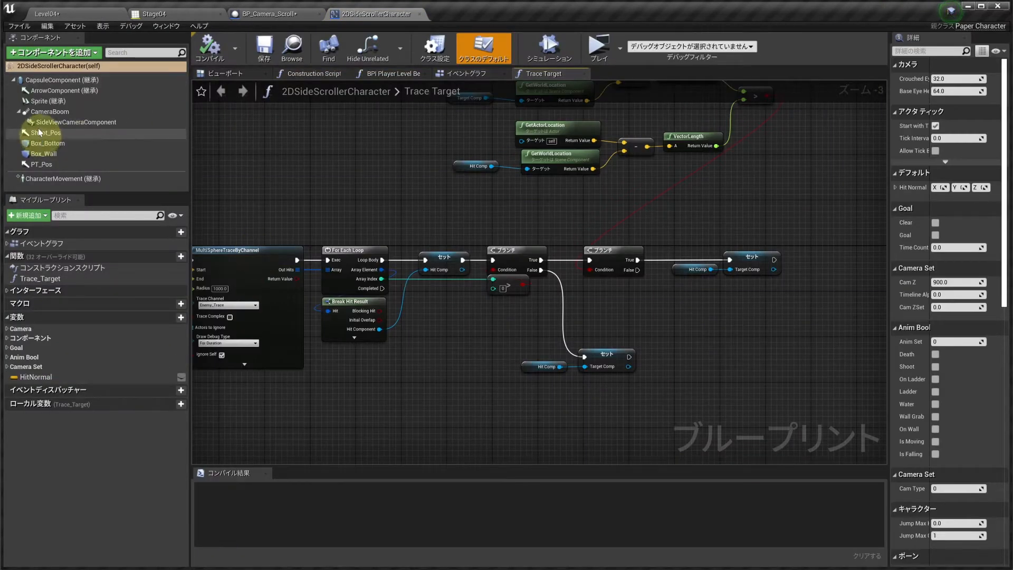
{"action": "left_click", "coordinate": [44, 123]}
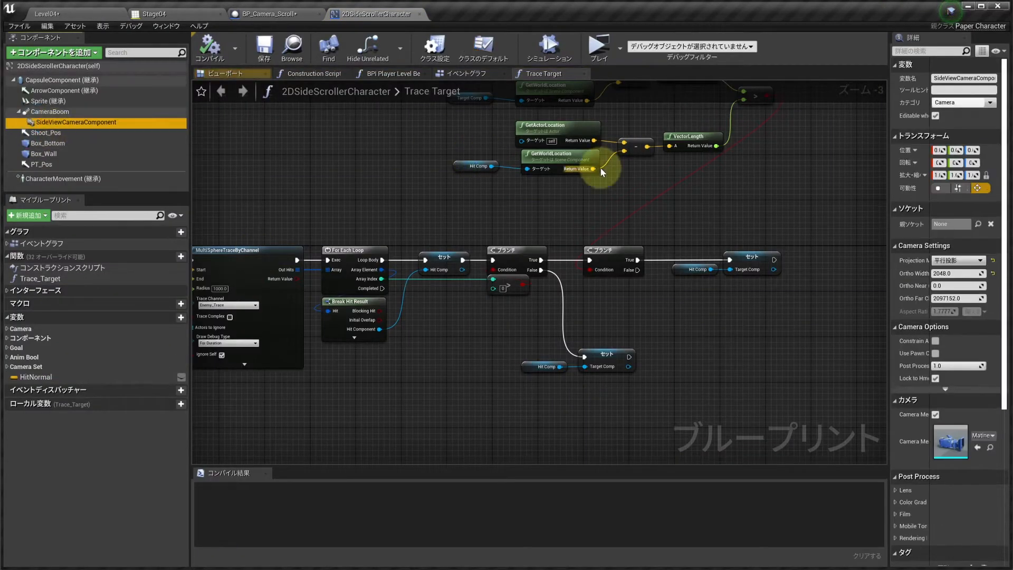
{"action": "left_click_drag", "start_coordinate": [888, 154], "coordinate": [356, 211]}
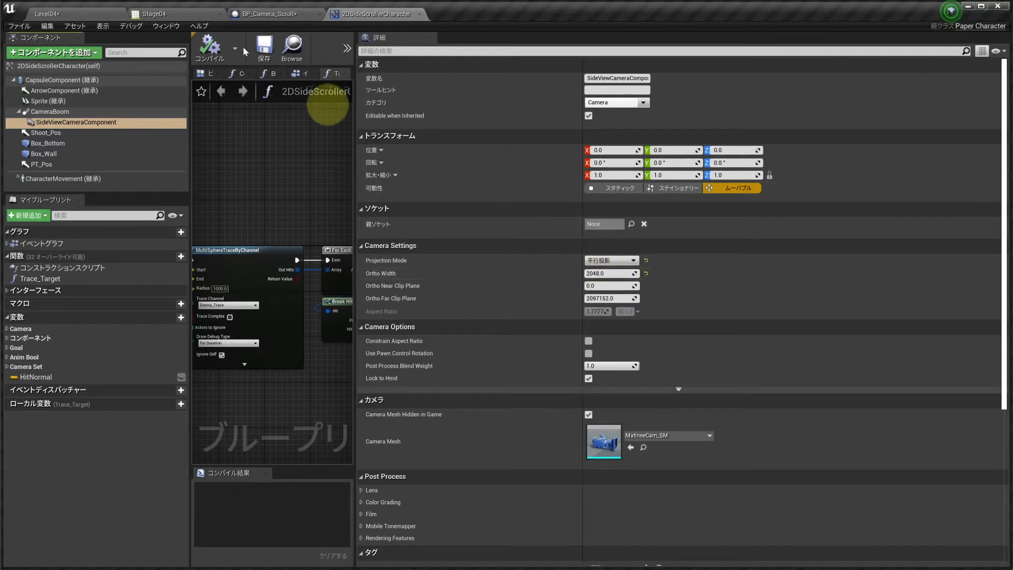
Step: Compile and save BP_Camera_Scroll, and turn on Constrain Aspect Ratio for its Camera component
{"action": "left_click", "coordinate": [268, 14]}
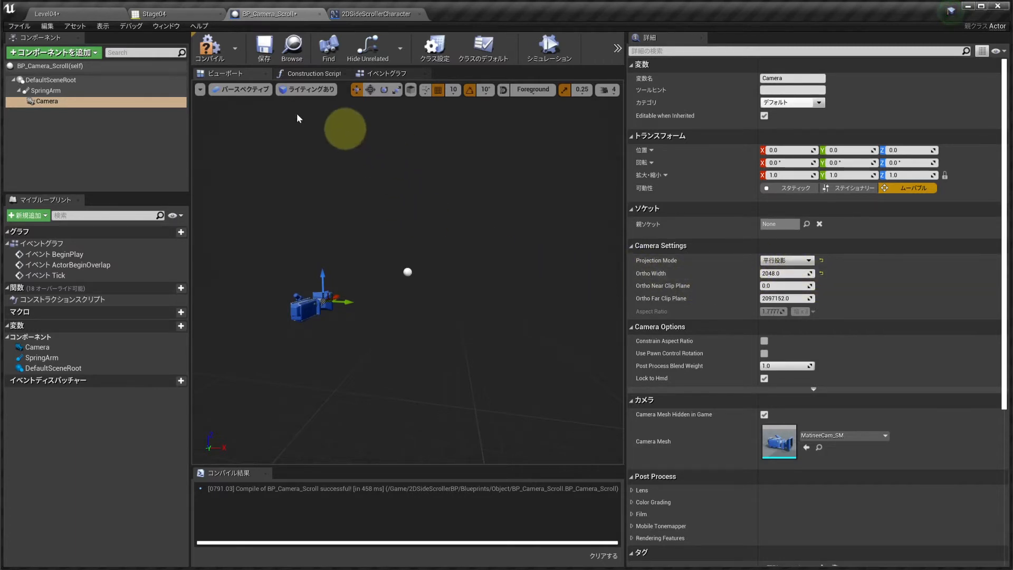
{"action": "left_click", "coordinate": [211, 51]}
{"action": "left_click", "coordinate": [254, 48]}
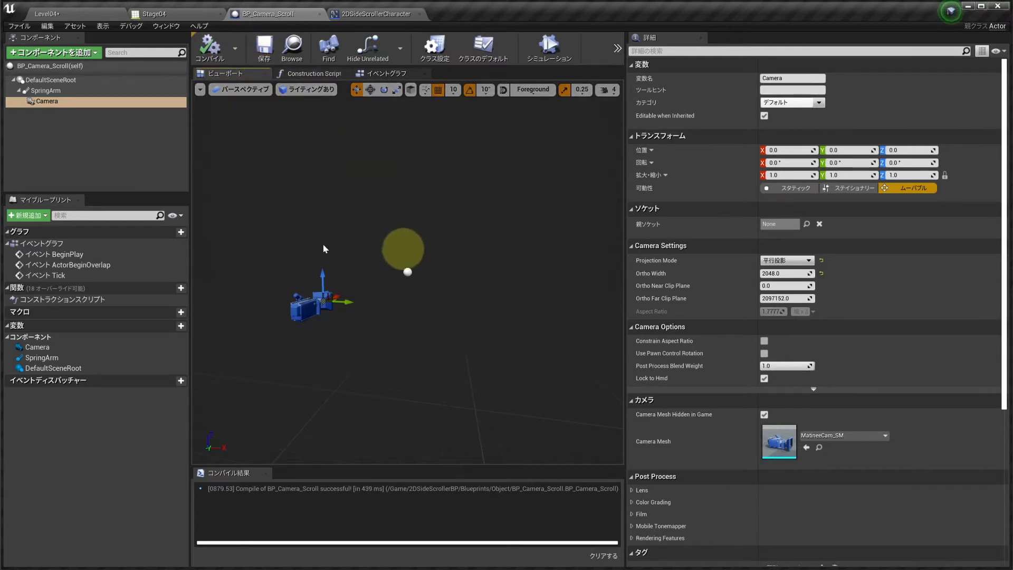
{"action": "scroll", "coordinate": [682, 290], "scroll_direction": "down", "scroll_amount": 3}
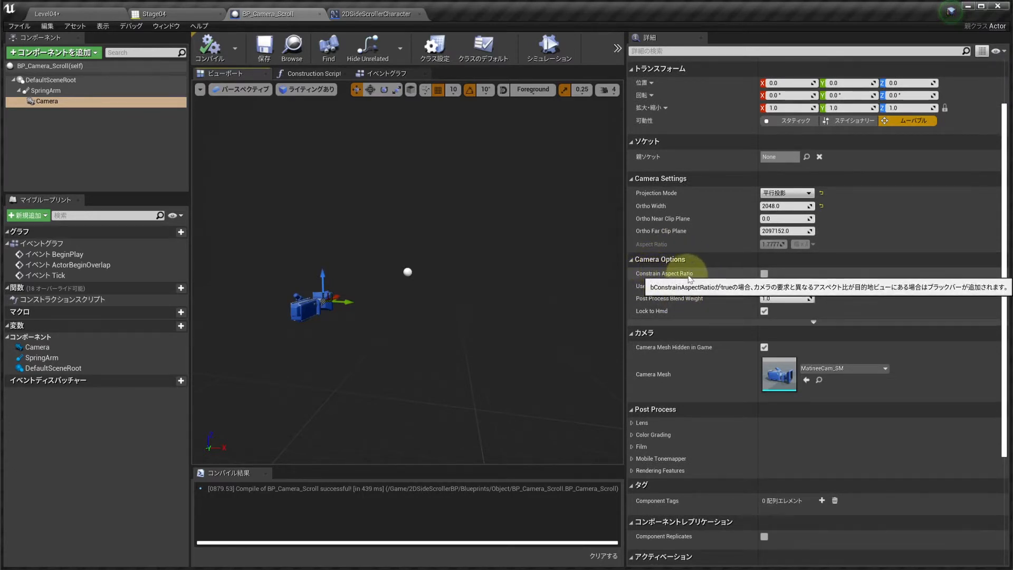
{"action": "left_click", "coordinate": [766, 275]}
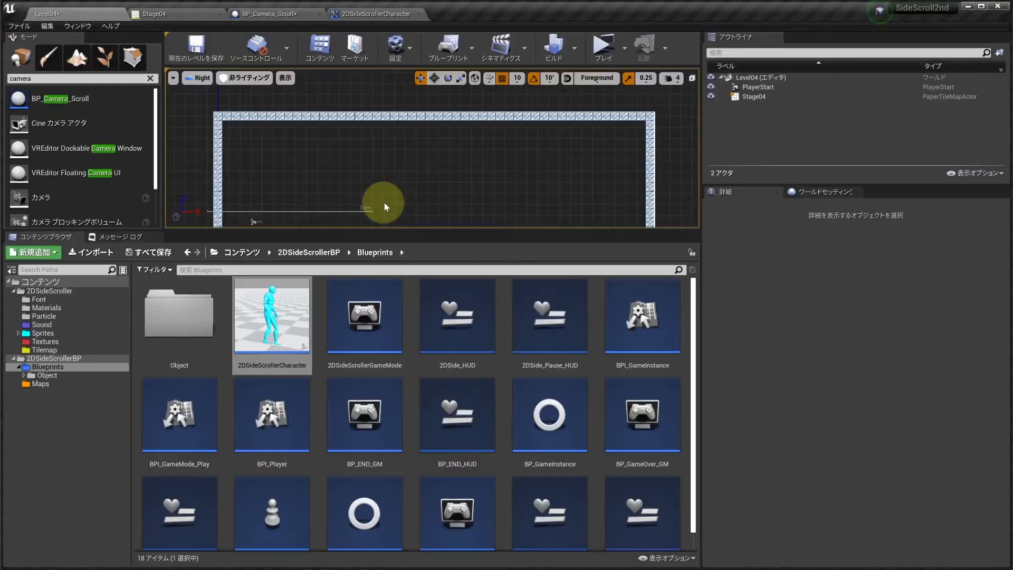
Step: Play Level04 in the selected viewport to check how the view fills the window, and stop the session
{"action": "scroll", "coordinate": [384, 201], "scroll_direction": "down", "scroll_amount": 3}
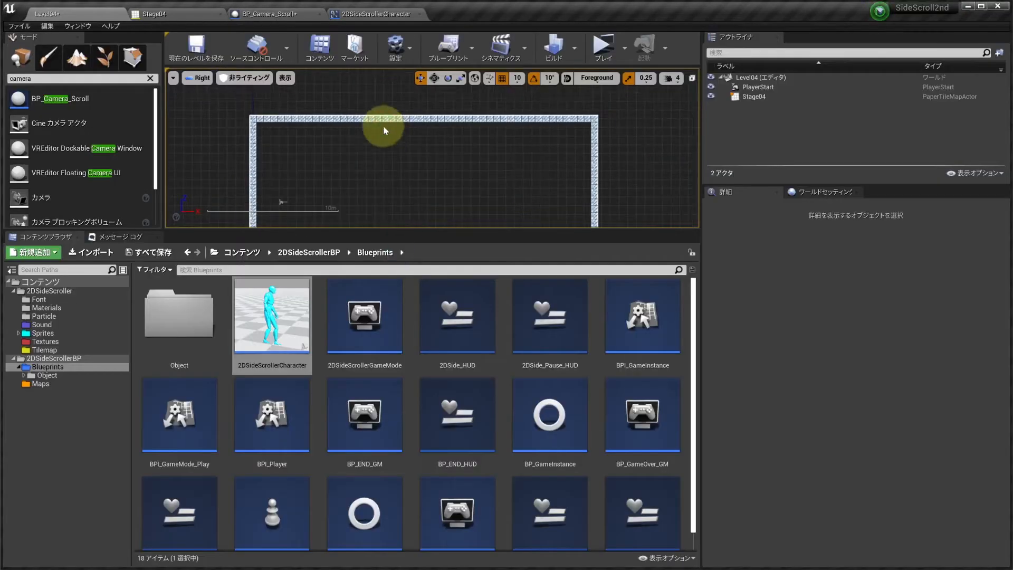
{"action": "left_click", "coordinate": [624, 48]}
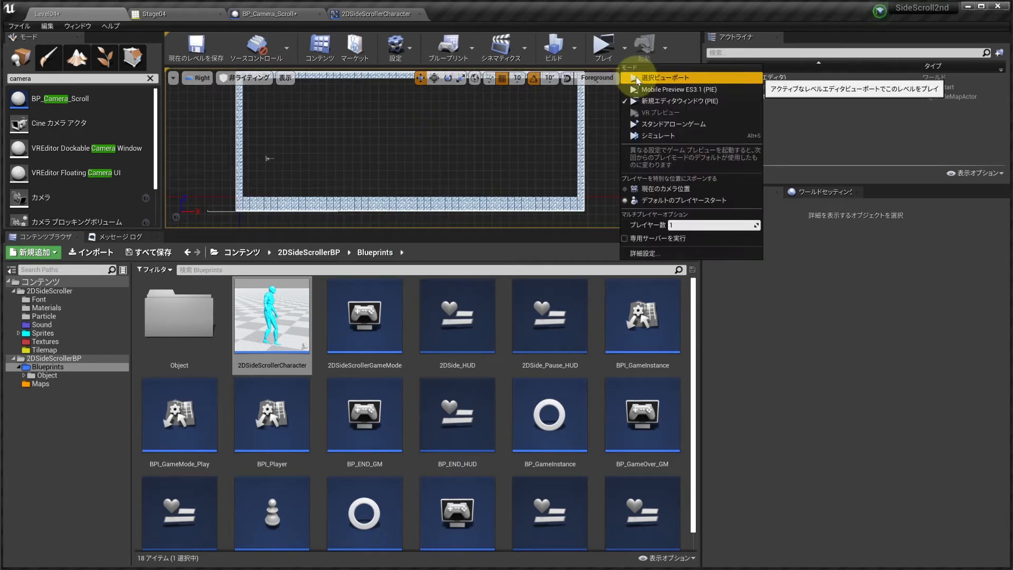
{"action": "left_click", "coordinate": [635, 77]}
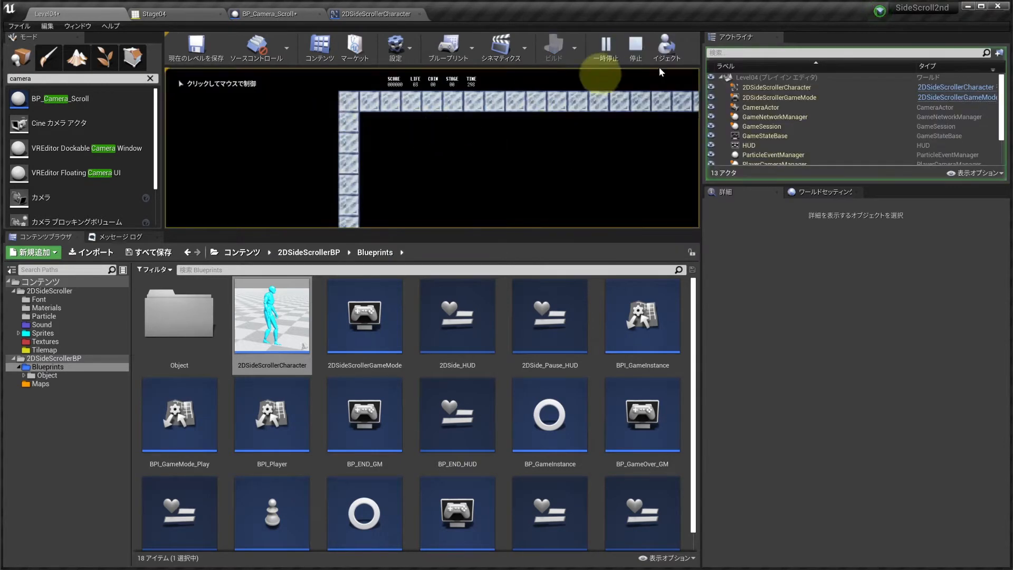
{"action": "left_click", "coordinate": [636, 48]}
{"action": "left_click_drag", "start_coordinate": [457, 150], "coordinate": [402, 107]}
{"action": "left_click", "coordinate": [399, 56]}
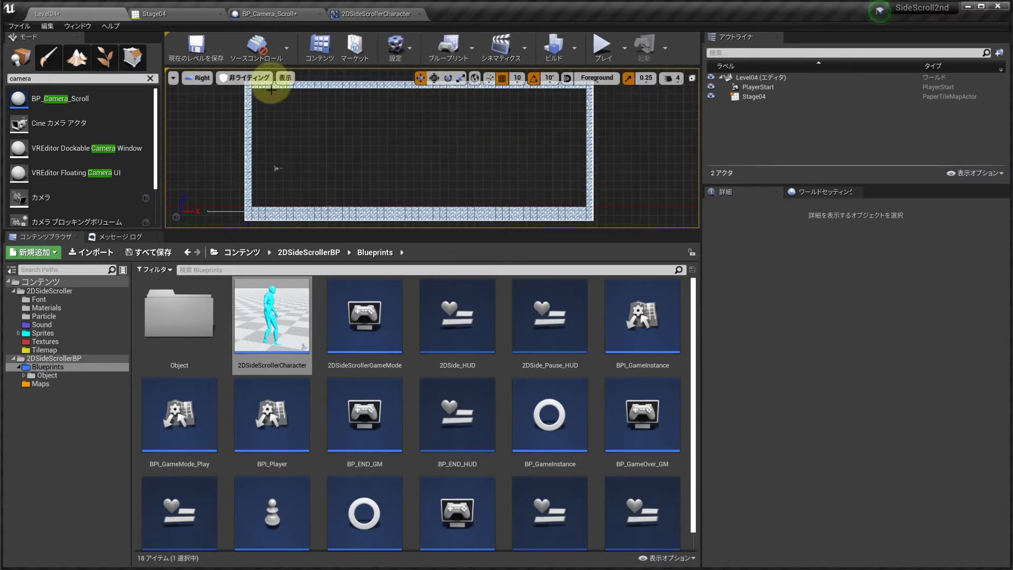
{"action": "left_click", "coordinate": [358, 173]}
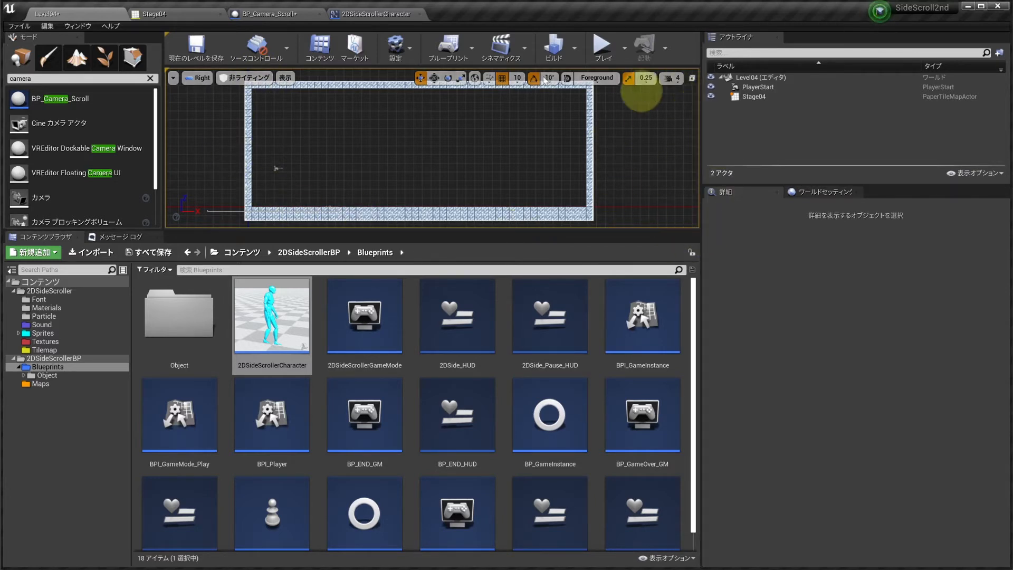
Step: Compare the Constrain Aspect Ratio setting of BP_Camera_Scroll's Camera with that of the character's SideViewCameraComponent
{"action": "left_click", "coordinate": [277, 14]}
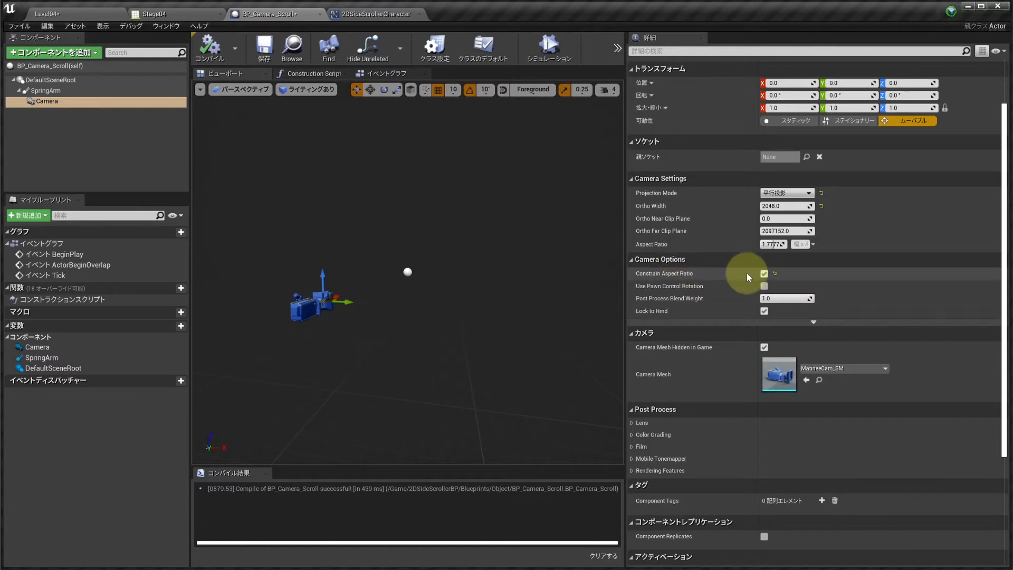
{"action": "left_click", "coordinate": [363, 15]}
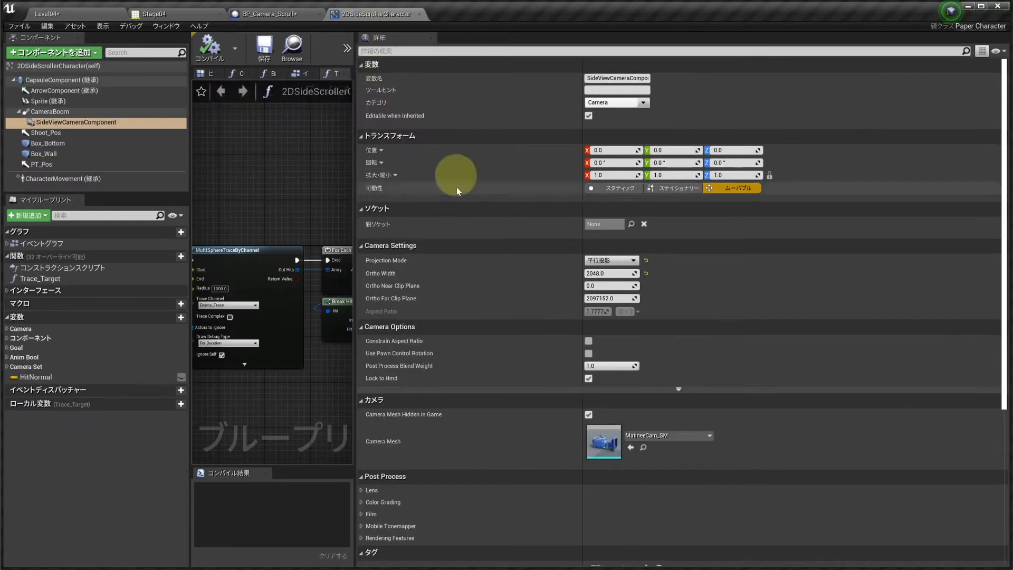
{"action": "left_click", "coordinate": [90, 14]}
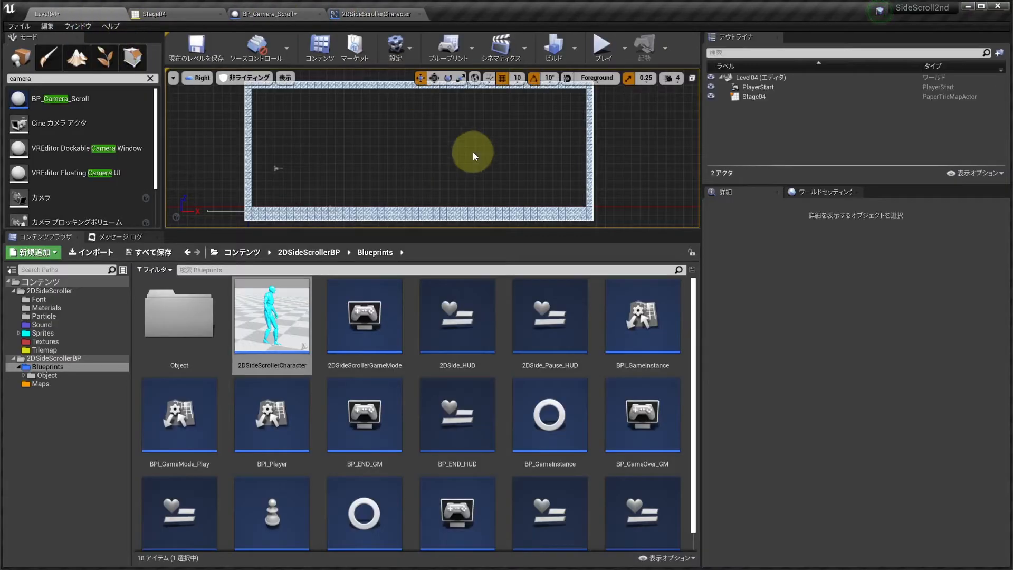
Step: Save BP_Camera_Scroll, play Level04 in the viewport to check the camera view and HUD placement, and stop the session
{"action": "left_click", "coordinate": [265, 15]}
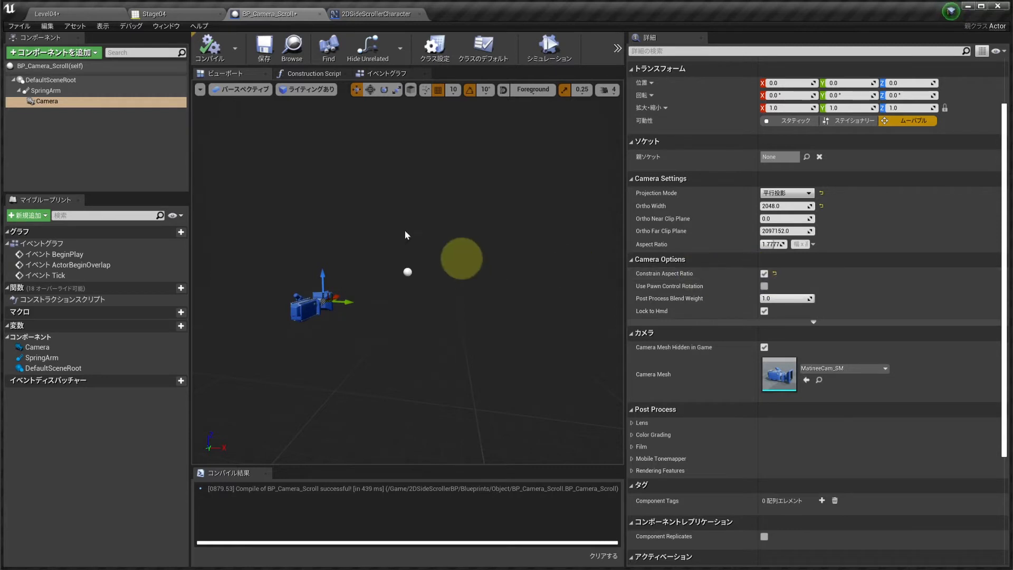
{"action": "left_click", "coordinate": [47, 13]}
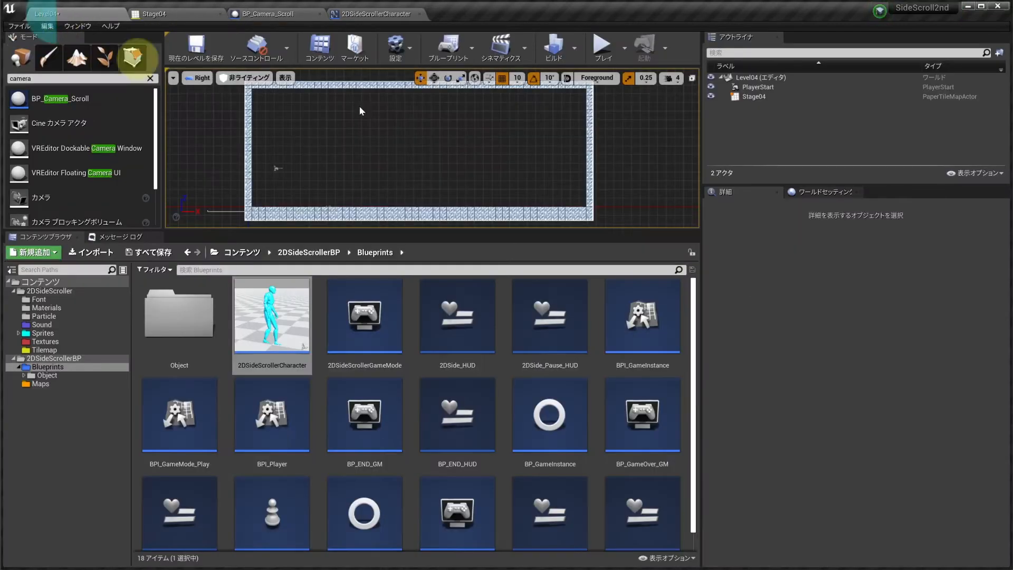
{"action": "left_click", "coordinate": [602, 45]}
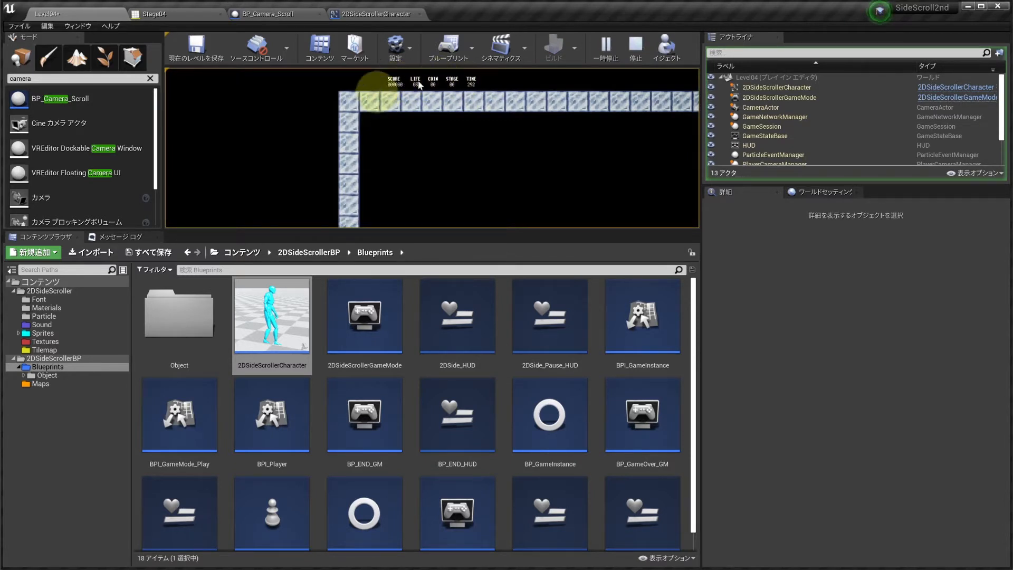
{"action": "left_click", "coordinate": [261, 15]}
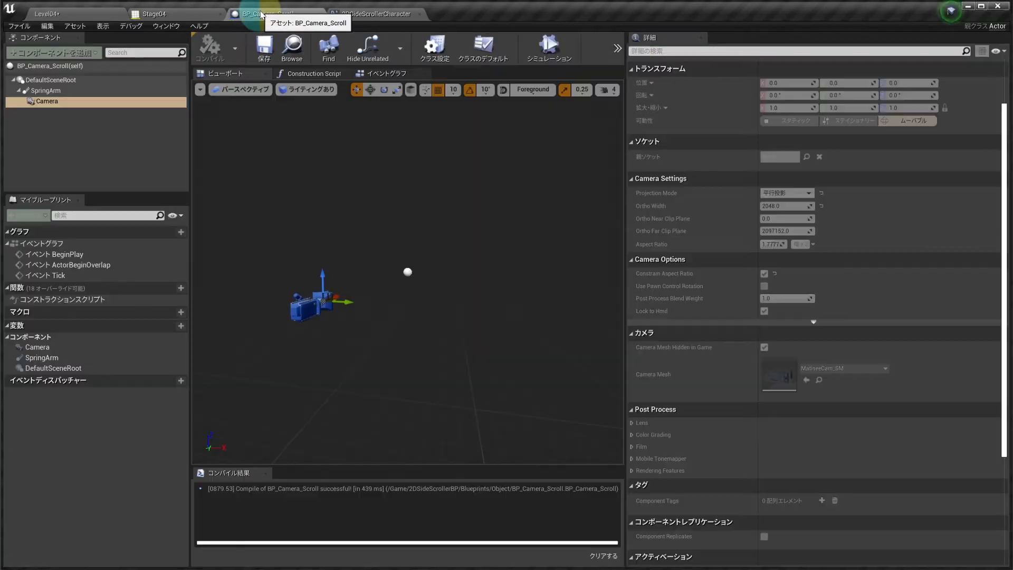
{"action": "key", "text": "Escape"}
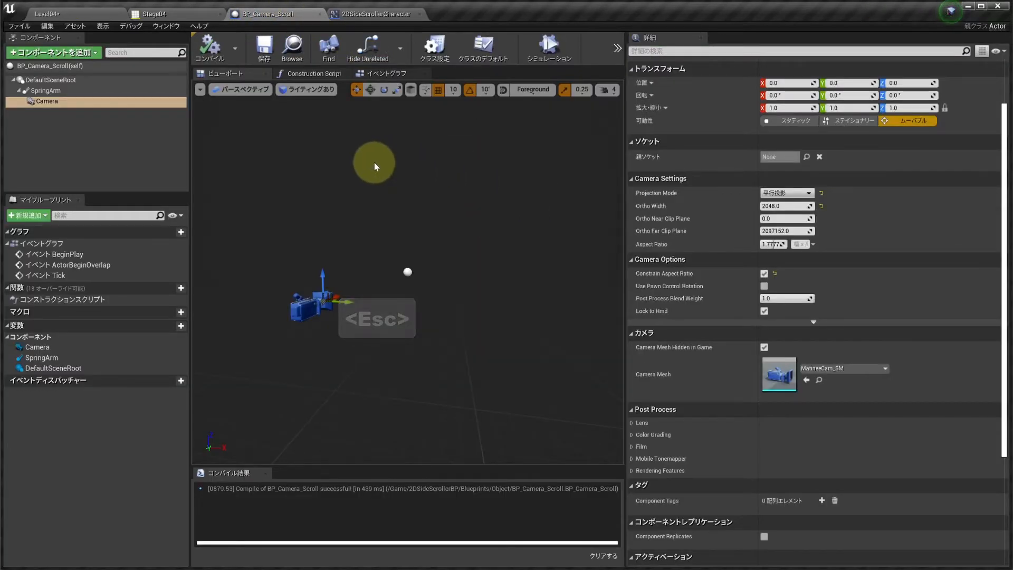
Step: Open the 2DSide_HUD widget blueprint and examine where its score, life and time texts sit on the canvas
{"action": "left_click", "coordinate": [366, 7]}
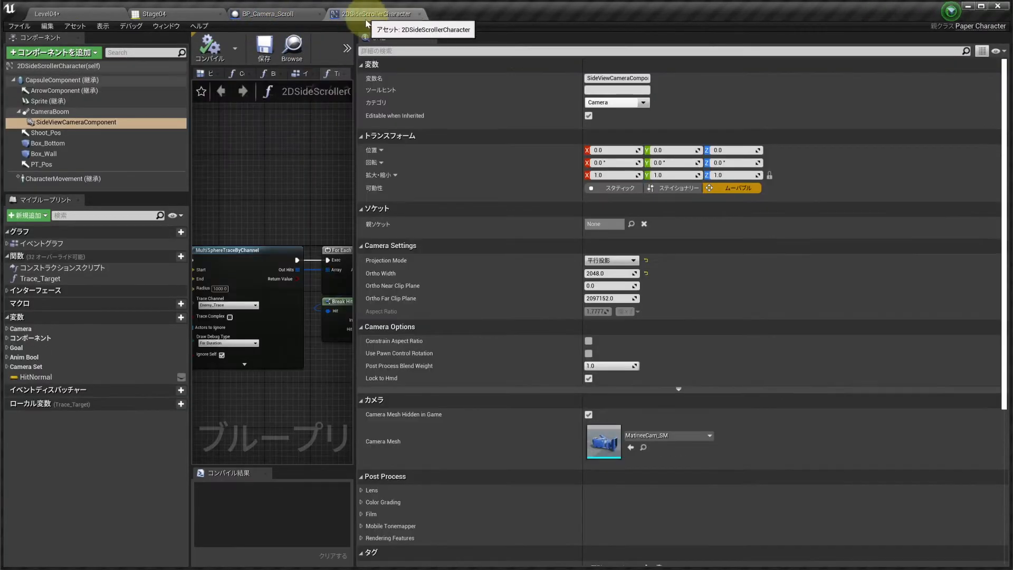
{"action": "left_click", "coordinate": [80, 12]}
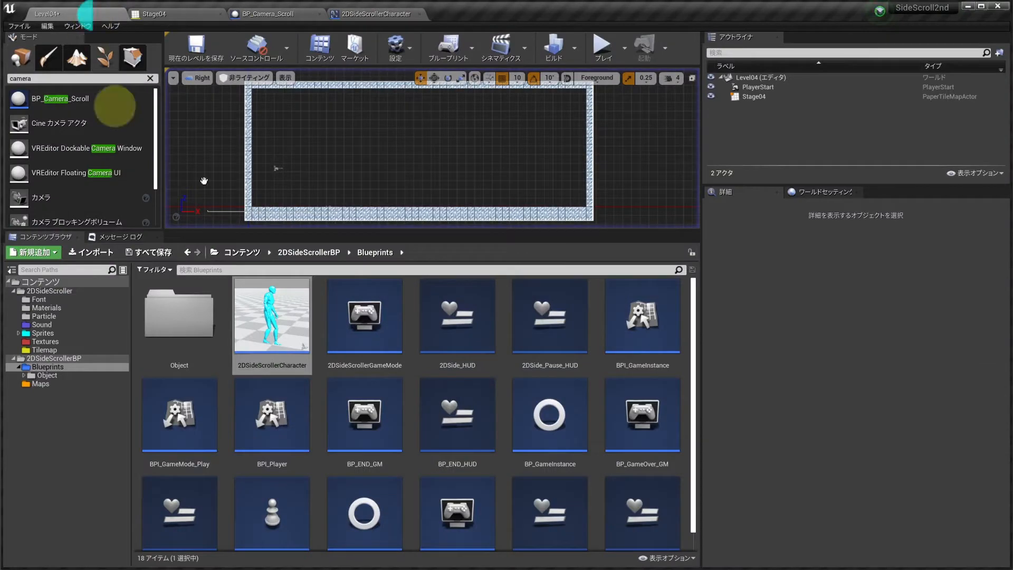
{"action": "double_click", "coordinate": [473, 340]}
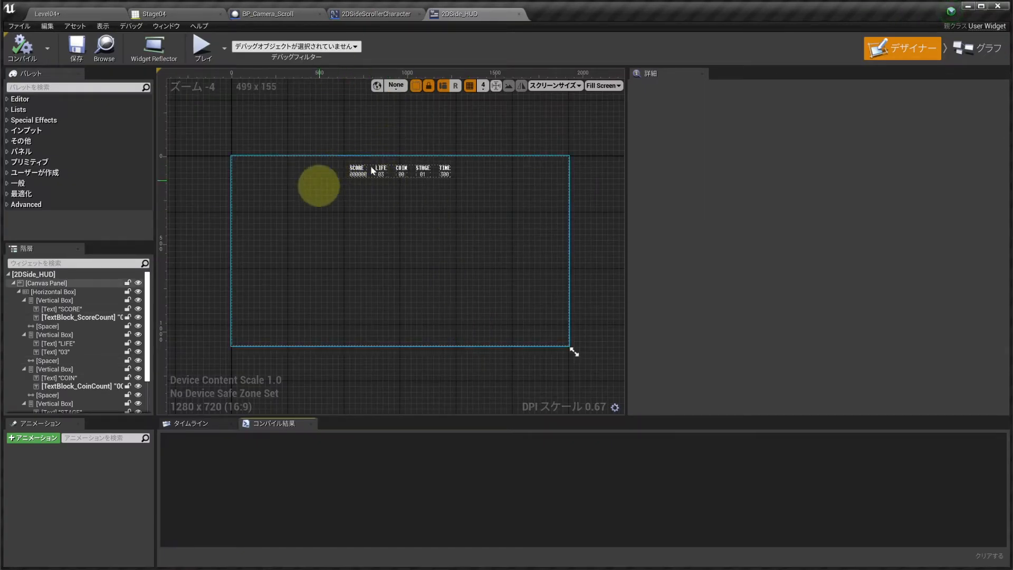
{"action": "left_click", "coordinate": [361, 101]}
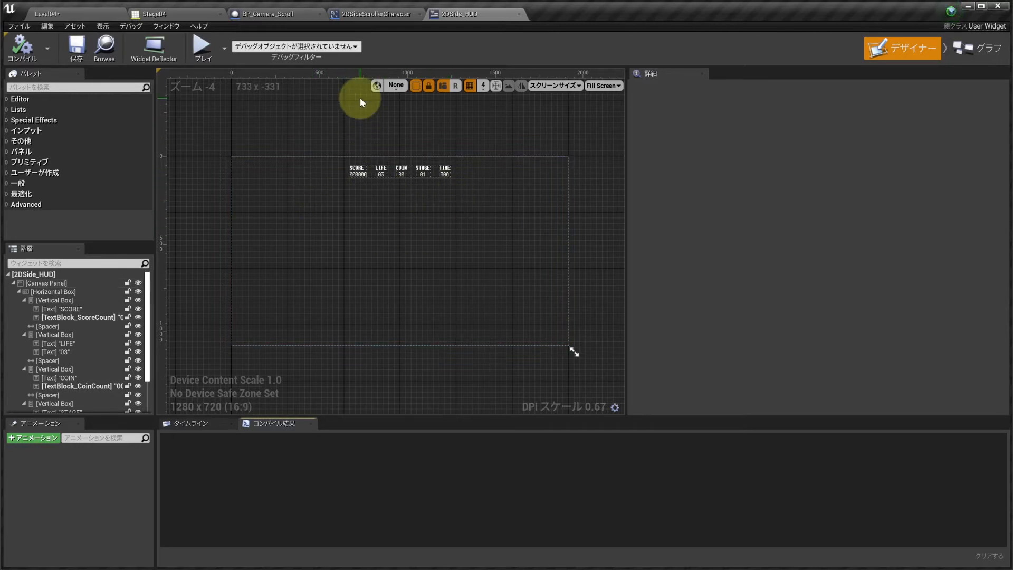
Step: Delete the ActorBeginOverlap and Tick event nodes from BP_Camera_Scroll's event graph
{"action": "left_click", "coordinate": [268, 14]}
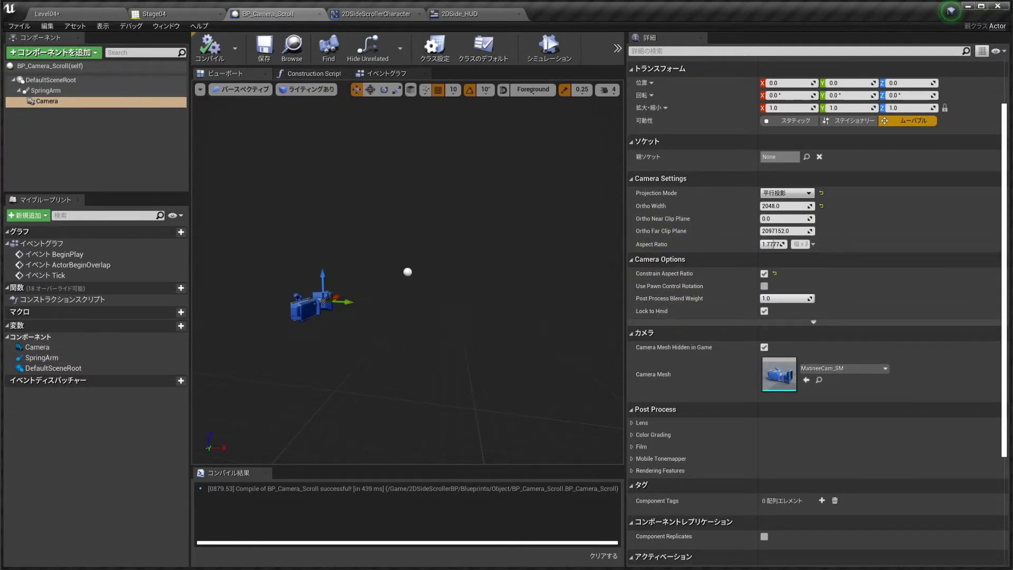
{"action": "left_click", "coordinate": [43, 90]}
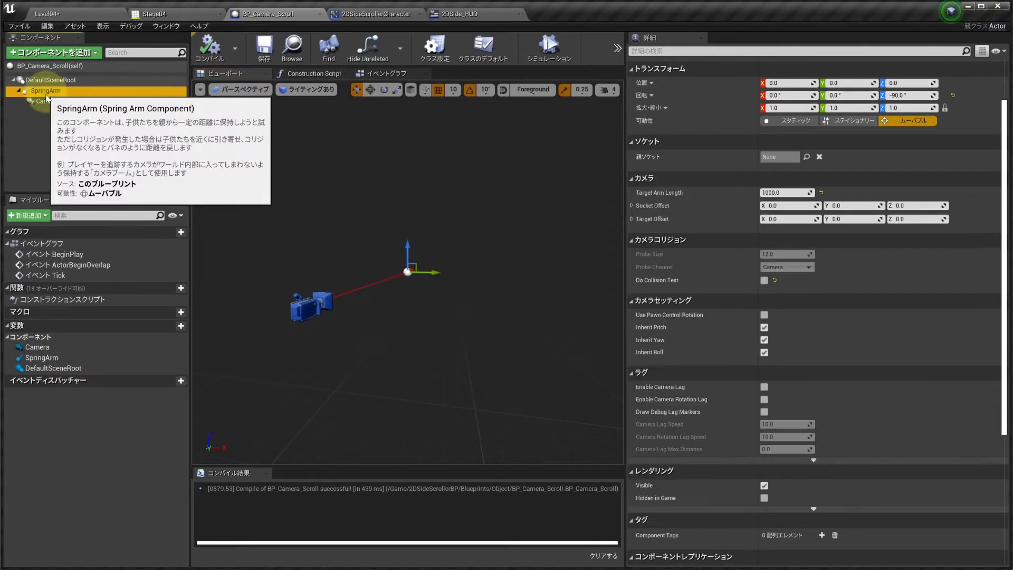
{"action": "left_click", "coordinate": [50, 101]}
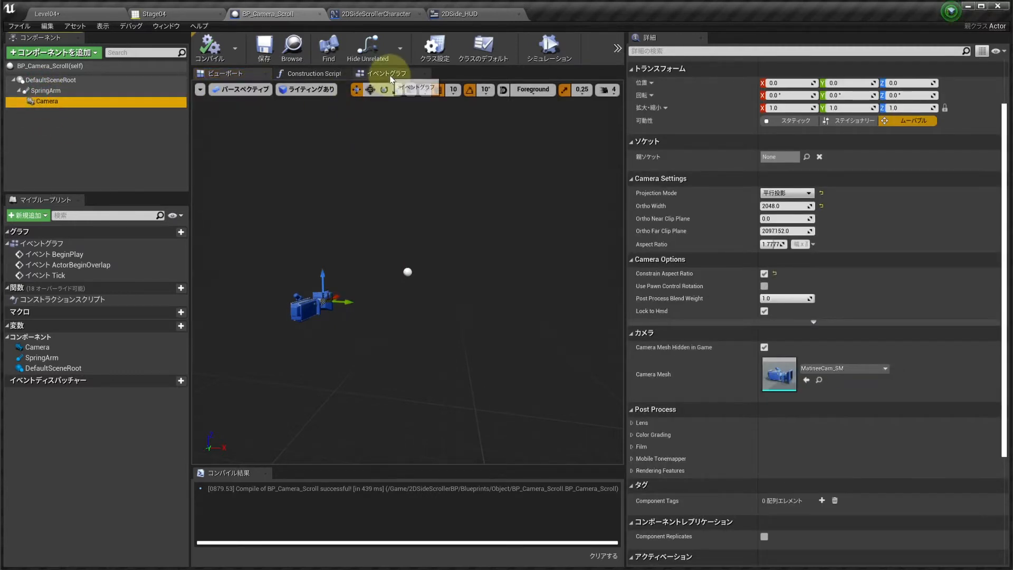
{"action": "left_click", "coordinate": [388, 74]}
{"action": "right_click_drag", "start_coordinate": [479, 210], "coordinate": [361, 180]}
{"action": "left_click_drag", "start_coordinate": [502, 416], "coordinate": [306, 280]}
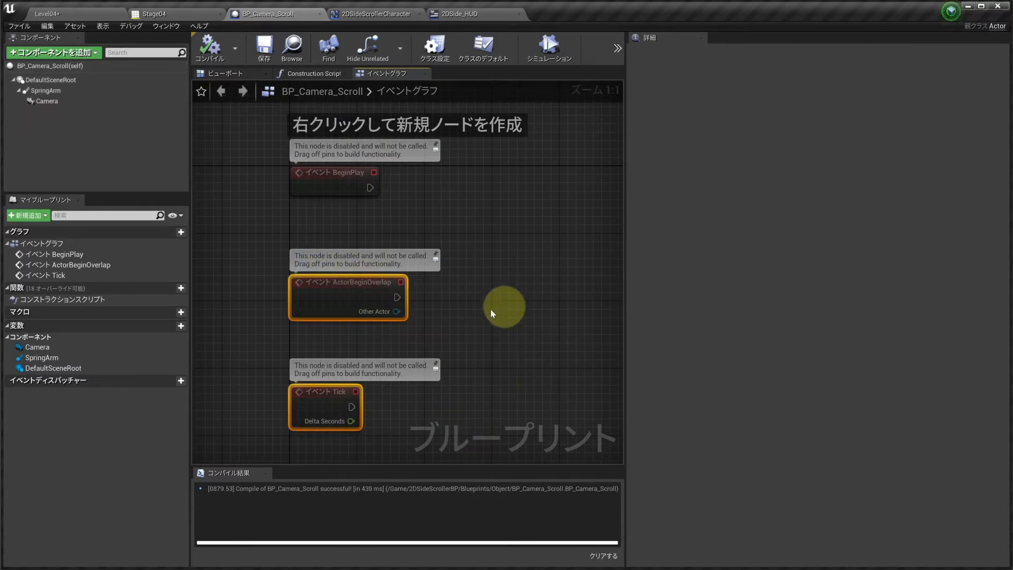
{"action": "key", "text": "Delete"}
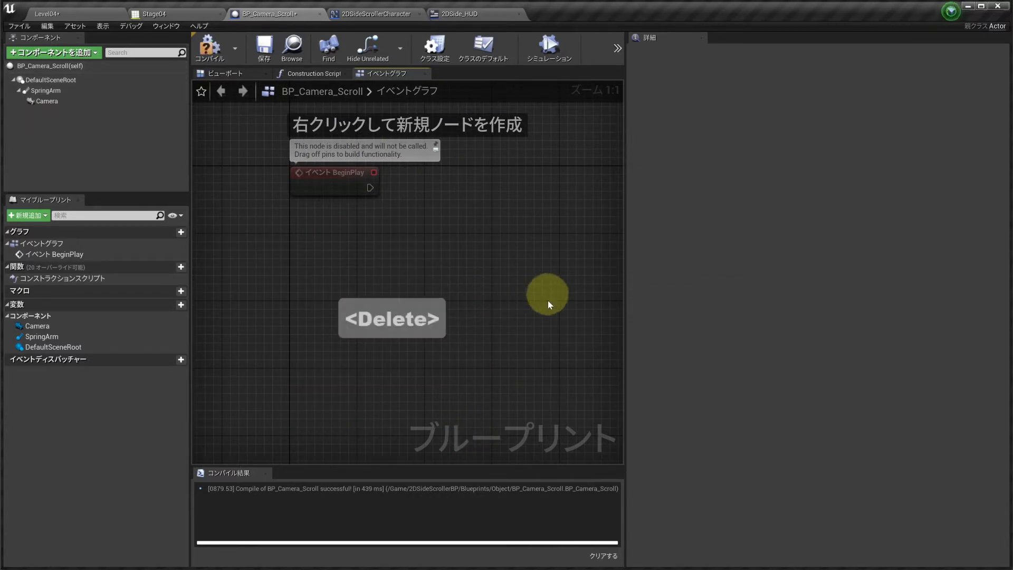
Step: Add a Get Player Controller node below the BeginPlay event
{"action": "right_click_drag", "start_coordinate": [548, 299], "coordinate": [423, 313]}
{"action": "right_click", "coordinate": [313, 236]}
{"action": "type", "text": "ge"}
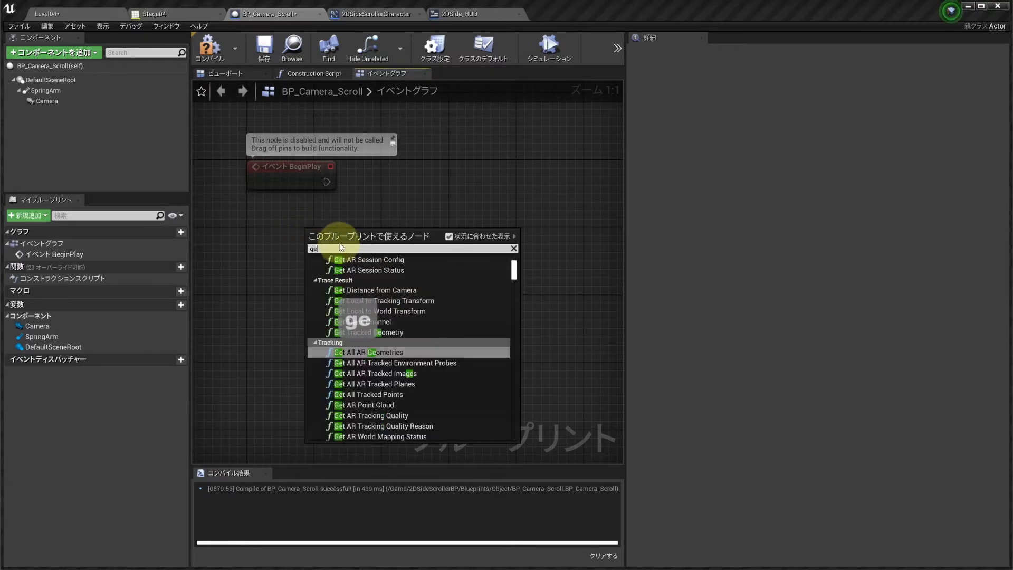
{"action": "type", "text": "t player co"}
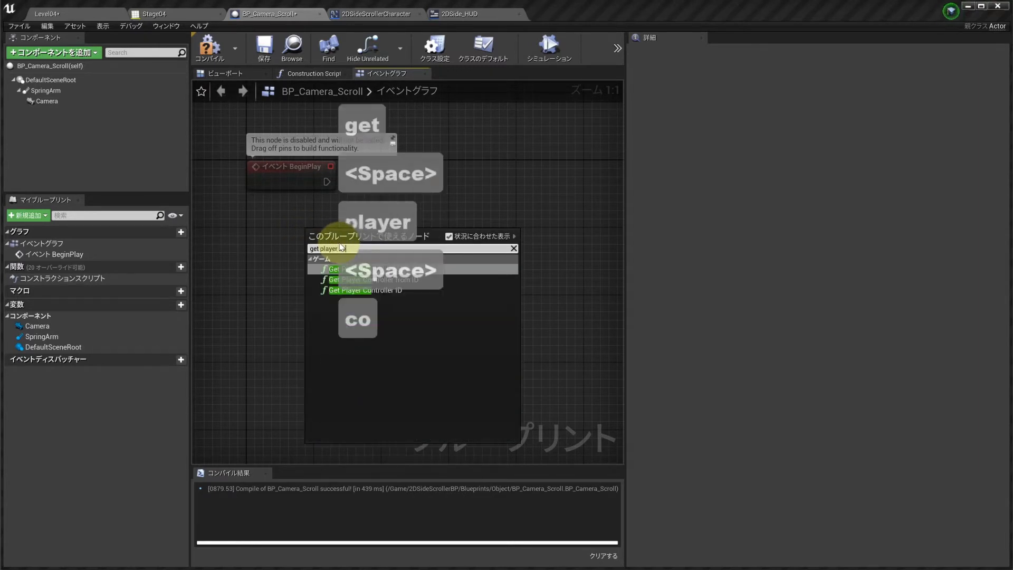
{"action": "type", "text": "ntro"}
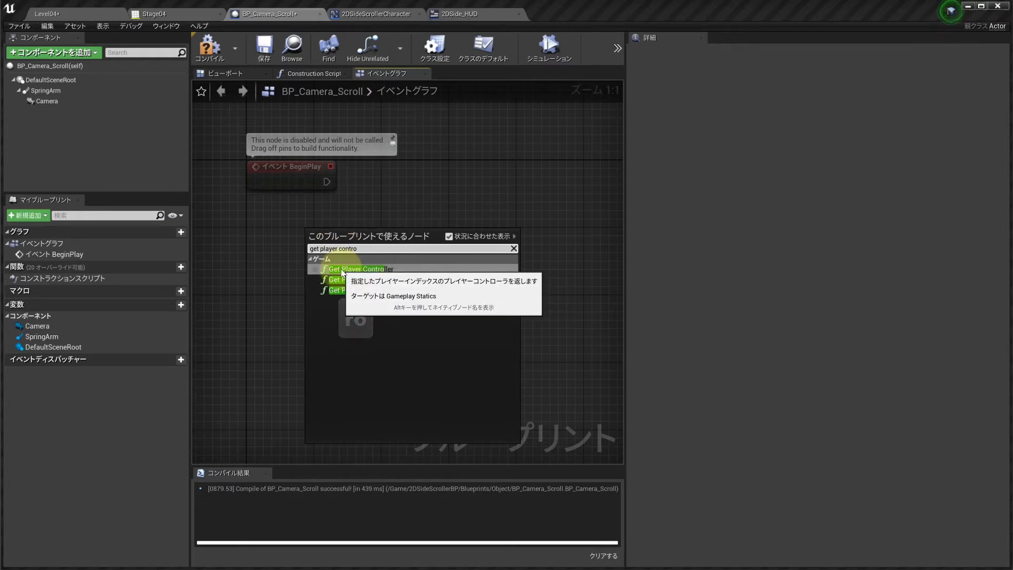
{"action": "left_click", "coordinate": [342, 270]}
Step: Add a Set View Target with Blend node targeting the player controller, run it from BeginPlay, and align the nodes
{"action": "left_click_drag", "start_coordinate": [415, 242], "coordinate": [416, 206]}
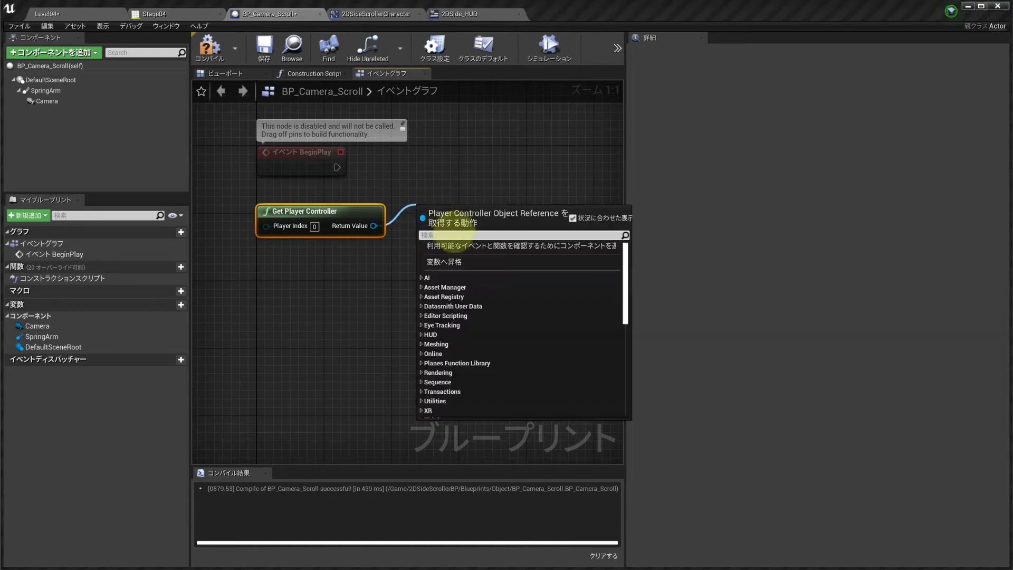
{"action": "type", "text": "blend"}
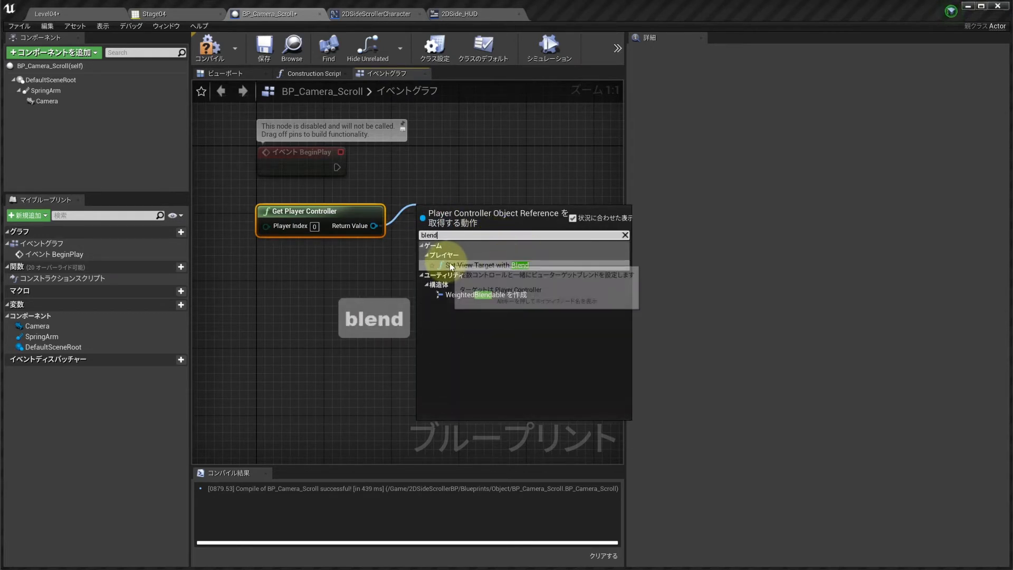
{"action": "left_click", "coordinate": [493, 266]}
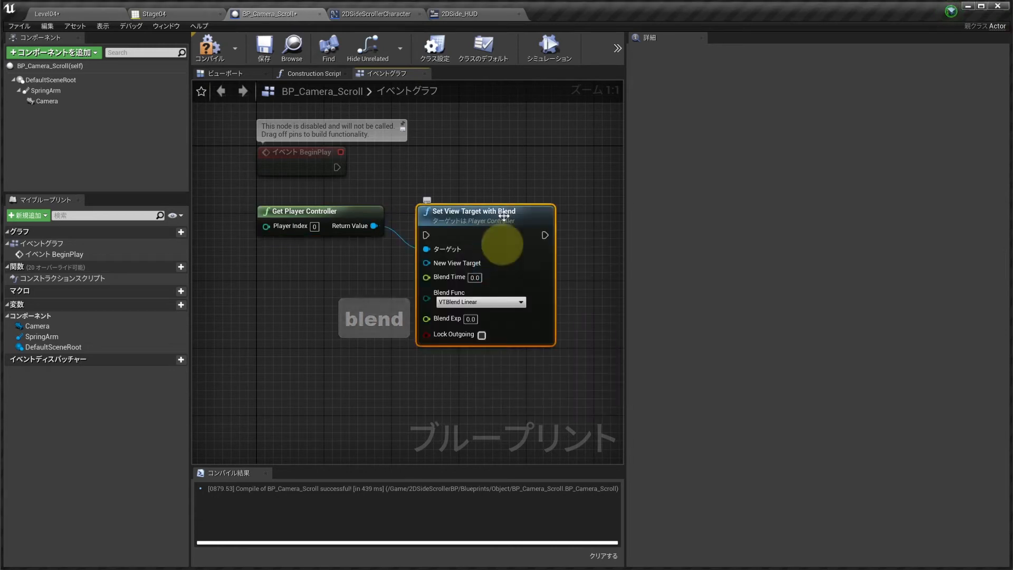
{"action": "left_click_drag", "start_coordinate": [511, 216], "coordinate": [509, 154]}
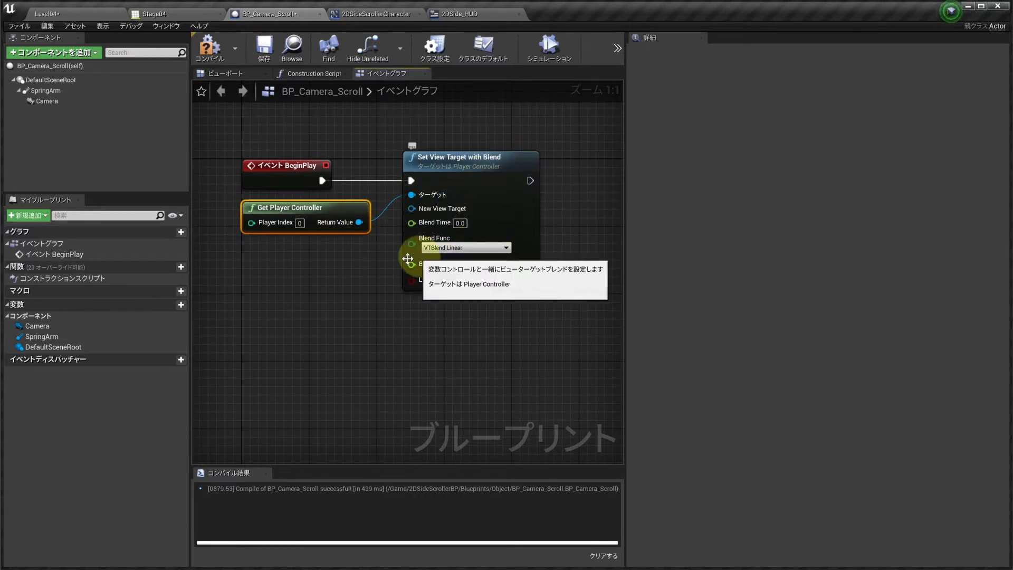
{"action": "left_click", "coordinate": [418, 168]}
{"action": "left_click_drag", "start_coordinate": [321, 226], "coordinate": [321, 217]}
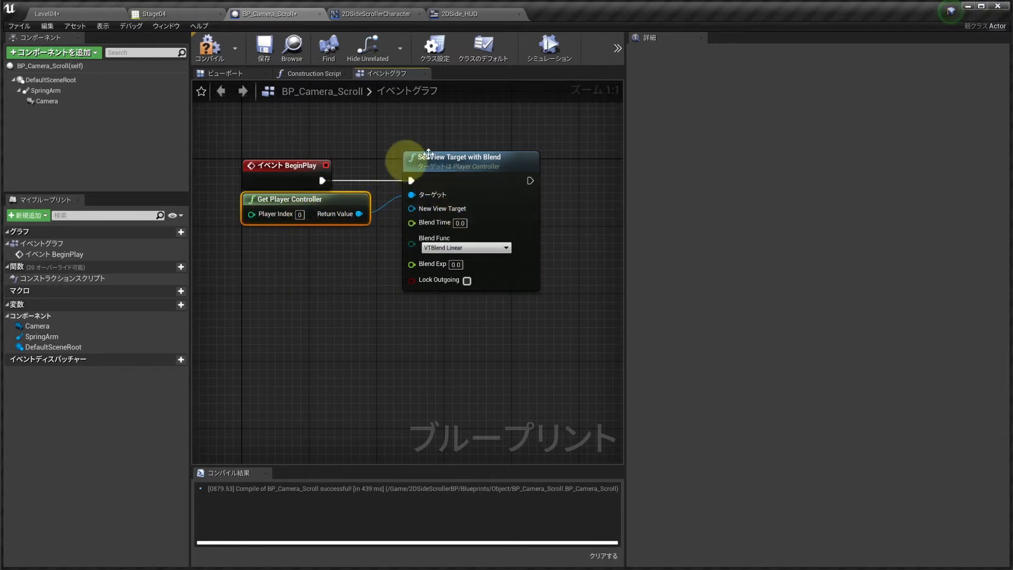
{"action": "left_click_drag", "start_coordinate": [401, 198], "coordinate": [412, 195]}
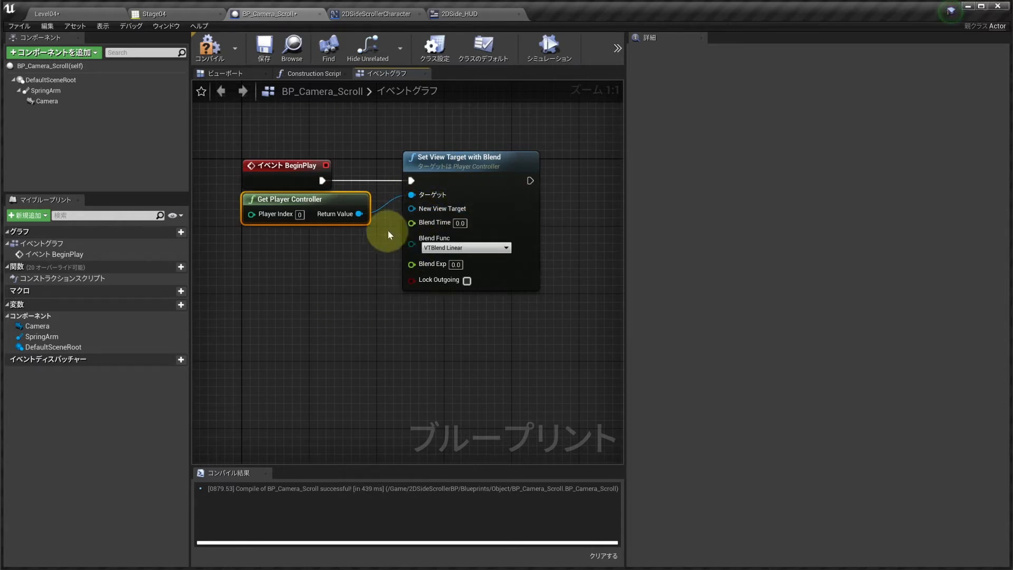
Step: Connect a reference to self to New View Target, tidy its placement, and compile the blueprint
{"action": "left_click_drag", "start_coordinate": [412, 209], "coordinate": [337, 264]}
{"action": "type", "text": "s"}
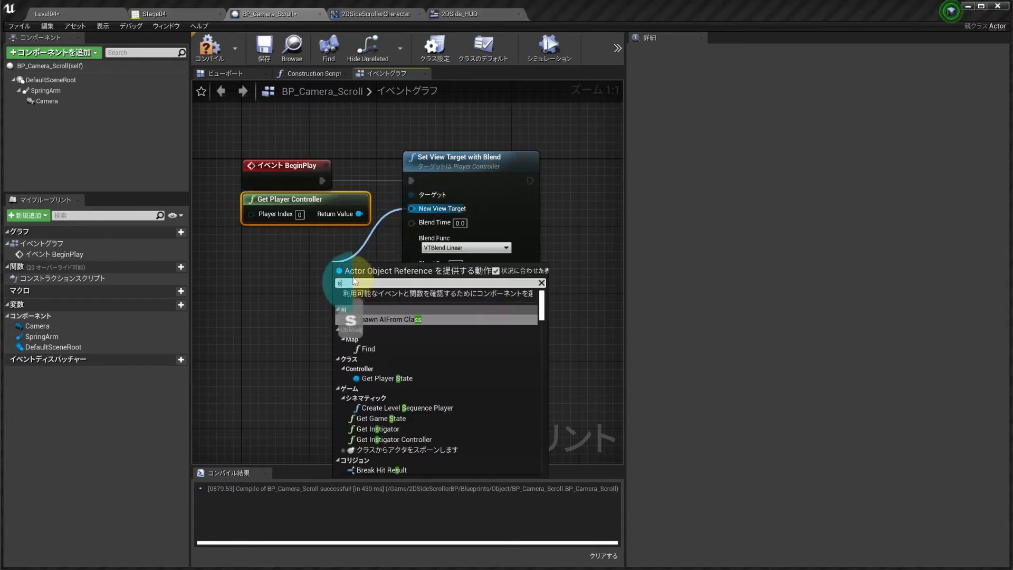
{"action": "type", "text": "elf"}
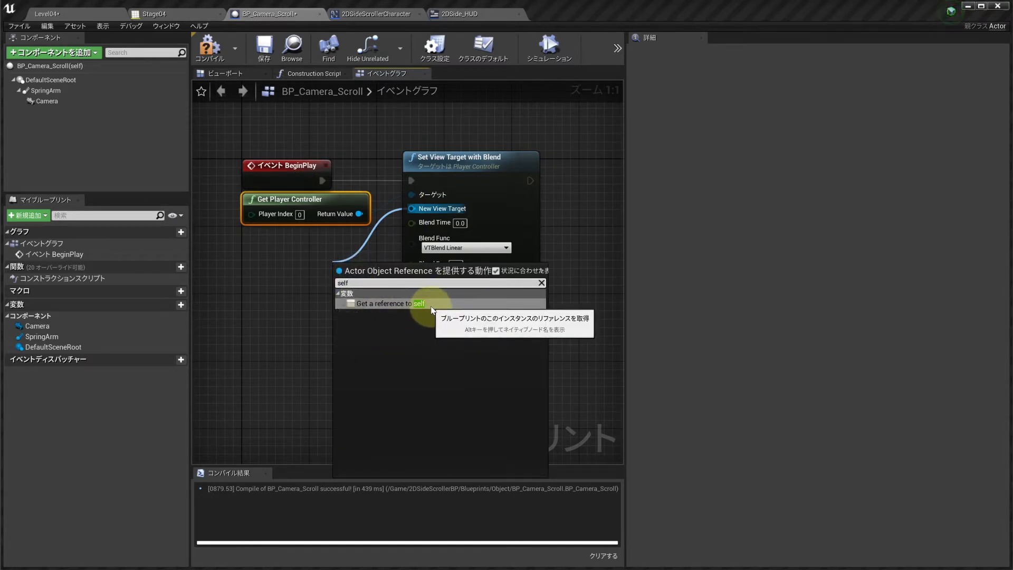
{"action": "left_click", "coordinate": [425, 305]}
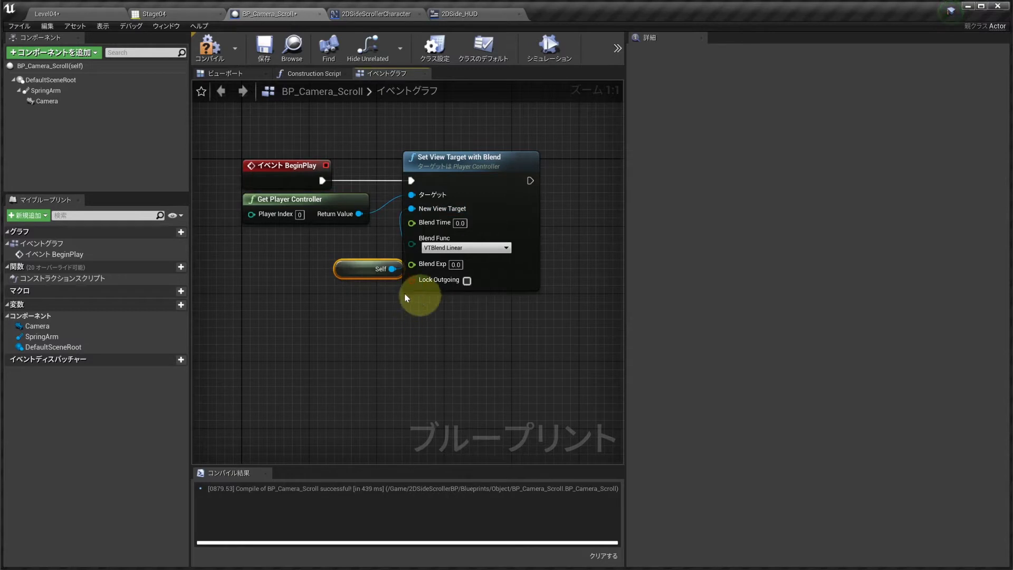
{"action": "left_click_drag", "start_coordinate": [339, 267], "coordinate": [306, 243]}
{"action": "left_click", "coordinate": [210, 47]}
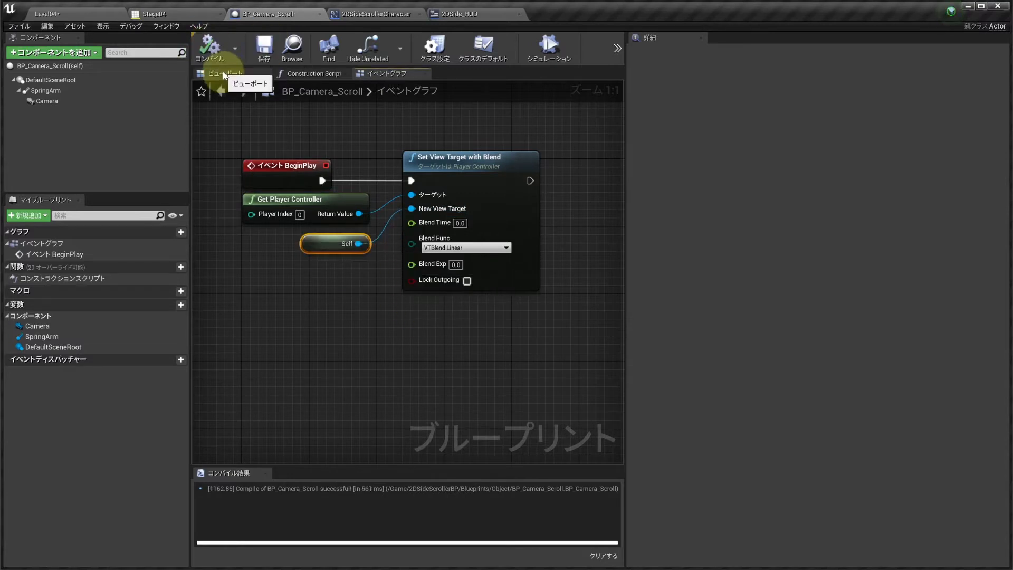
Step: Review the camera viewport and the Set View Target with Blend node's inputs, and save BP_Camera_Scroll
{"action": "left_click", "coordinate": [222, 73]}
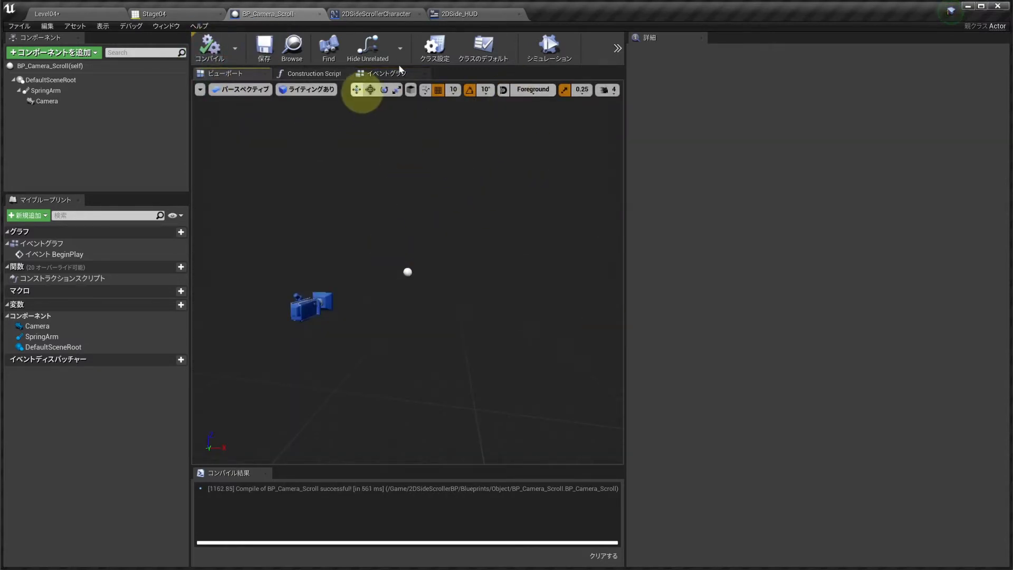
{"action": "left_click", "coordinate": [387, 72]}
{"action": "scroll", "coordinate": [469, 364], "scroll_direction": "down", "scroll_amount": 2}
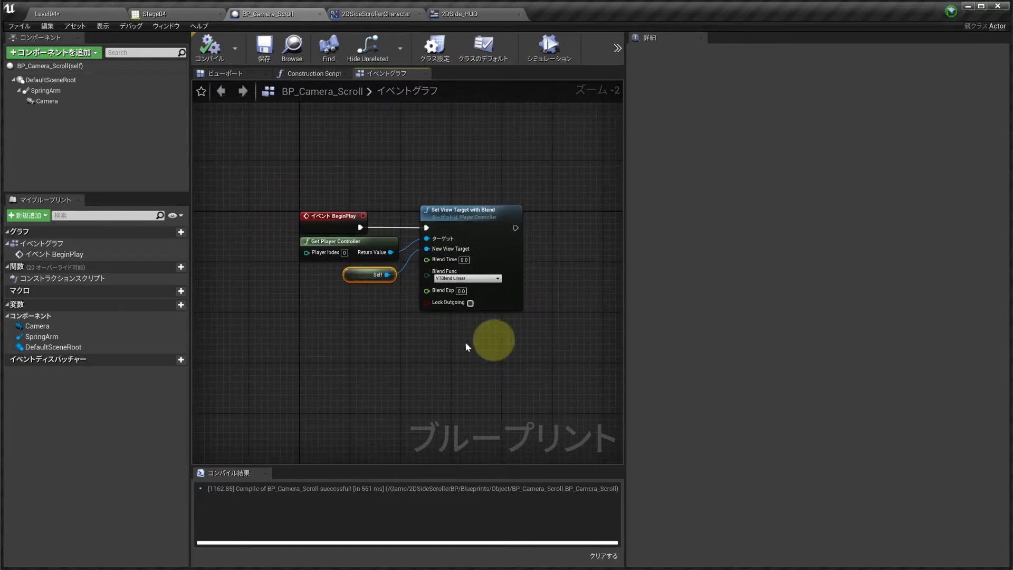
{"action": "scroll", "coordinate": [400, 258], "scroll_direction": "up", "scroll_amount": 2}
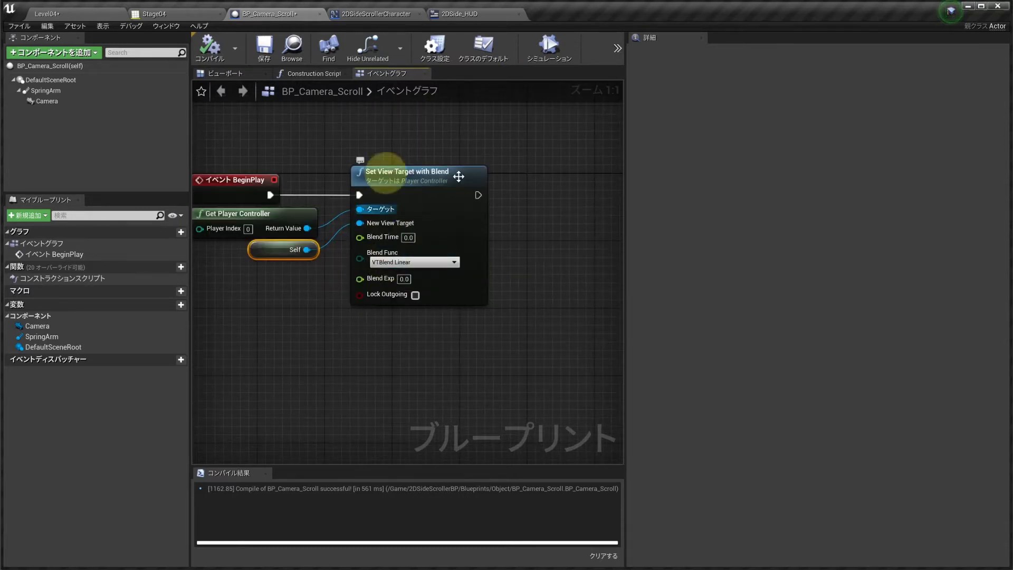
{"action": "right_click_drag", "start_coordinate": [502, 242], "coordinate": [422, 216]}
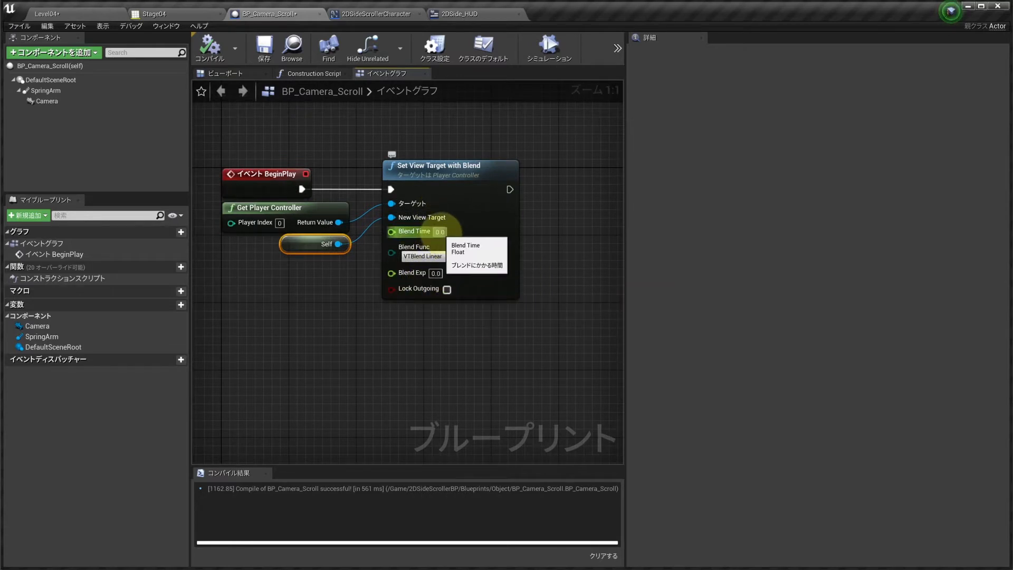
{"action": "right_click_drag", "start_coordinate": [477, 264], "coordinate": [536, 242]}
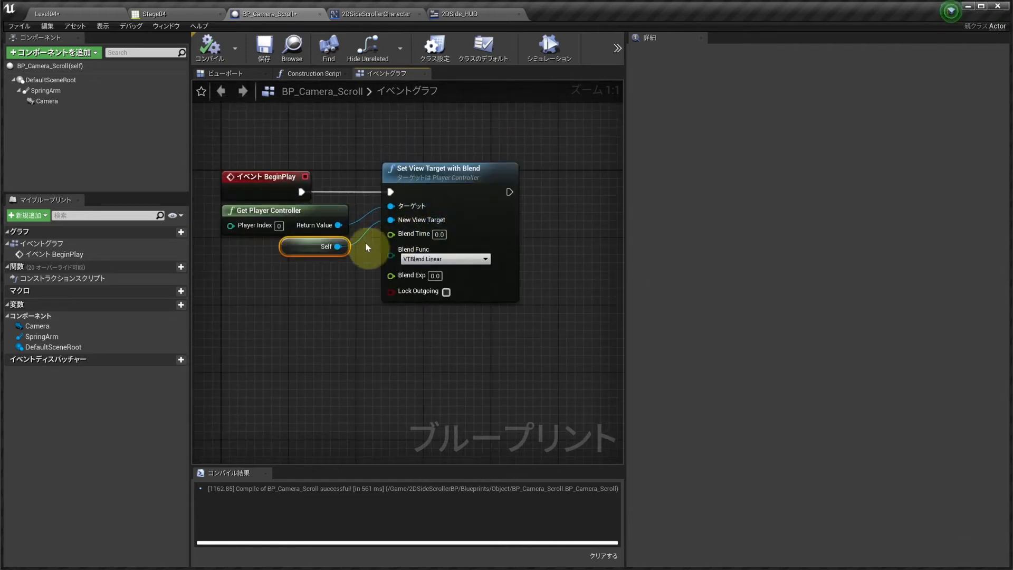
{"action": "left_click", "coordinate": [274, 55]}
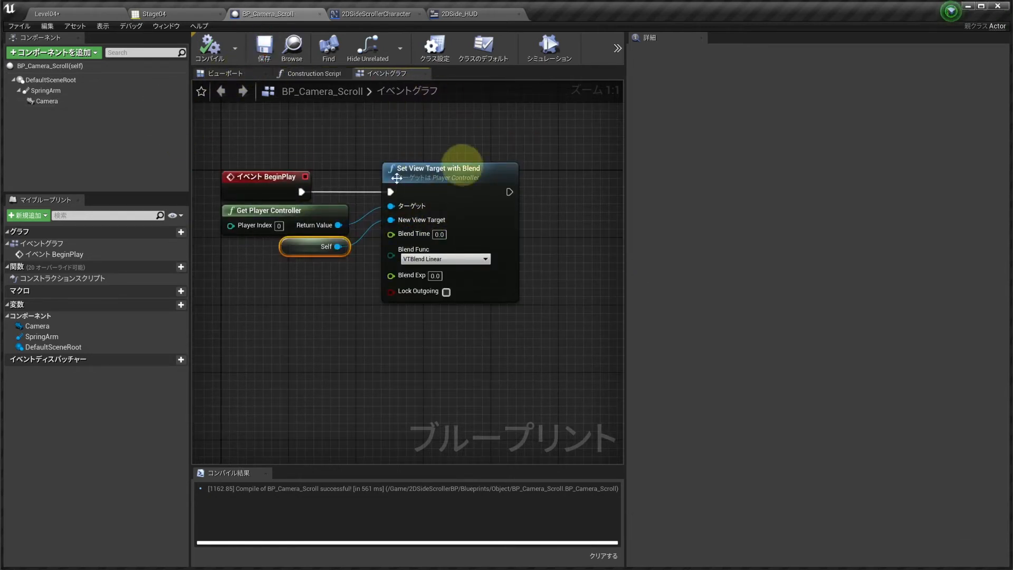
{"action": "scroll", "coordinate": [360, 168], "scroll_direction": "down", "scroll_amount": 2}
Step: Place BP_Camera_Scroll from the Blueprints/Object folder inside Level04's tile map frame and select it
{"action": "left_click", "coordinate": [79, 14]}
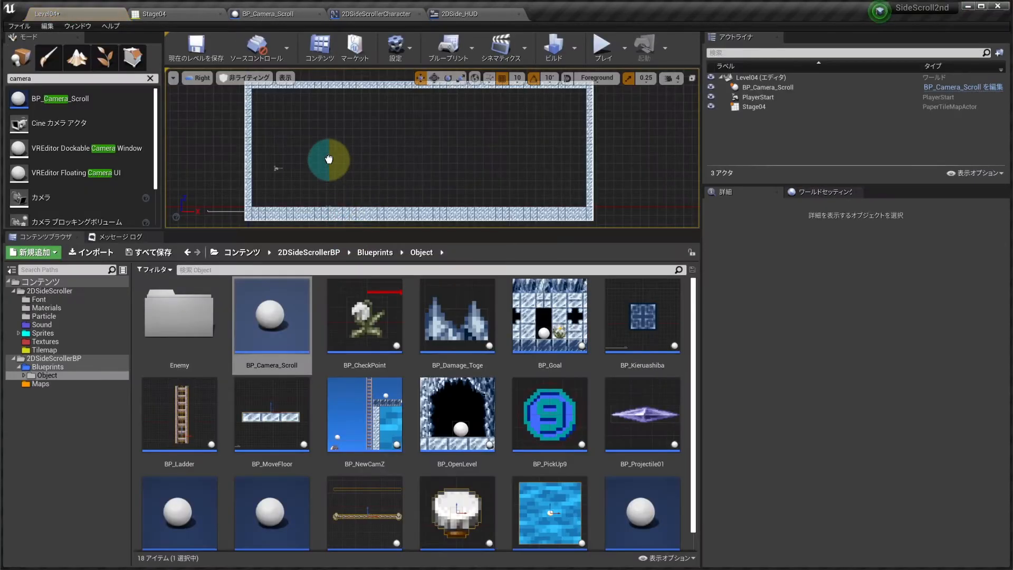
{"action": "left_click", "coordinate": [329, 159]}
{"action": "scroll", "coordinate": [324, 172], "scroll_direction": "up", "scroll_amount": 1}
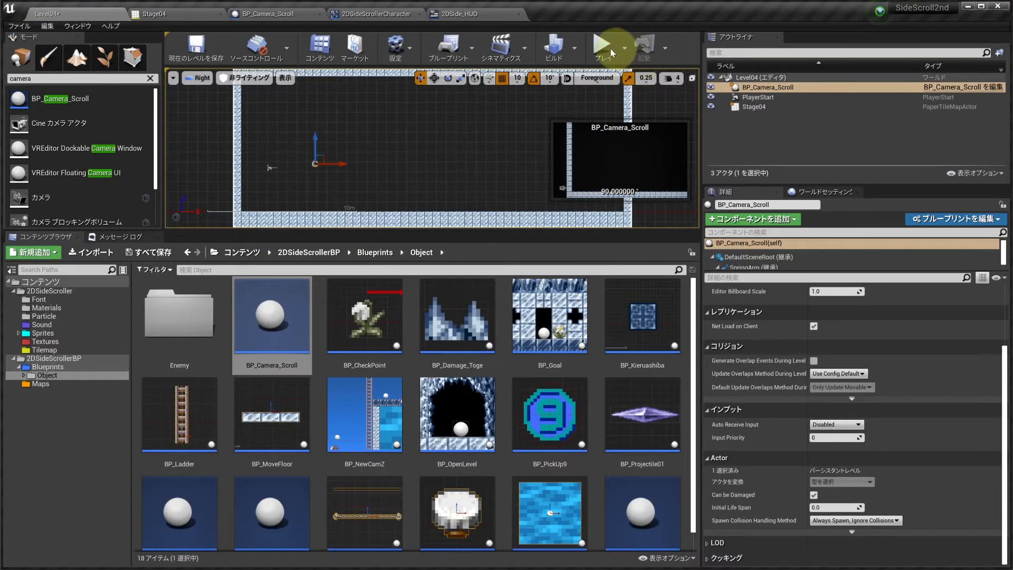
Step: Play-test Level04 by running the character back and forth in front of the BP_Camera_Scroll view, and stop the session
{"action": "left_click", "coordinate": [603, 48]}
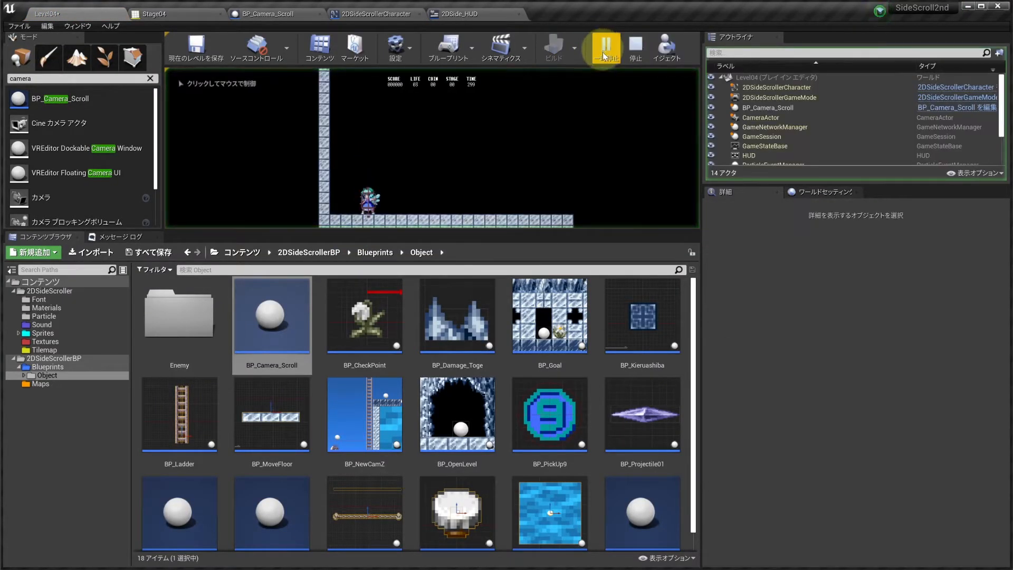
{"action": "left_click", "coordinate": [410, 196]}
{"action": "key", "text": "d"}
{"action": "key", "text": "d"}
{"action": "key", "text": "d"}
{"action": "key", "text": "d"}
{"action": "key", "text": "d"}
{"action": "key", "text": "d"}
{"action": "key", "text": "d"}
{"action": "key", "text": "d"}
{"action": "key", "text": "d"}
{"action": "key", "text": "d"}
{"action": "key", "text": "d"}
{"action": "key", "text": "d"}
{"action": "key", "text": "d"}
{"action": "key", "text": "d"}
{"action": "key", "text": "d"}
{"action": "key", "text": "d"}
{"action": "key", "text": "d"}
{"action": "key", "text": "d"}
{"action": "key", "text": "d"}
{"action": "key", "text": "d"}
{"action": "key", "text": "d"}
{"action": "key", "text": "d"}
{"action": "key", "text": "d"}
{"action": "key", "text": "a"}
{"action": "key", "text": "a"}
{"action": "key", "text": "a"}
{"action": "key", "text": "a"}
{"action": "key", "text": "a"}
{"action": "key", "text": "a"}
{"action": "key", "text": "a"}
{"action": "key", "text": "a"}
{"action": "key", "text": "a"}
{"action": "key", "text": "a"}
{"action": "key", "text": "a"}
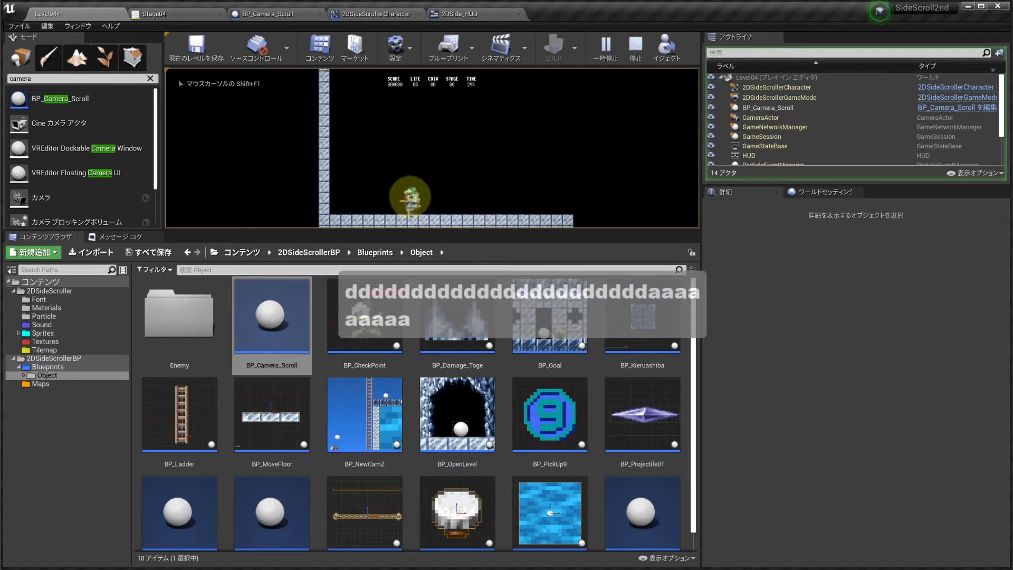
{"action": "key", "text": "d"}
{"action": "key", "text": "d"}
{"action": "key", "text": "d"}
{"action": "key", "text": "d"}
{"action": "key", "text": "d"}
{"action": "key", "text": "d"}
{"action": "key", "text": "d"}
{"action": "key", "text": "d"}
{"action": "key", "text": "d"}
{"action": "key", "text": "d"}
{"action": "key", "text": "d"}
{"action": "key", "text": "d"}
{"action": "key", "text": "d"}
{"action": "key", "text": "d"}
{"action": "key", "text": "d"}
{"action": "key", "text": "d"}
{"action": "key", "text": "d"}
{"action": "key", "text": "d"}
{"action": "key", "text": "d"}
{"action": "key", "text": "d"}
{"action": "key", "text": "Escape"}
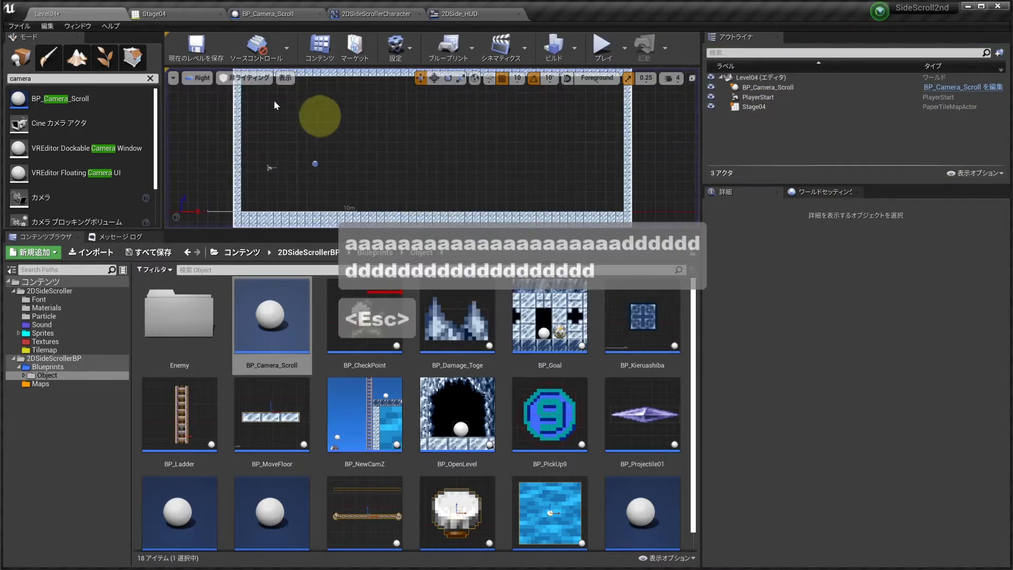
Step: Enlarge the level viewport and play-test Level04 again, running both ways and jumping to check the fixed camera
{"action": "left_click_drag", "start_coordinate": [322, 230], "coordinate": [338, 405]}
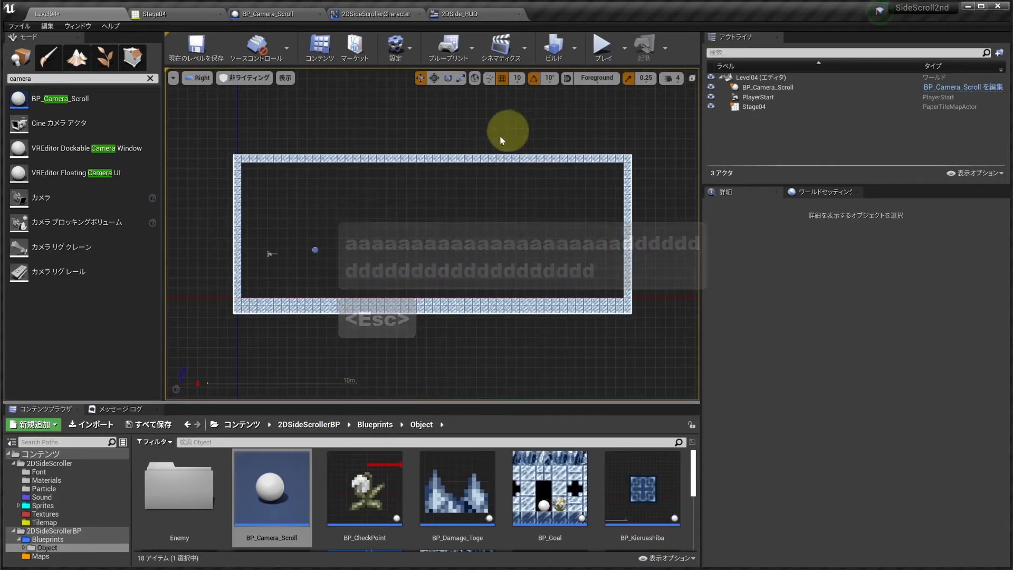
{"action": "key", "text": "alt+p"}
{"action": "key", "text": "d"}
{"action": "key", "text": "d"}
{"action": "key", "text": "d"}
{"action": "key", "text": "d"}
{"action": "key", "text": "d"}
{"action": "key", "text": "d"}
{"action": "key", "text": "d"}
{"action": "key", "text": "d"}
{"action": "key", "text": "d"}
{"action": "key", "text": "d"}
{"action": "key", "text": "d"}
{"action": "key", "text": "d"}
{"action": "key", "text": "d"}
{"action": "key", "text": "d"}
{"action": "key", "text": "d"}
{"action": "key", "text": "d"}
{"action": "key", "text": "d"}
{"action": "key", "text": "d"}
{"action": "key", "text": "d"}
{"action": "key", "text": "d"}
{"action": "key", "text": "a"}
{"action": "key", "text": "a"}
{"action": "key", "text": "a"}
{"action": "key", "text": "a"}
{"action": "key", "text": "a"}
{"action": "key", "text": "a"}
{"action": "key", "text": "a"}
{"action": "key", "text": "a"}
{"action": "key", "text": "a"}
{"action": "key", "text": "a"}
{"action": "key", "text": "a"}
{"action": "key", "text": "a"}
{"action": "key", "text": "a"}
{"action": "key", "text": "a"}
{"action": "key", "text": "a"}
{"action": "key", "text": "a"}
{"action": "key", "text": "a"}
{"action": "key", "text": "a"}
{"action": "key", "text": "a"}
{"action": "key", "text": "a"}
{"action": "key", "text": "a"}
{"action": "key", "text": "a"}
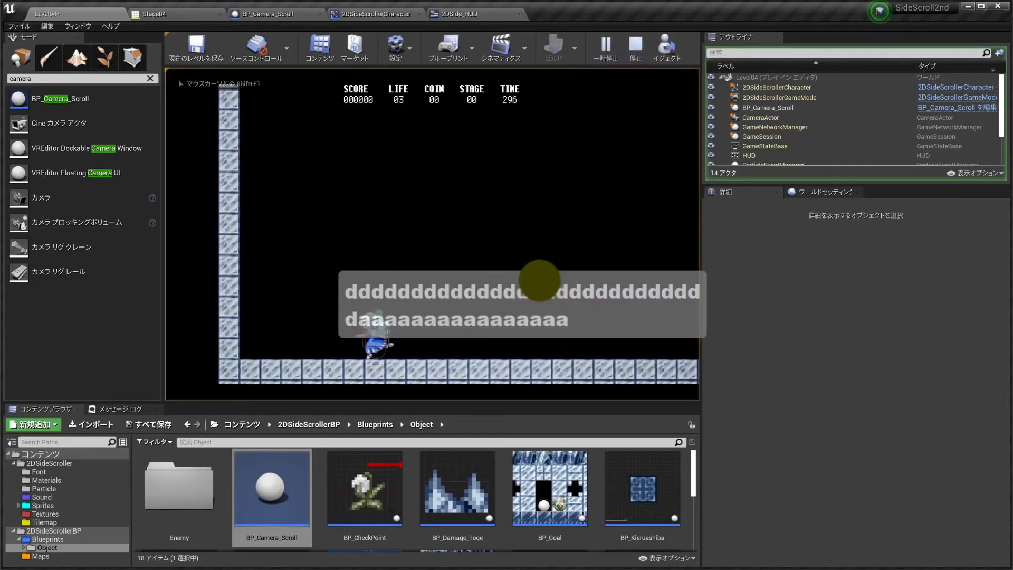
{"action": "key", "text": "space"}
{"action": "key", "text": "a"}
{"action": "key", "text": "space"}
{"action": "key", "text": "d"}
{"action": "key", "text": "Escape"}
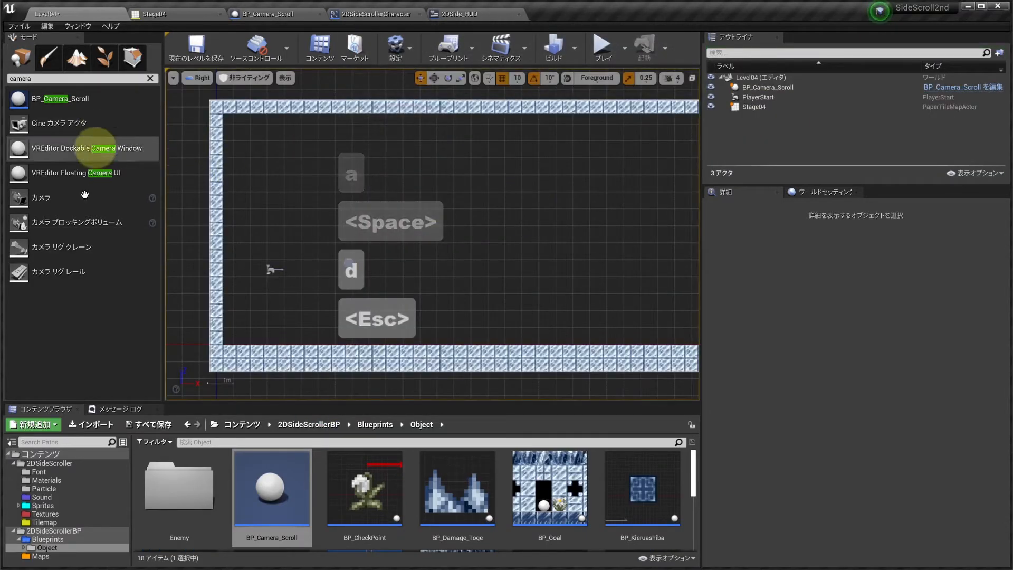
Step: Place a temporary Camera actor in the level to inspect its Auto Activate for Player options, and delete it
{"action": "left_click_drag", "start_coordinate": [42, 197], "coordinate": [604, 233]}
{"action": "scroll", "coordinate": [857, 417], "scroll_direction": "down", "scroll_amount": 4}
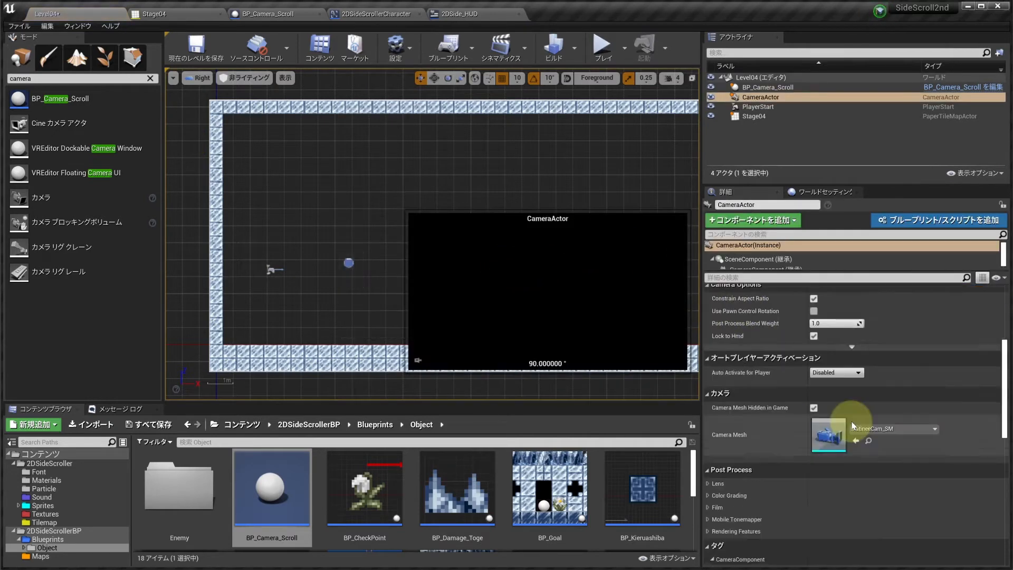
{"action": "left_click", "coordinate": [834, 355]}
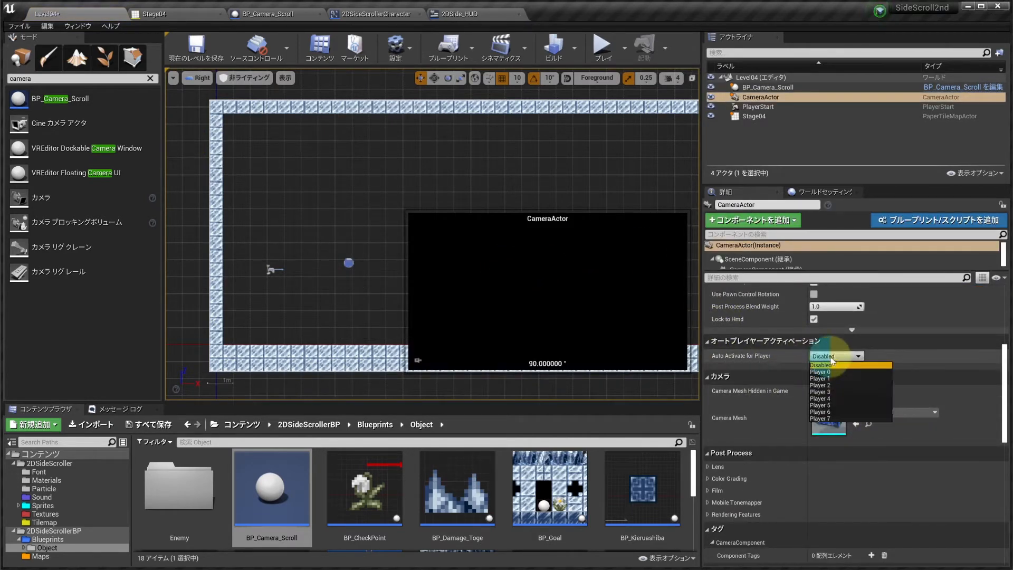
{"action": "left_click", "coordinate": [596, 169]}
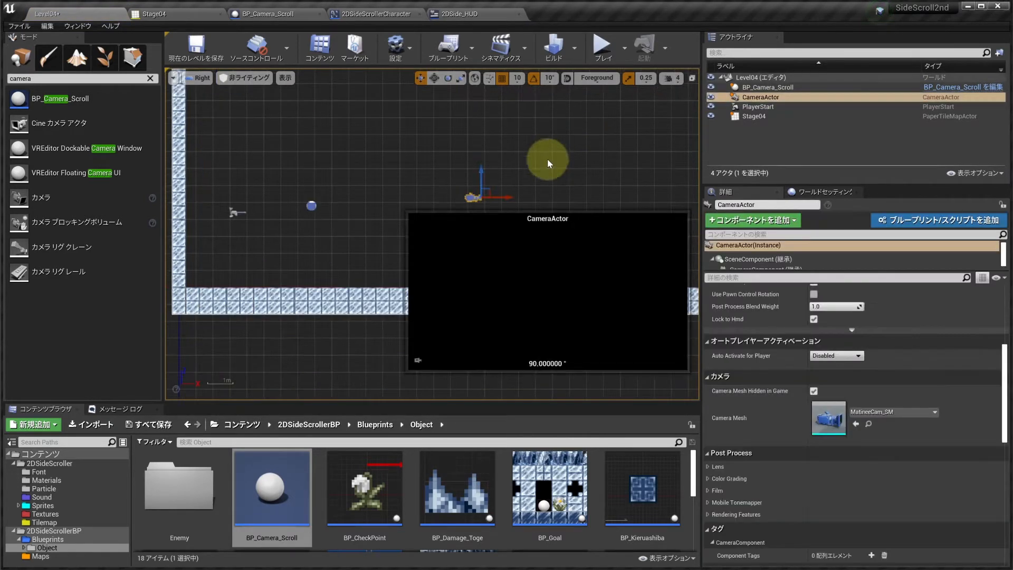
{"action": "left_click", "coordinate": [543, 156]}
{"action": "left_click", "coordinate": [476, 196]}
{"action": "key", "text": "Delete"}
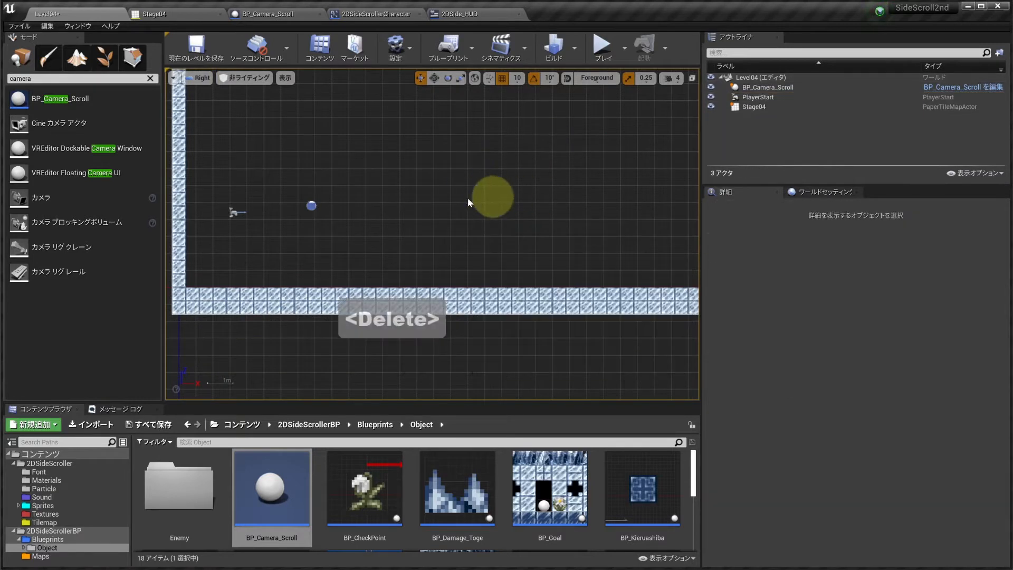
Step: Examine the Camera component's settings and the BeginPlay node chain in the BP_Camera_Scroll blueprint
{"action": "left_click", "coordinate": [313, 206]}
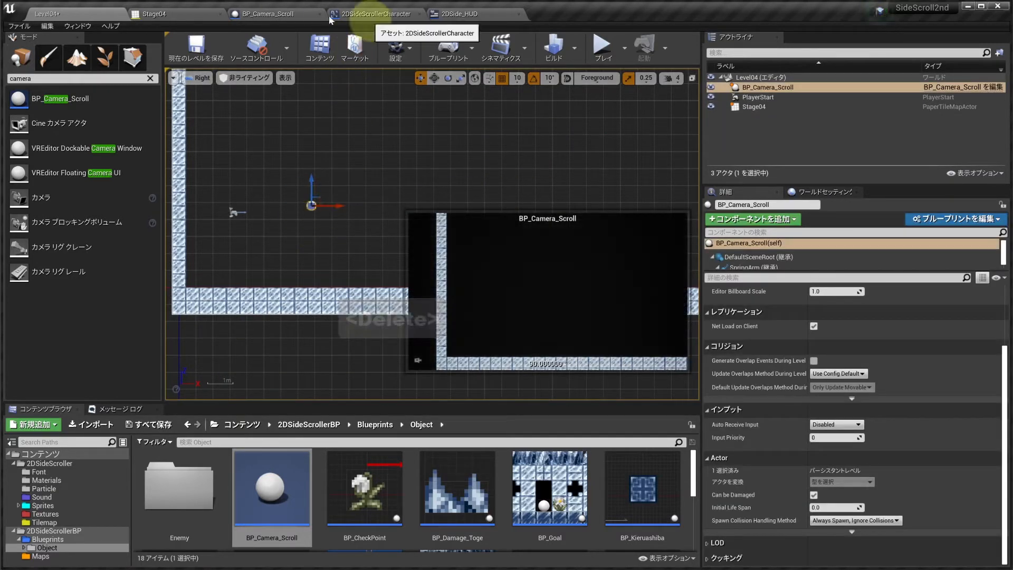
{"action": "left_click", "coordinate": [274, 15]}
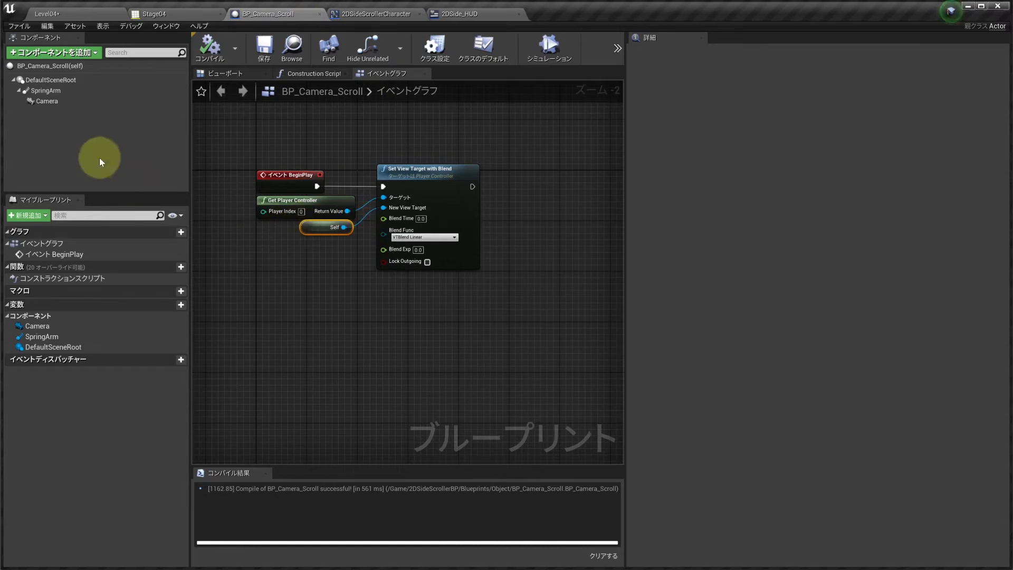
{"action": "left_click", "coordinate": [46, 101]}
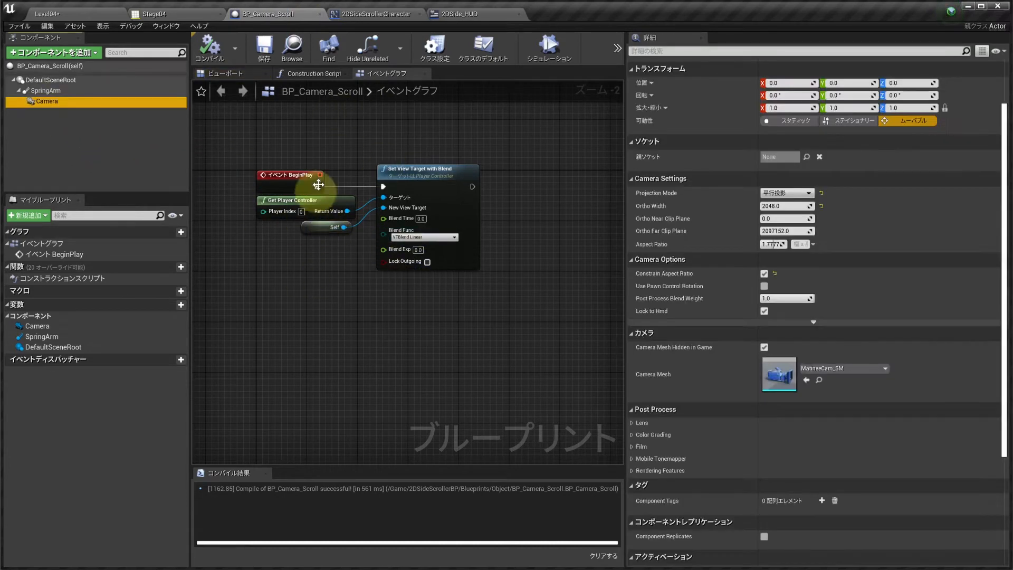
{"action": "left_click", "coordinate": [335, 203]}
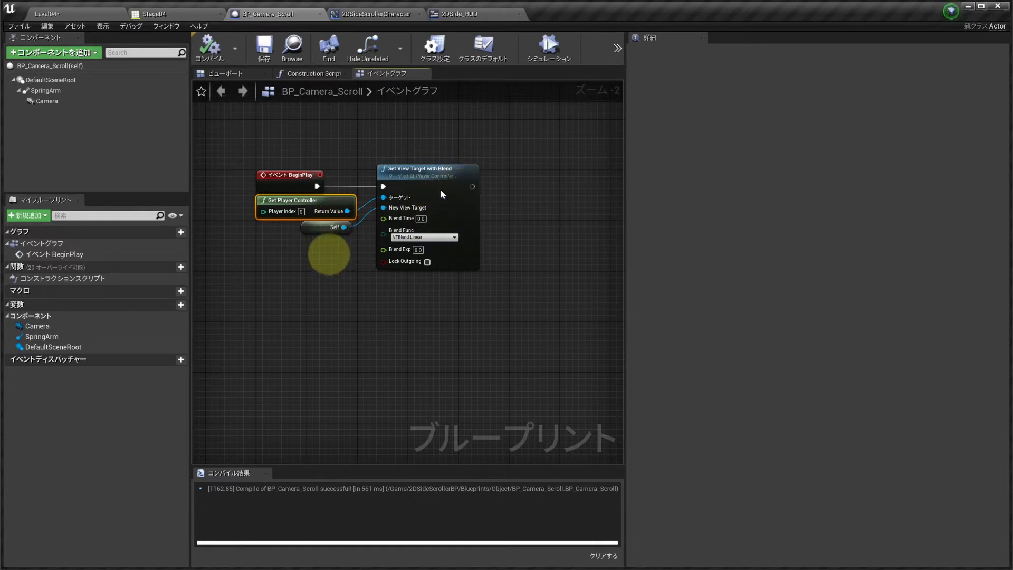
{"action": "right_click_drag", "start_coordinate": [530, 263], "coordinate": [460, 232]}
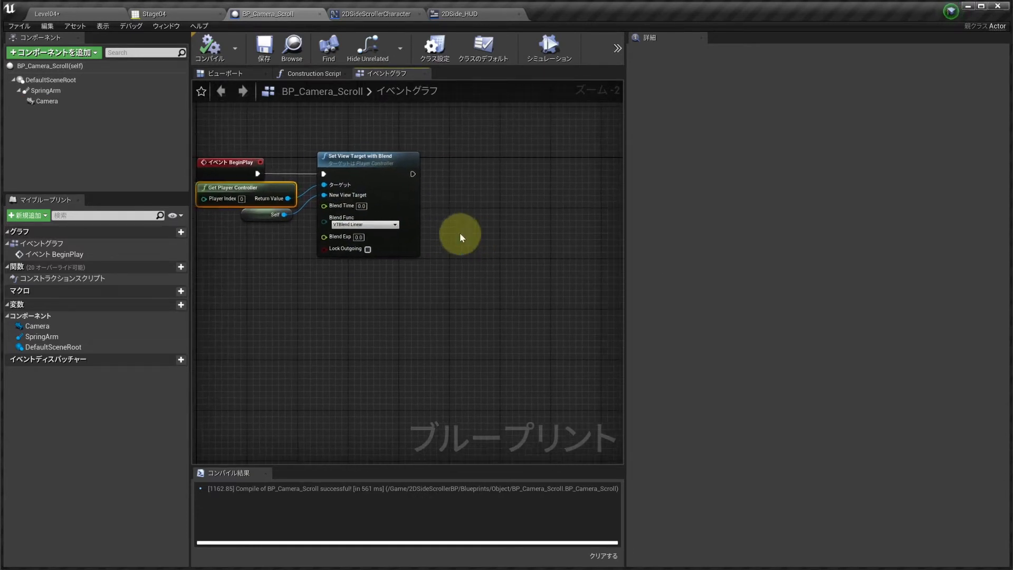
Step: Return to the level editor and save Level04
{"action": "left_click", "coordinate": [47, 14]}
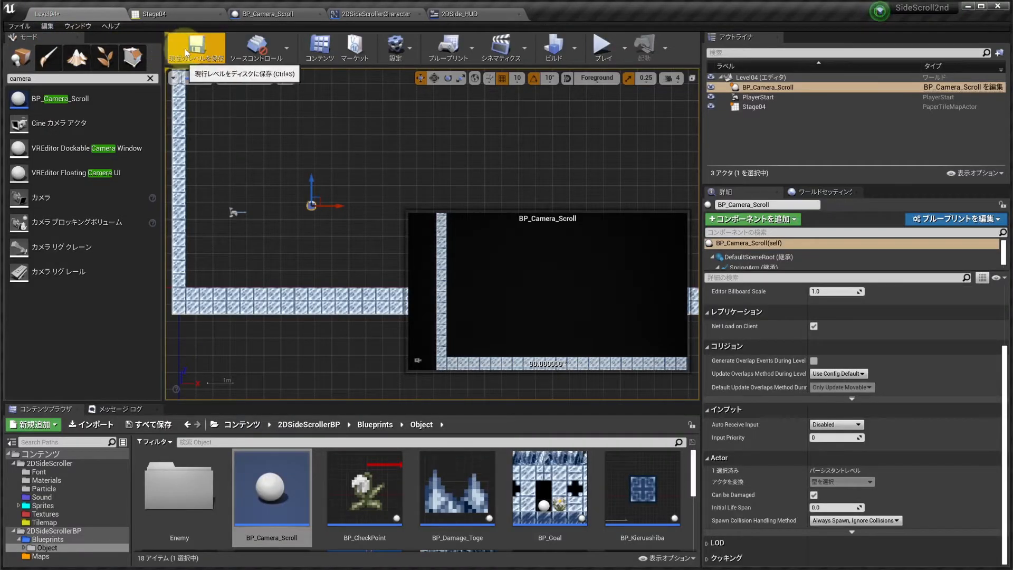
{"action": "left_click", "coordinate": [185, 49]}
Step: Slide BP_Camera_Scroll horizontally to the far end of the tile map frame to check its preview, and bring it back near PlayerStart
{"action": "scroll", "coordinate": [348, 163], "scroll_direction": "down", "scroll_amount": 2}
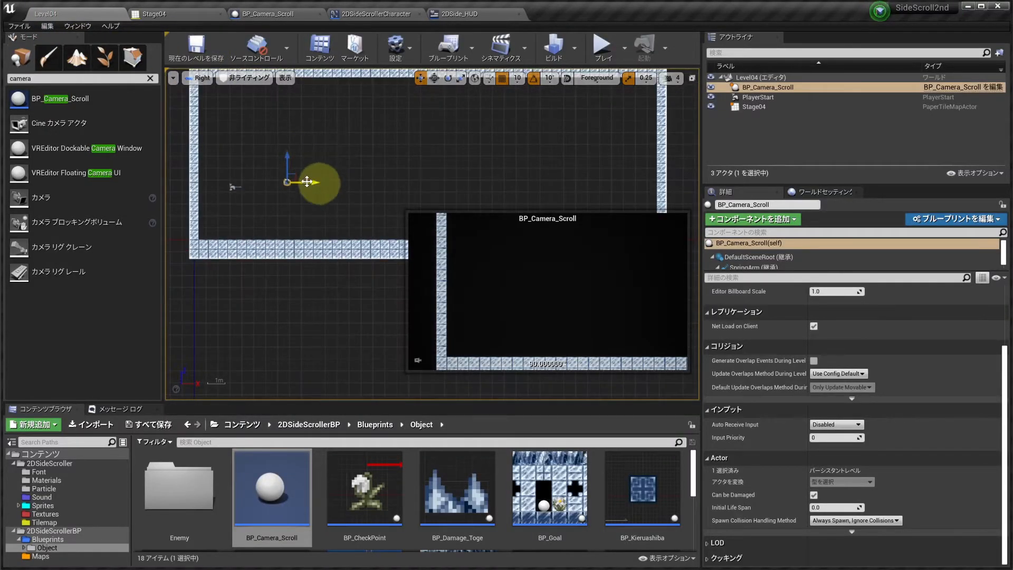
{"action": "left_click_drag", "start_coordinate": [305, 182], "coordinate": [587, 219]}
{"action": "scroll", "coordinate": [480, 172], "scroll_direction": "down", "scroll_amount": 2}
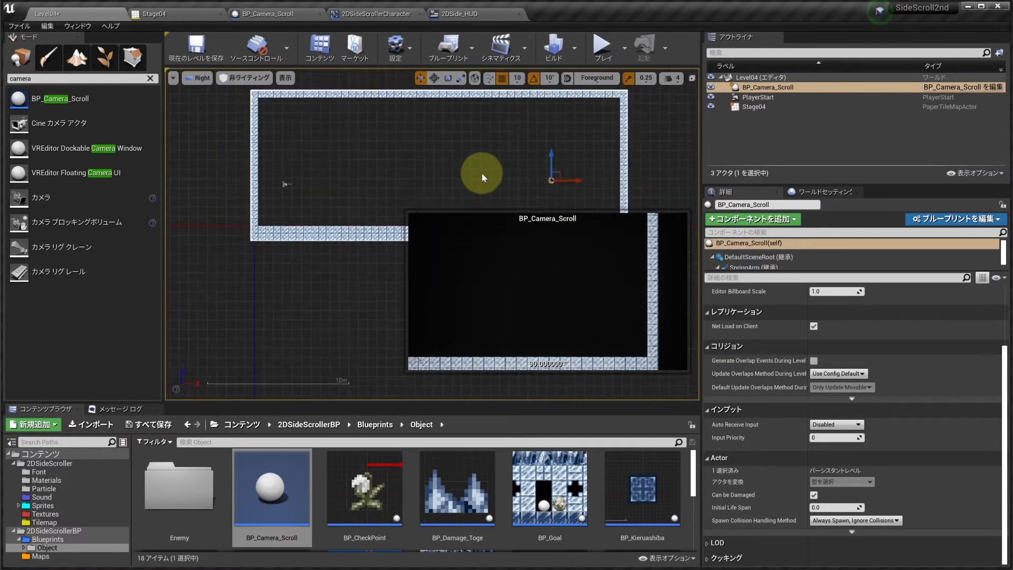
{"action": "scroll", "coordinate": [559, 193], "scroll_direction": "up", "scroll_amount": 1}
{"action": "scroll", "coordinate": [557, 188], "scroll_direction": "up", "scroll_amount": 1}
{"action": "left_click_drag", "start_coordinate": [558, 178], "coordinate": [322, 186]}
{"action": "left_click", "coordinate": [334, 172]}
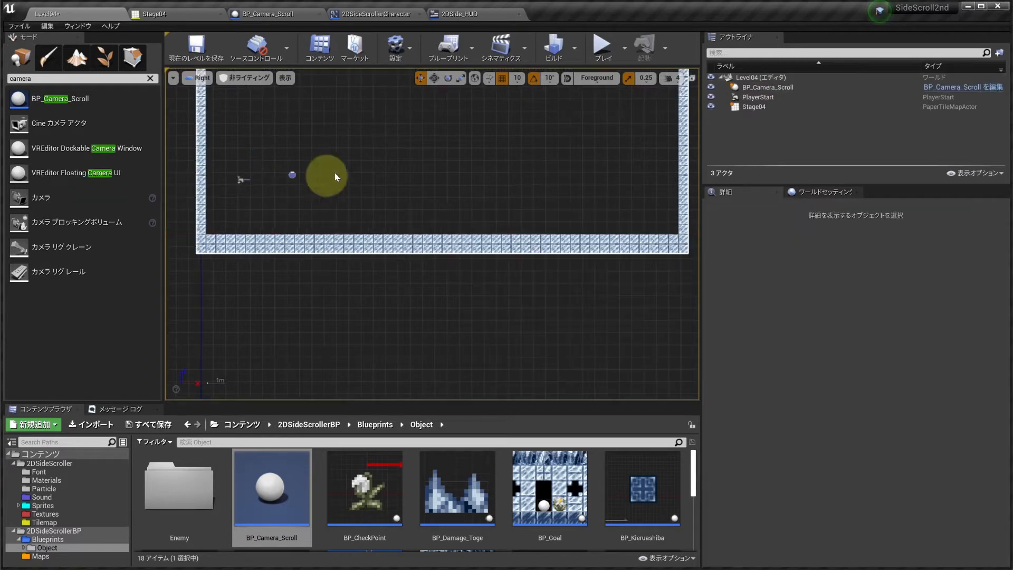
Step: Examine the Get Player Controller node's Return Value pin and its link to Set View Target with Blend in BP_Camera_Scroll's event graph
{"action": "left_click", "coordinate": [295, 18]}
{"action": "scroll", "coordinate": [461, 303], "scroll_direction": "up", "scroll_amount": 1}
{"action": "right_click_drag", "start_coordinate": [259, 174], "coordinate": [386, 169]}
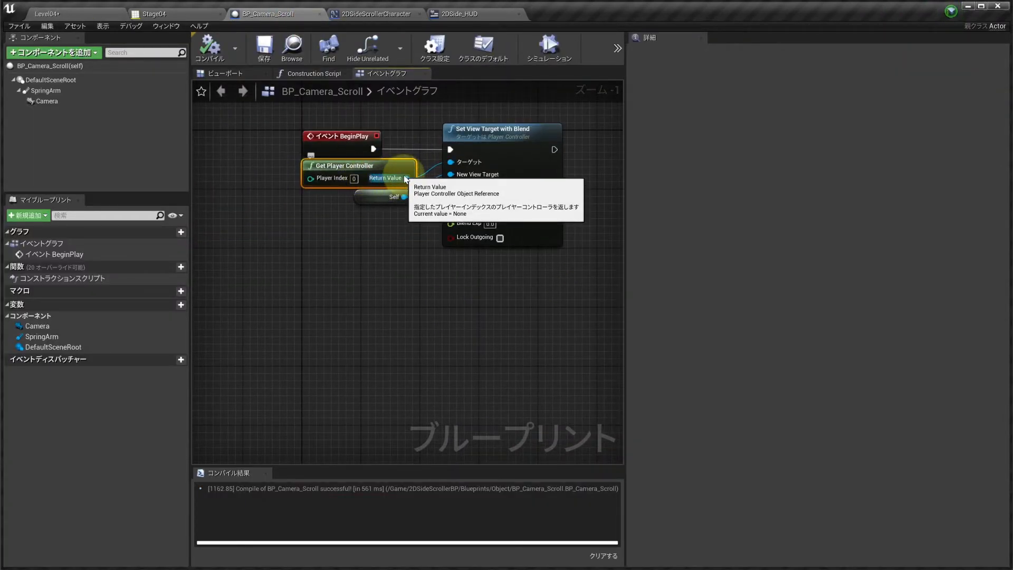
{"action": "left_click_drag", "start_coordinate": [407, 180], "coordinate": [430, 126]}
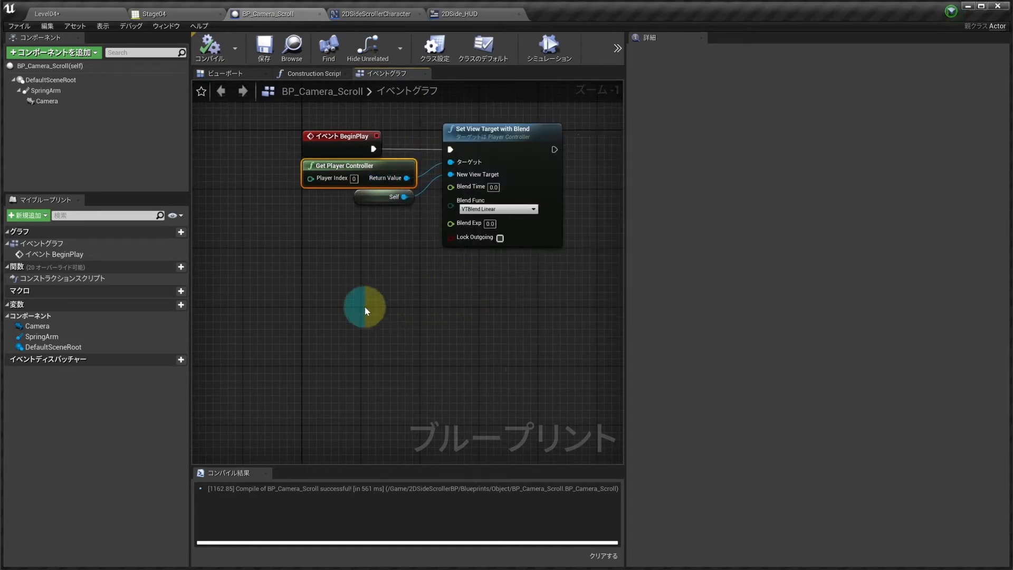
{"action": "right_click_drag", "start_coordinate": [365, 310], "coordinate": [374, 335]}
{"action": "left_click", "coordinate": [374, 305]}
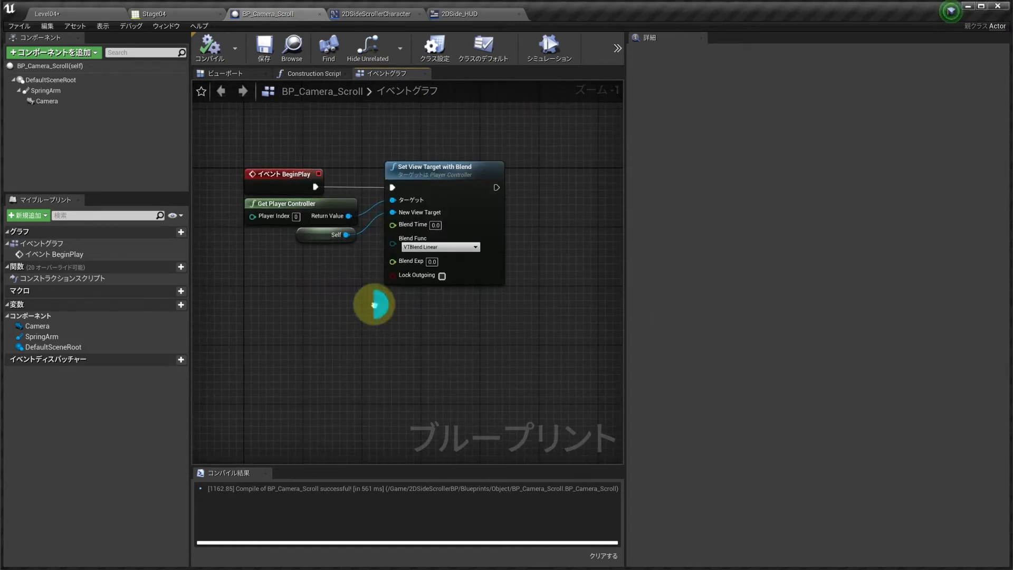
Step: Search the event graph's available nodes for "blend" without starting from a pin, and close the list
{"action": "right_click", "coordinate": [378, 315]}
{"action": "type", "text": "blend"}
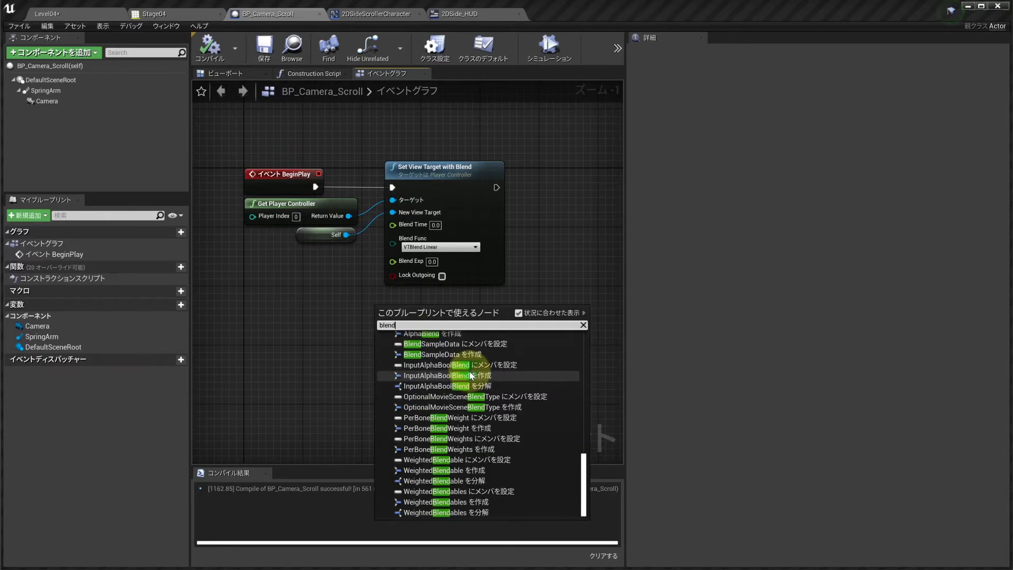
{"action": "scroll", "coordinate": [469, 371], "scroll_direction": "down", "scroll_amount": 8}
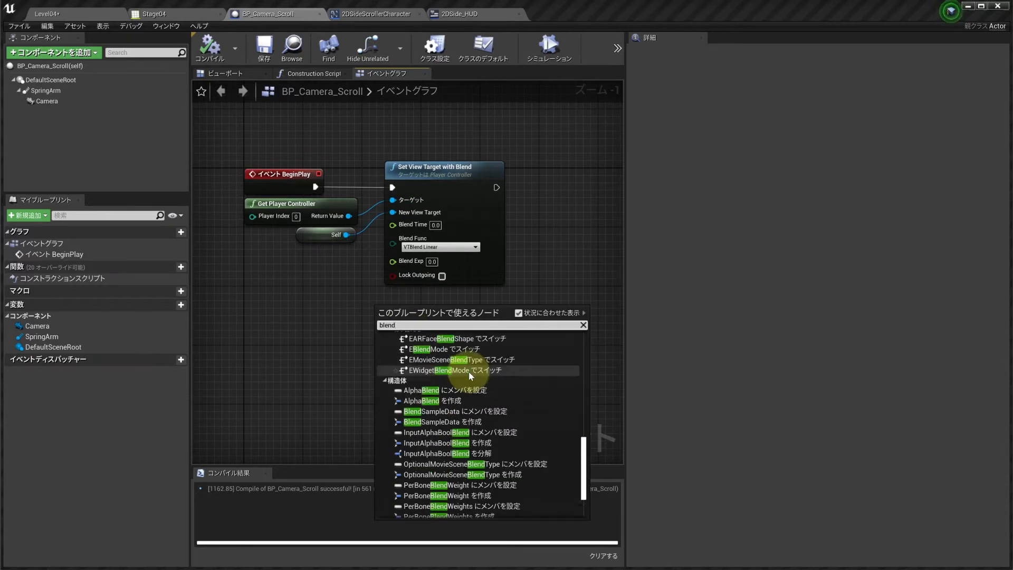
{"action": "scroll", "coordinate": [489, 383], "scroll_direction": "up", "scroll_amount": 10}
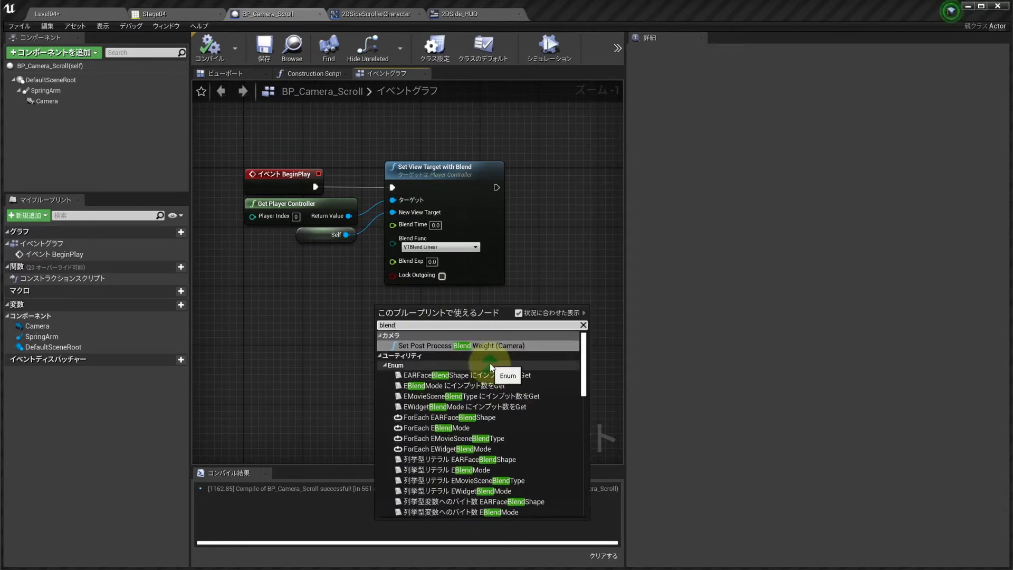
{"action": "left_click", "coordinate": [552, 223]}
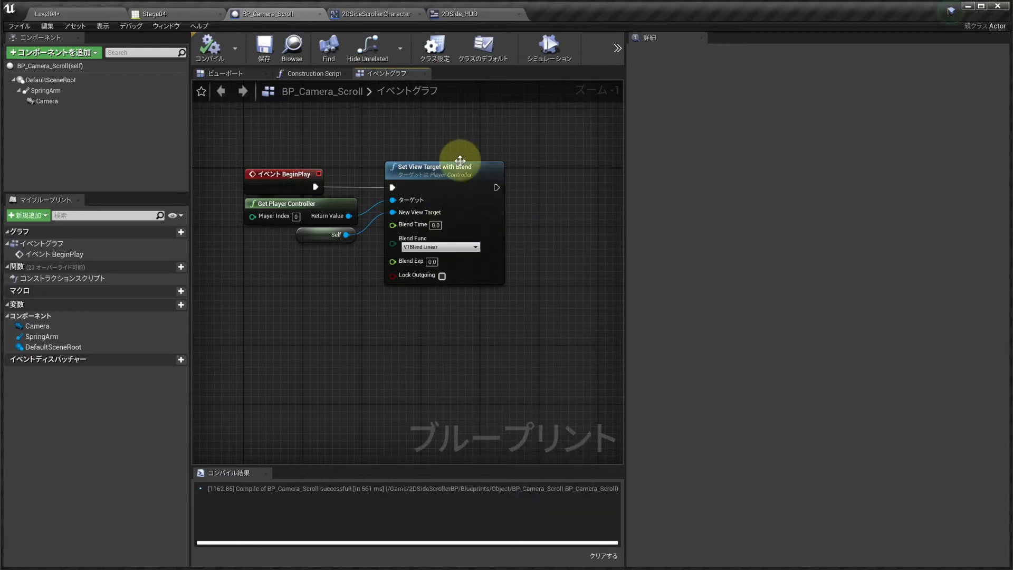
Step: Try pulling a new connection from the Get Player Controller node's Return Value pin, leaving the existing nodes as they are
{"action": "left_click", "coordinate": [452, 237]}
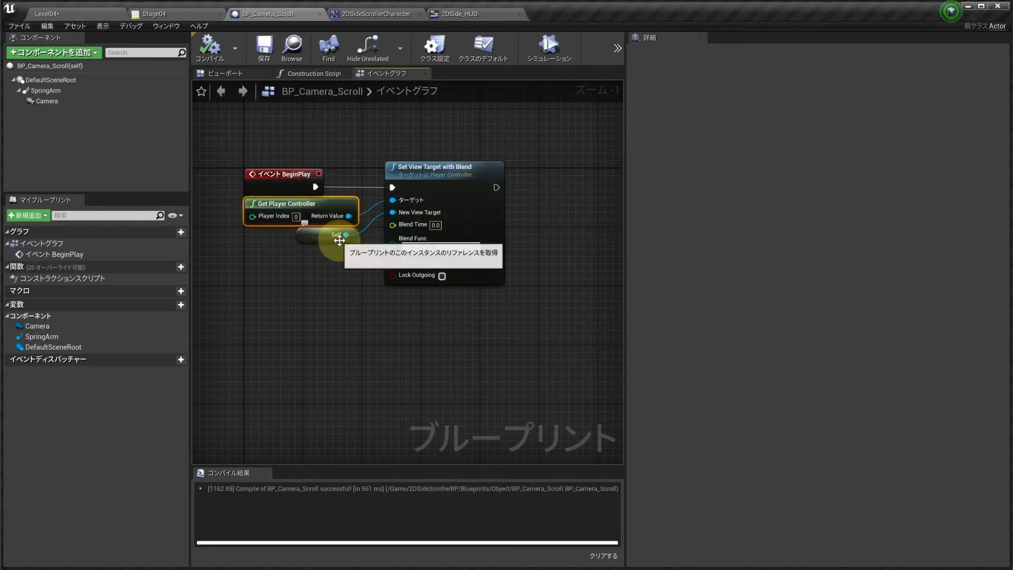
{"action": "left_click", "coordinate": [336, 210]}
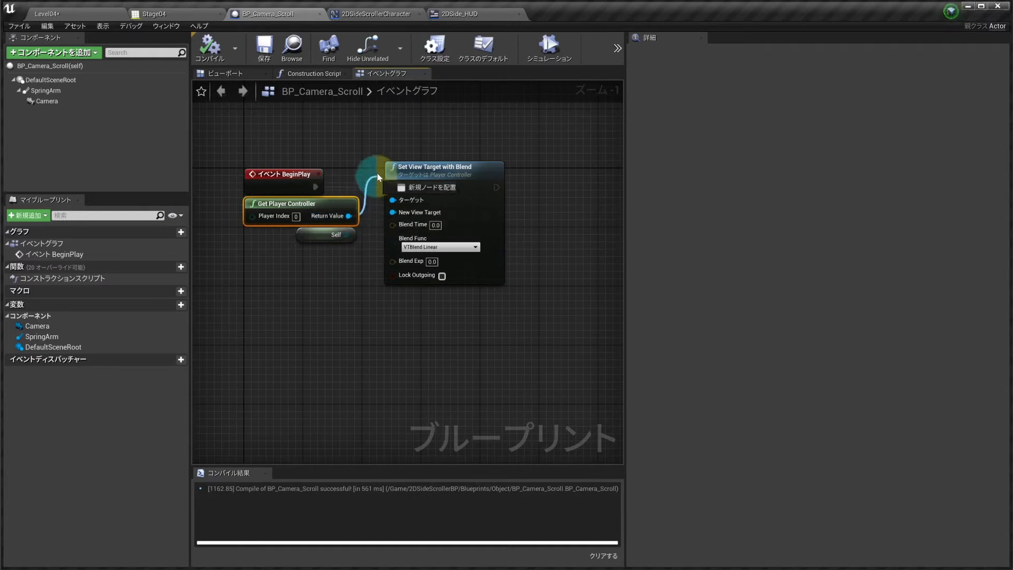
{"action": "left_click_drag", "start_coordinate": [390, 145], "coordinate": [440, 139]}
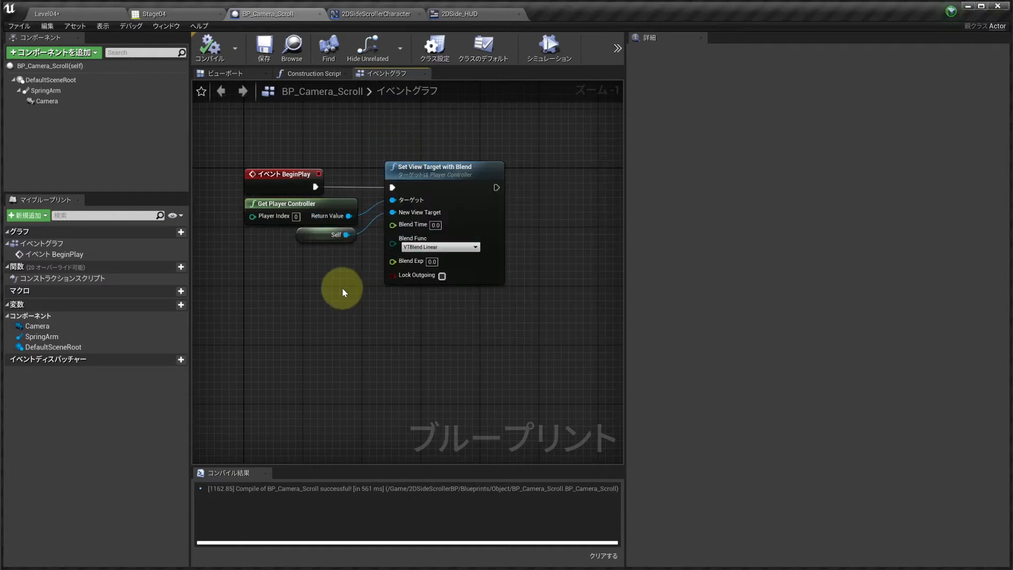
Step: Search for "blend" among the actions offered from the Self reference pin, and close the list
{"action": "right_click_drag", "start_coordinate": [341, 268], "coordinate": [322, 231]}
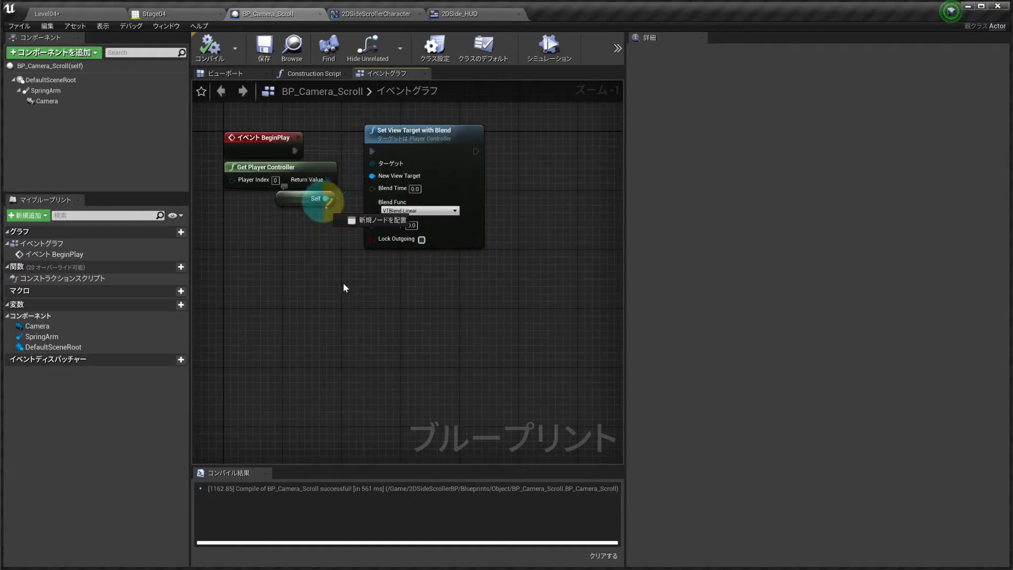
{"action": "left_click_drag", "start_coordinate": [346, 287], "coordinate": [344, 305]}
{"action": "type", "text": "blend"}
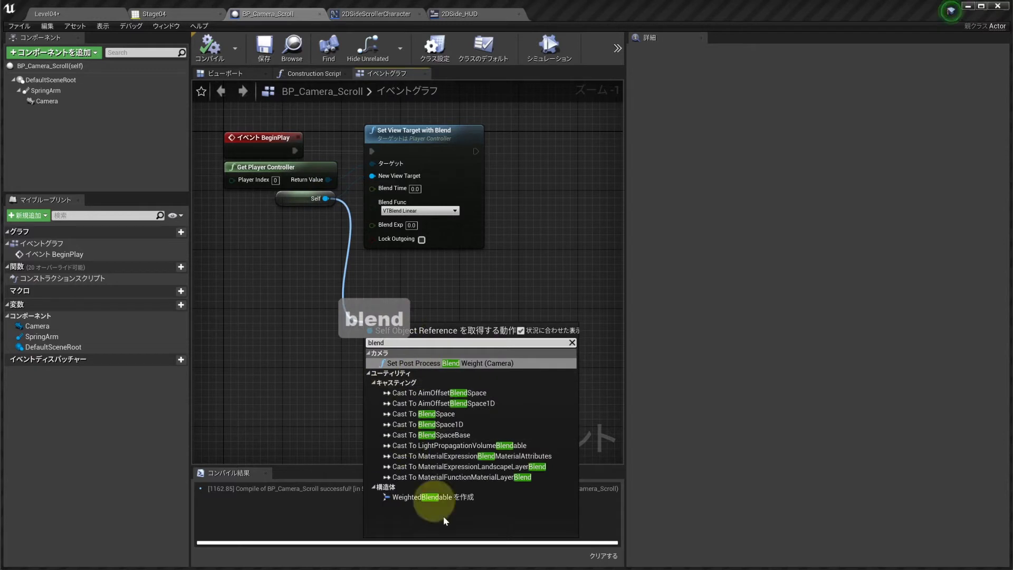
{"action": "left_click", "coordinate": [480, 228]}
Step: Review the Get Player Controller and Set View Target with Blend nodes, and view the blueprint's Construction Script
{"action": "right_click_drag", "start_coordinate": [334, 242], "coordinate": [373, 276]}
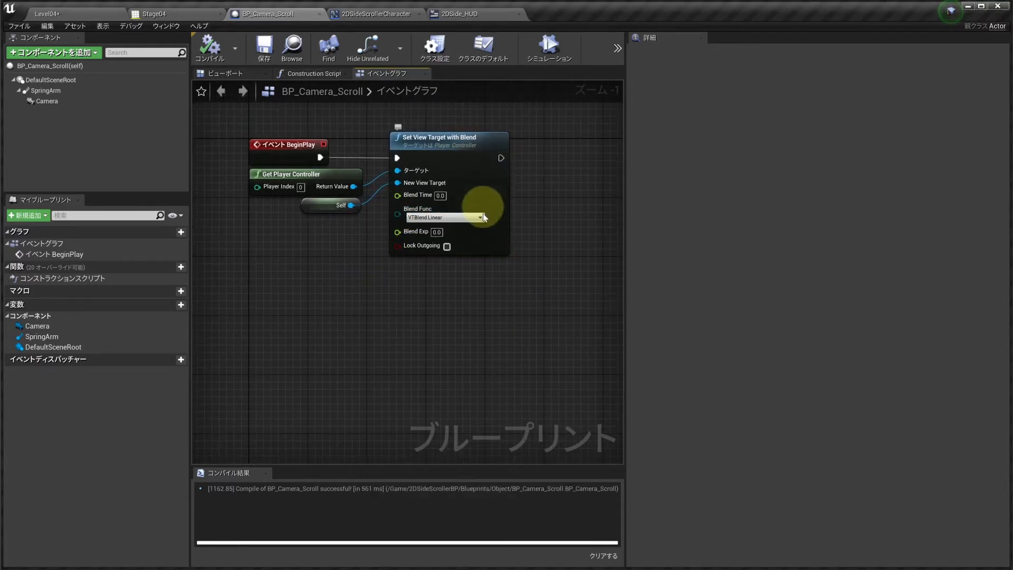
{"action": "right_click_drag", "start_coordinate": [466, 280], "coordinate": [541, 279]}
{"action": "left_click", "coordinate": [387, 175]}
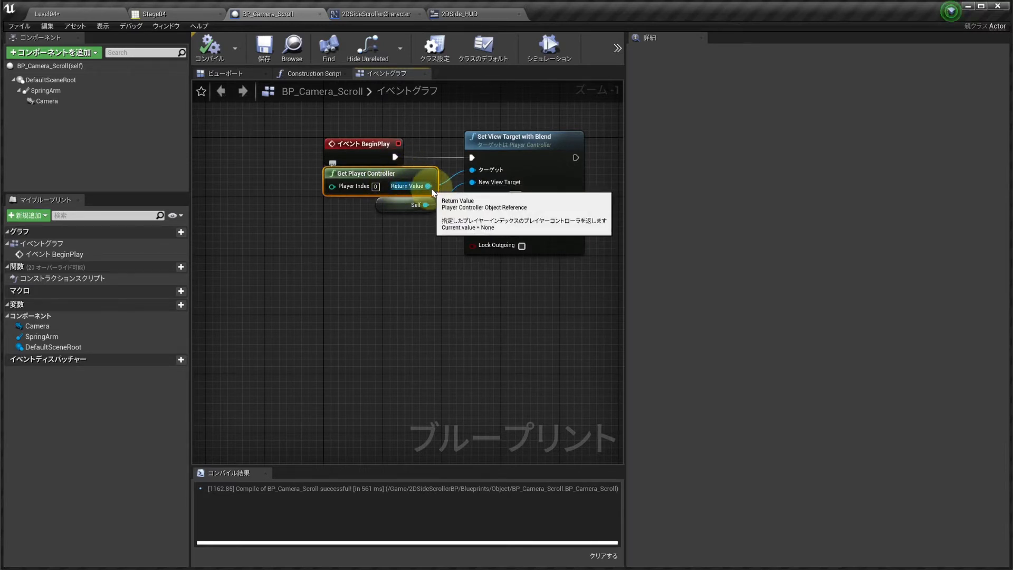
{"action": "right_click_drag", "start_coordinate": [471, 285], "coordinate": [402, 271]}
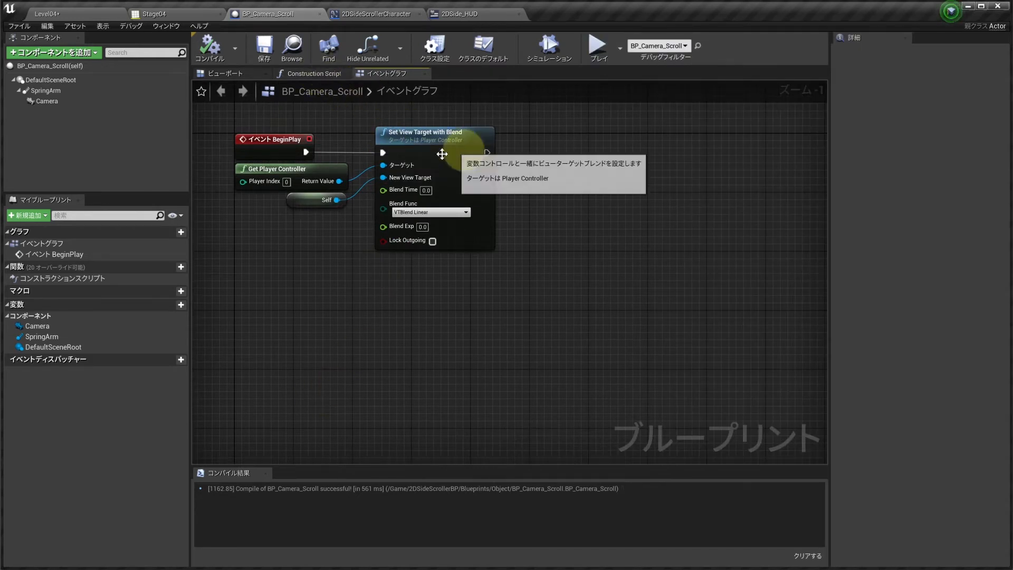
{"action": "left_click", "coordinate": [312, 75]}
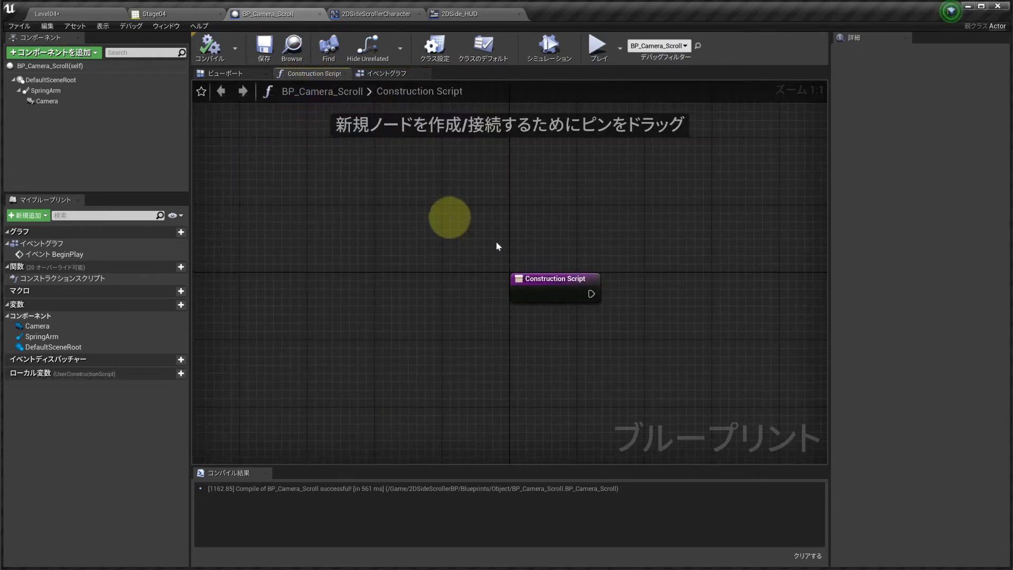
Step: Search the Construction Script's available nodes for "get player loca", and cut the search text back to "get"
{"action": "right_click", "coordinate": [340, 242]}
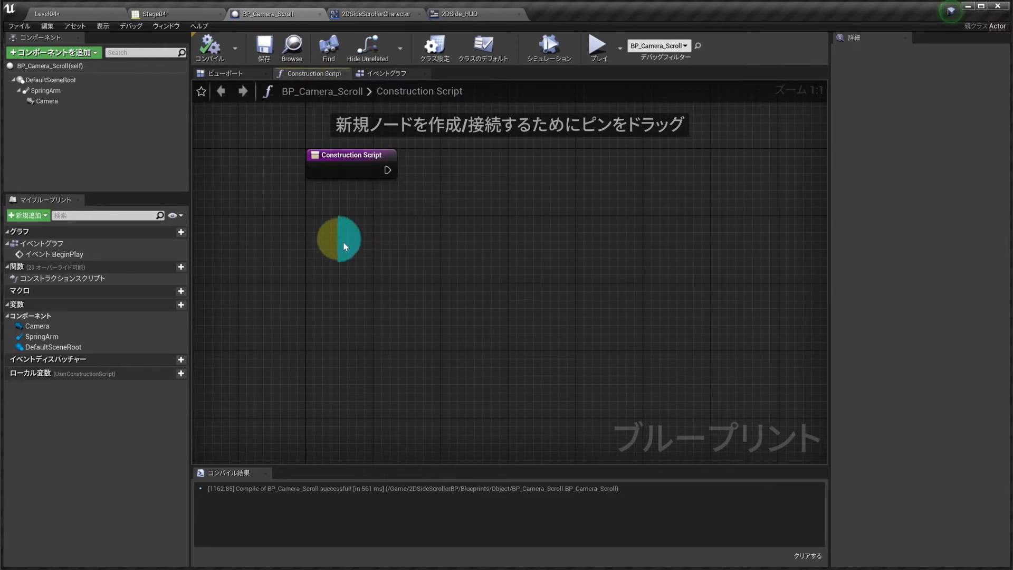
{"action": "type", "text": "get player"}
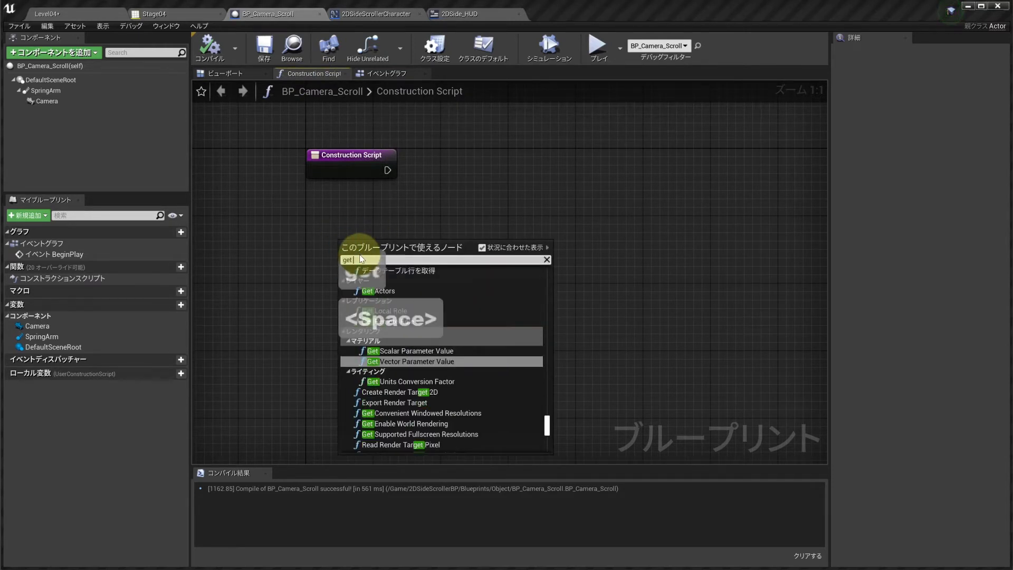
{"action": "type", "text": " lo"}
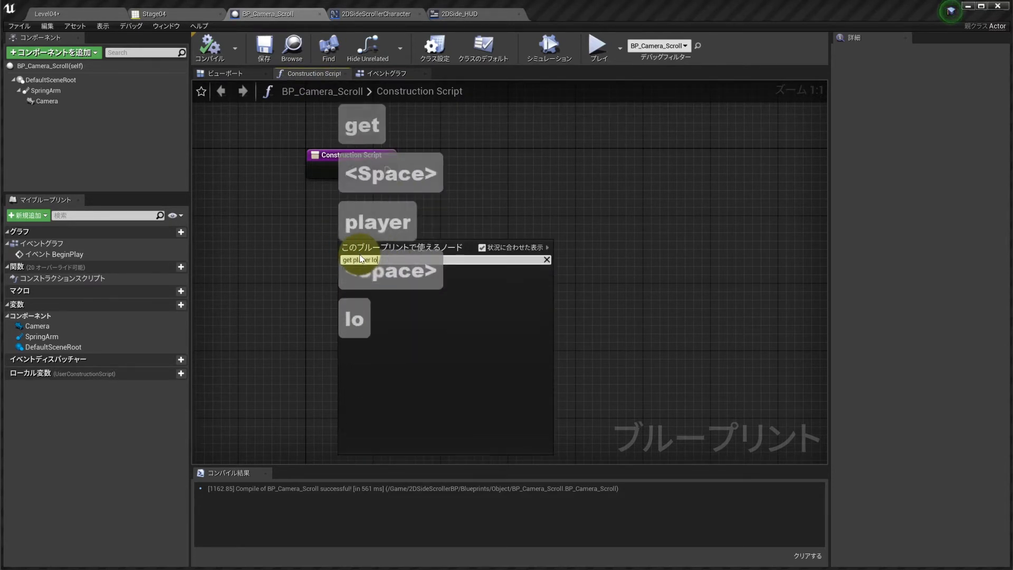
{"action": "type", "text": "cal"}
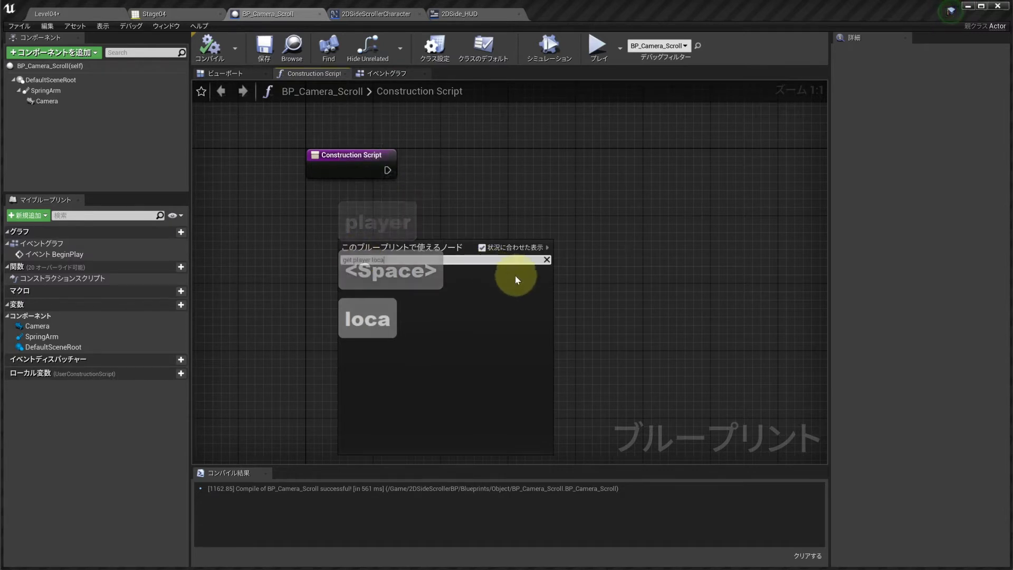
{"action": "key", "text": "BackSpace"}
{"action": "key", "text": "BackSpace"}
{"action": "key", "text": "BackSpace"}
{"action": "key", "text": "BackSpace"}
{"action": "key", "text": "BackSpace"}
{"action": "key", "text": "BackSpace"}
{"action": "key", "text": "BackSpace"}
{"action": "key", "text": "BackSpace"}
{"action": "key", "text": "BackSpace"}
{"action": "key", "text": "BackSpace"}
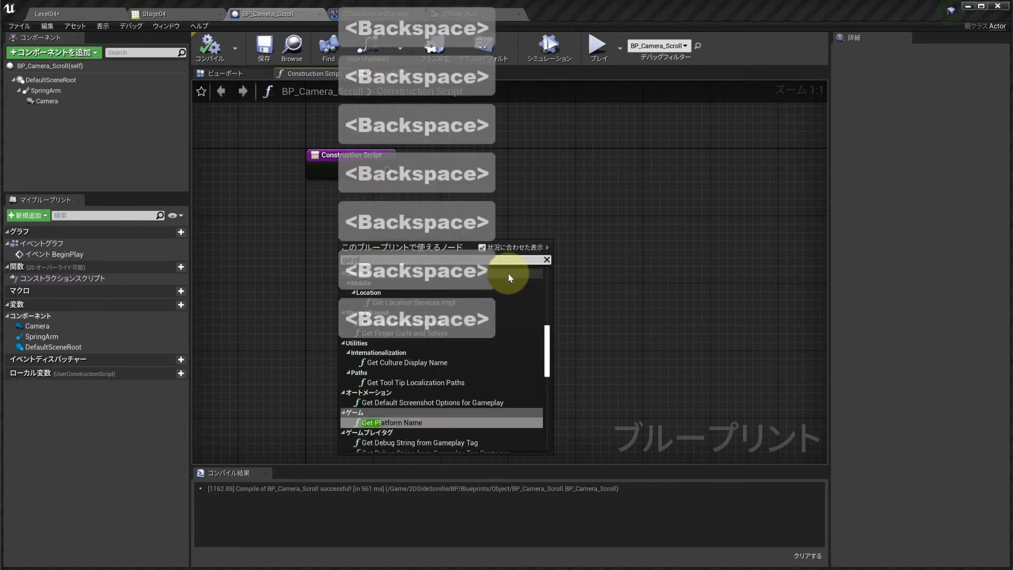
{"action": "key", "text": "BackSpace"}
{"action": "key", "text": "BackSpace"}
Step: Search for "get actor loca", add the GetActorLocation node, and place it directly below the Construction Script node
{"action": "type", "text": "actor loca"}
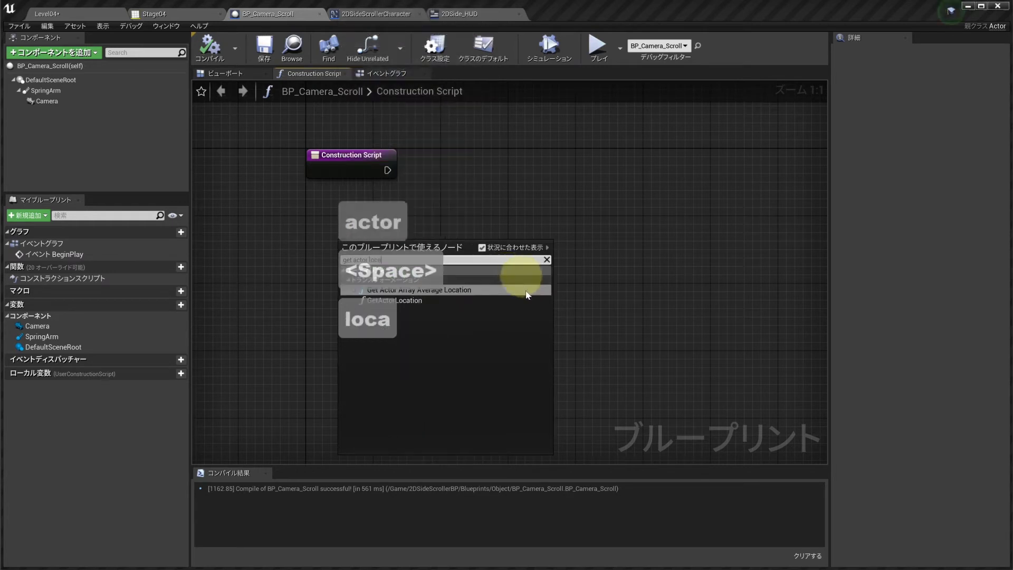
{"action": "left_click", "coordinate": [437, 300]}
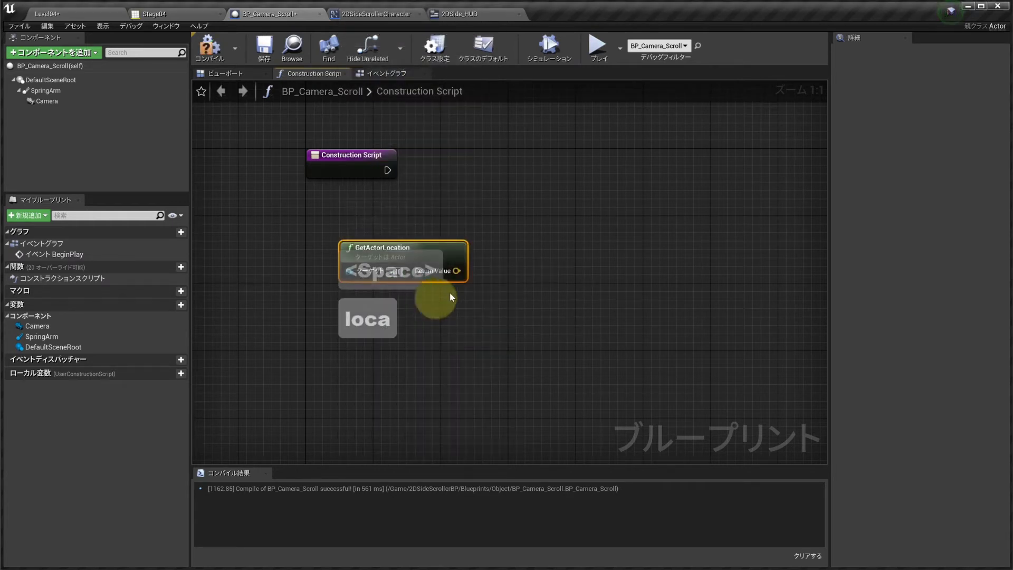
{"action": "left_click_drag", "start_coordinate": [444, 249], "coordinate": [411, 207]}
{"action": "right_click_drag", "start_coordinate": [486, 240], "coordinate": [516, 228]}
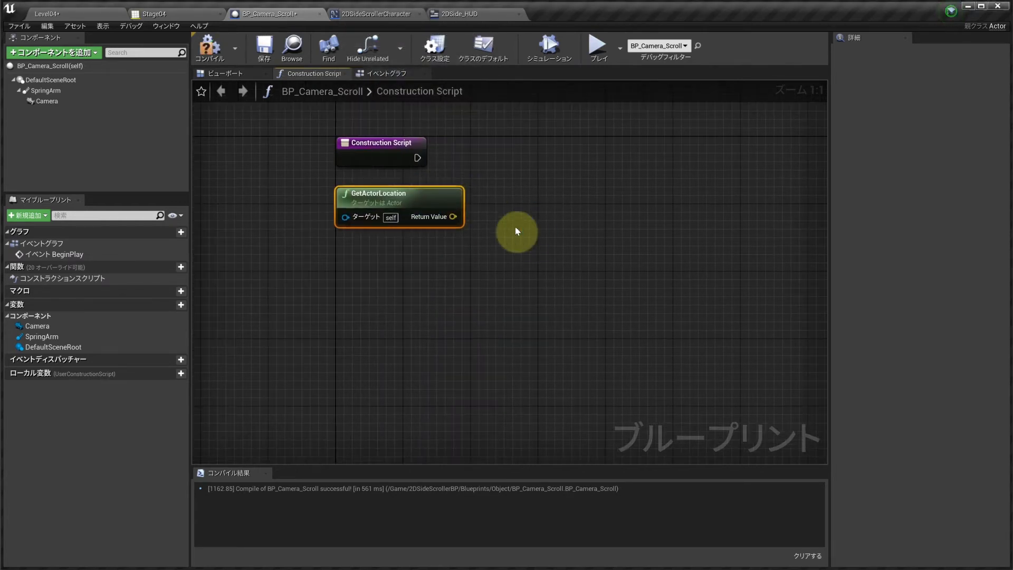
Step: Promote GetActorLocation's Return Value to a variable and name it Start_Pos
{"action": "right_click", "coordinate": [454, 218]}
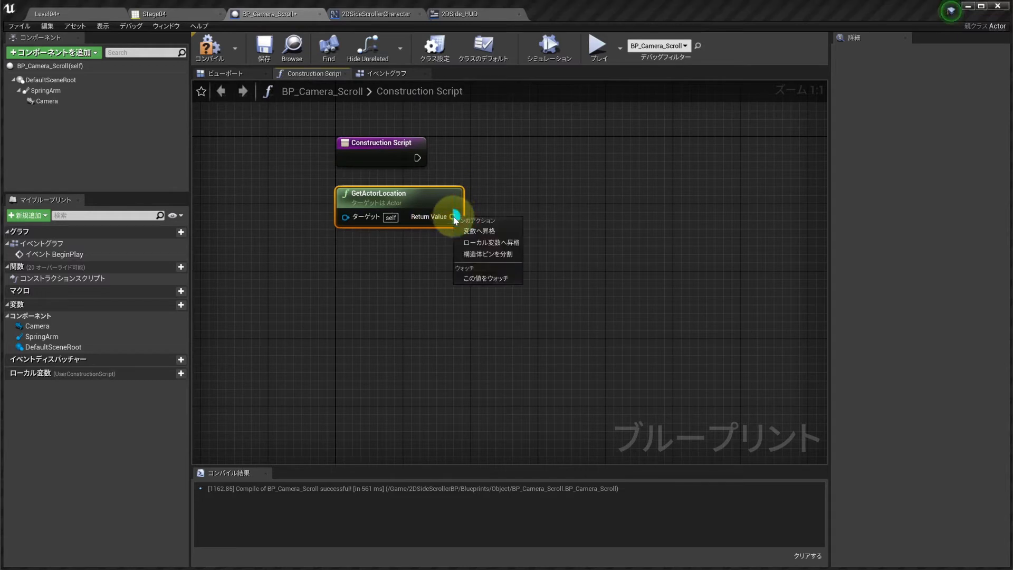
{"action": "left_click", "coordinate": [483, 232]}
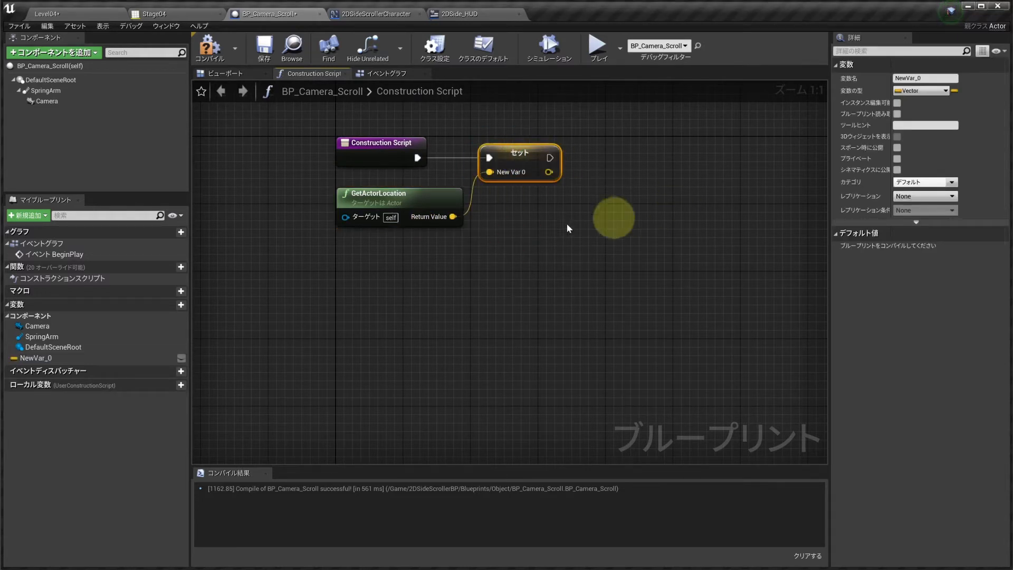
{"action": "double_click", "coordinate": [53, 357]}
{"action": "type", "text": "Start"}
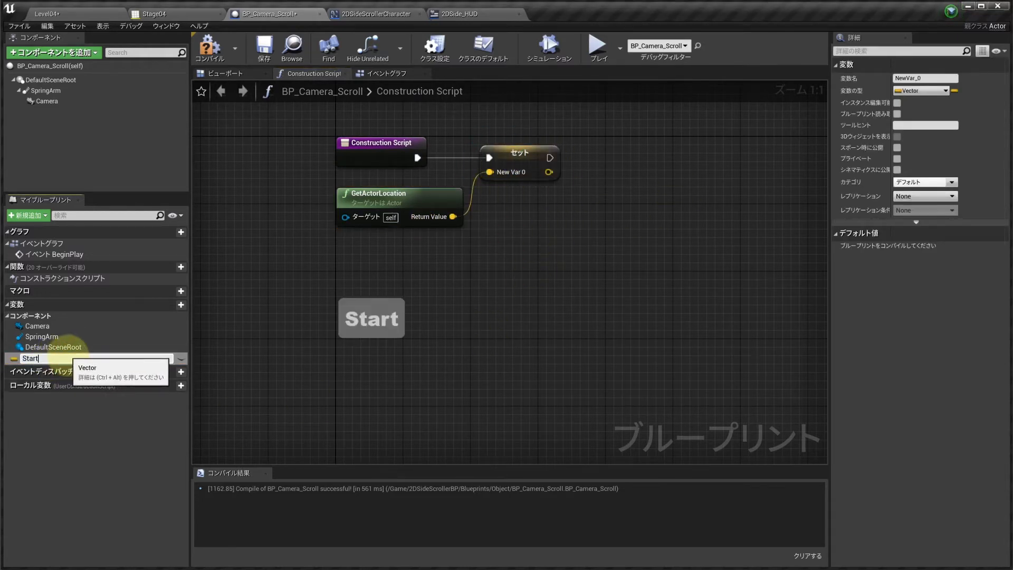
{"action": "type", "text": "_Pos"}
{"action": "key", "text": "Return"}
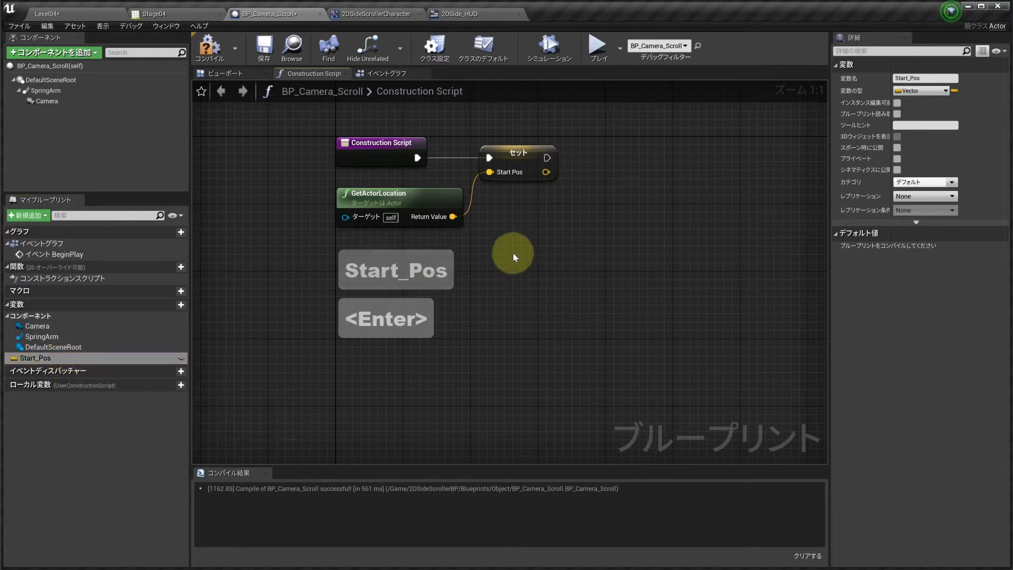
Step: Add a vector + vector node fed by GetActorLocation's Return Value
{"action": "left_click_drag", "start_coordinate": [453, 216], "coordinate": [578, 218]}
{"action": "type", "text": "+"}
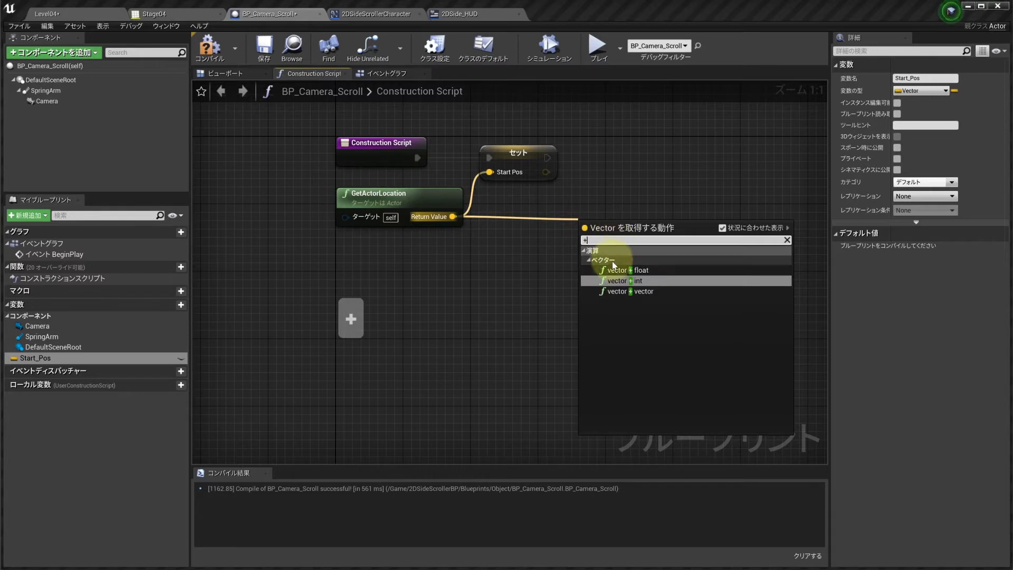
{"action": "left_click", "coordinate": [622, 292]}
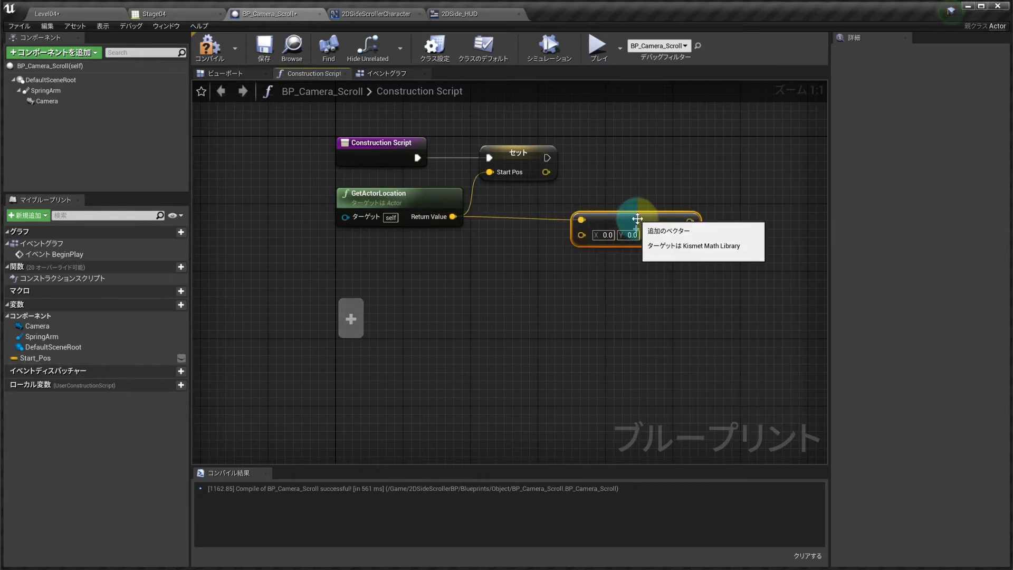
Step: Promote the second input of the vector addition to a variable named Goal_Edit, placing its node below the Return Value connection
{"action": "right_click", "coordinate": [580, 236]}
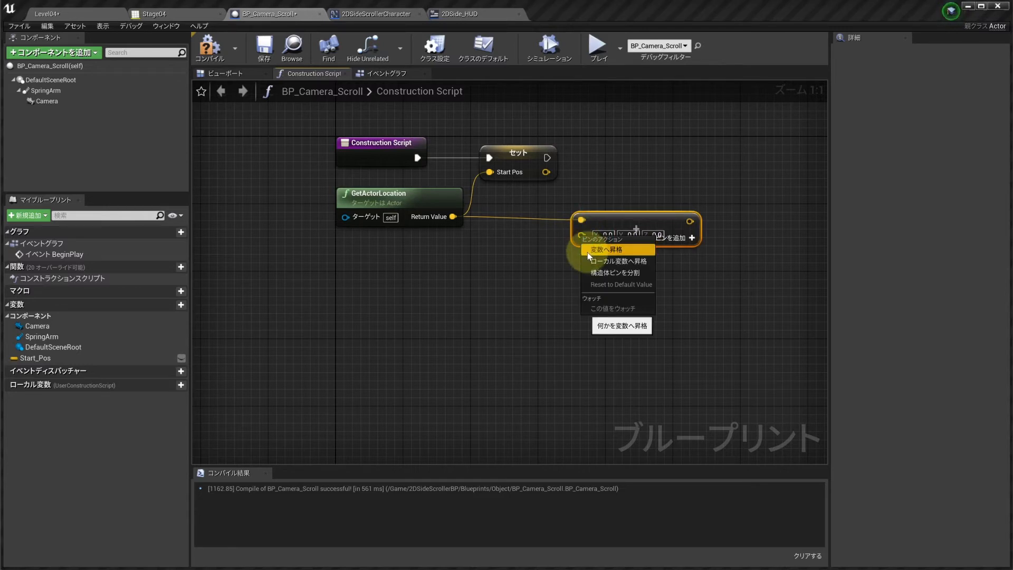
{"action": "left_click", "coordinate": [588, 253]}
{"action": "left_click_drag", "start_coordinate": [490, 223], "coordinate": [488, 260]}
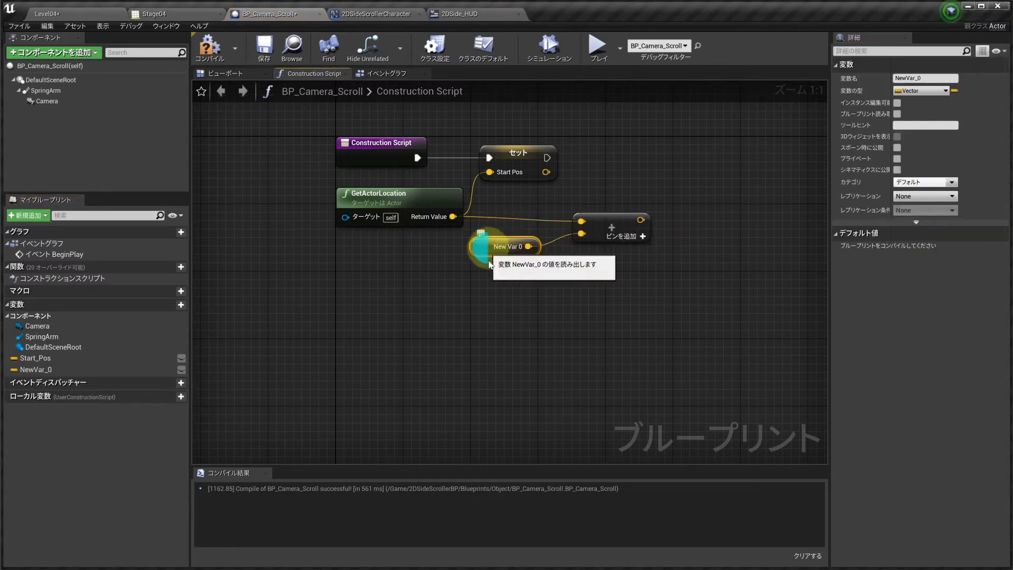
{"action": "double_click", "coordinate": [36, 369]}
{"action": "type", "text": "Goal"}
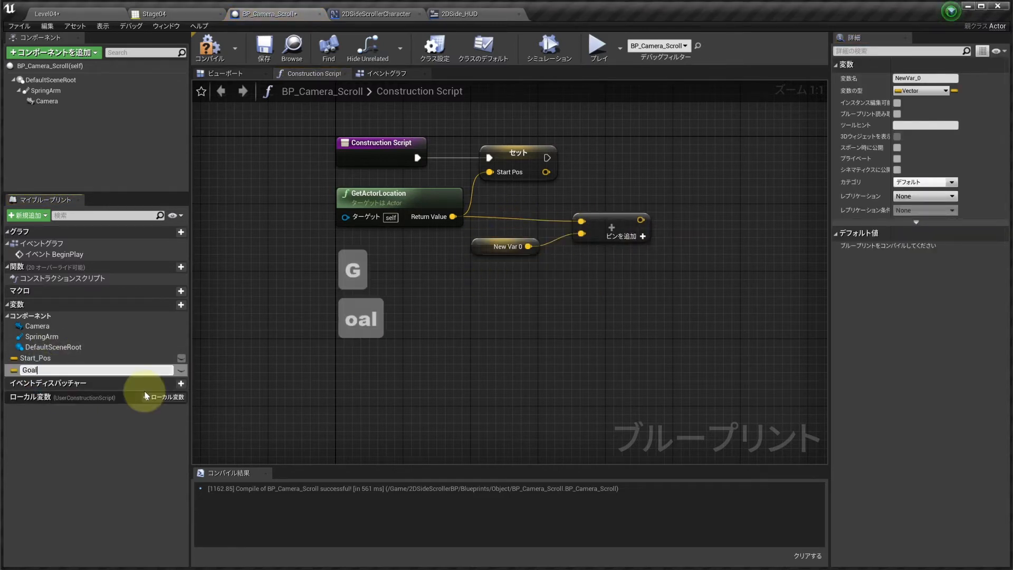
{"action": "type", "text": "_Edi"}
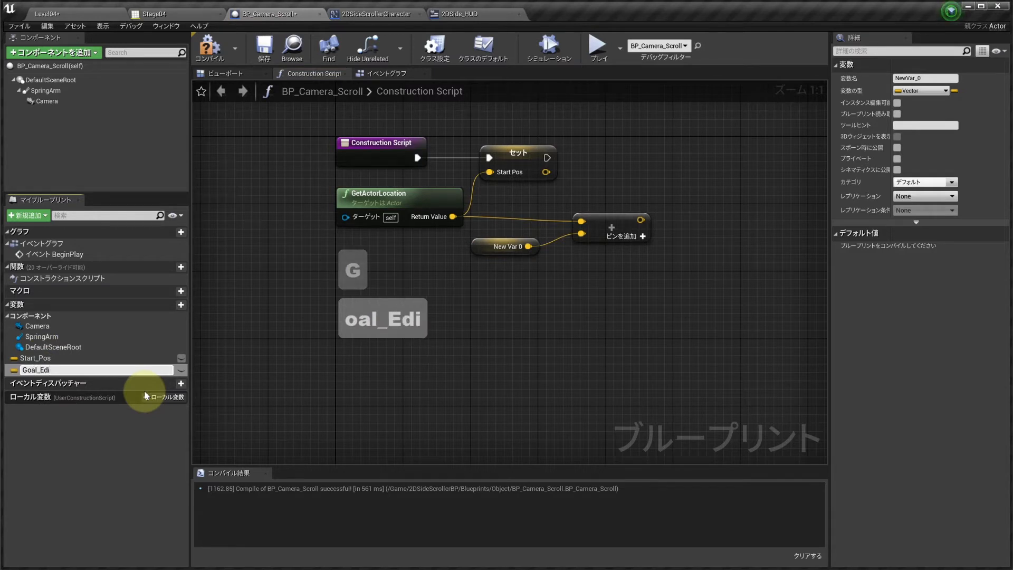
{"action": "type", "text": "t"}
{"action": "key", "text": "Return"}
Step: Make the Goal_Edit variable instance editable and enable its 3D widget display
{"action": "right_click_drag", "start_coordinate": [317, 452], "coordinate": [257, 448]}
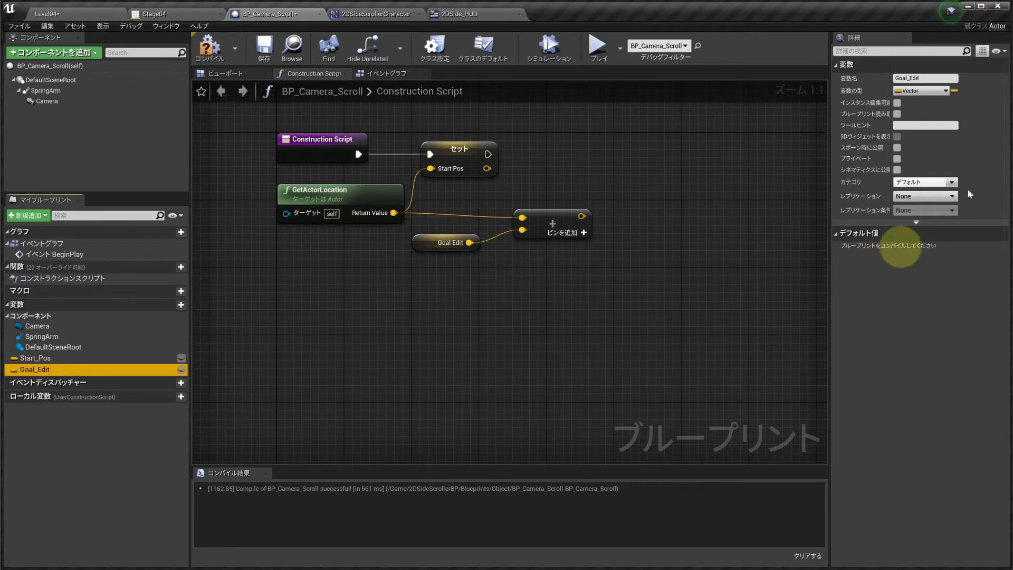
{"action": "left_click_drag", "start_coordinate": [830, 106], "coordinate": [653, 113]}
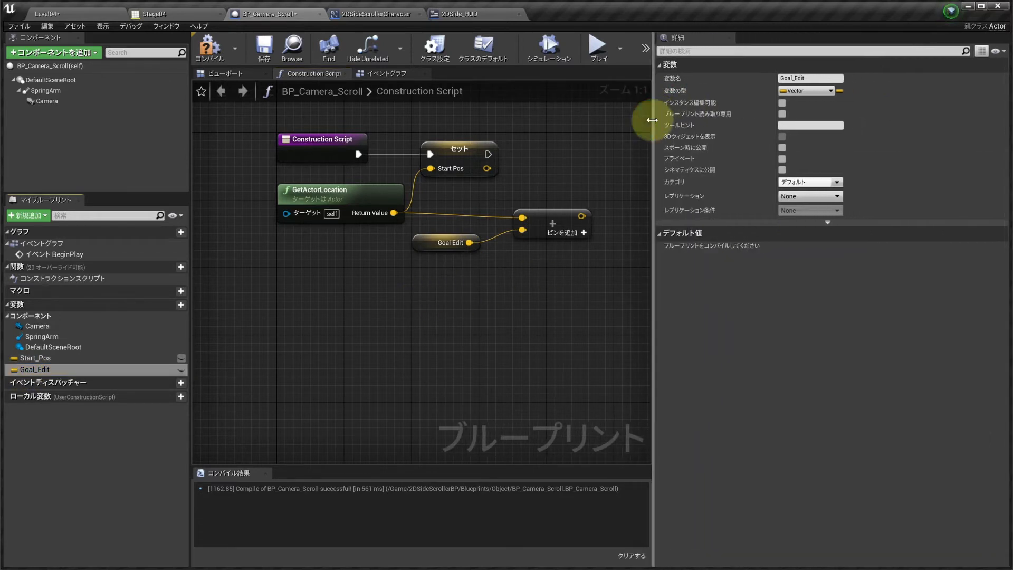
{"action": "left_click", "coordinate": [782, 103]}
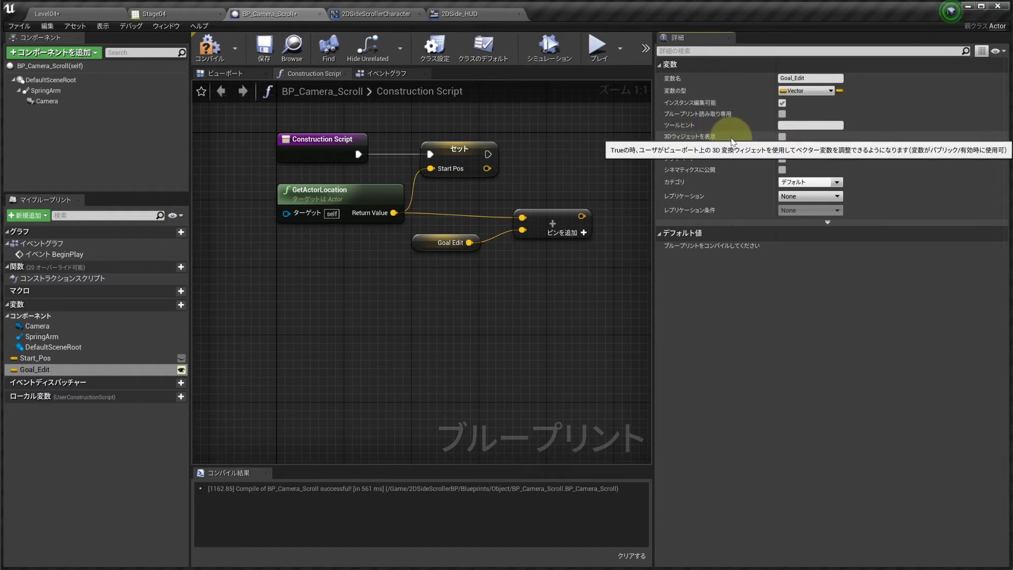
{"action": "left_click", "coordinate": [781, 136]}
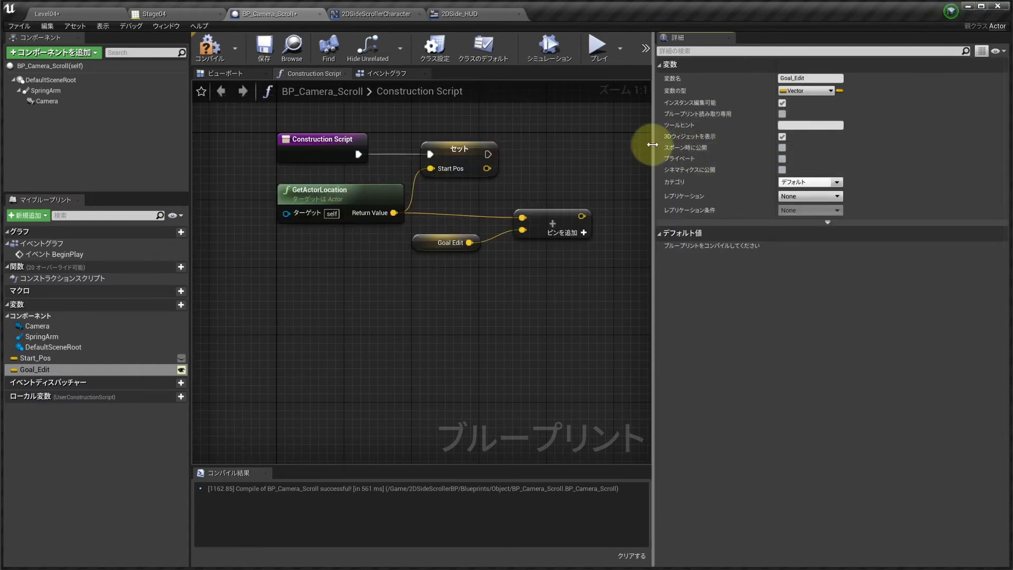
{"action": "left_click_drag", "start_coordinate": [654, 141], "coordinate": [766, 144]}
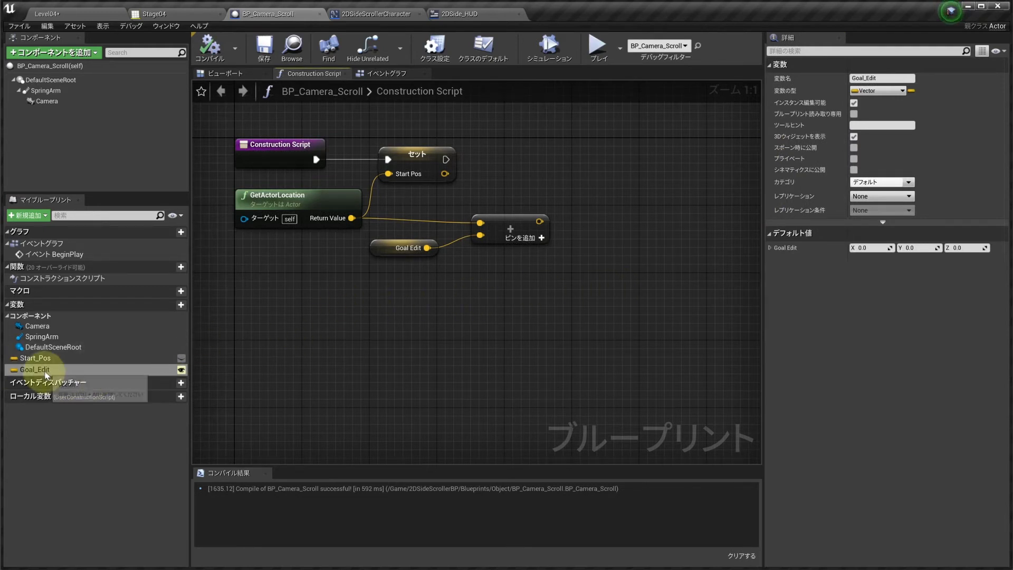
Step: Promote the vector addition's result to a new variable, connect its Set node after the Start Pos Set node, and tidy the nodes
{"action": "right_click_drag", "start_coordinate": [618, 272], "coordinate": [568, 274]}
{"action": "right_click", "coordinate": [487, 223]}
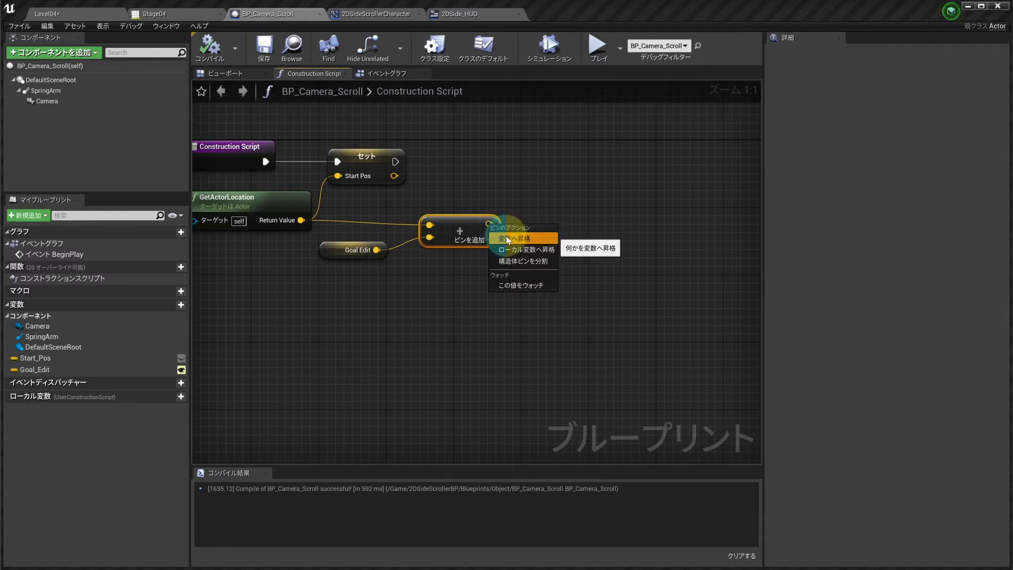
{"action": "left_click", "coordinate": [508, 239]}
{"action": "left_click_drag", "start_coordinate": [659, 228], "coordinate": [525, 171]}
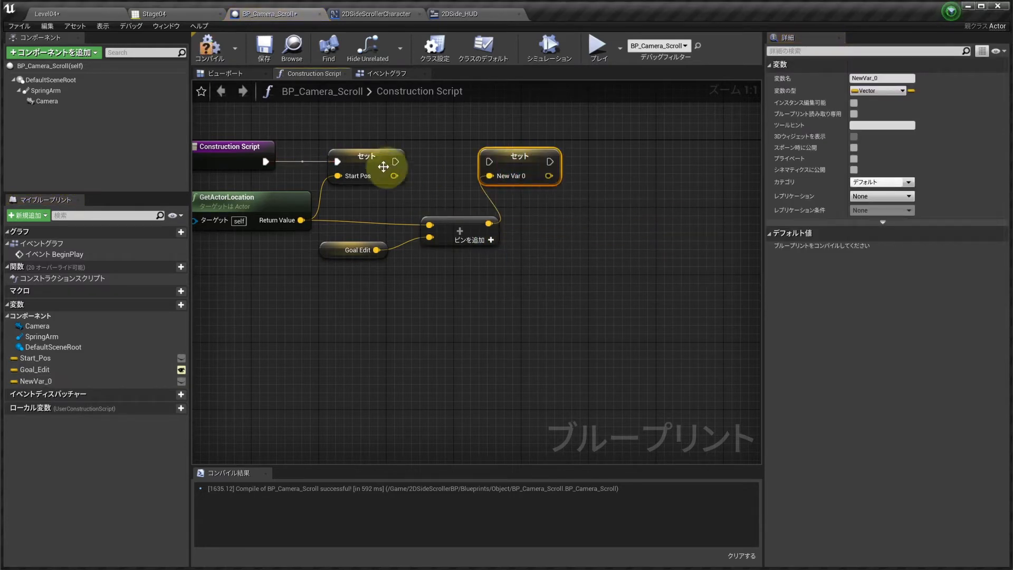
{"action": "left_click_drag", "start_coordinate": [396, 161], "coordinate": [517, 165]}
{"action": "left_click_drag", "start_coordinate": [458, 232], "coordinate": [425, 224]}
{"action": "right_click_drag", "start_coordinate": [308, 219], "coordinate": [339, 219]}
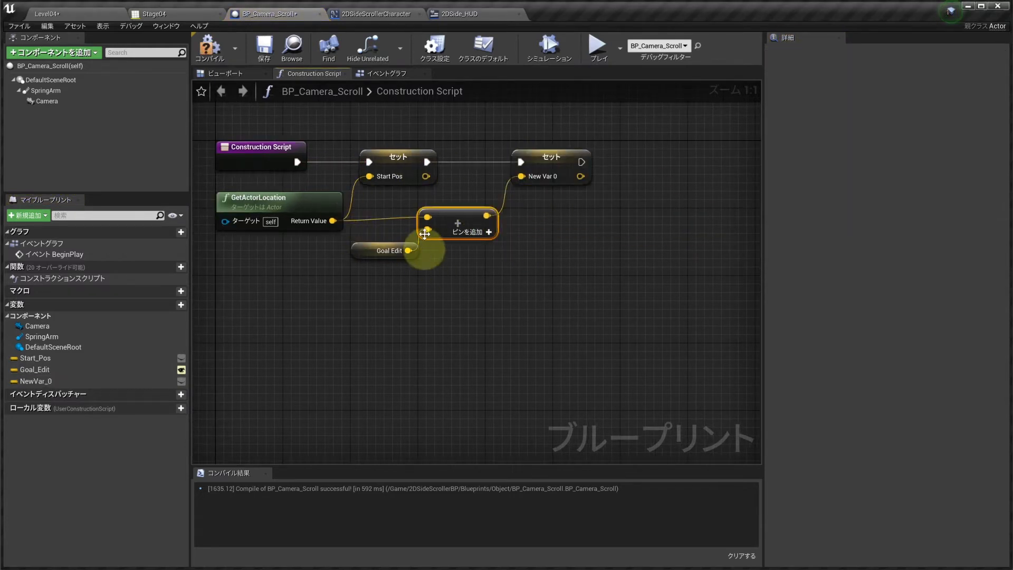
{"action": "left_click_drag", "start_coordinate": [373, 248], "coordinate": [348, 240]}
Step: Rename the variable that stores the vector addition's result as Goal_Pos
{"action": "left_click", "coordinate": [544, 162]}
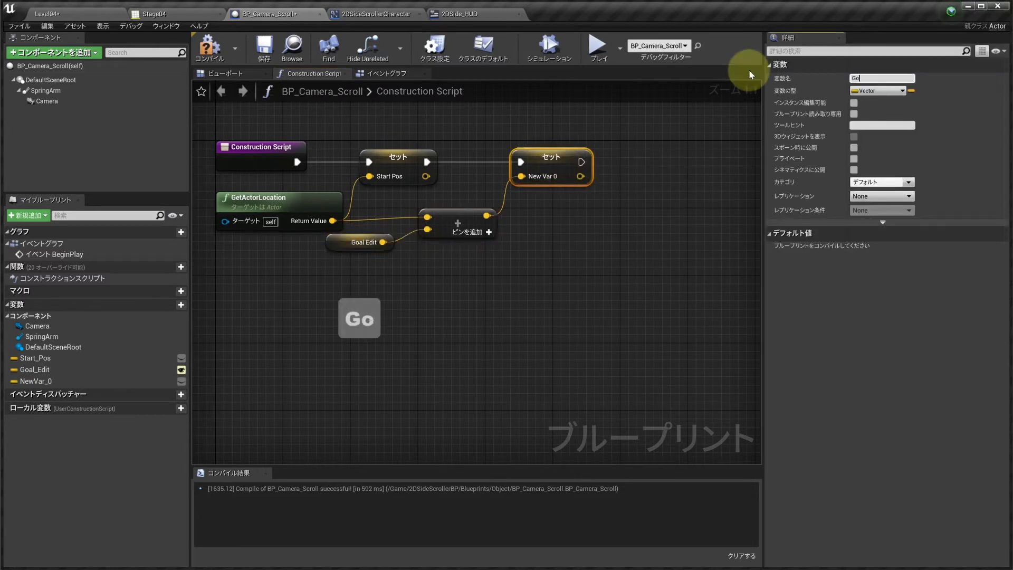
{"action": "type", "text": "Goal_Po"}
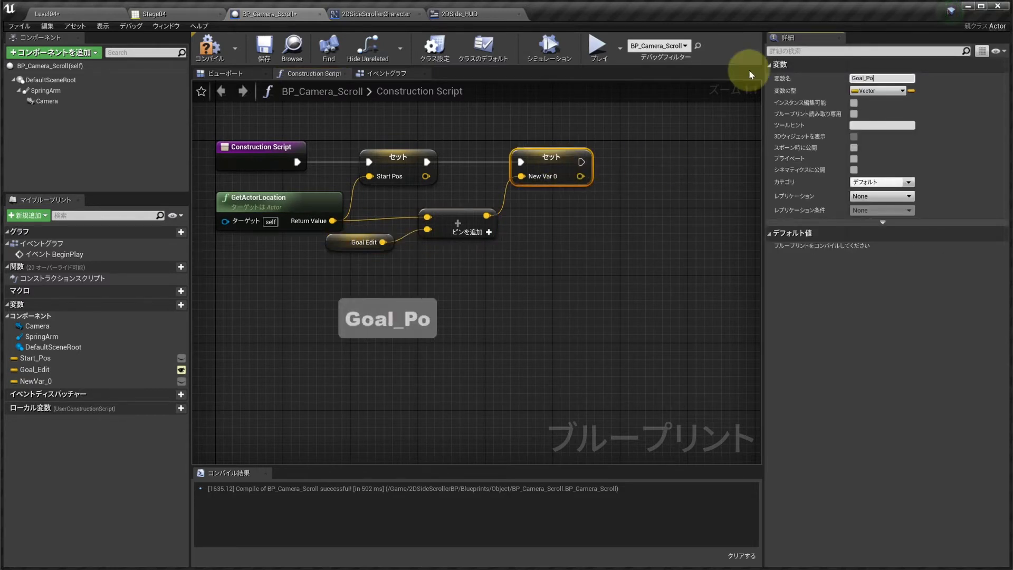
{"action": "type", "text": "s"}
{"action": "key", "text": "Return"}
{"action": "right_click_drag", "start_coordinate": [463, 241], "coordinate": [520, 231]}
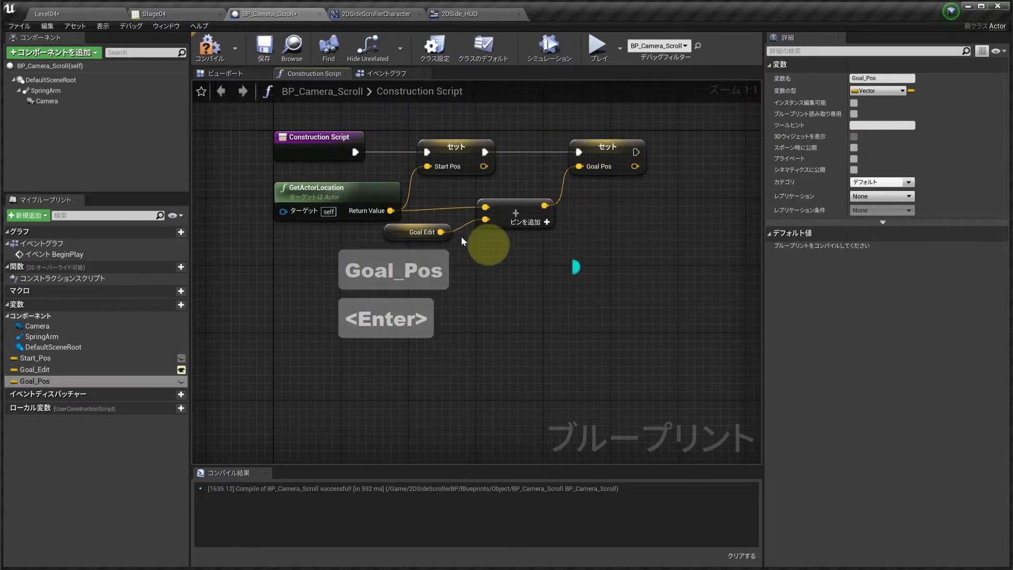
Step: Check the Goal_Edit variable's details and compile the blueprint
{"action": "left_click", "coordinate": [406, 232]}
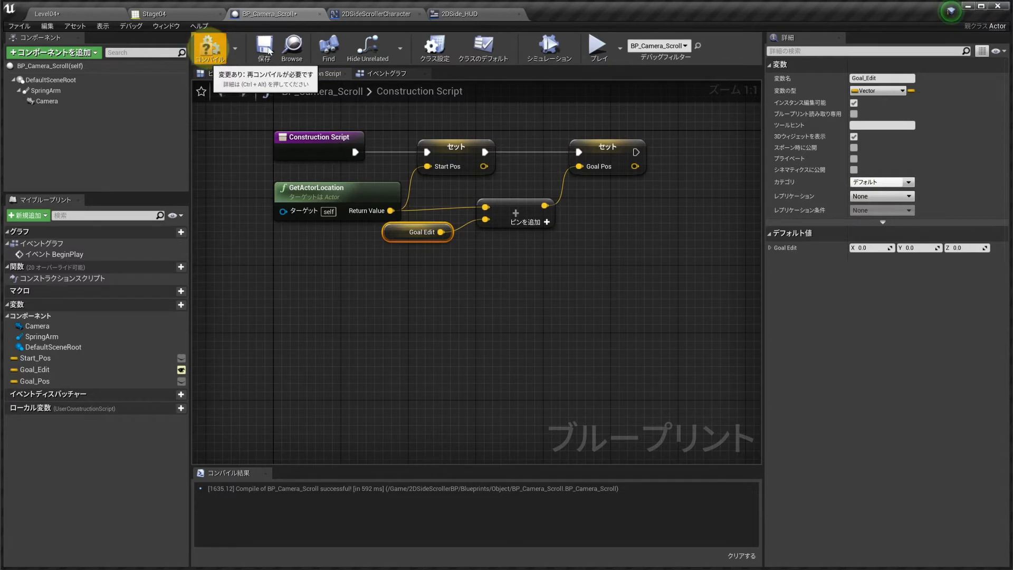
{"action": "left_click", "coordinate": [210, 46]}
{"action": "left_click", "coordinate": [427, 124]}
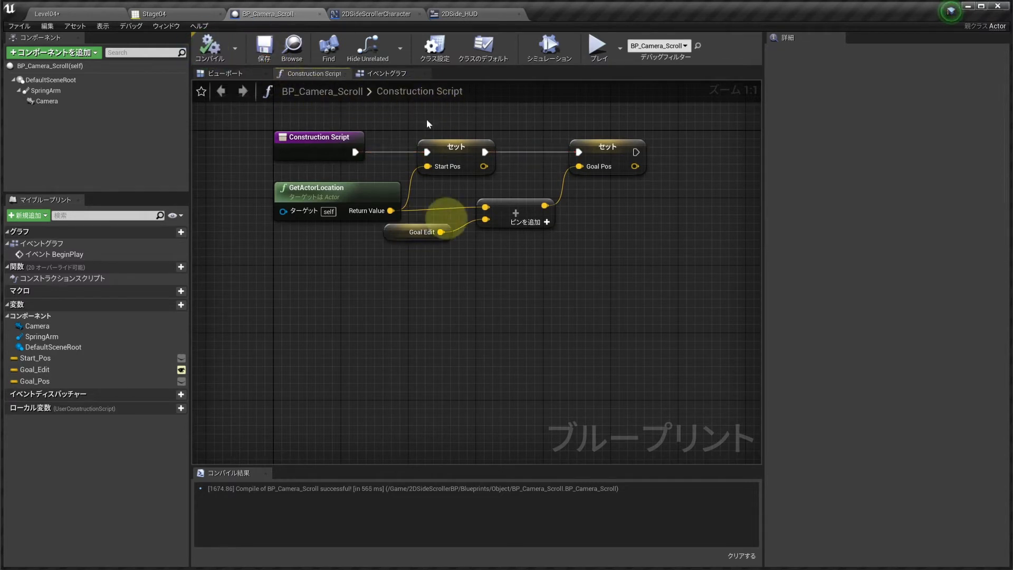
Step: Rearrange the Goal Edit, vector addition and Goal Pos Set nodes into a more compact layout
{"action": "left_click_drag", "start_coordinate": [411, 232], "coordinate": [365, 254]}
{"action": "left_click_drag", "start_coordinate": [520, 214], "coordinate": [469, 231]}
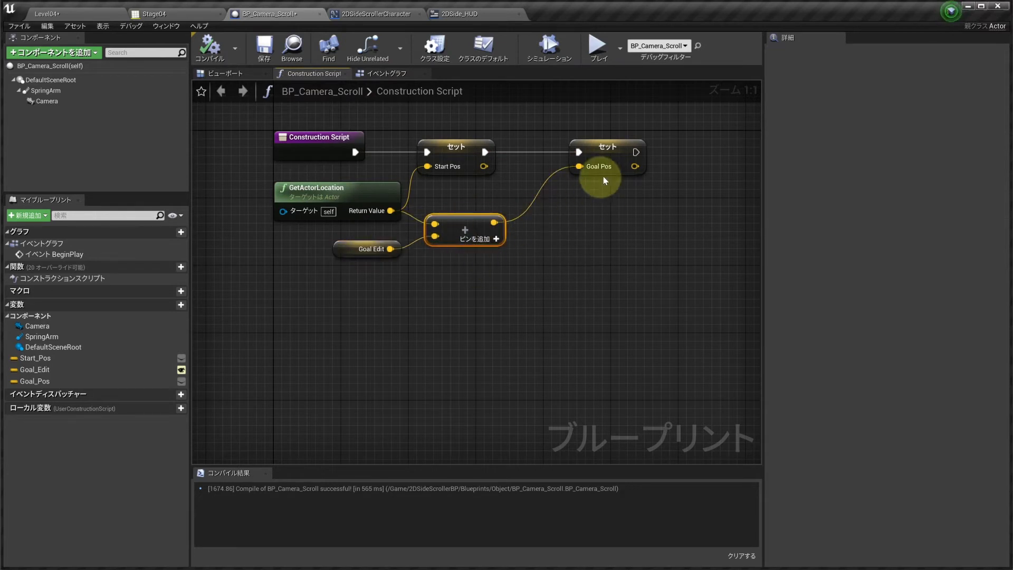
{"action": "left_click_drag", "start_coordinate": [605, 181], "coordinate": [561, 181]}
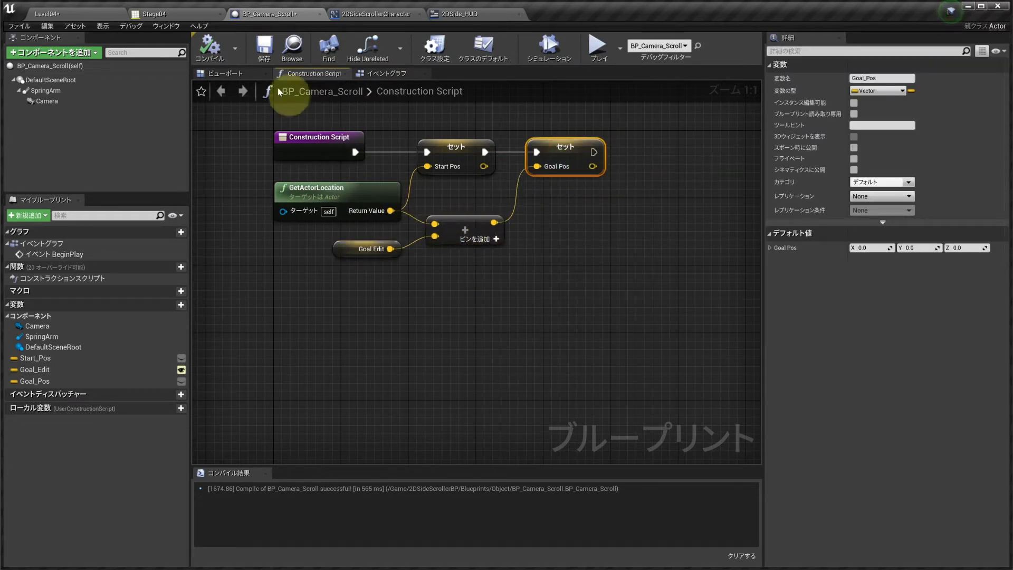
Step: Add a Delay node to the event graph and connect it after Set View Target with Blend
{"action": "left_click", "coordinate": [369, 73]}
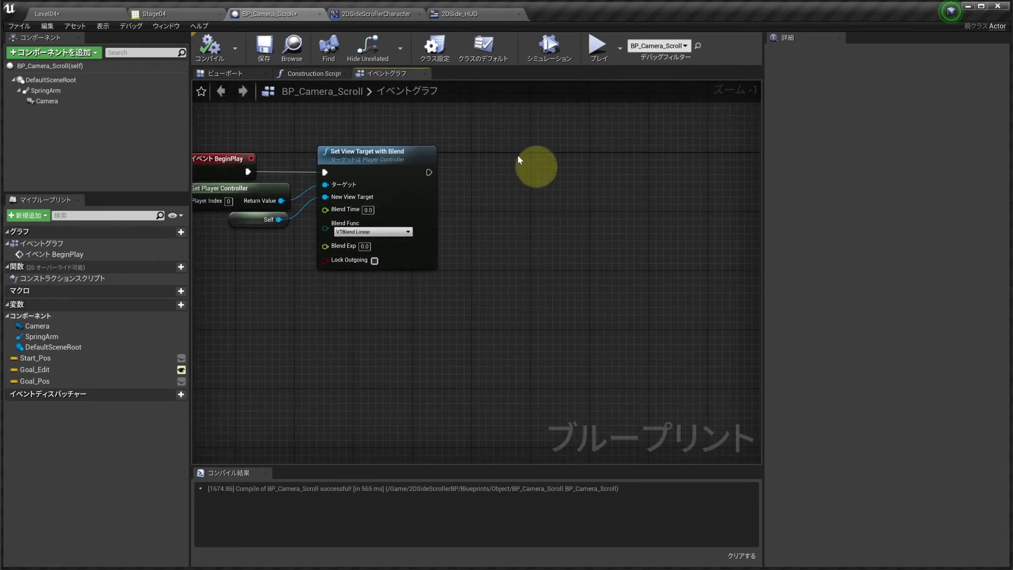
{"action": "right_click_drag", "start_coordinate": [519, 160], "coordinate": [503, 183]}
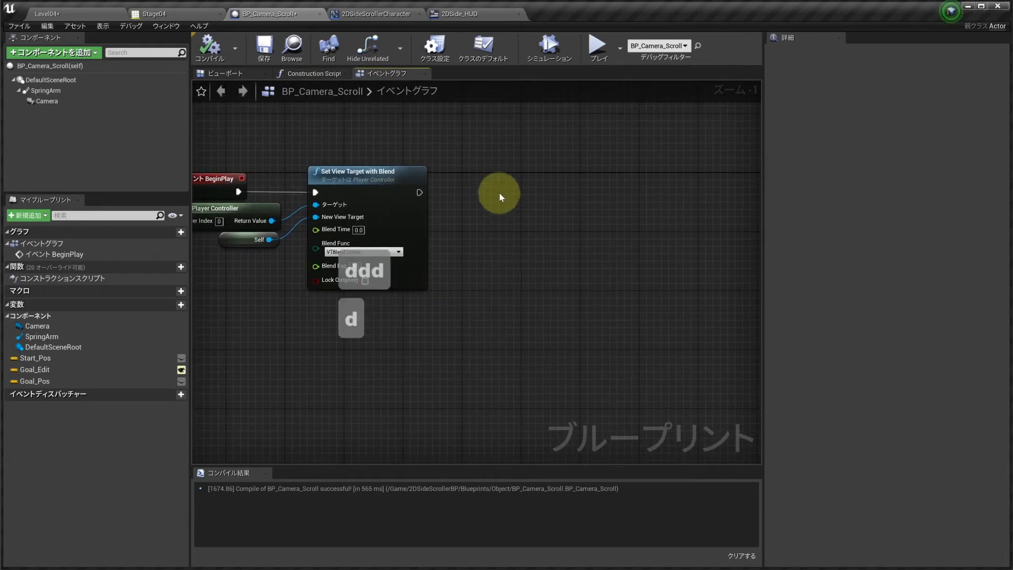
{"action": "left_click", "coordinate": [499, 195]}
{"action": "left_click_drag", "start_coordinate": [536, 200], "coordinate": [500, 180]}
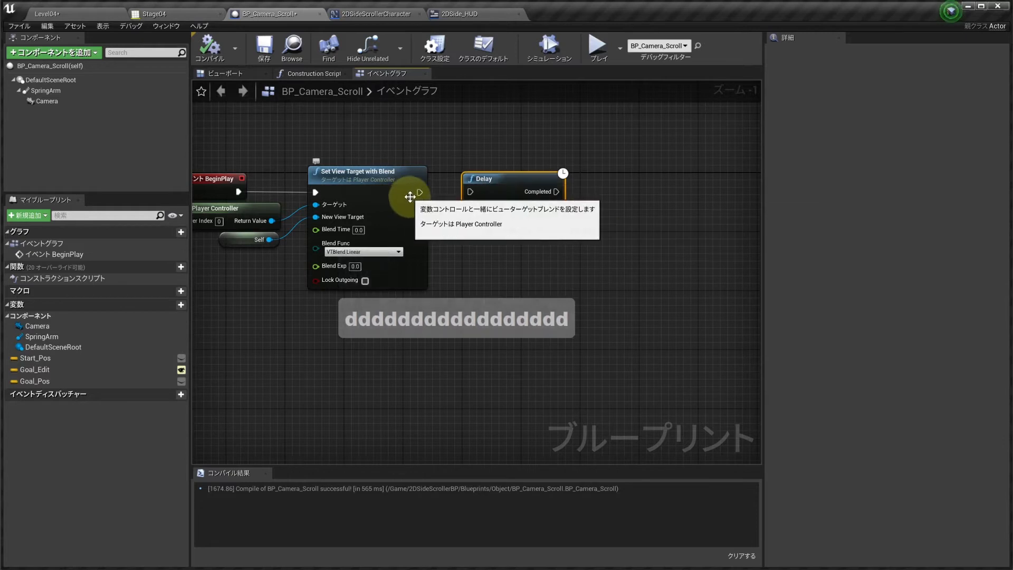
{"action": "left_click_drag", "start_coordinate": [420, 192], "coordinate": [470, 192]}
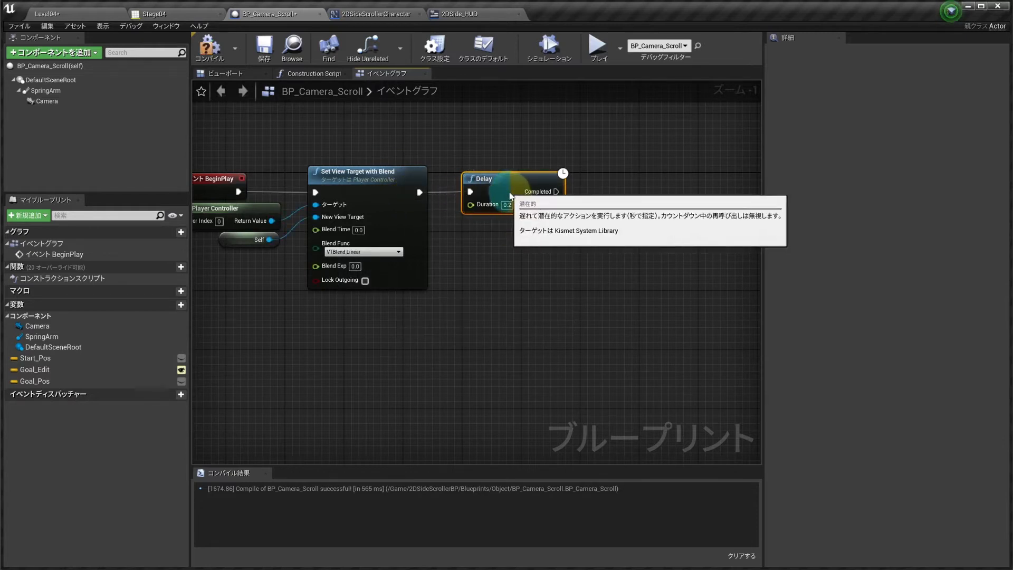
Step: Set the Delay node's Duration to 3.0 seconds
{"action": "left_click", "coordinate": [532, 242]}
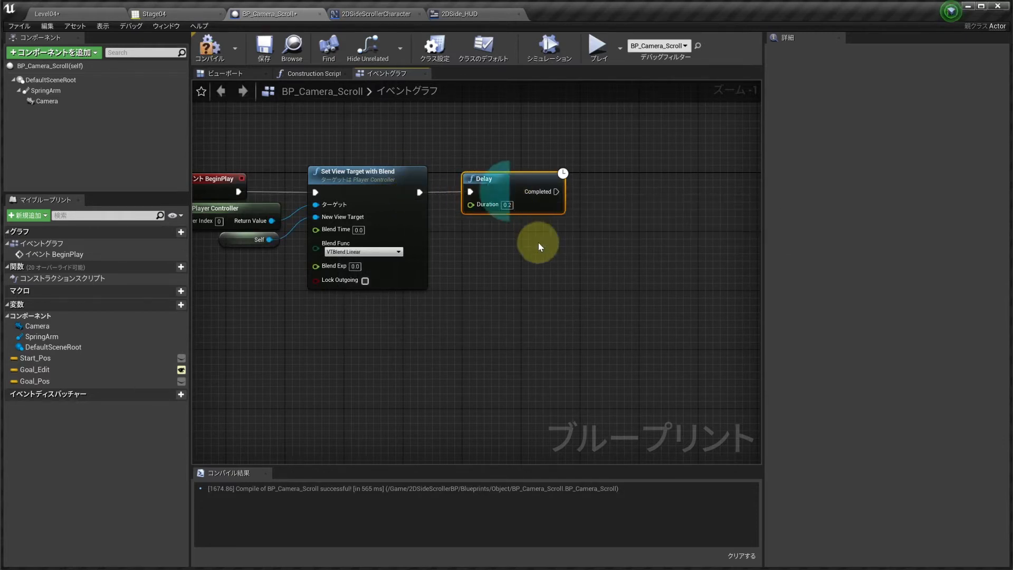
{"action": "left_click", "coordinate": [507, 205]}
{"action": "key", "text": "Delete"}
{"action": "key", "text": "Delete"}
{"action": "key", "text": "Delete"}
{"action": "type", "text": "3"}
{"action": "key", "text": "Return"}
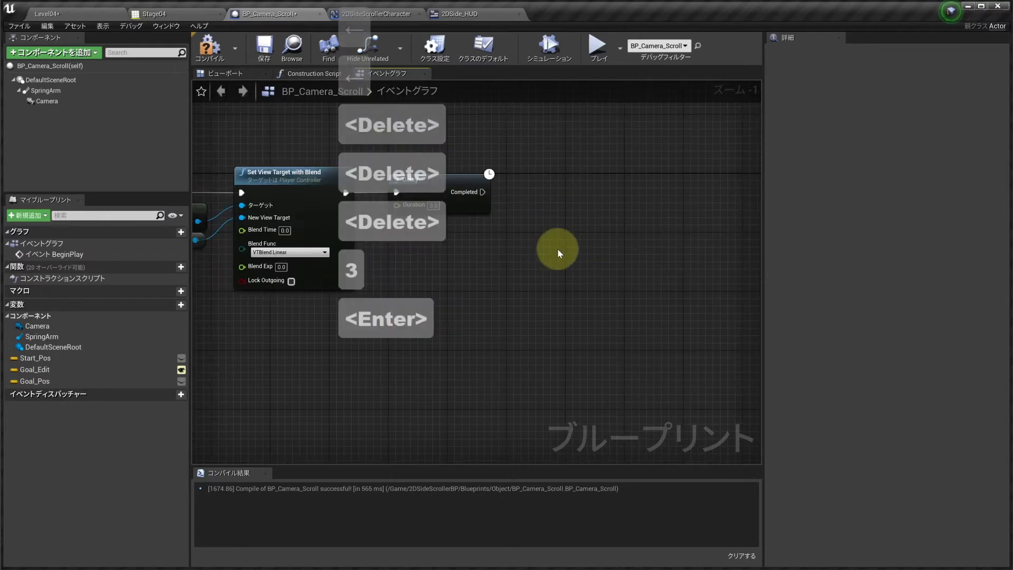
Step: Add a timeline node played from the Delay's Completed output and name it Timeline_Camera
{"action": "right_click_drag", "start_coordinate": [576, 274], "coordinate": [543, 237]}
{"action": "left_click_drag", "start_coordinate": [422, 186], "coordinate": [500, 184]}
{"action": "type", "text": "time"}
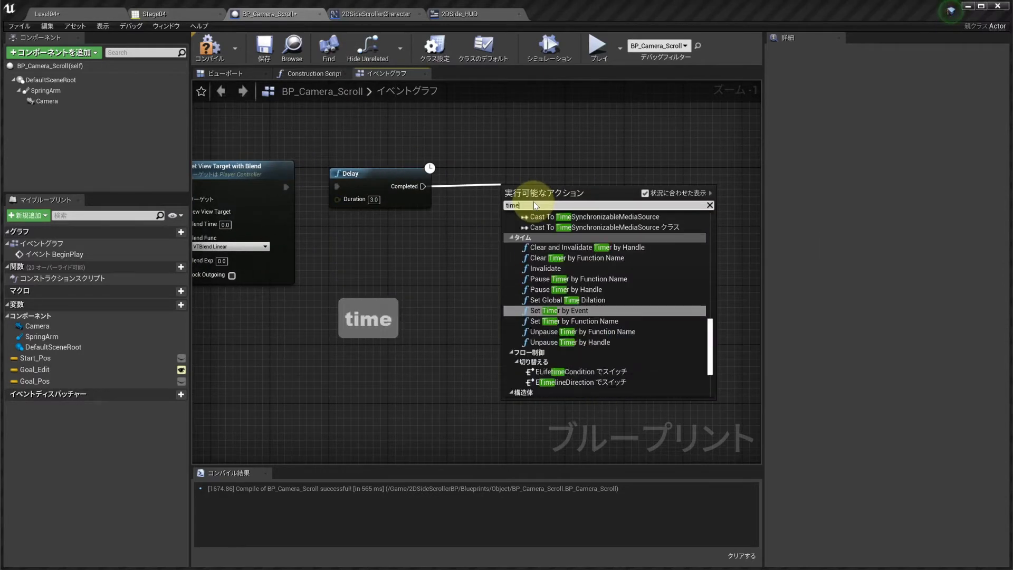
{"action": "type", "text": "line"}
{"action": "left_click", "coordinate": [520, 305]}
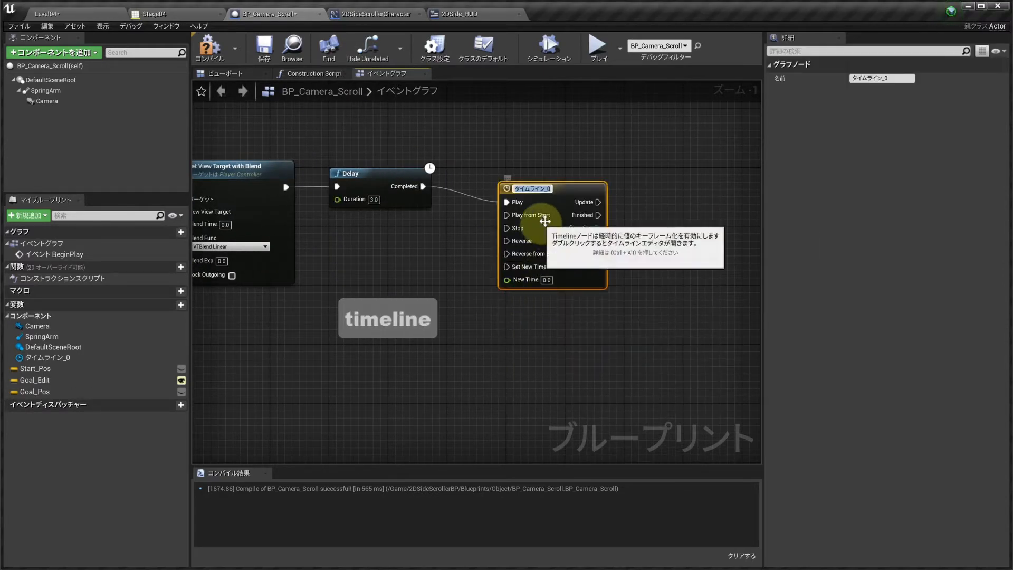
{"action": "type", "text": "Ti"}
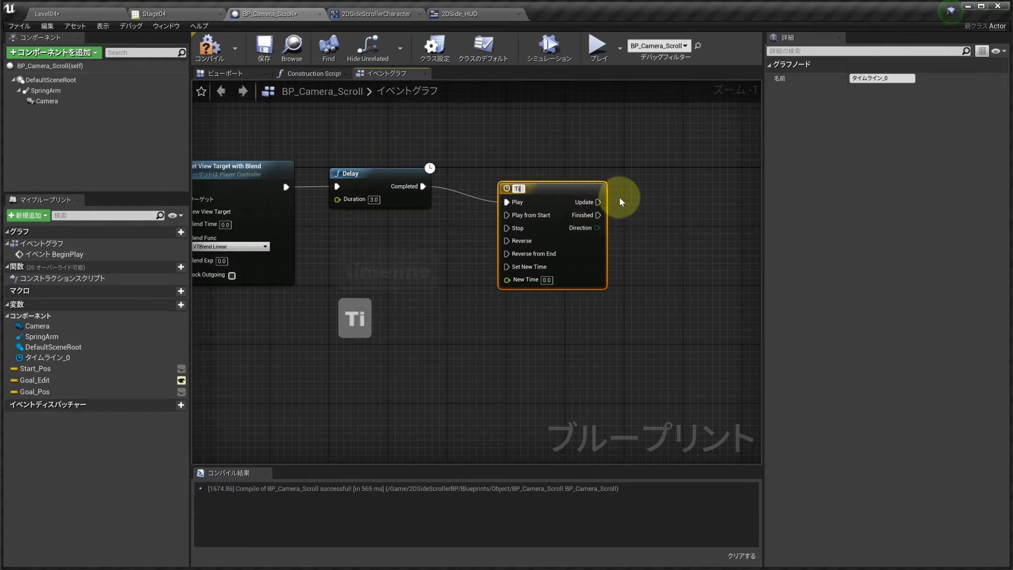
{"action": "type", "text": "meline_Camera"}
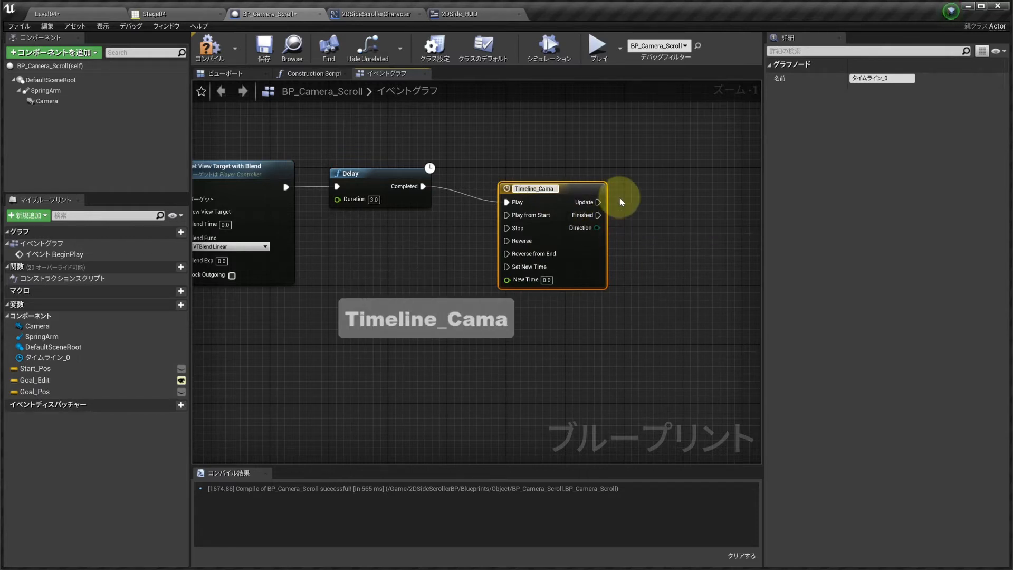
{"action": "key", "text": "BackSpace"}
{"action": "type", "text": "era"}
{"action": "key", "text": "Return"}
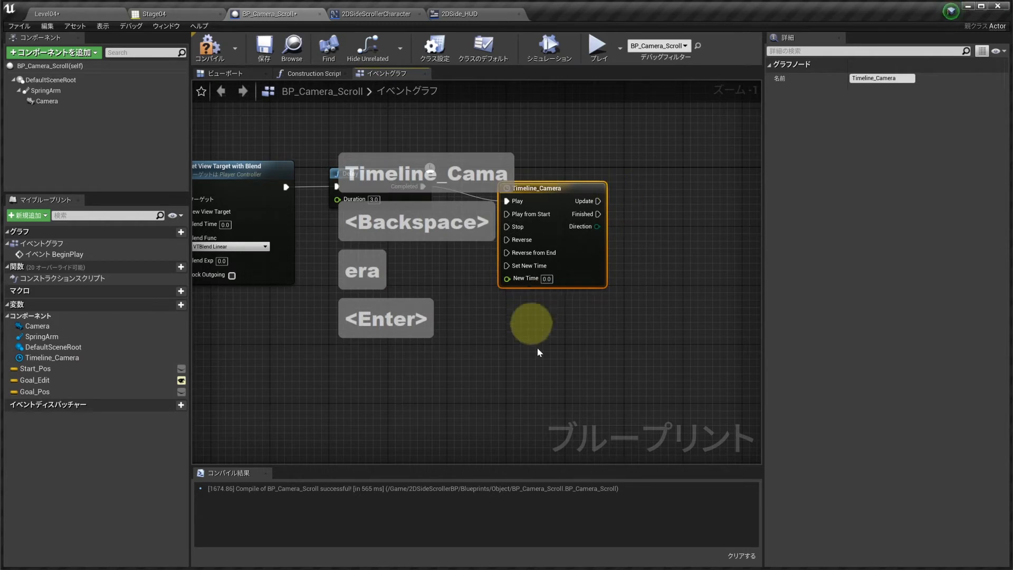
Step: Open Timeline_Camera for editing and add a float track named Alpha
{"action": "double_click", "coordinate": [533, 188]}
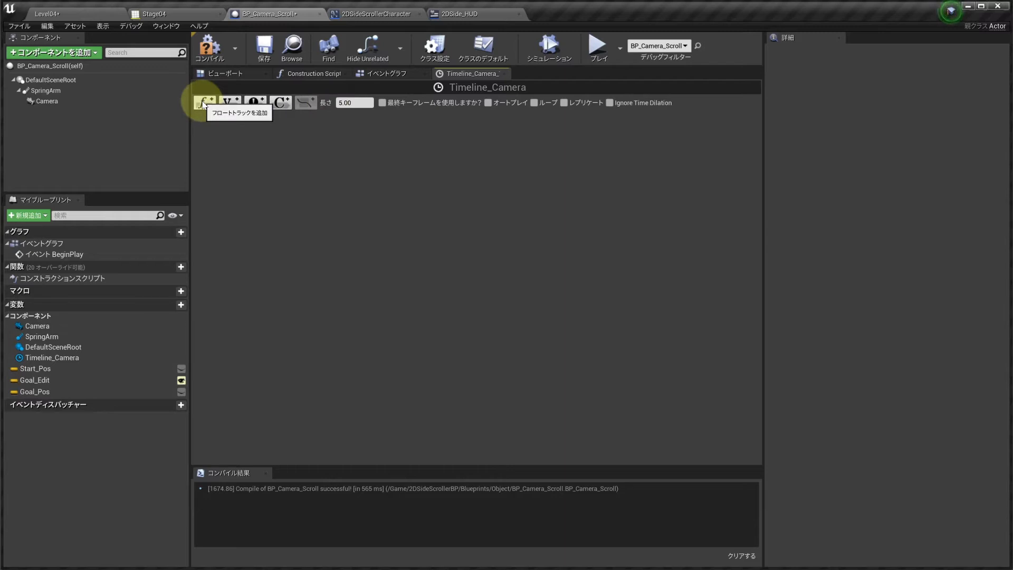
{"action": "left_click", "coordinate": [203, 103]}
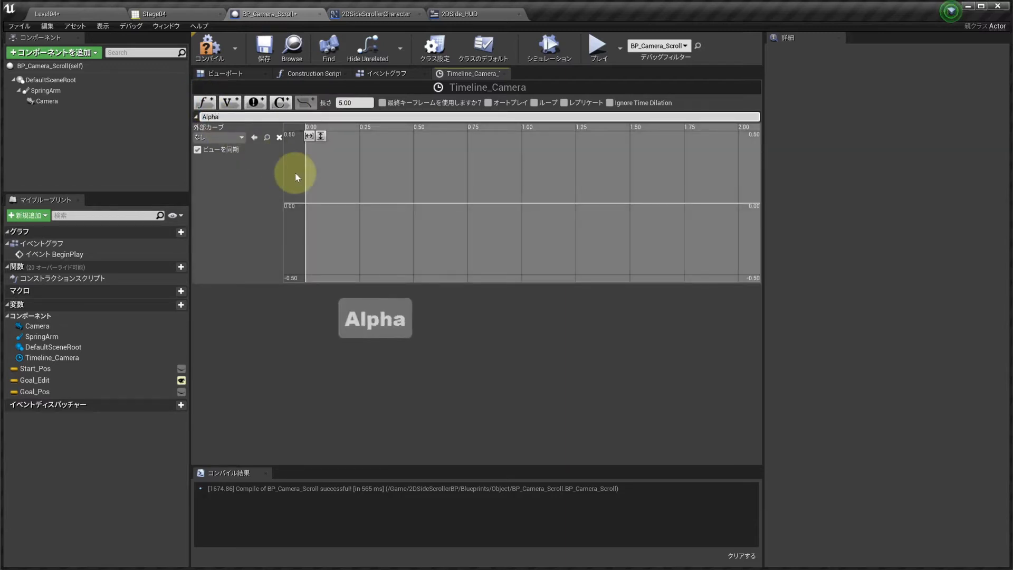
{"action": "key", "text": "Return"}
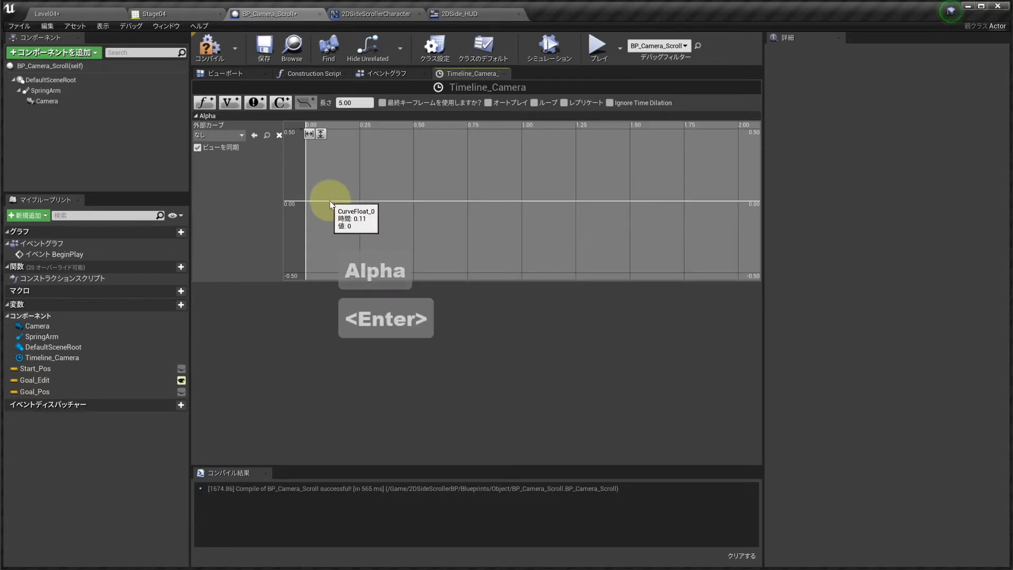
Step: Add two keys to the Alpha track's curve, one near the start and one further along
{"action": "left_click", "coordinate": [330, 204]}
{"action": "left_click", "coordinate": [445, 201], "text": "shift"}
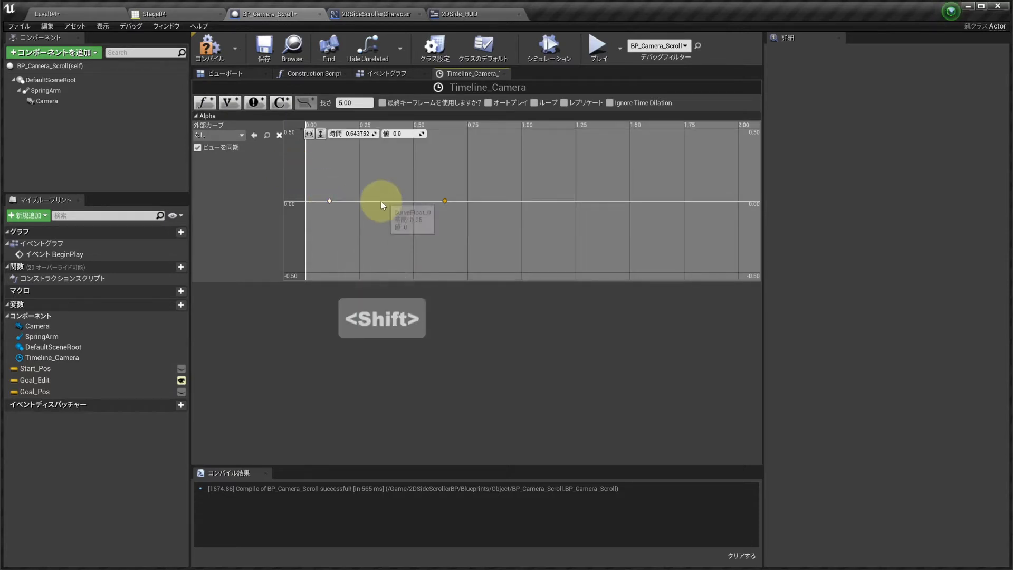
{"action": "right_click", "coordinate": [383, 205]}
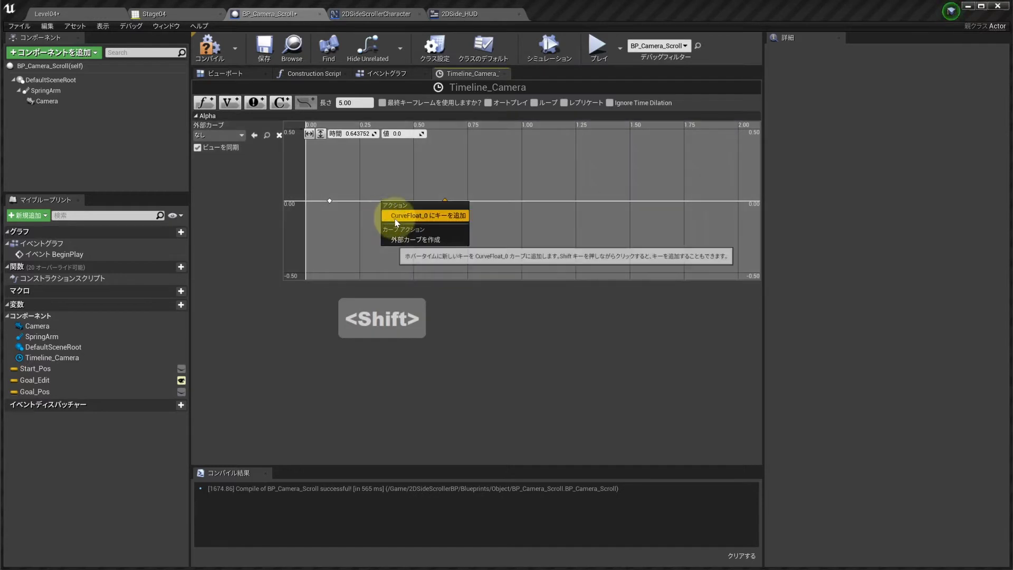
{"action": "left_click", "coordinate": [344, 187]}
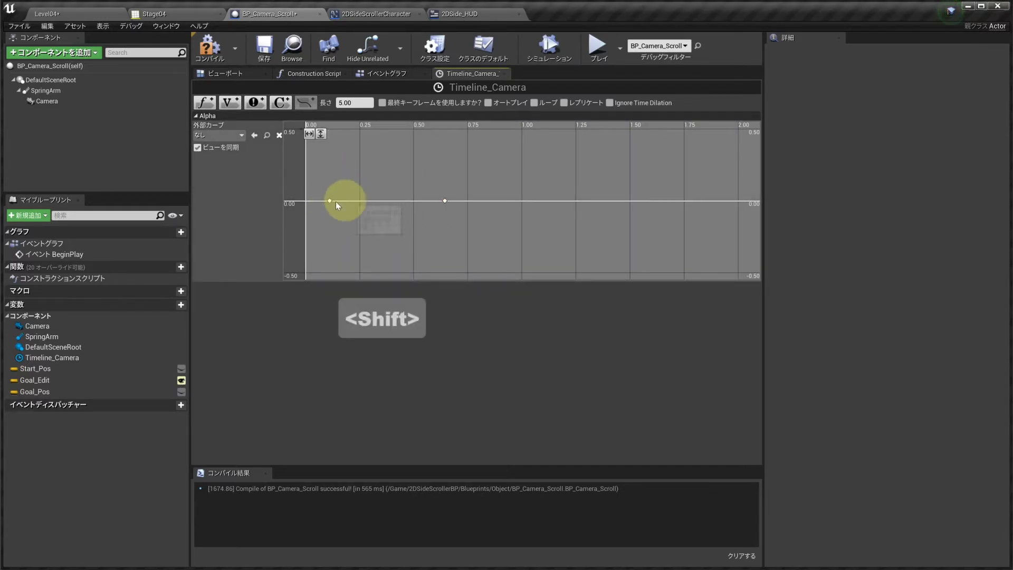
Step: Set the time of the Alpha curve's first key to 0
{"action": "left_click", "coordinate": [330, 201], "text": "shift"}
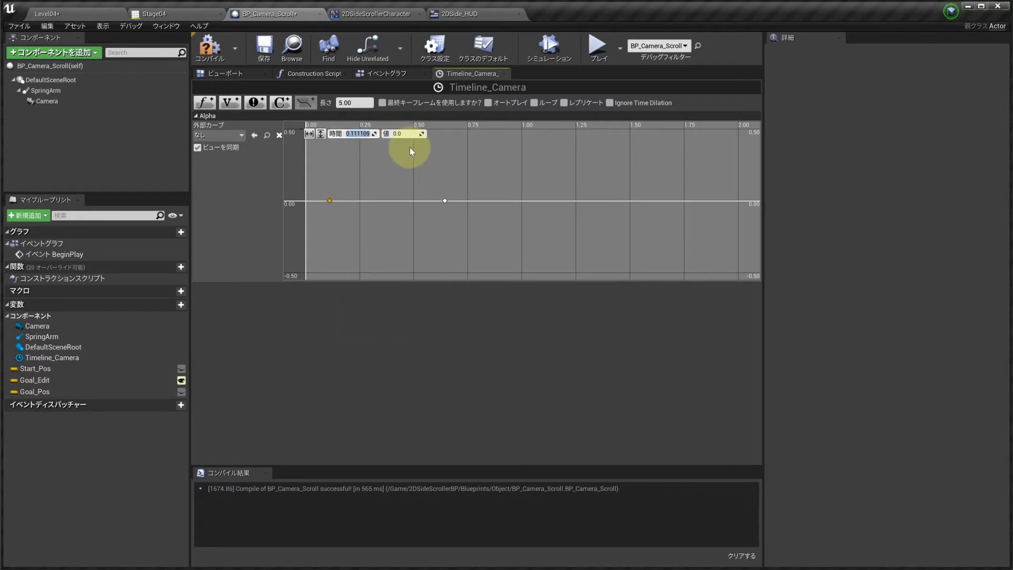
{"action": "type", "text": "0"}
{"action": "key", "text": "Return"}
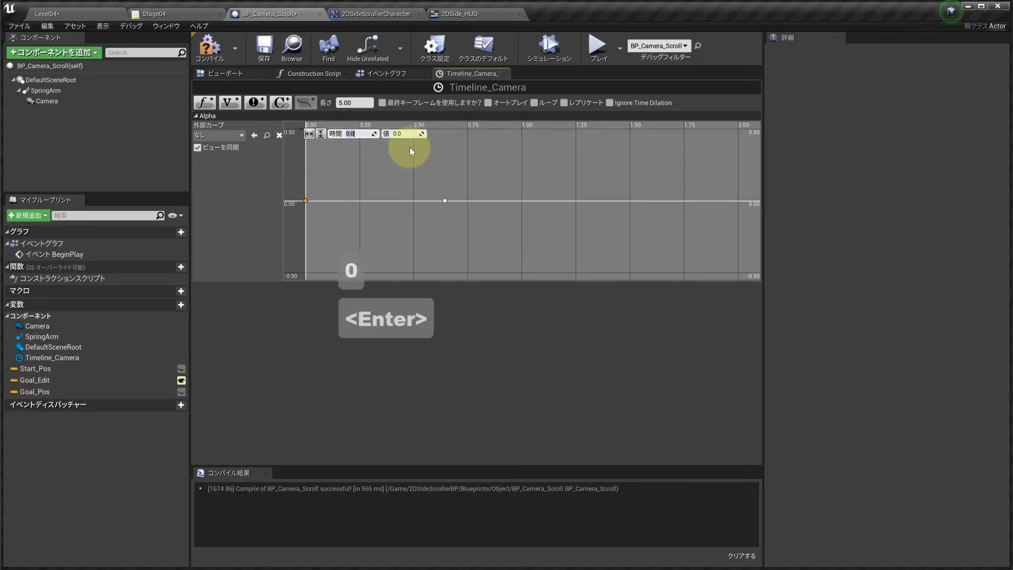
Step: Set the Alpha curve's second key to time 5 and value 1, and compile and save the blueprint
{"action": "left_click", "coordinate": [445, 201], "text": "shift"}
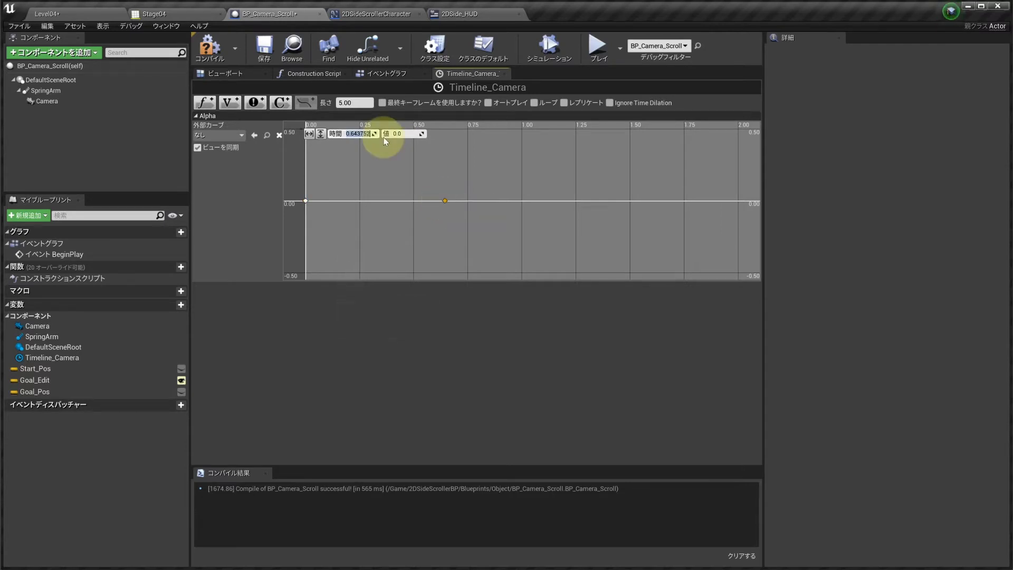
{"action": "type", "text": "5"}
{"action": "key", "text": "Return"}
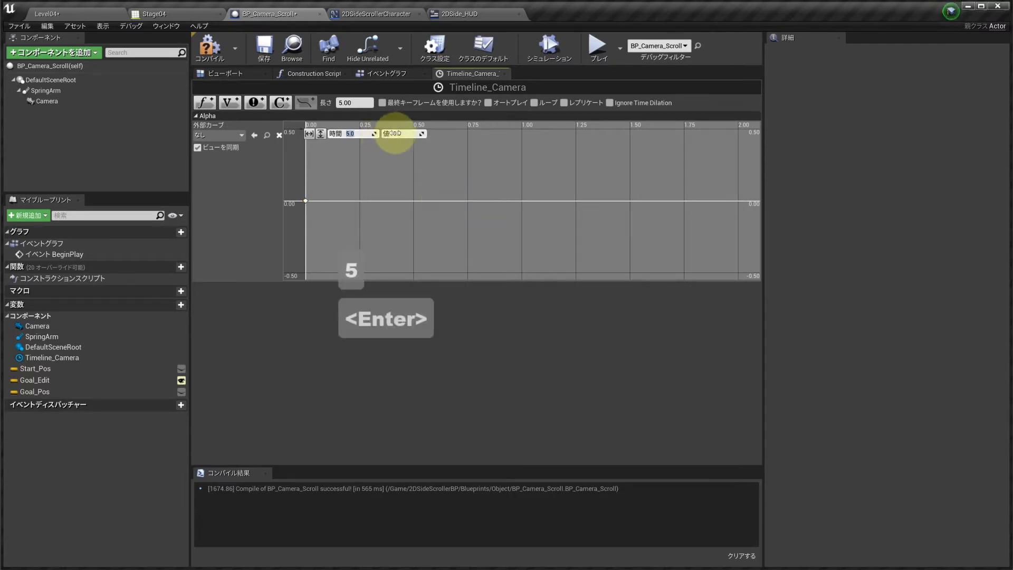
{"action": "type", "text": "1"}
{"action": "key", "text": "Return"}
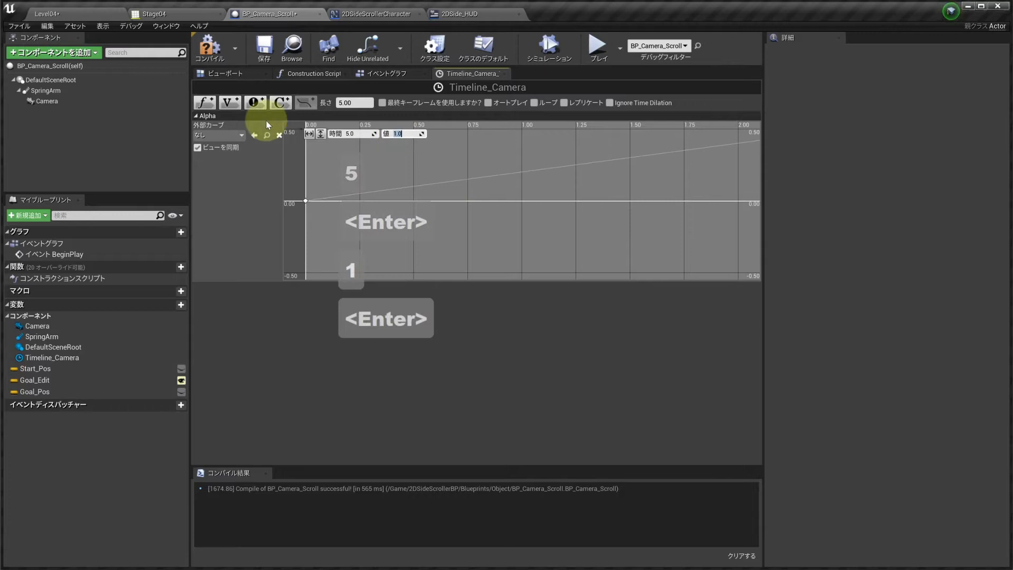
{"action": "left_click", "coordinate": [309, 133]}
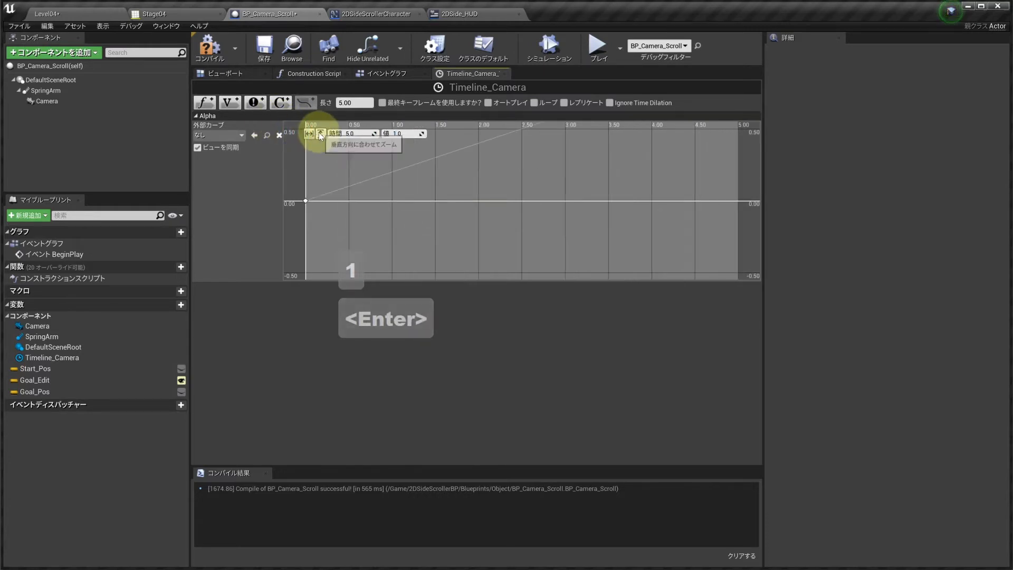
{"action": "left_click", "coordinate": [321, 134]}
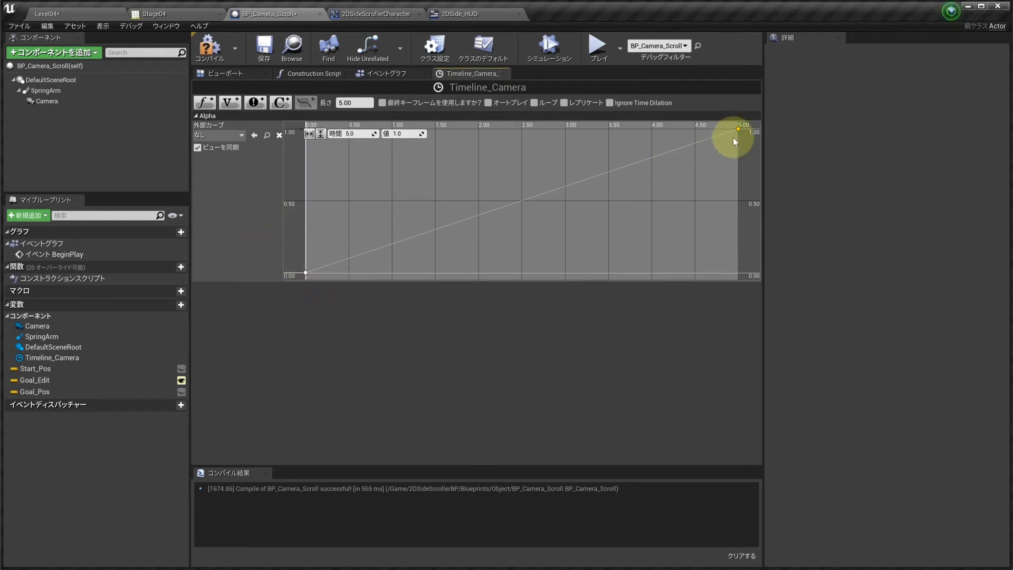
{"action": "left_click", "coordinate": [210, 47]}
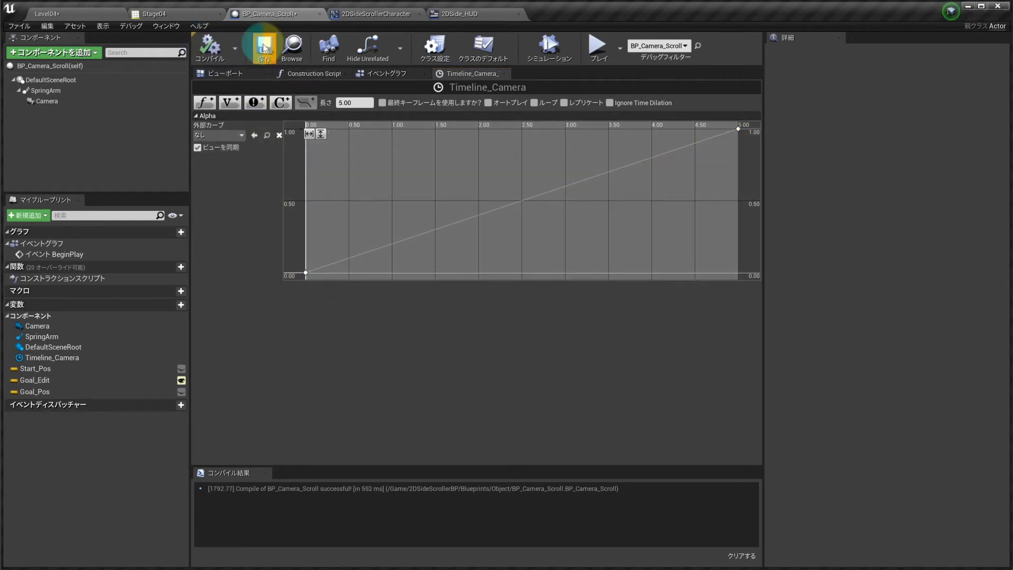
Step: Add a SetActorLocation node to the event graph, executed from Timeline_Camera's Update output
{"action": "left_click", "coordinate": [385, 74]}
{"action": "right_click_drag", "start_coordinate": [561, 187], "coordinate": [425, 190]}
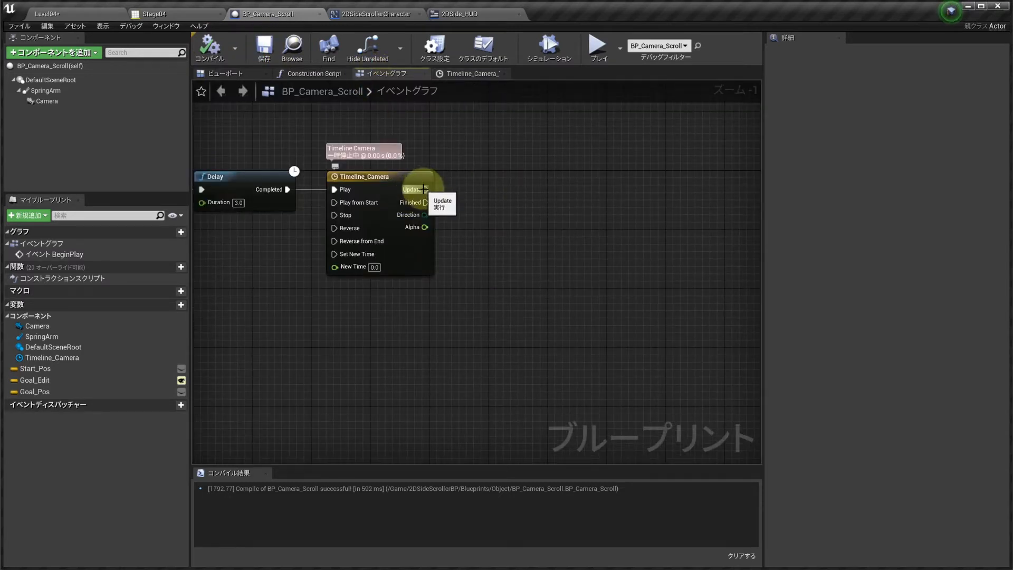
{"action": "left_click_drag", "start_coordinate": [424, 189], "coordinate": [681, 182]}
{"action": "type", "text": "set "}
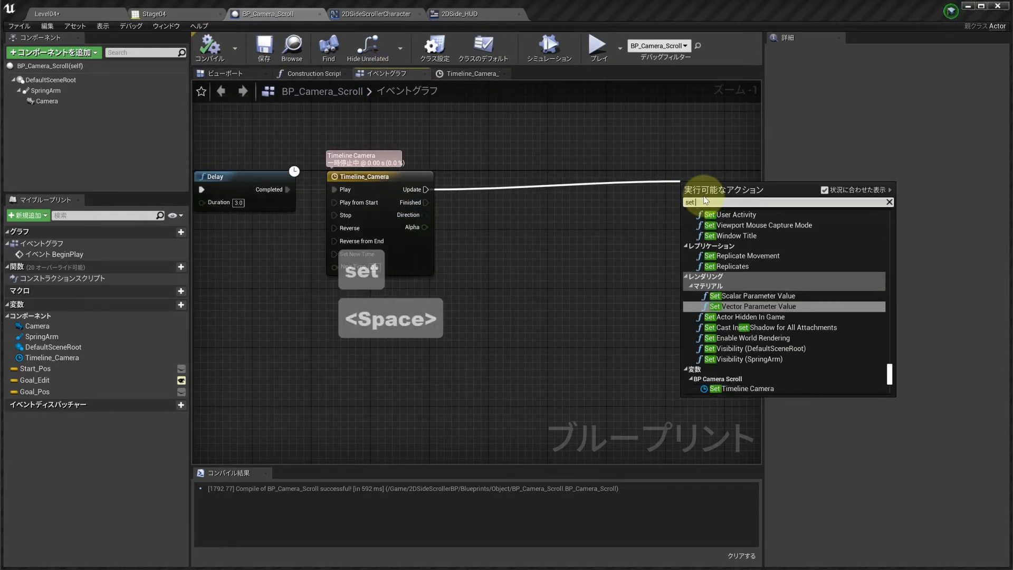
{"action": "type", "text": "actor loca"}
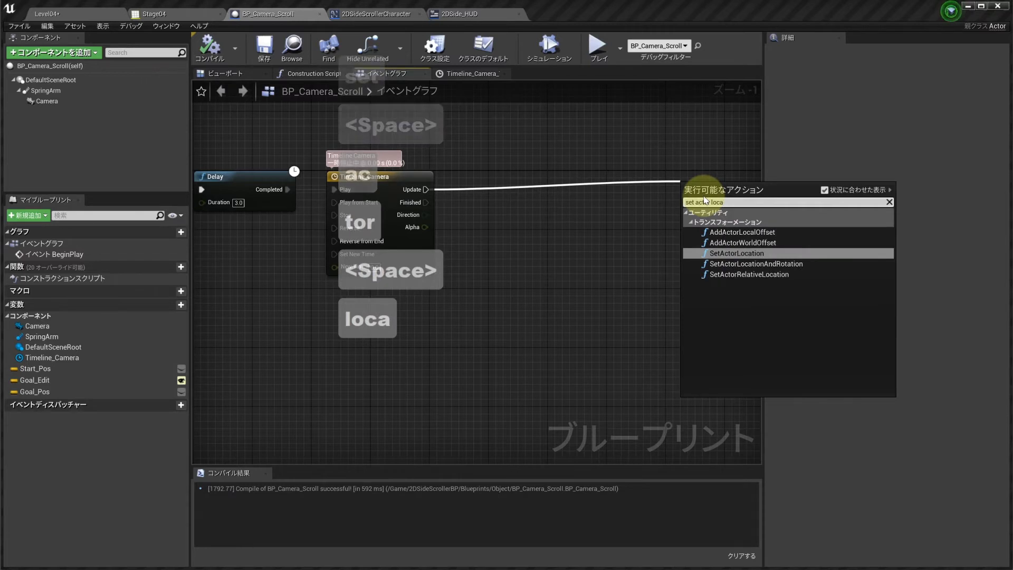
{"action": "key", "text": "Return"}
{"action": "right_click_drag", "start_coordinate": [696, 208], "coordinate": [564, 253]}
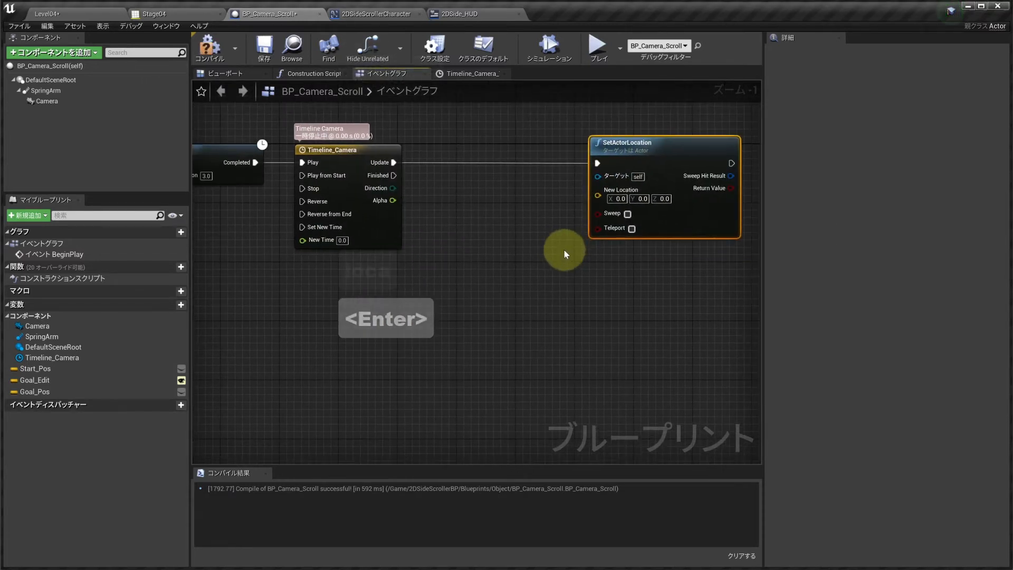
Step: Feed SetActorLocation's New Location from a new Lerp (Vector) node and connect the timeline's Alpha output to the Lerp's Alpha
{"action": "left_click_drag", "start_coordinate": [598, 196], "coordinate": [534, 206]}
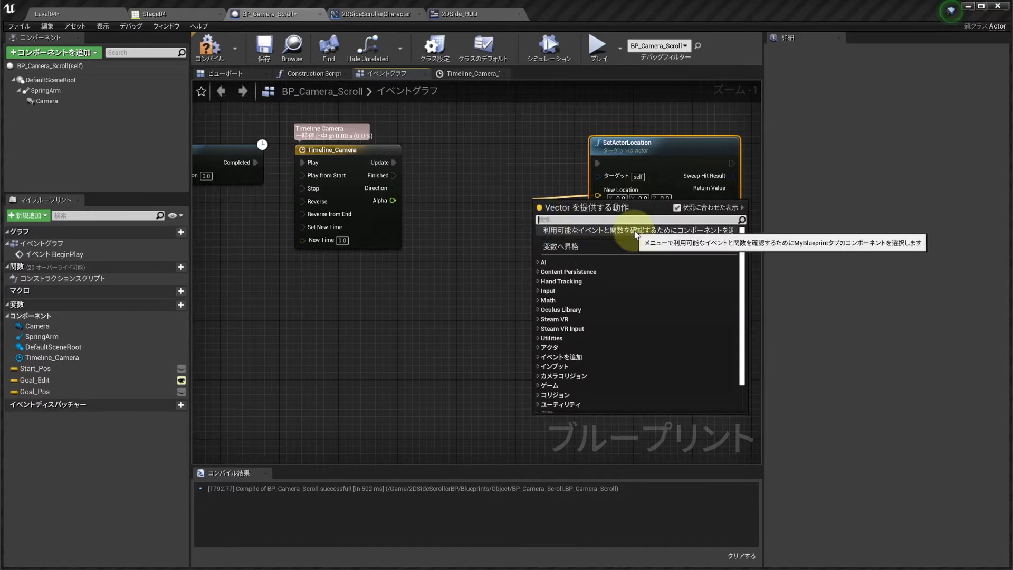
{"action": "type", "text": "lerp"}
{"action": "key", "text": "Return"}
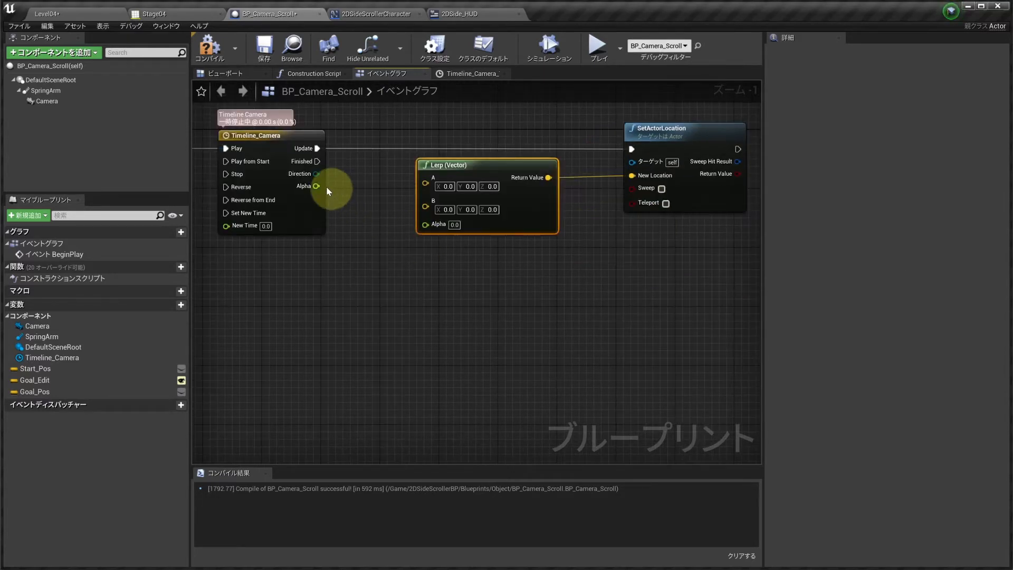
{"action": "left_click_drag", "start_coordinate": [316, 186], "coordinate": [428, 227]}
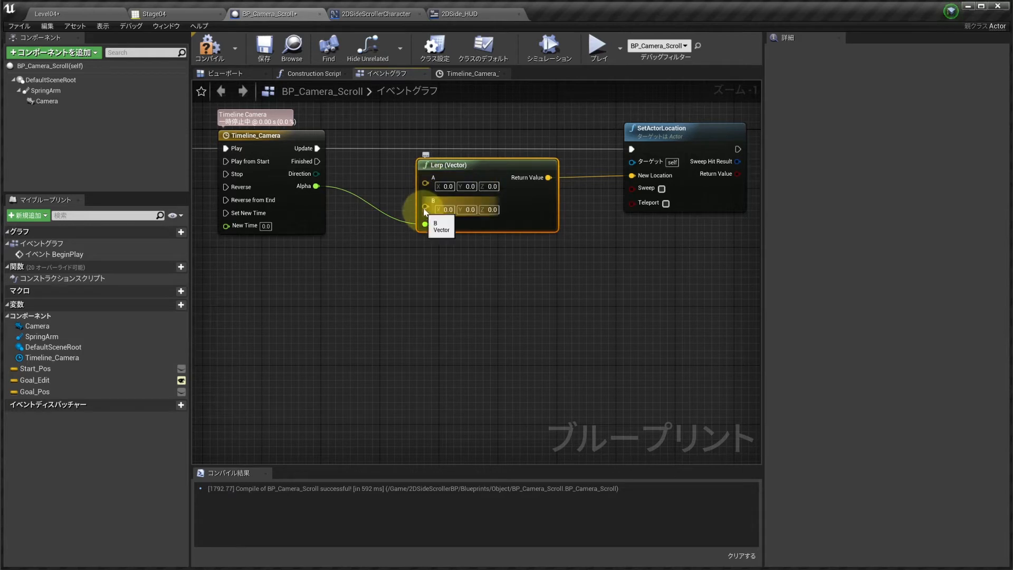
{"action": "left_click_drag", "start_coordinate": [507, 165], "coordinate": [545, 165]}
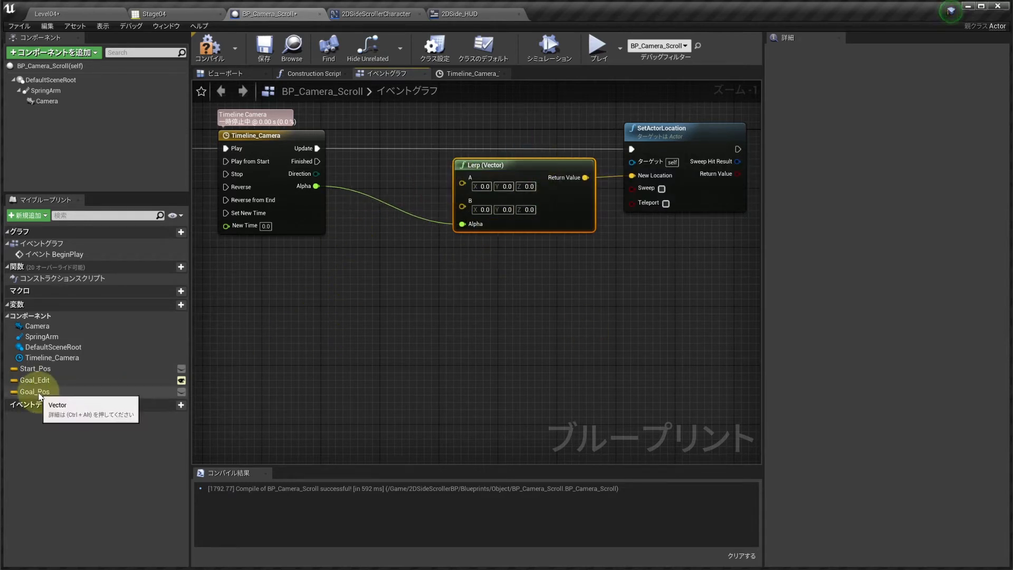
Step: Connect Start_Pos to the Lerp's A input and Goal_Pos to its B input, and compile and save the blueprint
{"action": "left_click_drag", "start_coordinate": [36, 368], "coordinate": [462, 184]}
{"action": "left_click_drag", "start_coordinate": [35, 392], "coordinate": [462, 190]}
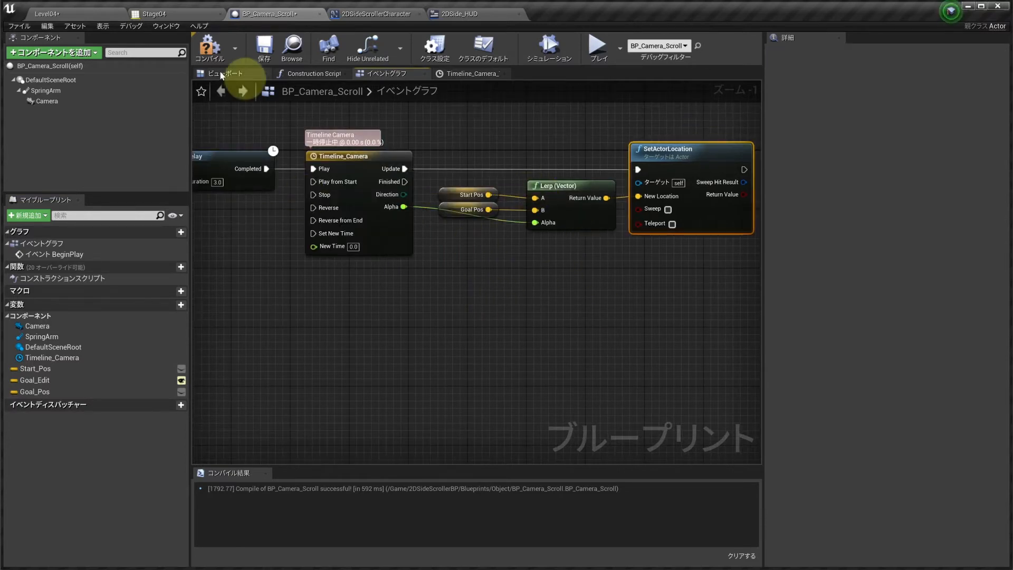
{"action": "left_click", "coordinate": [210, 46]}
{"action": "left_click", "coordinate": [264, 46]}
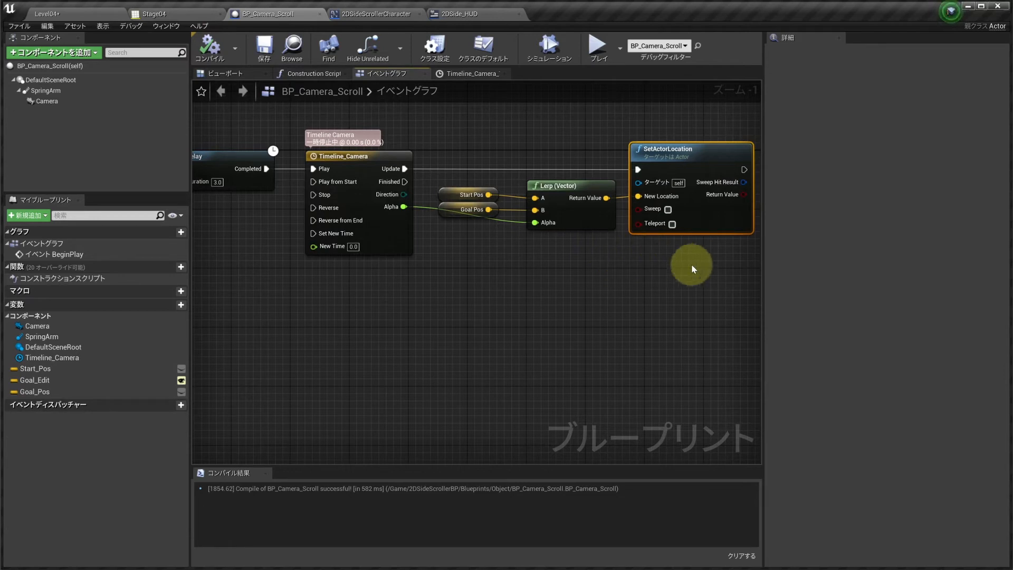
Step: Select the BP_Camera_Scroll actor in Level04 and bring its Goal Edit vector into view among the actor's details
{"action": "left_click", "coordinate": [74, 13]}
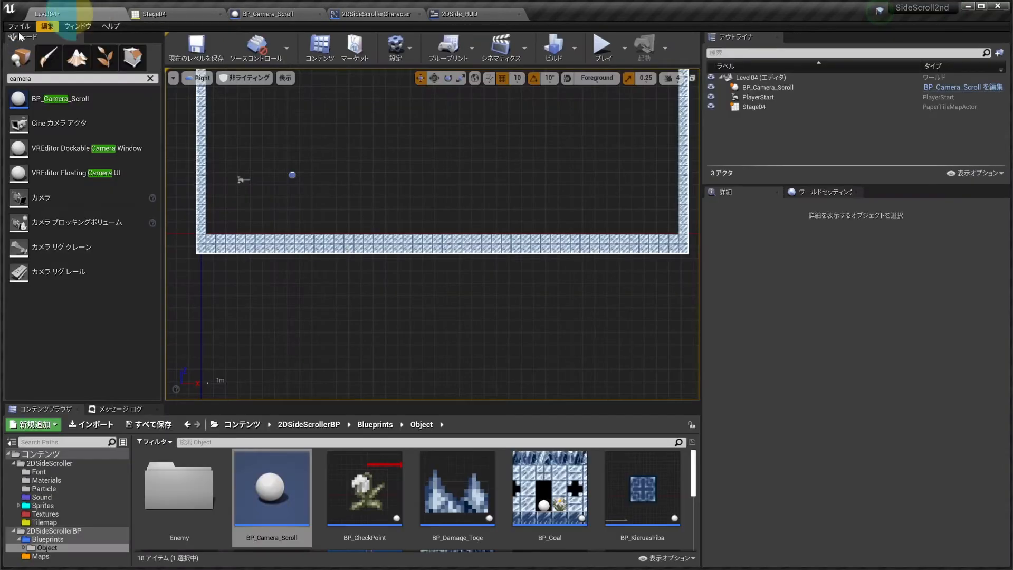
{"action": "scroll", "coordinate": [356, 248], "scroll_direction": "up", "scroll_amount": 2}
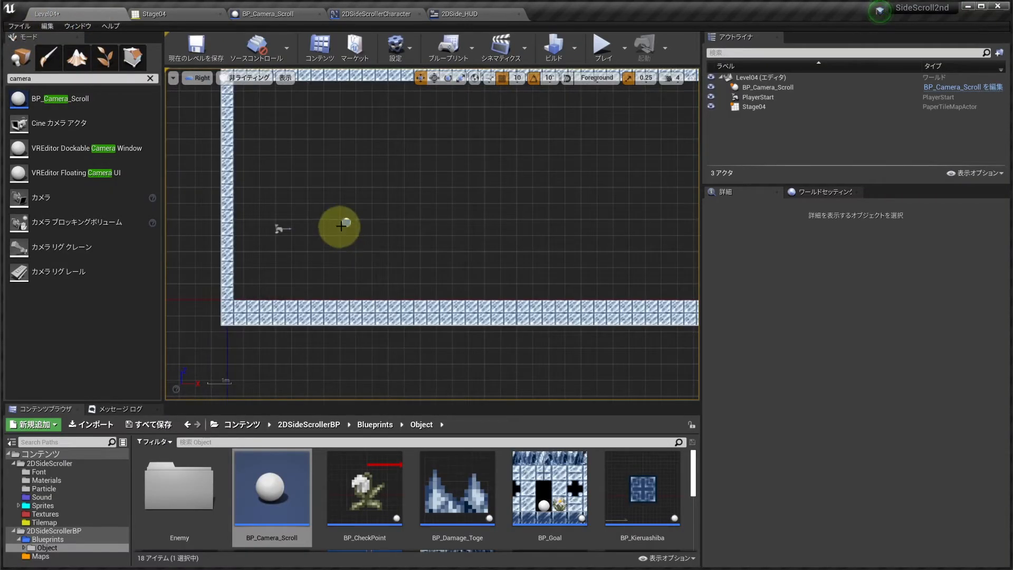
{"action": "left_click", "coordinate": [343, 223]}
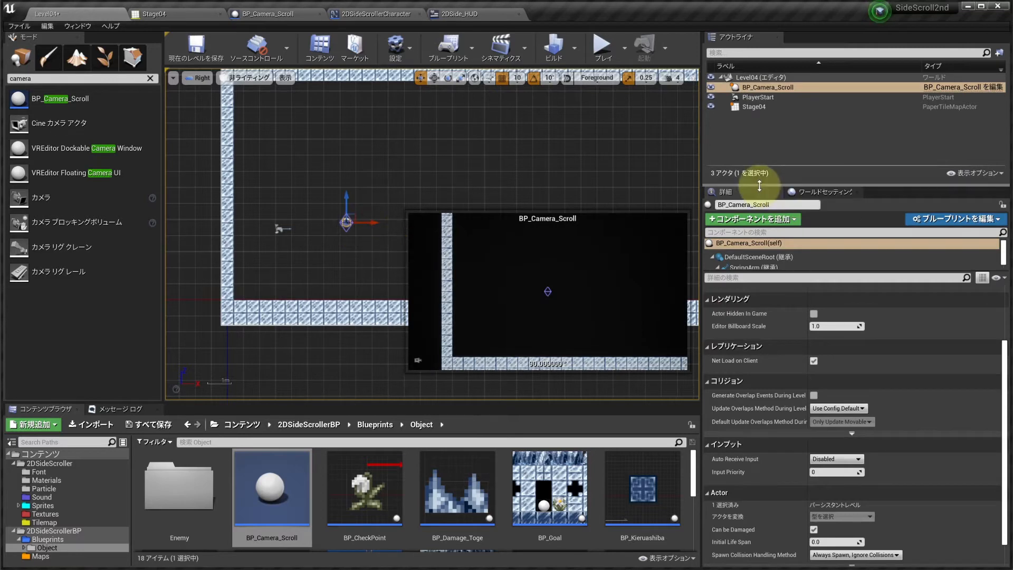
{"action": "left_click_drag", "start_coordinate": [759, 186], "coordinate": [768, 141]}
{"action": "scroll", "coordinate": [708, 299], "scroll_direction": "up", "scroll_amount": 3}
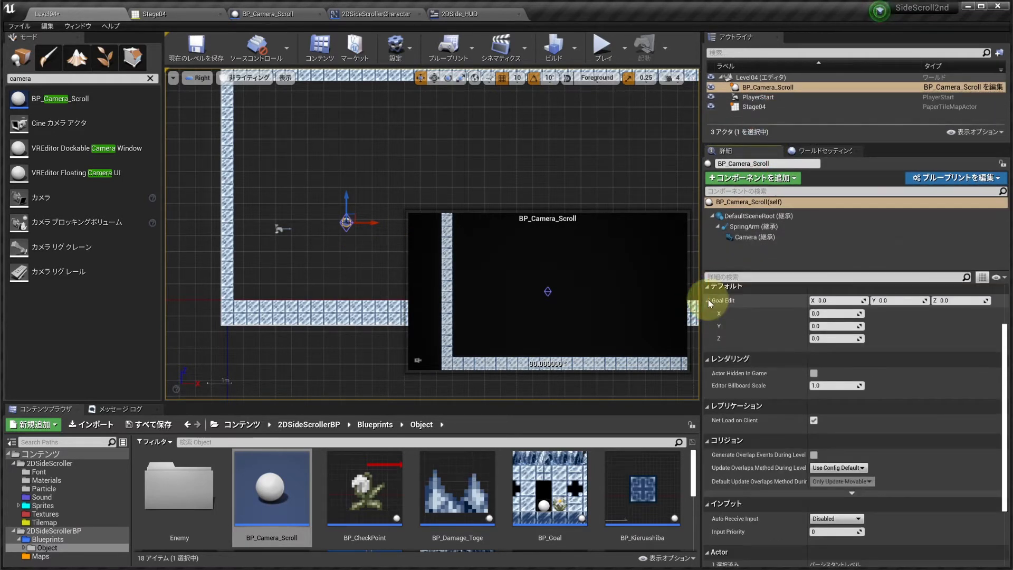
{"action": "scroll", "coordinate": [347, 239], "scroll_direction": "up", "scroll_amount": 1}
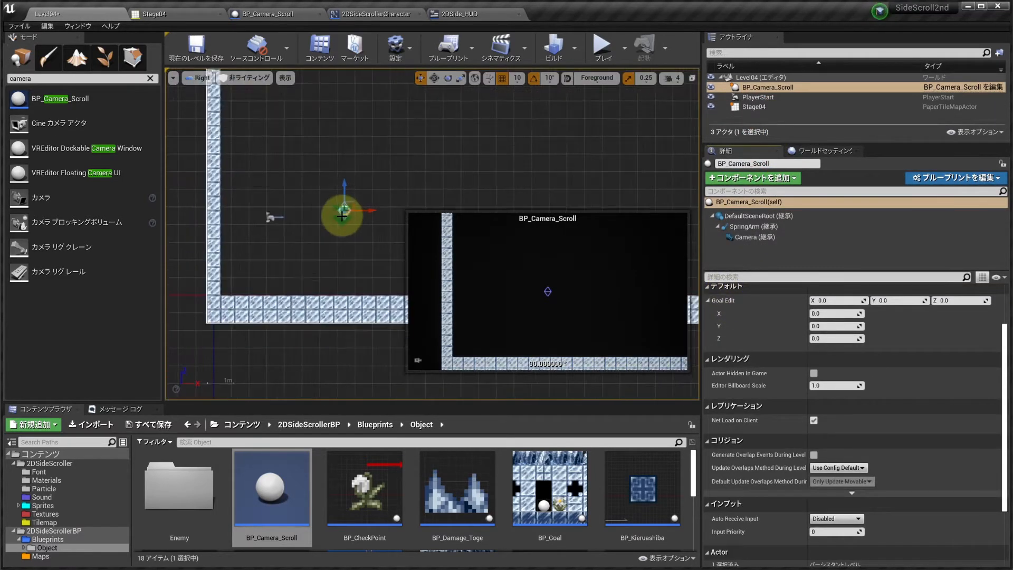
Step: Move BP_Camera_Scroll's Goal Edit 3D widget along the X axis in the level to X 120
{"action": "scroll", "coordinate": [344, 217], "scroll_direction": "up", "scroll_amount": 2}
{"action": "left_click_drag", "start_coordinate": [344, 214], "coordinate": [407, 209]}
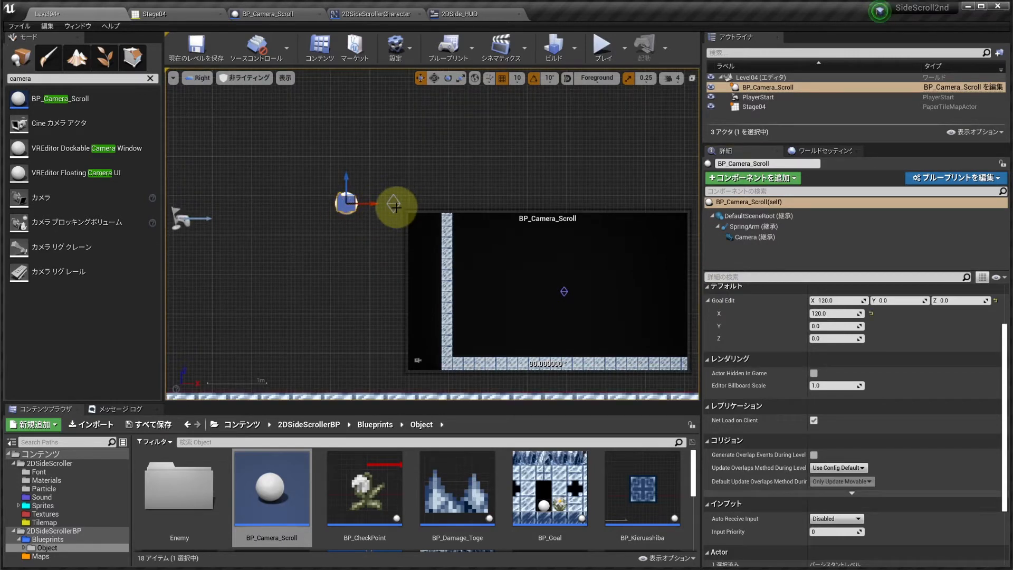
{"action": "scroll", "coordinate": [394, 211], "scroll_direction": "down", "scroll_amount": 2}
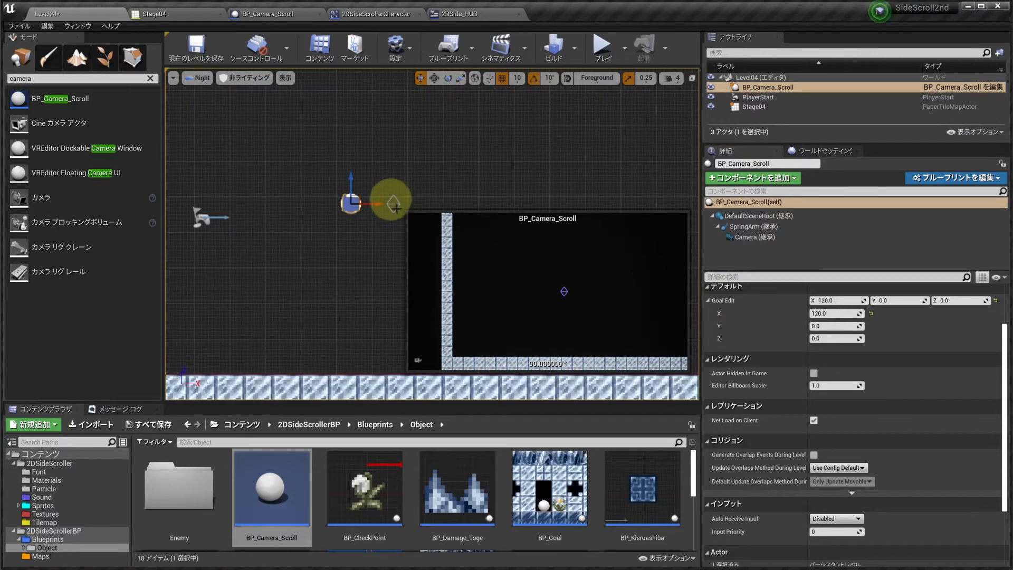
{"action": "scroll", "coordinate": [395, 207], "scroll_direction": "up", "scroll_amount": 2}
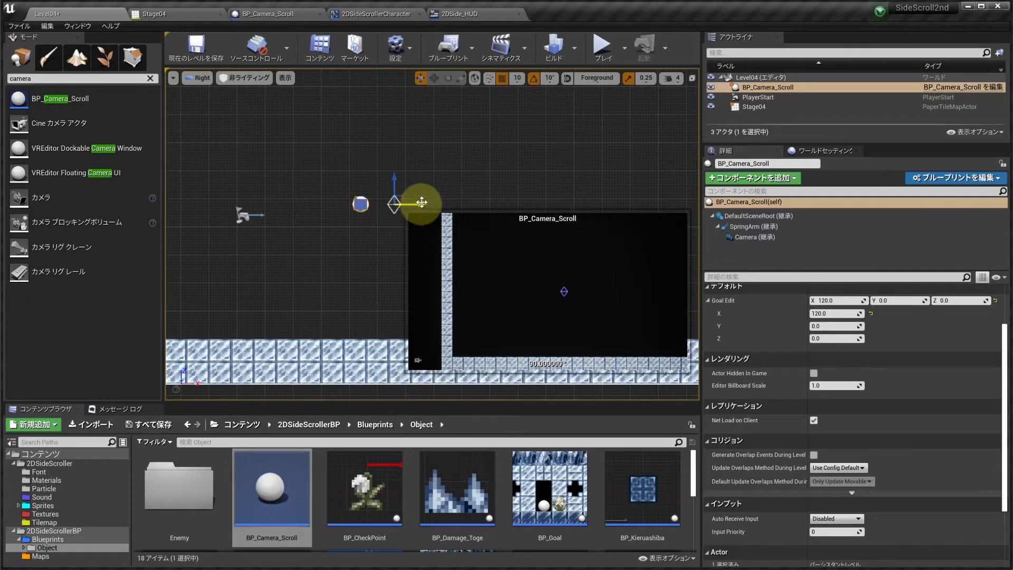
Step: Inspect the Goal_Edit variable's 3D widget setting from its node in BP_Camera_Scroll's Construction Script
{"action": "left_click", "coordinate": [282, 15]}
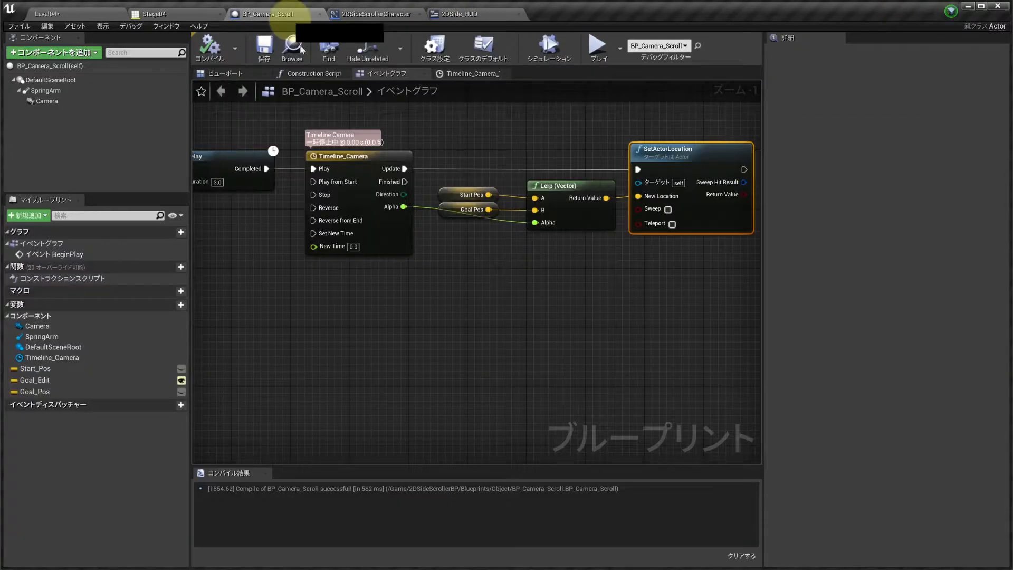
{"action": "left_click", "coordinate": [302, 74]}
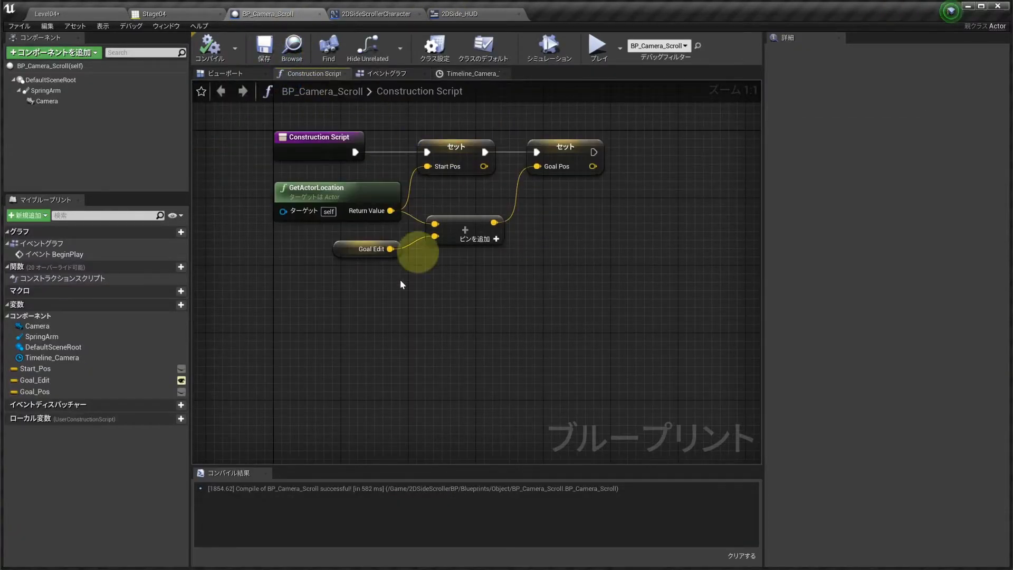
{"action": "left_click", "coordinate": [349, 249]}
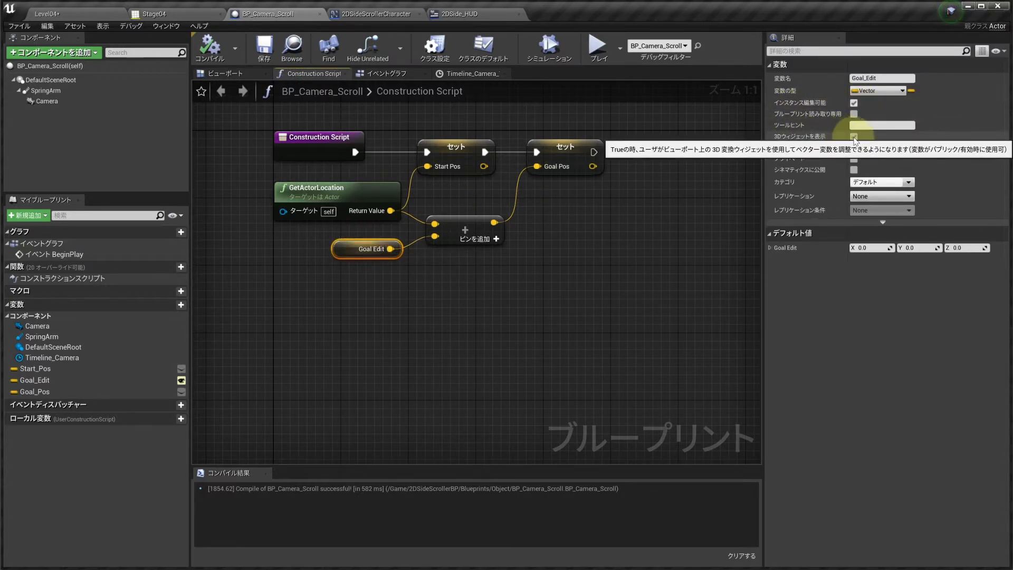
Step: Back in Level04, move the Goal Edit widget farther along the stage to about X 1090
{"action": "left_click", "coordinate": [102, 14]}
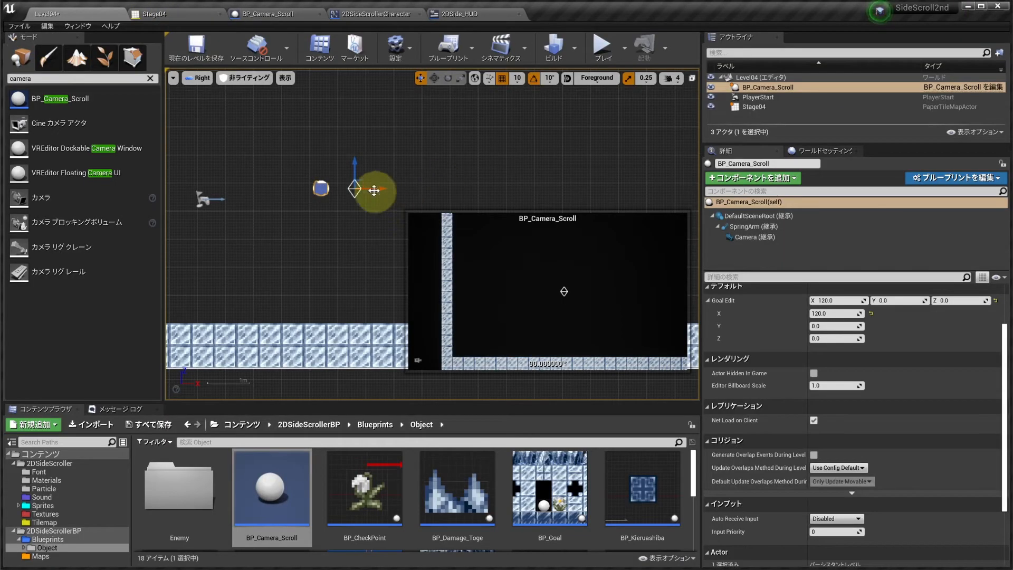
{"action": "right_click_drag", "start_coordinate": [413, 205], "coordinate": [316, 176]}
{"action": "scroll", "coordinate": [364, 197], "scroll_direction": "down", "scroll_amount": 4}
{"action": "left_click_drag", "start_coordinate": [313, 171], "coordinate": [549, 181]}
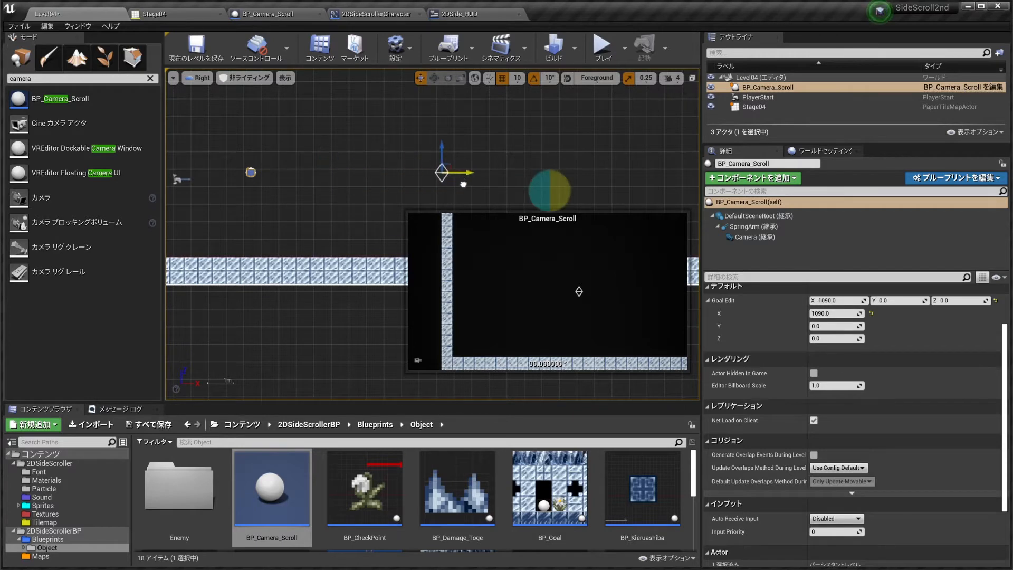
Step: Set the X value of the BP_Camera_Scroll actor's Goal Edit to 2000
{"action": "scroll", "coordinate": [342, 140], "scroll_direction": "down", "scroll_amount": 2}
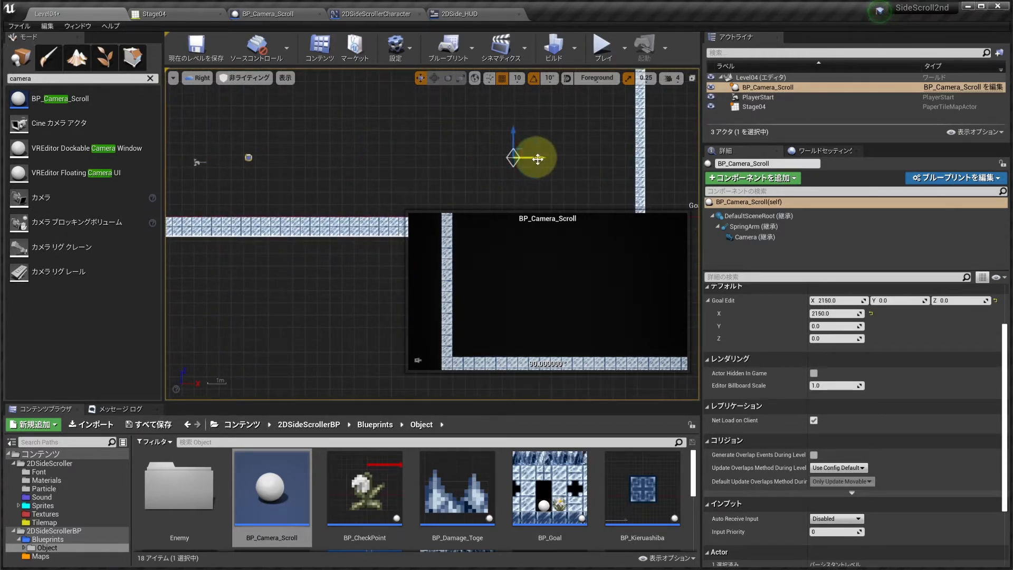
{"action": "scroll", "coordinate": [398, 139], "scroll_direction": "down", "scroll_amount": 1}
{"action": "left_click_drag", "start_coordinate": [838, 300], "coordinate": [849, 301]}
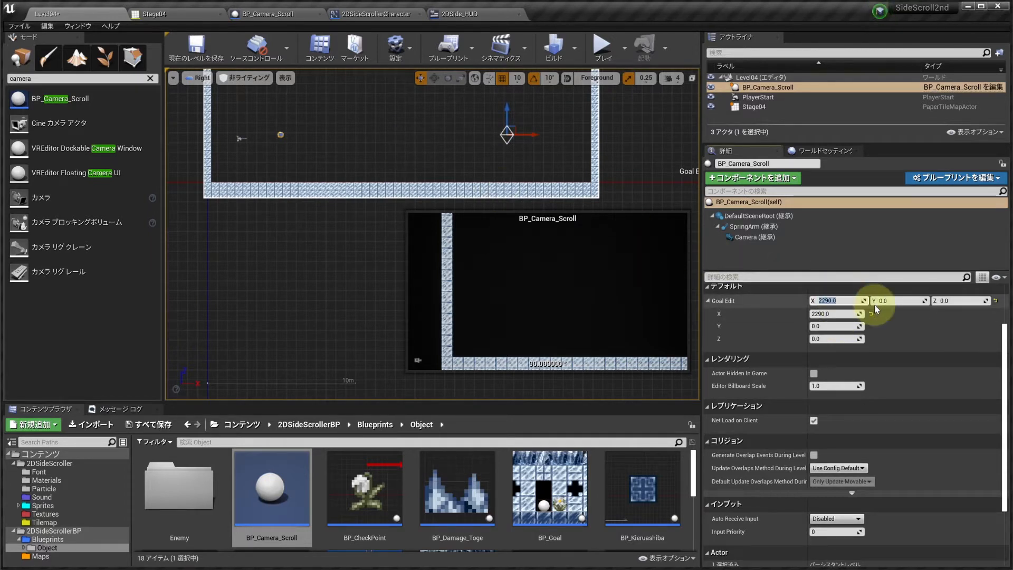
{"action": "type", "text": "2000"}
{"action": "key", "text": "Return"}
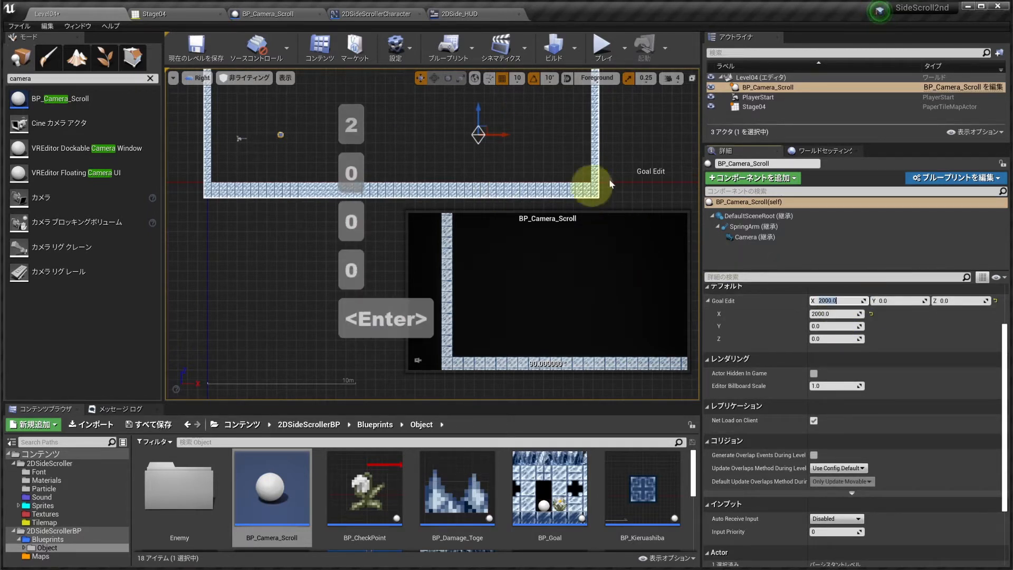
Step: Check where the BP_Camera_Scroll actor and its Goal Edit marker sit relative to the stage walls
{"action": "left_click", "coordinate": [622, 163]}
{"action": "scroll", "coordinate": [482, 168], "scroll_direction": "up", "scroll_amount": 3}
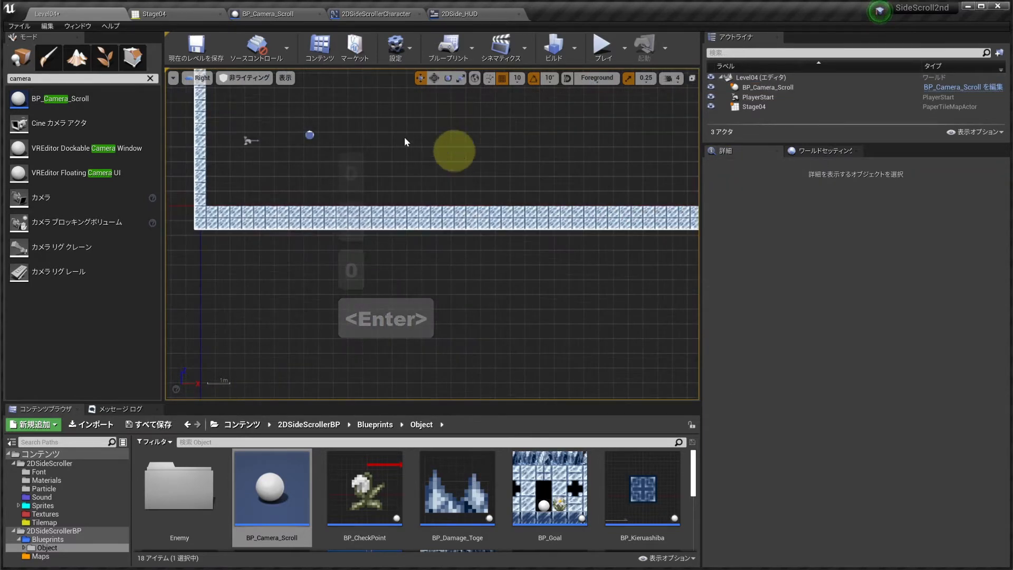
{"action": "left_click", "coordinate": [363, 136]}
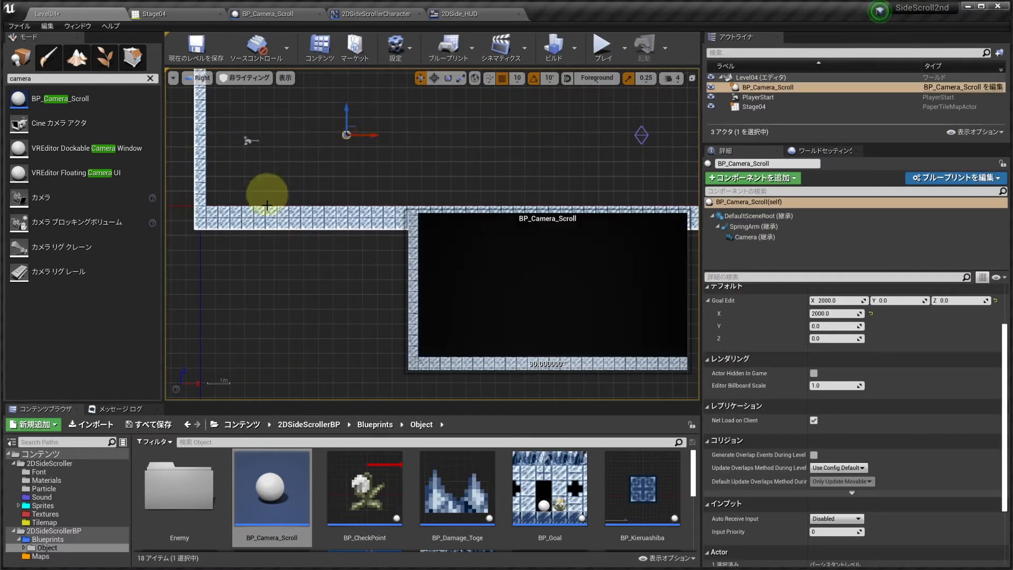
{"action": "right_click_drag", "start_coordinate": [309, 165], "coordinate": [326, 231]}
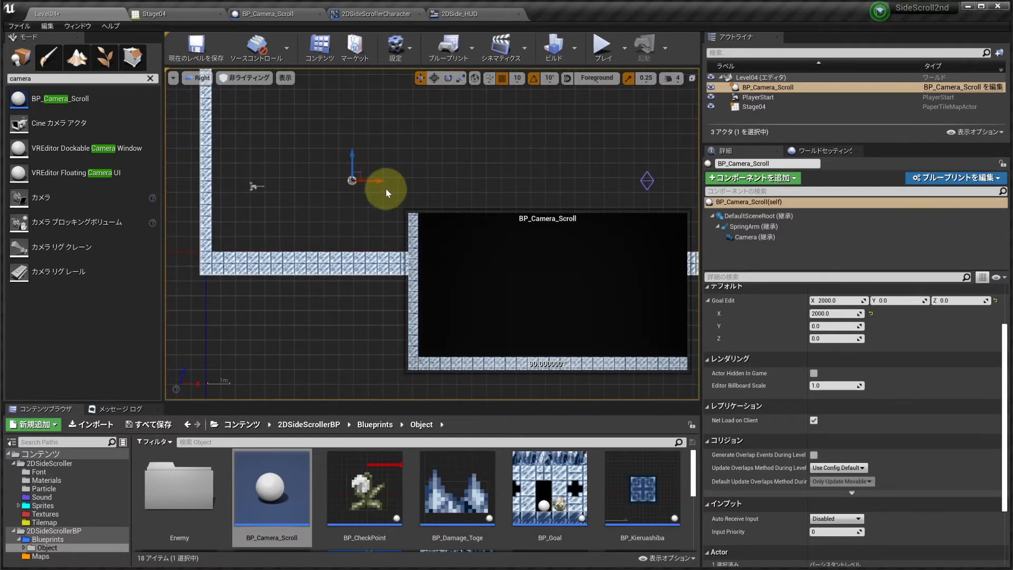
{"action": "left_click", "coordinate": [579, 177]}
{"action": "scroll", "coordinate": [528, 154], "scroll_direction": "down", "scroll_amount": 1}
{"action": "scroll", "coordinate": [461, 151], "scroll_direction": "down", "scroll_amount": 1}
{"action": "right_click_drag", "start_coordinate": [527, 154], "coordinate": [473, 165]}
{"action": "scroll", "coordinate": [435, 178], "scroll_direction": "up", "scroll_amount": 1}
{"action": "scroll", "coordinate": [401, 184], "scroll_direction": "up", "scroll_amount": 1}
{"action": "left_click", "coordinate": [328, 177]}
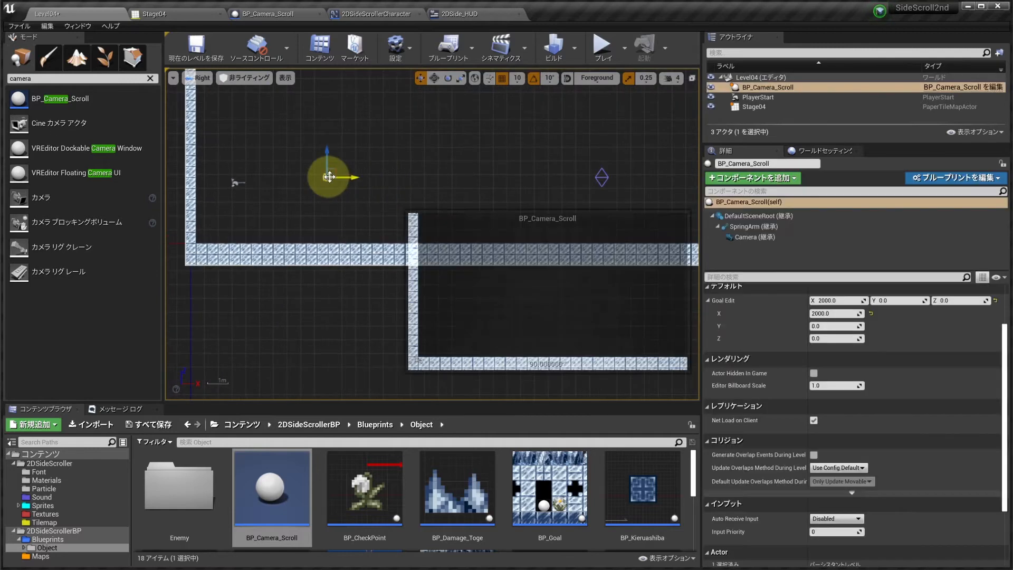
{"action": "left_click", "coordinate": [602, 174]}
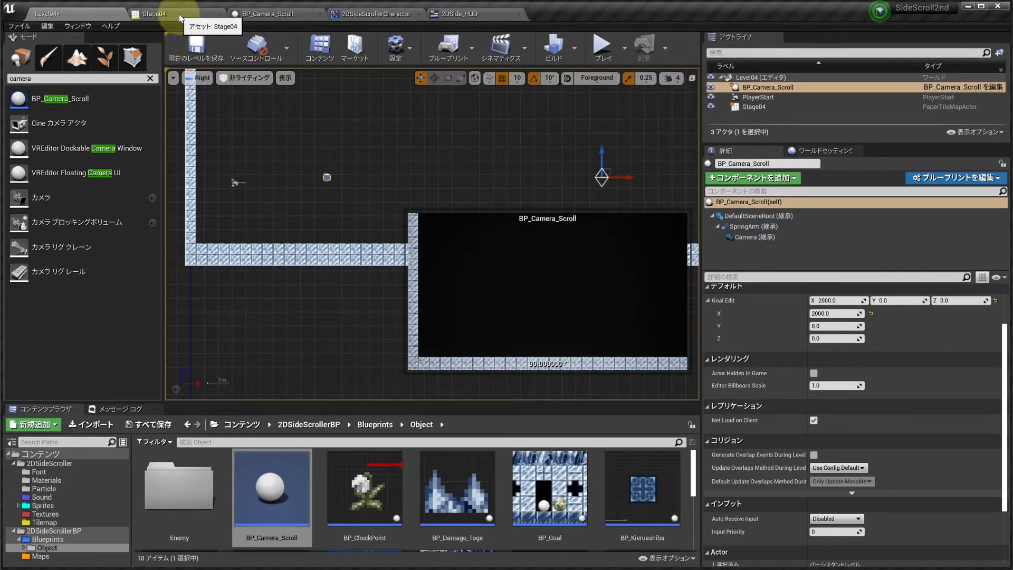
Step: Play the level, run the character towards the far wall to test the scrolling camera, and stop the session
{"action": "left_click", "coordinate": [601, 51]}
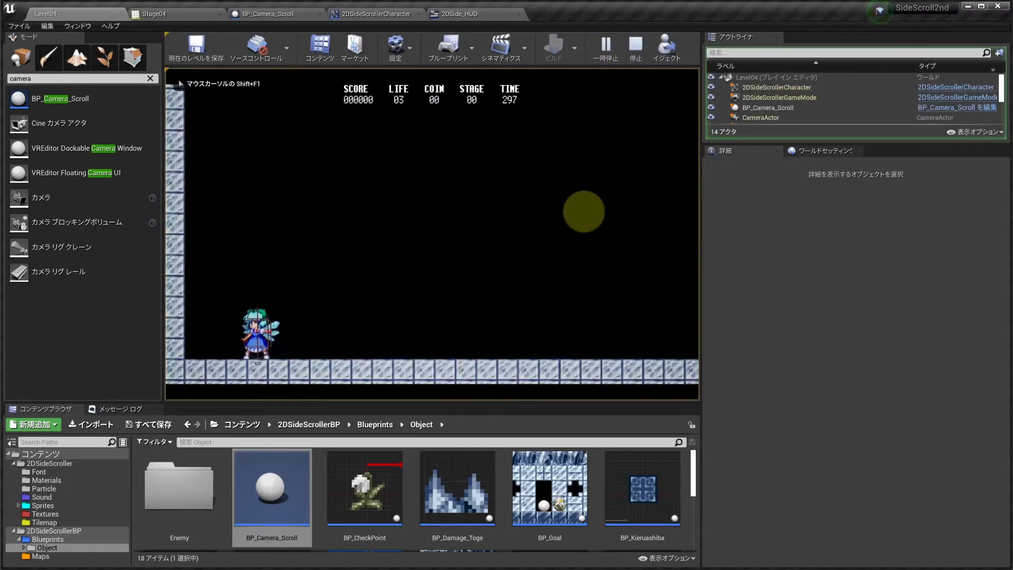
{"action": "key", "text": "d"}
{"action": "key", "text": "d"}
{"action": "key", "text": "d"}
{"action": "key", "text": "d"}
{"action": "key", "text": "d"}
{"action": "key", "text": "d"}
{"action": "key", "text": "d"}
{"action": "key", "text": "d"}
{"action": "key", "text": "d"}
{"action": "key", "text": "d"}
{"action": "key", "text": "d"}
{"action": "key", "text": "d"}
{"action": "key", "text": "d"}
{"action": "key", "text": "d"}
{"action": "key", "text": "d"}
{"action": "key", "text": "d"}
{"action": "key", "text": "d"}
{"action": "key", "text": "d"}
{"action": "key", "text": "d"}
{"action": "key", "text": "d"}
{"action": "key", "text": "d"}
{"action": "key", "text": "d"}
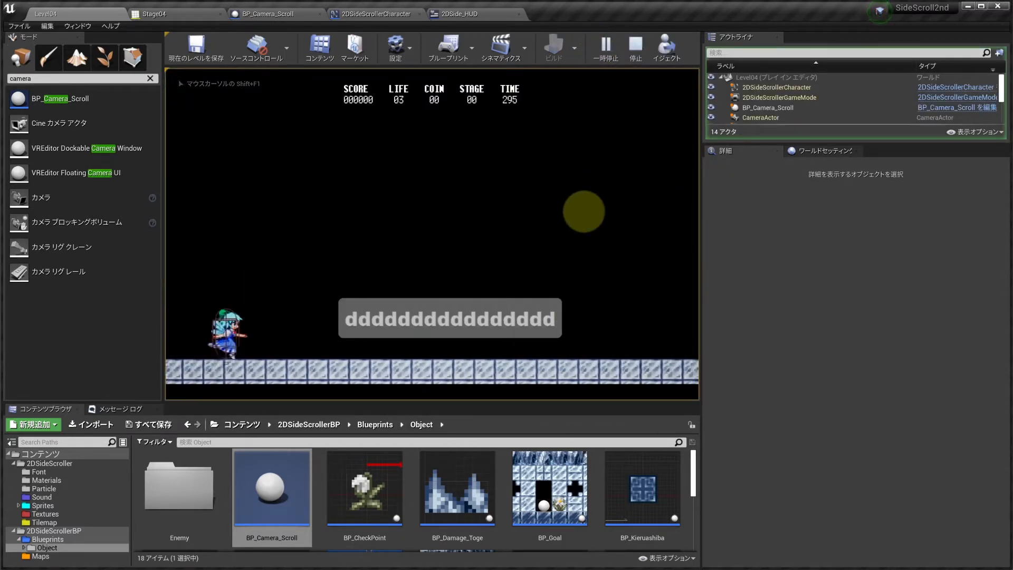
{"action": "key", "text": "d"}
{"action": "key", "text": "d"}
{"action": "key", "text": "d"}
{"action": "key", "text": "d"}
{"action": "key", "text": "d"}
{"action": "key", "text": "d"}
{"action": "key", "text": "d"}
{"action": "key", "text": "d"}
{"action": "key", "text": "d"}
{"action": "key", "text": "d"}
{"action": "key", "text": "d"}
{"action": "key", "text": "d"}
{"action": "key", "text": "d"}
{"action": "key", "text": "d"}
{"action": "key", "text": "d"}
{"action": "key", "text": "d"}
{"action": "key", "text": "d"}
{"action": "key", "text": "d"}
{"action": "key", "text": "d"}
{"action": "key", "text": "d"}
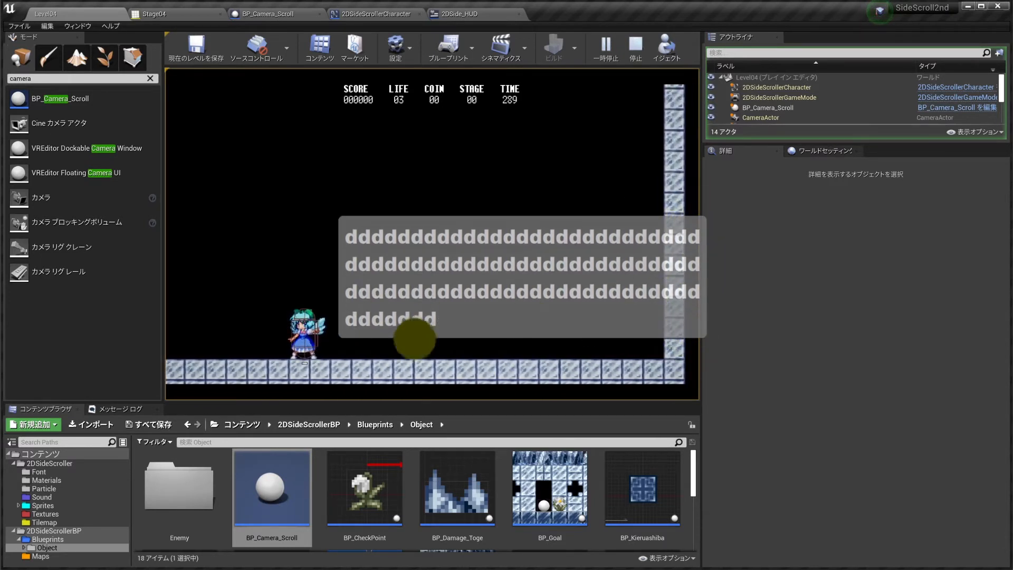
{"action": "key", "text": "Escape"}
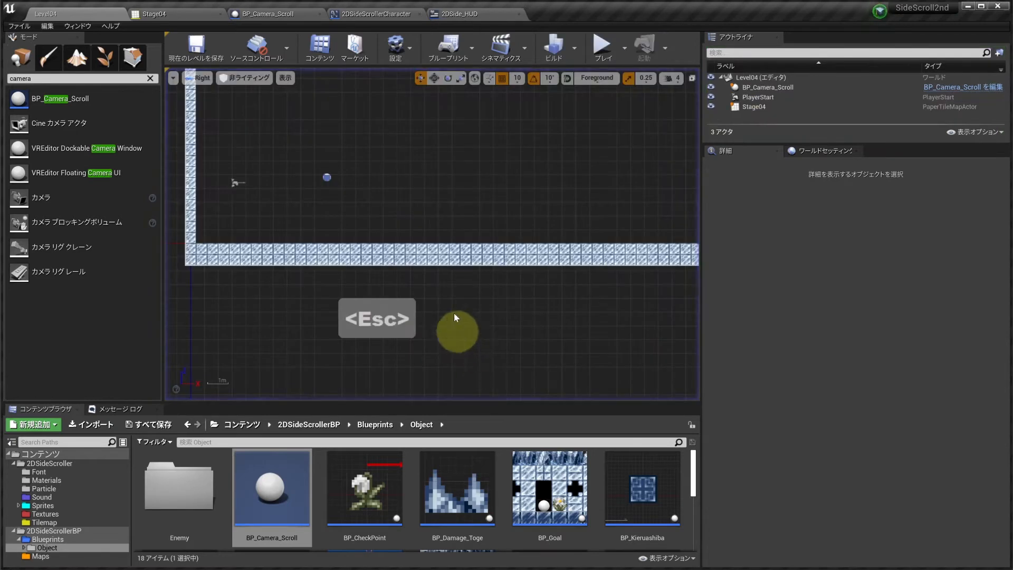
Step: Play the level again without moving the character to watch the camera scroll, and stop the session
{"action": "left_click", "coordinate": [603, 46]}
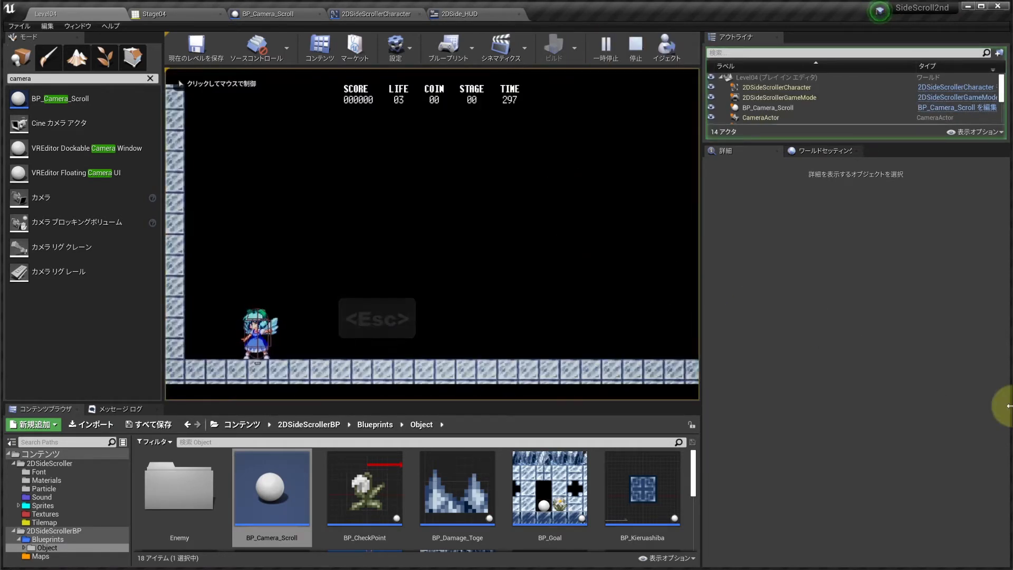
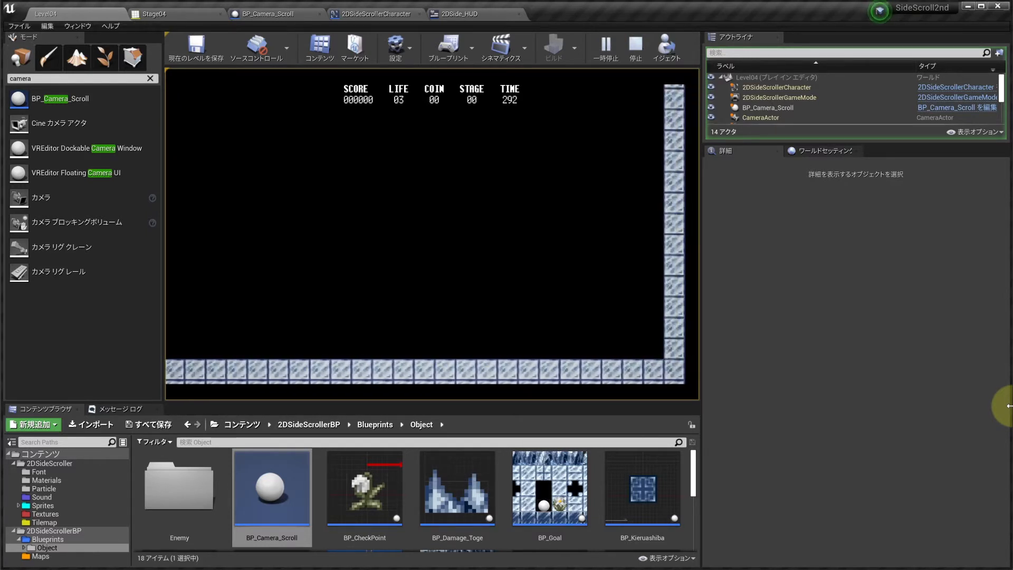
{"action": "key", "text": "Escape"}
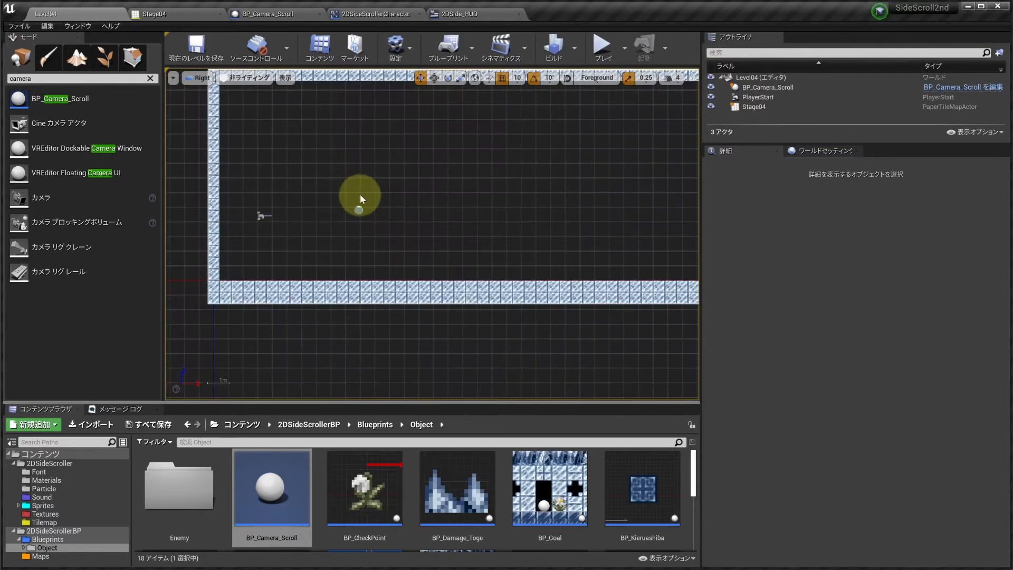
{"action": "left_click", "coordinate": [361, 198]}
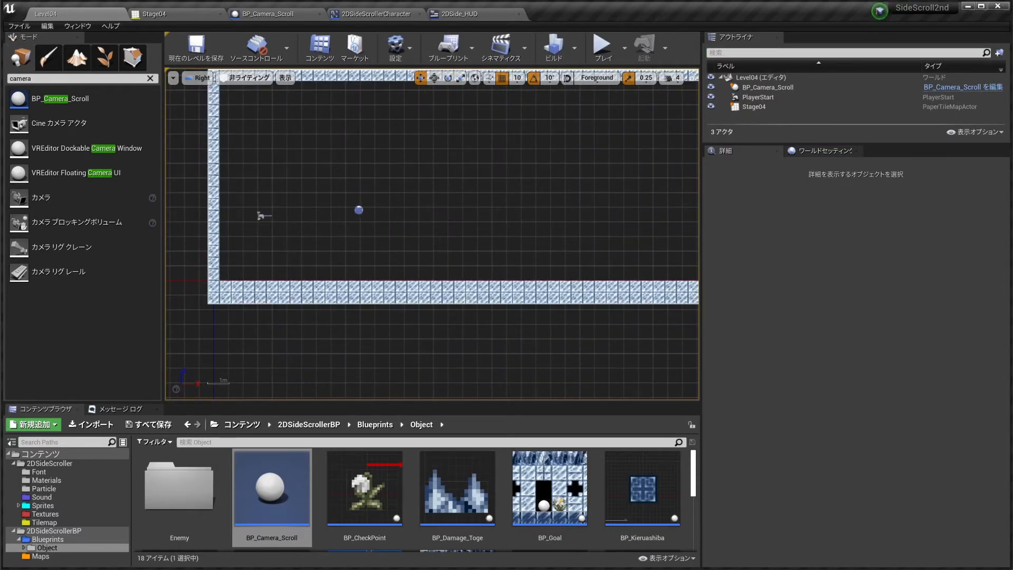
Step: Switch to Photos, review the forced-scroll diagram and its notes on the camera-edge collision, and return to Unreal Editor
{"action": "key", "text": "alt+Tab"}
{"action": "left_click_drag", "start_coordinate": [474, 369], "coordinate": [426, 298]}
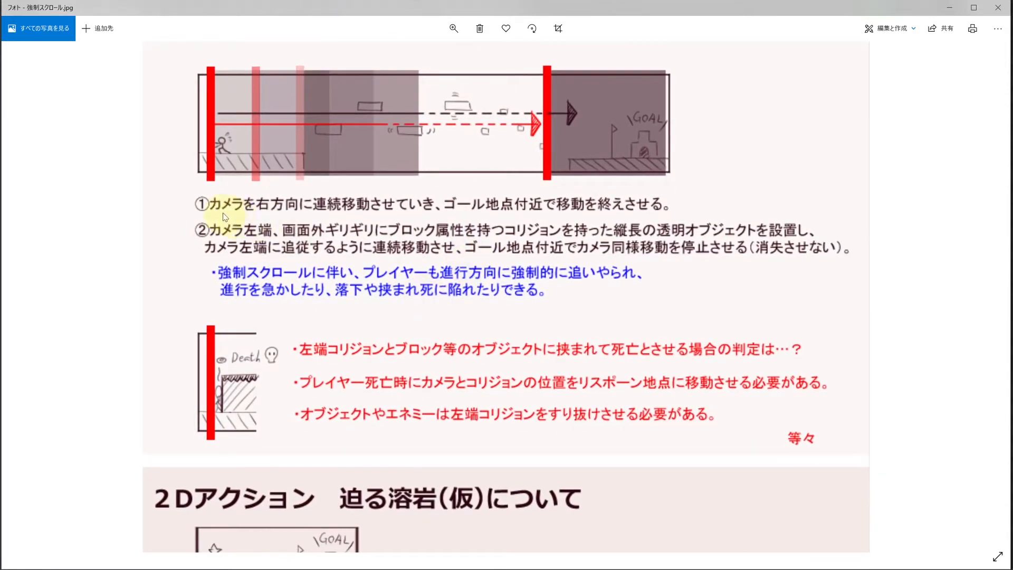
{"action": "left_click_drag", "start_coordinate": [313, 252], "coordinate": [332, 418]}
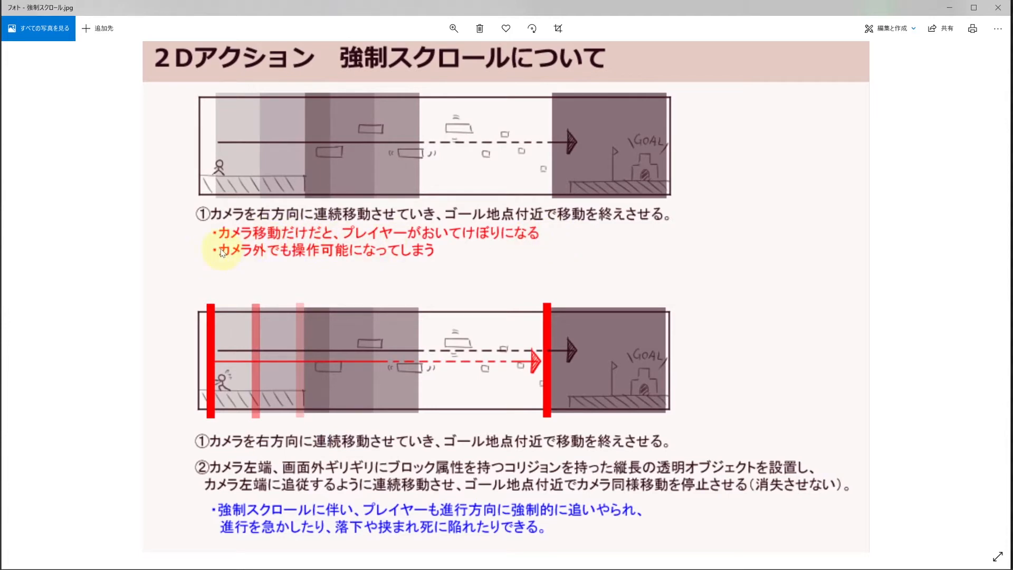
{"action": "scroll", "coordinate": [404, 287], "scroll_direction": "down", "scroll_amount": 2}
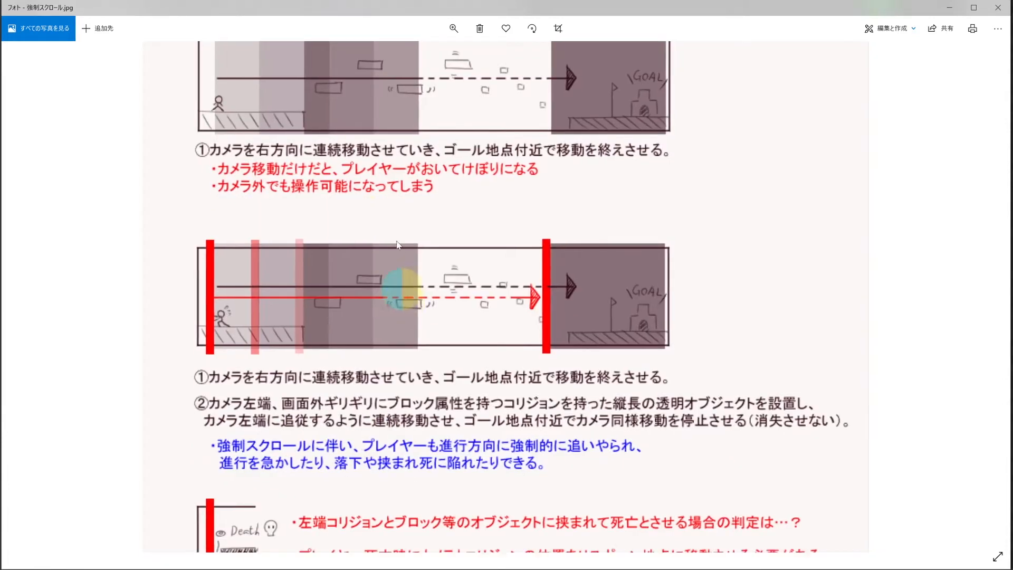
{"action": "left_click_drag", "start_coordinate": [408, 280], "coordinate": [397, 91]}
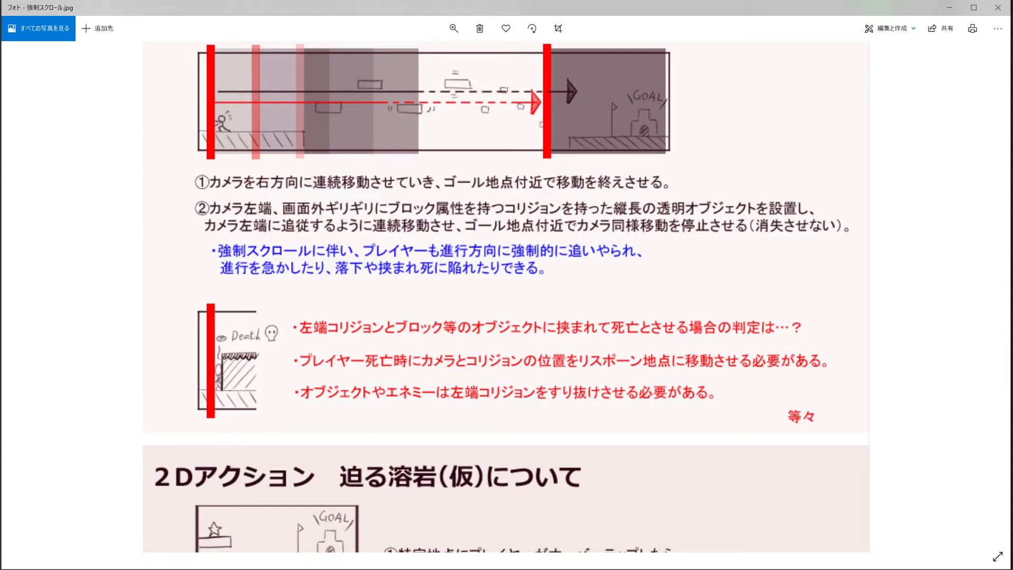
{"action": "left_click", "coordinate": [416, 207]}
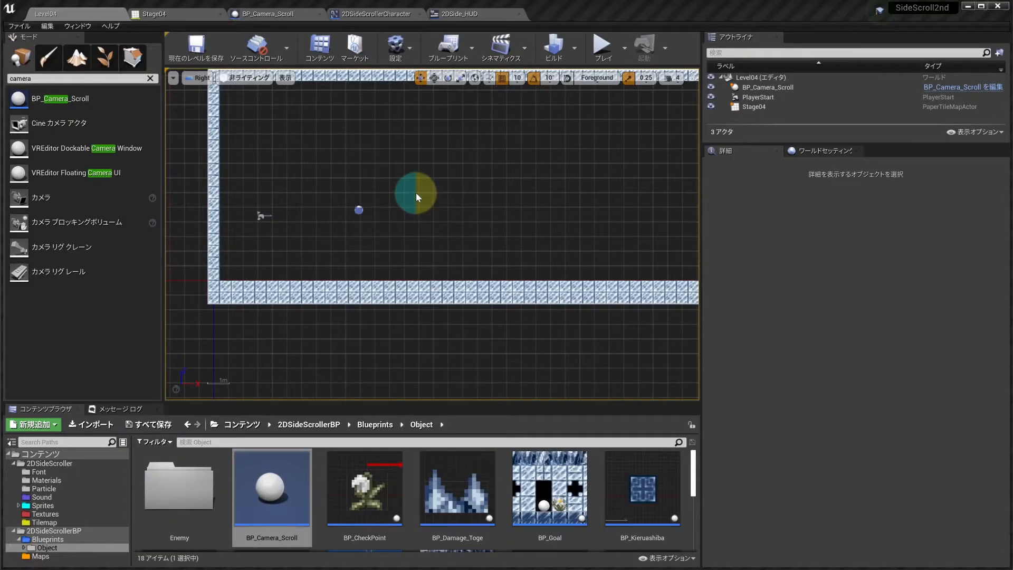
Step: Open the BP_Camera_Scroll blueprint's viewport and examine its DefaultSceneRoot and SpringArm components
{"action": "left_click", "coordinate": [269, 14]}
{"action": "left_click", "coordinate": [210, 46]}
{"action": "left_click", "coordinate": [222, 74]}
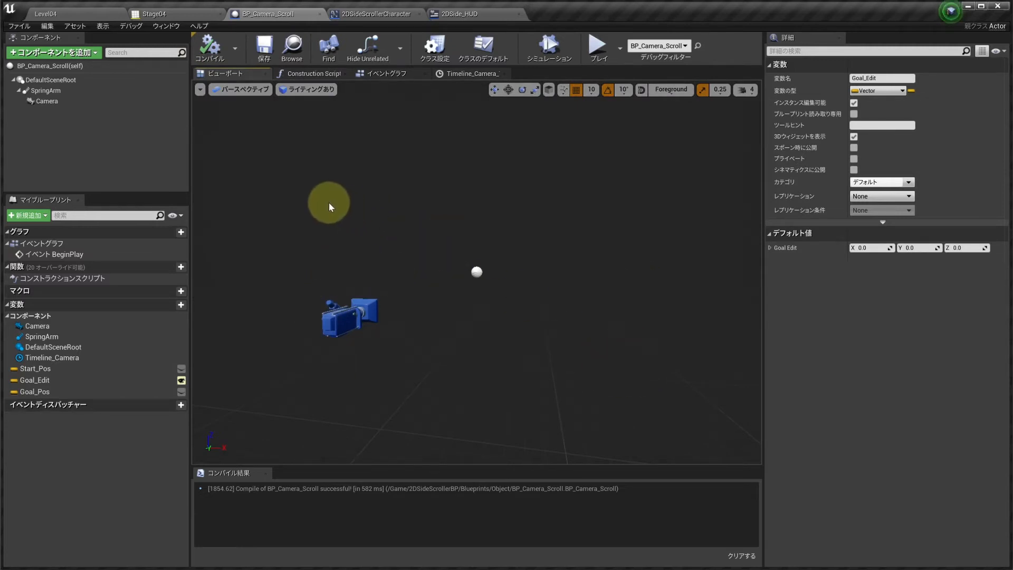
{"action": "left_click", "coordinate": [46, 82]}
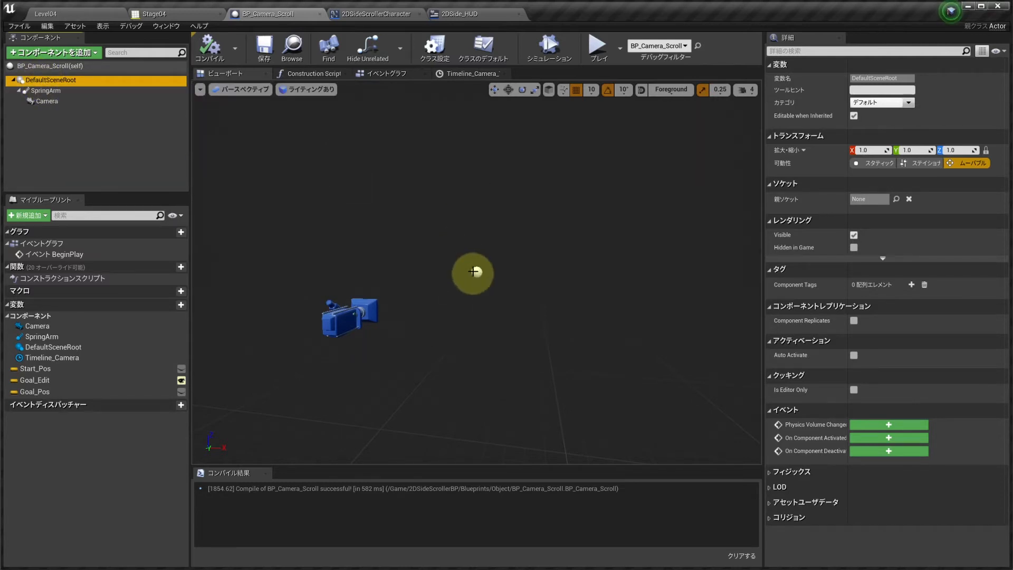
{"action": "left_click", "coordinate": [45, 91]}
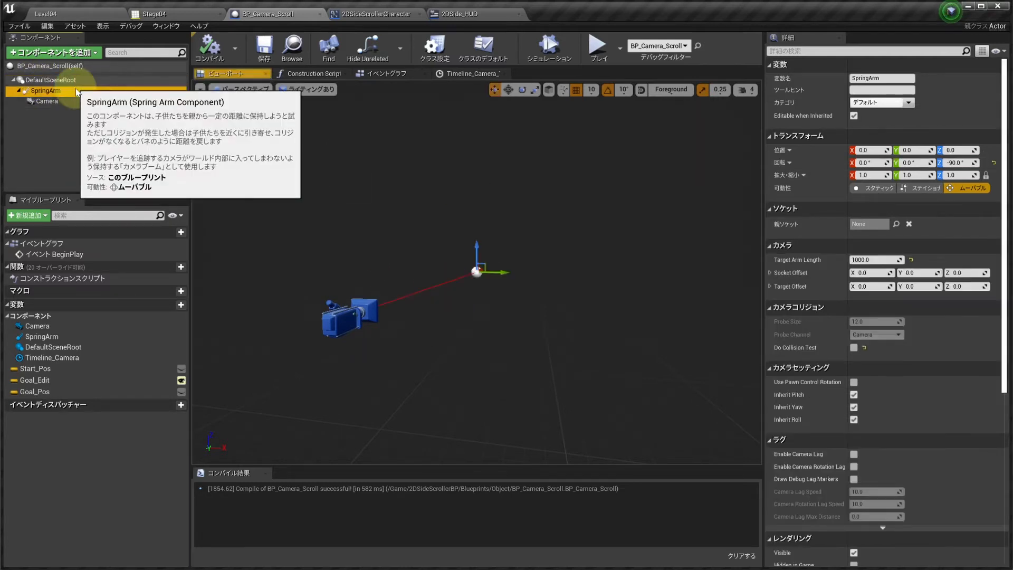
{"action": "left_click", "coordinate": [222, 103]}
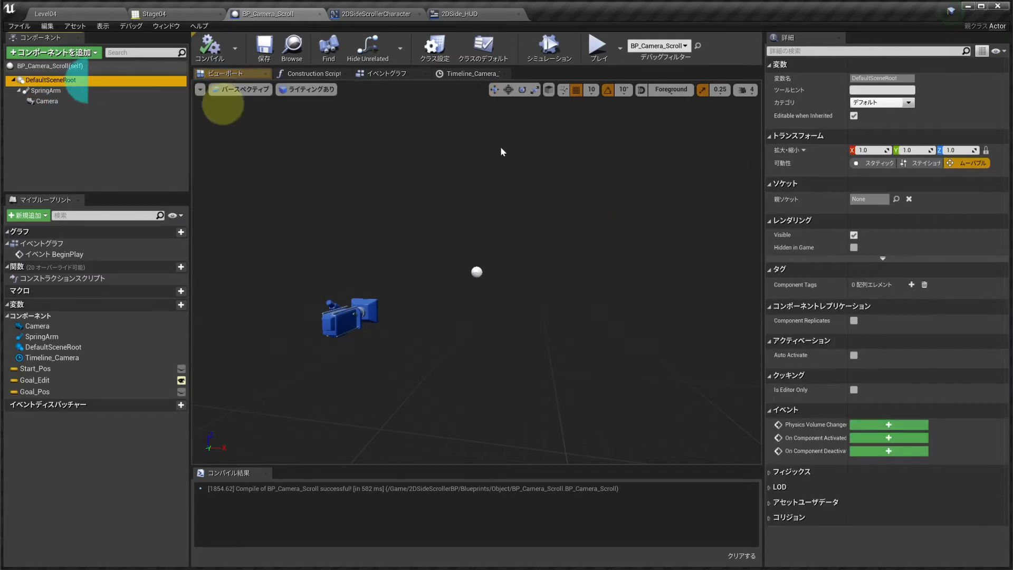
Step: Return to Level04, select the BP_Camera_Scroll actor and check its transform and component hierarchy
{"action": "left_click", "coordinate": [74, 13]}
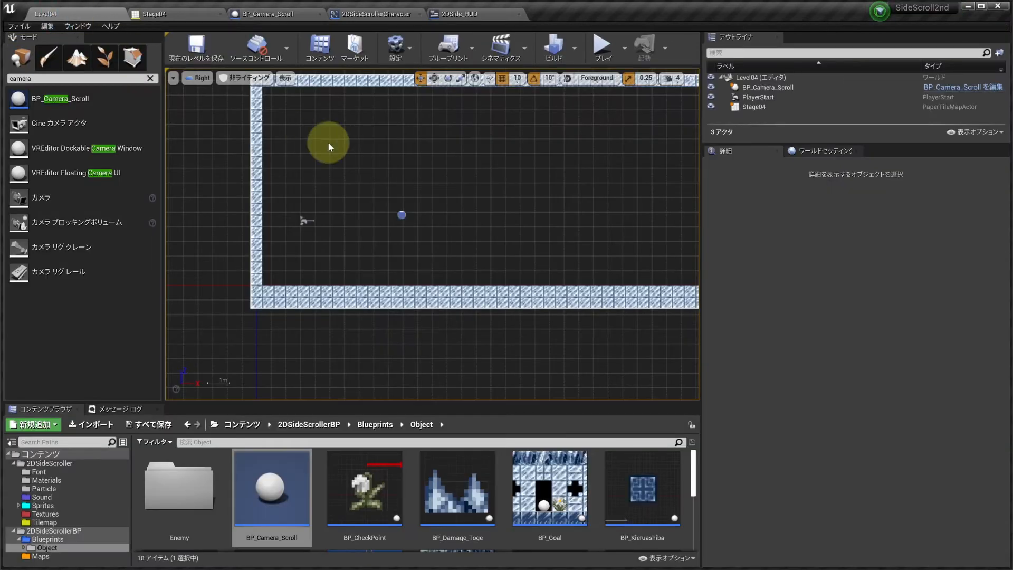
{"action": "left_click_drag", "start_coordinate": [420, 188], "coordinate": [361, 208]}
{"action": "left_click", "coordinate": [369, 233]}
{"action": "left_click", "coordinate": [352, 209]}
{"action": "left_click", "coordinate": [753, 89]}
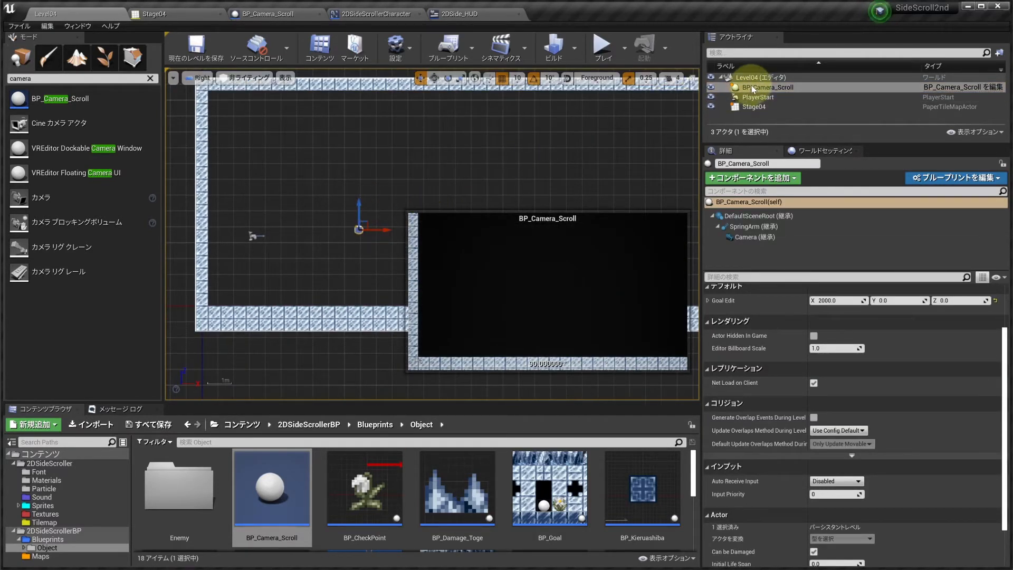
{"action": "left_click", "coordinate": [868, 235]}
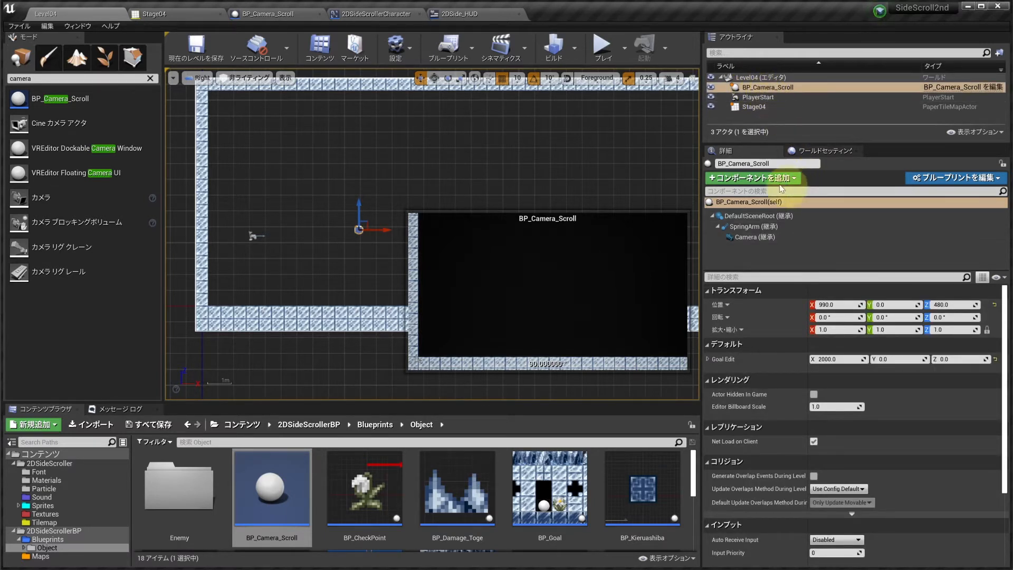
Step: Place a Blocking Volume from the volume classes between the player start and the camera actor, and lower it to Z 490
{"action": "key", "text": "Escape"}
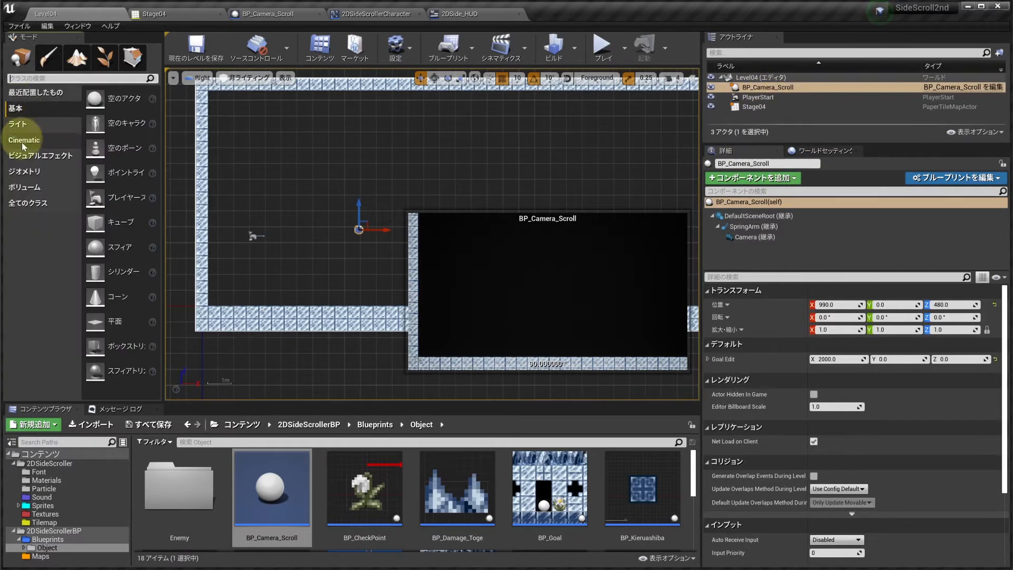
{"action": "left_click", "coordinate": [23, 188]}
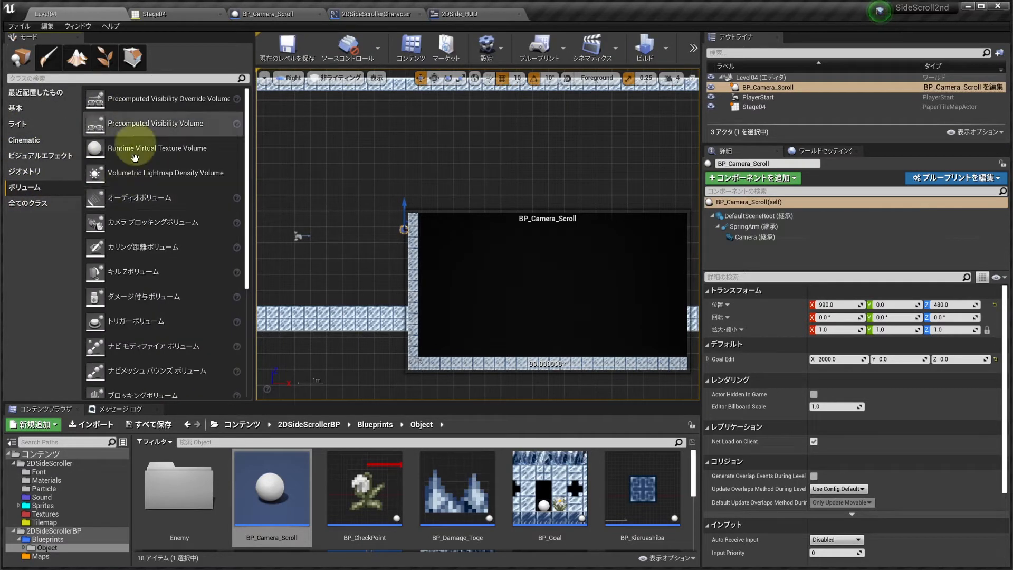
{"action": "scroll", "coordinate": [127, 142], "scroll_direction": "down", "scroll_amount": 5}
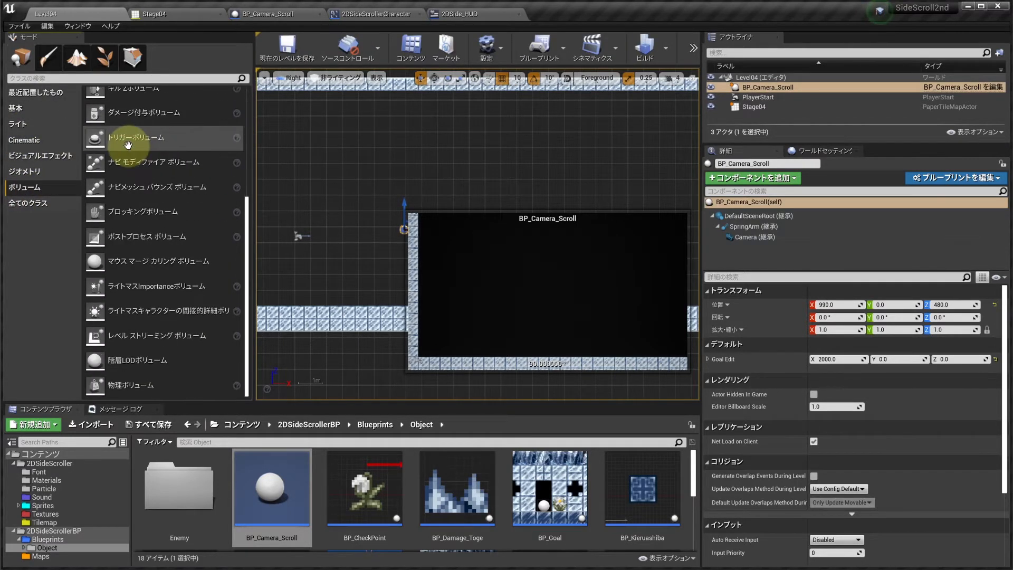
{"action": "left_click_drag", "start_coordinate": [94, 214], "coordinate": [368, 212]}
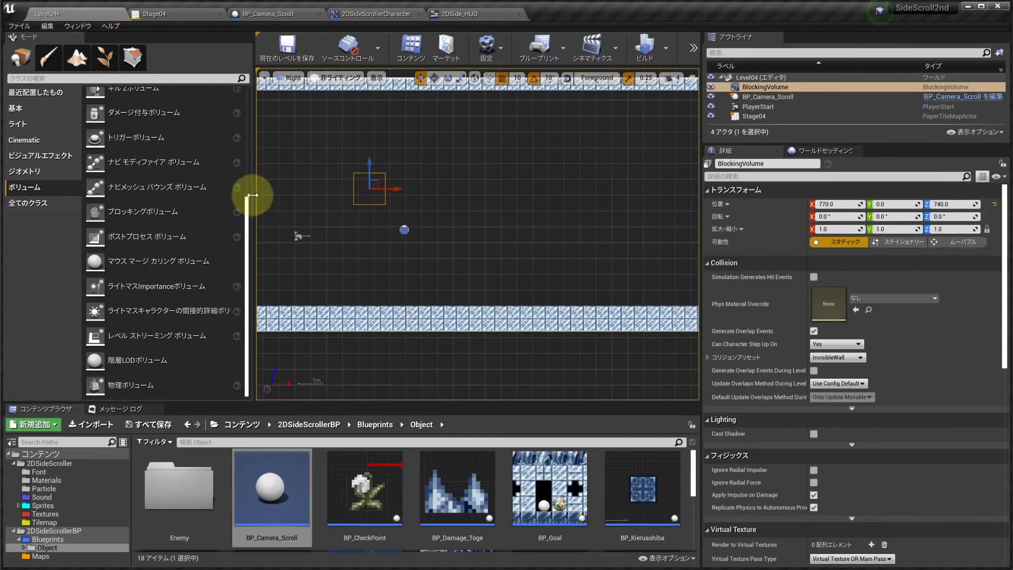
{"action": "left_click_drag", "start_coordinate": [255, 196], "coordinate": [142, 196]}
{"action": "left_click_drag", "start_coordinate": [350, 171], "coordinate": [350, 215]}
Step: Make the BlockingVolume movable and attach it as a child of the BP_Camera_Scroll actor
{"action": "left_click", "coordinate": [763, 88]}
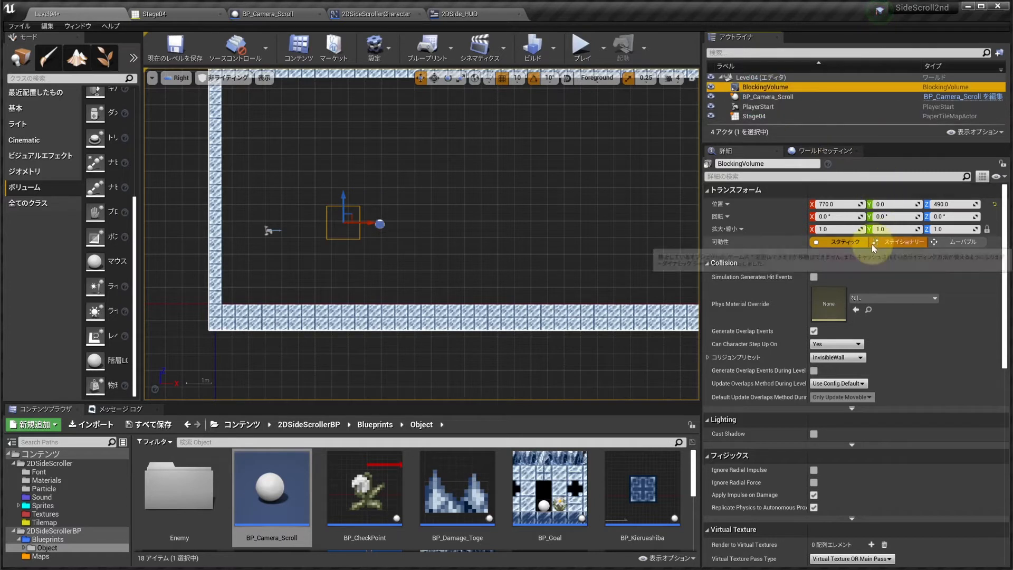
{"action": "left_click", "coordinate": [936, 243]}
{"action": "left_click_drag", "start_coordinate": [744, 87], "coordinate": [747, 102]}
{"action": "left_click", "coordinate": [760, 88]}
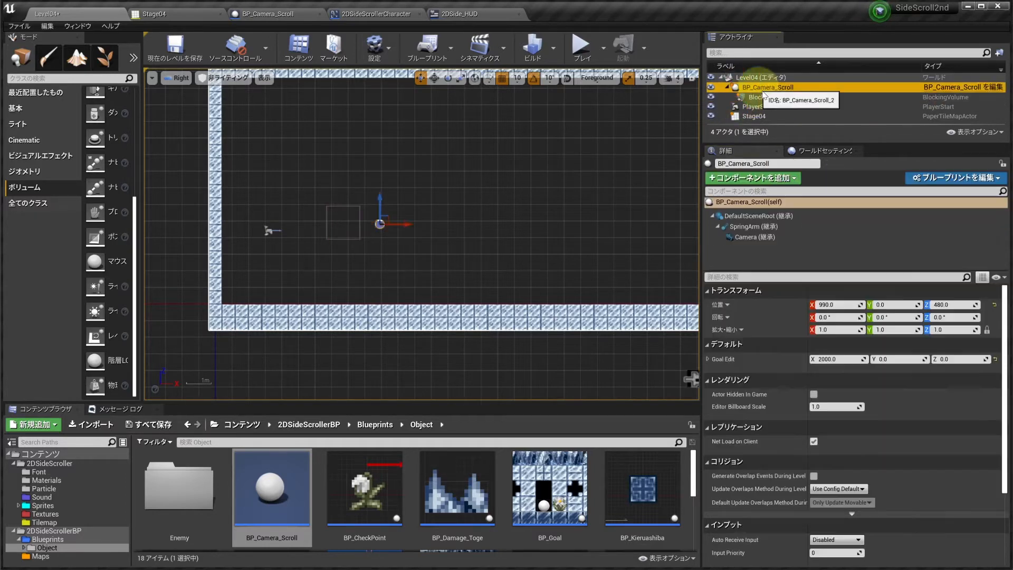
{"action": "left_click", "coordinate": [765, 97]}
{"action": "left_click", "coordinate": [759, 88]}
{"action": "left_click", "coordinate": [765, 97]}
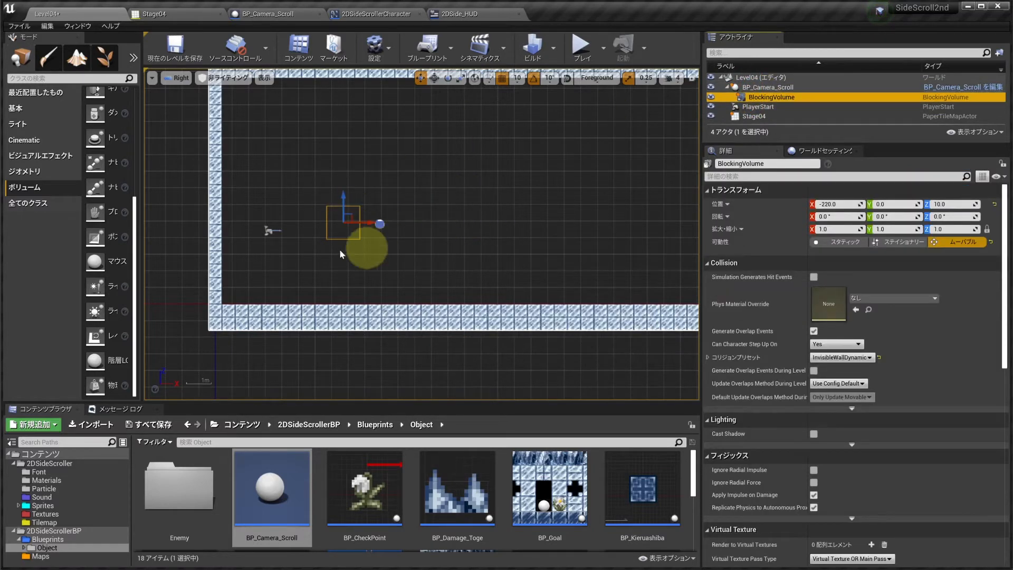
Step: Move the BlockingVolume to X -1050 over the stage's left wall and set its brush Z size to 2000
{"action": "left_click_drag", "start_coordinate": [372, 222], "coordinate": [245, 226]}
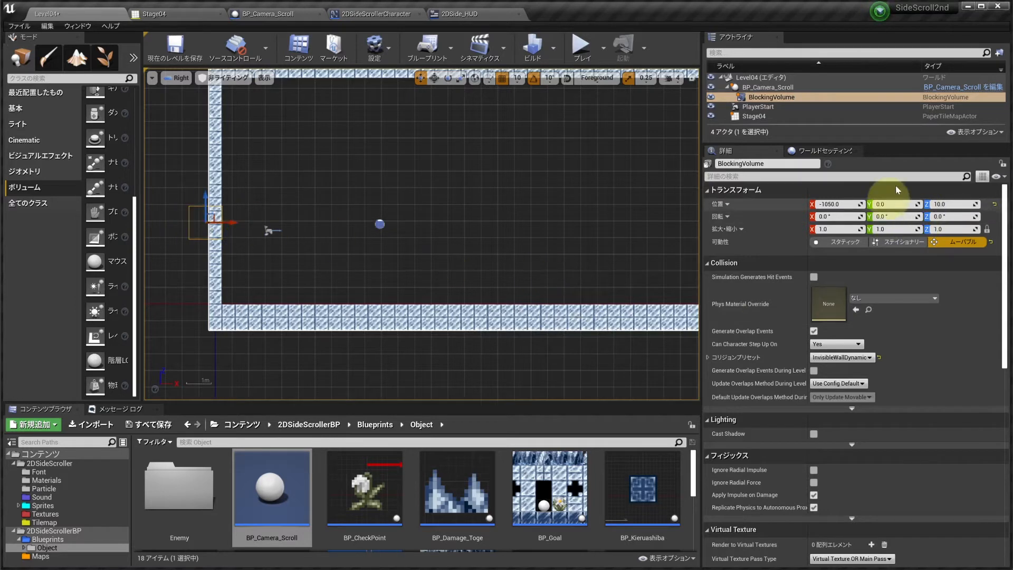
{"action": "scroll", "coordinate": [767, 377], "scroll_direction": "down", "scroll_amount": 10}
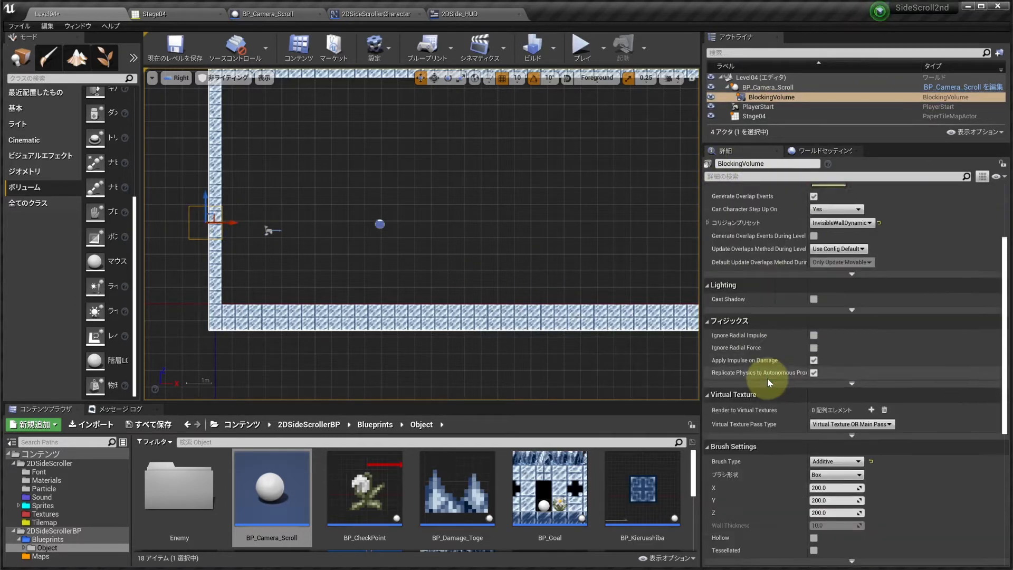
{"action": "left_click", "coordinate": [823, 360]}
{"action": "type", "text": "2000"}
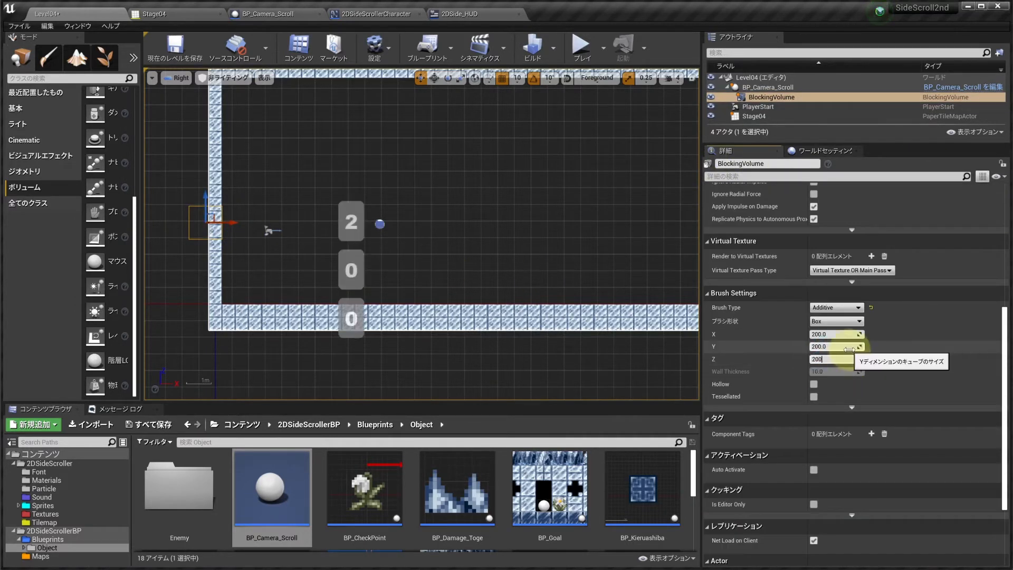
{"action": "key", "text": "Return"}
{"action": "scroll", "coordinate": [445, 156], "scroll_direction": "down", "scroll_amount": 1}
{"action": "right_click_drag", "start_coordinate": [422, 150], "coordinate": [380, 158]}
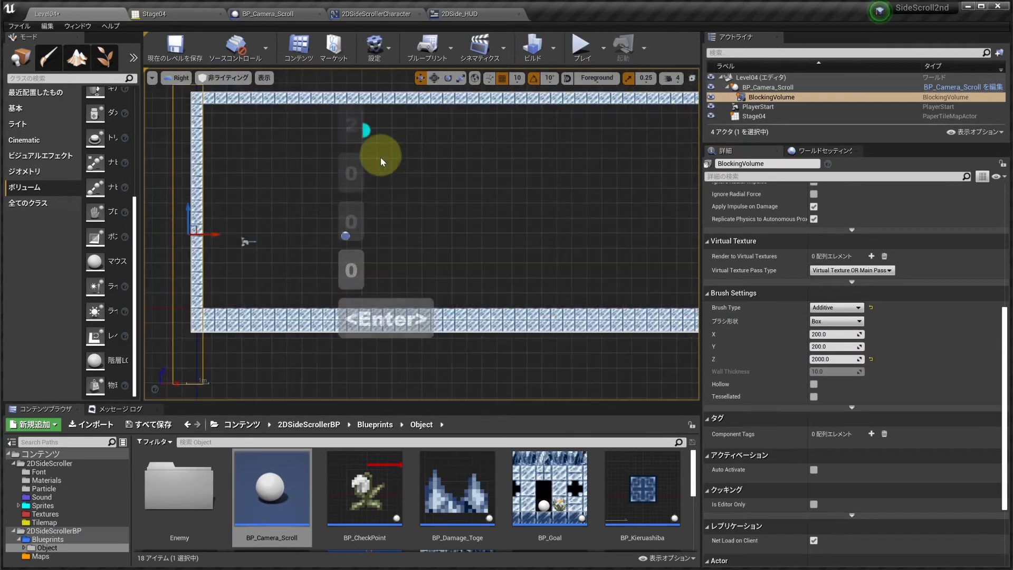
{"action": "right_click_drag", "start_coordinate": [417, 186], "coordinate": [437, 203]}
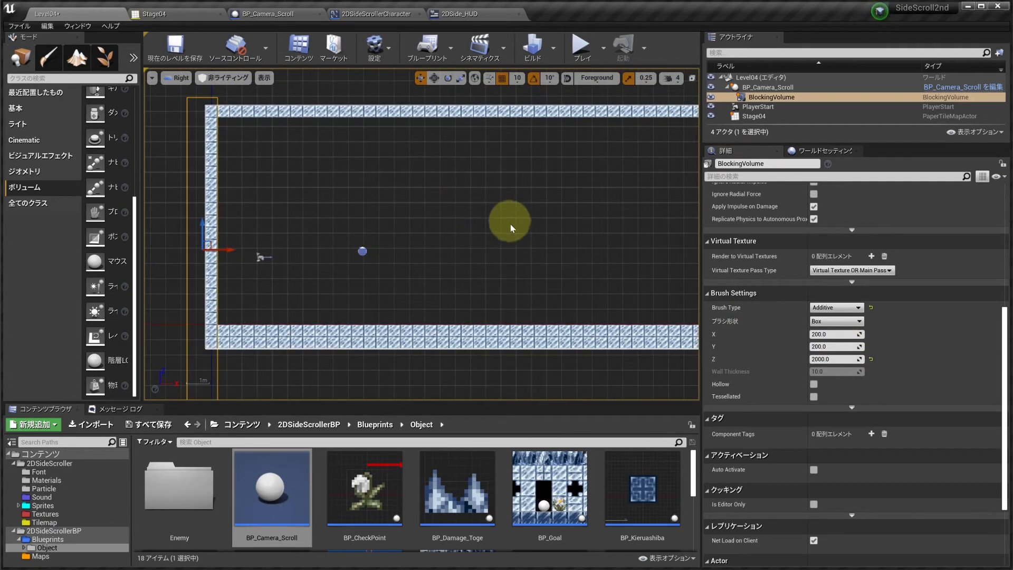
Step: Set the BlockingVolume's collision preset to Custom, with all responses on Ignore except Player on Block
{"action": "scroll", "coordinate": [793, 296], "scroll_direction": "up", "scroll_amount": 6}
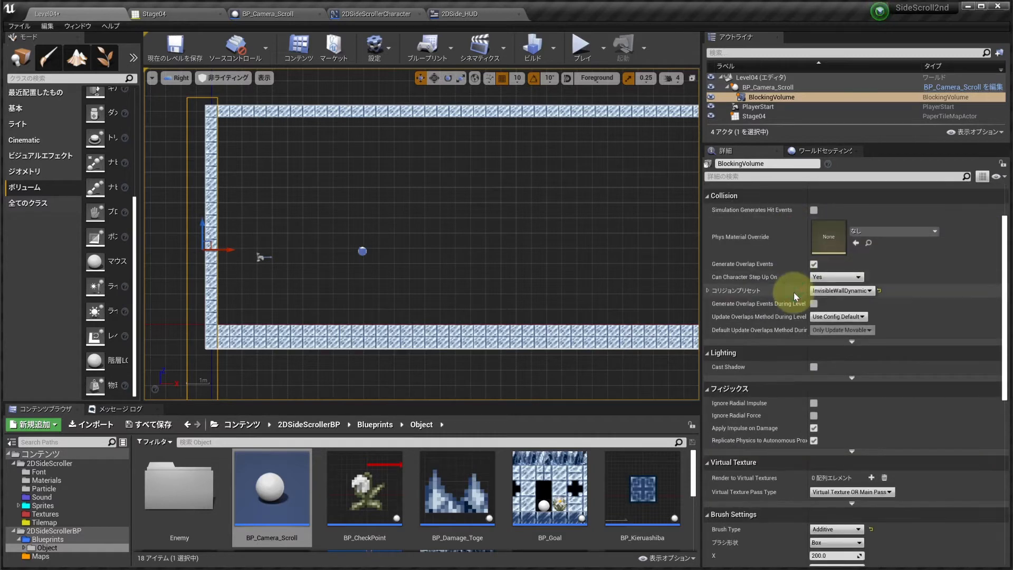
{"action": "left_click", "coordinate": [708, 290]}
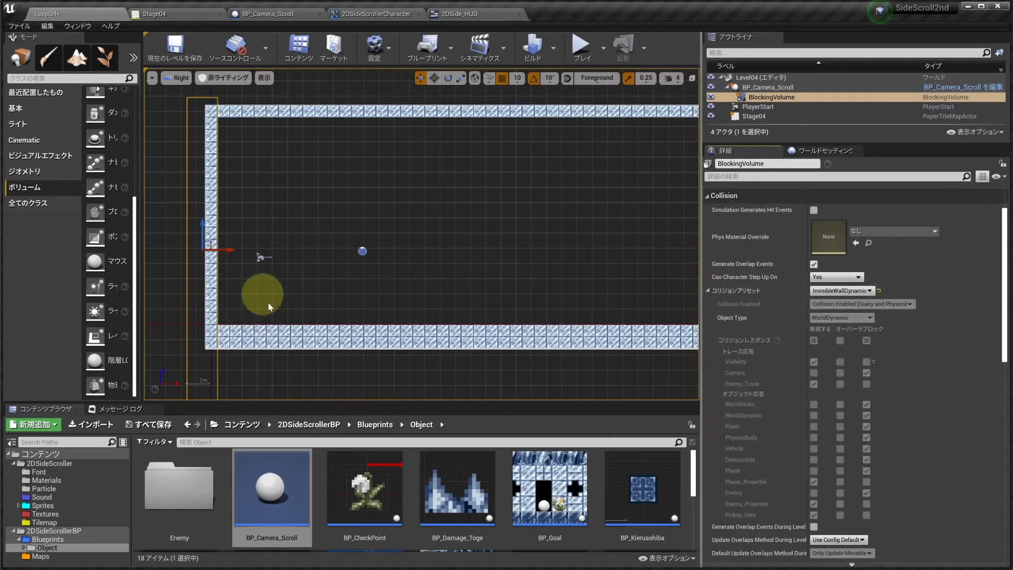
{"action": "scroll", "coordinate": [816, 285], "scroll_direction": "down", "scroll_amount": 3}
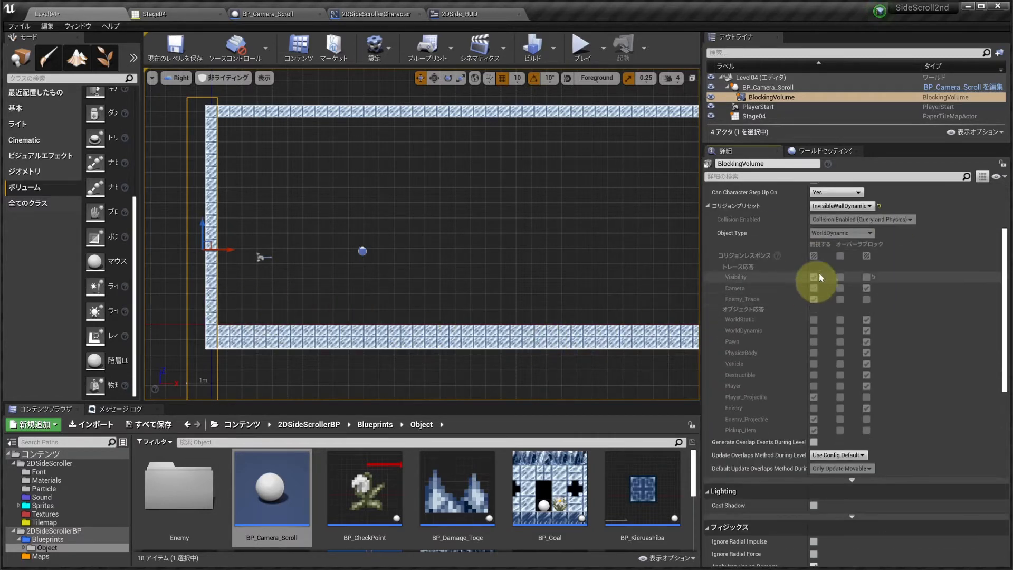
{"action": "scroll", "coordinate": [819, 275], "scroll_direction": "up", "scroll_amount": 1}
{"action": "left_click", "coordinate": [823, 240]}
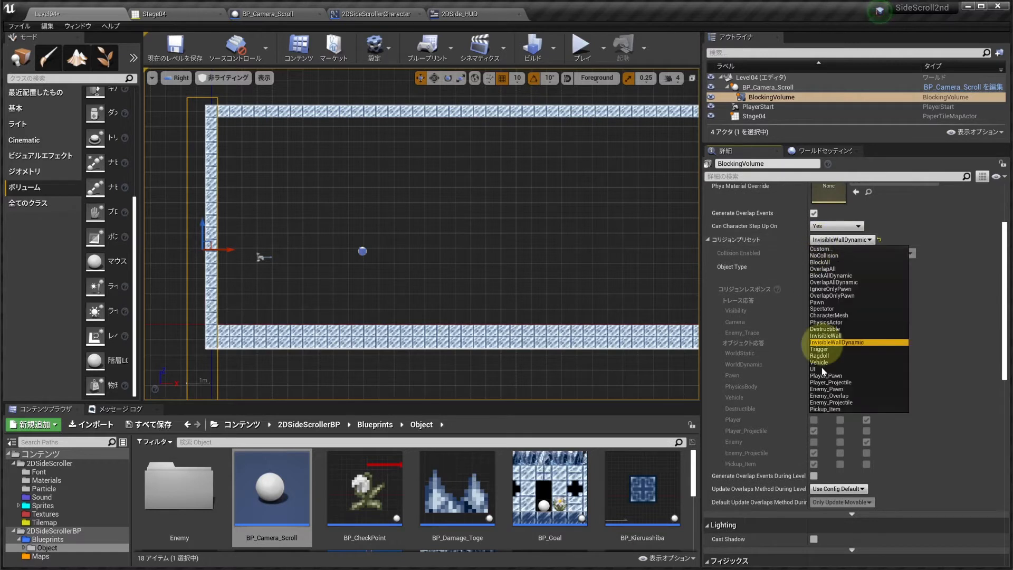
{"action": "left_click", "coordinate": [827, 248]}
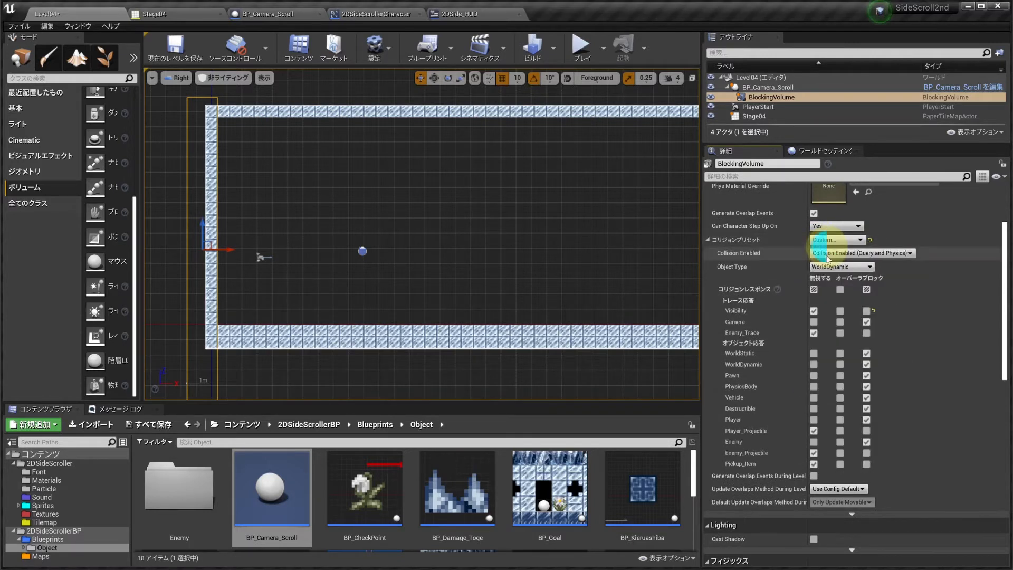
{"action": "left_click", "coordinate": [814, 289]}
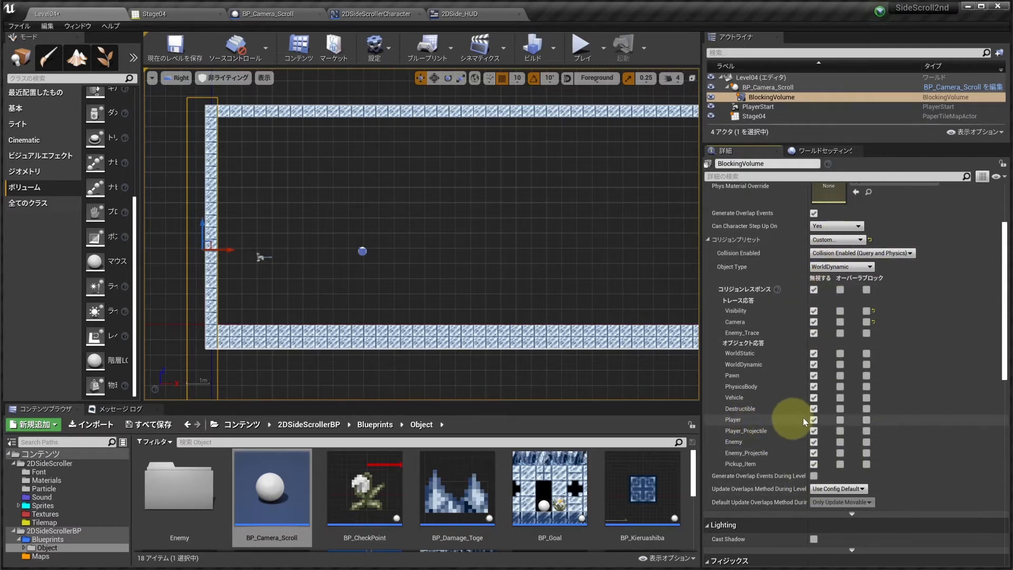
{"action": "left_click", "coordinate": [866, 419]}
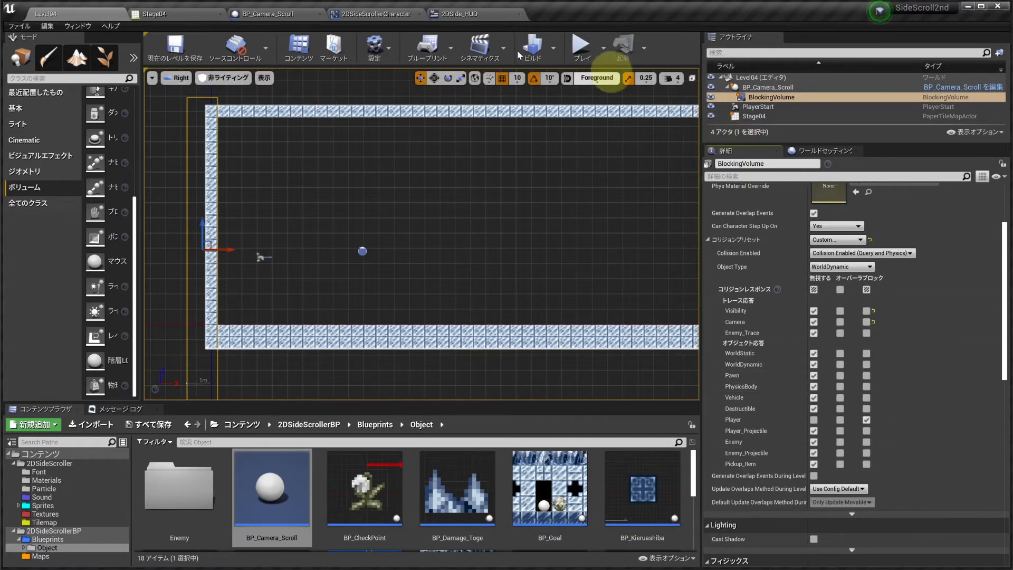
Step: Play-test Level04 to check how the BlockingVolume pushes the player, and inspect the BP_Camera_Scroll actor's camera preview
{"action": "left_click", "coordinate": [580, 47]}
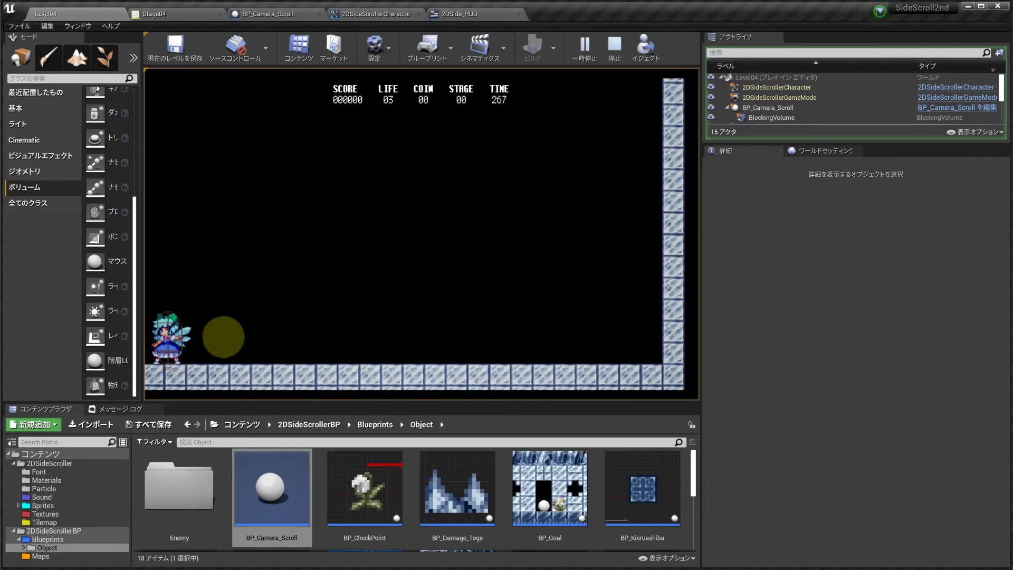
{"action": "key", "text": "Escape"}
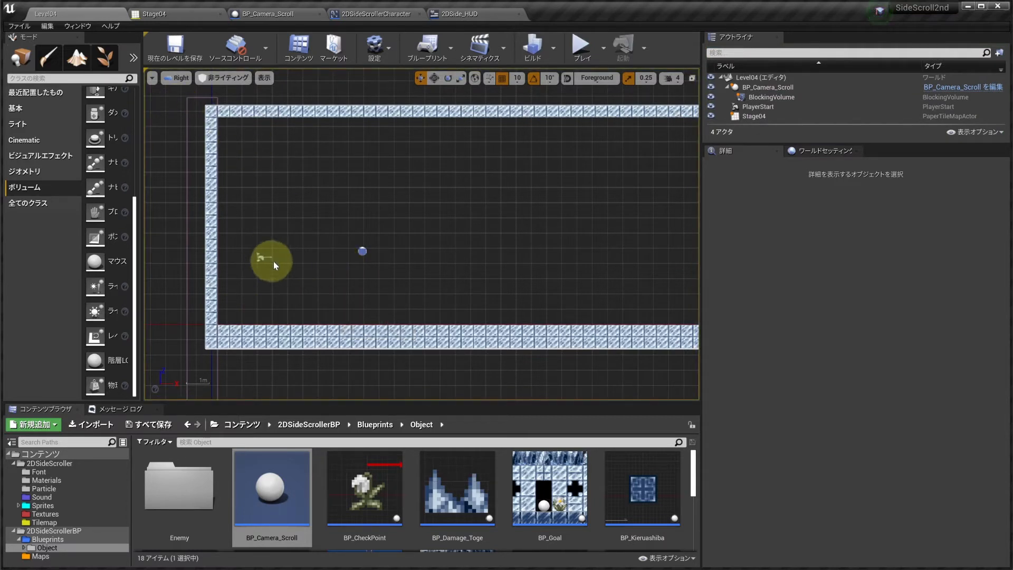
{"action": "left_click", "coordinate": [362, 251]}
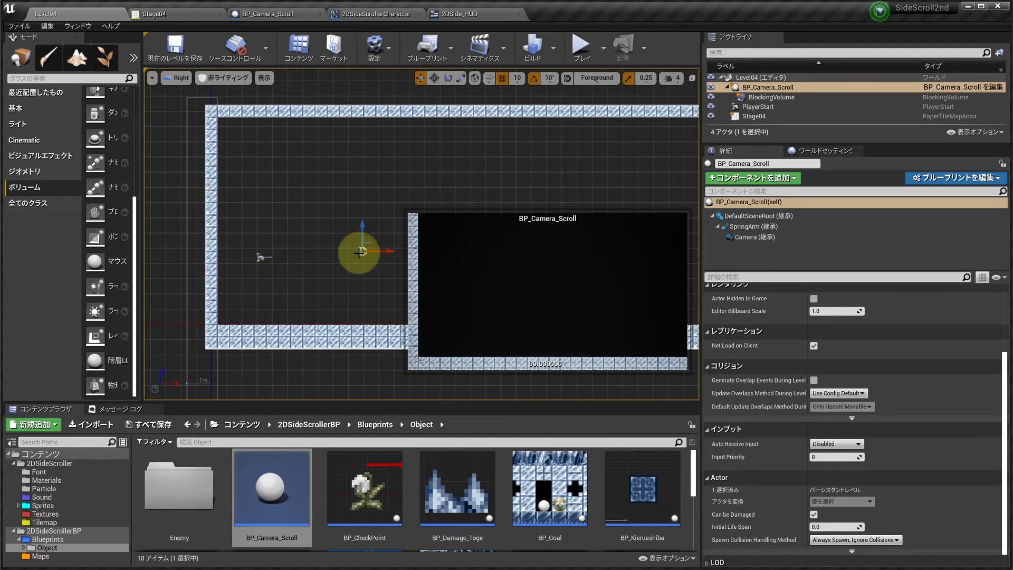
{"action": "left_click", "coordinate": [347, 197]}
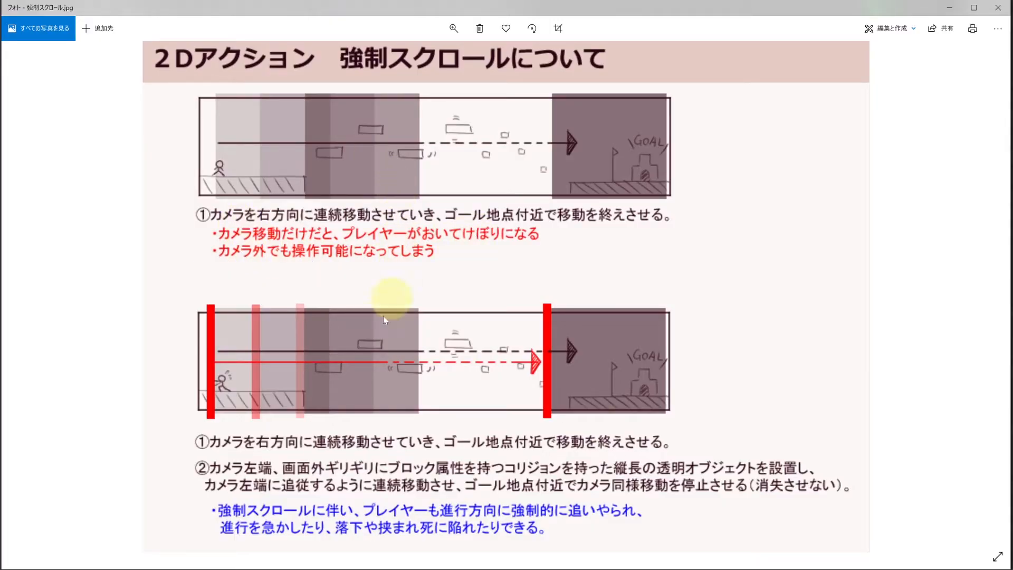
Step: Read the notes in 強制スクロール.jpg on forced scrolling, crushing deaths and respawn positions
{"action": "scroll", "coordinate": [391, 296], "scroll_direction": "down", "scroll_amount": 4}
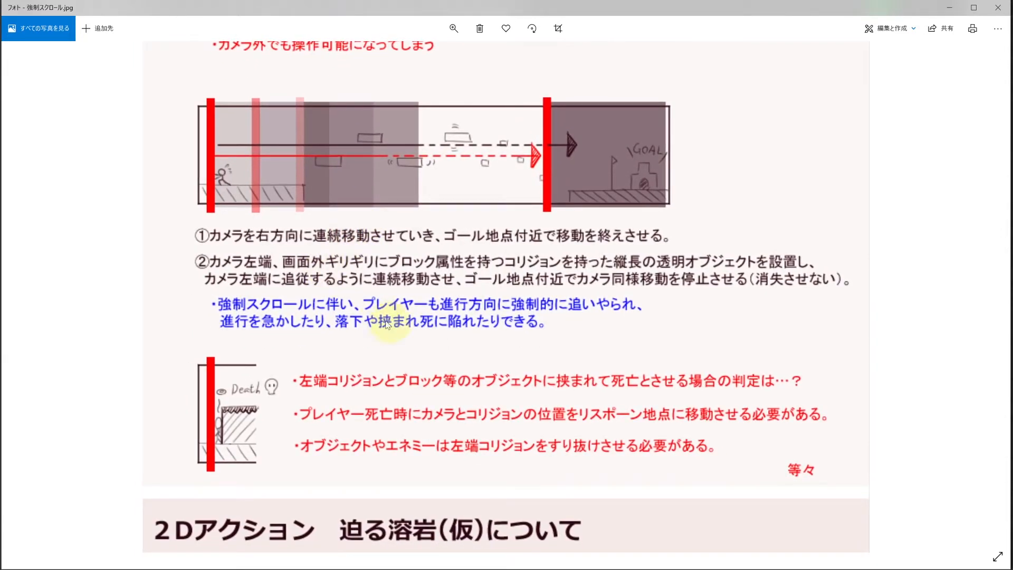
{"action": "scroll", "coordinate": [387, 324], "scroll_direction": "down", "scroll_amount": 2}
{"action": "scroll", "coordinate": [362, 226], "scroll_direction": "up", "scroll_amount": 1}
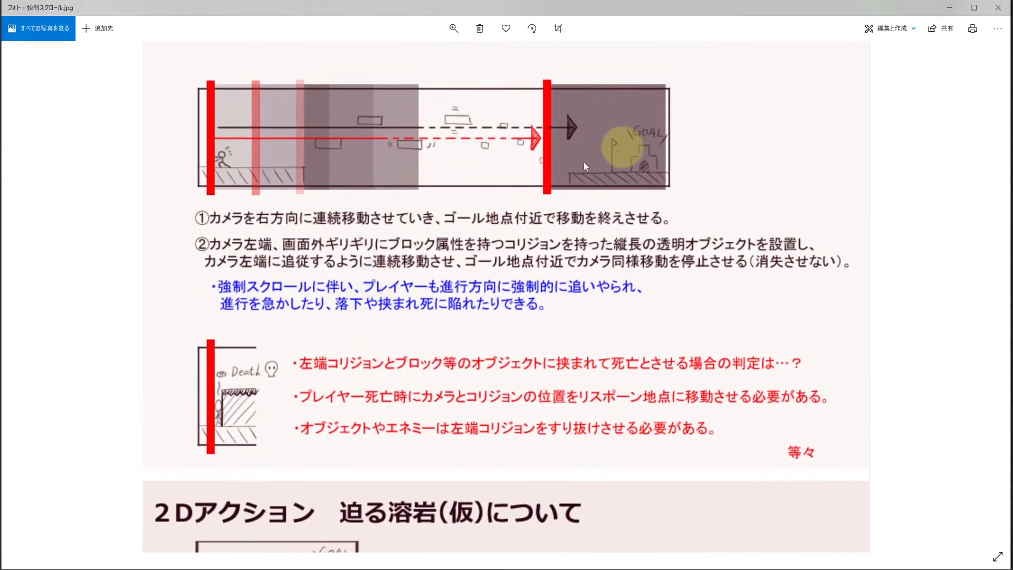
{"action": "scroll", "coordinate": [524, 343], "scroll_direction": "up", "scroll_amount": 2}
{"action": "left_click_drag", "start_coordinate": [522, 441], "coordinate": [508, 183]}
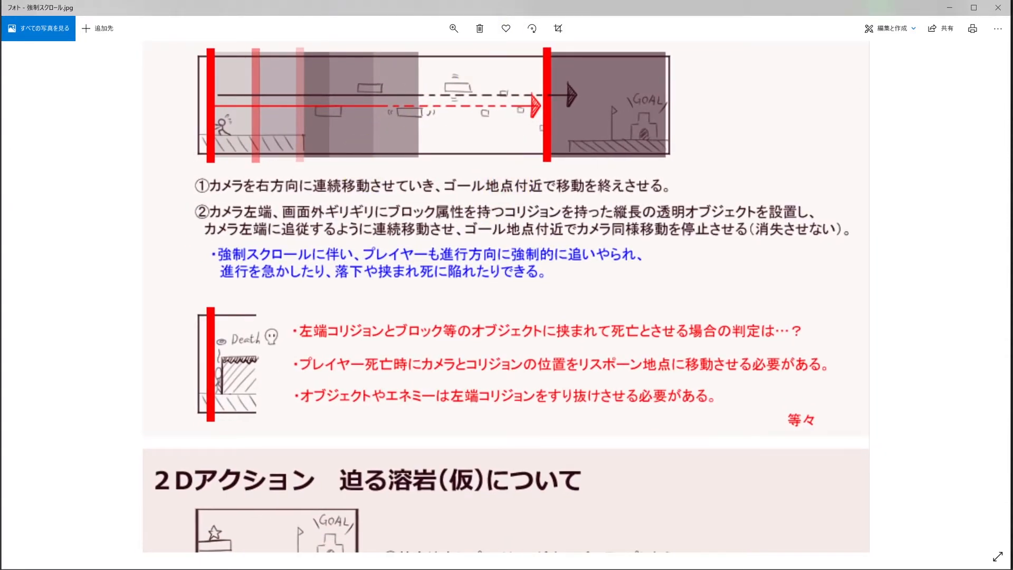
{"action": "scroll", "coordinate": [317, 339], "scroll_direction": "down", "scroll_amount": 1}
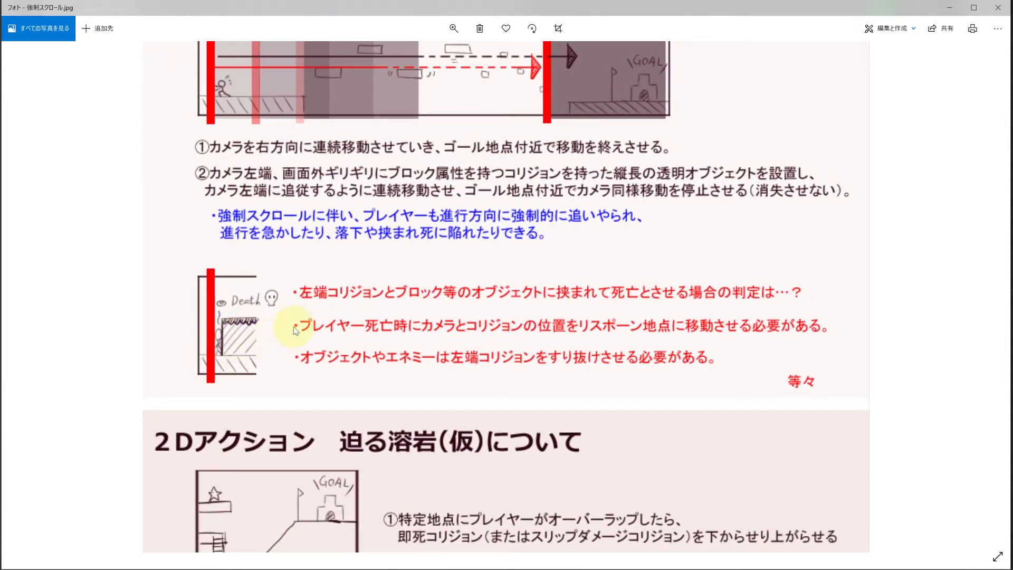
Step: Return to Unreal Editor, open the Stage04 tile map and paint an ice block 3 tiles wide and 4 high on the floor
{"action": "key", "text": "alt+Tab"}
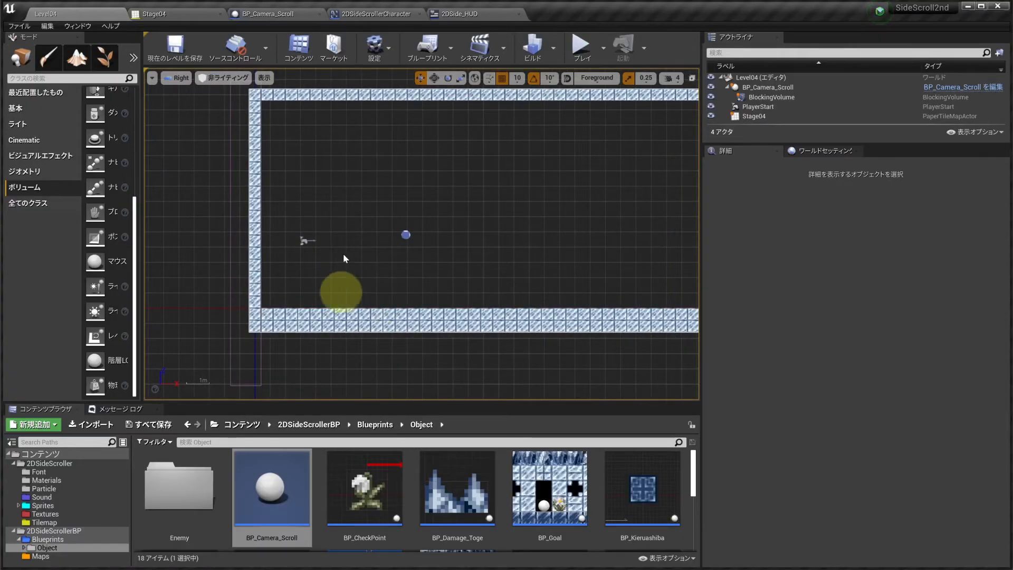
{"action": "right_click_drag", "start_coordinate": [402, 276], "coordinate": [359, 257]}
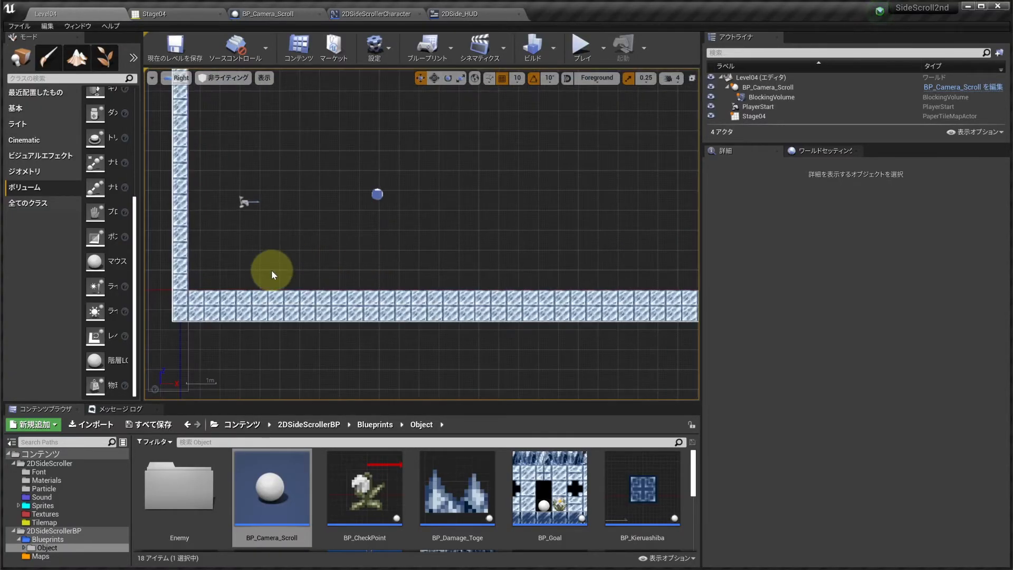
{"action": "left_click", "coordinate": [39, 523]}
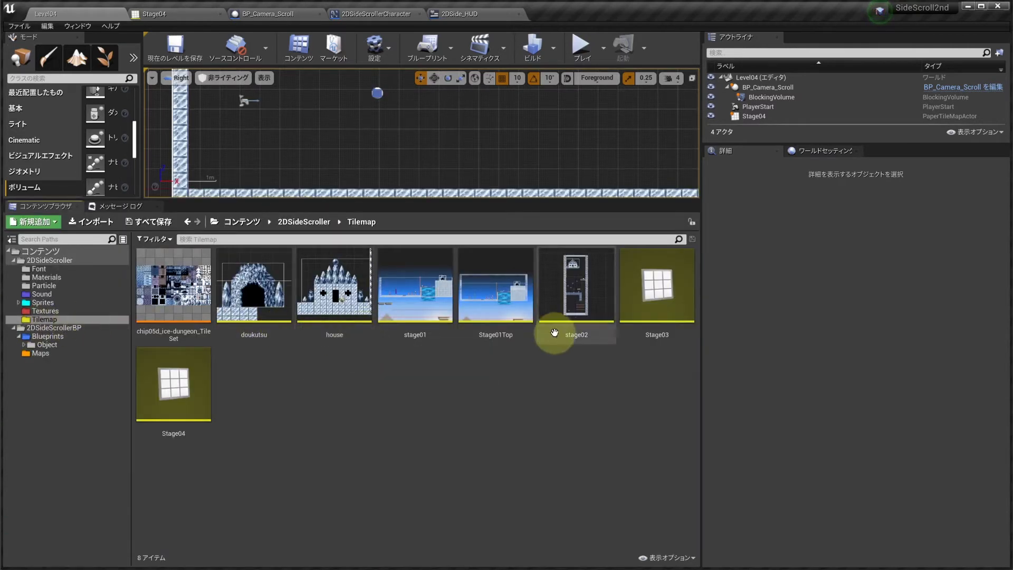
{"action": "double_click", "coordinate": [165, 381]}
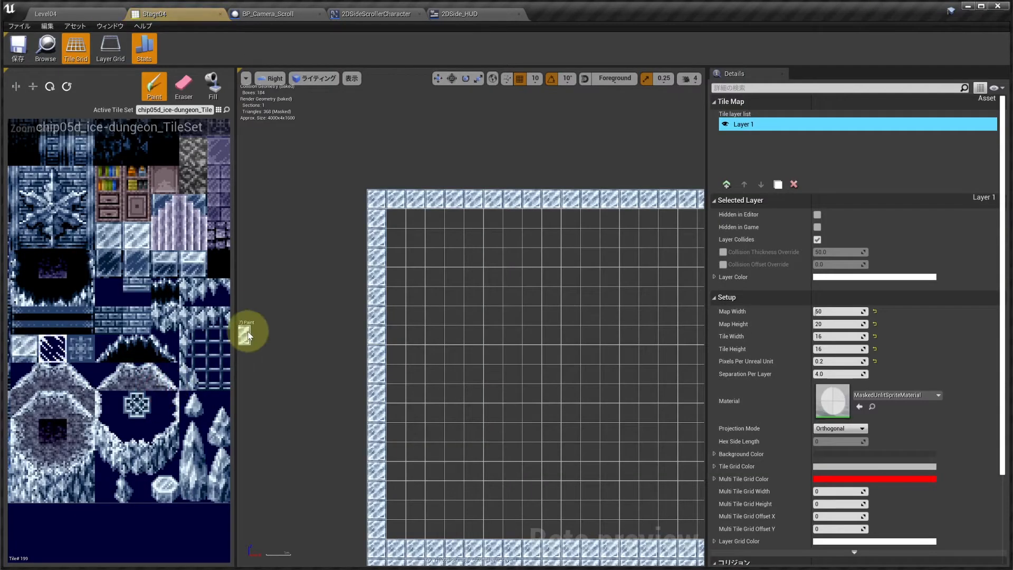
{"action": "mouse_move", "coordinate": [346, 237]}
{"action": "right_mouse_down"}
{"action": "mouse_move", "coordinate": [453, 380]}
{"action": "mouse_move", "coordinate": [482, 403]}
{"action": "right_mouse_up"}
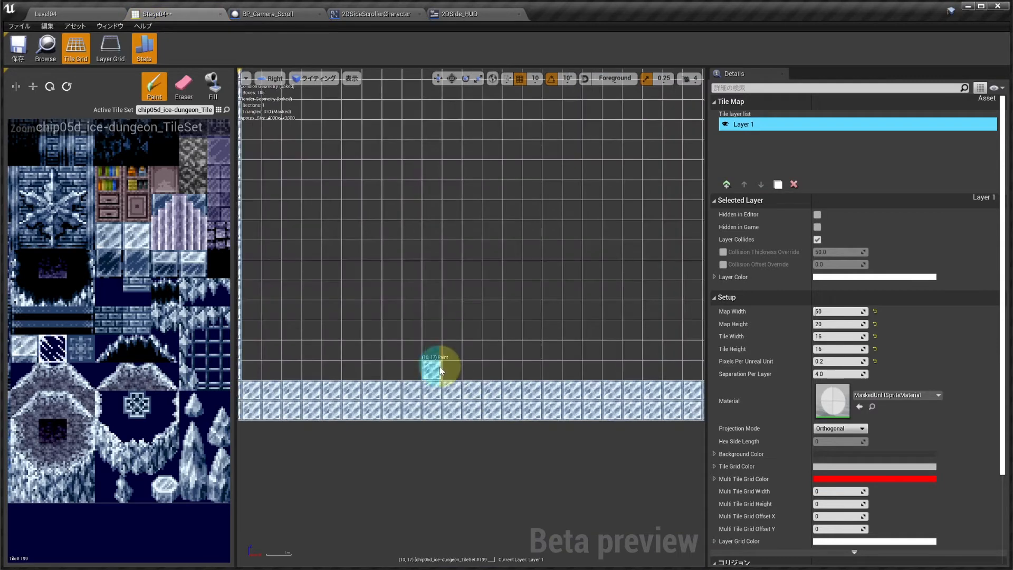
{"action": "left_click_drag", "start_coordinate": [440, 370], "coordinate": [464, 371]}
{"action": "right_click_drag", "start_coordinate": [471, 345], "coordinate": [511, 340]}
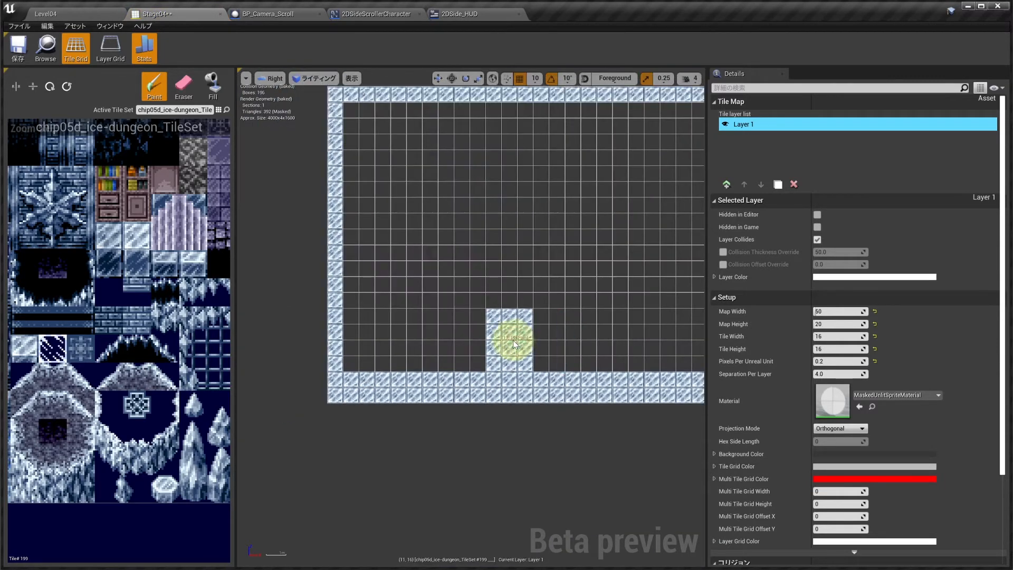
Step: Save Level04 and play-test it to check how the player is pushed against the new tile block
{"action": "left_click", "coordinate": [83, 14]}
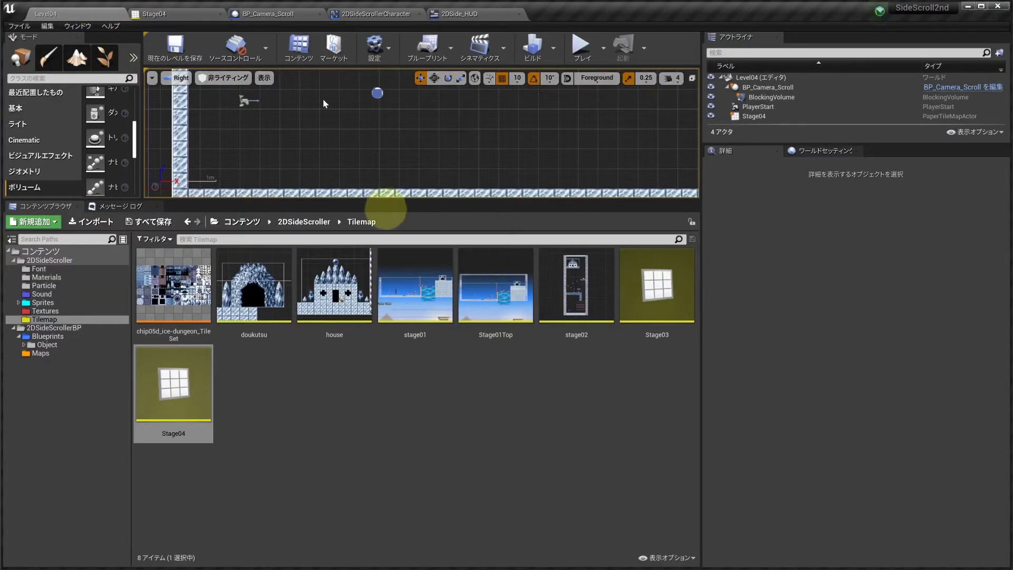
{"action": "key", "text": "ctrl+s"}
{"action": "left_click_drag", "start_coordinate": [405, 201], "coordinate": [385, 332]}
{"action": "left_click", "coordinate": [580, 45]}
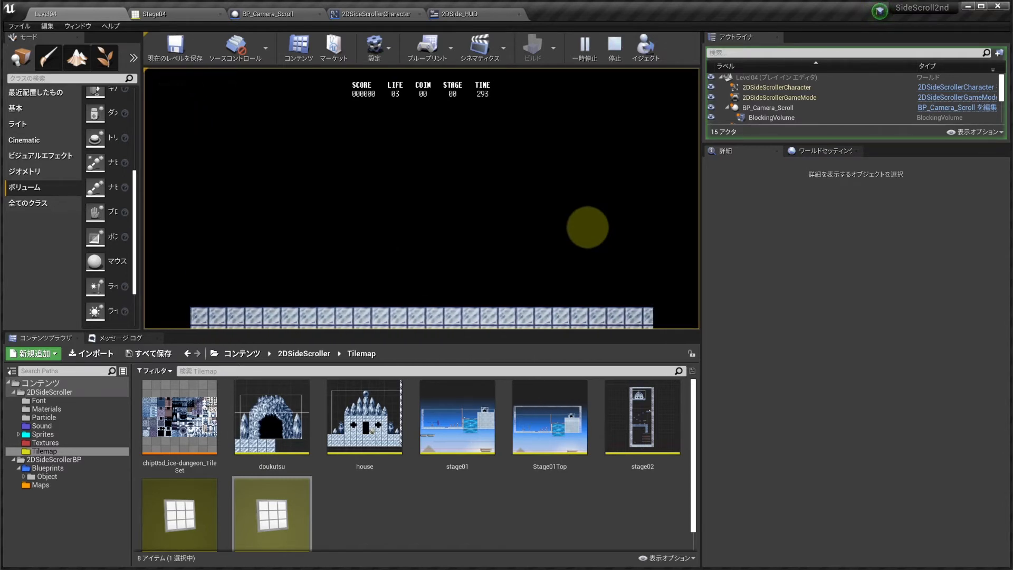
{"action": "key", "text": "Escape"}
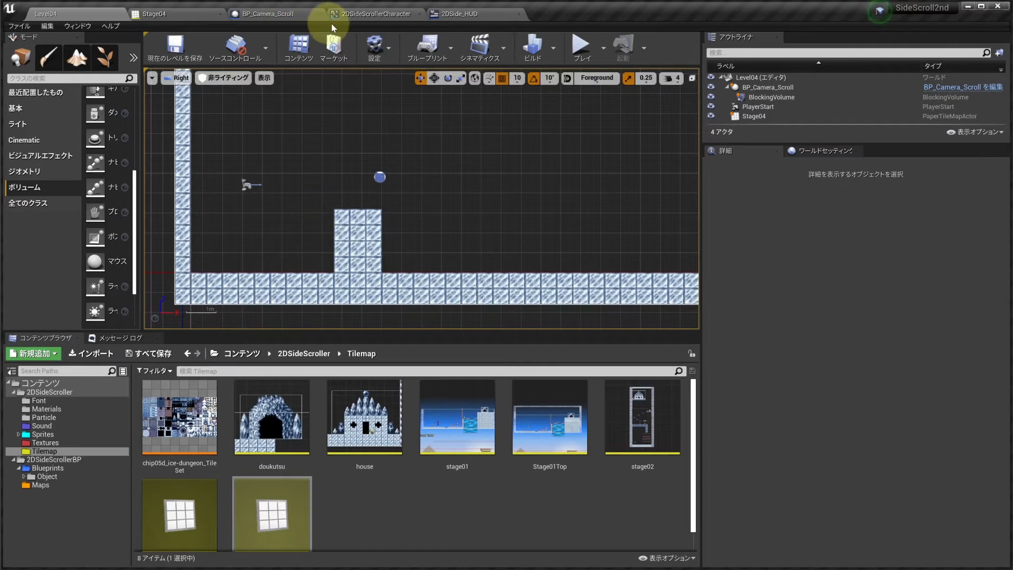
Step: Examine the 2DSideScrollerCharacter event graph, including the Event Hit wall-grab logic and the Box_Wall overlap events
{"action": "left_click", "coordinate": [373, 13]}
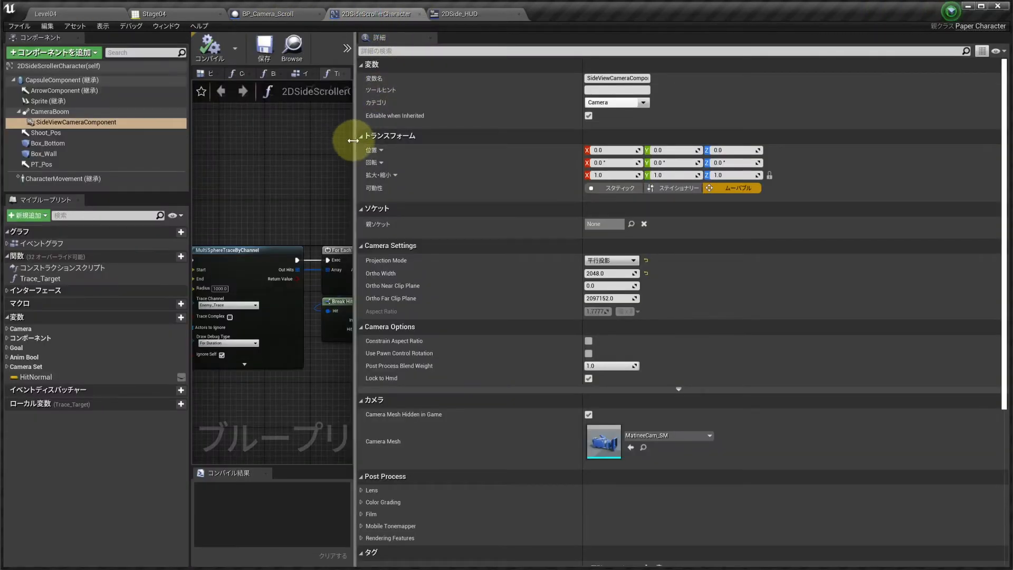
{"action": "left_click_drag", "start_coordinate": [354, 141], "coordinate": [786, 196]}
{"action": "scroll", "coordinate": [531, 208], "scroll_direction": "down", "scroll_amount": 7}
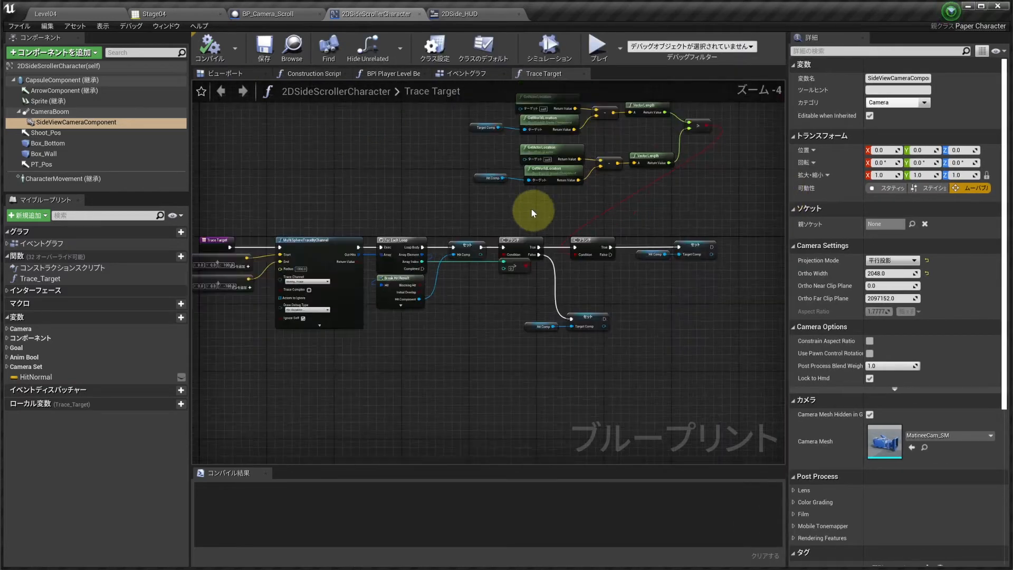
{"action": "left_click", "coordinate": [585, 74]}
{"action": "scroll", "coordinate": [558, 260], "scroll_direction": "down", "scroll_amount": 4}
{"action": "scroll", "coordinate": [510, 274], "scroll_direction": "up", "scroll_amount": 3}
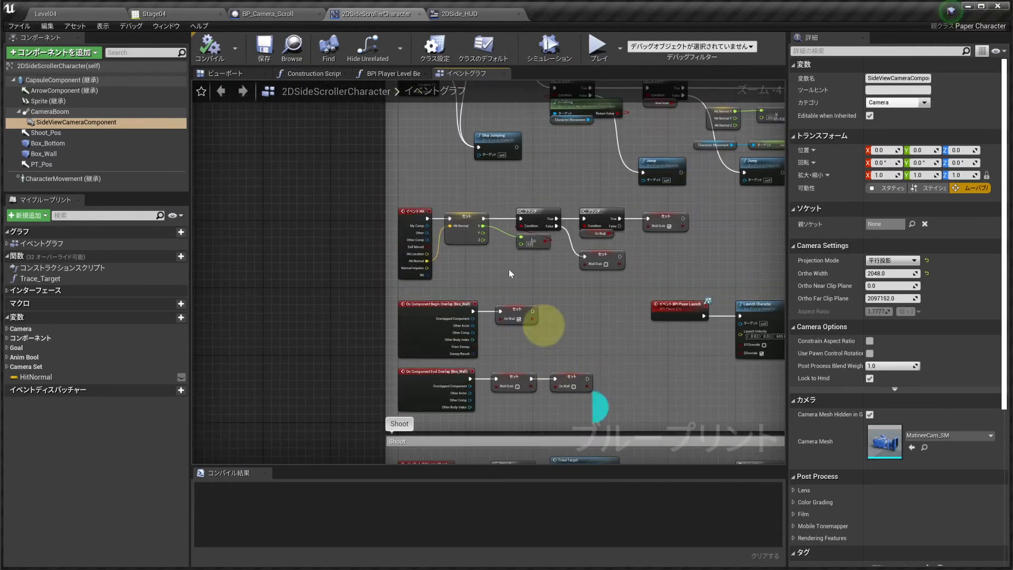
{"action": "scroll", "coordinate": [510, 273], "scroll_direction": "up", "scroll_amount": 4}
{"action": "right_click_drag", "start_coordinate": [514, 227], "coordinate": [403, 218]}
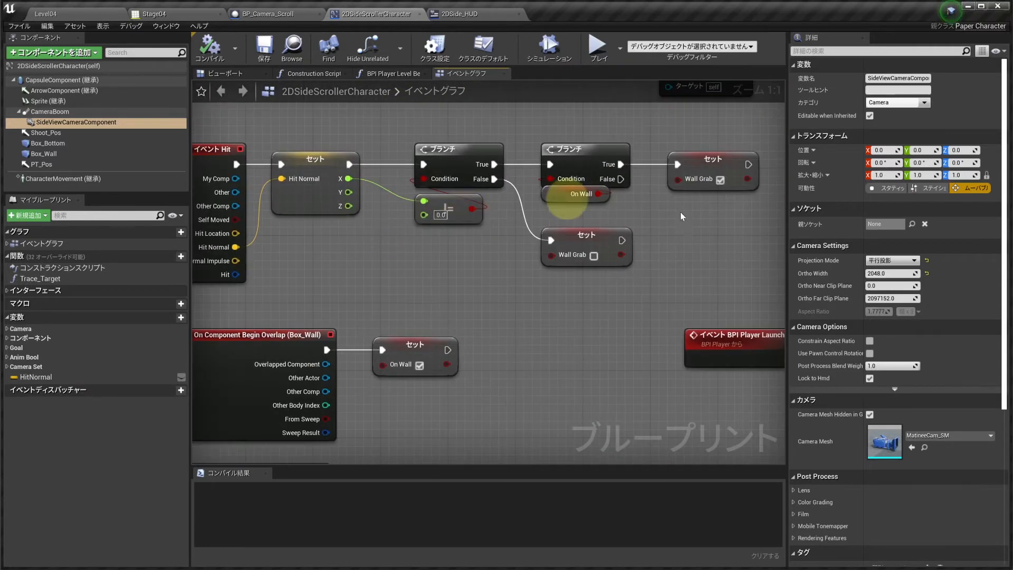
{"action": "scroll", "coordinate": [644, 215], "scroll_direction": "down", "scroll_amount": 10}
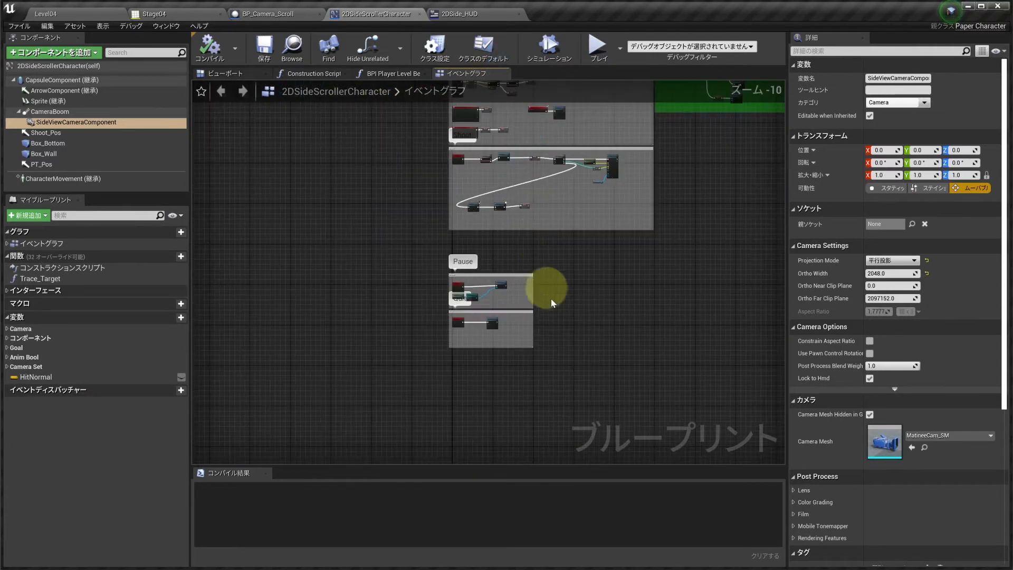
{"action": "scroll", "coordinate": [522, 271], "scroll_direction": "up", "scroll_amount": 3}
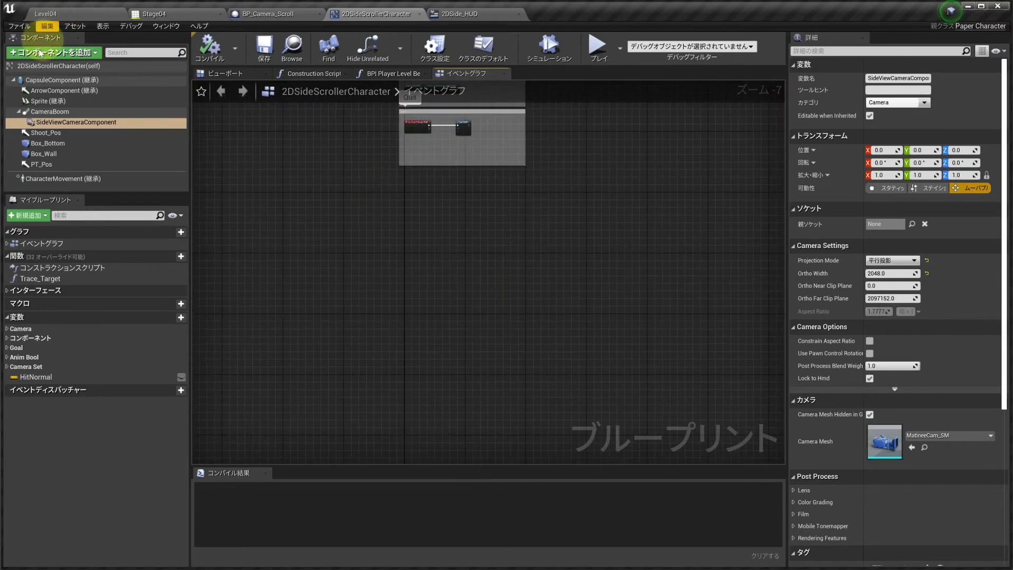
Step: Add an On Component Hit event for the character's inherited CapsuleComponent
{"action": "left_click", "coordinate": [62, 80]}
{"action": "right_click", "coordinate": [64, 83]}
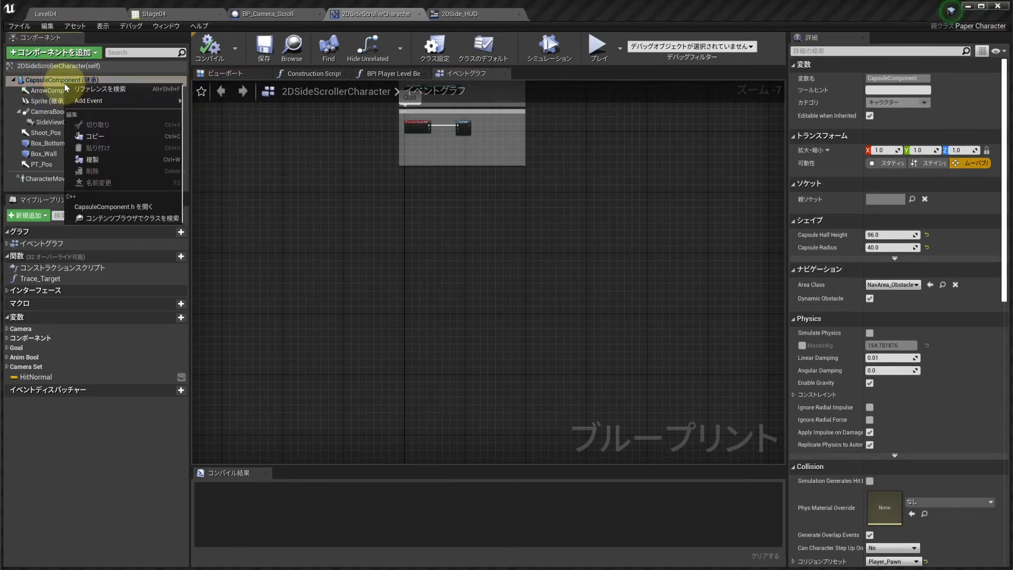
{"action": "mouse_move", "coordinate": [100, 100]}
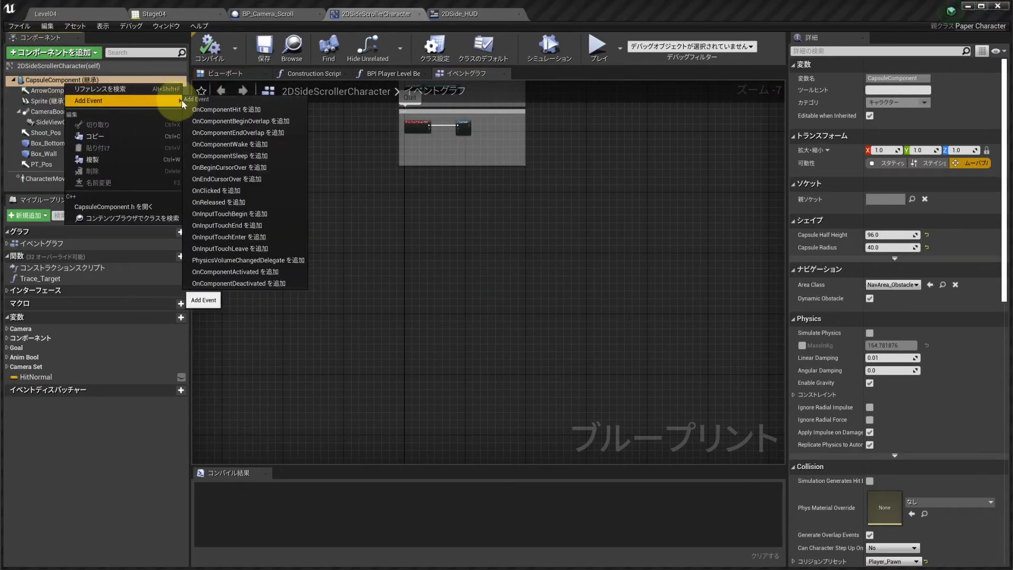
{"action": "left_click", "coordinate": [227, 112]}
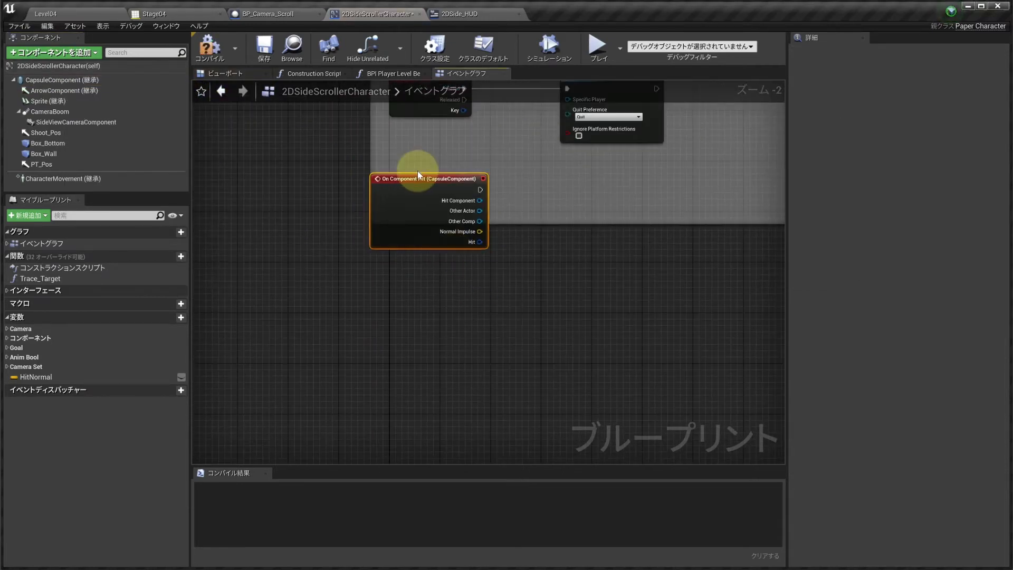
Step: Attach a Break Hit Result node to the capsule hit event's Hit output and expand it to expose all its outputs
{"action": "right_click_drag", "start_coordinate": [565, 226], "coordinate": [491, 229]}
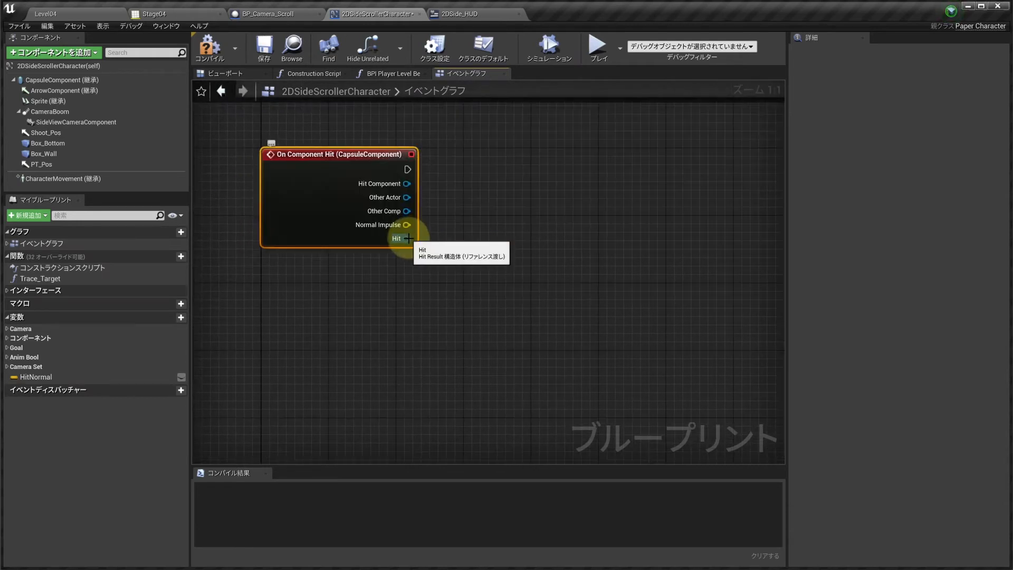
{"action": "left_click_drag", "start_coordinate": [407, 239], "coordinate": [463, 246]}
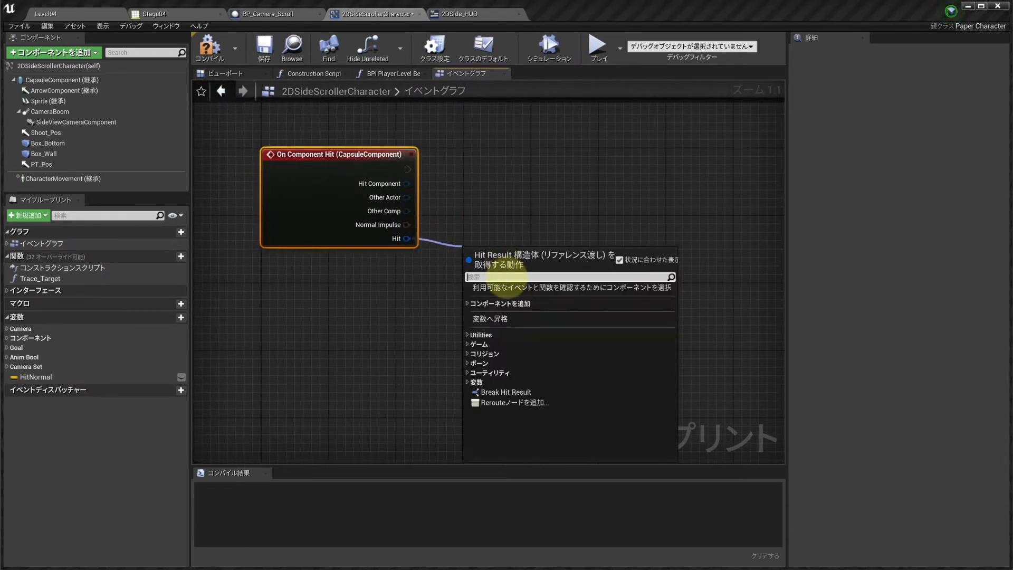
{"action": "left_click", "coordinate": [500, 392]}
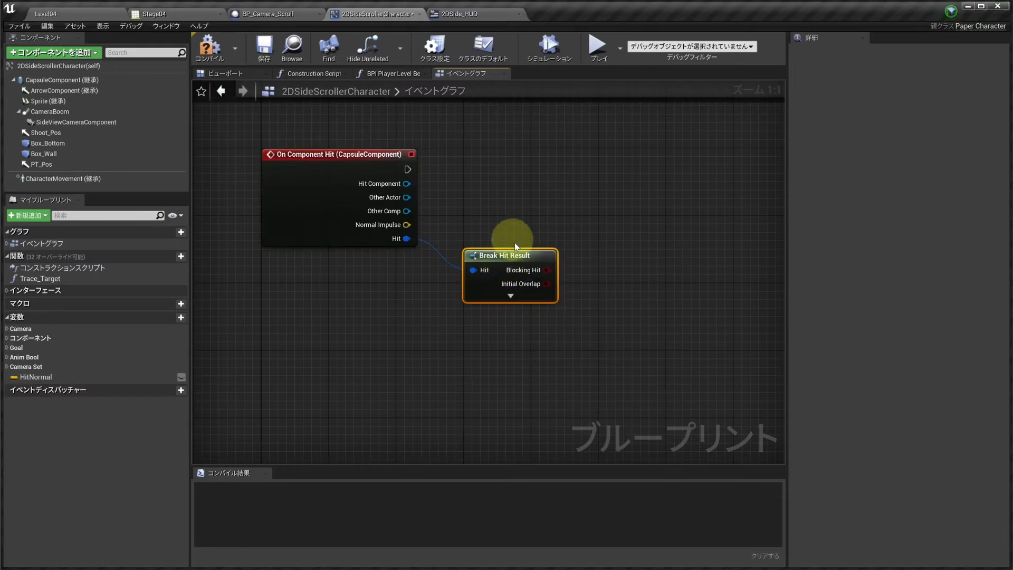
{"action": "right_click_drag", "start_coordinate": [568, 246], "coordinate": [453, 209]}
{"action": "left_click", "coordinate": [396, 258]}
{"action": "right_click_drag", "start_coordinate": [513, 257], "coordinate": [502, 226]}
{"action": "scroll", "coordinate": [553, 267], "scroll_direction": "down", "scroll_amount": 2}
{"action": "scroll", "coordinate": [529, 255], "scroll_direction": "up", "scroll_amount": 2}
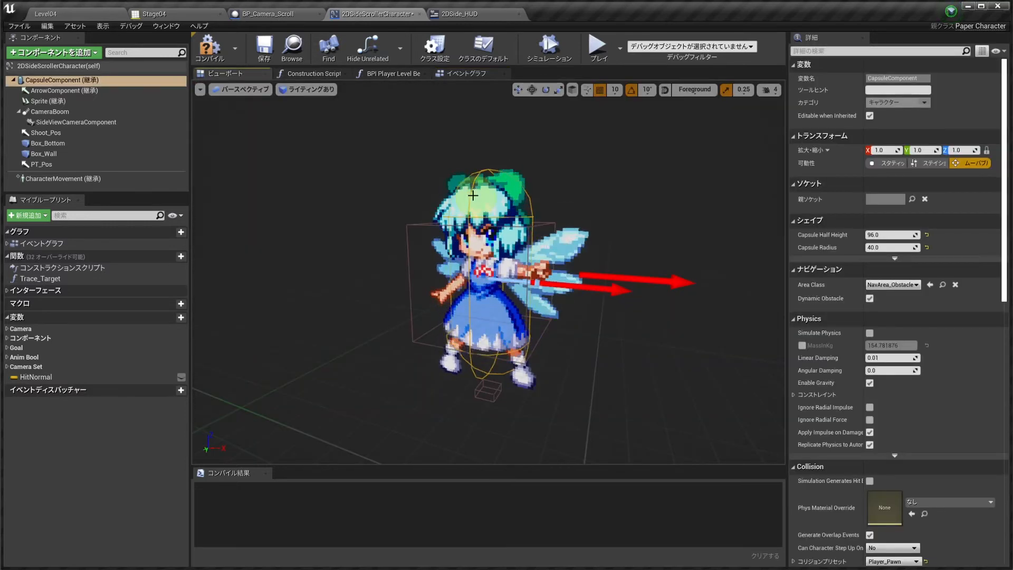
Step: Add a Print String node run by the capsule's On Component Hit event, with Impact Normal feeding its In String input
{"action": "left_click", "coordinate": [458, 75]}
{"action": "scroll", "coordinate": [481, 226], "scroll_direction": "down", "scroll_amount": 1}
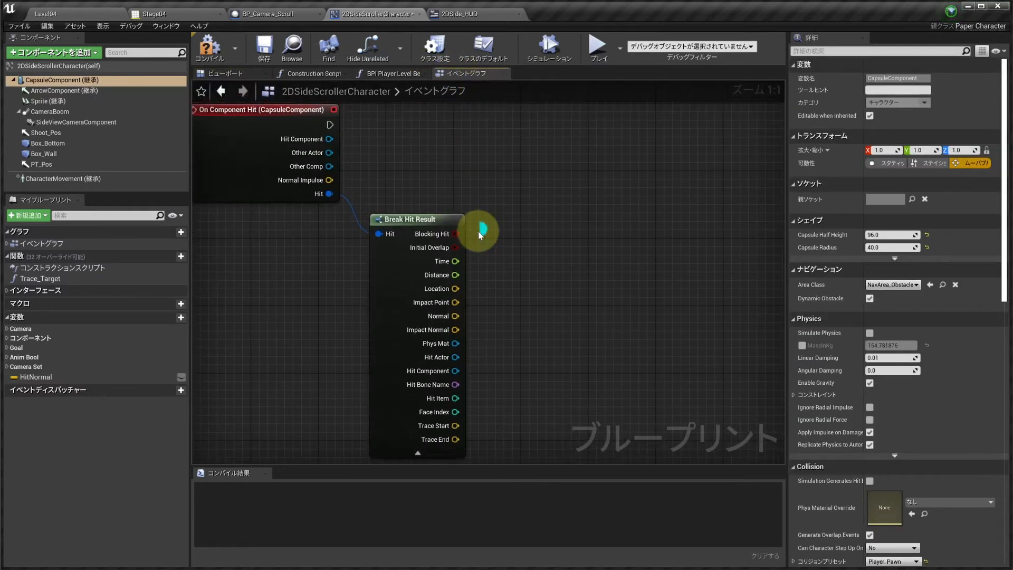
{"action": "right_click_drag", "start_coordinate": [536, 291], "coordinate": [517, 293]}
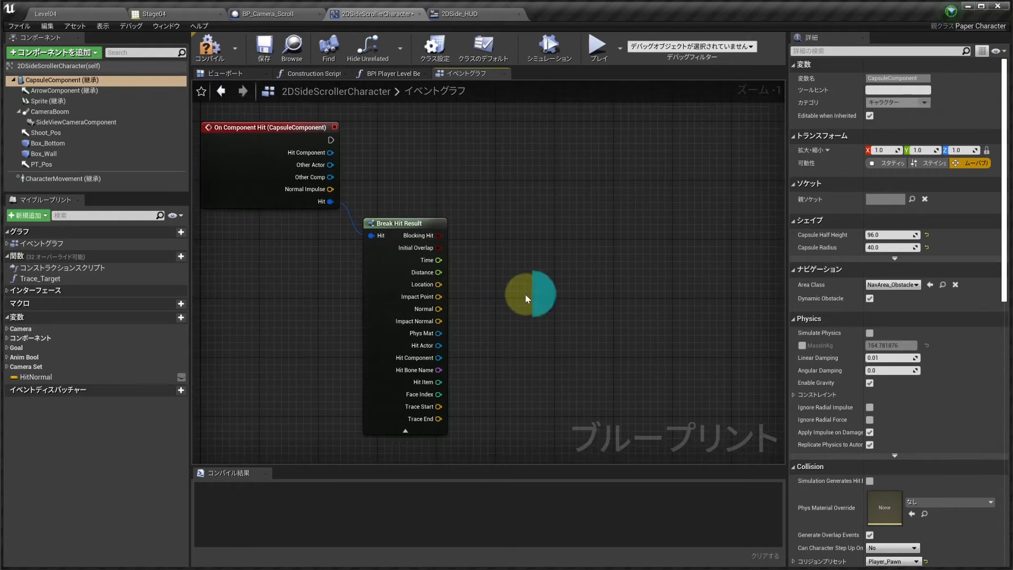
{"action": "right_click", "coordinate": [483, 138]}
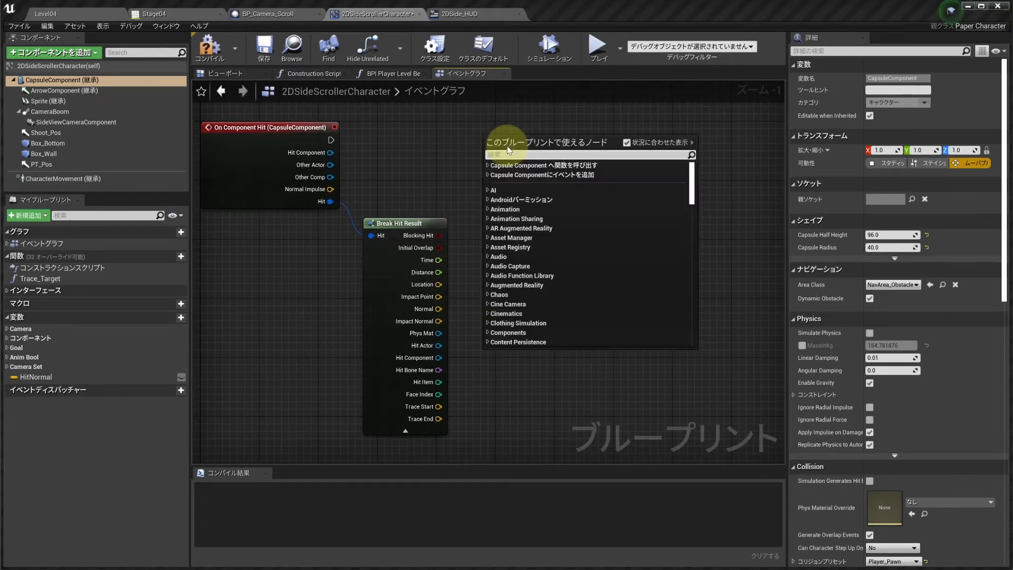
{"action": "type", "text": "prints"}
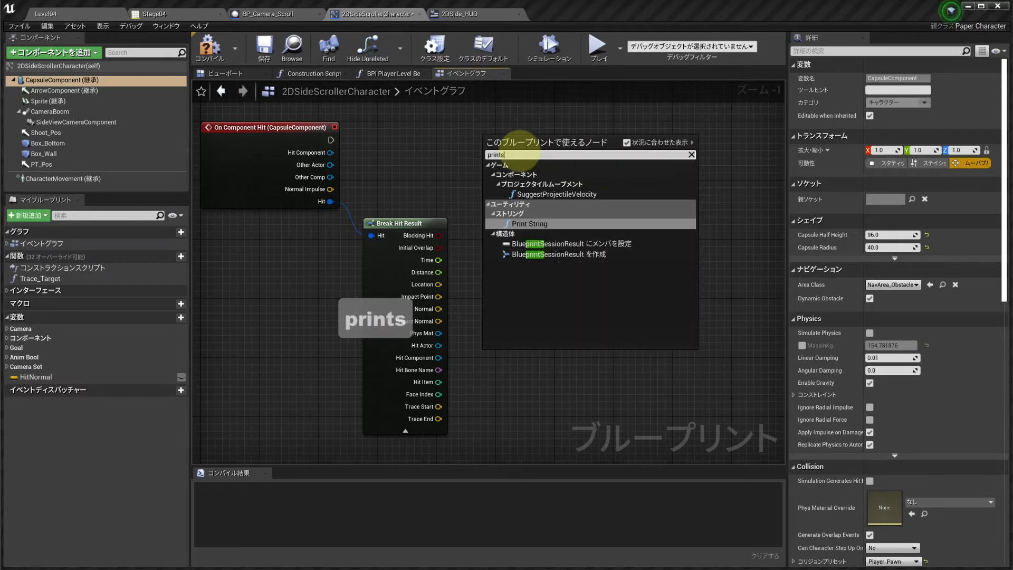
{"action": "key", "text": "Return"}
{"action": "scroll", "coordinate": [369, 126], "scroll_direction": "down", "scroll_amount": 2}
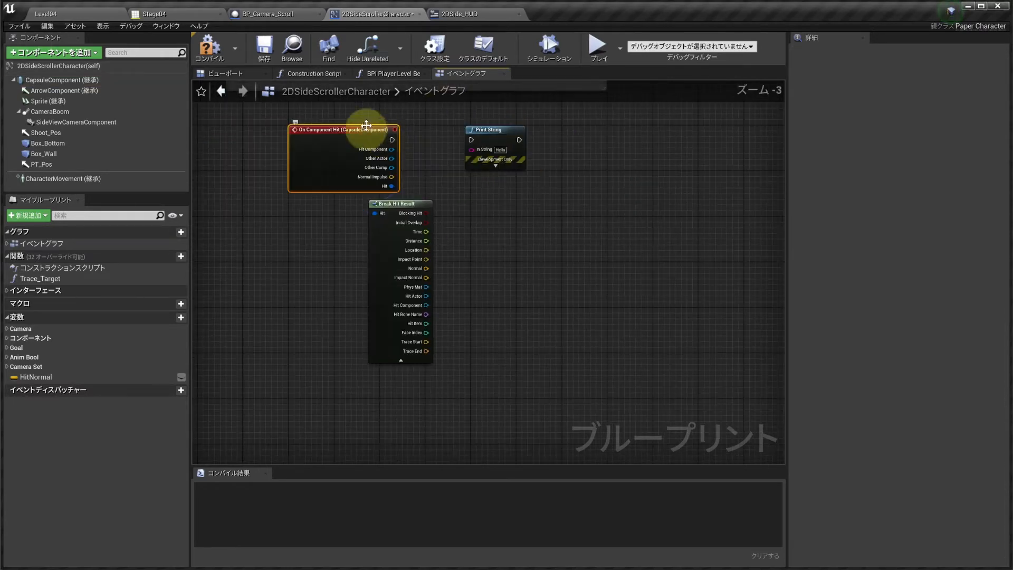
{"action": "left_click_drag", "start_coordinate": [334, 133], "coordinate": [317, 132]}
{"action": "left_click_drag", "start_coordinate": [426, 277], "coordinate": [474, 156]}
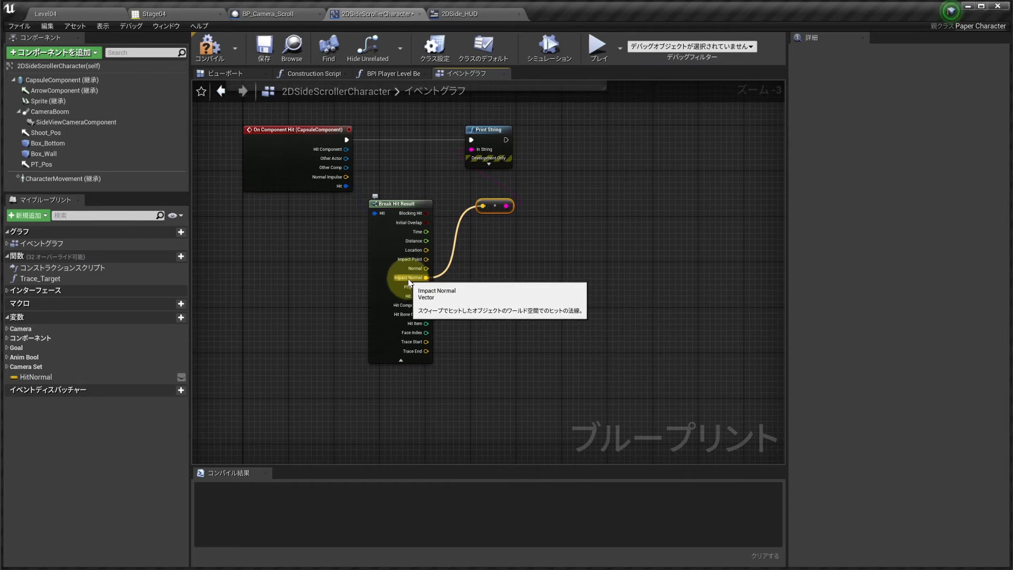
{"action": "scroll", "coordinate": [409, 284], "scroll_direction": "up", "scroll_amount": 3}
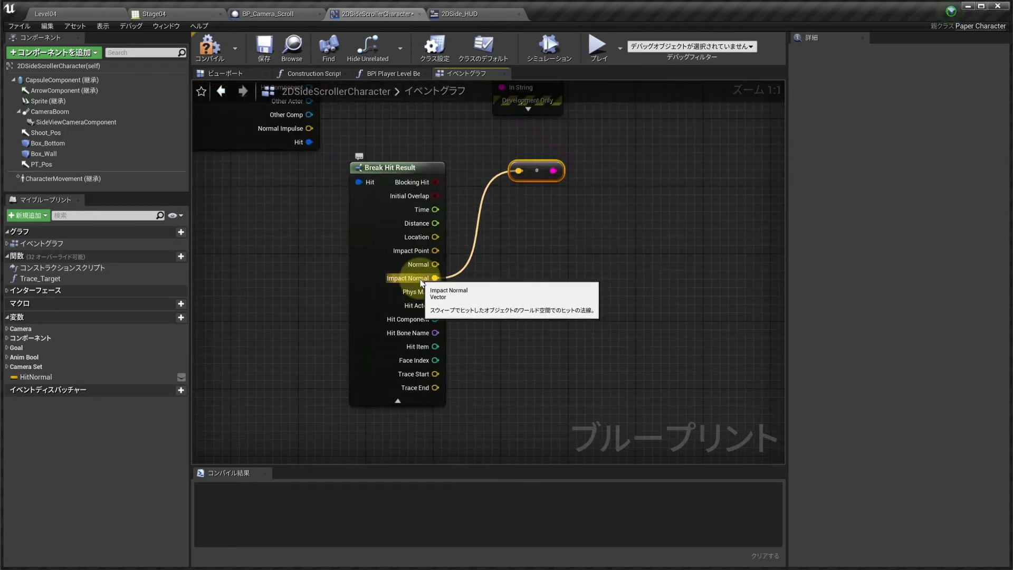
{"action": "scroll", "coordinate": [422, 283], "scroll_direction": "down", "scroll_amount": 3}
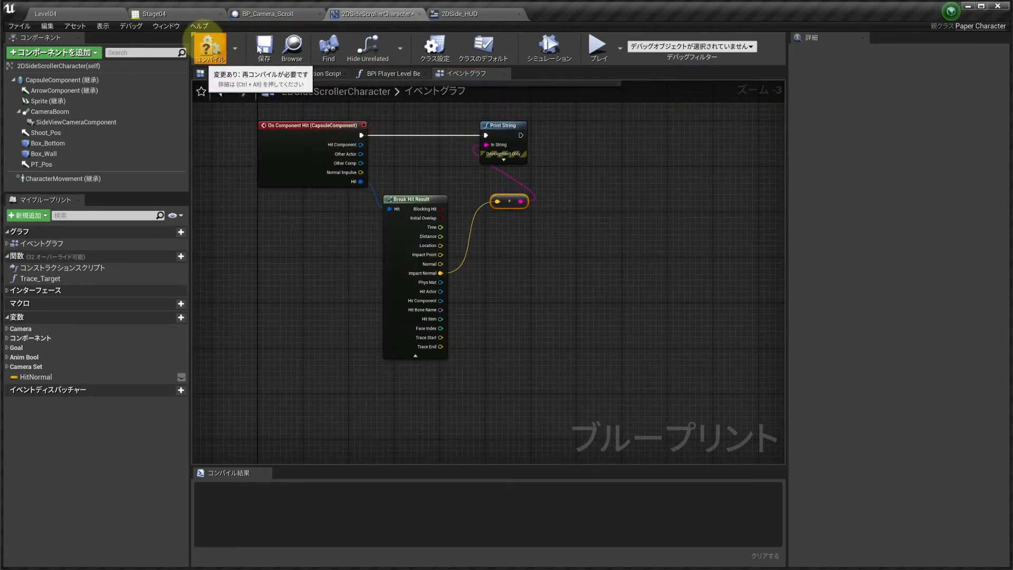
Step: Save the character blueprint and play-test Level04 to check the hit output while the player is pushed against the tile block
{"action": "left_click", "coordinate": [259, 49]}
{"action": "left_click", "coordinate": [591, 48]}
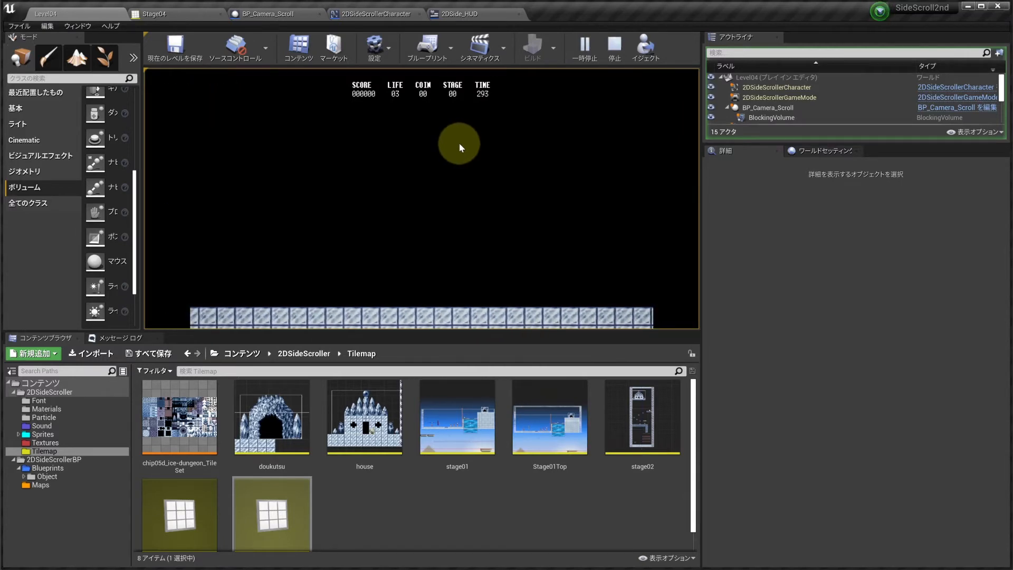
{"action": "key", "text": "Escape"}
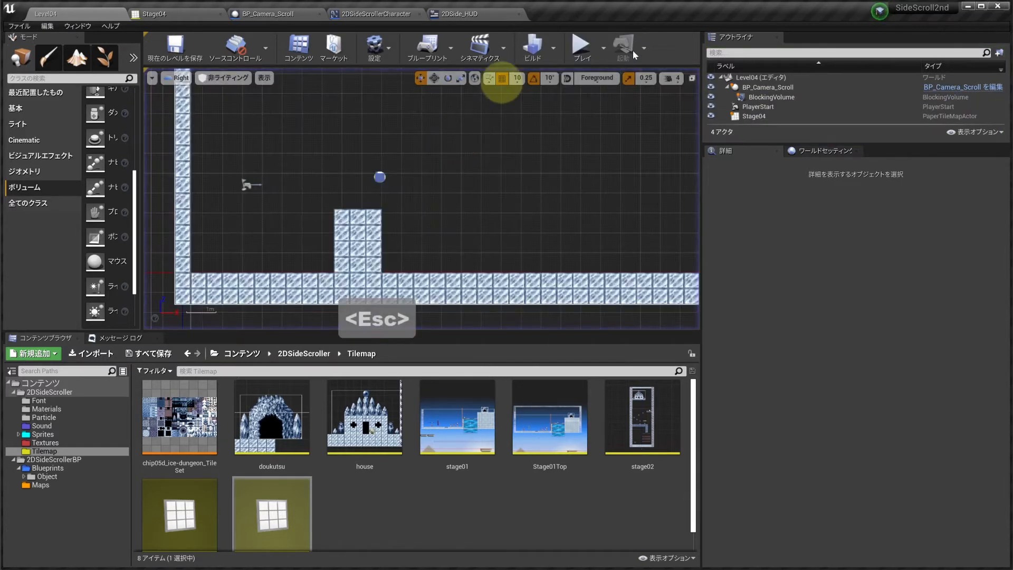
{"action": "left_click", "coordinate": [582, 46]}
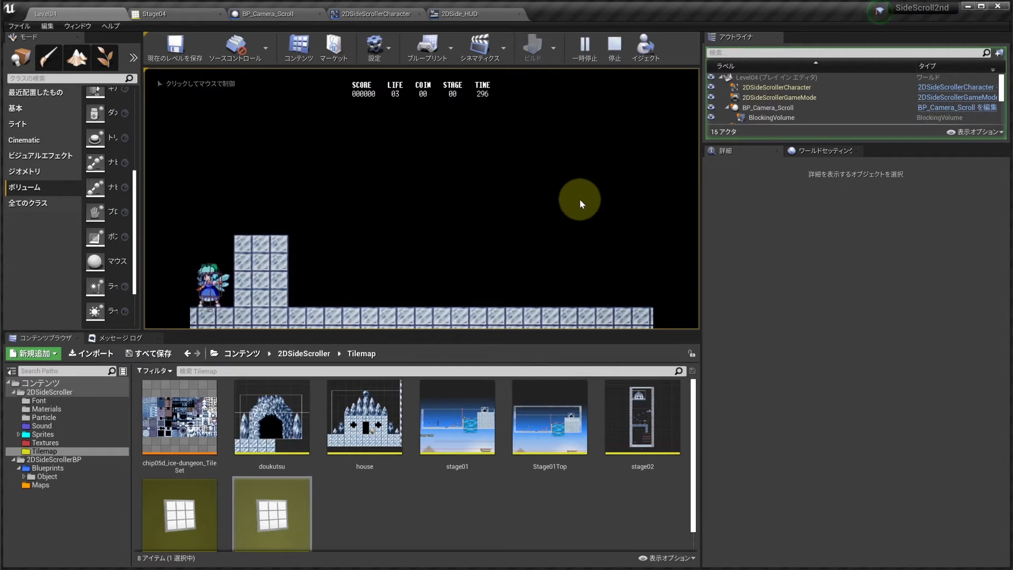
{"action": "key", "text": "Escape"}
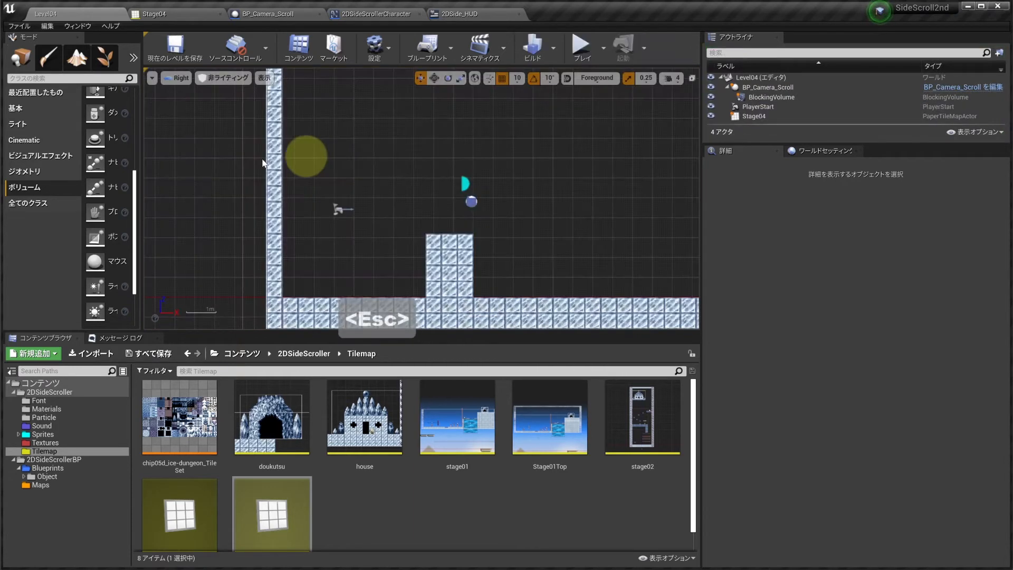
Step: Examine in Level04 how the BlockingVolume is attached to BP_Camera_Scroll, comparing the two actors in the outliner and viewport
{"action": "scroll", "coordinate": [210, 164], "scroll_direction": "down", "scroll_amount": 2}
{"action": "left_click", "coordinate": [235, 194]}
{"action": "scroll", "coordinate": [235, 194], "scroll_direction": "down", "scroll_amount": 3}
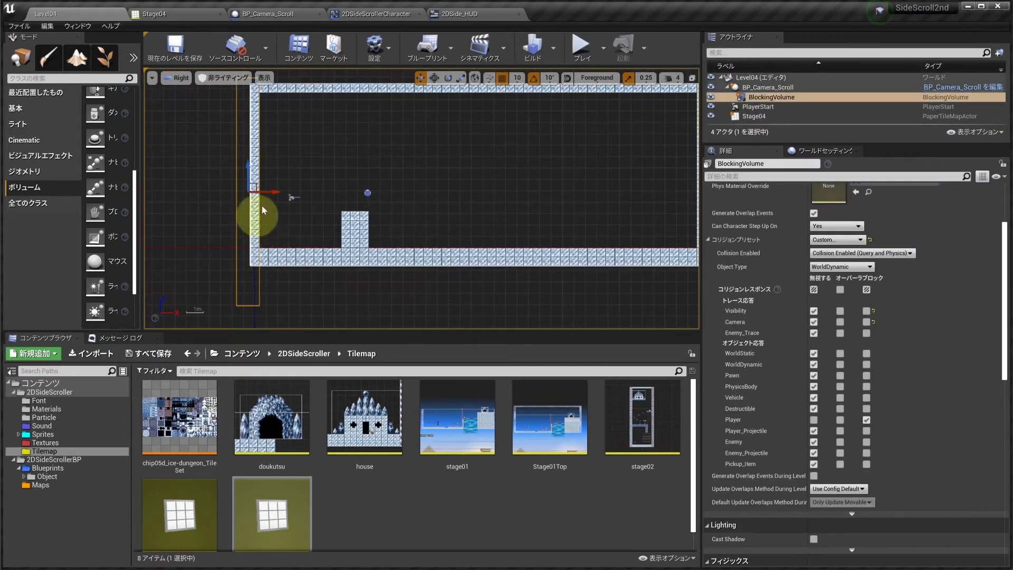
{"action": "scroll", "coordinate": [276, 232], "scroll_direction": "up", "scroll_amount": 1}
{"action": "left_click_drag", "start_coordinate": [277, 232], "coordinate": [271, 259]}
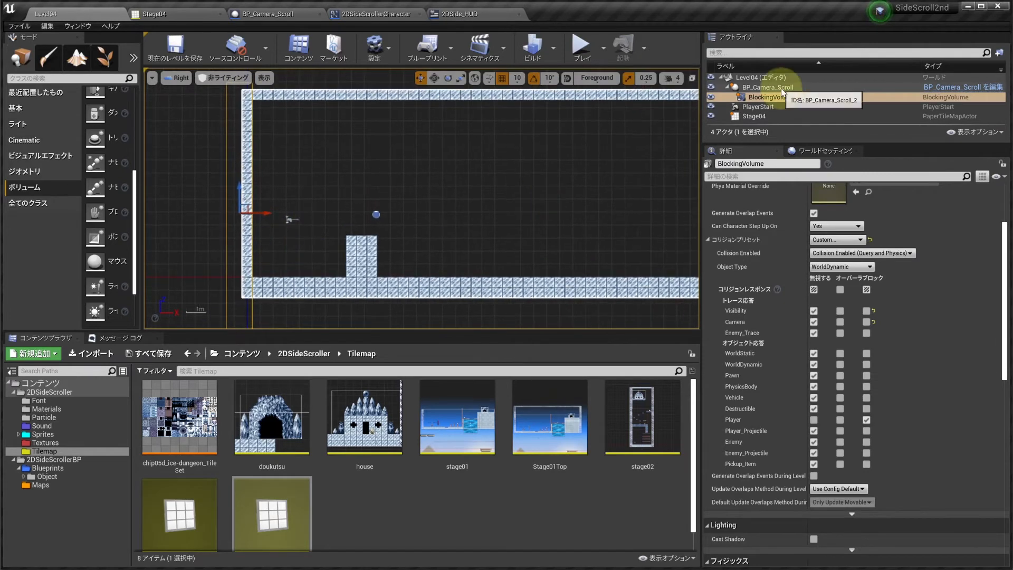
{"action": "left_click", "coordinate": [766, 88]}
{"action": "left_click", "coordinate": [762, 98]}
{"action": "left_click", "coordinate": [764, 88]}
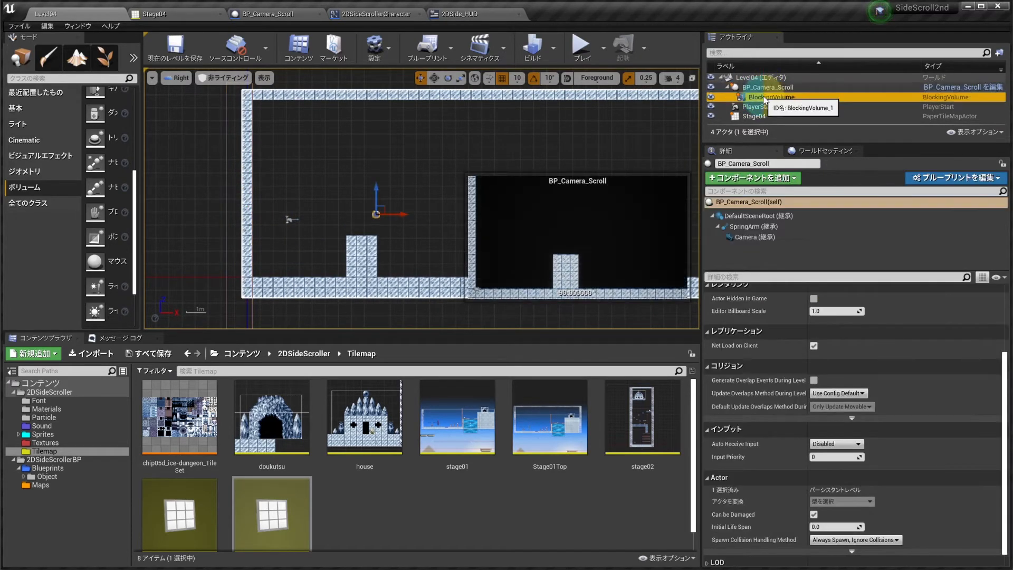
{"action": "left_click", "coordinate": [765, 99]}
{"action": "left_click", "coordinate": [765, 88]}
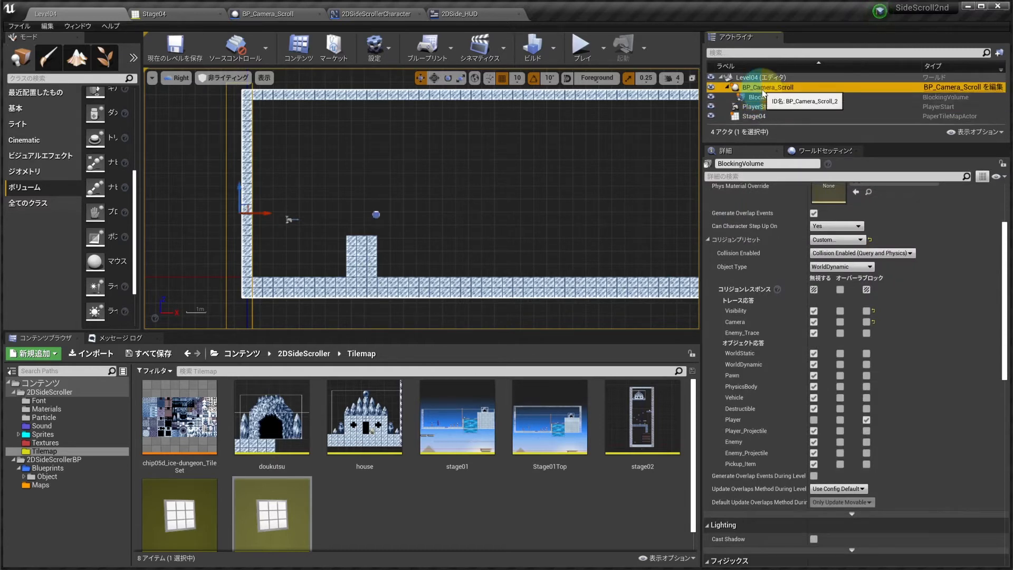
{"action": "left_click", "coordinate": [361, 164]}
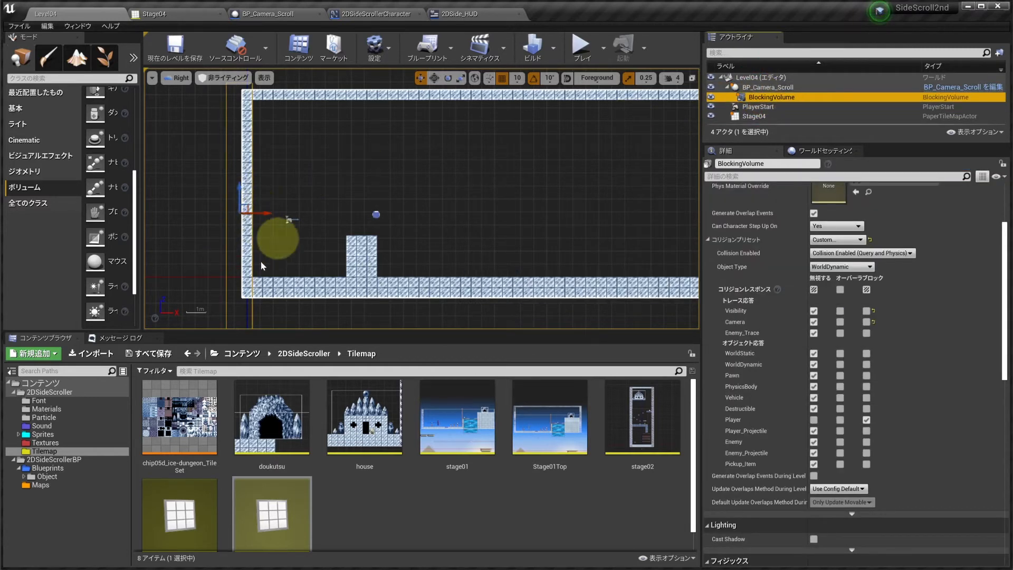
Step: Check the BlockingVolume's placement beside the player start, its transform and collision settings, and the BP_Camera_Scroll actor's transform
{"action": "right_click_drag", "start_coordinate": [273, 239], "coordinate": [256, 218]}
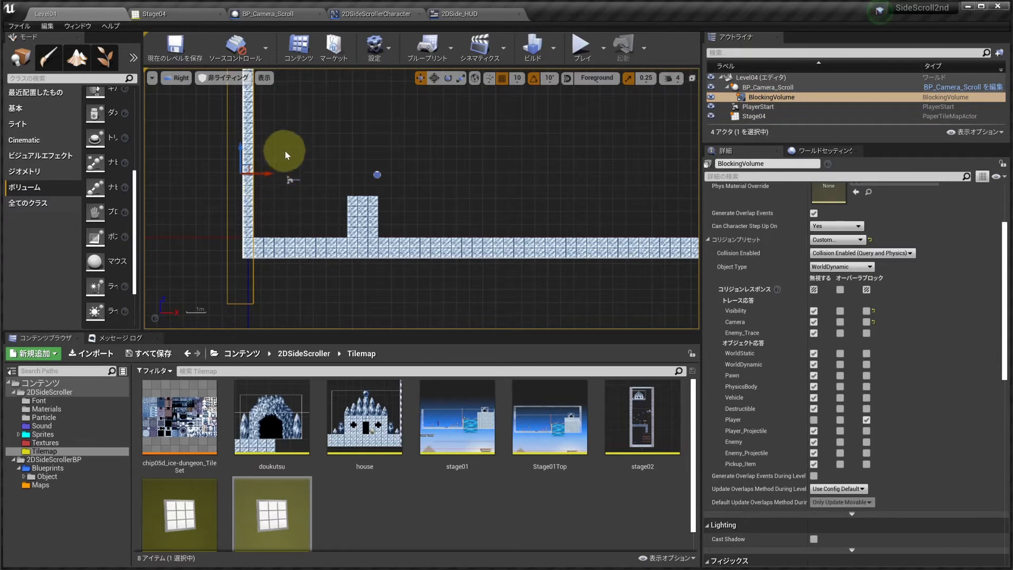
{"action": "scroll", "coordinate": [281, 184], "scroll_direction": "up", "scroll_amount": 2}
{"action": "left_click", "coordinate": [291, 180]}
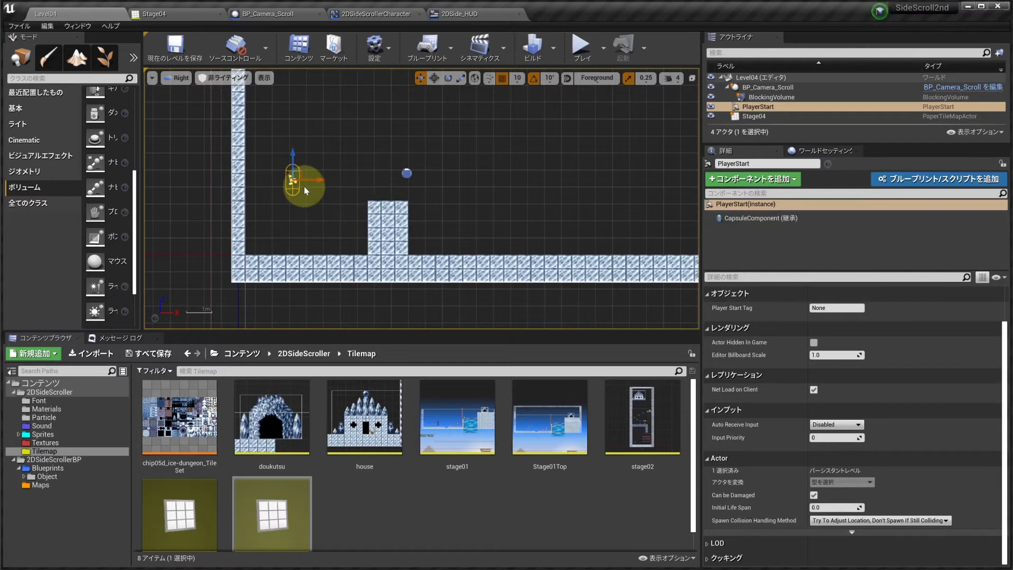
{"action": "key", "text": "ctrl+z"}
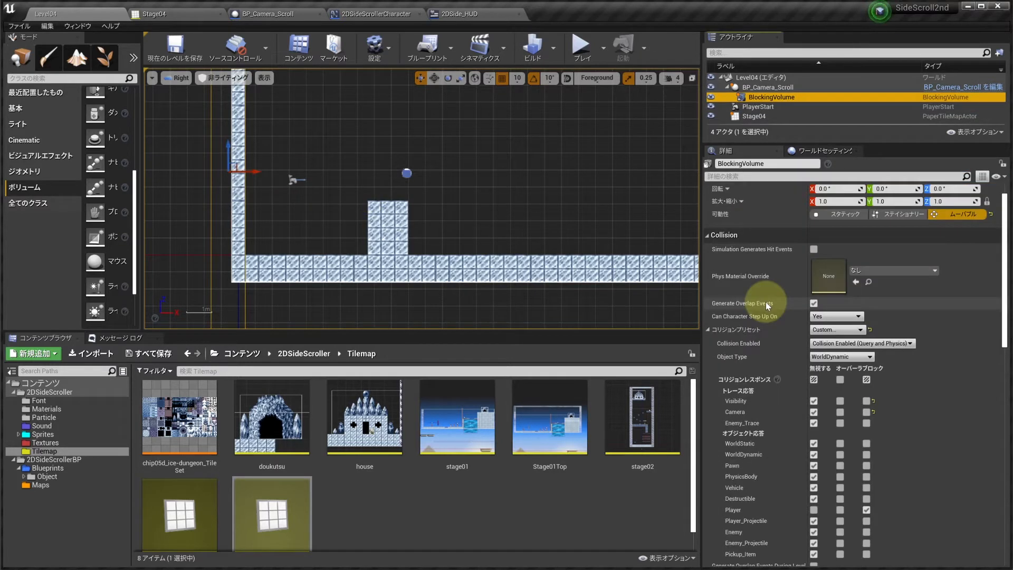
{"action": "scroll", "coordinate": [767, 304], "scroll_direction": "up", "scroll_amount": 2}
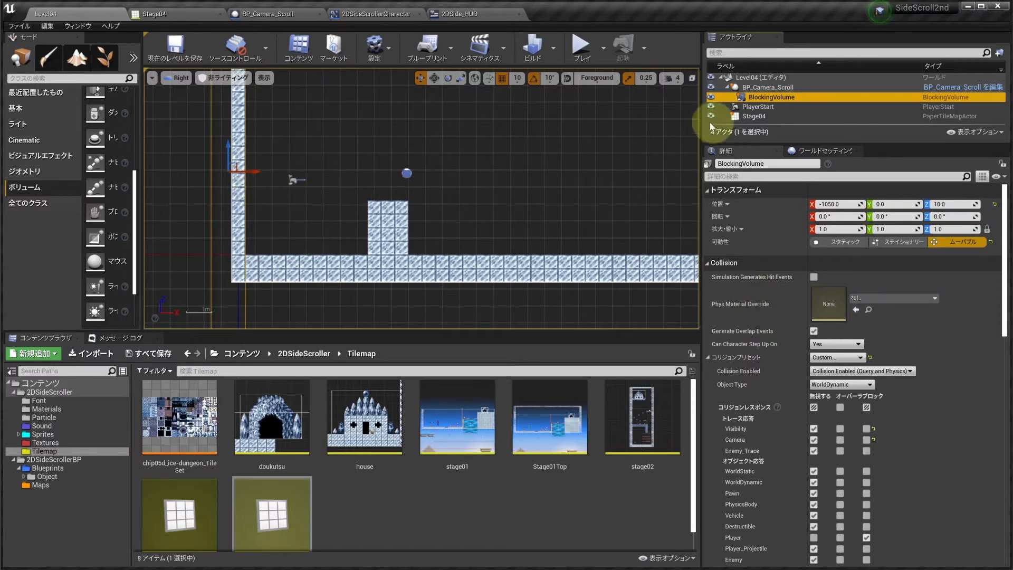
{"action": "left_click", "coordinate": [768, 87]}
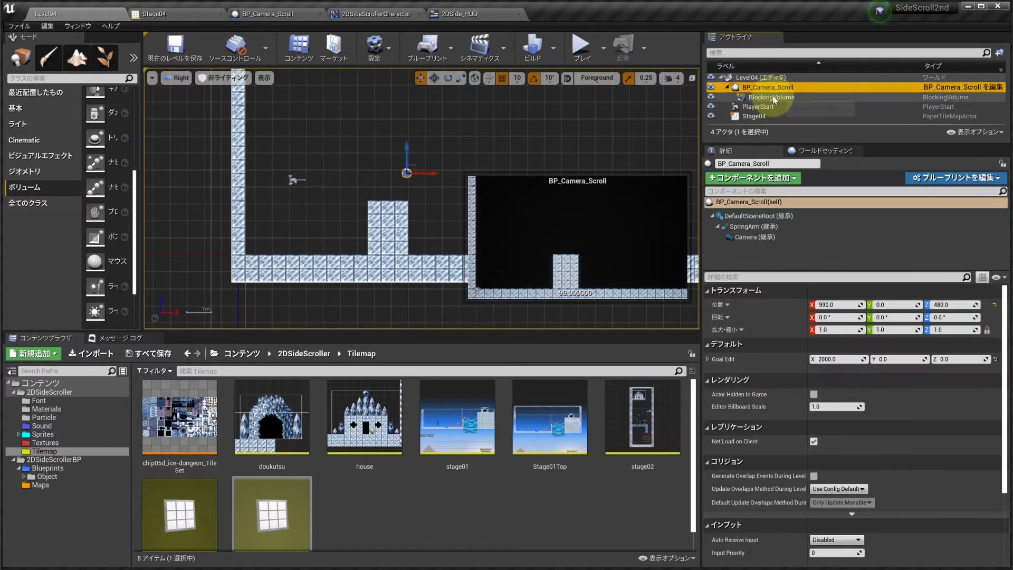
{"action": "left_click", "coordinate": [773, 97]}
{"action": "right_click_drag", "start_coordinate": [218, 210], "coordinate": [232, 197]}
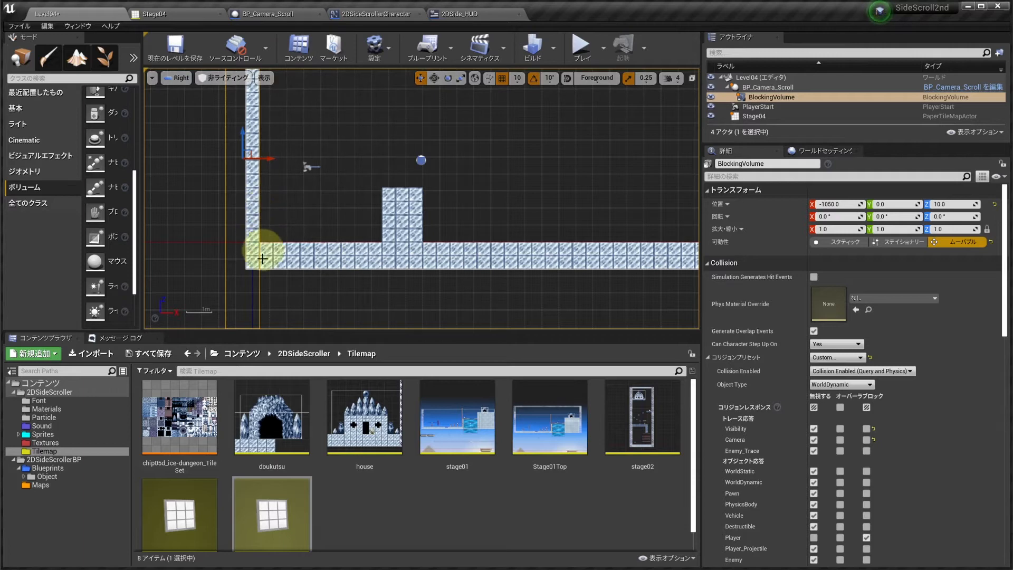
Step: Open the BP_Camera_Scroll blueprint and add a Box Collision component under its DefaultSceneRoot
{"action": "left_click", "coordinate": [271, 15]}
{"action": "left_click", "coordinate": [323, 329]}
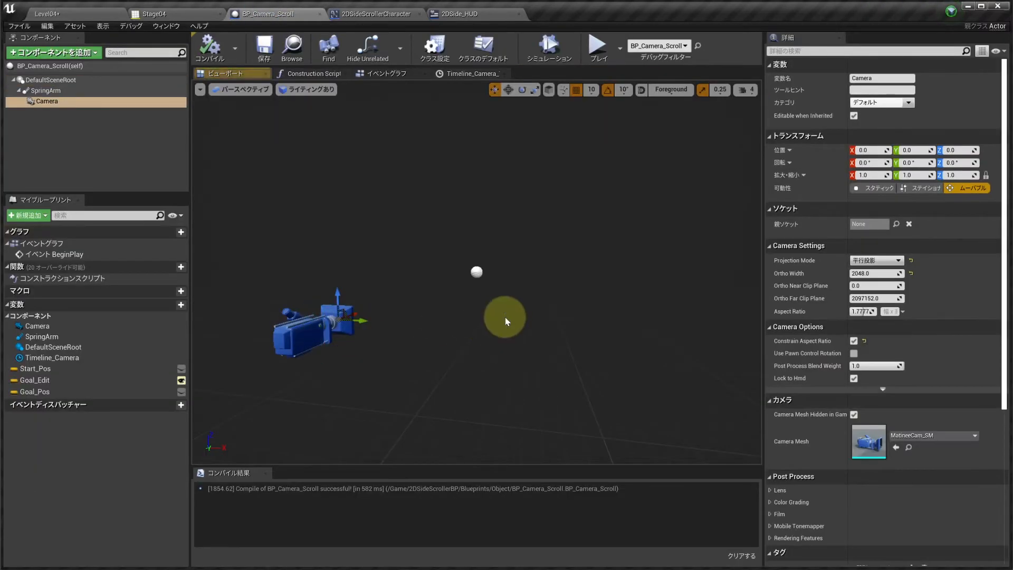
{"action": "left_click", "coordinate": [52, 52]}
{"action": "scroll", "coordinate": [52, 143], "scroll_direction": "down", "scroll_amount": 3}
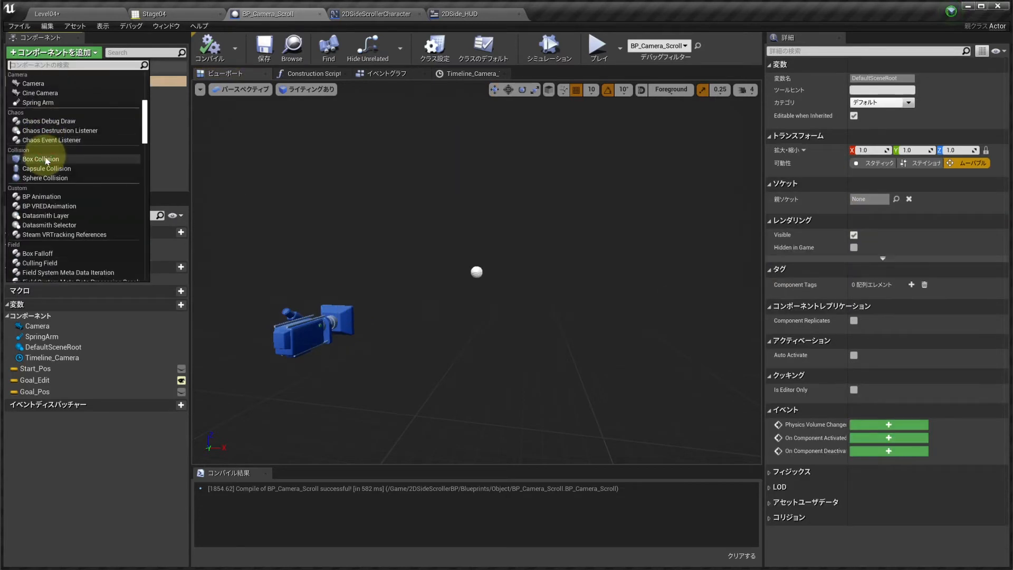
{"action": "left_click", "coordinate": [46, 153]}
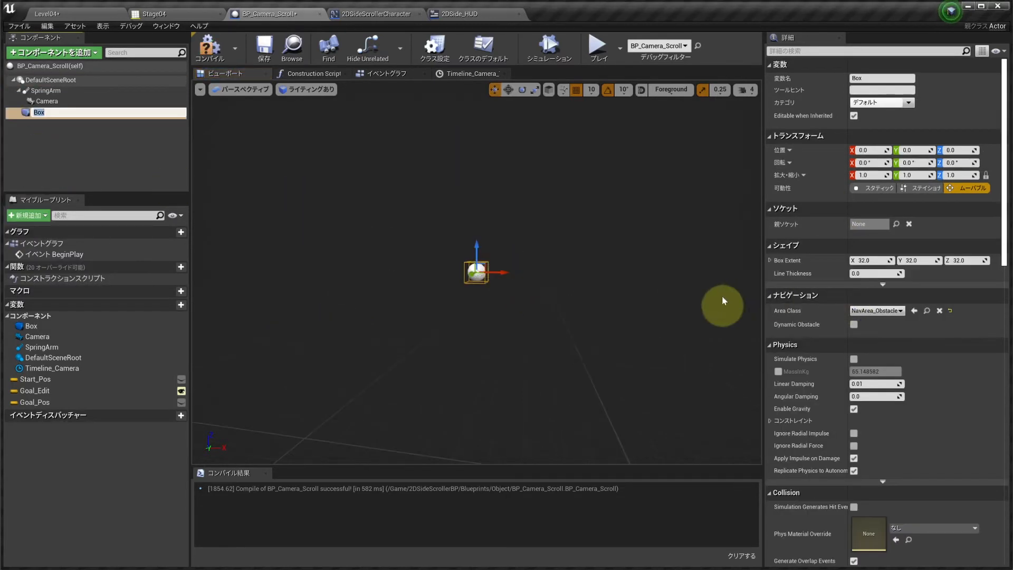
Step: Set the Box component's Box Extent to 40 on X, Y and Z
{"action": "left_click", "coordinate": [877, 261]}
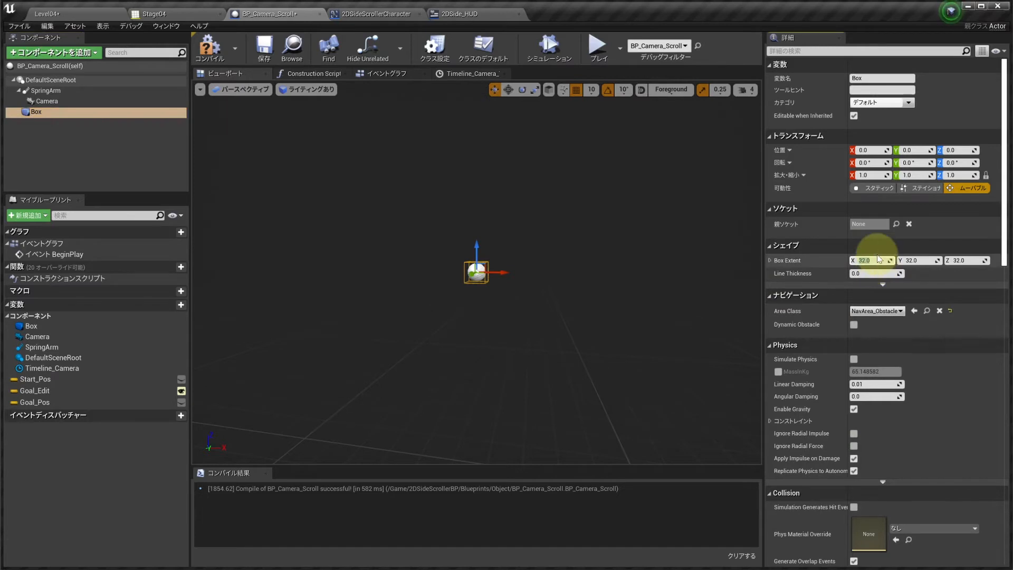
{"action": "type", "text": "40"}
{"action": "key", "text": "Tab"}
{"action": "type", "text": "40"}
{"action": "key", "text": "Tab"}
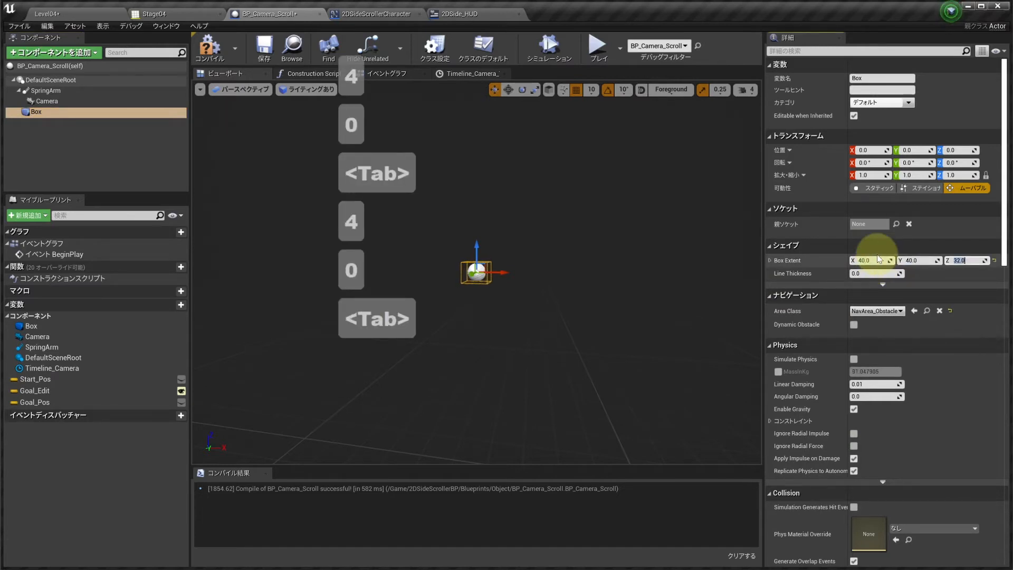
{"action": "type", "text": "40"}
{"action": "key", "text": "Return"}
Step: Widen the details area and add the component tag Evil_Wall to the Box component
{"action": "left_click_drag", "start_coordinate": [764, 227], "coordinate": [708, 225]}
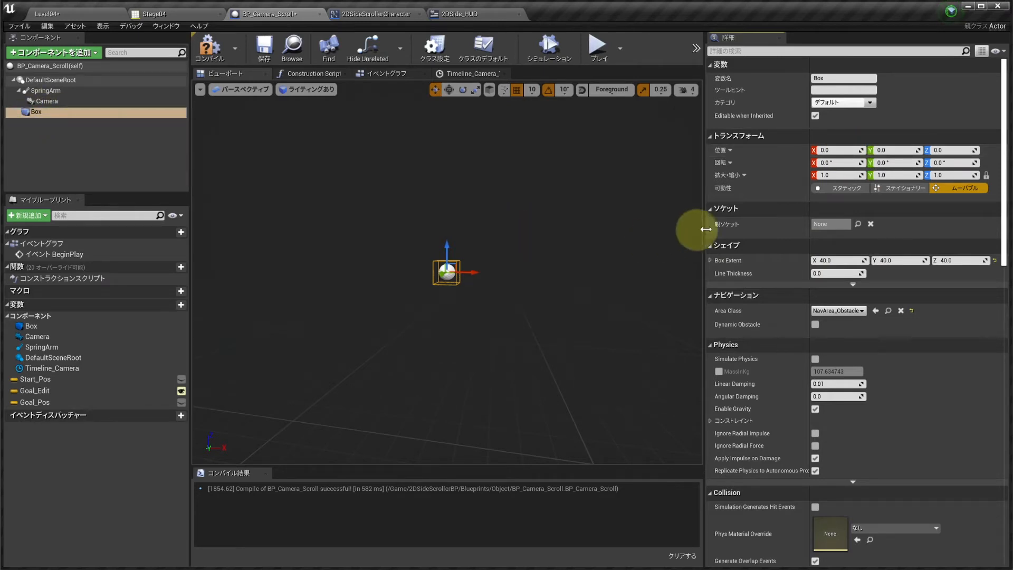
{"action": "left_click_drag", "start_coordinate": [705, 229], "coordinate": [501, 229]}
{"action": "scroll", "coordinate": [571, 248], "scroll_direction": "down", "scroll_amount": 15}
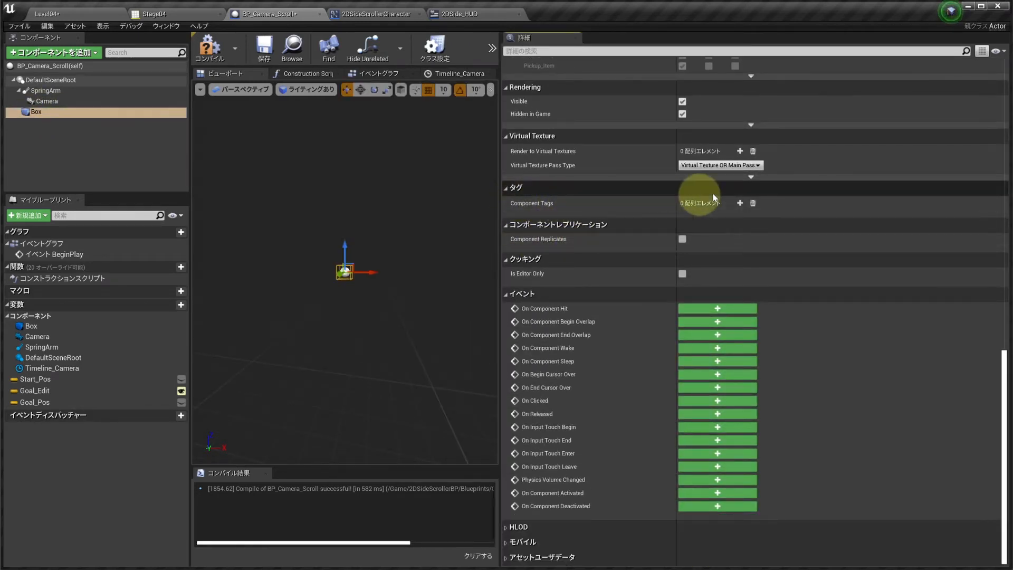
{"action": "left_click", "coordinate": [740, 202]}
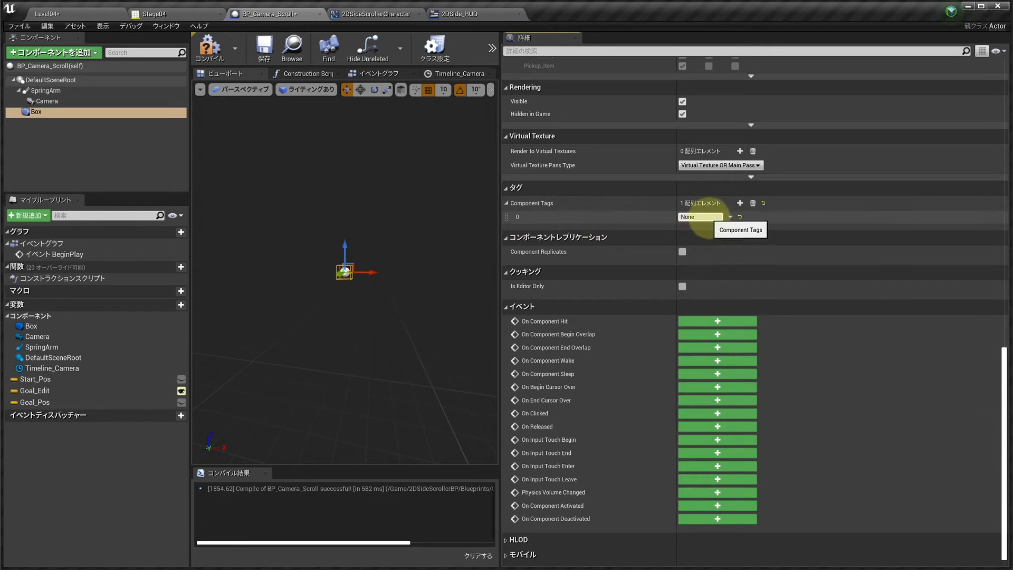
{"action": "left_click", "coordinate": [702, 217]}
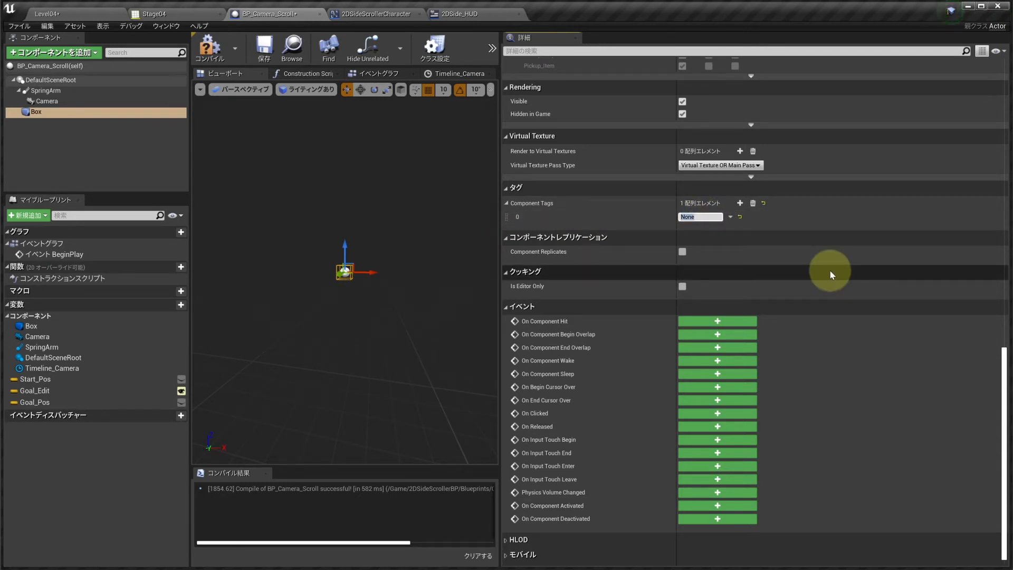
{"action": "type", "text": "Evil_"}
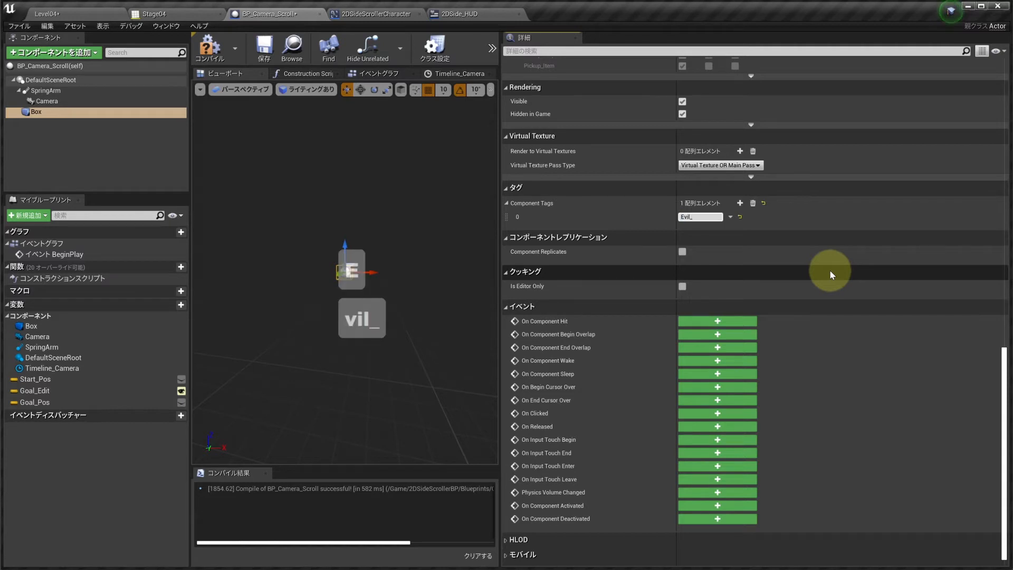
{"action": "type", "text": "Wall"}
{"action": "key", "text": "Return"}
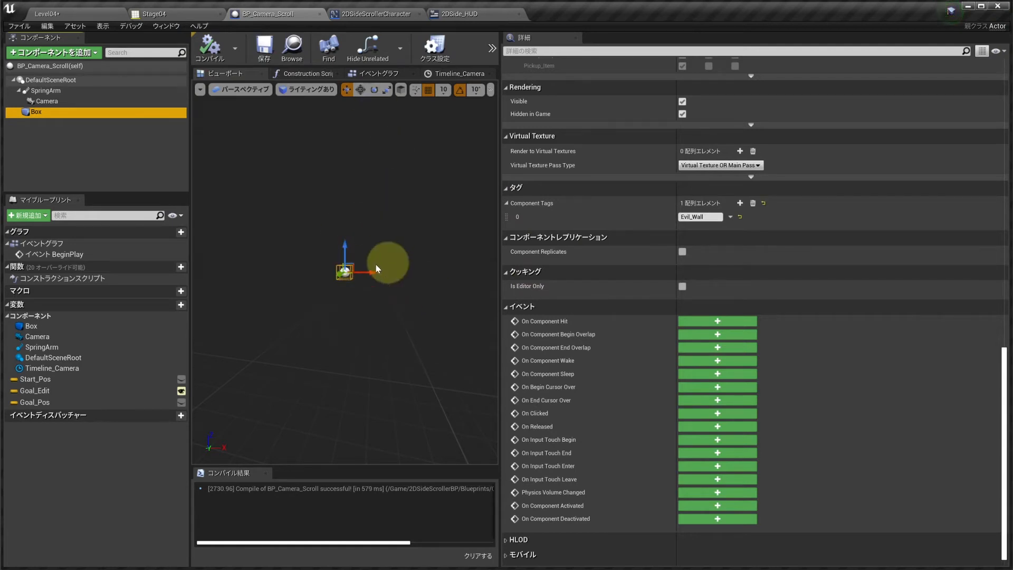
Step: Set the Box's collision preset to Custom, ignoring every channel except Player, which overlaps, and compile and save the blueprint
{"action": "left_click", "coordinate": [37, 112]}
{"action": "scroll", "coordinate": [594, 189], "scroll_direction": "up", "scroll_amount": 5}
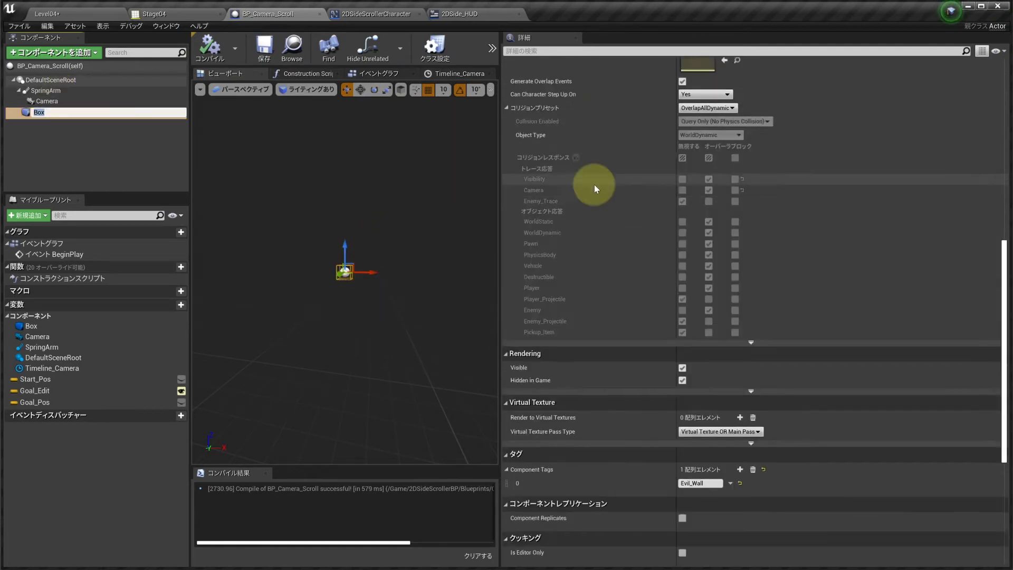
{"action": "scroll", "coordinate": [594, 184], "scroll_direction": "up", "scroll_amount": 3}
{"action": "left_click", "coordinate": [702, 193]}
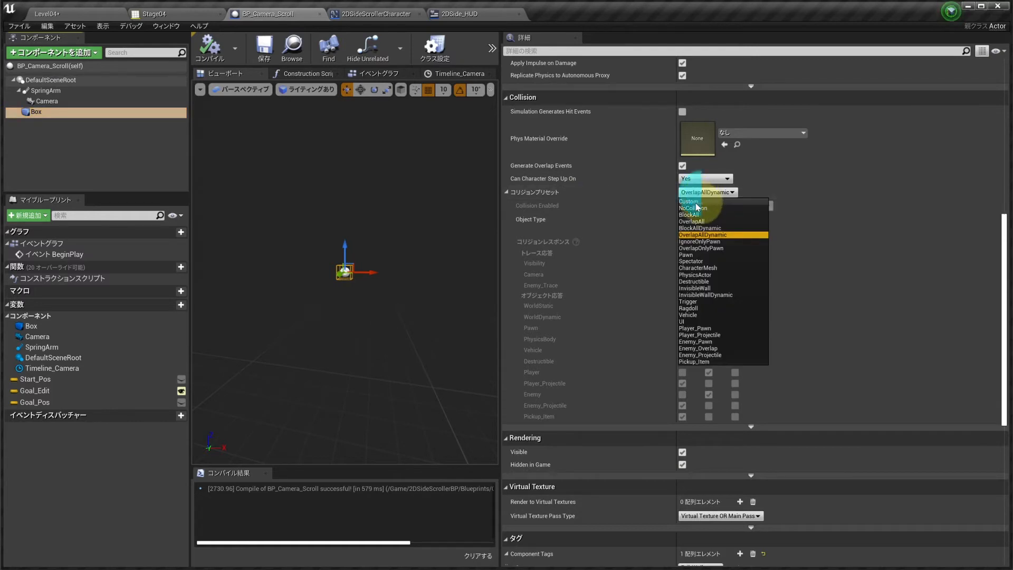
{"action": "left_click", "coordinate": [695, 200]}
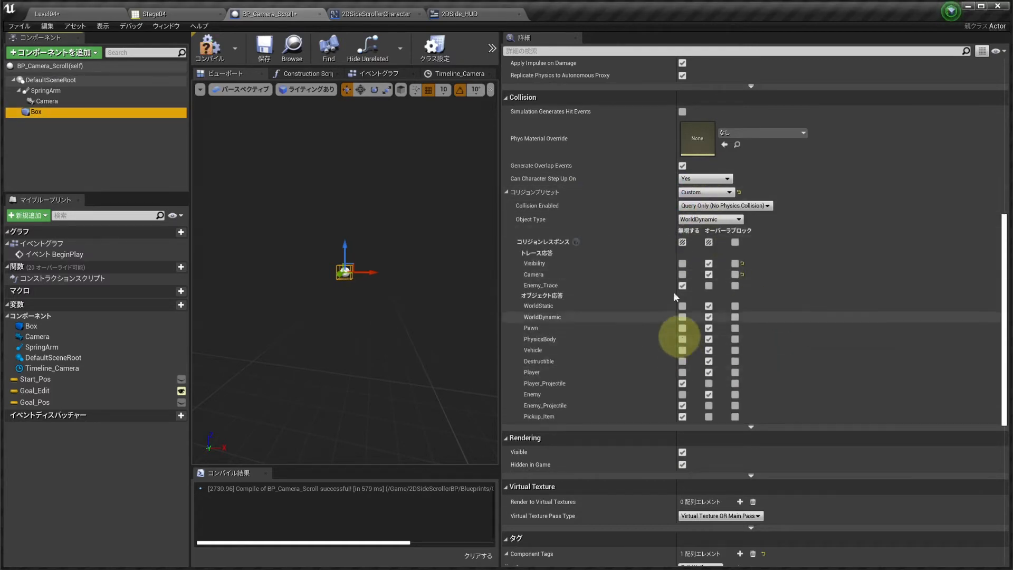
{"action": "left_click", "coordinate": [682, 242]}
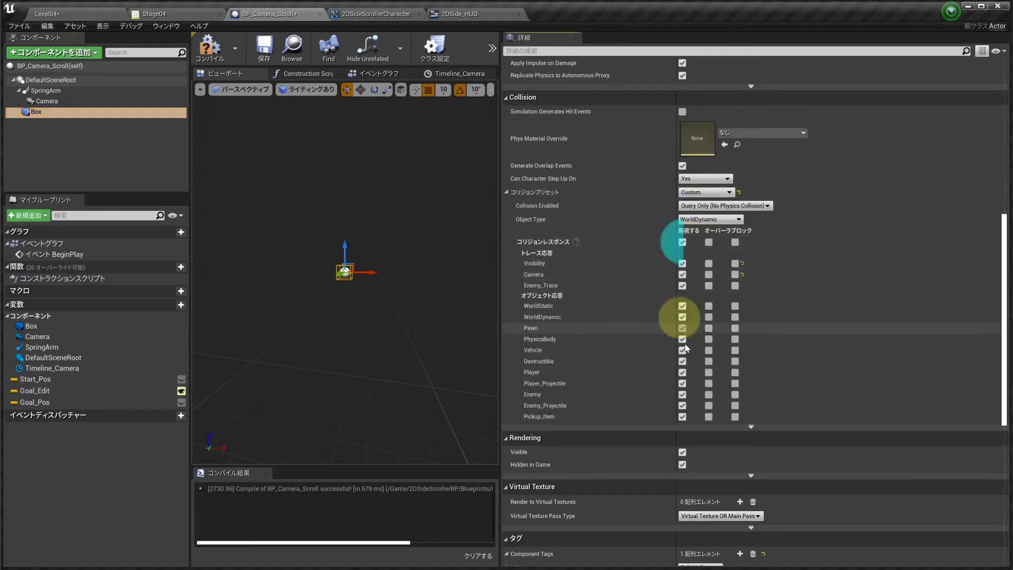
{"action": "left_click", "coordinate": [710, 375]}
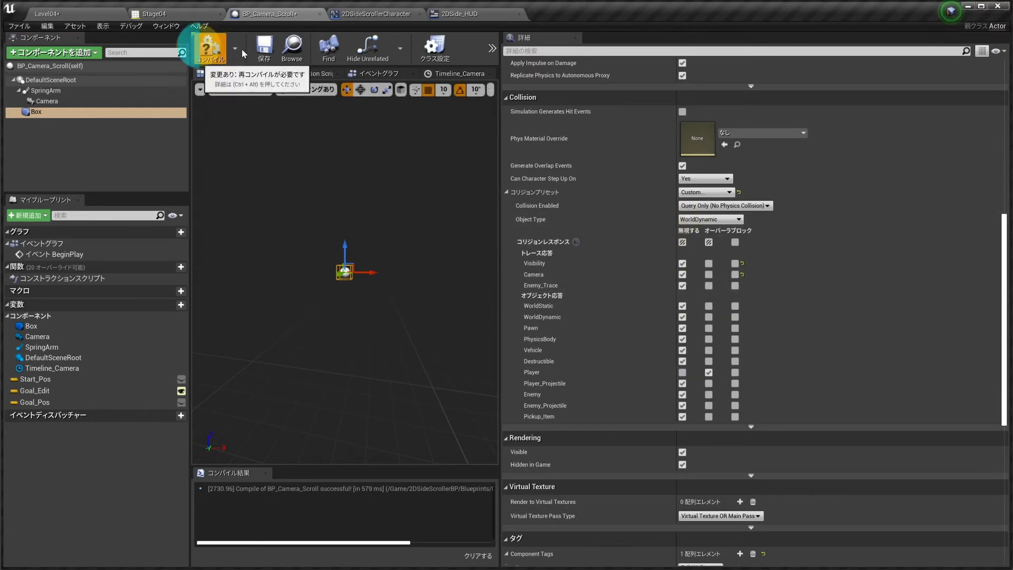
{"action": "left_click", "coordinate": [261, 46]}
Step: In Level04, move the Box component of BP_Camera_Scroll along X to about -970, beside the stage's starting wall
{"action": "left_click", "coordinate": [89, 15]}
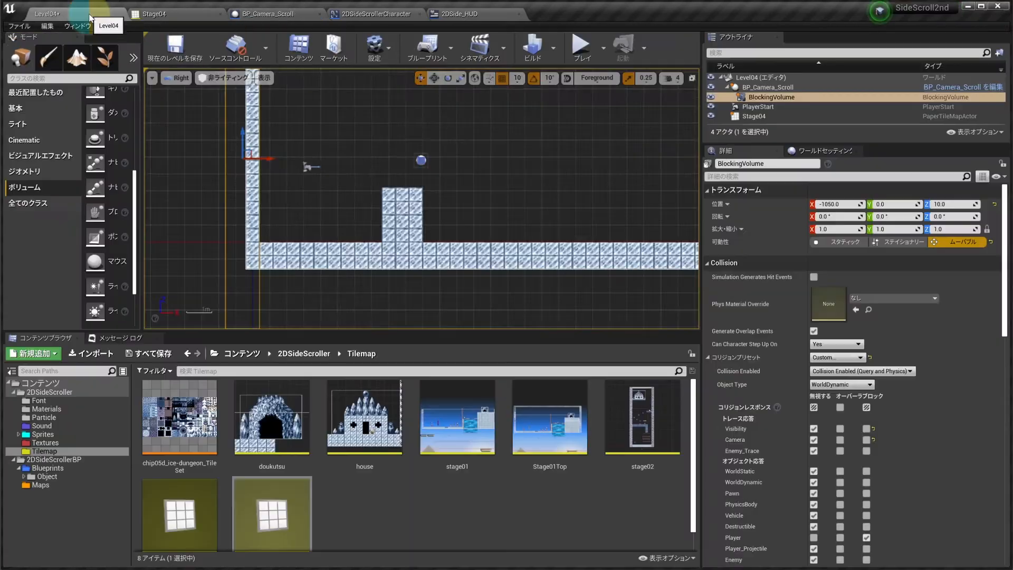
{"action": "left_click", "coordinate": [452, 155]}
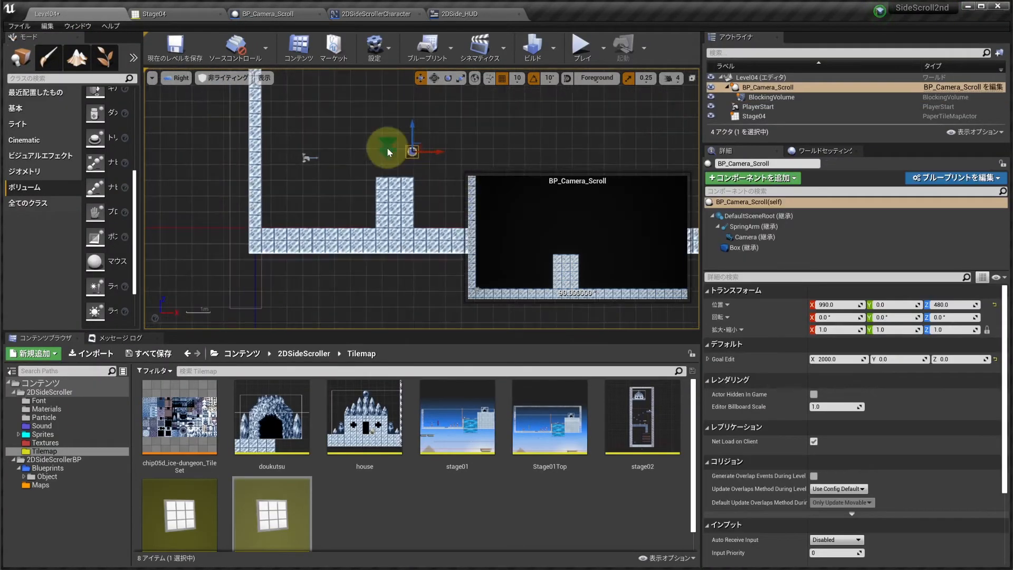
{"action": "left_click", "coordinate": [744, 247]}
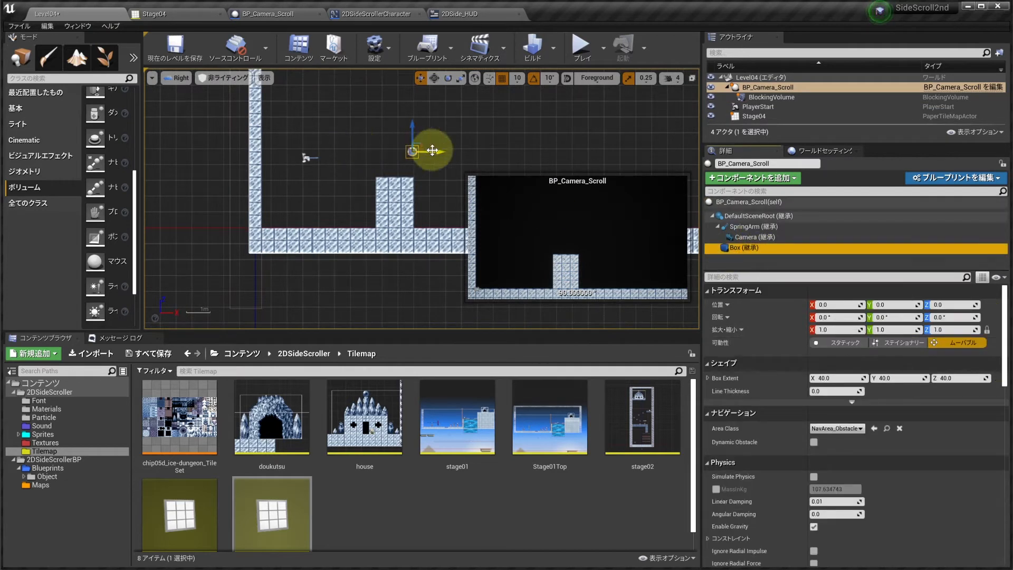
{"action": "left_click_drag", "start_coordinate": [435, 152], "coordinate": [310, 146]}
{"action": "scroll", "coordinate": [305, 156], "scroll_direction": "up", "scroll_amount": 2}
{"action": "scroll", "coordinate": [327, 146], "scroll_direction": "down", "scroll_amount": 4}
Step: Set the placed Box's Z extent to 1000 and check its coverage against the stage wall and the player start
{"action": "left_click", "coordinate": [979, 377]}
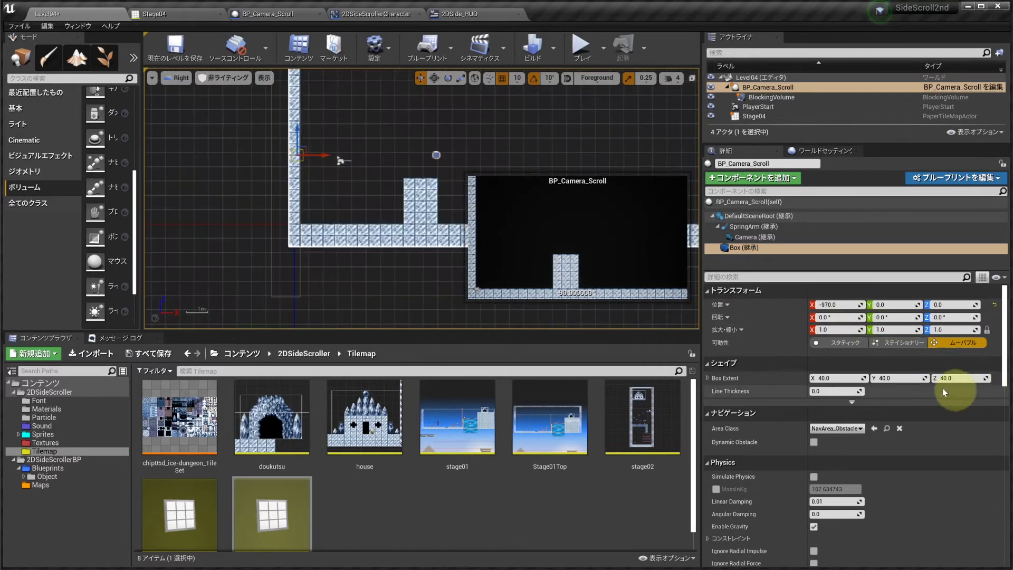
{"action": "type", "text": "200"}
{"action": "key", "text": "Return"}
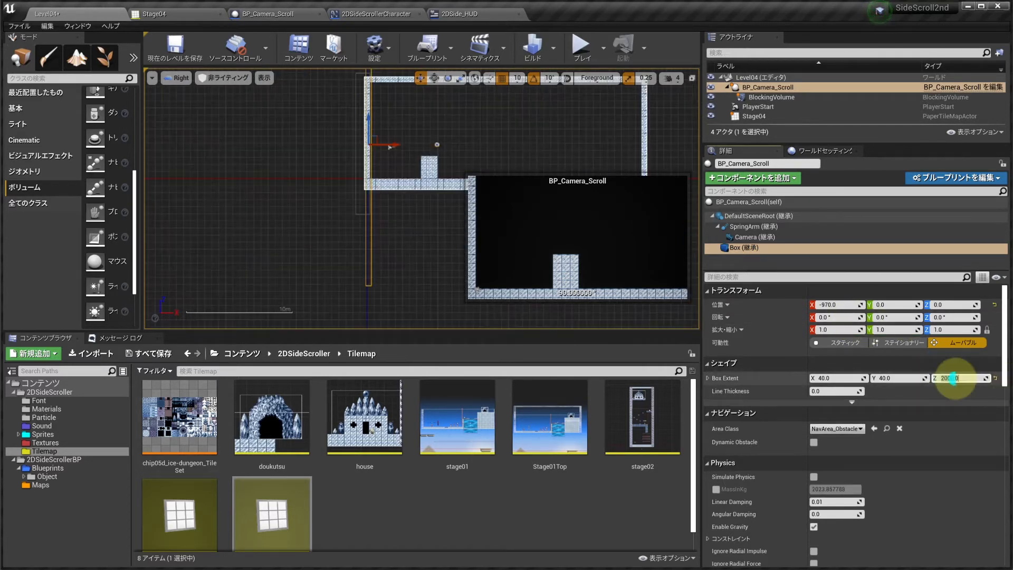
{"action": "type", "text": "1000"}
{"action": "key", "text": "Return"}
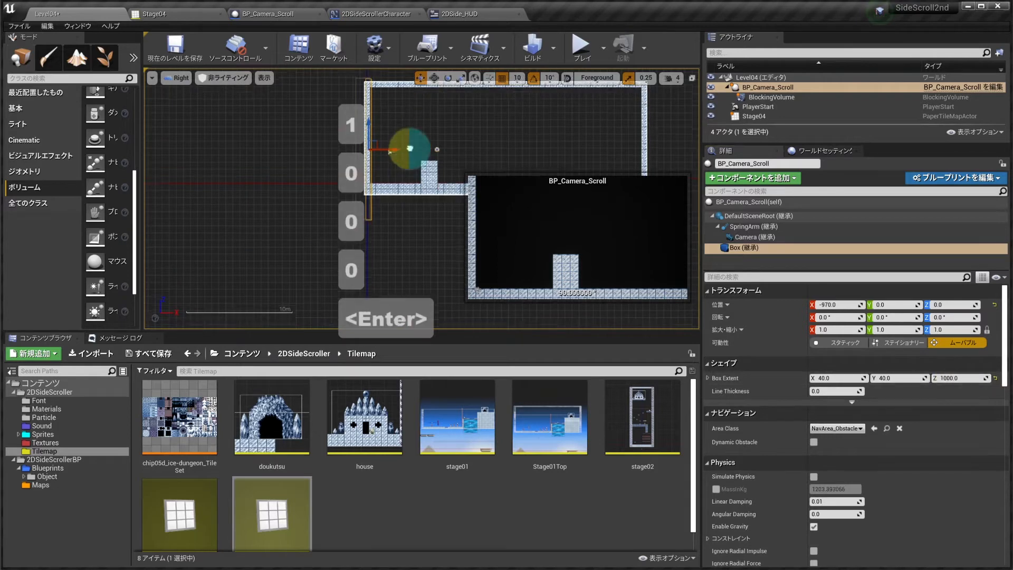
{"action": "scroll", "coordinate": [407, 177], "scroll_direction": "up", "scroll_amount": 2}
{"action": "scroll", "coordinate": [396, 171], "scroll_direction": "up", "scroll_amount": 2}
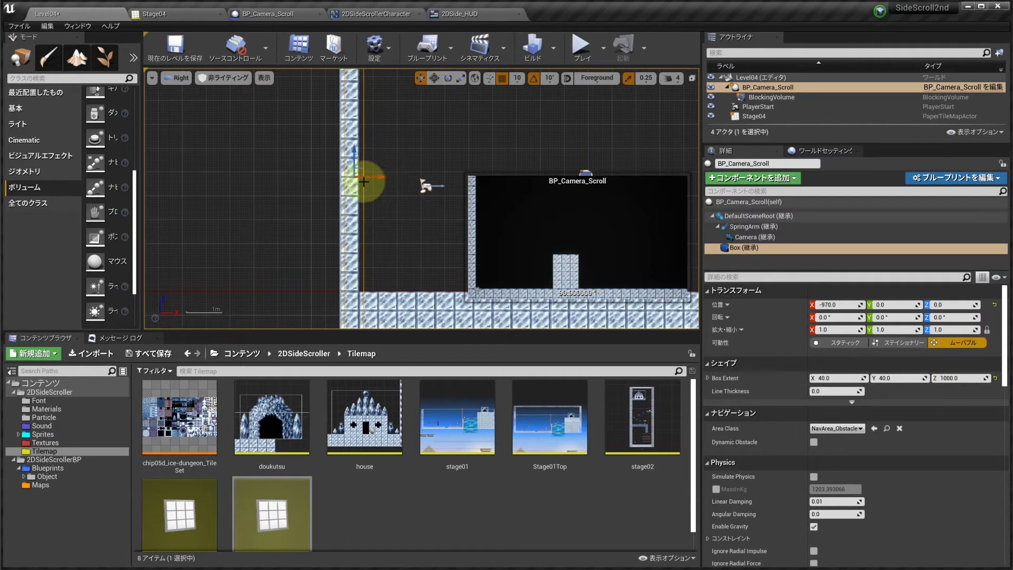
{"action": "scroll", "coordinate": [364, 142], "scroll_direction": "down", "scroll_amount": 2}
{"action": "scroll", "coordinate": [408, 185], "scroll_direction": "up", "scroll_amount": 2}
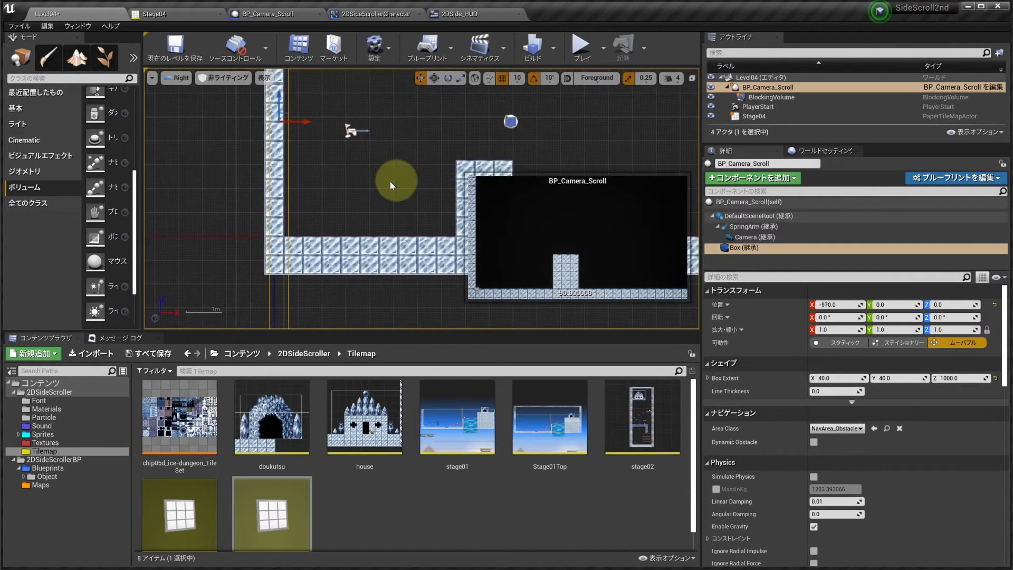
{"action": "scroll", "coordinate": [390, 181], "scroll_direction": "up", "scroll_amount": 2}
Step: Switch to the 2DSideScrollerCharacter event graph and collapse the unused pins of the Break Hit Result node
{"action": "left_click", "coordinate": [369, 13]}
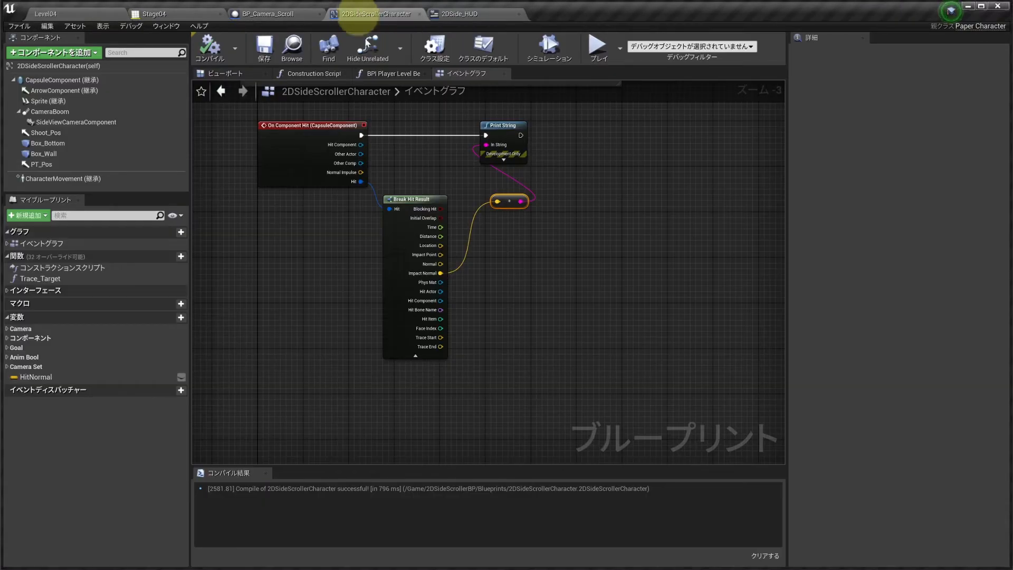
{"action": "scroll", "coordinate": [459, 187], "scroll_direction": "down", "scroll_amount": 3}
{"action": "scroll", "coordinate": [446, 181], "scroll_direction": "up", "scroll_amount": 2}
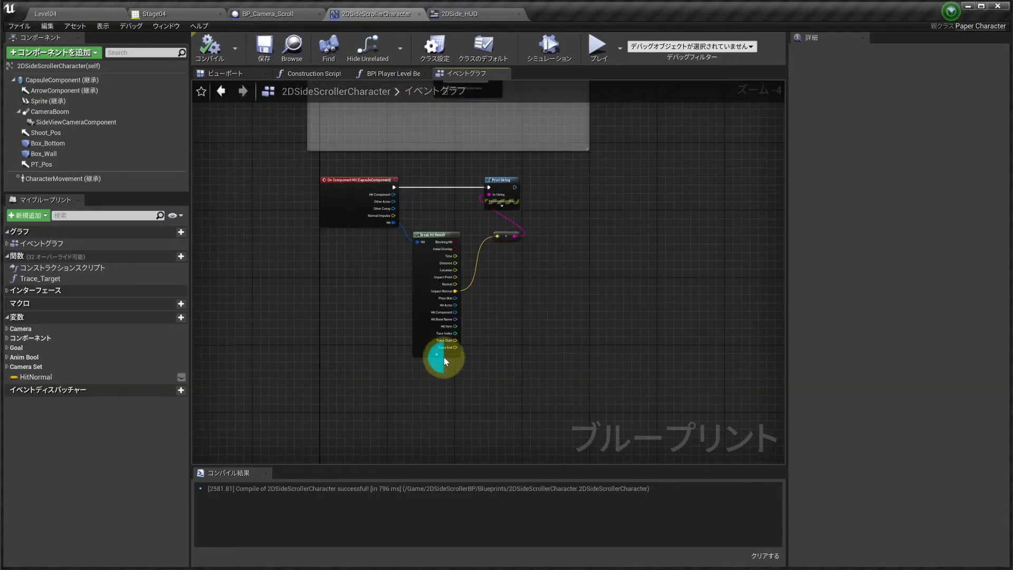
{"action": "left_click", "coordinate": [444, 360]}
{"action": "scroll", "coordinate": [327, 266], "scroll_direction": "up", "scroll_amount": 2}
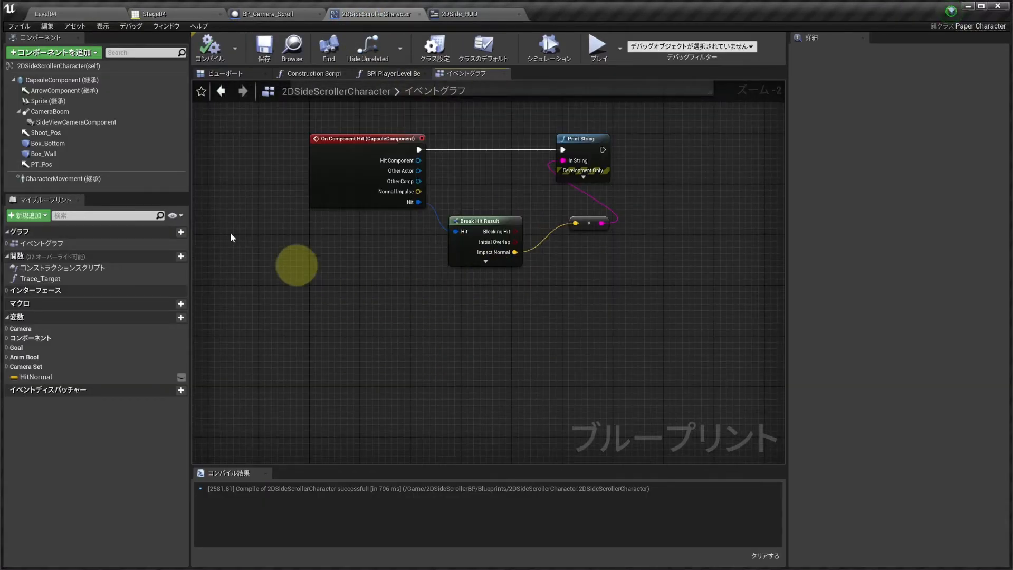
Step: Add On Component Begin Overlap and On Component End Overlap events for the CapsuleComponent and align them below the hit event
{"action": "left_click", "coordinate": [54, 80]}
{"action": "right_click", "coordinate": [55, 80]}
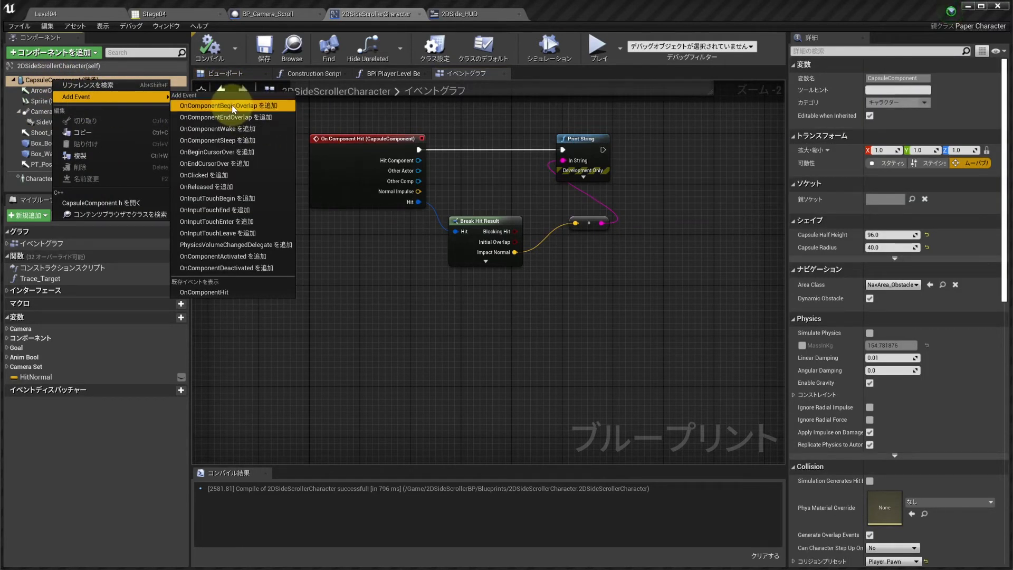
{"action": "left_click", "coordinate": [233, 106]}
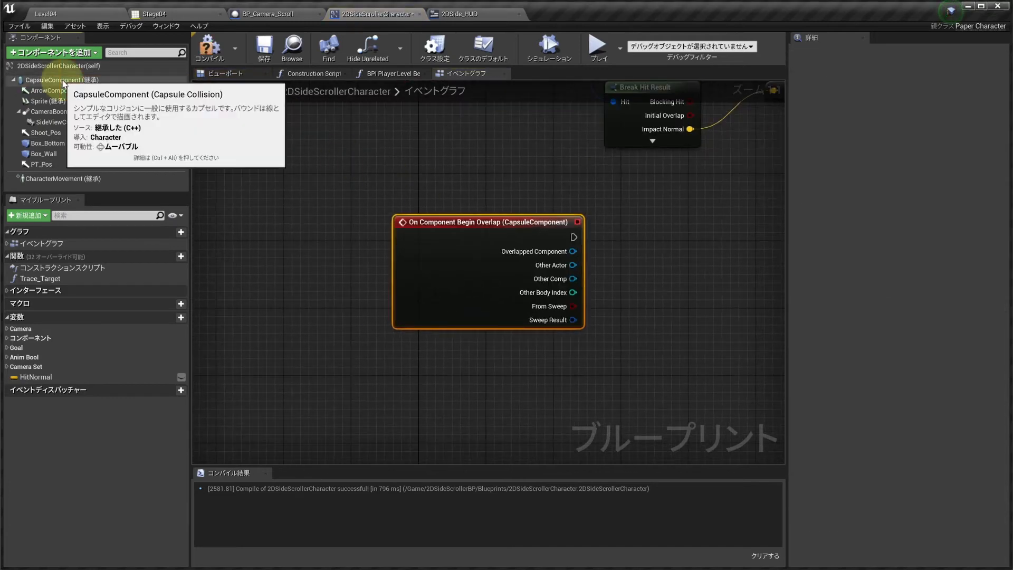
{"action": "right_click", "coordinate": [64, 81]}
{"action": "mouse_move", "coordinate": [98, 97]}
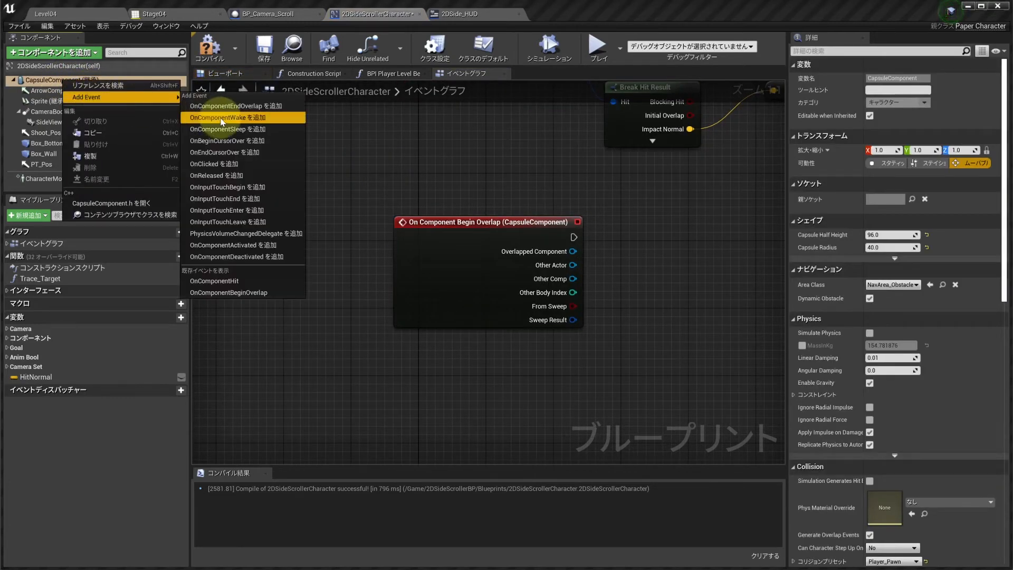
{"action": "left_click", "coordinate": [230, 108]}
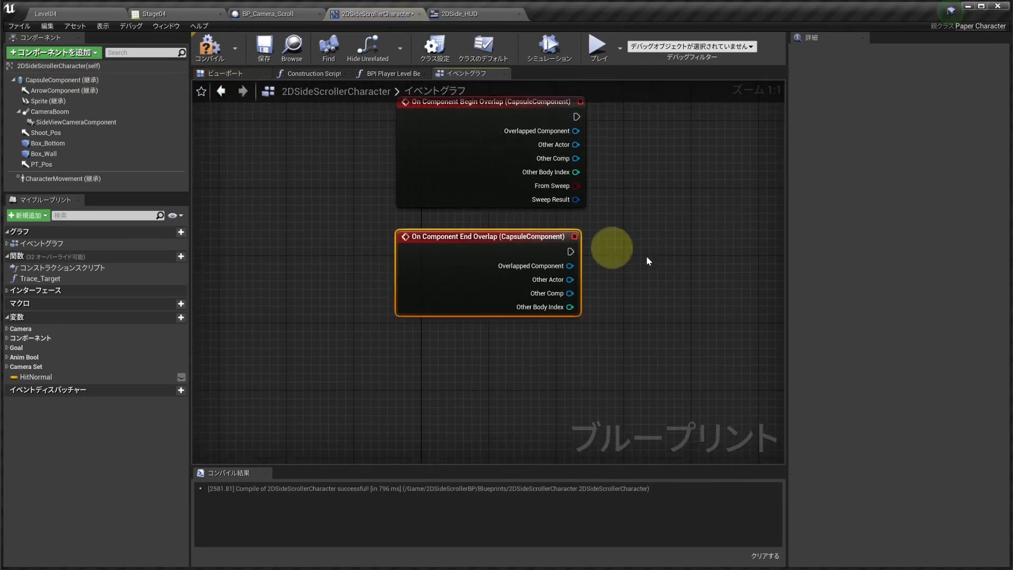
{"action": "scroll", "coordinate": [453, 171], "scroll_direction": "down", "scroll_amount": 2}
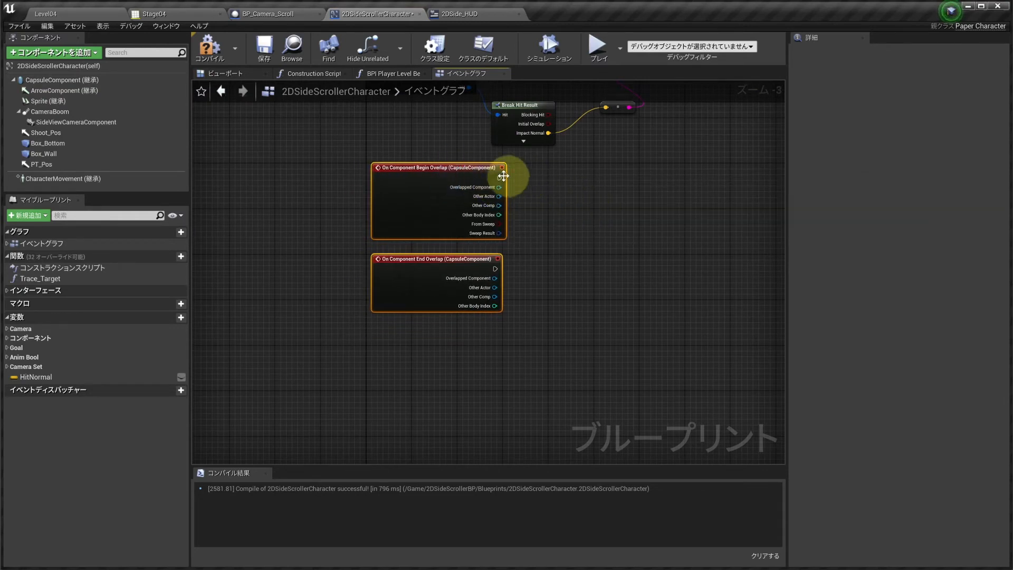
{"action": "left_click_drag", "start_coordinate": [459, 174], "coordinate": [453, 174]}
{"action": "right_click_drag", "start_coordinate": [575, 202], "coordinate": [457, 227]}
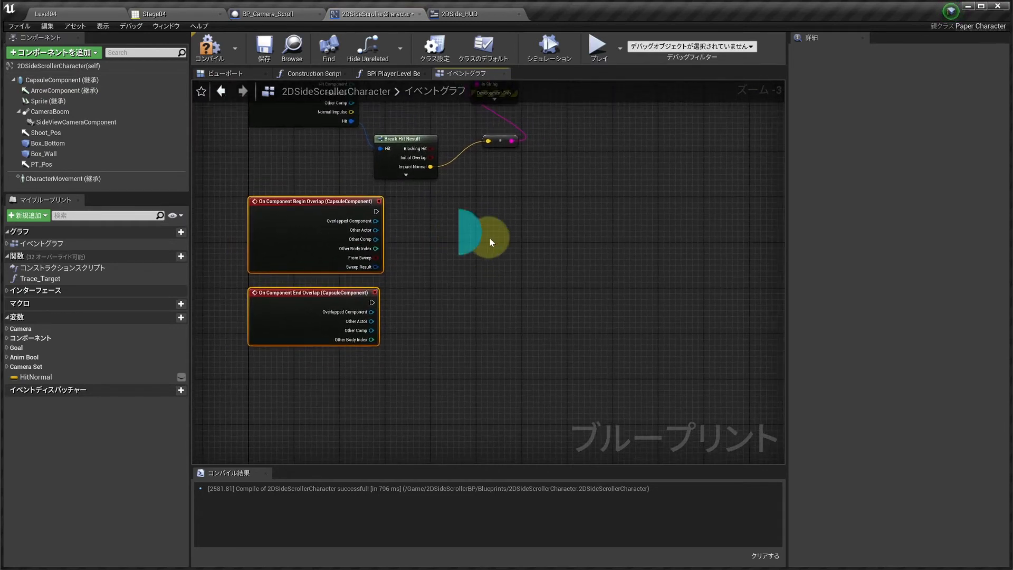
Step: Add a Component Has Tag node fed by the Other Comp output of the Begin Overlap event
{"action": "scroll", "coordinate": [339, 242], "scroll_direction": "up", "scroll_amount": 1}
{"action": "left_click_drag", "start_coordinate": [356, 240], "coordinate": [398, 240]}
{"action": "type", "text": "has tag"}
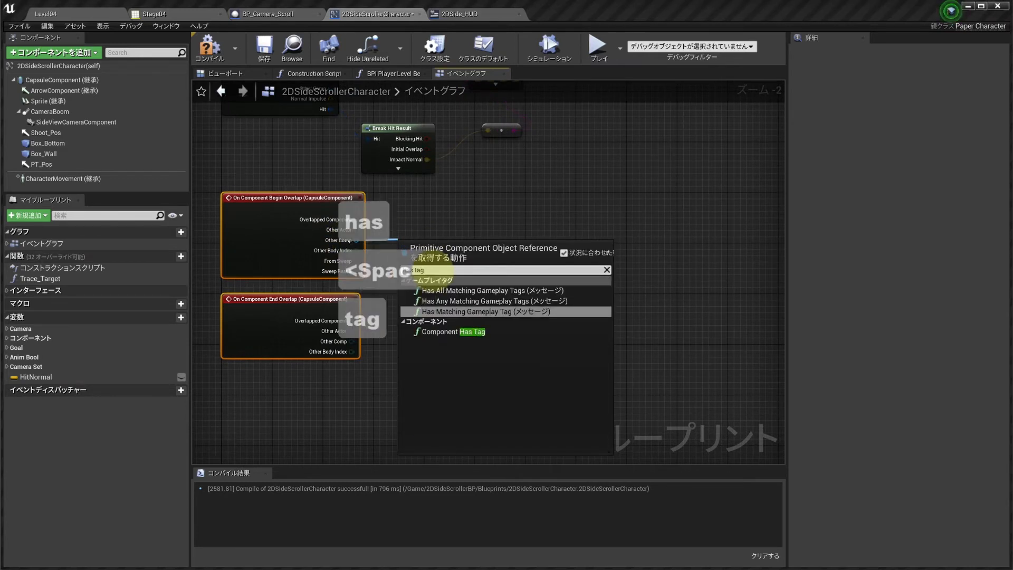
{"action": "left_click", "coordinate": [453, 331]}
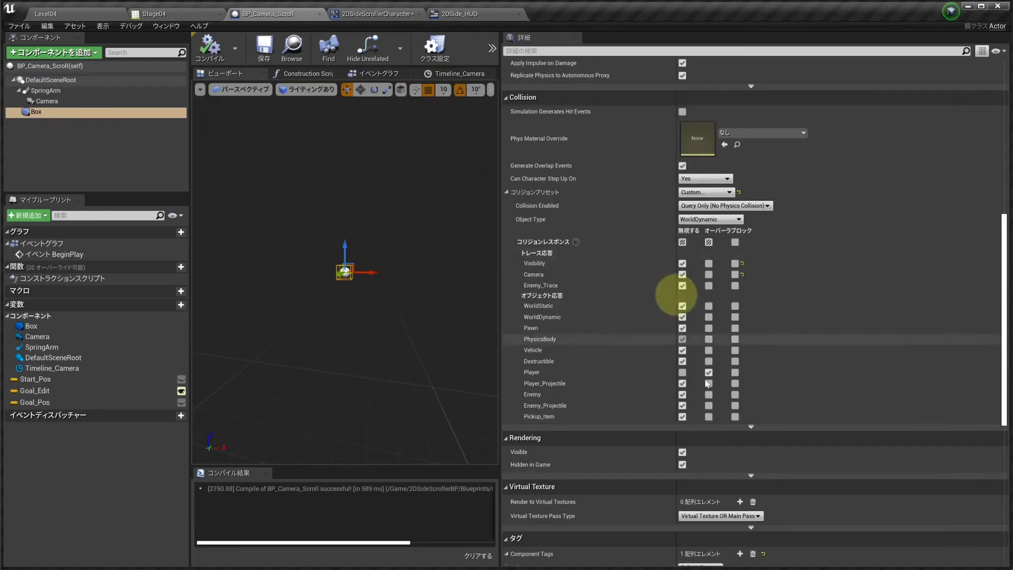
Step: Copy the Evil_Wall tag from the Box in BP_Camera_Scroll into the Tag input of the Component Has Tag node
{"action": "scroll", "coordinate": [680, 369], "scroll_direction": "down", "scroll_amount": 8}
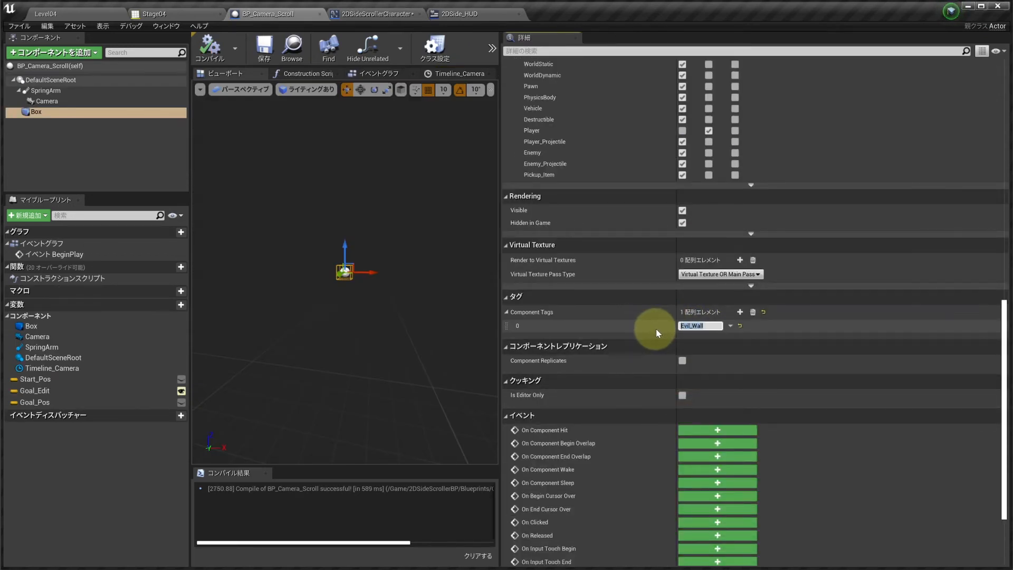
{"action": "key", "text": "ctrl+c"}
{"action": "left_click", "coordinate": [378, 13]}
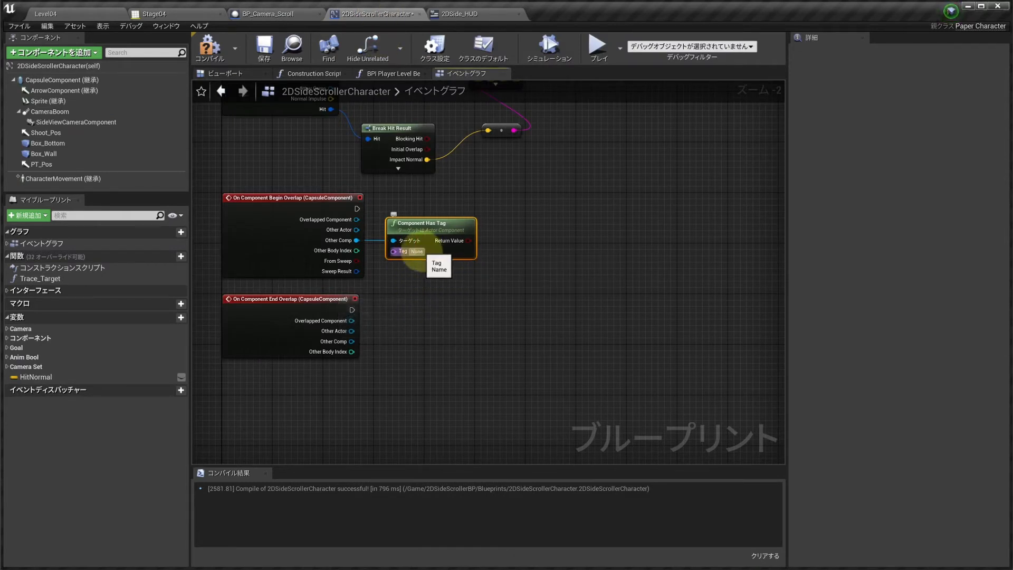
{"action": "key", "text": "ctrl+v"}
{"action": "key", "text": "Return"}
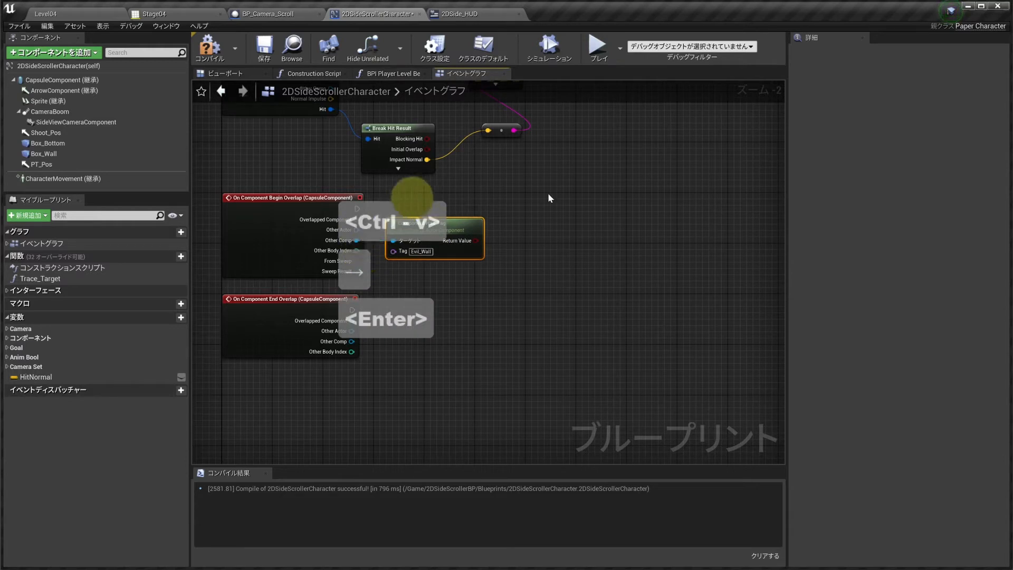
Step: Add a Branch node run by the Begin Overlap event, with the Component Has Tag result as its condition
{"action": "left_click", "coordinate": [559, 203]}
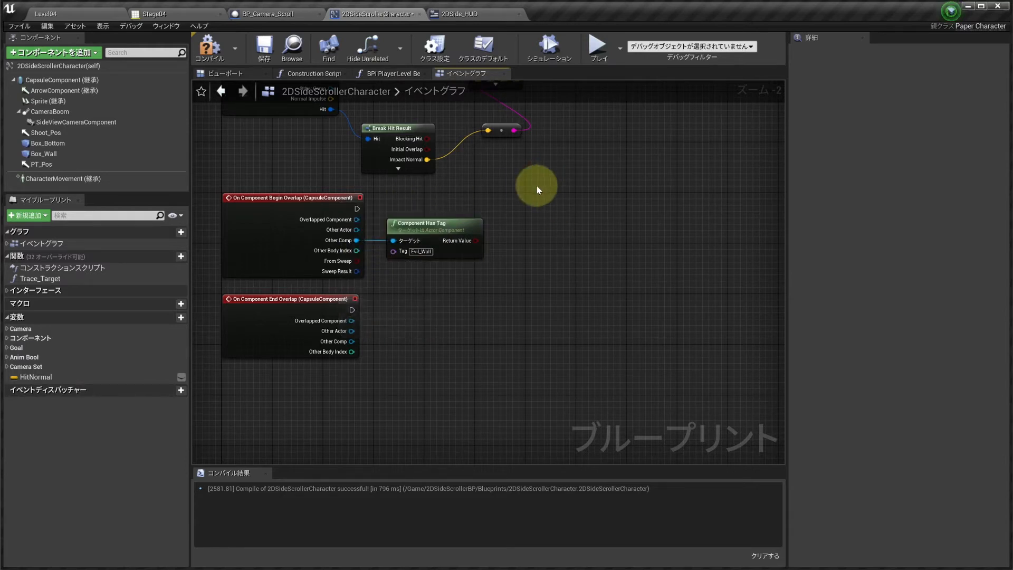
{"action": "key", "text": "b"}
{"action": "left_click", "coordinate": [522, 188]}
{"action": "left_click", "coordinate": [515, 200]}
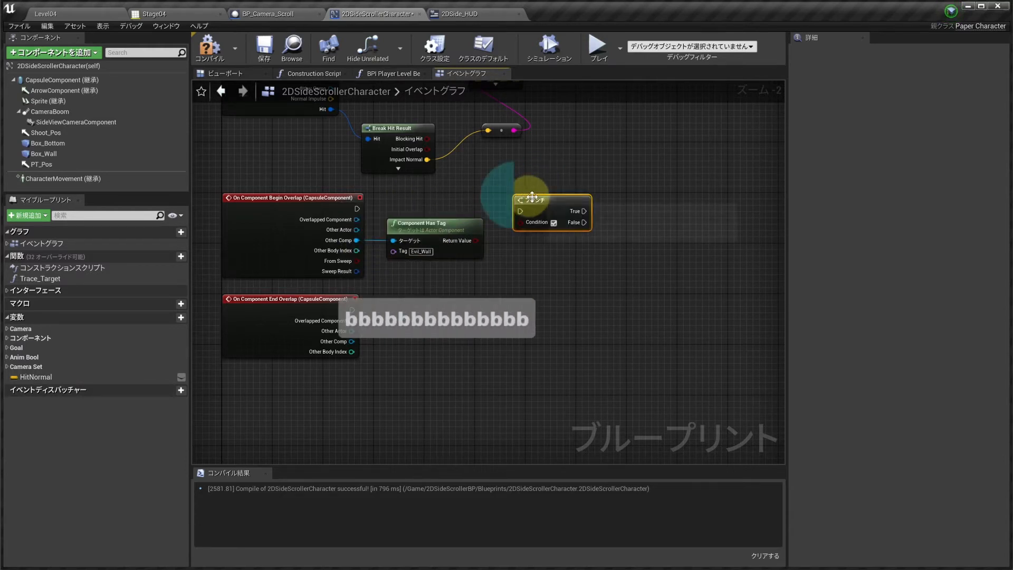
{"action": "left_click_drag", "start_coordinate": [466, 244], "coordinate": [500, 213]}
{"action": "left_click_drag", "start_coordinate": [500, 202], "coordinate": [357, 208]}
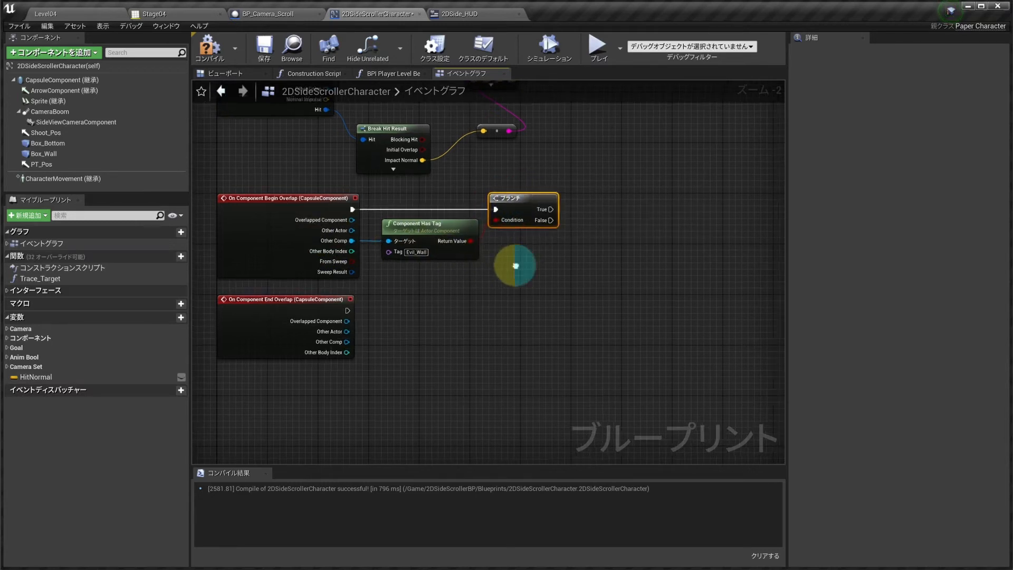
{"action": "right_click_drag", "start_coordinate": [516, 264], "coordinate": [451, 262]}
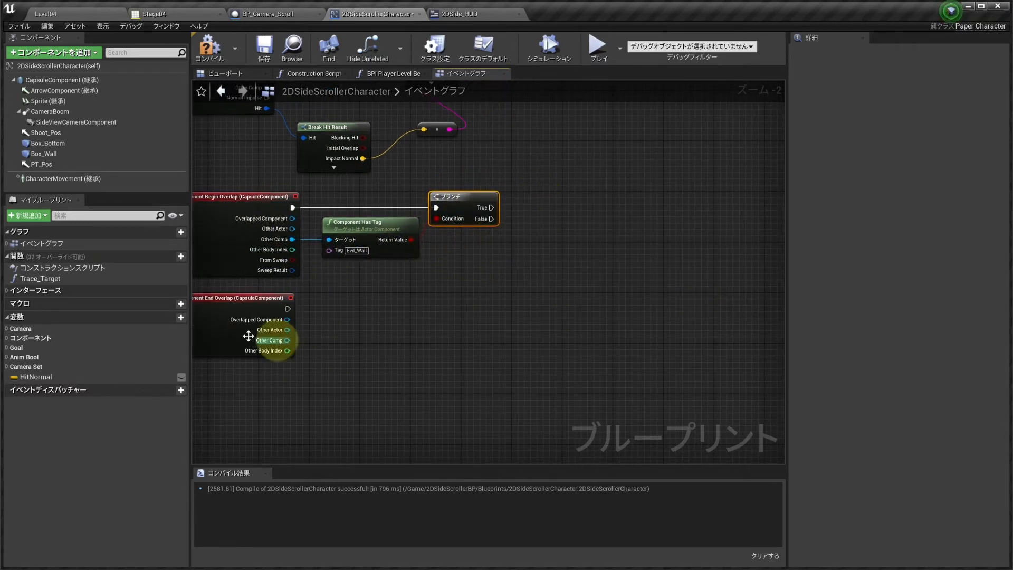
Step: Create a Boolean variable named bEvilWall
{"action": "left_click", "coordinate": [184, 317]}
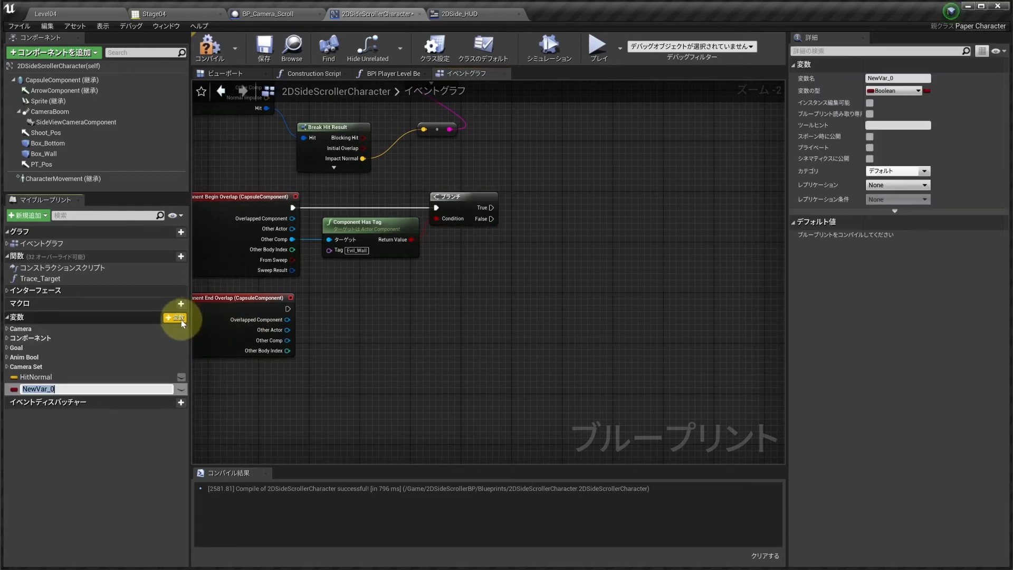
{"action": "type", "text": "b"}
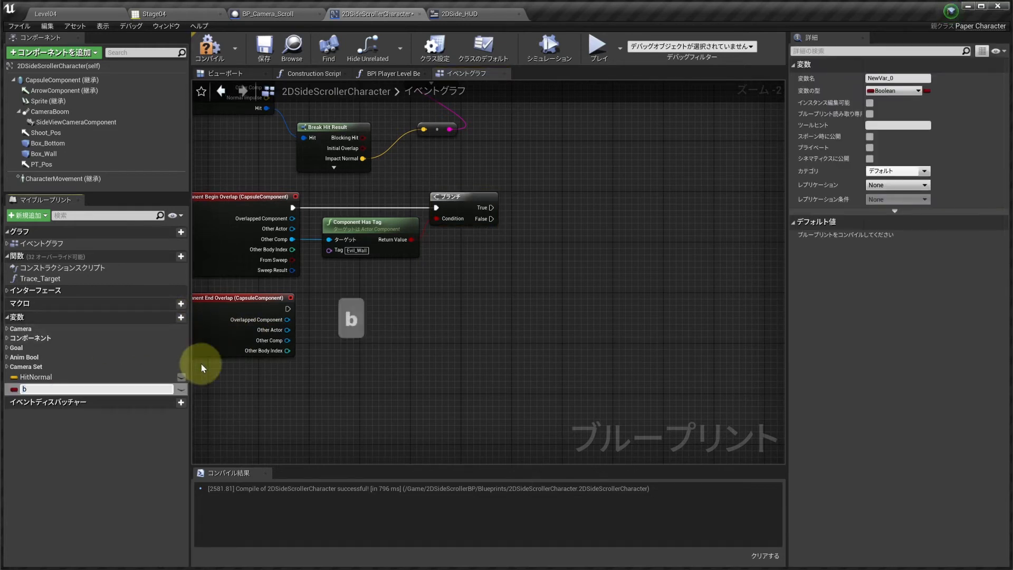
{"action": "type", "text": "Efil"}
{"action": "key", "text": "BackSpace"}
{"action": "key", "text": "BackSpace"}
{"action": "key", "text": "BackSpace"}
{"action": "type", "text": "wi"}
{"action": "key", "text": "BackSpace"}
{"action": "key", "text": "BackSpace"}
{"action": "type", "text": "vilWall"}
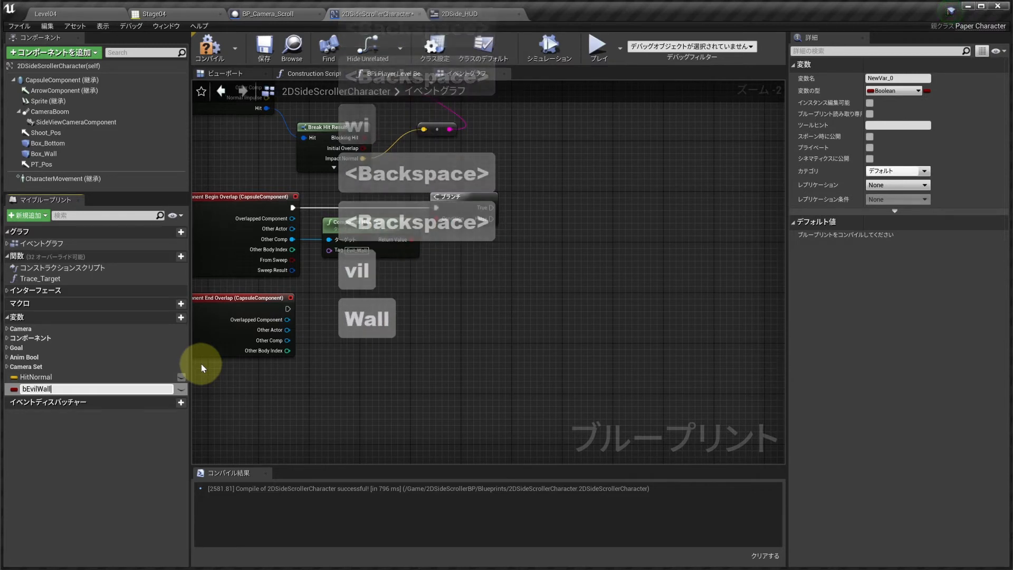
{"action": "key", "text": "Return"}
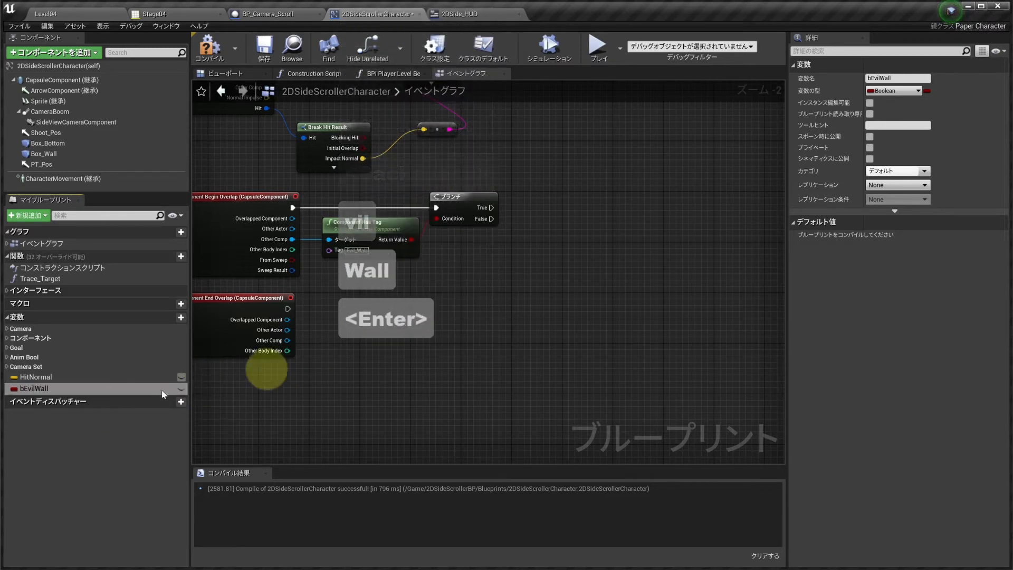
Step: Set bEvilWall to true after the Begin Overlap branch's True output, and duplicate the tag-check chain for End Overlap with bEvilWall set to false
{"action": "left_click_drag", "start_coordinate": [490, 207], "coordinate": [514, 209]}
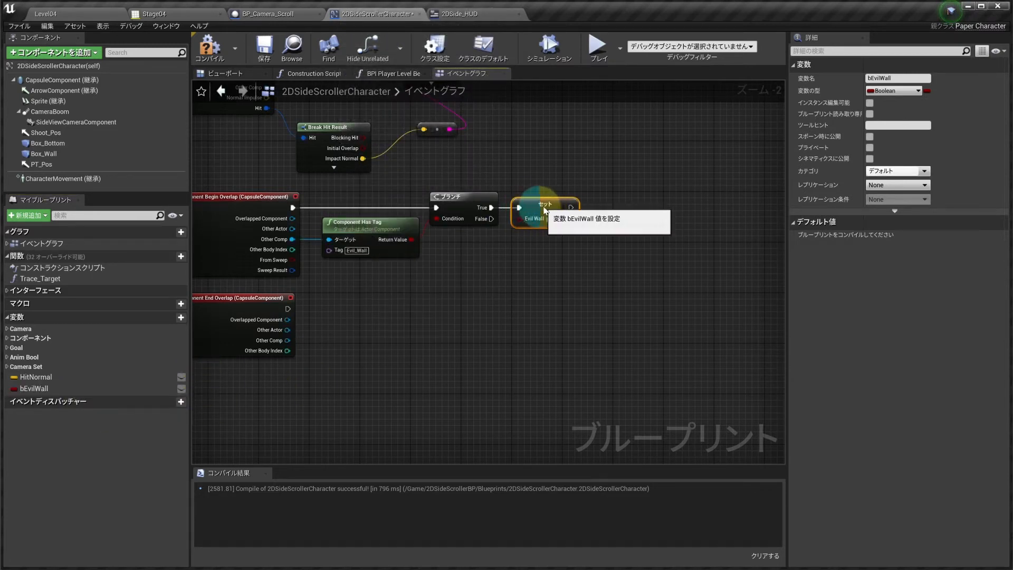
{"action": "left_click", "coordinate": [542, 224]}
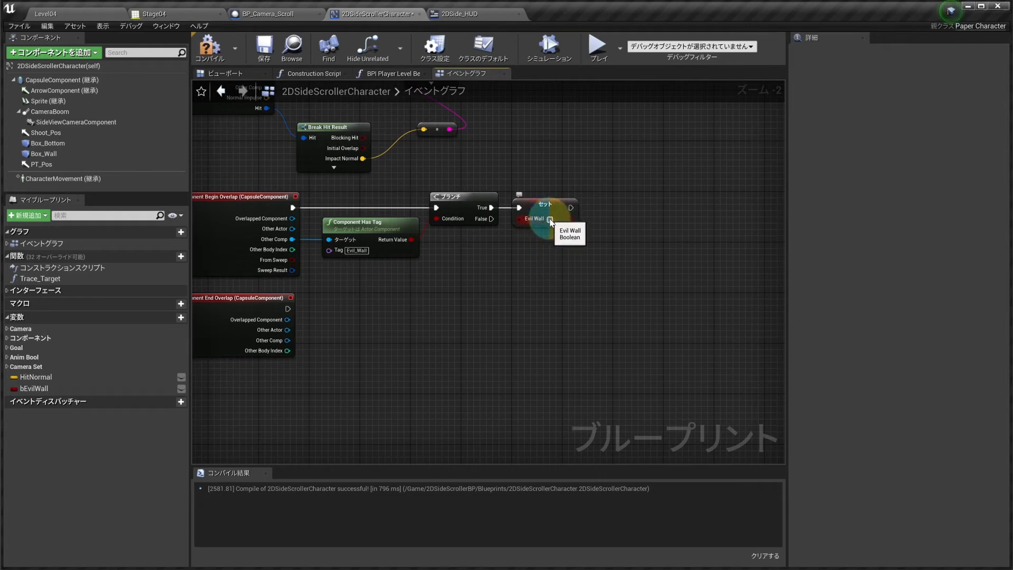
{"action": "left_click_drag", "start_coordinate": [552, 249], "coordinate": [395, 203], "text": "ctrl"}
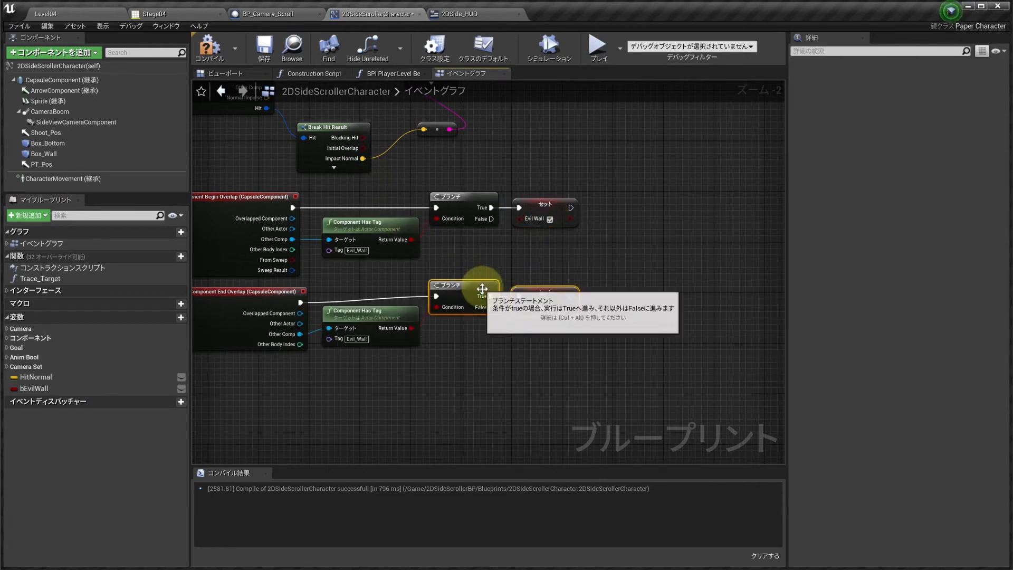
{"action": "left_click_drag", "start_coordinate": [482, 290], "coordinate": [482, 296]}
{"action": "right_click_drag", "start_coordinate": [481, 341], "coordinate": [511, 316]}
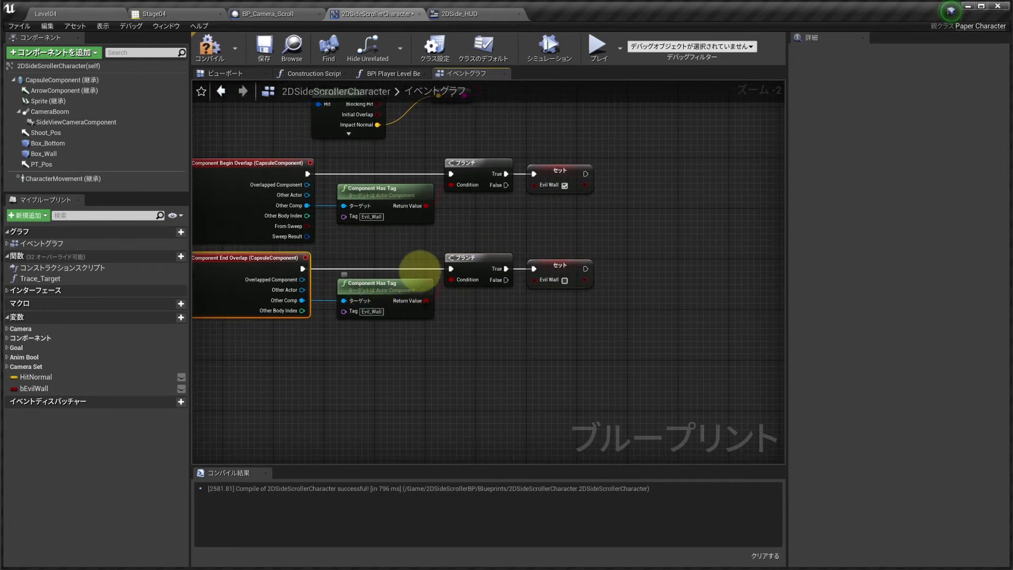
{"action": "right_click_drag", "start_coordinate": [482, 323], "coordinate": [443, 308]}
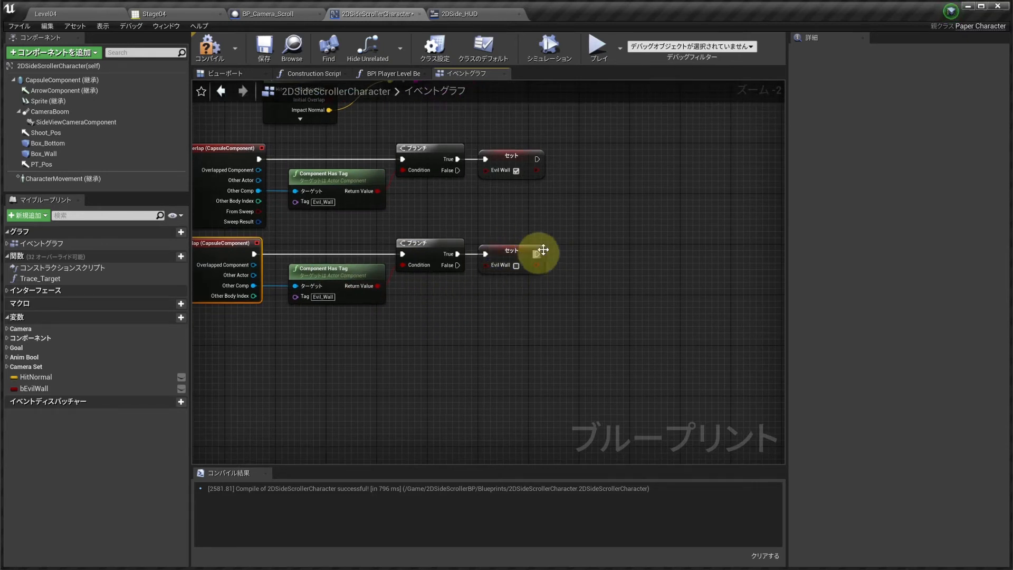
Step: Delete the Print String node and its vector-to-string conversion from the On Component Hit chain
{"action": "right_click_drag", "start_coordinate": [546, 207], "coordinate": [562, 278]}
{"action": "scroll", "coordinate": [532, 303], "scroll_direction": "down", "scroll_amount": 2}
{"action": "scroll", "coordinate": [563, 276], "scroll_direction": "up", "scroll_amount": 1}
{"action": "right_click_drag", "start_coordinate": [575, 210], "coordinate": [600, 279]}
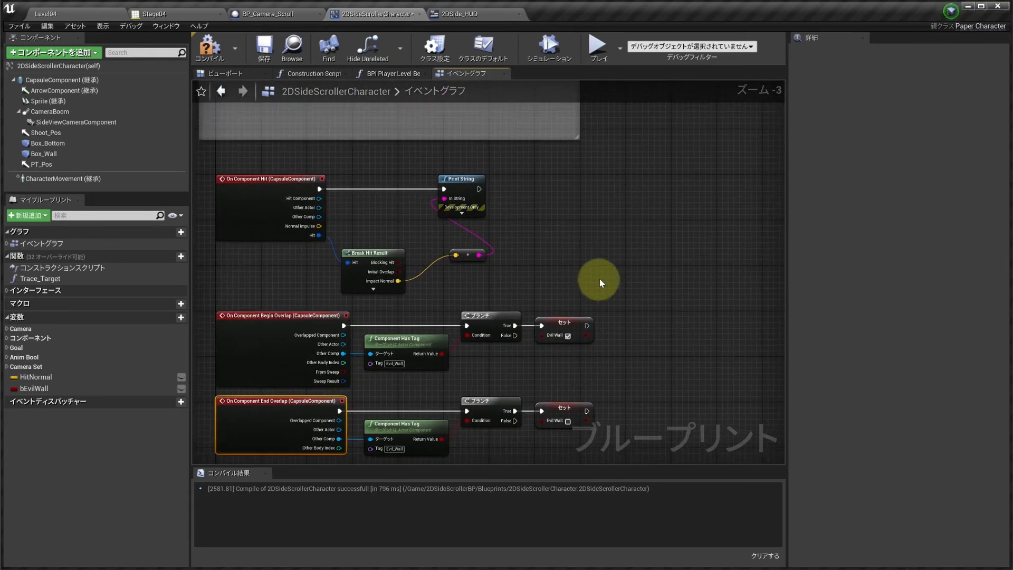
{"action": "scroll", "coordinate": [557, 257], "scroll_direction": "up", "scroll_amount": 3}
{"action": "right_click_drag", "start_coordinate": [518, 258], "coordinate": [608, 289]}
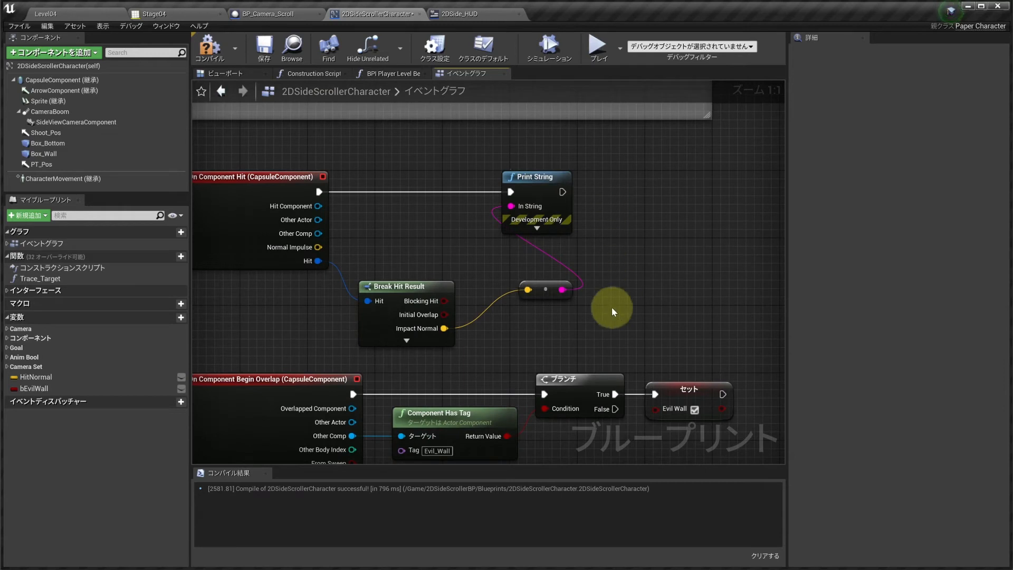
{"action": "left_click_drag", "start_coordinate": [612, 311], "coordinate": [533, 114]}
{"action": "key", "text": "Delete"}
Step: Add a Branch to the On Component Hit event with the Evil Wall variable as its condition
{"action": "right_click_drag", "start_coordinate": [313, 191], "coordinate": [374, 199]}
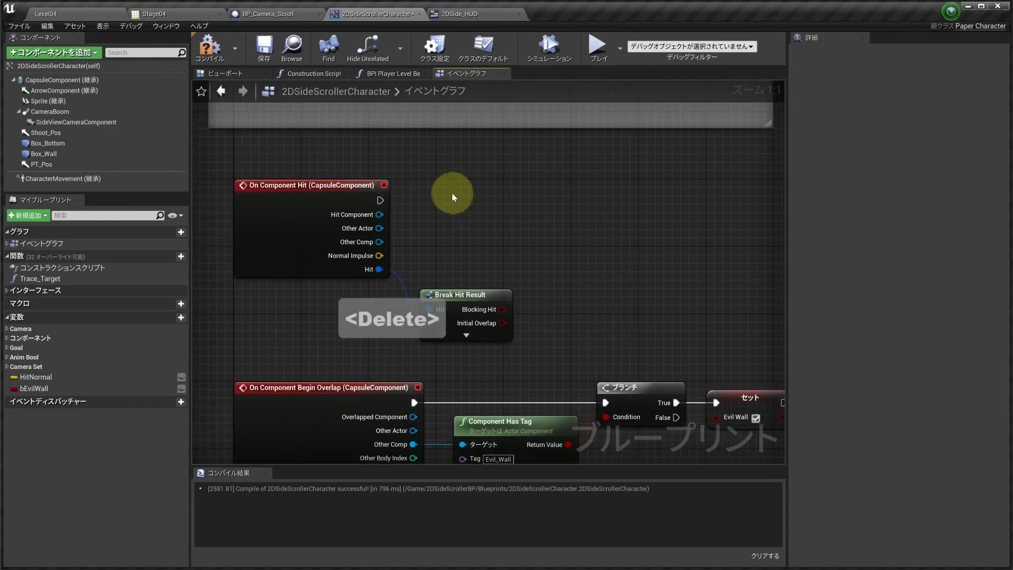
{"action": "key", "text": "b"}
{"action": "left_click", "coordinate": [461, 185]}
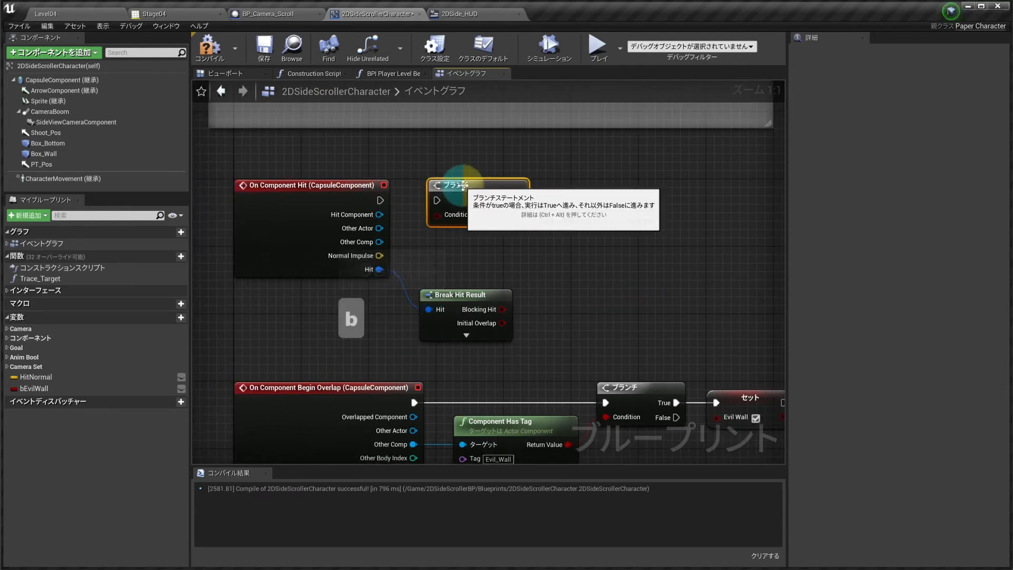
{"action": "left_click_drag", "start_coordinate": [379, 200], "coordinate": [437, 200]}
{"action": "left_click_drag", "start_coordinate": [34, 389], "coordinate": [434, 219]}
{"action": "left_click_drag", "start_coordinate": [338, 214], "coordinate": [341, 208]}
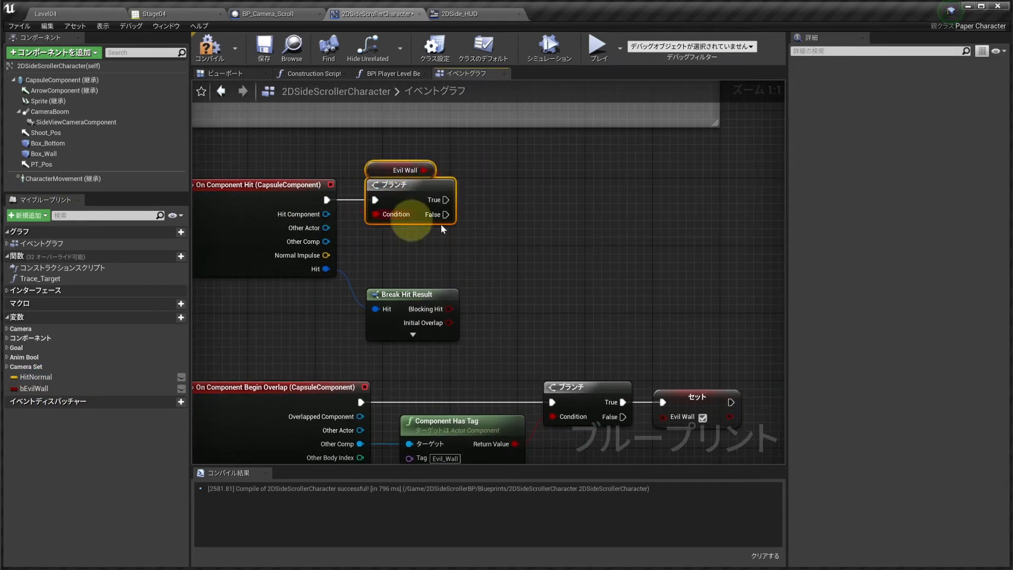
{"action": "left_click", "coordinate": [470, 227]}
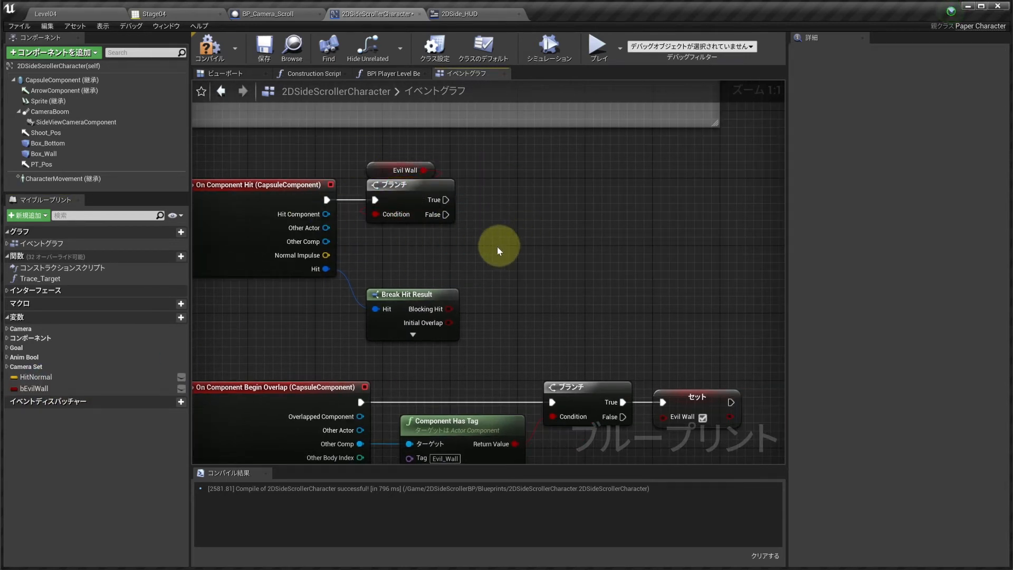
Step: Expose the Impact Normal output of Break Hit Result by feeding it into an Equal (Vector) node, and collapse the unused pins
{"action": "right_click_drag", "start_coordinate": [498, 252], "coordinate": [438, 247]}
{"action": "left_click", "coordinate": [352, 329]}
{"action": "right_click_drag", "start_coordinate": [396, 400], "coordinate": [395, 319]}
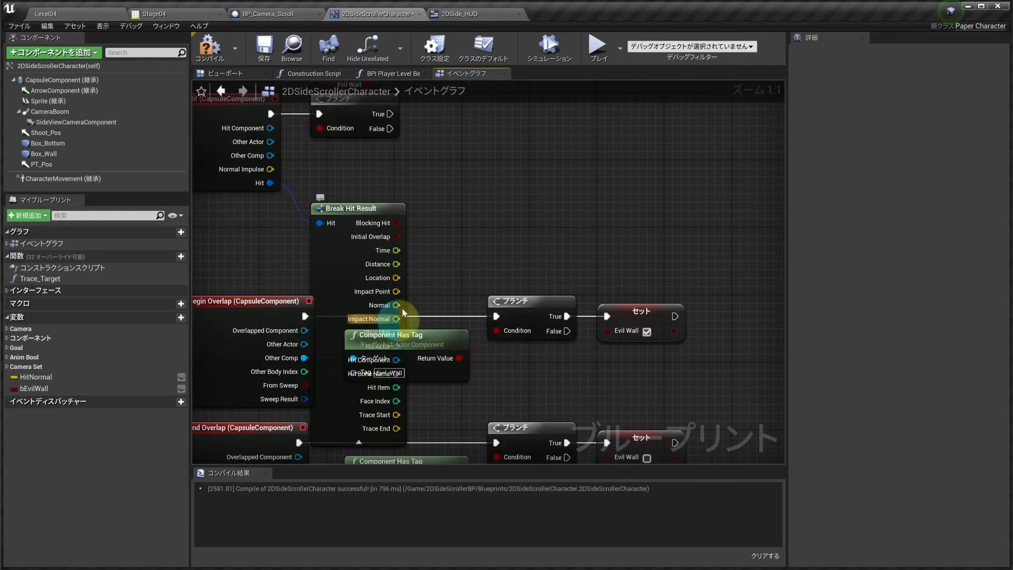
{"action": "left_click_drag", "start_coordinate": [395, 319], "coordinate": [509, 141]}
{"action": "type", "text": "==="}
{"action": "key", "text": "BackSpace"}
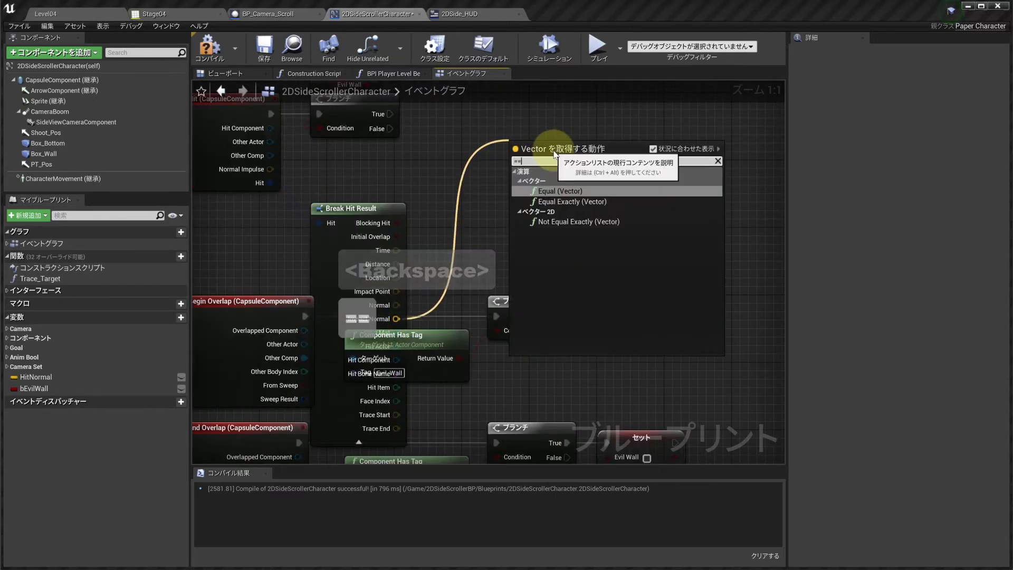
{"action": "left_click", "coordinate": [575, 190]}
{"action": "left_click", "coordinate": [358, 441]}
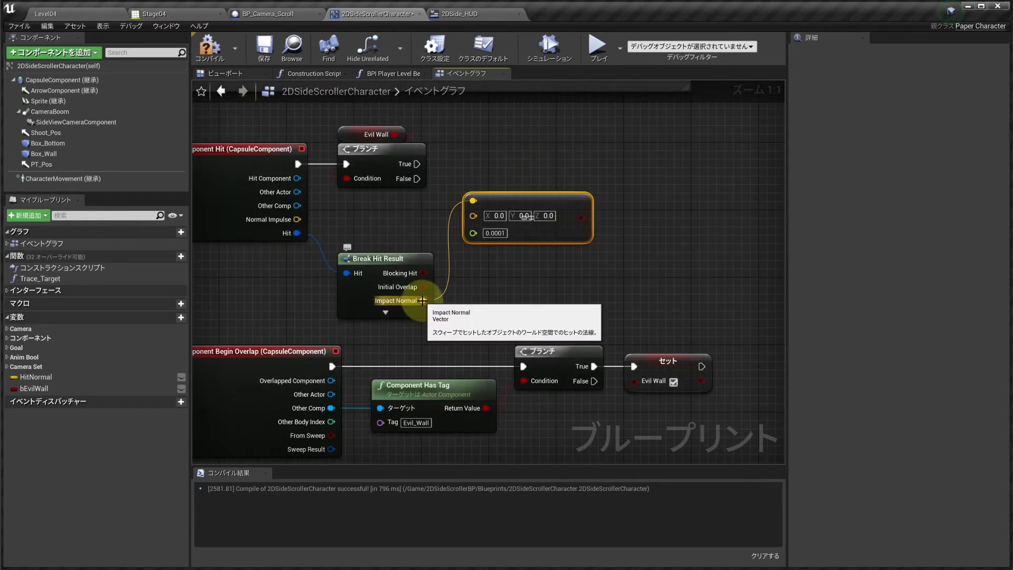
Step: Replace the Equal (Vector) node with a Break Vector node fed by Impact Normal
{"action": "left_click_drag", "start_coordinate": [423, 300], "coordinate": [548, 300]}
{"action": "scroll", "coordinate": [654, 349], "scroll_direction": "down", "scroll_amount": 5}
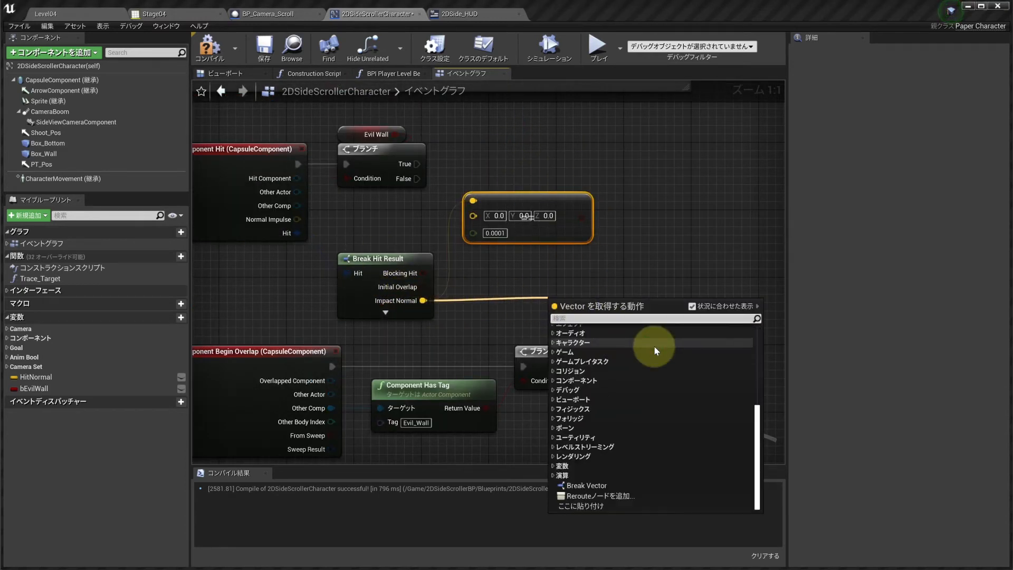
{"action": "left_click", "coordinate": [604, 485]}
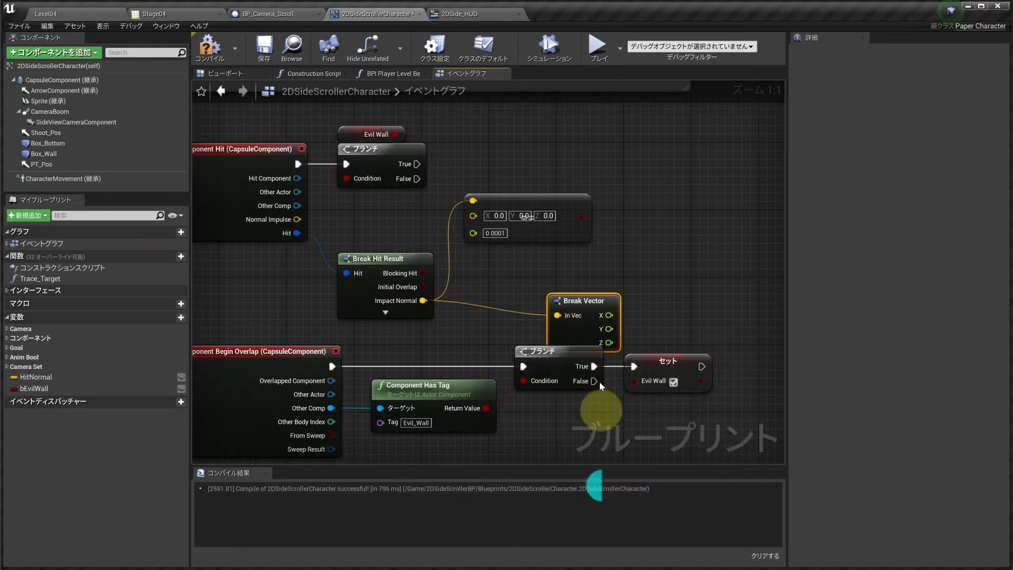
{"action": "left_click_drag", "start_coordinate": [569, 299], "coordinate": [517, 225]}
{"action": "left_click", "coordinate": [575, 221]}
{"action": "key", "text": "Delete"}
Step: Compare the Break Vector's X output with -0.5 using a float < float node
{"action": "left_click_drag", "start_coordinate": [516, 231], "coordinate": [562, 223]}
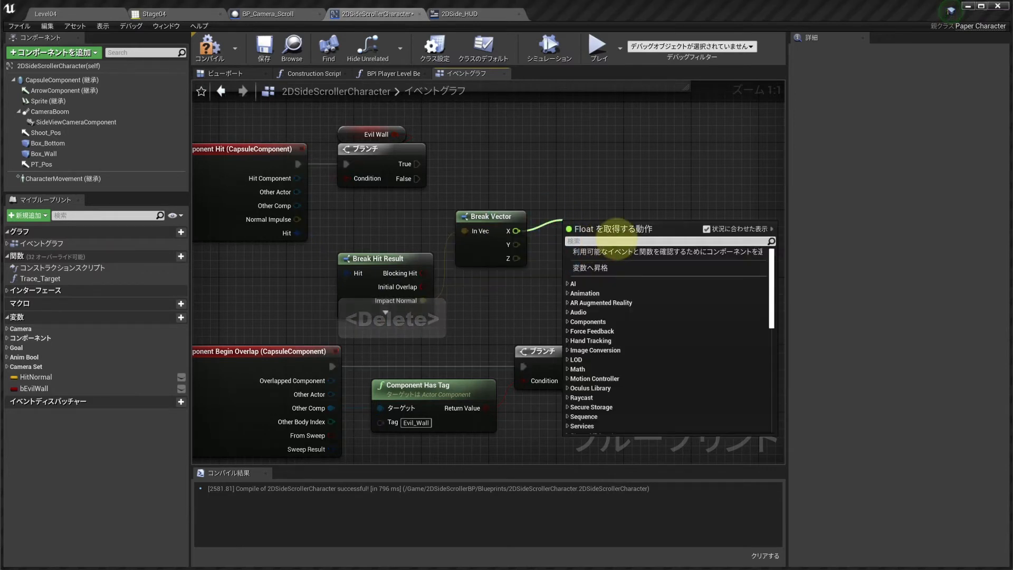
{"action": "type", "text": "<"}
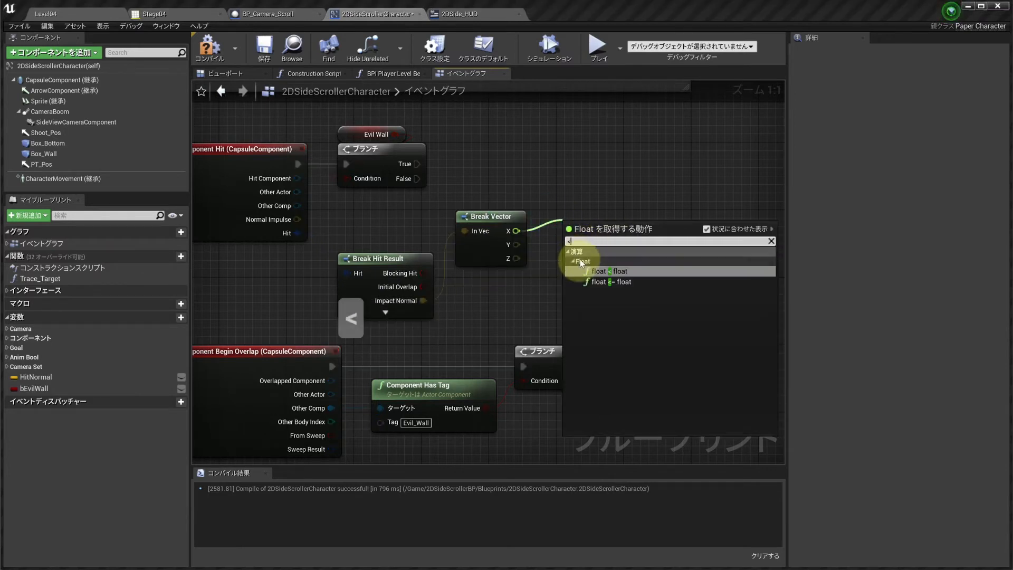
{"action": "left_click", "coordinate": [615, 271]}
{"action": "left_click_drag", "start_coordinate": [569, 237], "coordinate": [551, 189]}
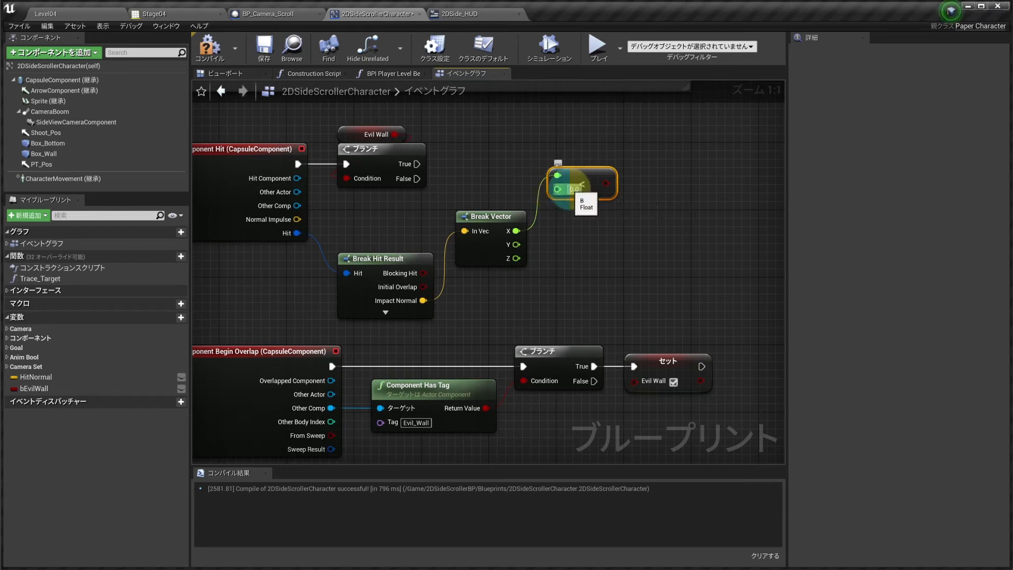
{"action": "type", "text": "-0.5"}
{"action": "key", "text": "Return"}
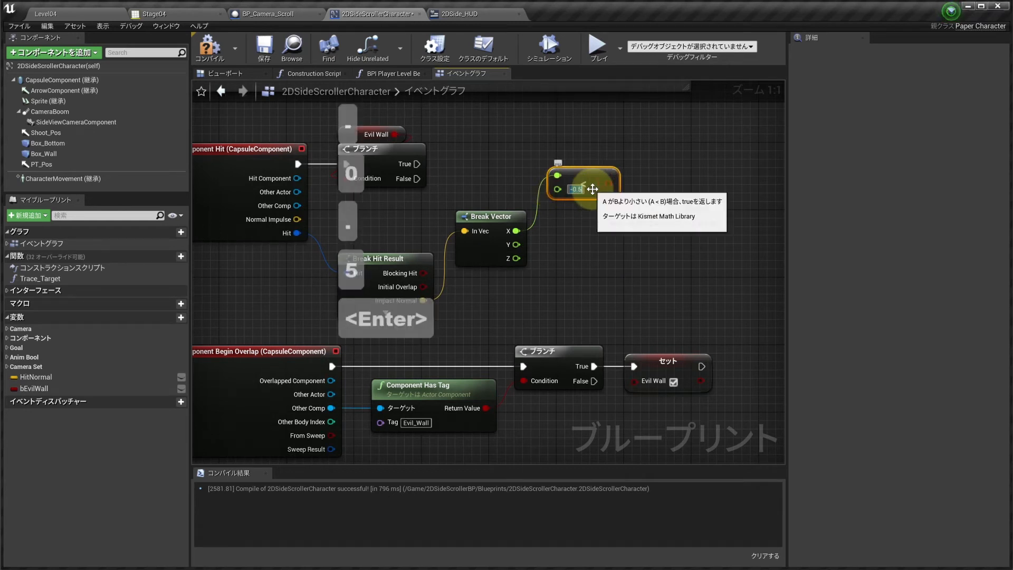
Step: Add a second Branch after the Evil Wall branch's True output, conditioned on the less-than check, and stack the comparison nodes beneath it
{"action": "left_click", "coordinate": [521, 130]}
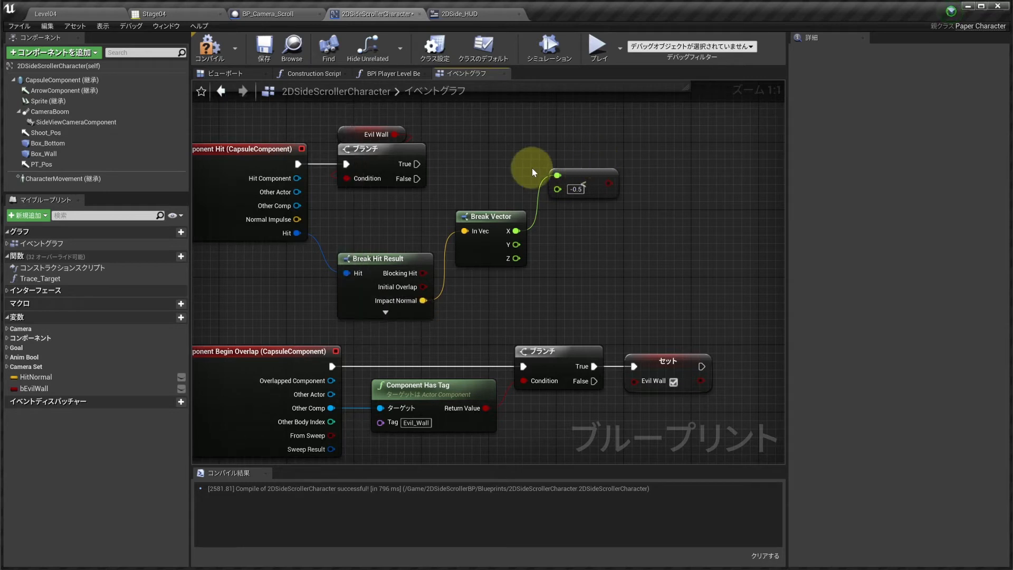
{"action": "key", "text": "b"}
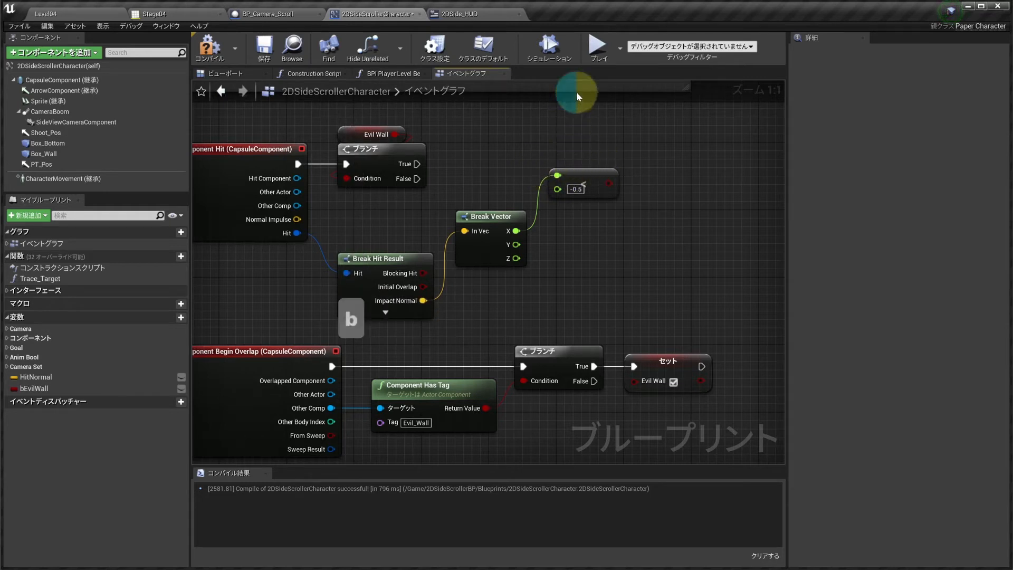
{"action": "left_click", "coordinate": [580, 129]}
{"action": "left_click_drag", "start_coordinate": [583, 181], "coordinate": [489, 189]}
{"action": "left_click_drag", "start_coordinate": [582, 255], "coordinate": [511, 187]}
{"action": "left_click_drag", "start_coordinate": [493, 179], "coordinate": [494, 196]}
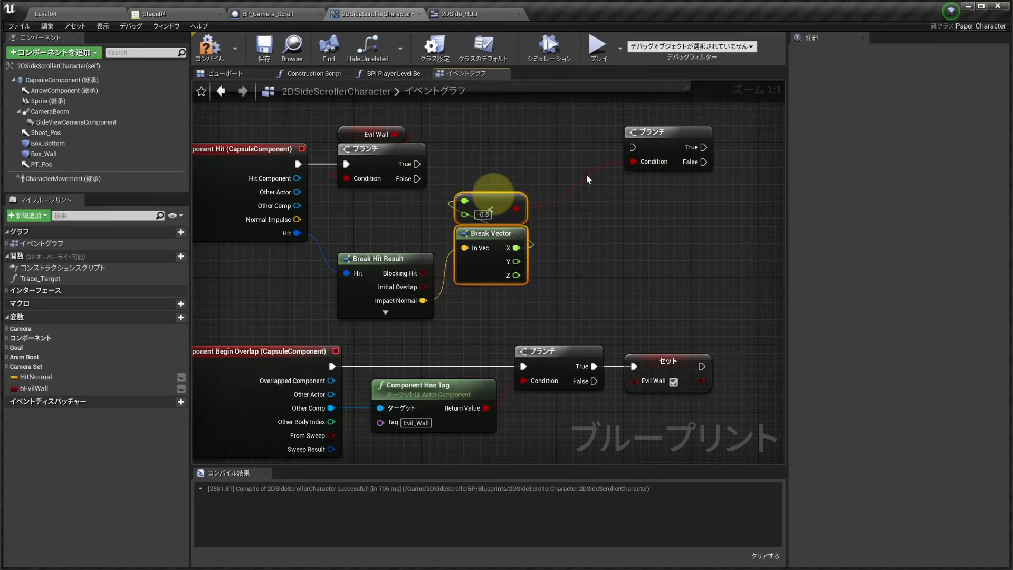
{"action": "left_click_drag", "start_coordinate": [692, 140], "coordinate": [586, 162]}
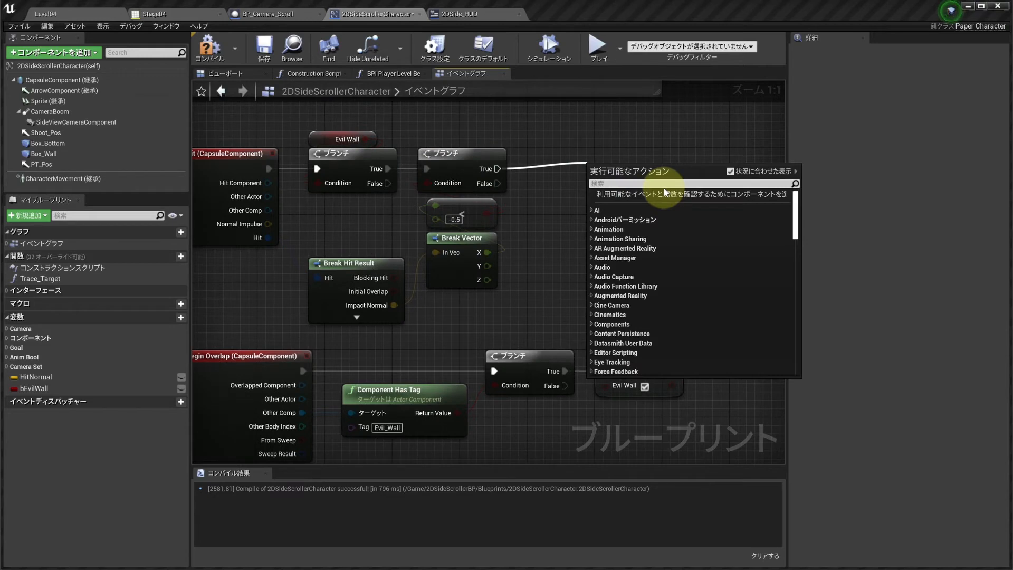
Step: Call the Death event from the second Branch's True output and compile the blueprint
{"action": "type", "text": "di"}
{"action": "key", "text": "BackSpace"}
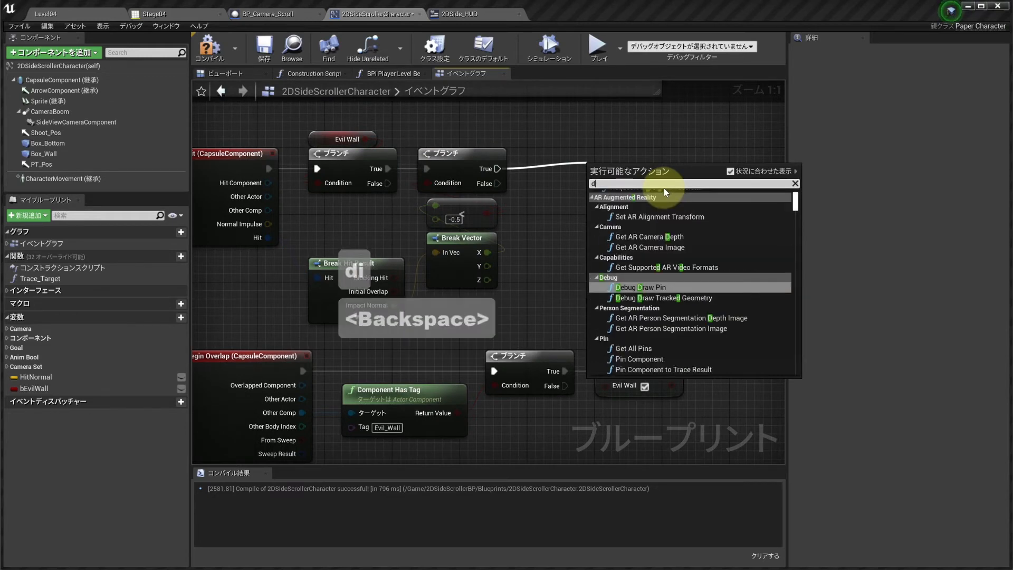
{"action": "type", "text": "eath"}
{"action": "left_click", "coordinate": [633, 273]}
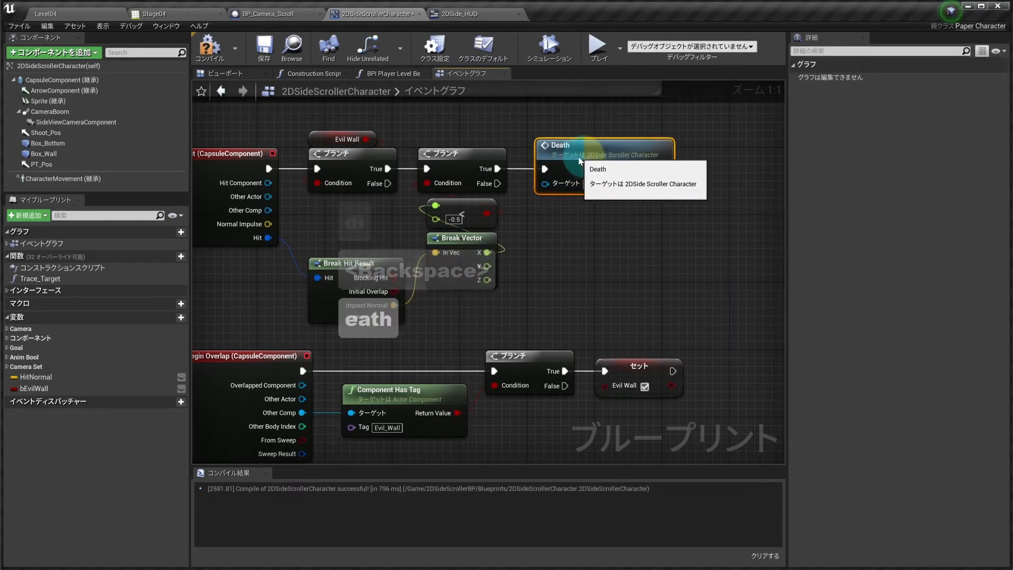
{"action": "scroll", "coordinate": [640, 205], "scroll_direction": "down", "scroll_amount": 2}
{"action": "right_click_drag", "start_coordinate": [639, 206], "coordinate": [631, 226]}
{"action": "left_click", "coordinate": [221, 58]}
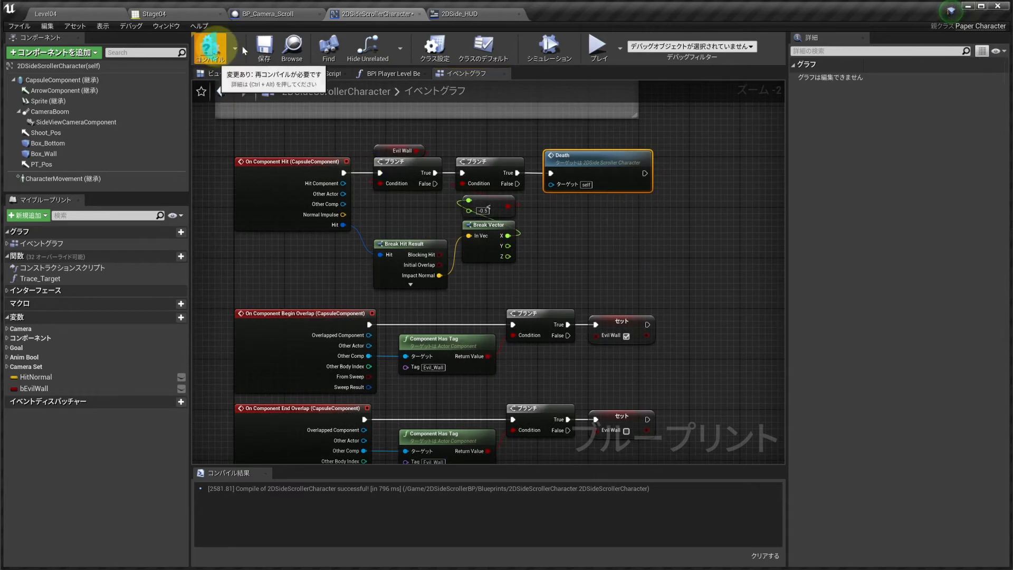
Step: Switch to Level04, run a brief play test with the recompiled character, and stop it
{"action": "left_click", "coordinate": [584, 260]}
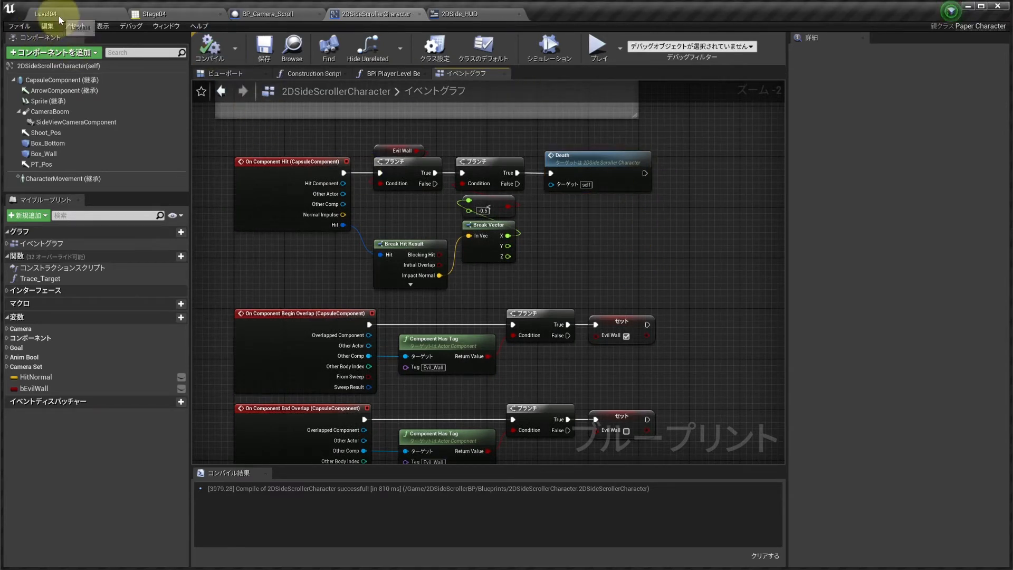
{"action": "left_click", "coordinate": [59, 18]}
{"action": "left_click", "coordinate": [584, 42]}
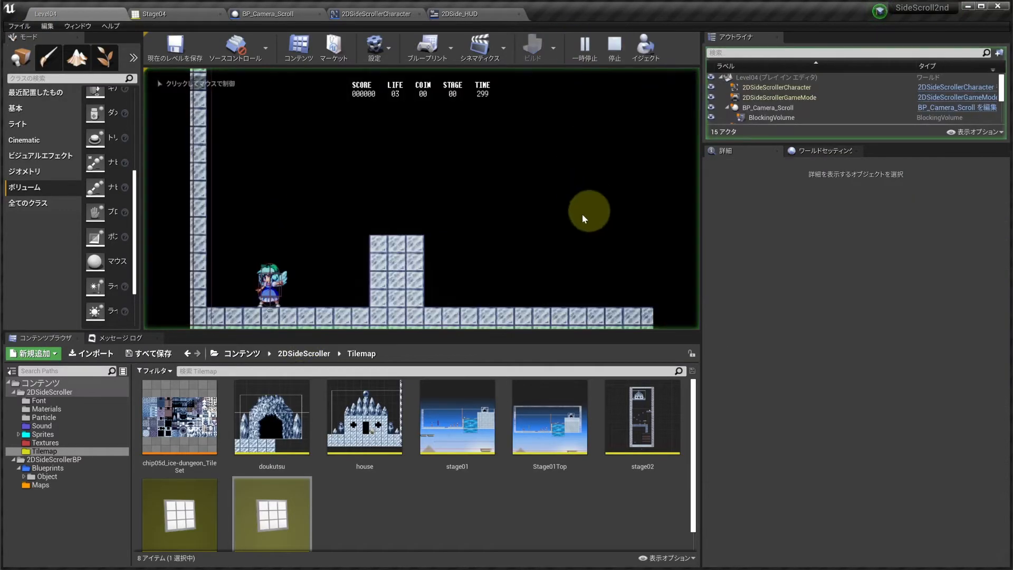
{"action": "key", "text": "Escape"}
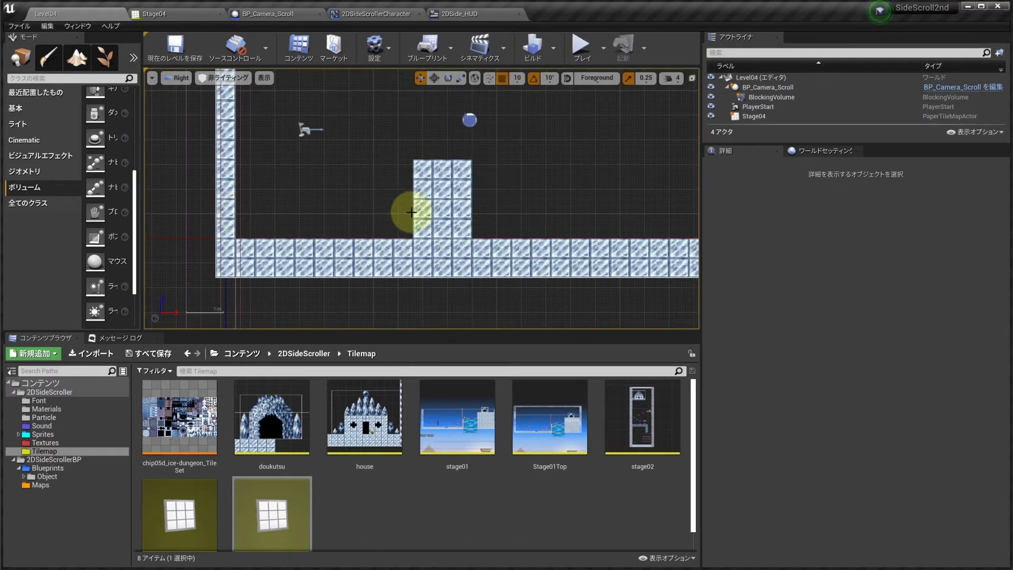
Step: Examine how the camera's blocking volume and overlap box line up against the stage's left wall
{"action": "left_click", "coordinate": [184, 186]}
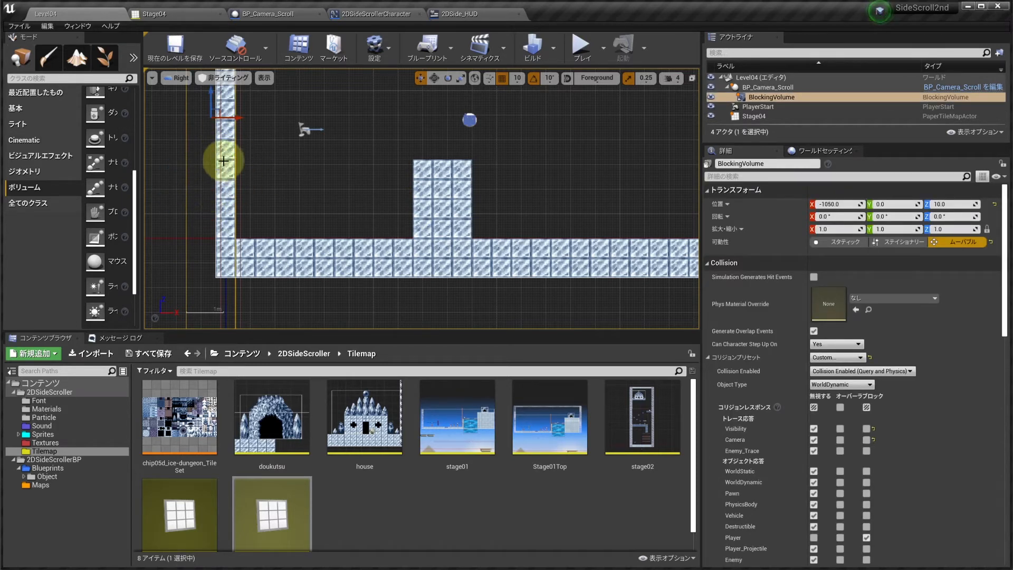
{"action": "left_click", "coordinate": [236, 127]}
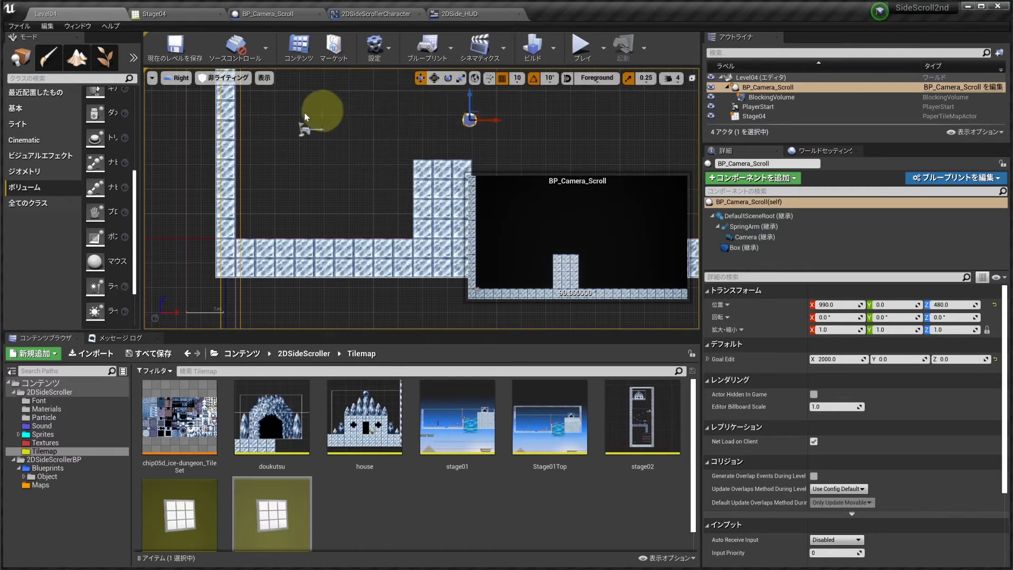
{"action": "left_click", "coordinate": [188, 138]}
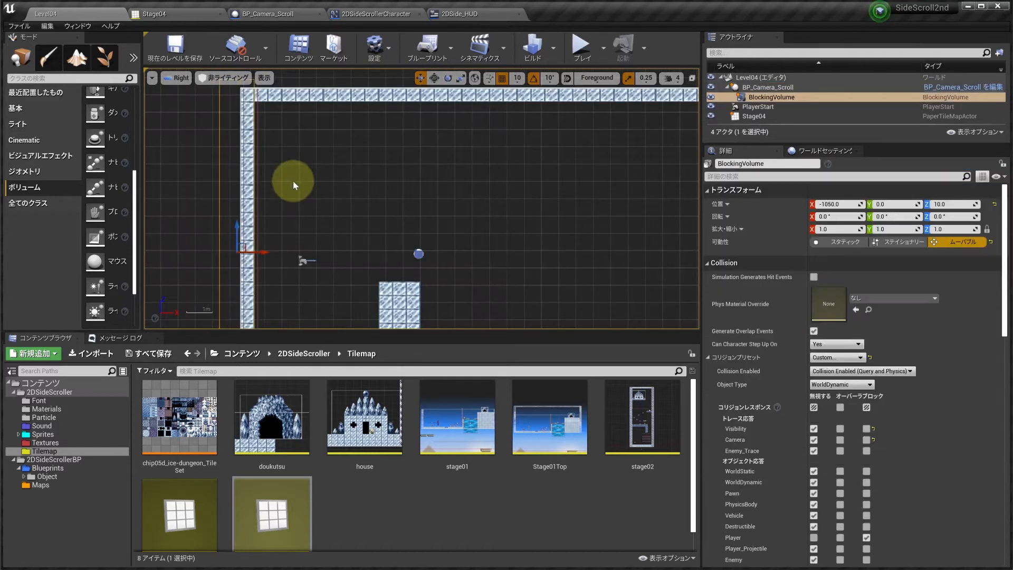
{"action": "right_click_drag", "start_coordinate": [293, 181], "coordinate": [332, 177]}
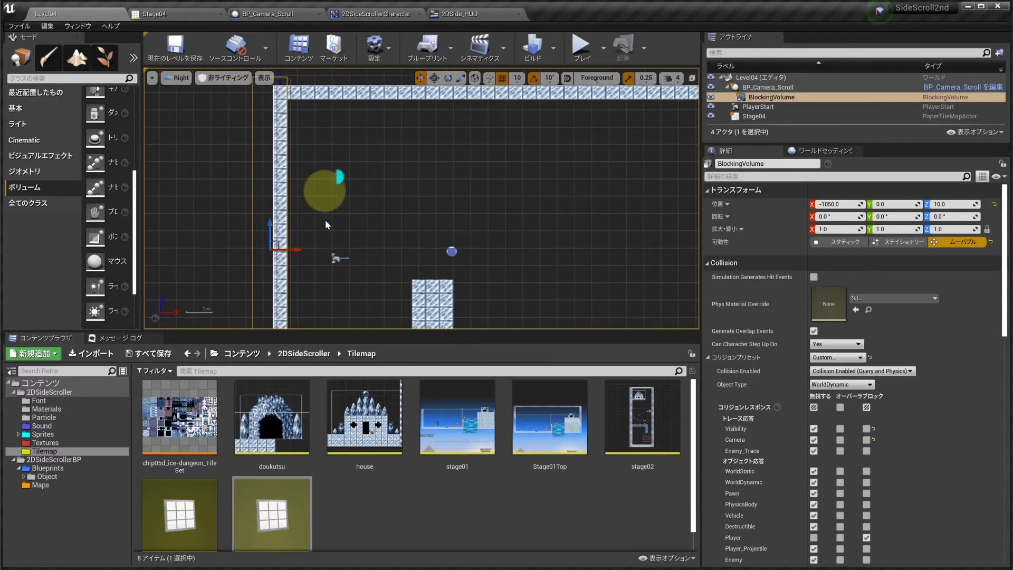
{"action": "right_click_drag", "start_coordinate": [325, 219], "coordinate": [312, 127]}
{"action": "scroll", "coordinate": [309, 246], "scroll_direction": "up", "scroll_amount": 4}
{"action": "scroll", "coordinate": [294, 232], "scroll_direction": "up", "scroll_amount": 2}
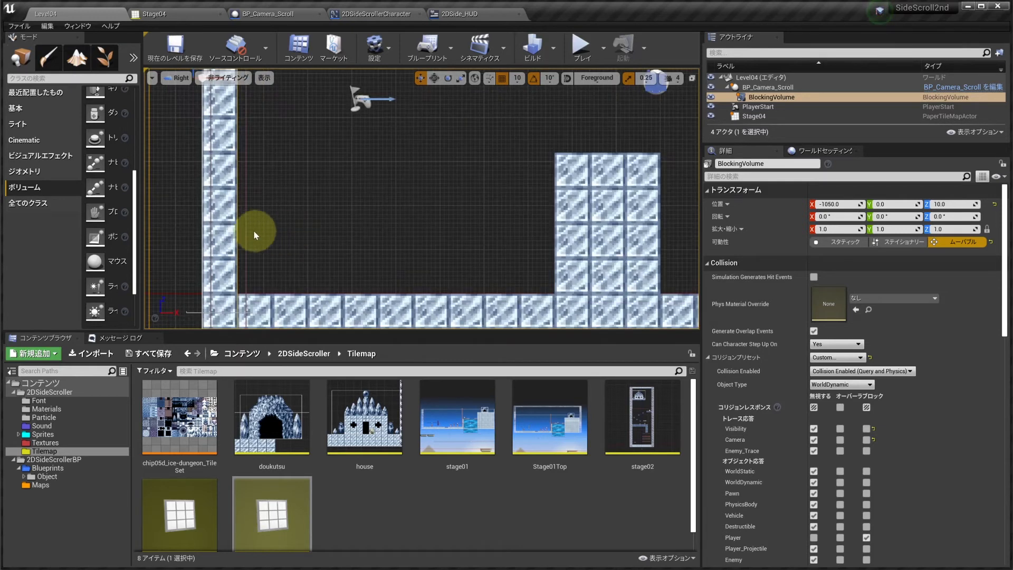
{"action": "left_click", "coordinate": [246, 230]}
{"action": "scroll", "coordinate": [246, 231], "scroll_direction": "down", "scroll_amount": 4}
{"action": "right_click_drag", "start_coordinate": [274, 227], "coordinate": [222, 215]}
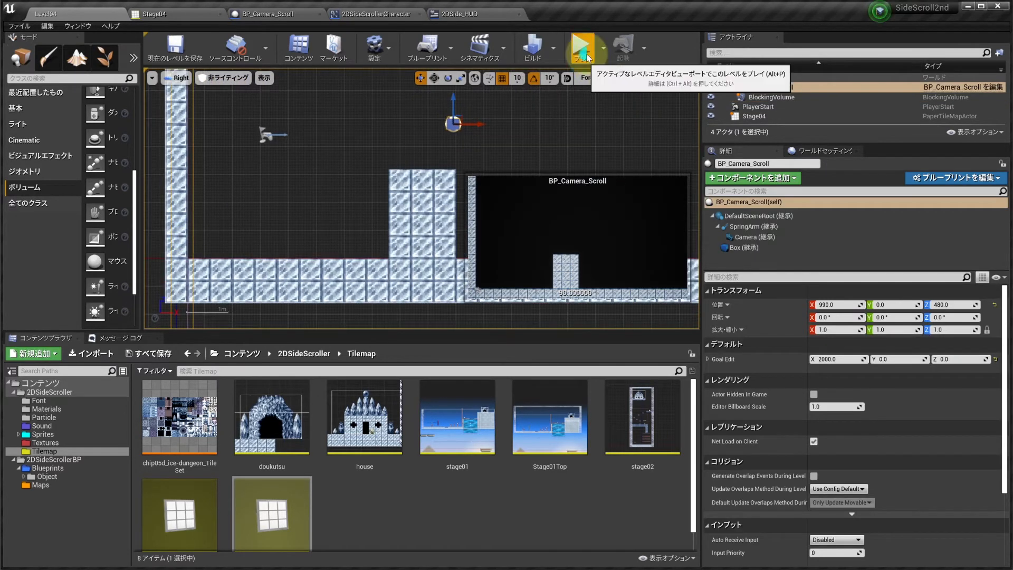
Step: Play-test the level by holding the character against the scrolling wall at the left edge, then end the session
{"action": "left_click", "coordinate": [583, 50]}
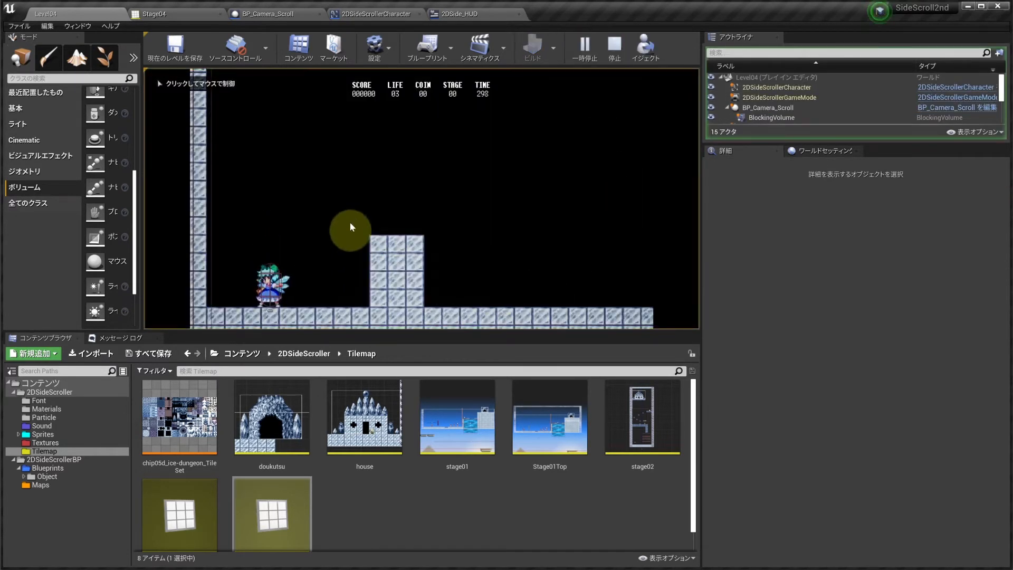
{"action": "key", "text": "a"}
{"action": "left_click", "coordinate": [373, 192]}
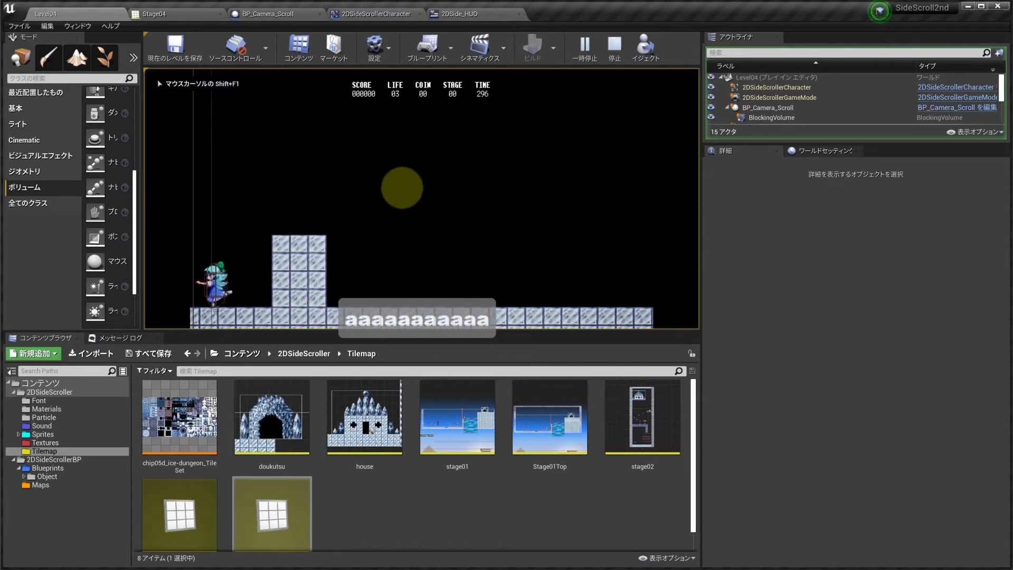
{"action": "key", "text": "a"}
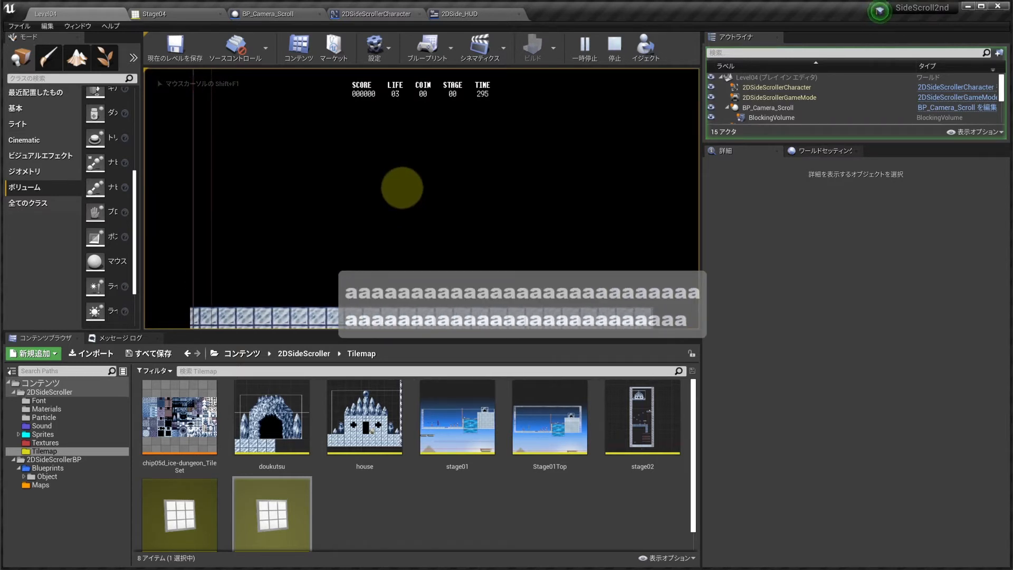
{"action": "key", "text": "Escape"}
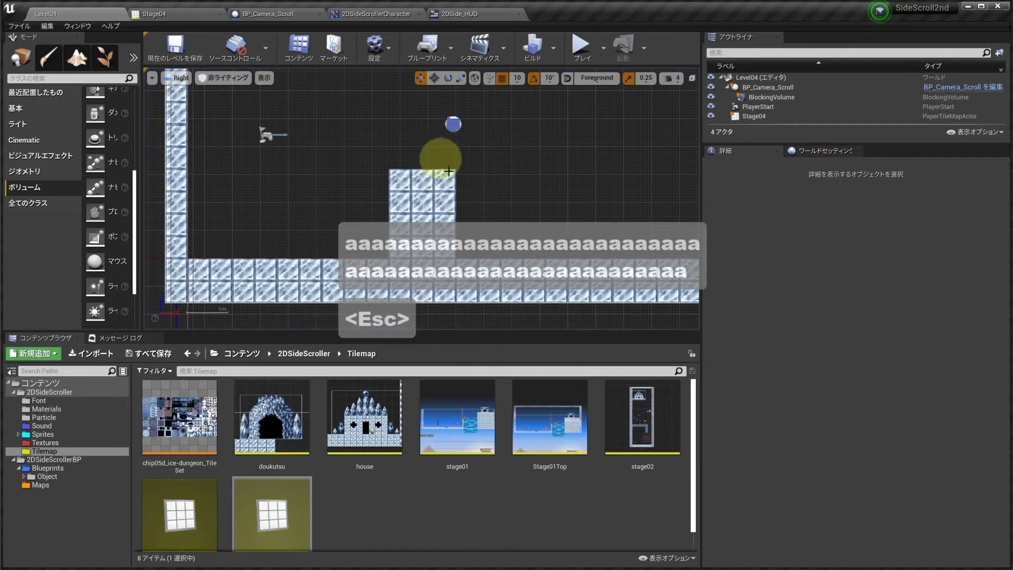
Step: Examine the blocking volume's upper end and the narrow gap between it and the camera's overlap box along the left wall
{"action": "scroll", "coordinate": [364, 132], "scroll_direction": "down", "scroll_amount": 5}
{"action": "right_click_drag", "start_coordinate": [384, 158], "coordinate": [359, 138]}
{"action": "scroll", "coordinate": [357, 138], "scroll_direction": "up", "scroll_amount": 3}
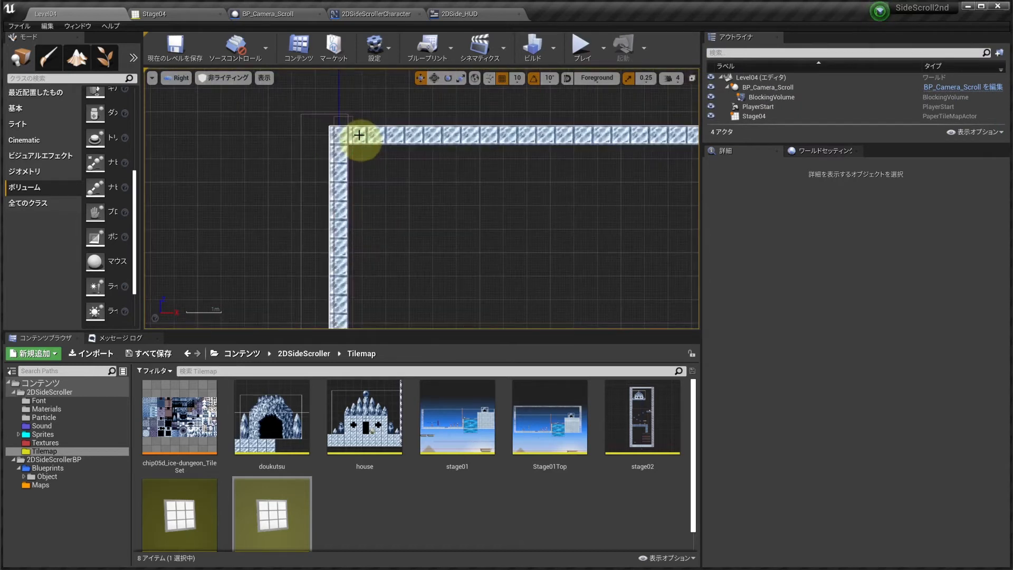
{"action": "left_click", "coordinate": [318, 104]}
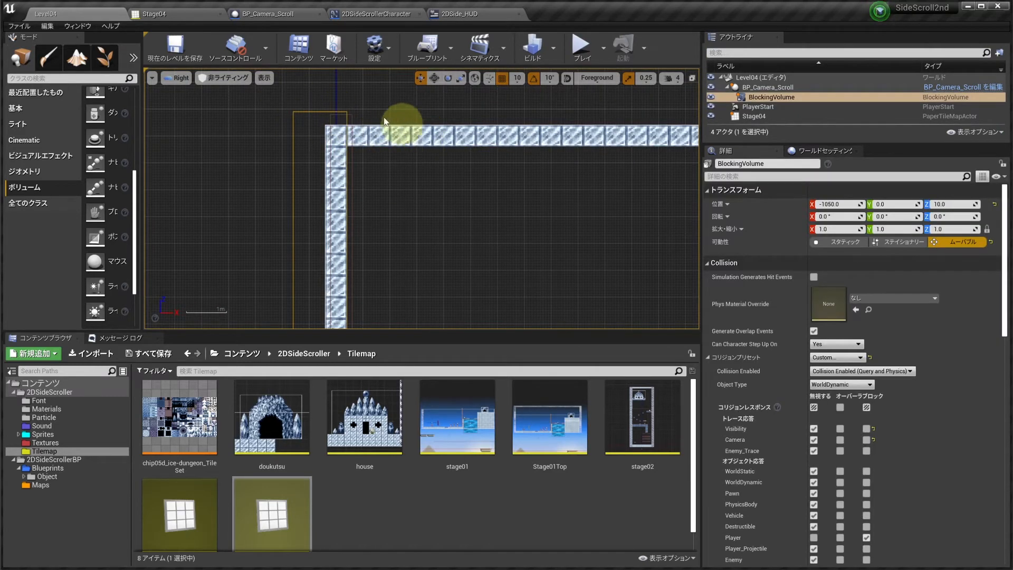
{"action": "scroll", "coordinate": [310, 106], "scroll_direction": "up", "scroll_amount": 4}
{"action": "scroll", "coordinate": [462, 191], "scroll_direction": "down", "scroll_amount": 2}
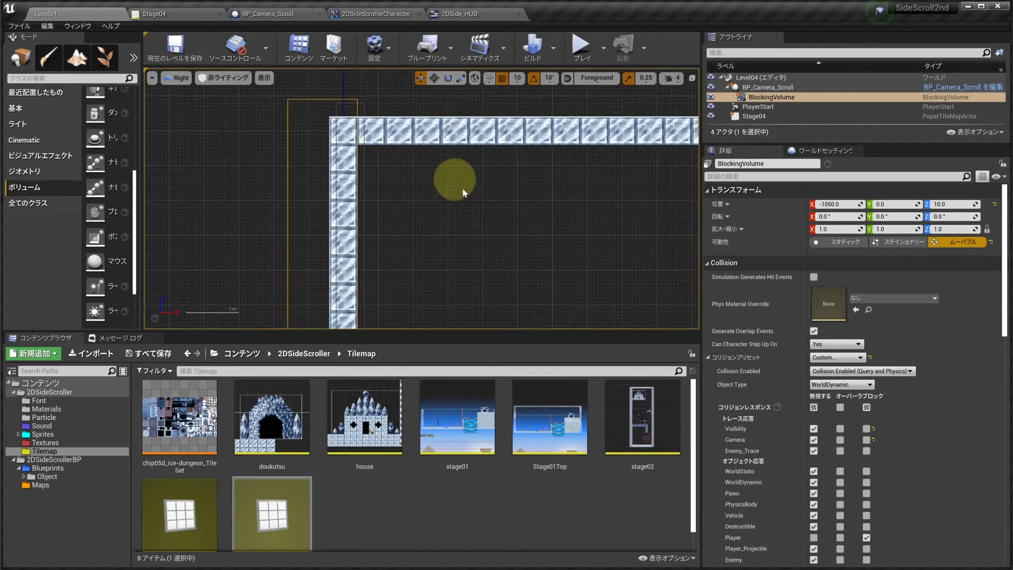
{"action": "right_click_drag", "start_coordinate": [462, 191], "coordinate": [426, 178]}
{"action": "scroll", "coordinate": [407, 229], "scroll_direction": "down", "scroll_amount": 2}
{"action": "scroll", "coordinate": [407, 229], "scroll_direction": "up", "scroll_amount": 1}
{"action": "scroll", "coordinate": [396, 206], "scroll_direction": "up", "scroll_amount": 2}
{"action": "scroll", "coordinate": [405, 201], "scroll_direction": "down", "scroll_amount": 2}
{"action": "scroll", "coordinate": [405, 200], "scroll_direction": "up", "scroll_amount": 1}
{"action": "scroll", "coordinate": [389, 182], "scroll_direction": "up", "scroll_amount": 3}
{"action": "scroll", "coordinate": [386, 176], "scroll_direction": "down", "scroll_amount": 2}
{"action": "left_click", "coordinate": [321, 184]}
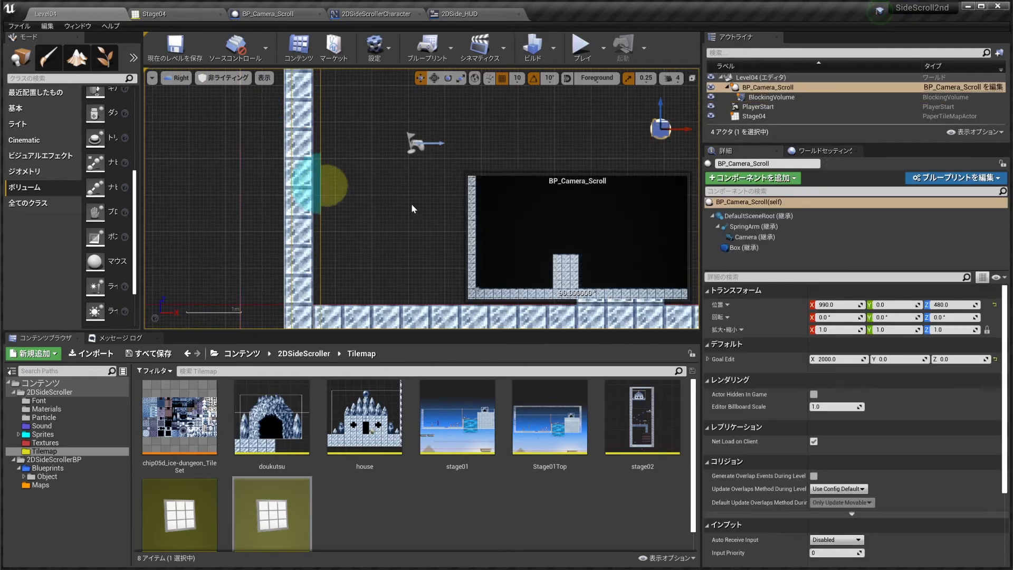
{"action": "left_click", "coordinate": [489, 98]}
{"action": "scroll", "coordinate": [544, 161], "scroll_direction": "down", "scroll_amount": 2}
{"action": "right_click_drag", "start_coordinate": [490, 98], "coordinate": [453, 155]}
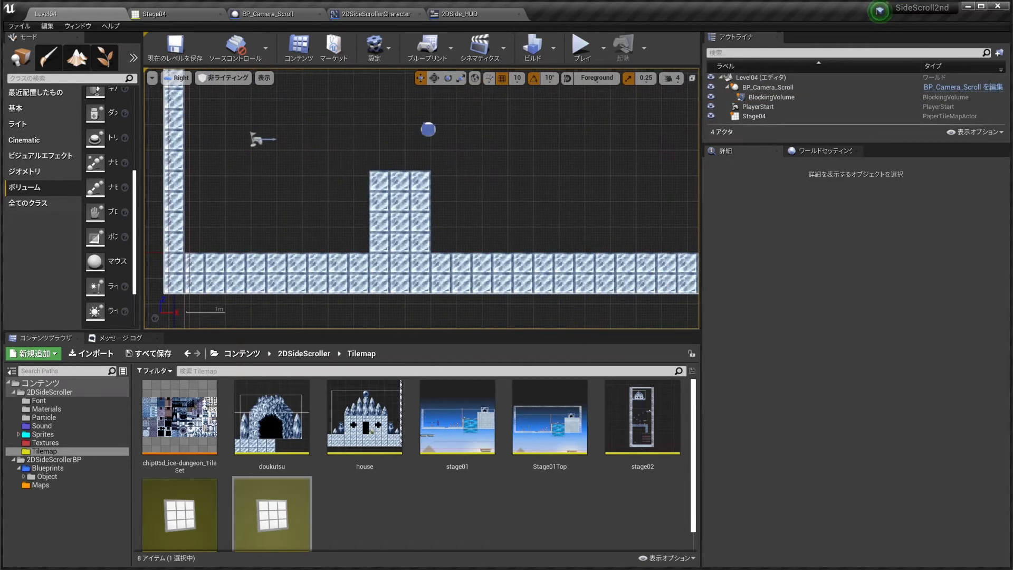
{"action": "key", "text": "alt+Tab"}
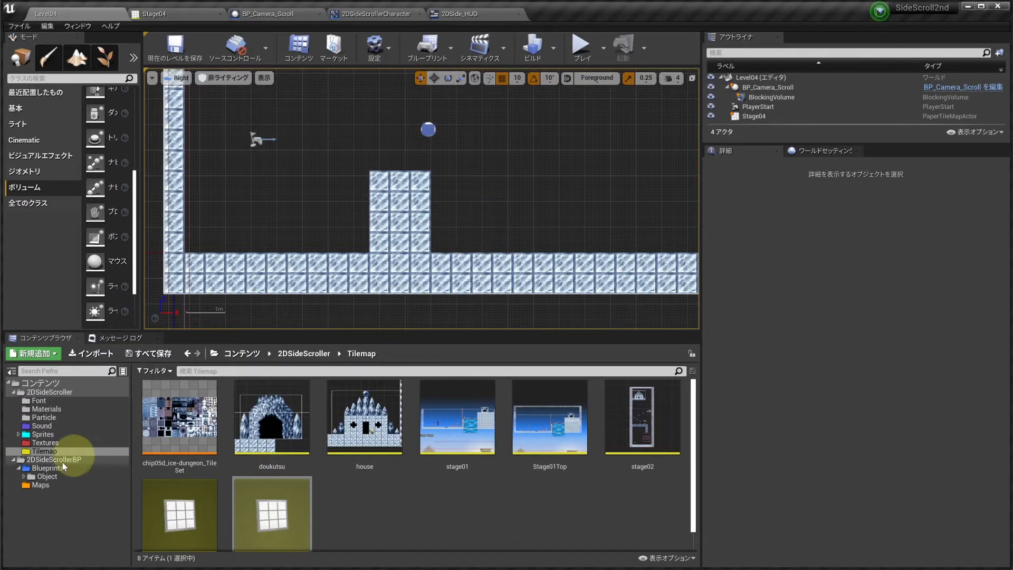
Step: Place a BP_CheckPoint from the Object blueprints on the floor just right of the block pillar, at X 1120, Z 40
{"action": "left_click", "coordinate": [46, 476]}
{"action": "left_click_drag", "start_coordinate": [368, 435], "coordinate": [477, 233]}
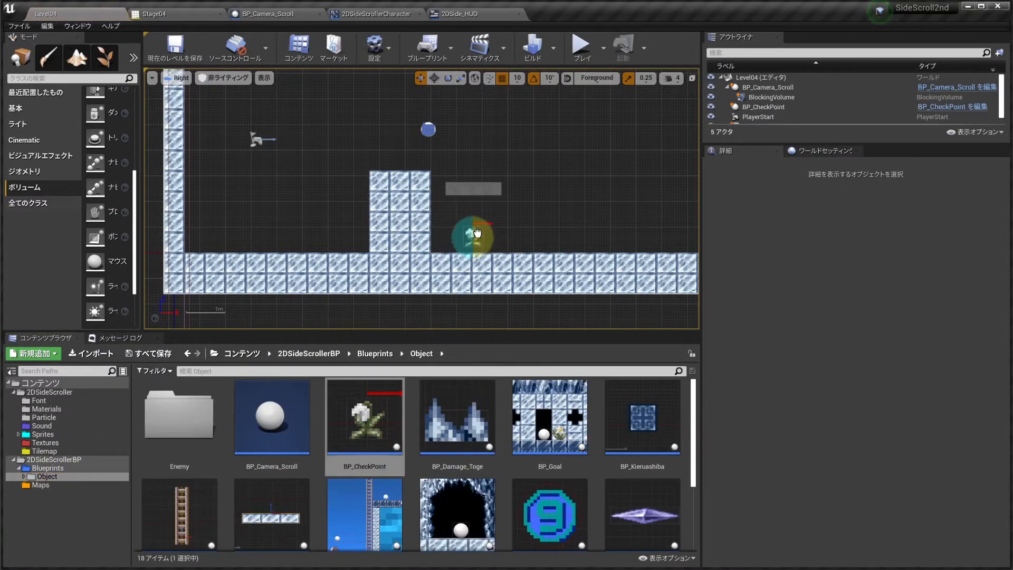
{"action": "scroll", "coordinate": [473, 238], "scroll_direction": "up", "scroll_amount": 2}
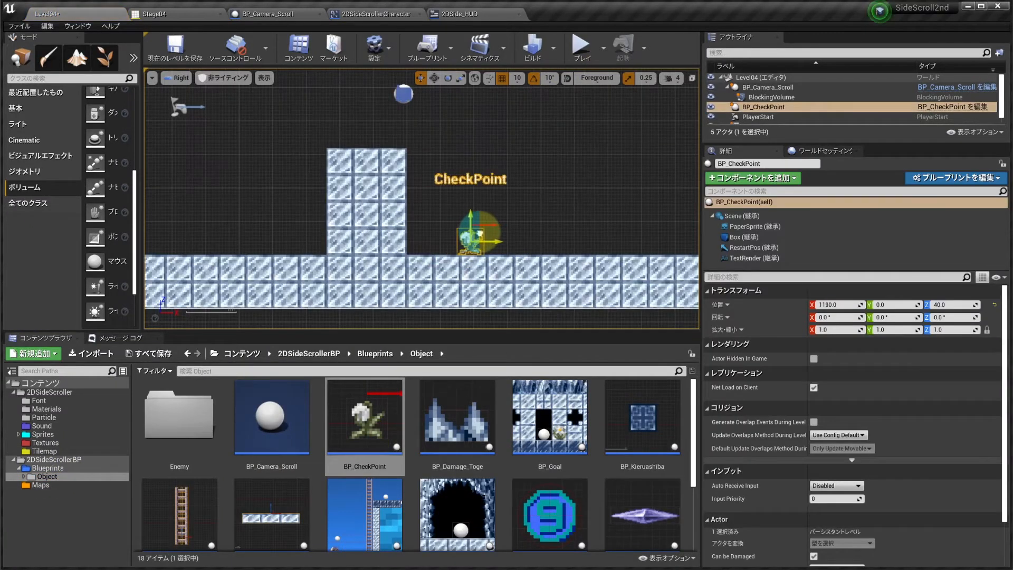
{"action": "left_click_drag", "start_coordinate": [465, 228], "coordinate": [437, 227]}
{"action": "scroll", "coordinate": [438, 228], "scroll_direction": "down", "scroll_amount": 2}
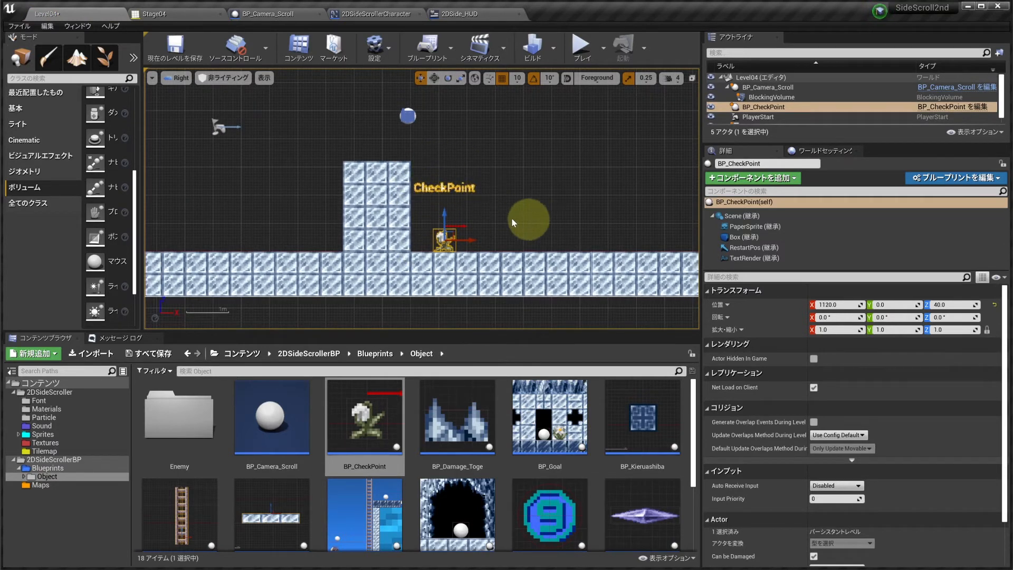
{"action": "left_click_drag", "start_coordinate": [499, 224], "coordinate": [451, 188]}
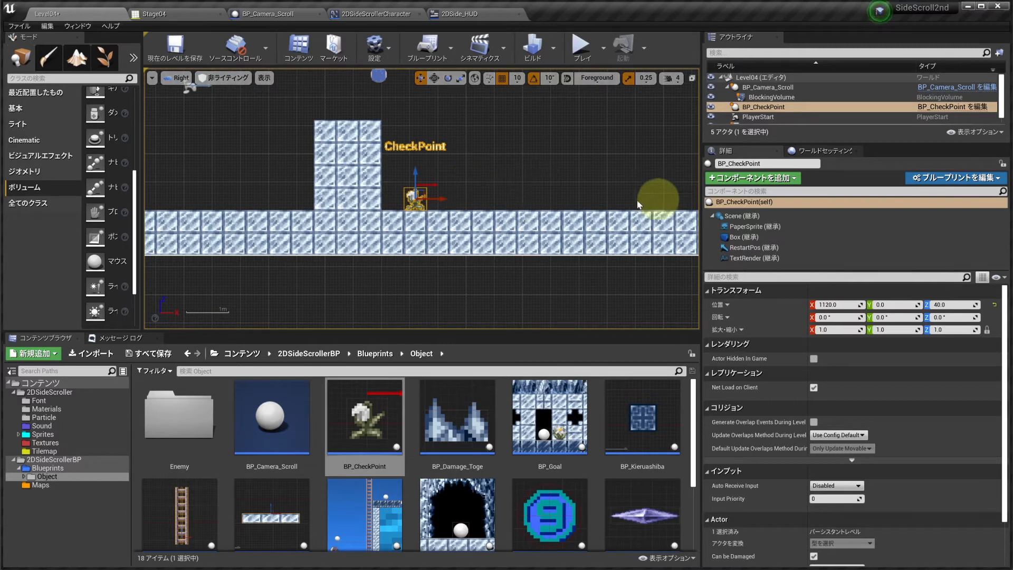
Step: Open the Stage04 tile map and paint a second pillar, three tiles wide and four tall, to the right of the checkpoint
{"action": "left_click", "coordinate": [26, 451]}
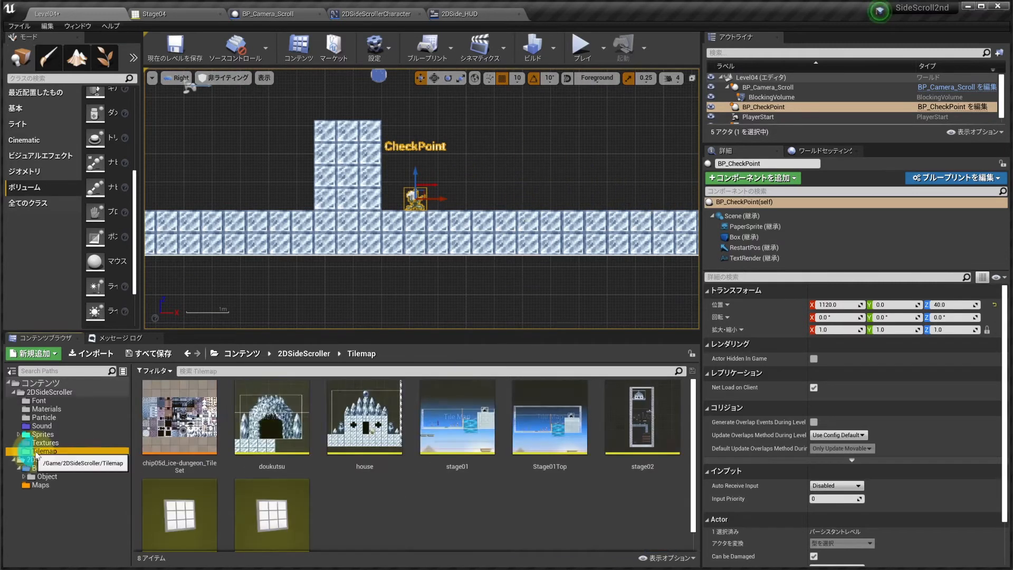
{"action": "scroll", "coordinate": [292, 488], "scroll_direction": "down", "scroll_amount": 1}
{"action": "double_click", "coordinate": [292, 488]}
{"action": "right_click_drag", "start_coordinate": [569, 297], "coordinate": [479, 304]}
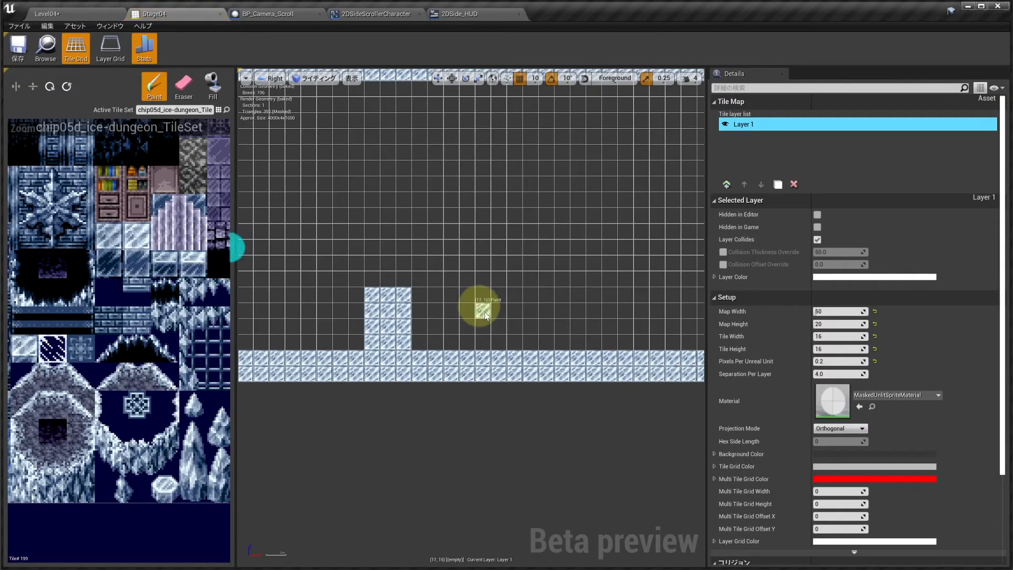
{"action": "scroll", "coordinate": [479, 311], "scroll_direction": "up", "scroll_amount": 2}
{"action": "left_click", "coordinate": [478, 325]}
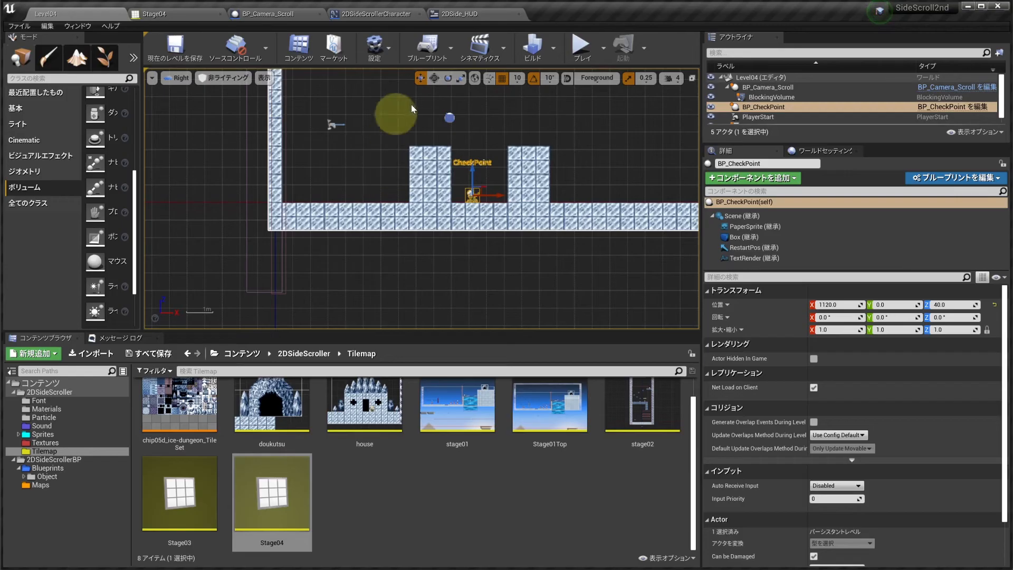
Step: Move the checkpoint to X 1160, midway between the two pillars, and save the level
{"action": "scroll", "coordinate": [485, 193], "scroll_direction": "up", "scroll_amount": 2}
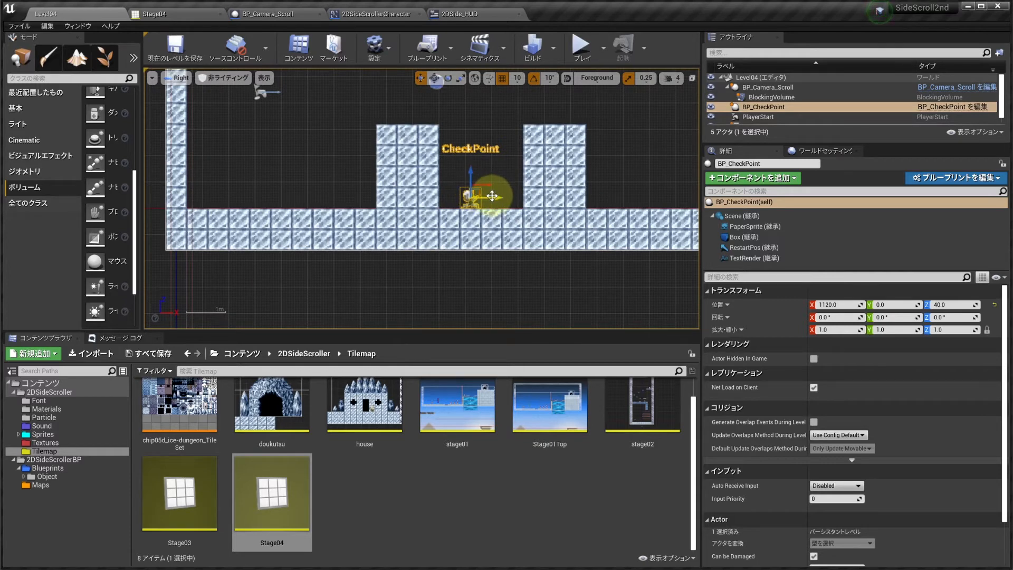
{"action": "left_click_drag", "start_coordinate": [492, 195], "coordinate": [530, 186]}
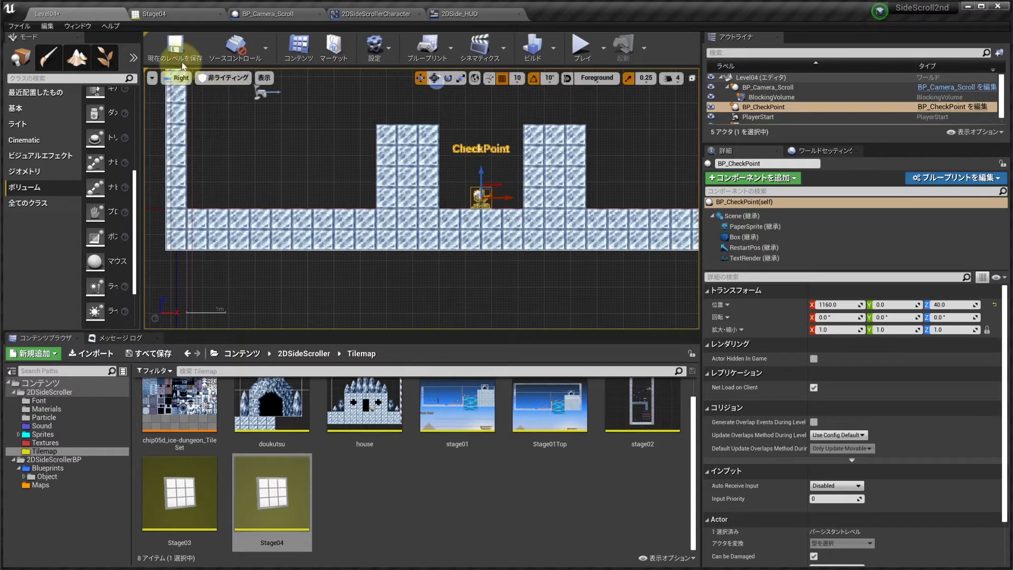
{"action": "left_click", "coordinate": [175, 46]}
Step: Play-test jumping over the first pillar to the checkpoint, getting crushed there and respawning, then stop the session
{"action": "left_click", "coordinate": [585, 46]}
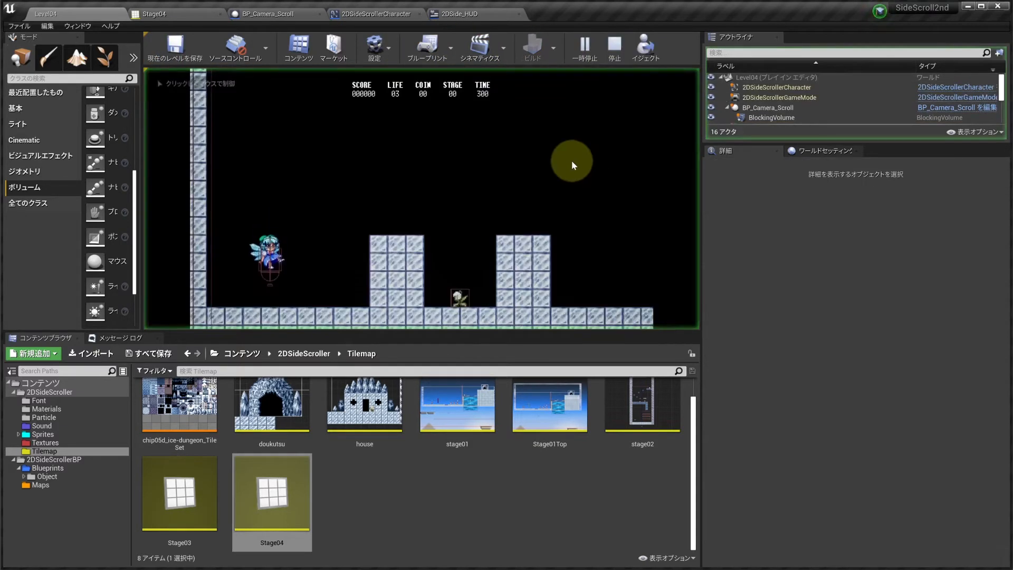
{"action": "key", "text": "d"}
{"action": "key", "text": "space"}
{"action": "key", "text": "space"}
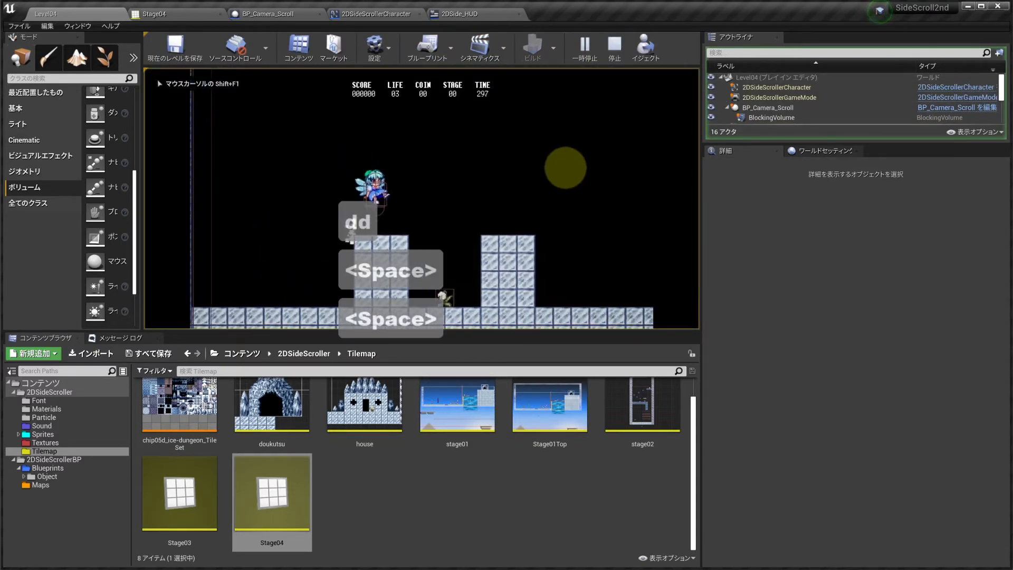
{"action": "key", "text": "d"}
{"action": "key", "text": "a"}
{"action": "key", "text": "a"}
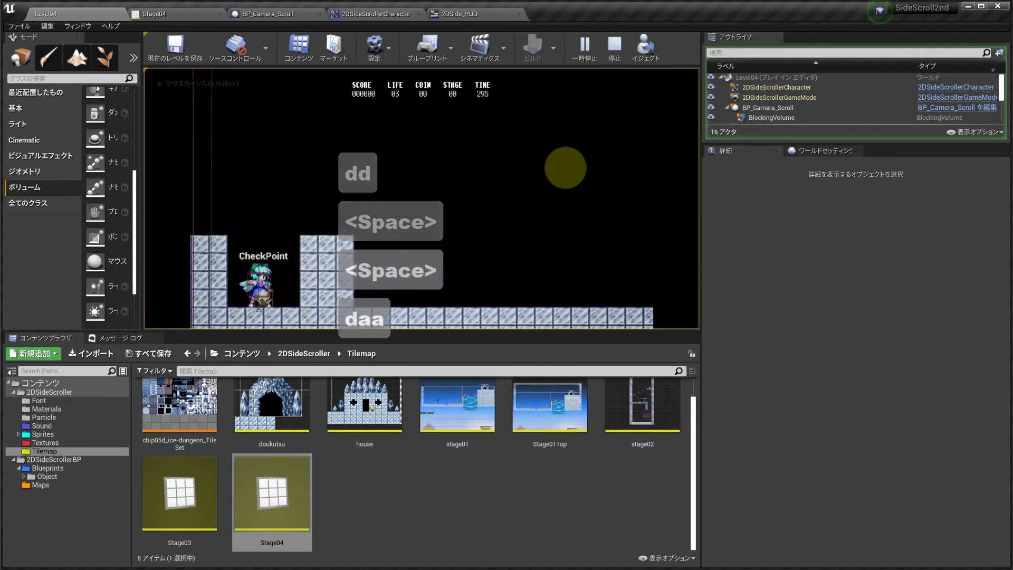
{"action": "key", "text": "d"}
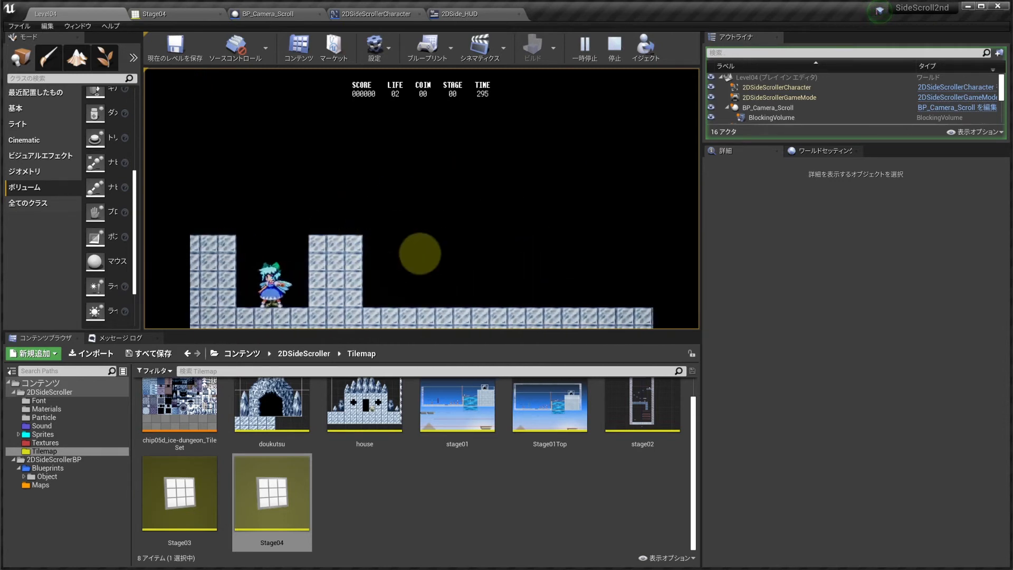
{"action": "key", "text": "Escape"}
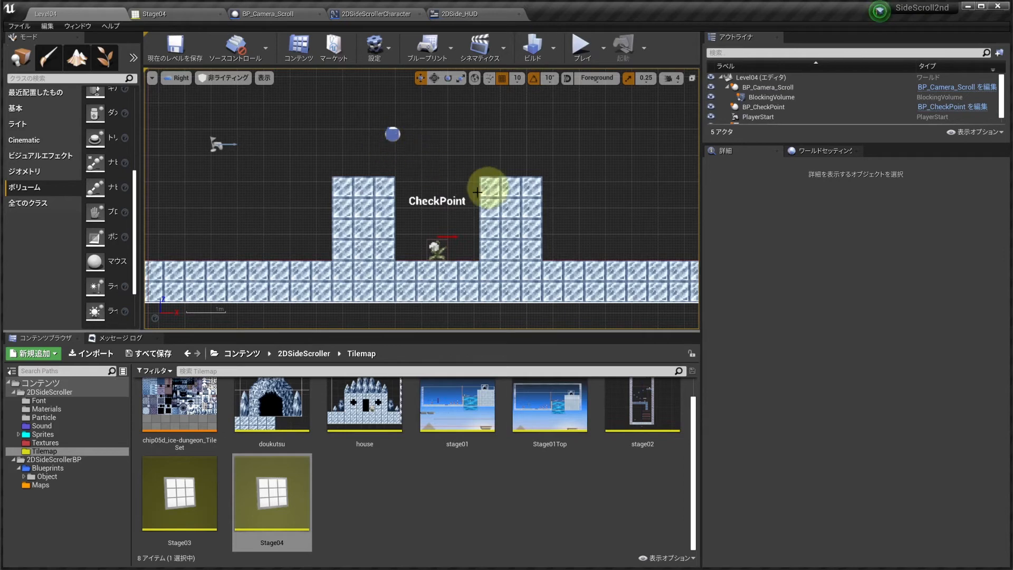
Step: Enlarge the content browser, go to the Blueprints folder and open the BPI_GameInstance interface
{"action": "left_click", "coordinate": [447, 199]}
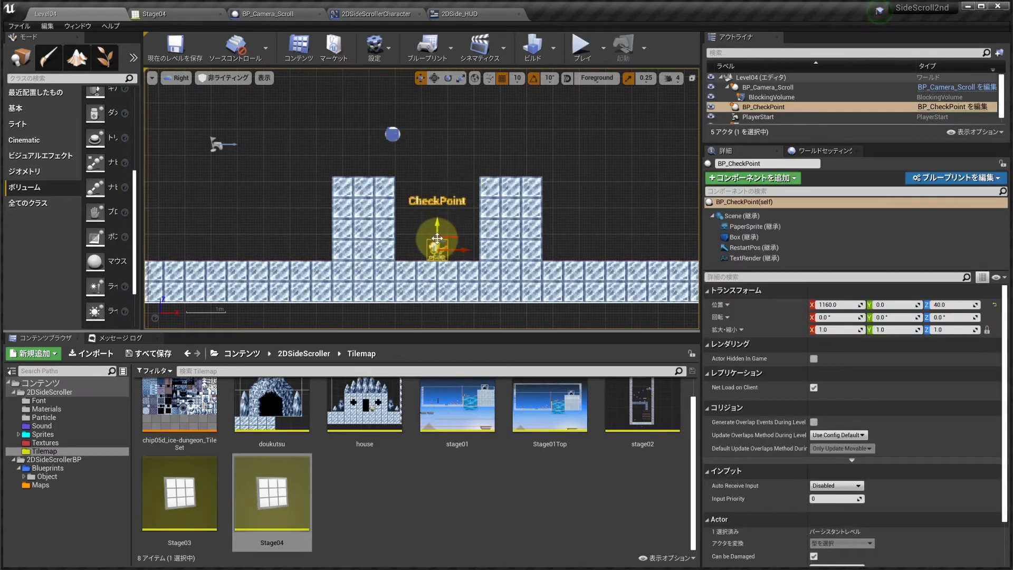
{"action": "left_click_drag", "start_coordinate": [348, 331], "coordinate": [346, 256]}
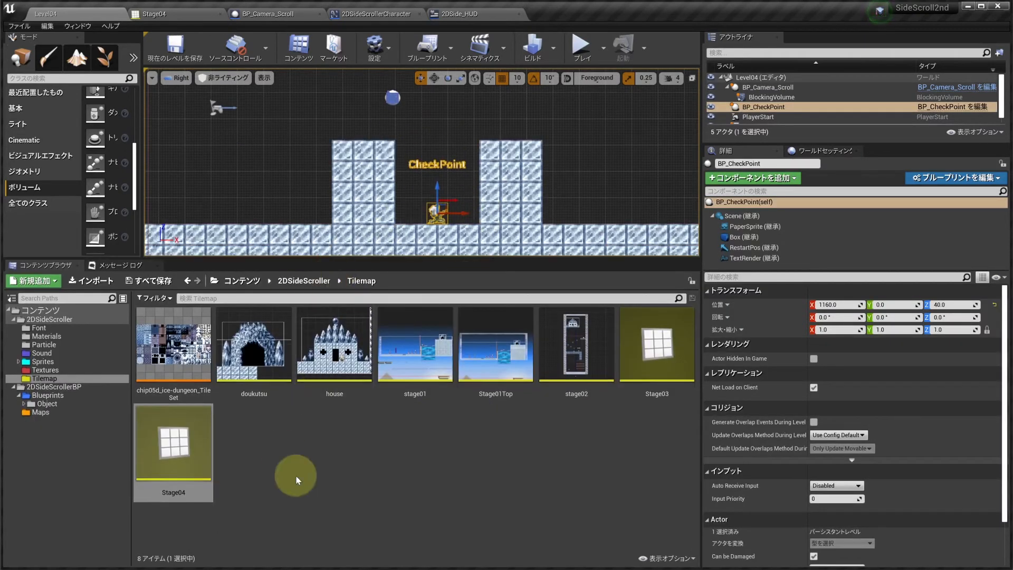
{"action": "left_click", "coordinate": [266, 470]}
{"action": "key", "text": "alt+Left"}
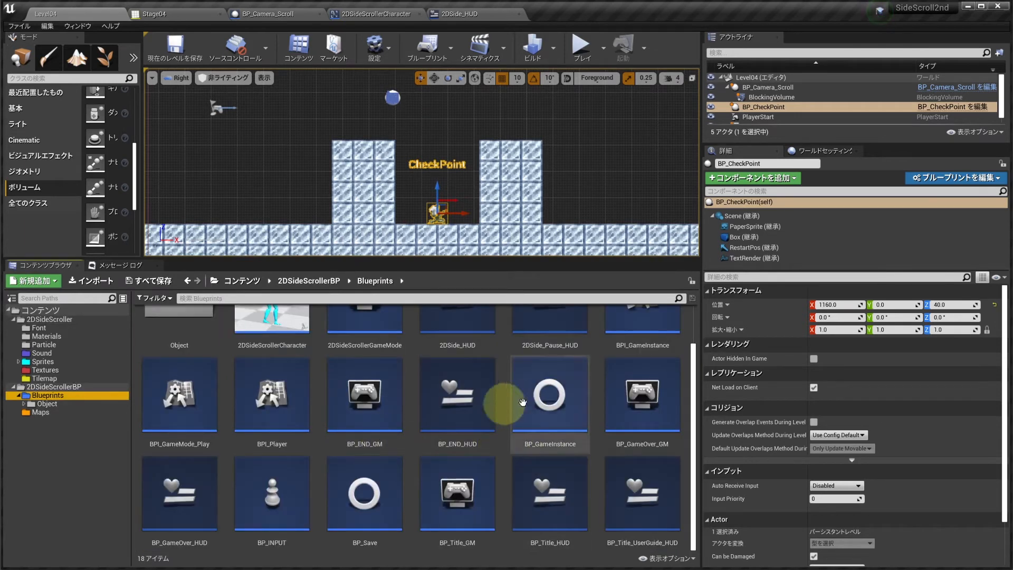
{"action": "left_click", "coordinate": [553, 419]}
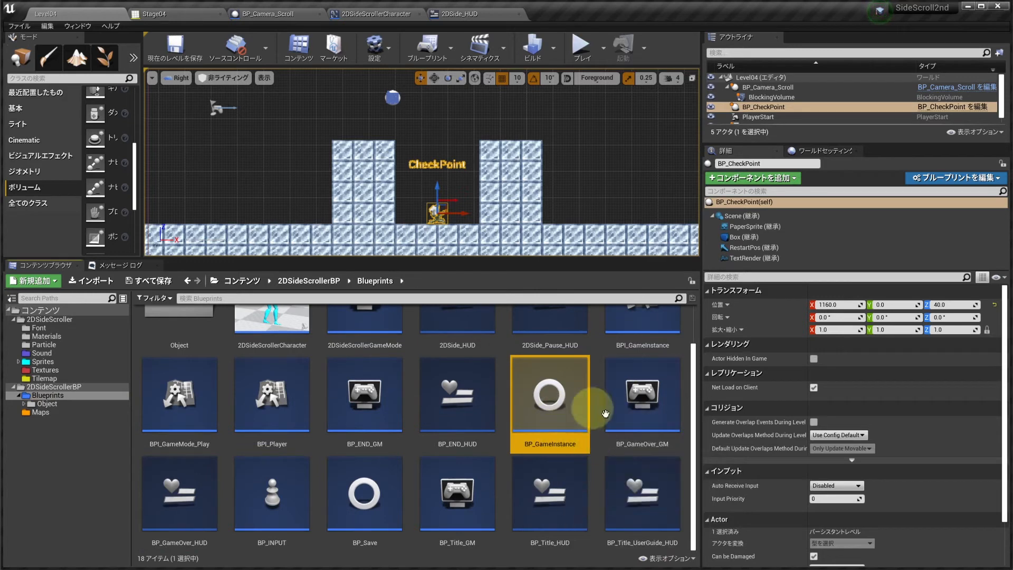
{"action": "scroll", "coordinate": [576, 447], "scroll_direction": "up", "scroll_amount": 1}
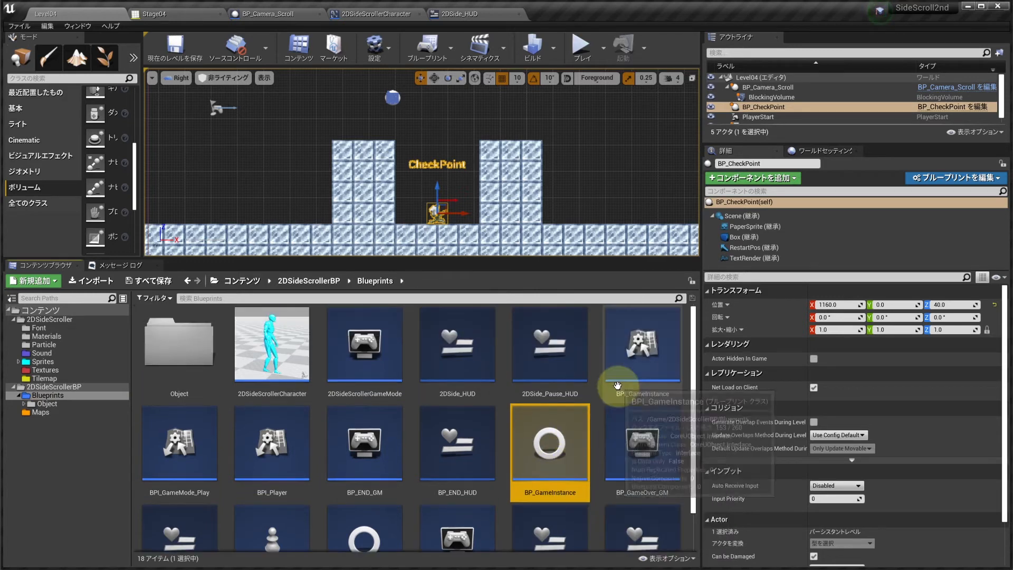
{"action": "left_click", "coordinate": [659, 354]}
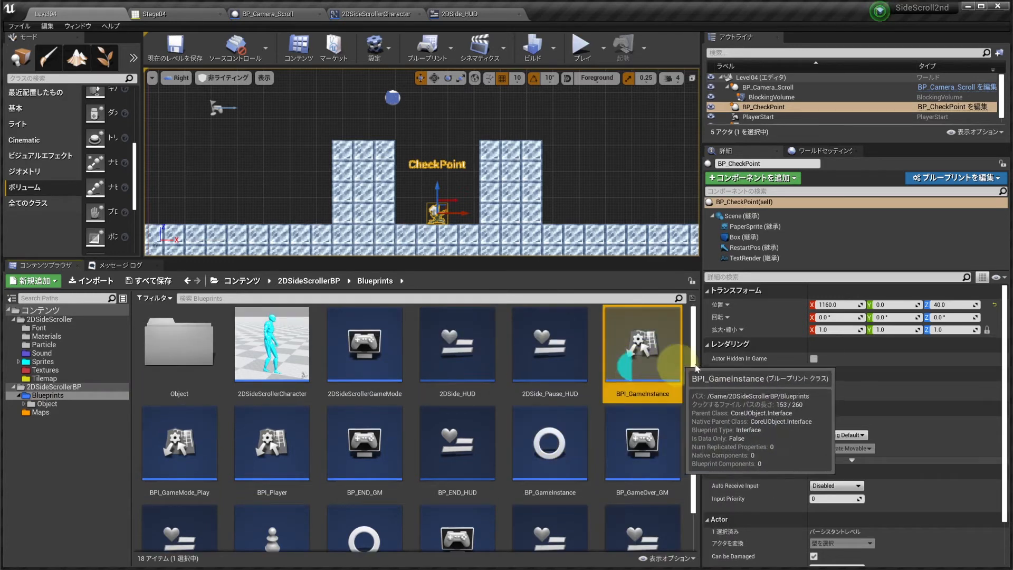
{"action": "double_click", "coordinate": [660, 352]}
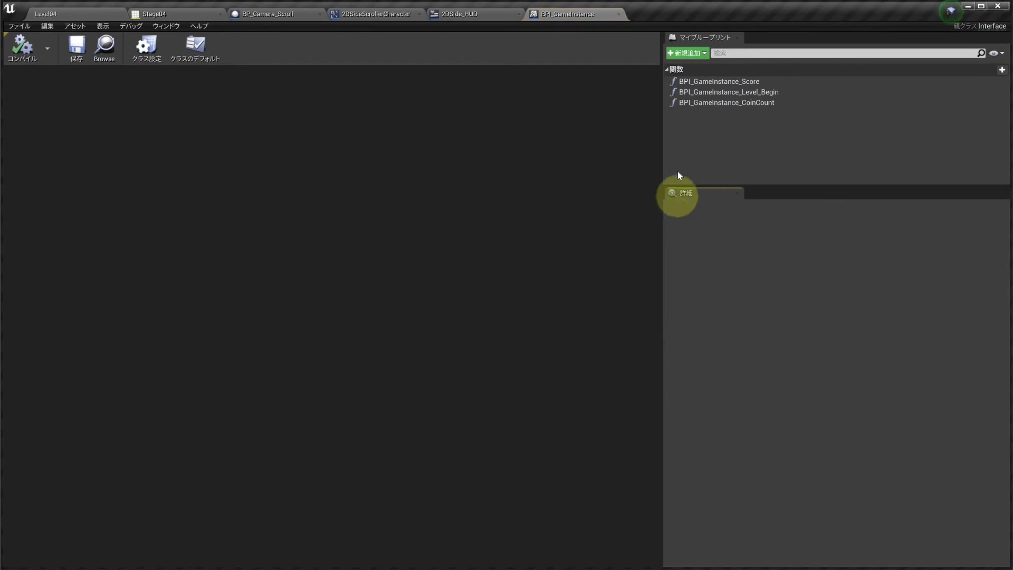
Step: Add a function named BPI_GameInstance_Restart_Pos to the interface
{"action": "left_click", "coordinate": [1000, 70]}
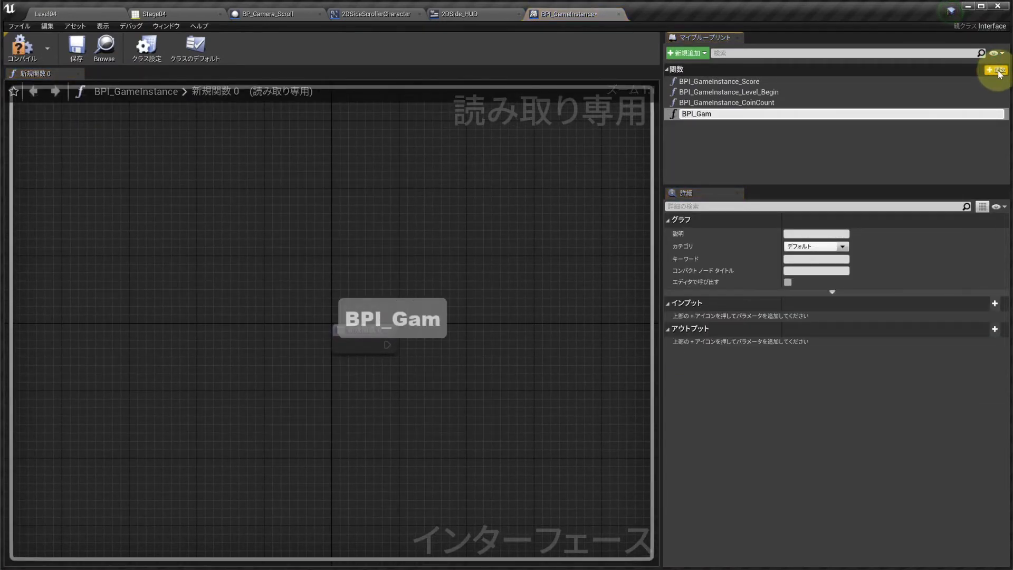
{"action": "type", "text": "BPI_GameINs"}
{"action": "key", "text": "BackSpace"}
{"action": "key", "text": "BackSpace"}
{"action": "type", "text": "n"}
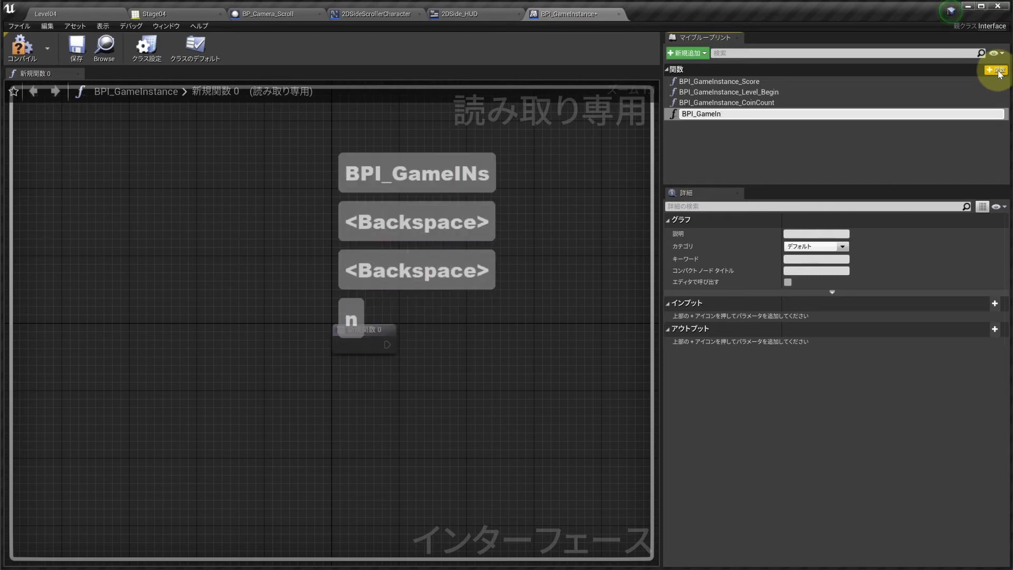
{"action": "type", "text": "stance_RE"}
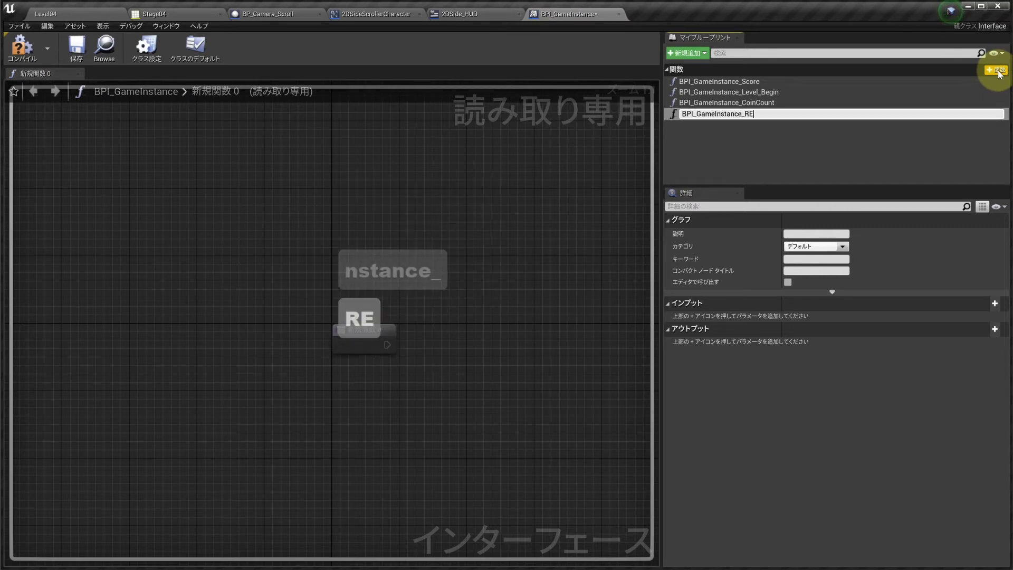
{"action": "key", "text": "BackSpace"}
{"action": "type", "text": "estart_Pos"}
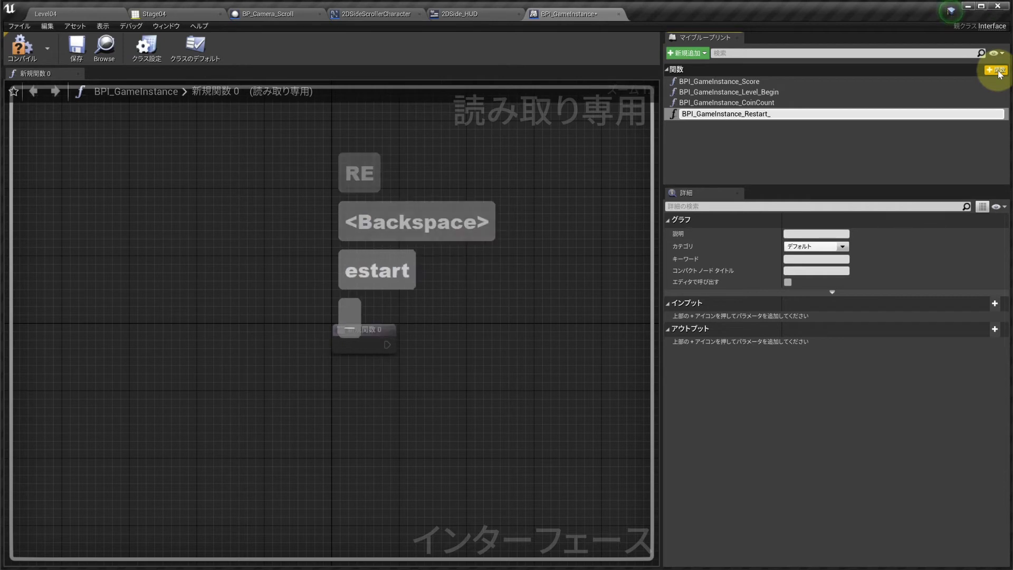
{"action": "key", "text": "Return"}
Step: Give the new function a Vector output named Restart_Pos and save the interface
{"action": "left_click_drag", "start_coordinate": [661, 116], "coordinate": [516, 117]}
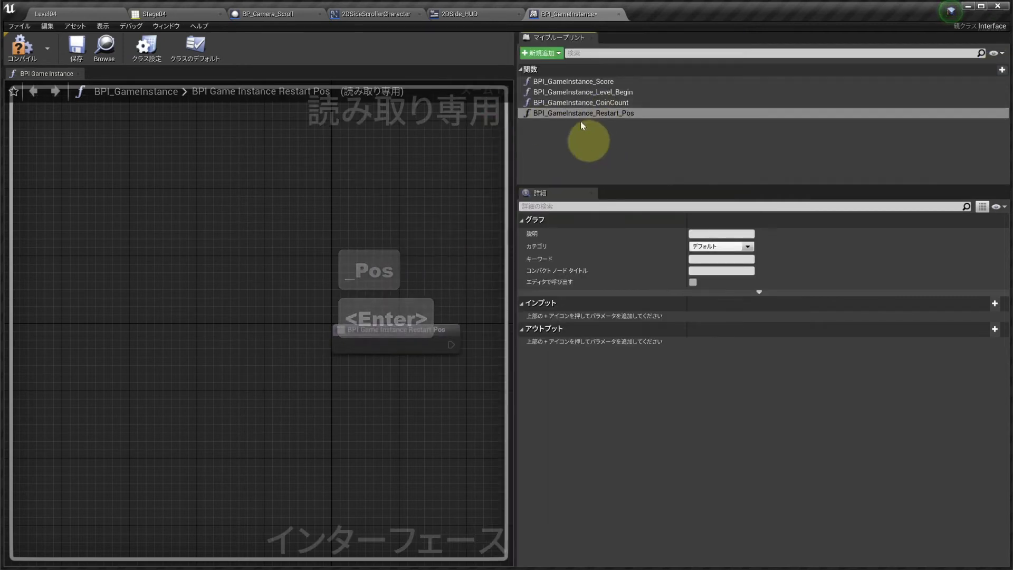
{"action": "left_click", "coordinate": [995, 330]}
{"action": "type", "text": "Restart"}
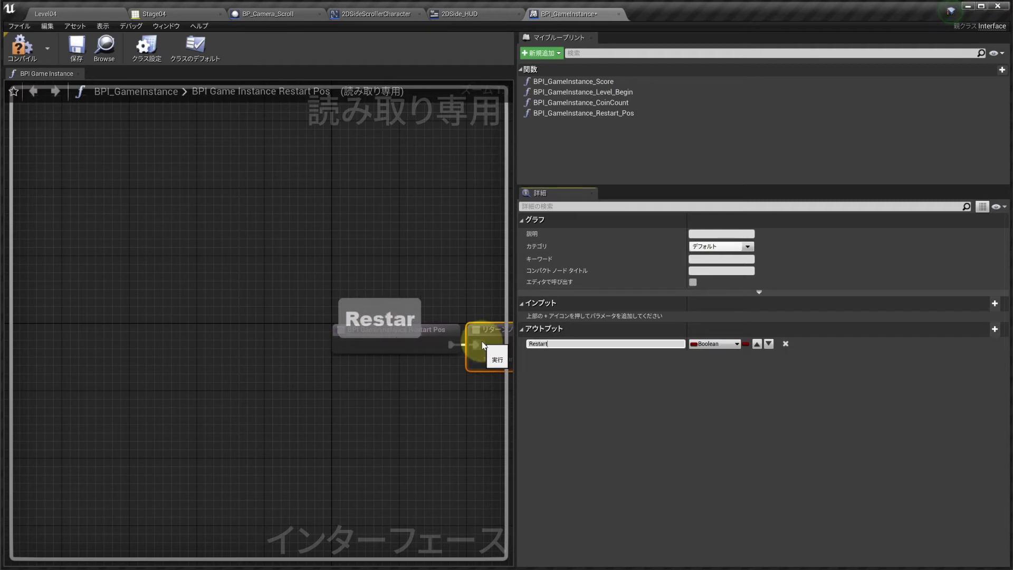
{"action": "type", "text": "_Pos"}
{"action": "key", "text": "Return"}
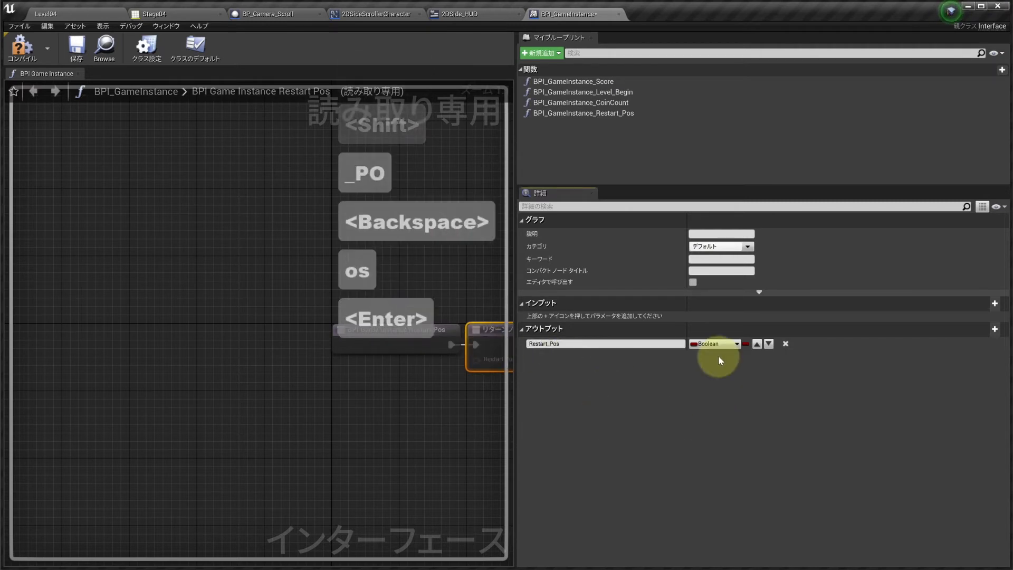
{"action": "left_click", "coordinate": [705, 344]}
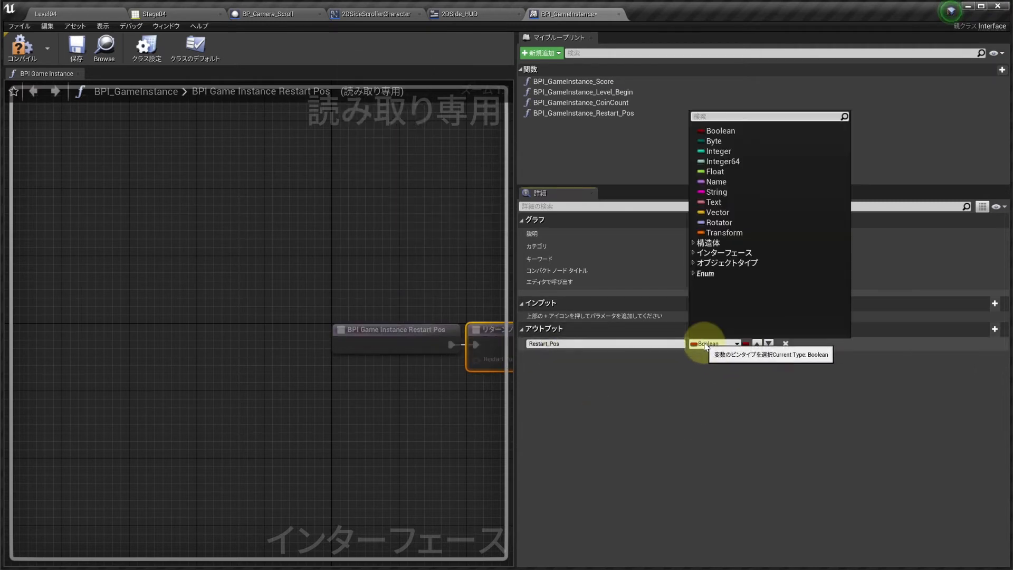
{"action": "left_click", "coordinate": [718, 212]}
{"action": "key", "text": "ctrl+s"}
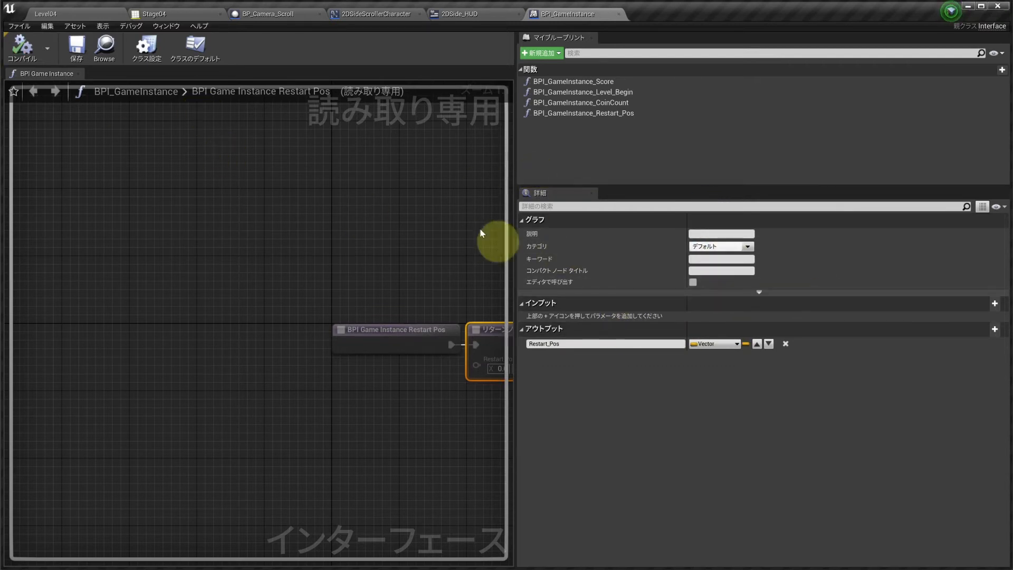
Step: In BP_GameInstance, make the BPI Game Instance Restart Pos function return the Restart_Location variable, and compile
{"action": "left_click", "coordinate": [53, 13]}
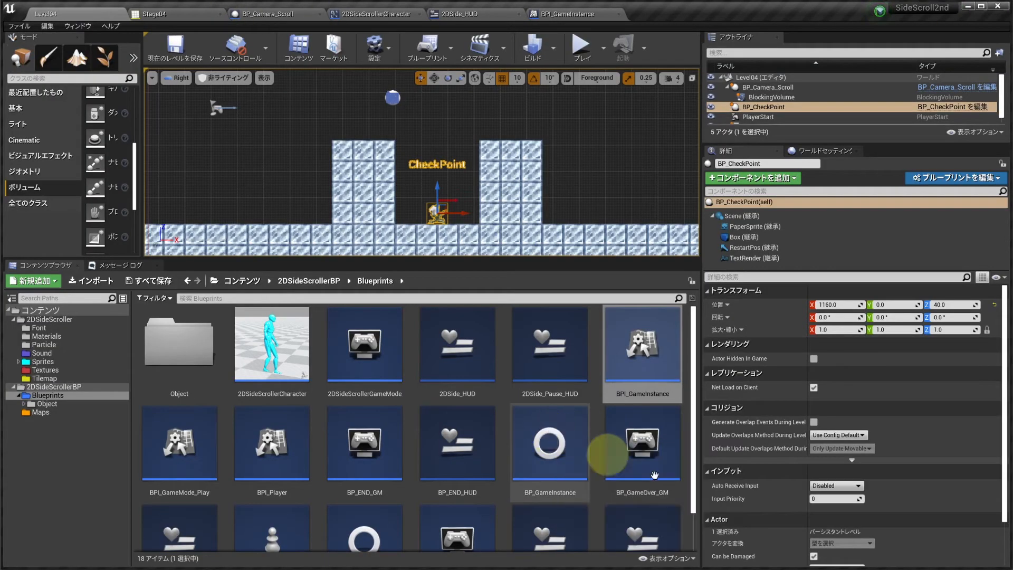
{"action": "double_click", "coordinate": [550, 450]}
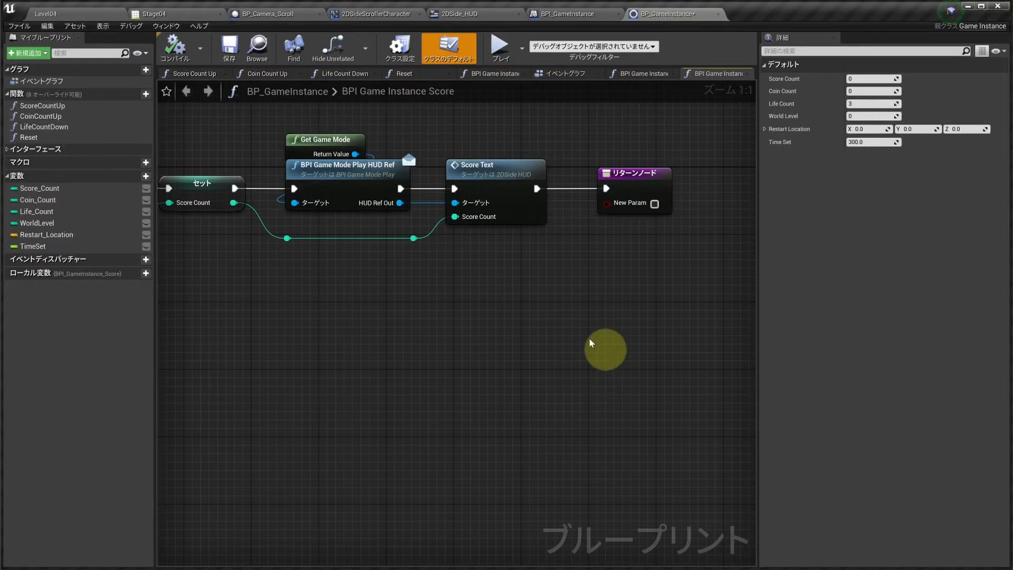
{"action": "left_click", "coordinate": [7, 150]}
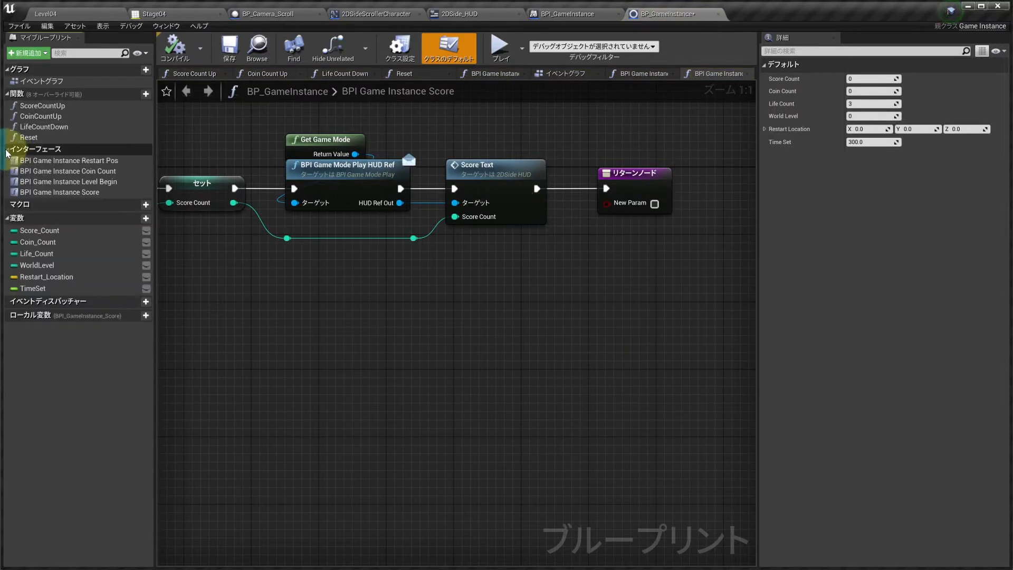
{"action": "double_click", "coordinate": [97, 162]}
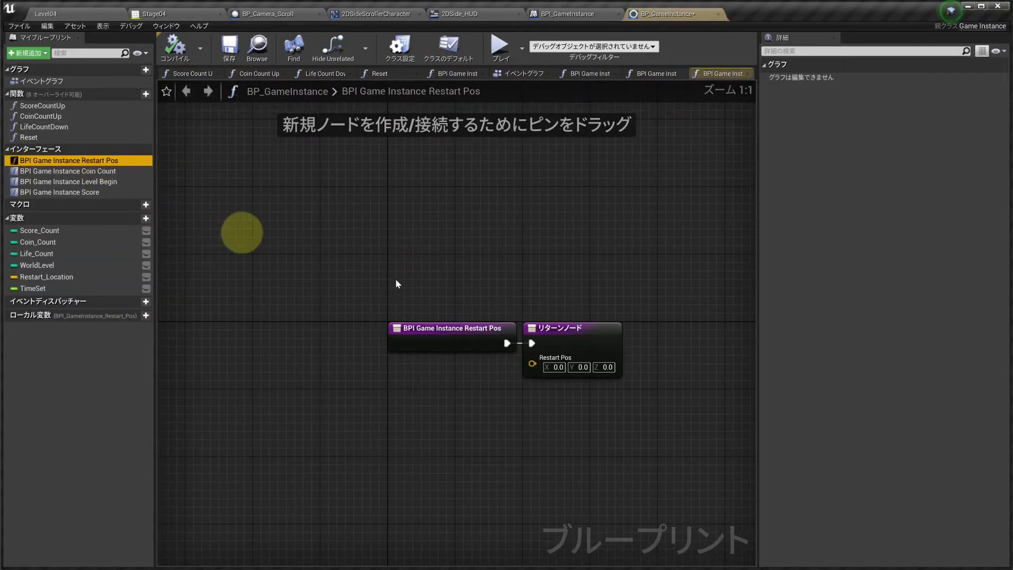
{"action": "left_click", "coordinate": [483, 282]}
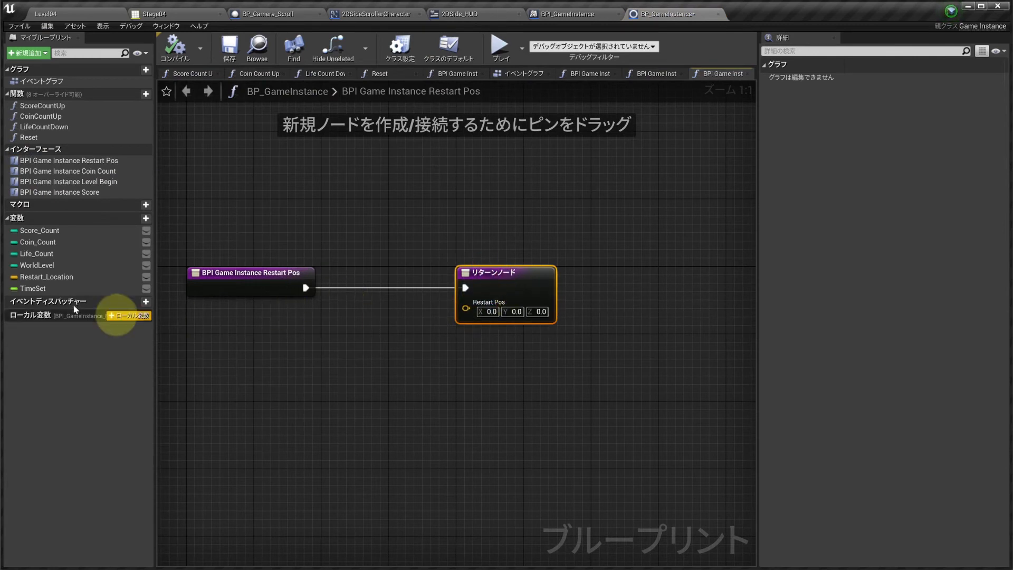
{"action": "left_click_drag", "start_coordinate": [30, 281], "coordinate": [467, 310]}
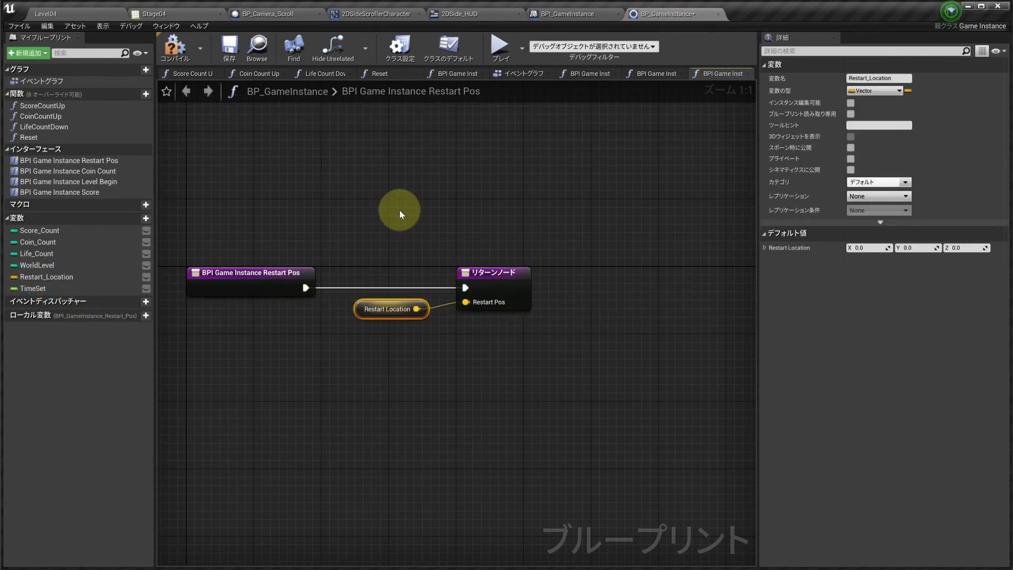
{"action": "left_click", "coordinate": [172, 44]}
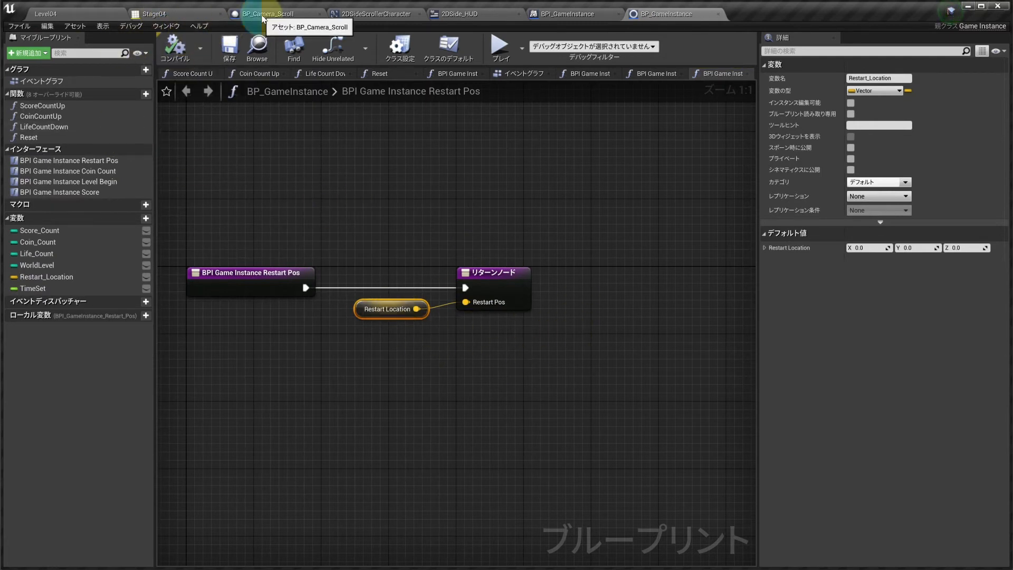
Step: In the BP_Camera_Scroll event graph, shift the Delay, Timeline_Camera and following nodes away from Set View Target with Blend to make room
{"action": "left_click", "coordinate": [246, 16]}
{"action": "left_click", "coordinate": [369, 74]}
{"action": "scroll", "coordinate": [352, 188], "scroll_direction": "down", "scroll_amount": 6}
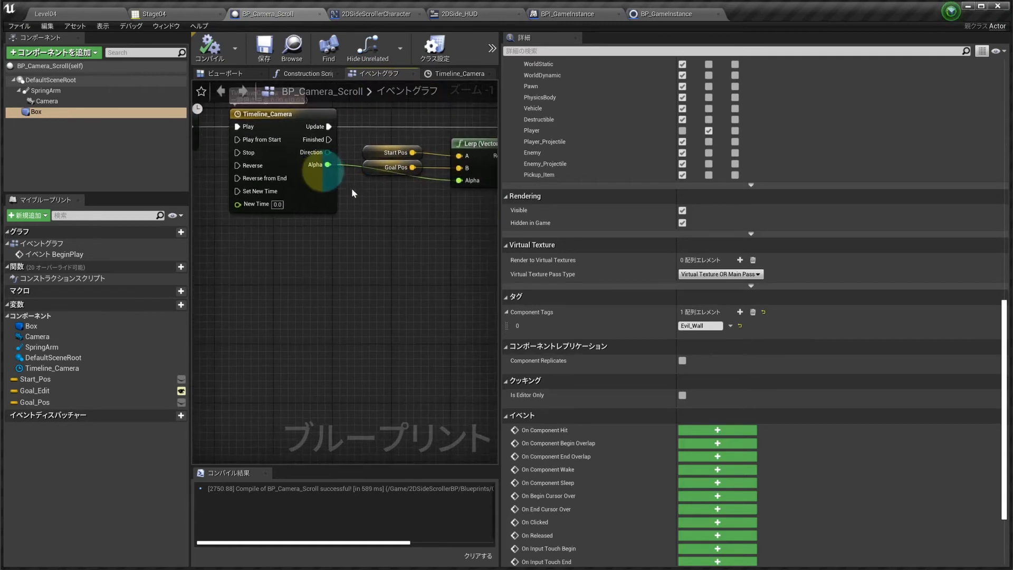
{"action": "left_click", "coordinate": [439, 212]}
{"action": "scroll", "coordinate": [380, 172], "scroll_direction": "up", "scroll_amount": 4}
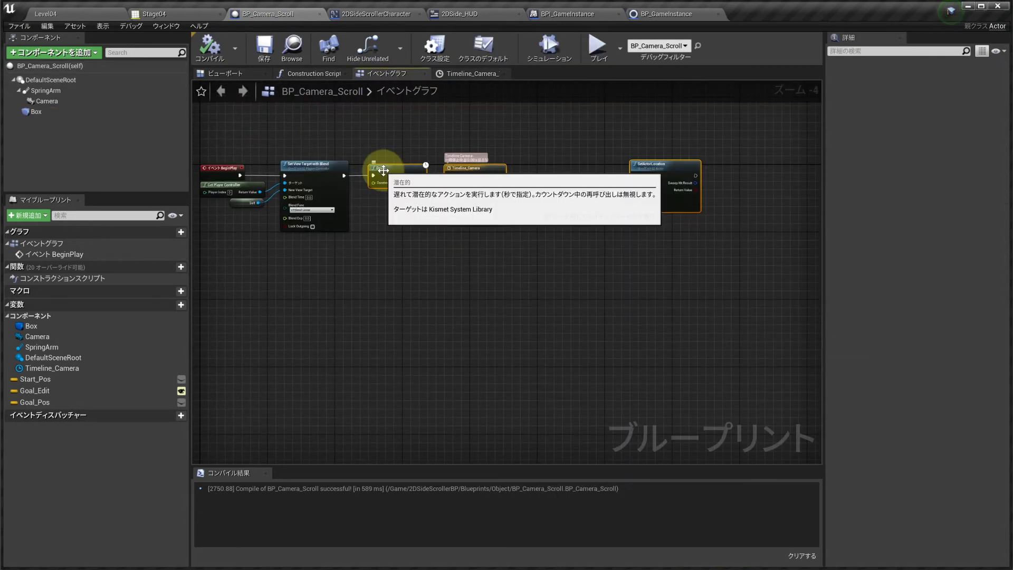
{"action": "right_click_drag", "start_coordinate": [461, 231], "coordinate": [407, 213]}
{"action": "left_click_drag", "start_coordinate": [433, 156], "coordinate": [659, 151]}
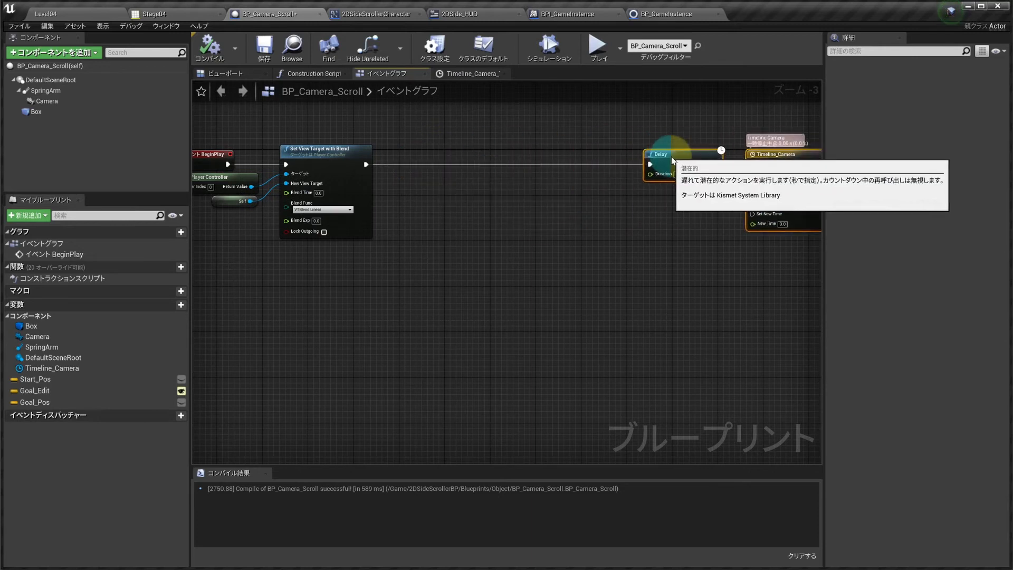
{"action": "left_click", "coordinate": [536, 208]}
Step: Add a Get Game Instance node in the gap after Set View Target with Blend
{"action": "scroll", "coordinate": [506, 213], "scroll_direction": "up", "scroll_amount": 3}
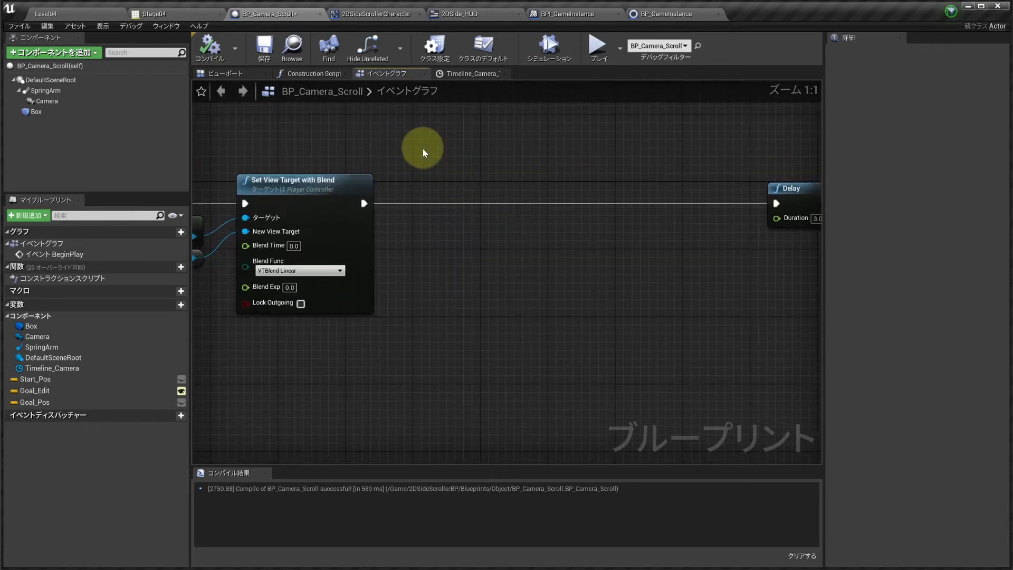
{"action": "right_click", "coordinate": [424, 153]}
{"action": "type", "text": "get game"}
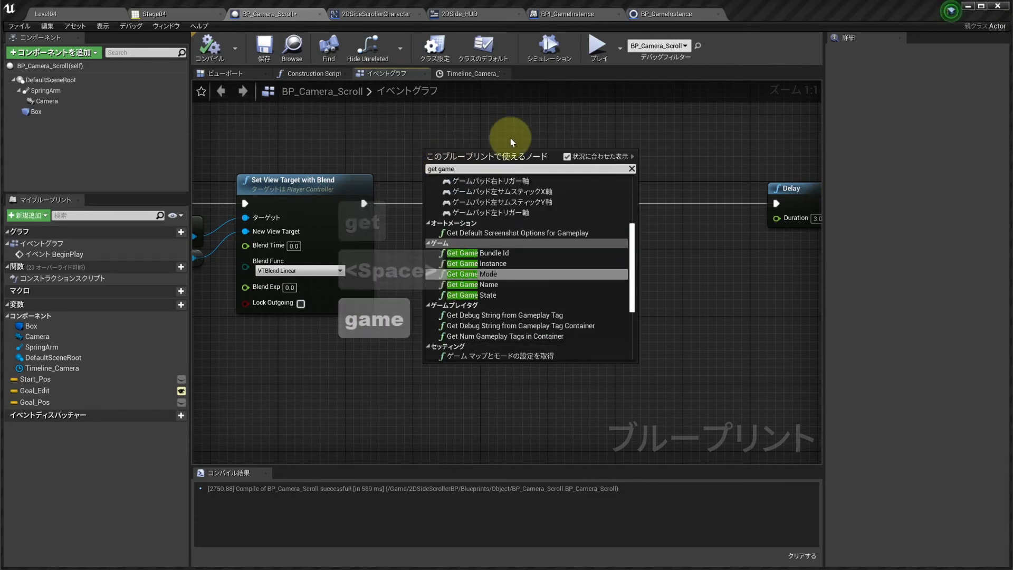
{"action": "type", "text": "ins"}
{"action": "key", "text": "Return"}
Step: Call BPI Game Instance Restart Pos on the game instance and run it after Set View Target with Blend
{"action": "left_click_drag", "start_coordinate": [492, 152], "coordinate": [526, 172]}
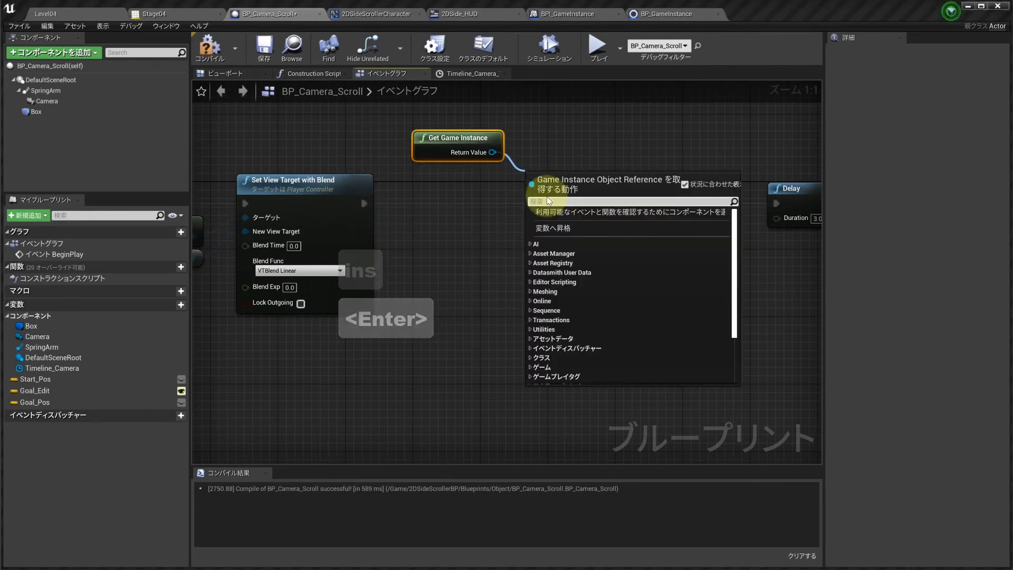
{"action": "type", "text": "boi"}
{"action": "key", "text": "BackSpace"}
{"action": "key", "text": "BackSpace"}
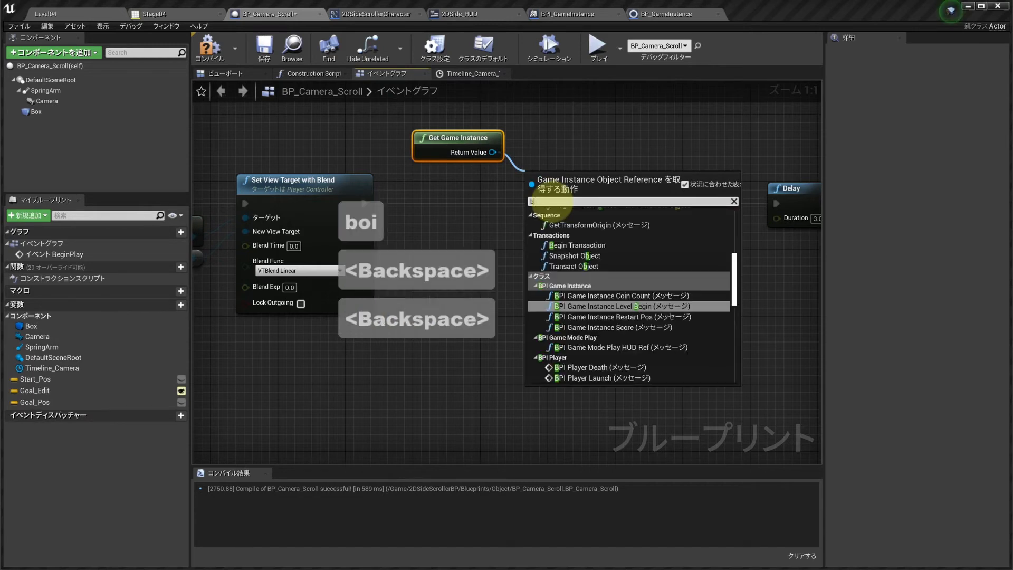
{"action": "type", "text": "pi"}
{"action": "left_click", "coordinate": [602, 253]}
{"action": "left_click_drag", "start_coordinate": [580, 179], "coordinate": [462, 182]}
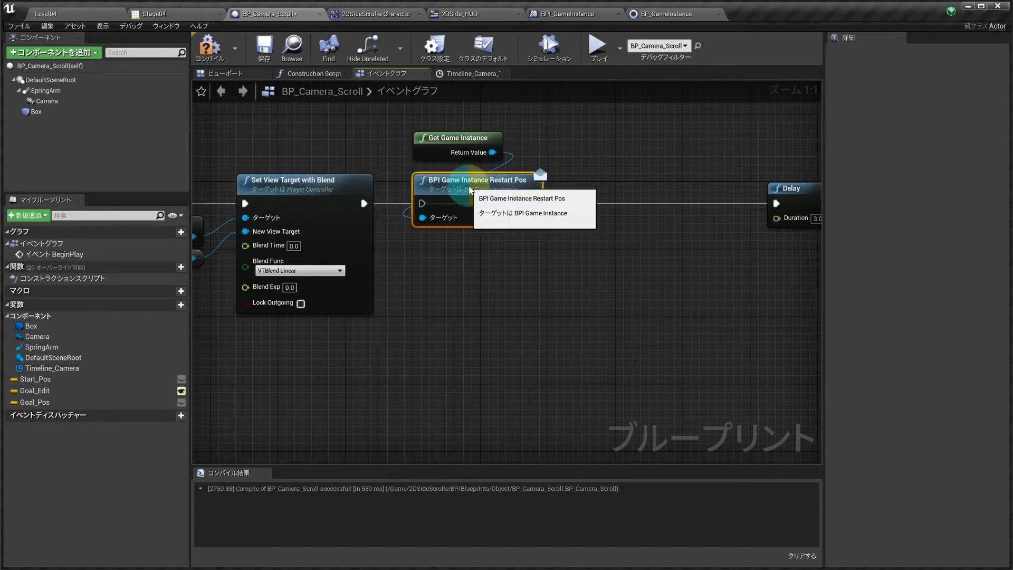
{"action": "left_click_drag", "start_coordinate": [364, 203], "coordinate": [422, 203]}
Step: Feed the Restart Pos output into a new Equal (Vector) comparison node
{"action": "right_click_drag", "start_coordinate": [518, 226], "coordinate": [411, 216]}
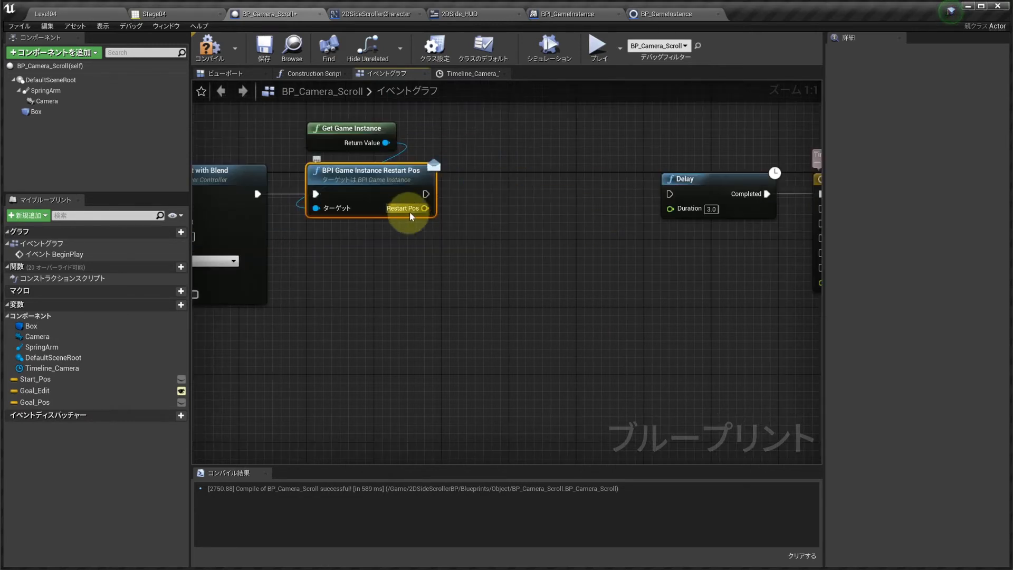
{"action": "left_click_drag", "start_coordinate": [424, 208], "coordinate": [484, 238]}
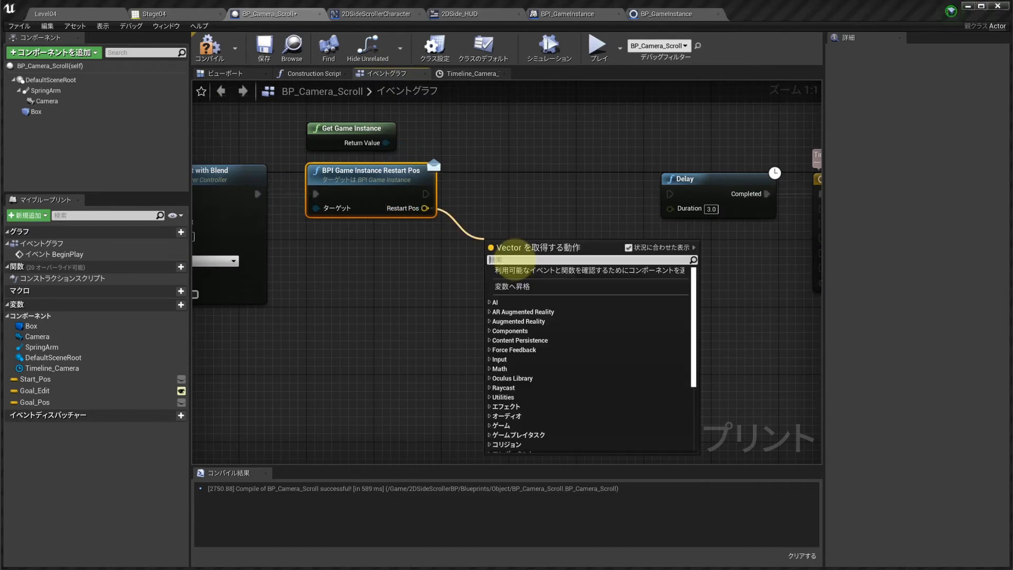
{"action": "type", "text": "=="}
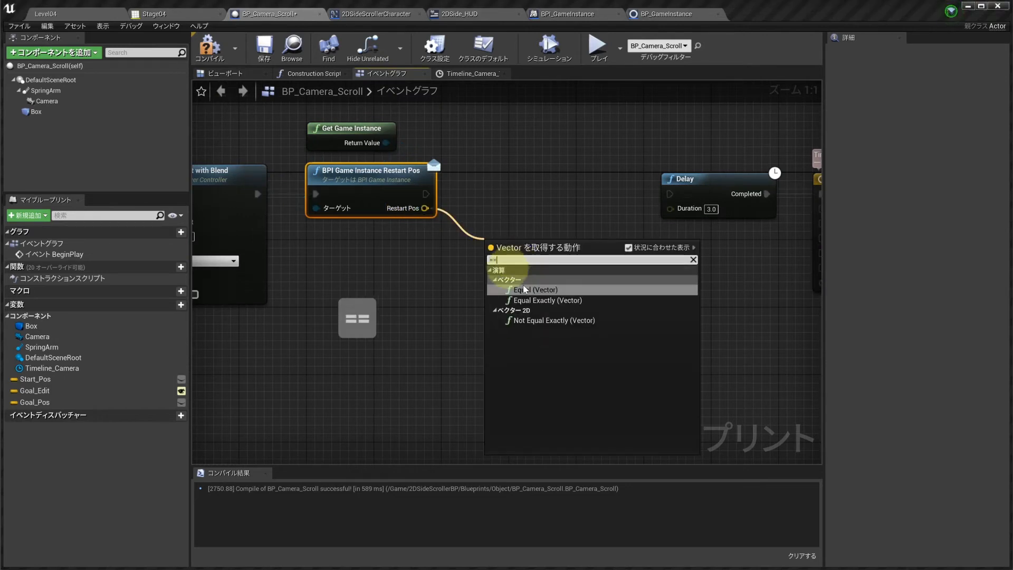
{"action": "left_click", "coordinate": [534, 292]}
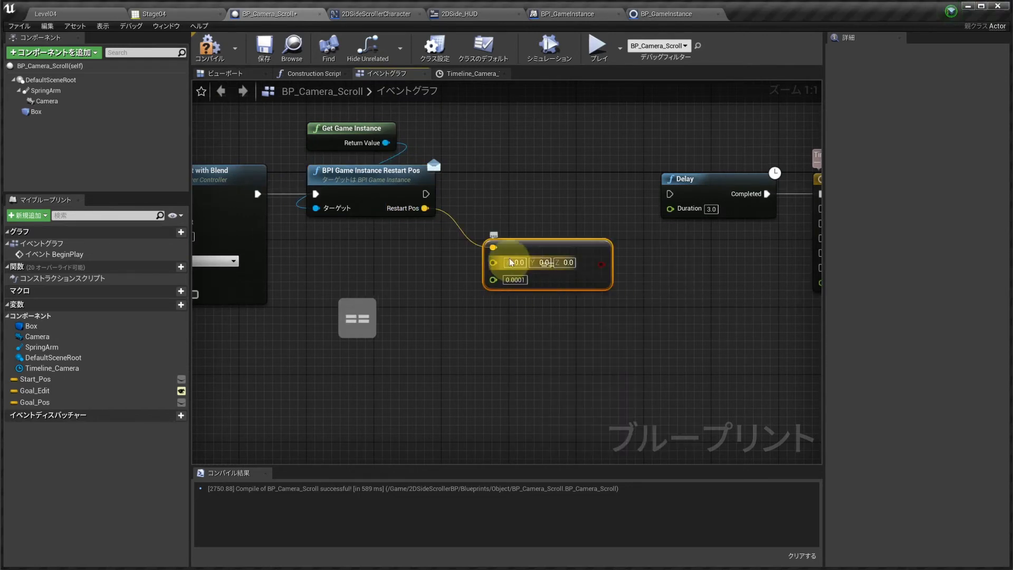
Step: Add a Branch after BPI Game Instance Restart Pos, use the Equal (Vector) result as its condition, and align both nodes
{"action": "left_click", "coordinate": [541, 194]}
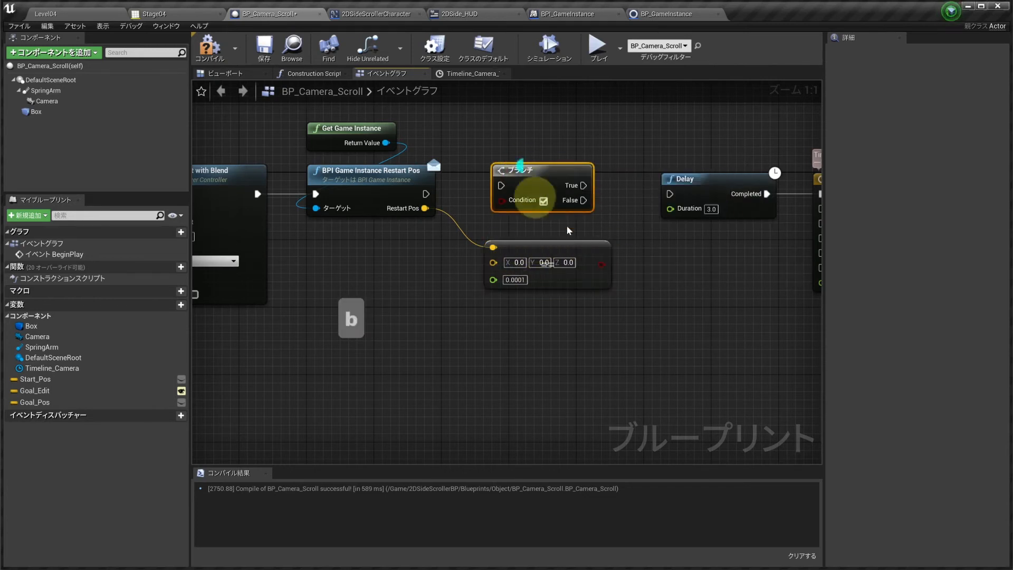
{"action": "left_click_drag", "start_coordinate": [602, 264], "coordinate": [493, 199]}
{"action": "left_click_drag", "start_coordinate": [425, 194], "coordinate": [504, 187]}
{"action": "left_click_drag", "start_coordinate": [521, 178], "coordinate": [520, 188]}
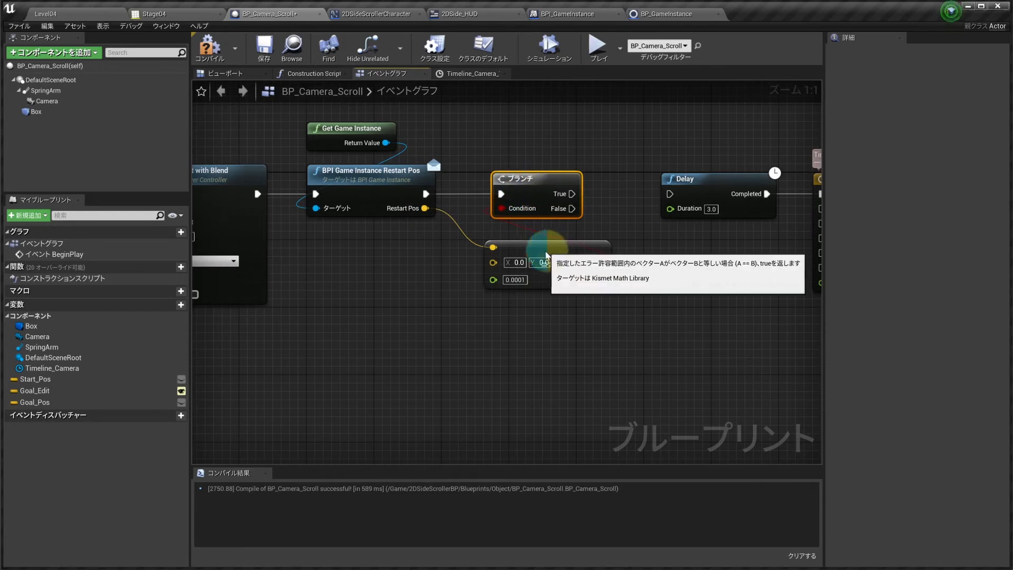
{"action": "left_click_drag", "start_coordinate": [546, 250], "coordinate": [517, 238]}
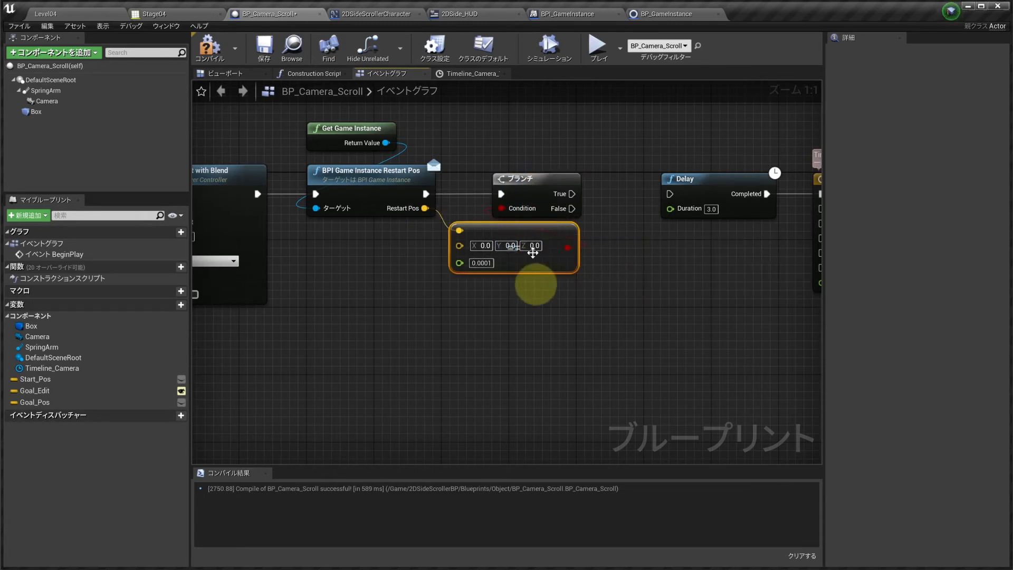
Step: Connect the Branch's True output to the Delay node, and compile and save the blueprint
{"action": "right_click_drag", "start_coordinate": [644, 290], "coordinate": [575, 287]}
{"action": "right_click_drag", "start_coordinate": [559, 240], "coordinate": [490, 217]}
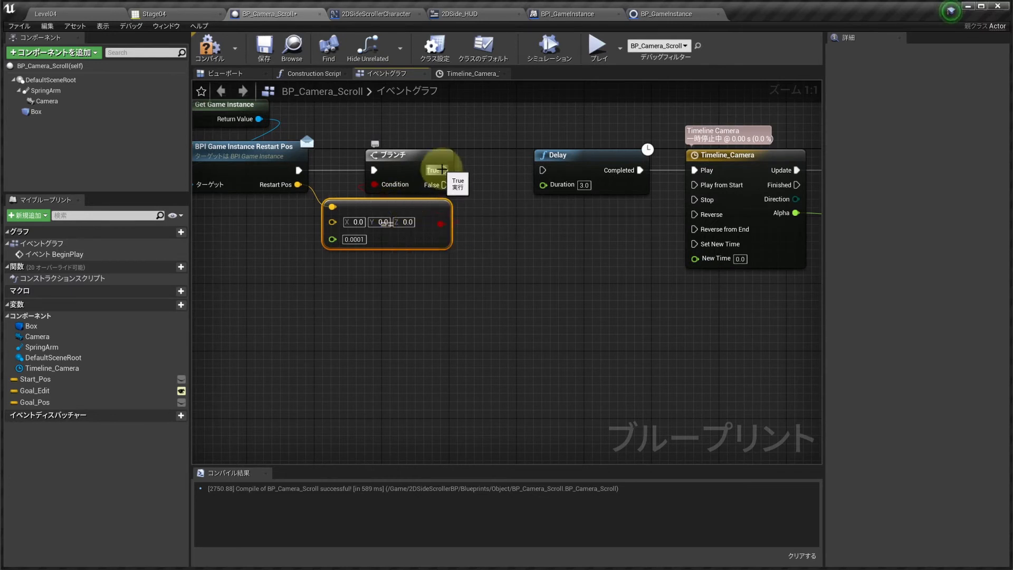
{"action": "left_click_drag", "start_coordinate": [441, 169], "coordinate": [521, 169]}
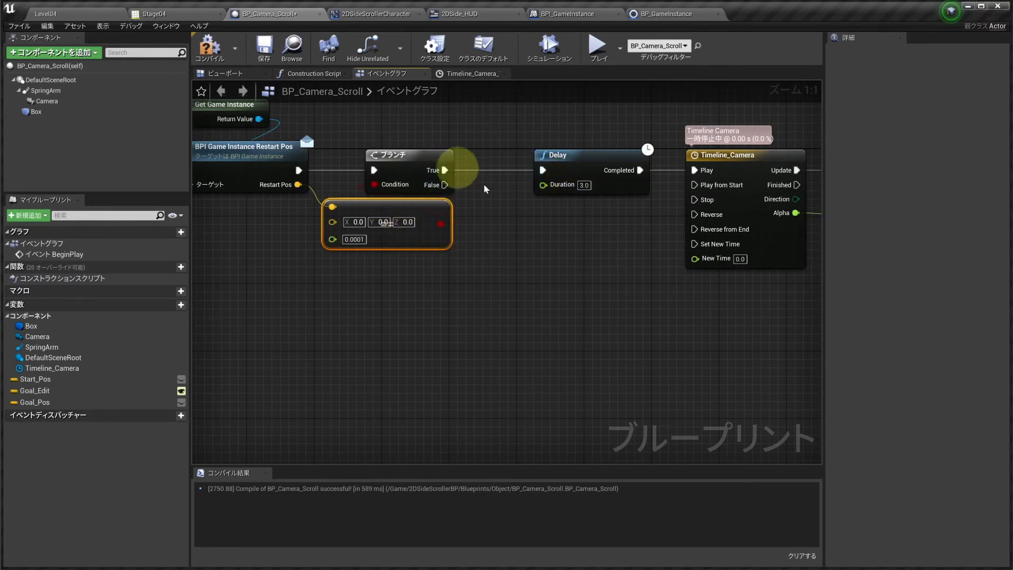
{"action": "right_click_drag", "start_coordinate": [464, 211], "coordinate": [486, 189]}
{"action": "scroll", "coordinate": [511, 174], "scroll_direction": "down", "scroll_amount": 1}
{"action": "scroll", "coordinate": [486, 188], "scroll_direction": "down", "scroll_amount": 1}
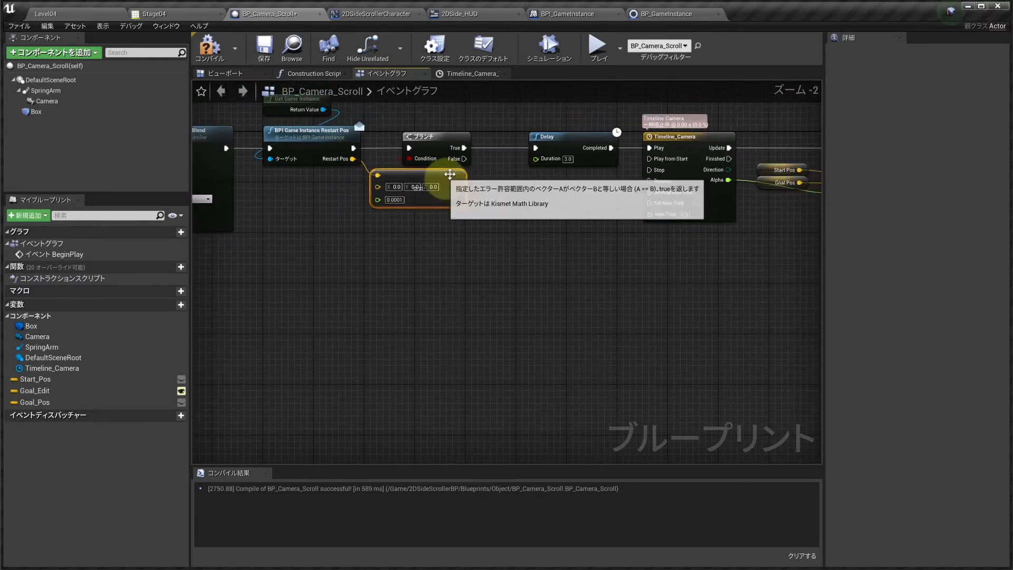
{"action": "scroll", "coordinate": [475, 170], "scroll_direction": "up", "scroll_amount": 2}
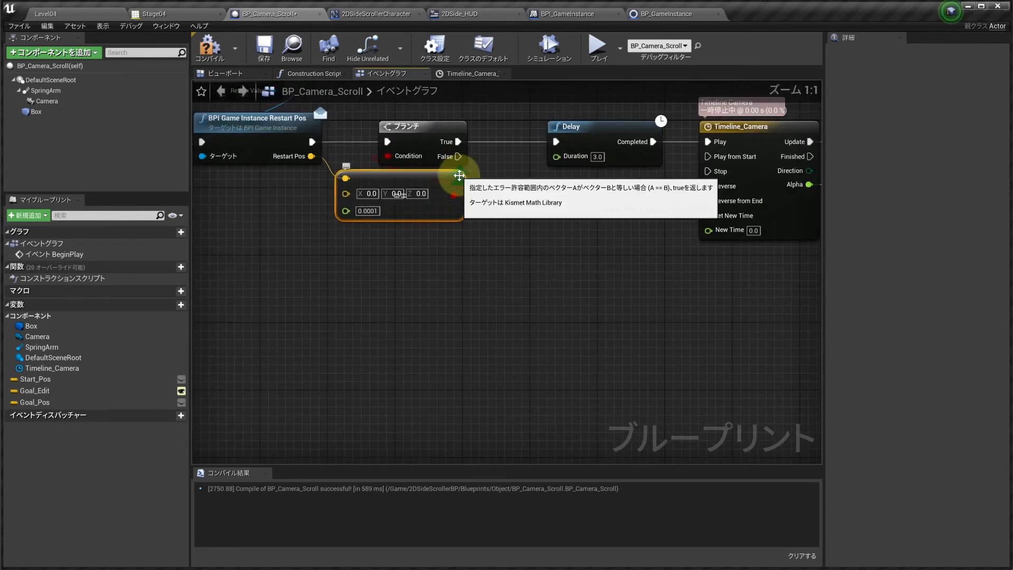
{"action": "mouse_move", "coordinate": [498, 208]}
{"action": "right_mouse_down"}
{"action": "mouse_move", "coordinate": [458, 154]}
{"action": "mouse_move", "coordinate": [493, 199]}
{"action": "right_mouse_up"}
{"action": "left_click", "coordinate": [210, 45]}
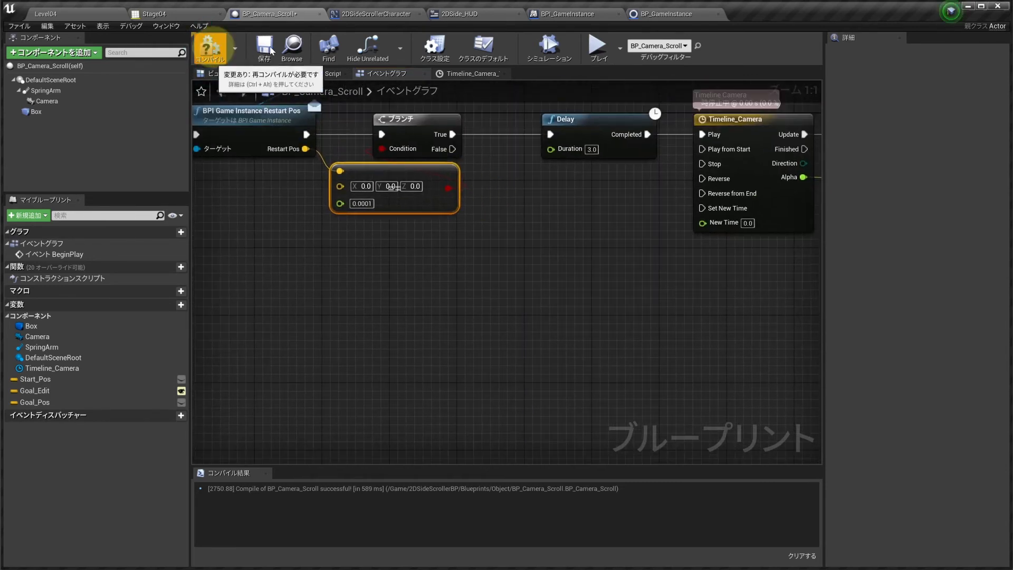
{"action": "left_click", "coordinate": [264, 47]}
Step: Add a Start_Pos getter below the comparison node and split its value with a Break Vector node
{"action": "scroll", "coordinate": [534, 233], "scroll_direction": "down", "scroll_amount": 2}
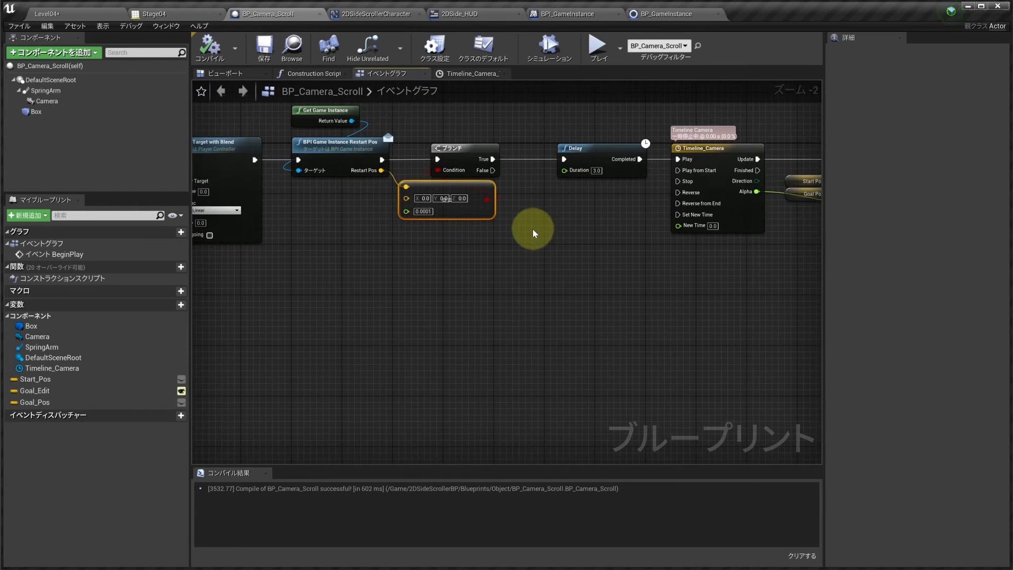
{"action": "right_click_drag", "start_coordinate": [534, 233], "coordinate": [516, 226]}
{"action": "left_click_drag", "start_coordinate": [36, 379], "coordinate": [476, 267]}
{"action": "left_click", "coordinate": [385, 268]}
{"action": "scroll", "coordinate": [405, 269], "scroll_direction": "up", "scroll_amount": 2}
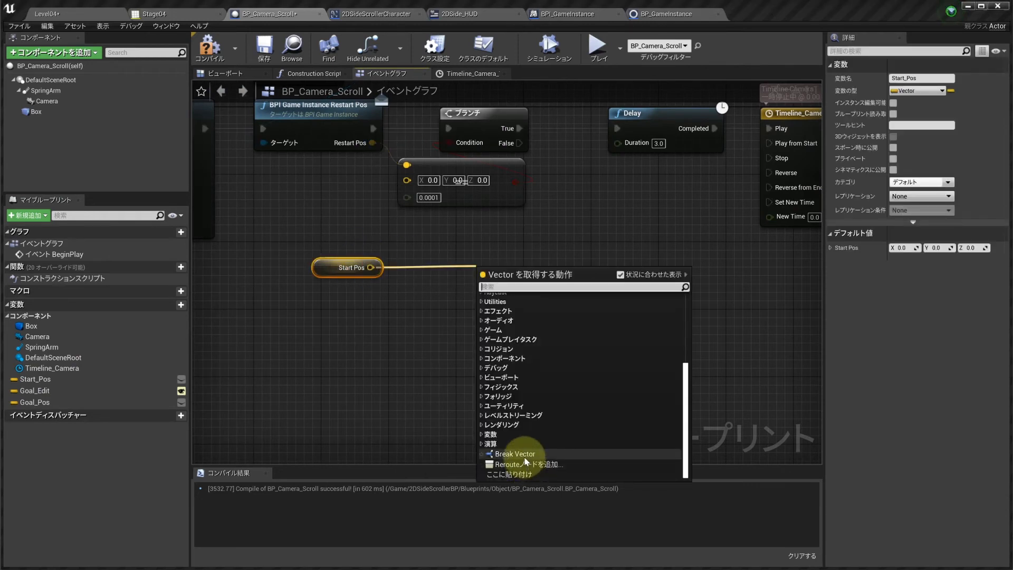
{"action": "left_click", "coordinate": [525, 456]}
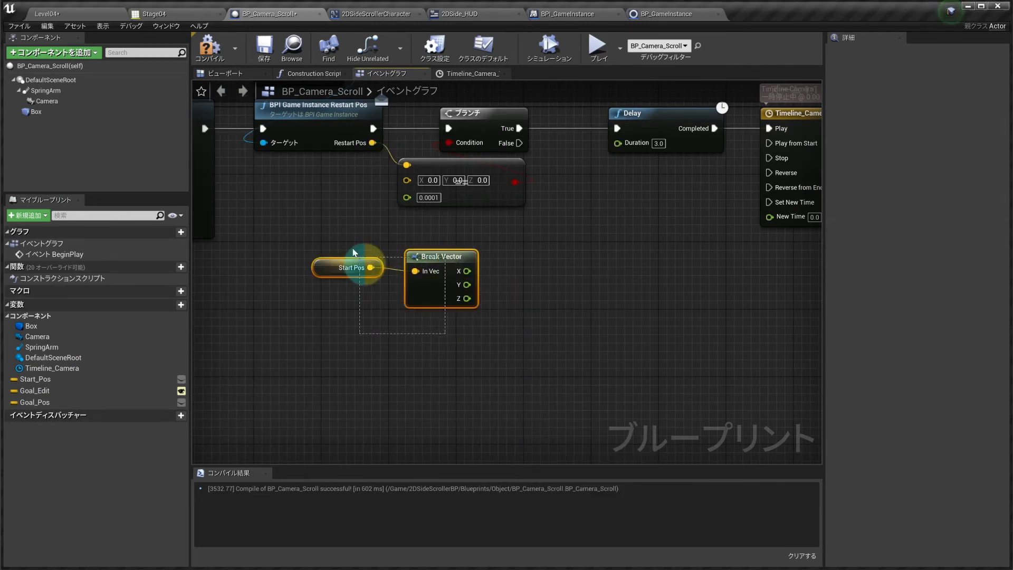
{"action": "left_click_drag", "start_coordinate": [441, 258], "coordinate": [441, 326]}
{"action": "right_click_drag", "start_coordinate": [432, 259], "coordinate": [414, 271]}
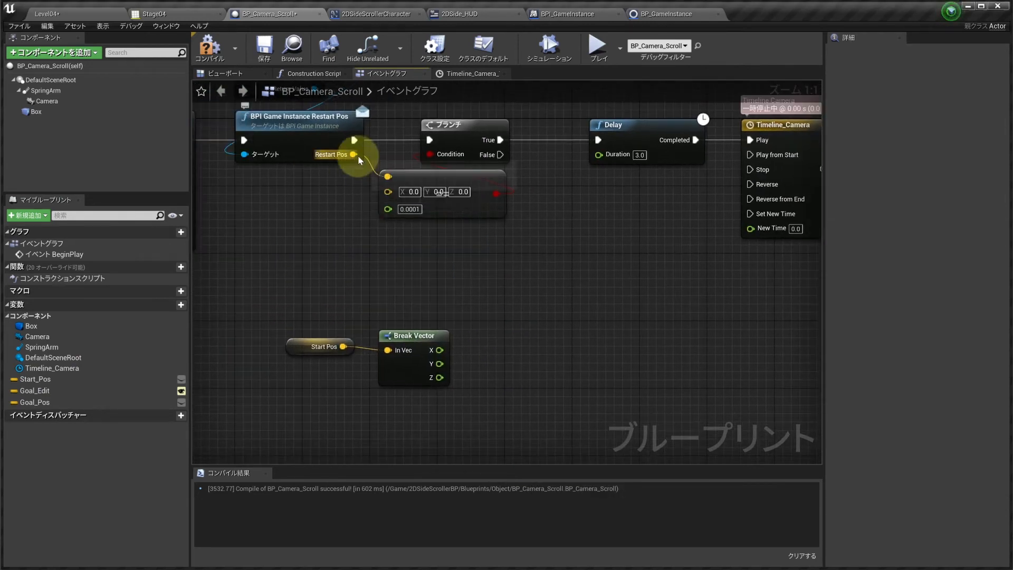
Step: Split the Restart Pos output with a second Break Vector node placed above the Start Pos one
{"action": "left_click_drag", "start_coordinate": [353, 154], "coordinate": [403, 271]}
{"action": "left_click", "coordinate": [426, 272]}
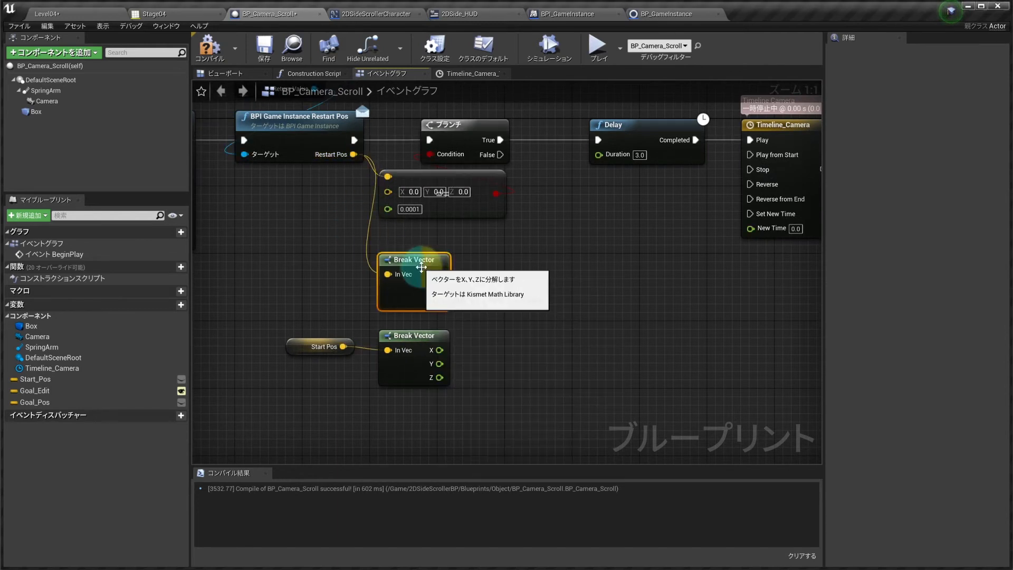
{"action": "right_click_drag", "start_coordinate": [480, 271], "coordinate": [421, 248]}
Step: Build a Make Vector node taking X from the Restart Pos Break Vector and Z from the Start Pos Break Vector
{"action": "left_click_drag", "start_coordinate": [380, 251], "coordinate": [464, 265]}
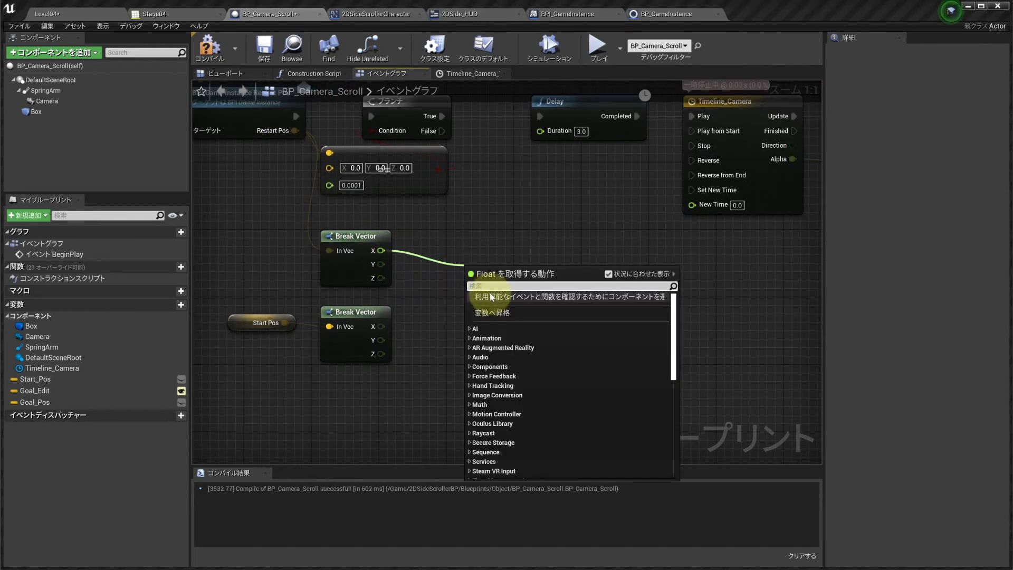
{"action": "scroll", "coordinate": [491, 297], "scroll_direction": "down", "scroll_amount": 5}
{"action": "type", "text": "make"}
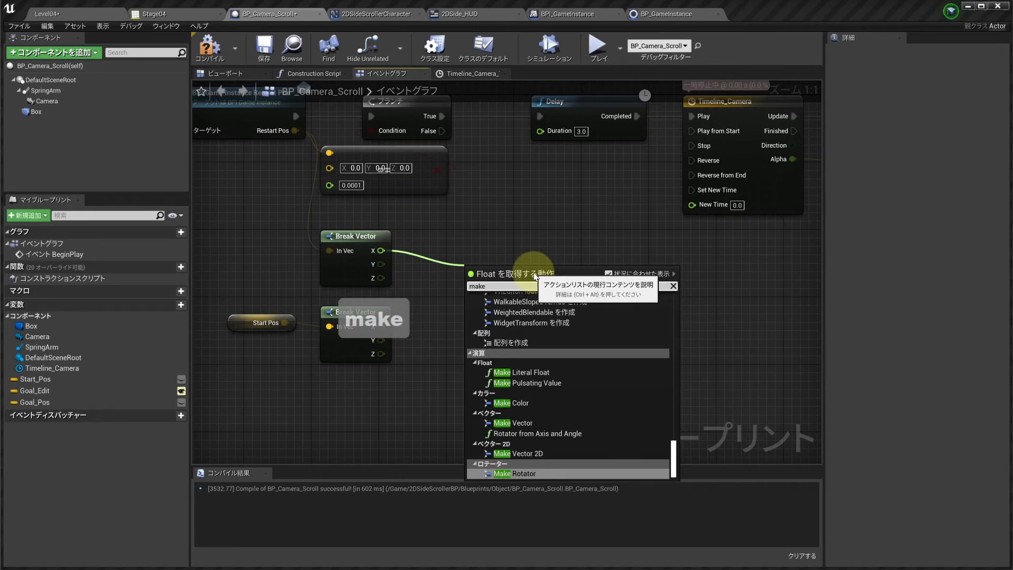
{"action": "left_click", "coordinate": [513, 427]}
{"action": "left_click_drag", "start_coordinate": [509, 288], "coordinate": [492, 269]}
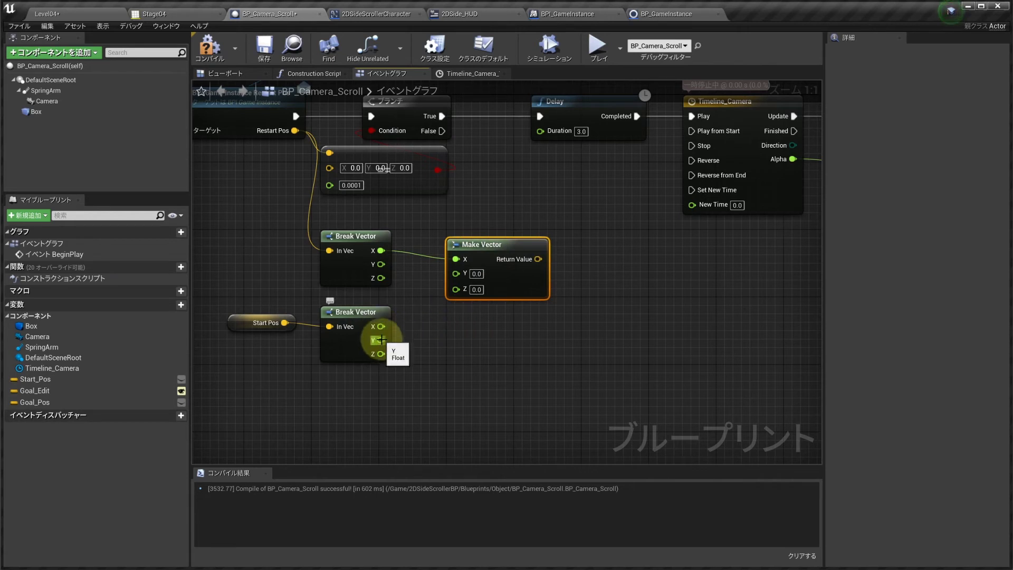
{"action": "left_click_drag", "start_coordinate": [380, 354], "coordinate": [455, 289]}
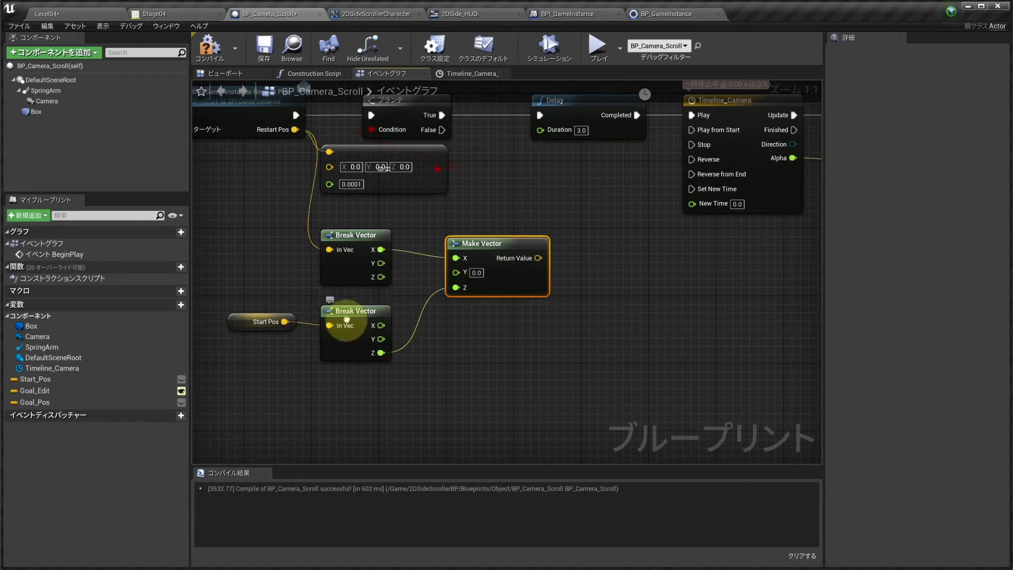
{"action": "right_click_drag", "start_coordinate": [329, 330], "coordinate": [436, 362]}
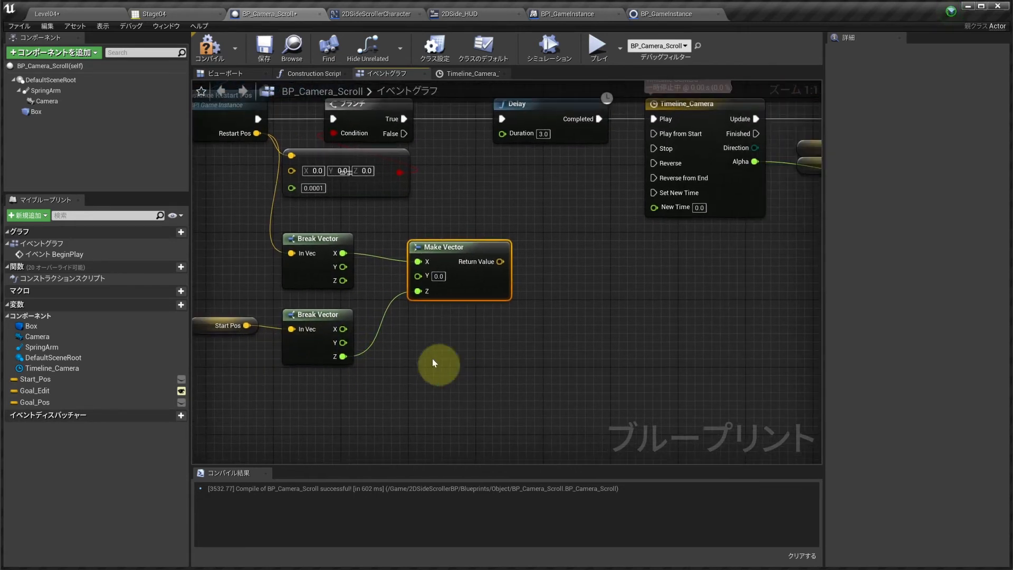
{"action": "left_click_drag", "start_coordinate": [438, 252], "coordinate": [420, 244]}
{"action": "right_click_drag", "start_coordinate": [294, 363], "coordinate": [364, 351]}
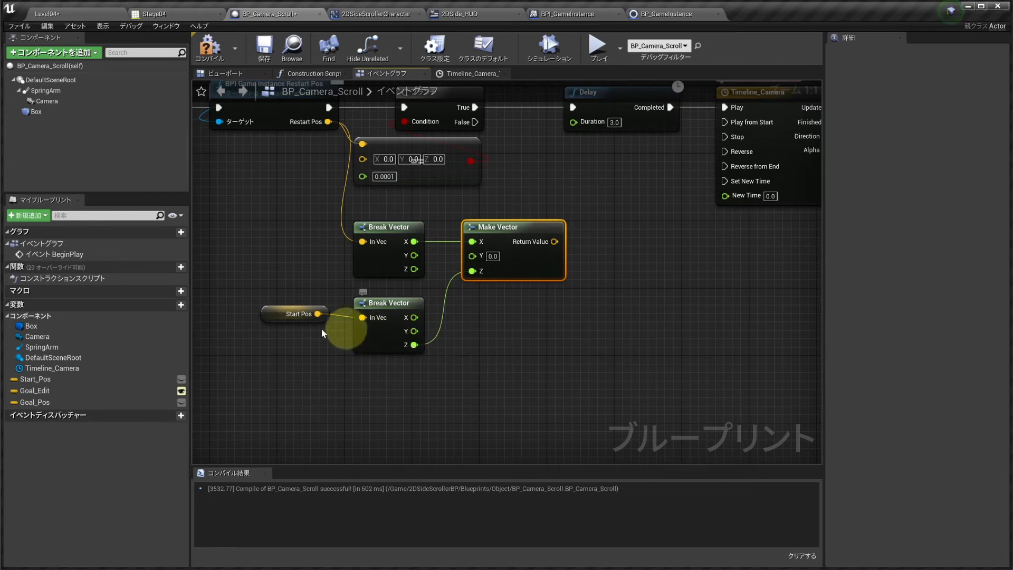
{"action": "right_click_drag", "start_coordinate": [477, 281], "coordinate": [504, 352]}
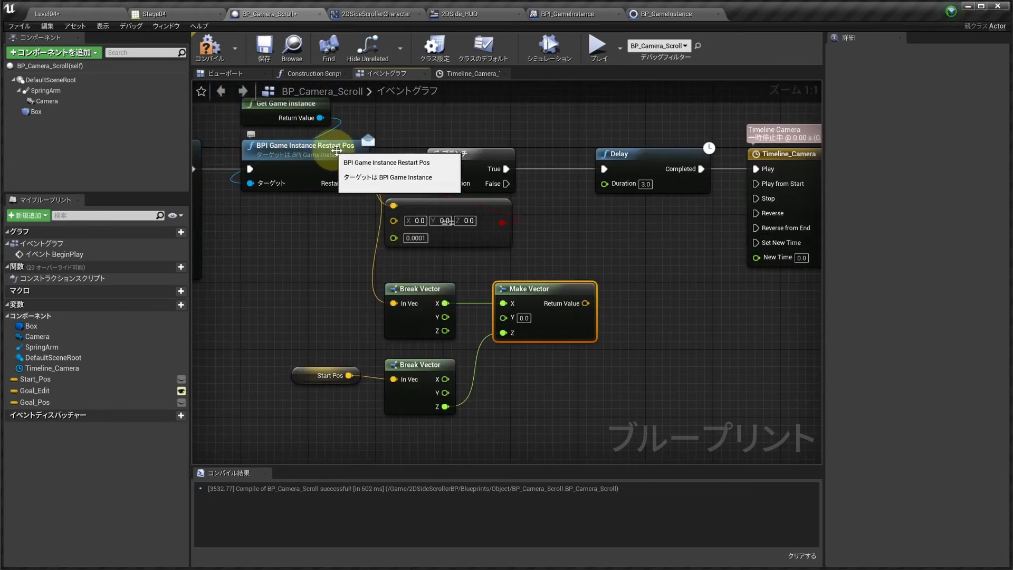
{"action": "right_click_drag", "start_coordinate": [476, 278], "coordinate": [370, 262]}
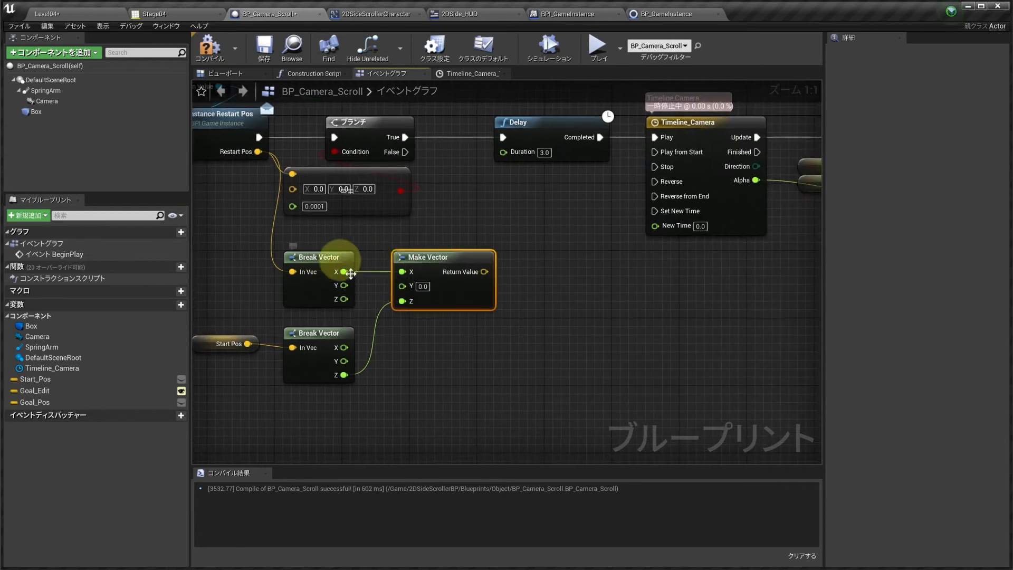
{"action": "left_click", "coordinate": [90, 11]}
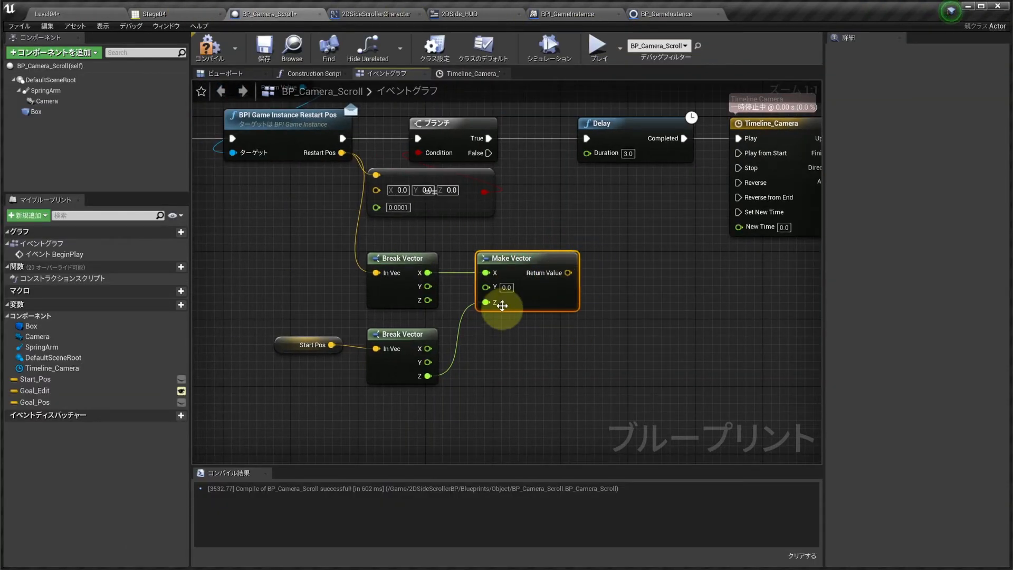
Step: Add a Set Start_Pos node fed by the Make Vector result and run it from the Branch's False output
{"action": "right_click_drag", "start_coordinate": [502, 306], "coordinate": [501, 356]}
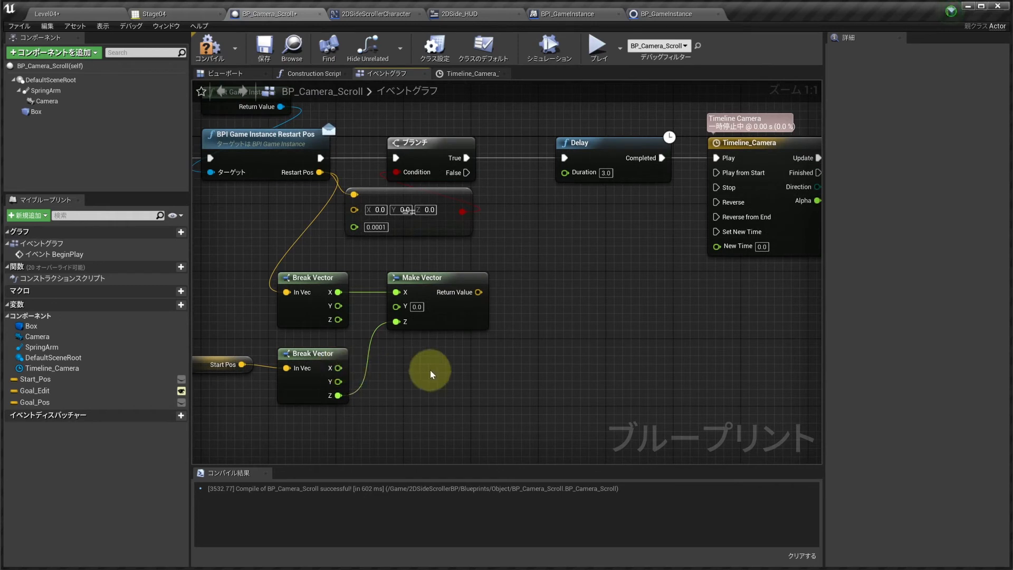
{"action": "left_click_drag", "start_coordinate": [35, 379], "coordinate": [533, 314]}
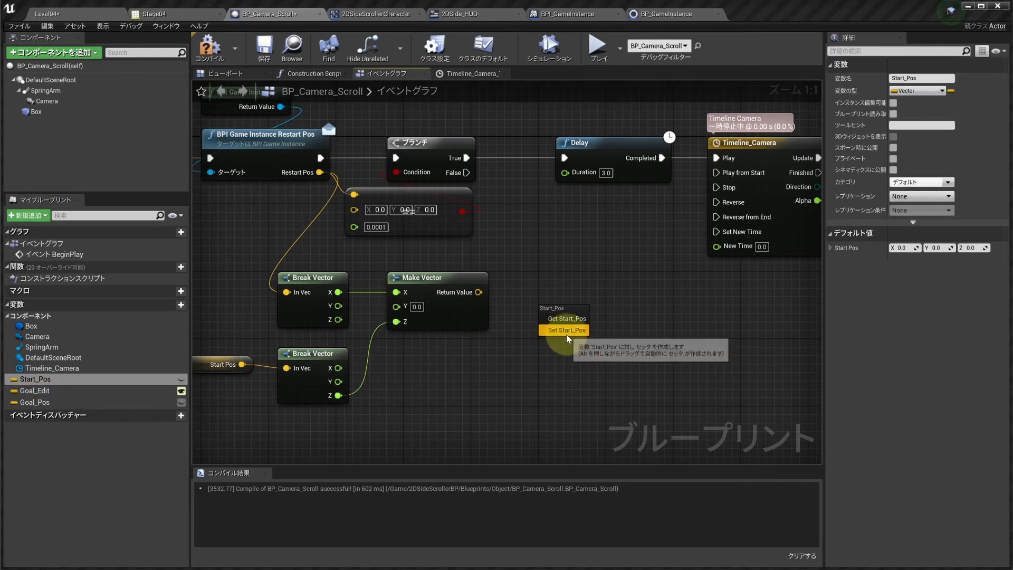
{"action": "left_click", "coordinate": [551, 338]}
{"action": "left_click_drag", "start_coordinate": [478, 292], "coordinate": [531, 298]}
{"action": "left_click_drag", "start_coordinate": [525, 214], "coordinate": [543, 335]}
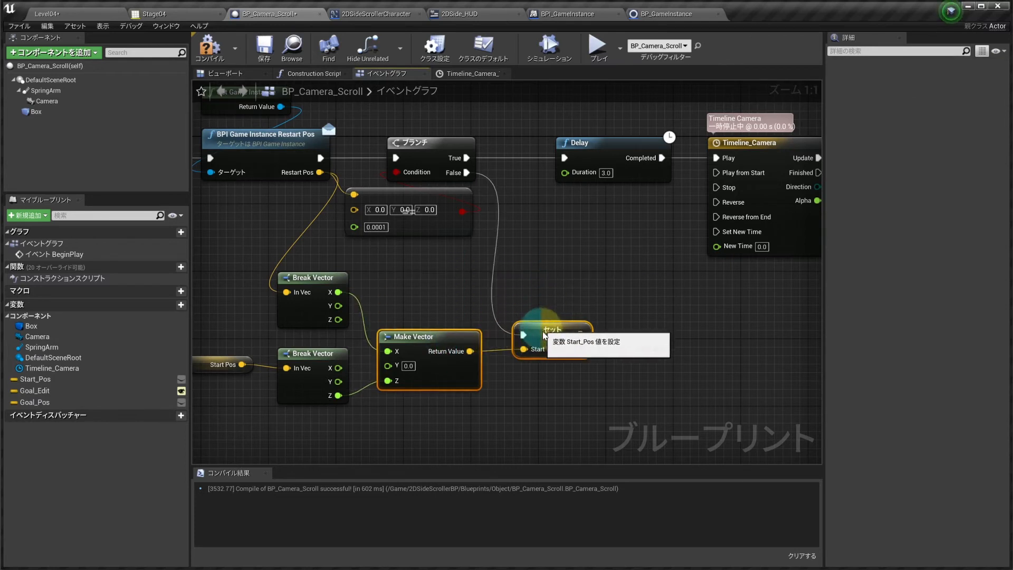
Step: Add a SetActorLocation node after Set Start_Pos and feed its New Location from the Start Pos output
{"action": "mouse_move", "coordinate": [543, 335]}
{"action": "right_mouse_down"}
{"action": "mouse_move", "coordinate": [601, 337]}
{"action": "mouse_move", "coordinate": [543, 328]}
{"action": "right_mouse_up"}
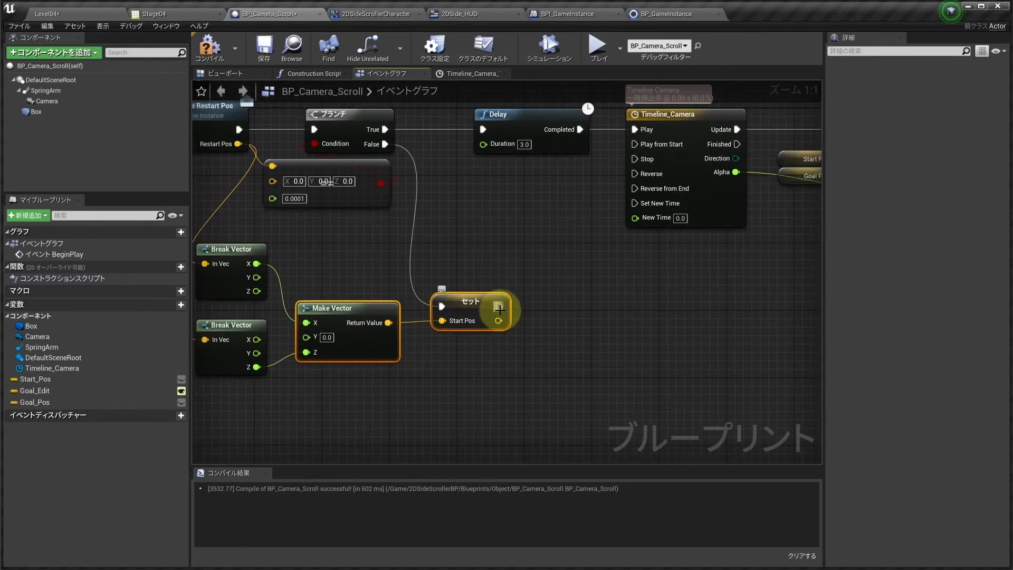
{"action": "left_click_drag", "start_coordinate": [498, 307], "coordinate": [556, 305]}
{"action": "type", "text": "set actor loca"}
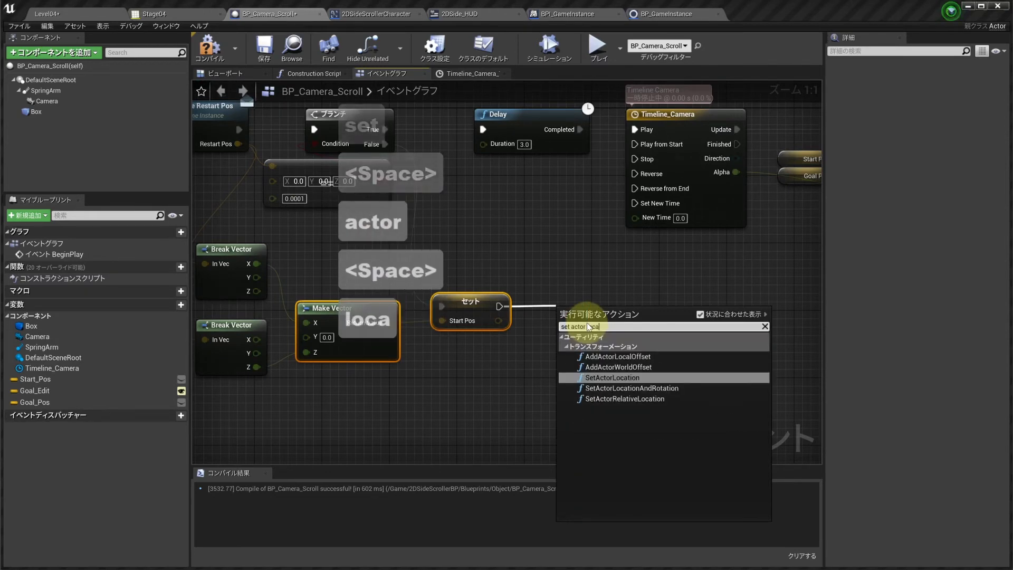
{"action": "key", "text": "Return"}
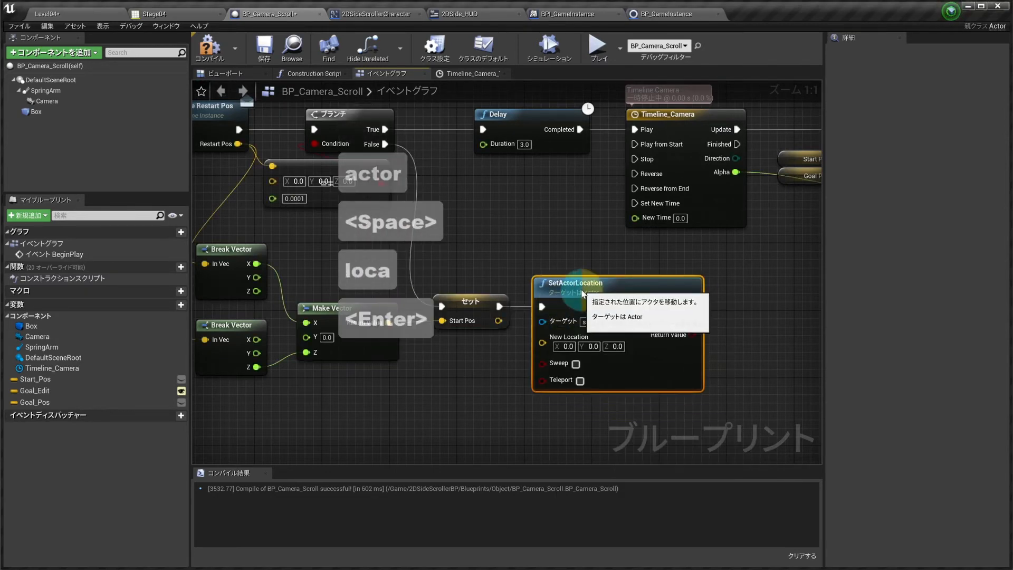
{"action": "right_click_drag", "start_coordinate": [492, 353], "coordinate": [442, 349]}
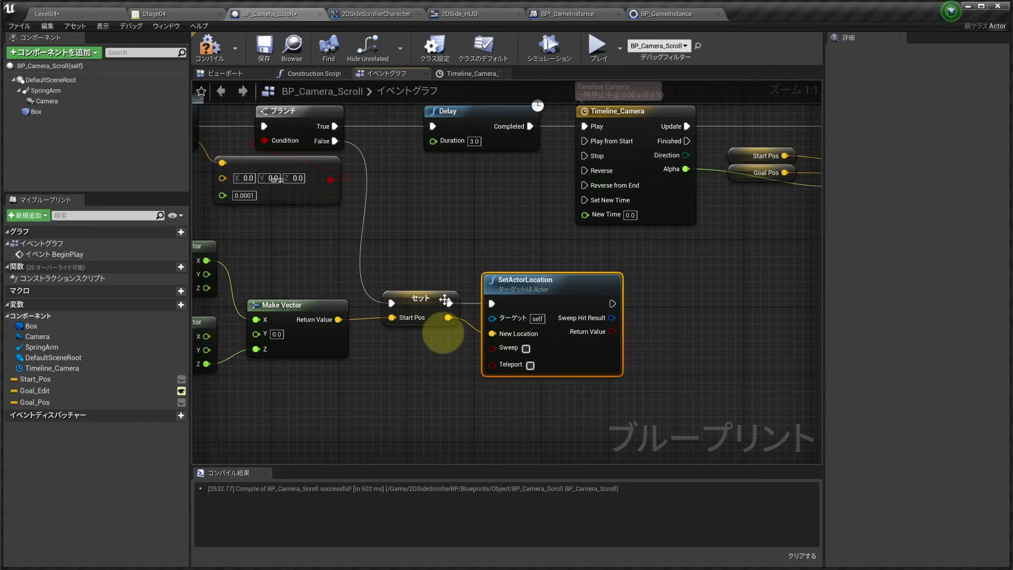
Step: Connect SetActorLocation's execution output back into the Delay node, and compile and save the blueprint
{"action": "right_click_drag", "start_coordinate": [641, 314], "coordinate": [655, 357]}
{"action": "left_click_drag", "start_coordinate": [626, 346], "coordinate": [446, 170]}
{"action": "scroll", "coordinate": [543, 289], "scroll_direction": "down", "scroll_amount": 4}
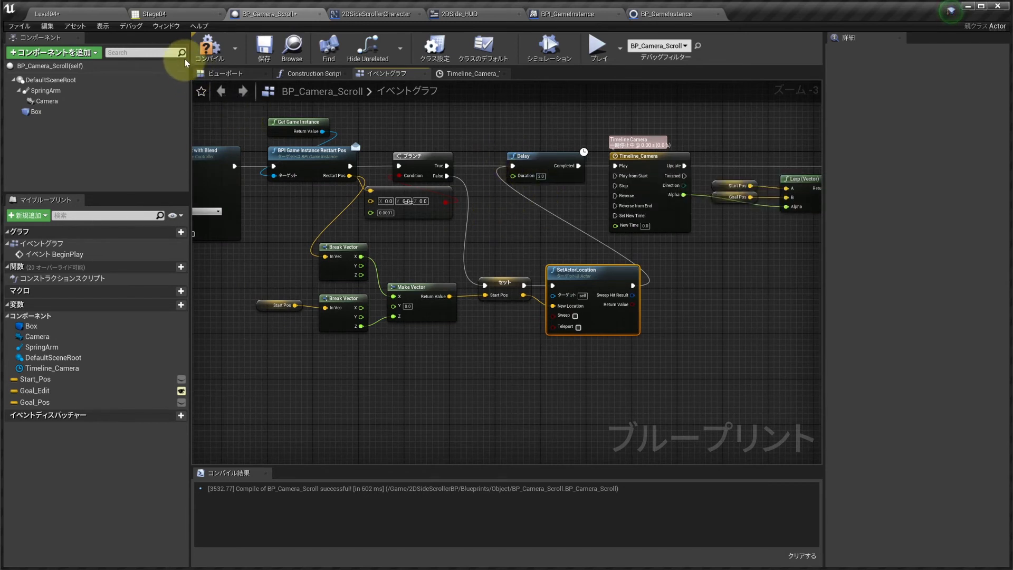
{"action": "left_click", "coordinate": [259, 51]}
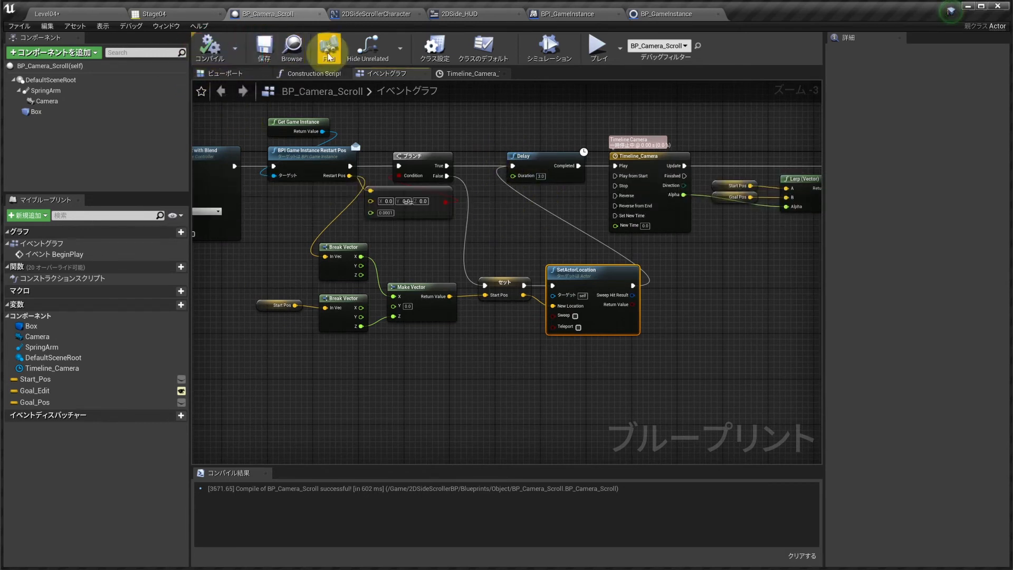
Step: Play-test the level by moving the character to the checkpoint and dying, check where scrolling restarts, and end the preview
{"action": "left_click", "coordinate": [597, 47]}
{"action": "key", "text": "d"}
{"action": "key", "text": "space"}
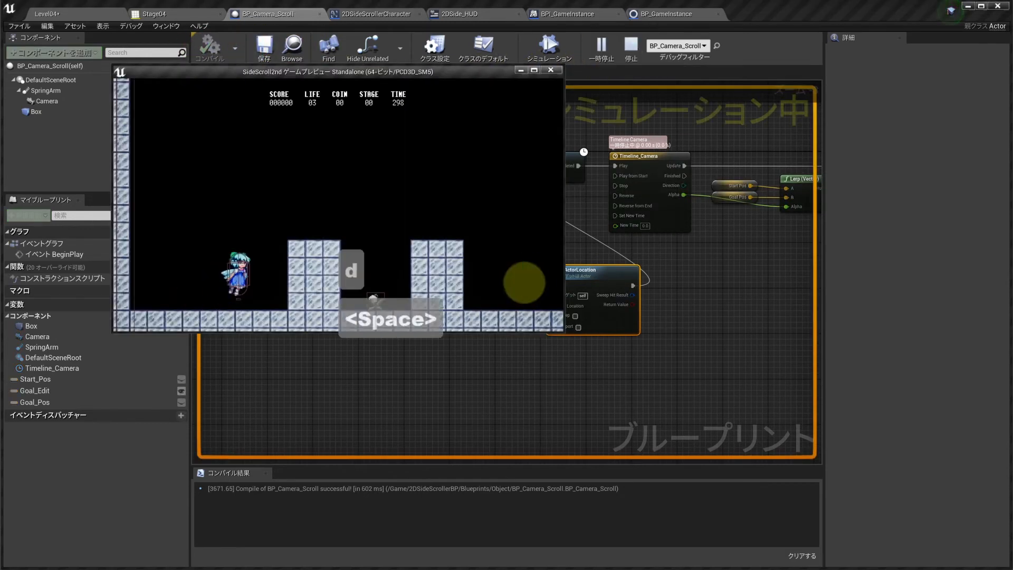
{"action": "key", "text": "space"}
{"action": "key", "text": "a"}
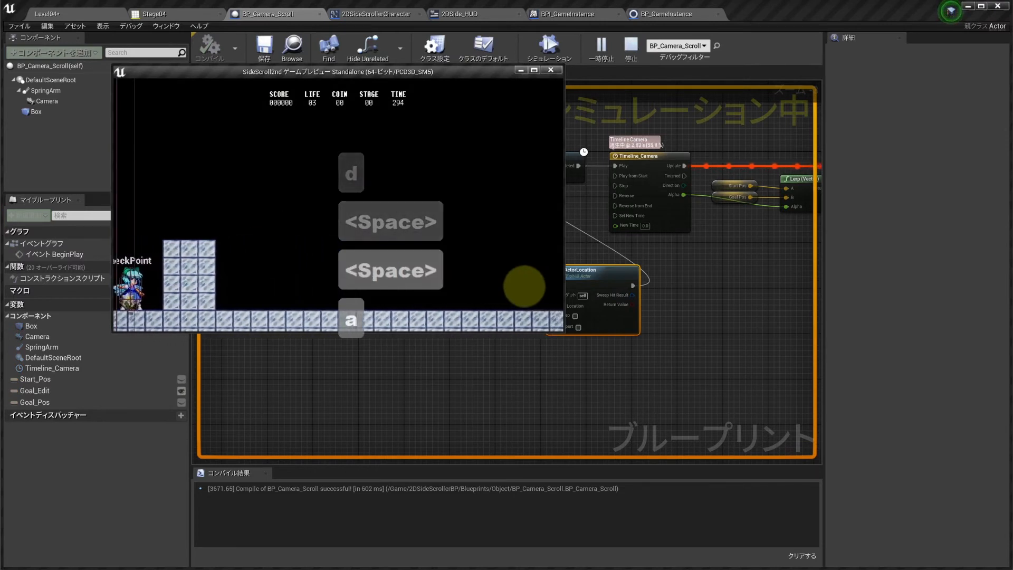
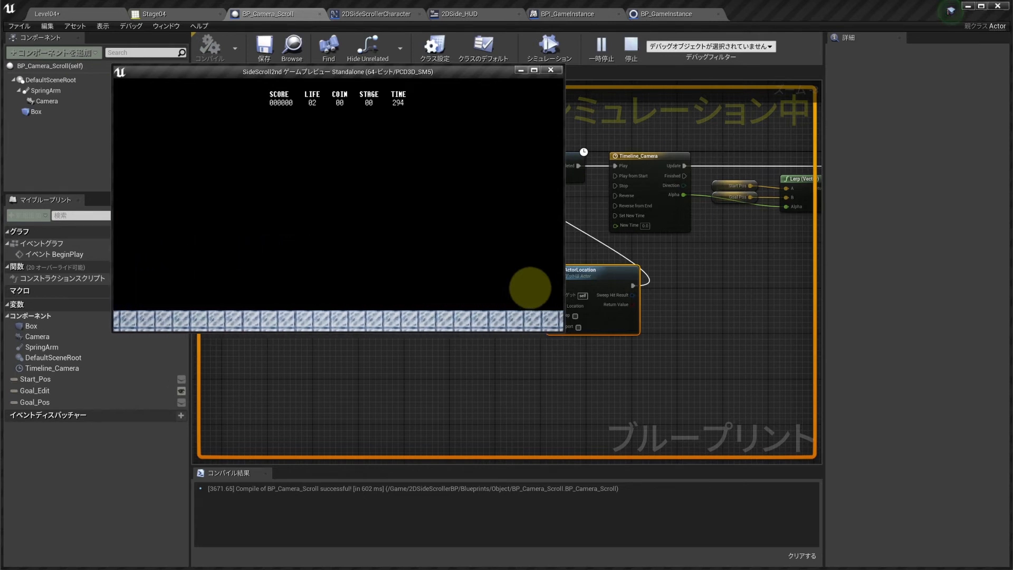
{"action": "key", "text": "Escape"}
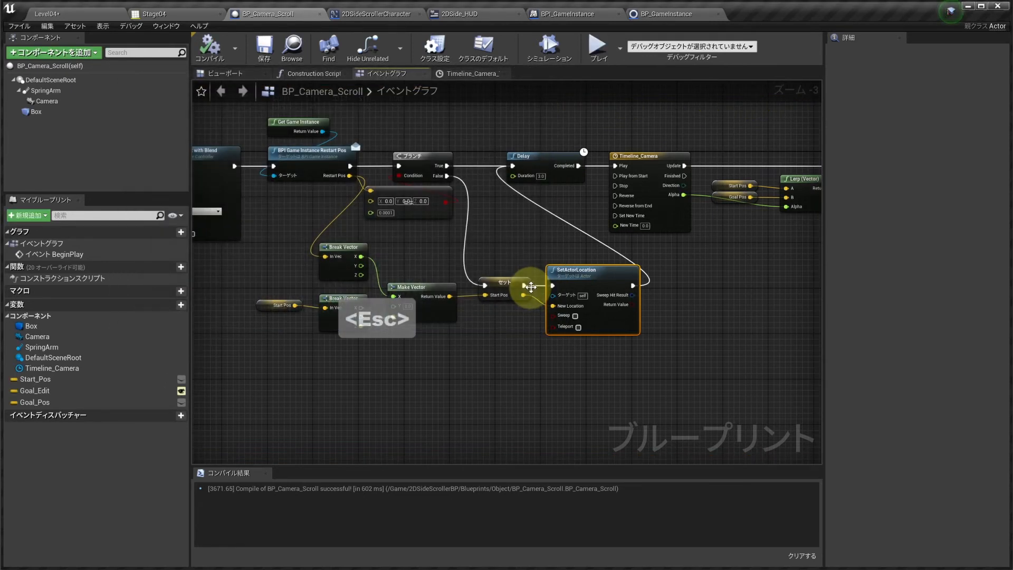
Step: Review the timeline part of the camera graph, then select BP_Camera_Scroll in Level04 and examine its placement relative to the checkpoint
{"action": "right_click_drag", "start_coordinate": [615, 186], "coordinate": [549, 226]}
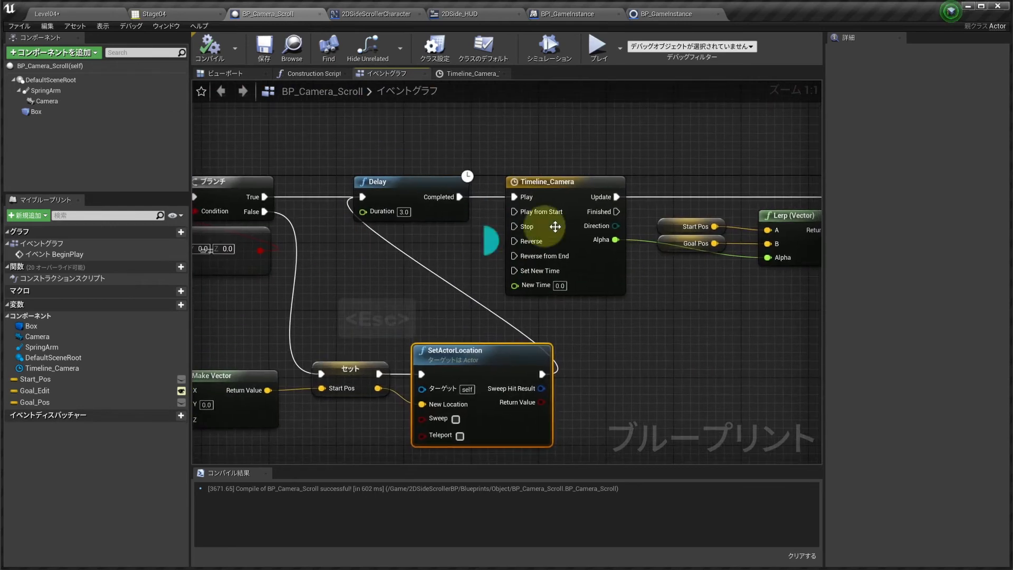
{"action": "right_click_drag", "start_coordinate": [644, 204], "coordinate": [448, 153]}
{"action": "left_click", "coordinate": [48, 13]}
{"action": "scroll", "coordinate": [247, 137], "scroll_direction": "down", "scroll_amount": 1}
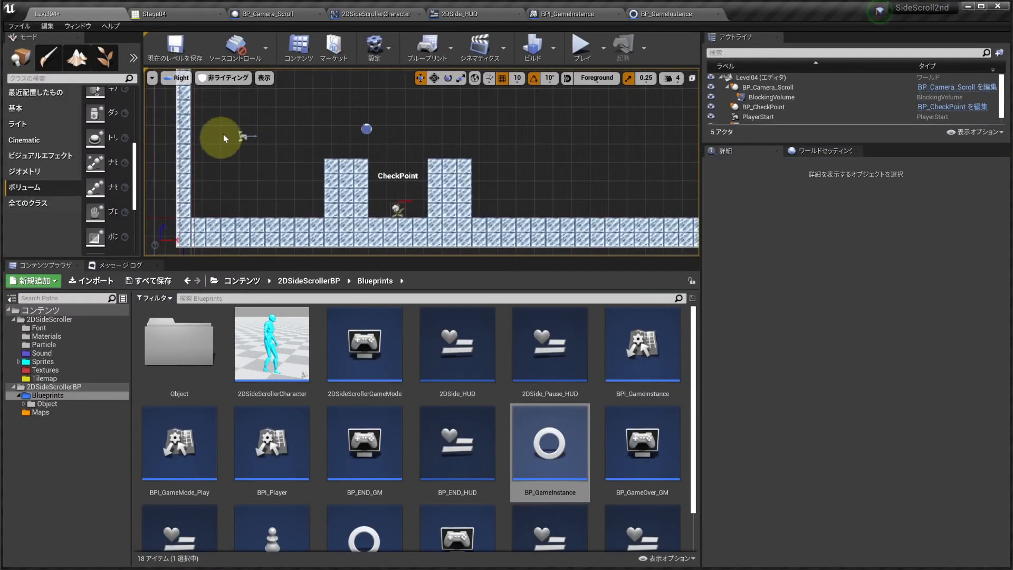
{"action": "scroll", "coordinate": [396, 138], "scroll_direction": "down", "scroll_amount": 2}
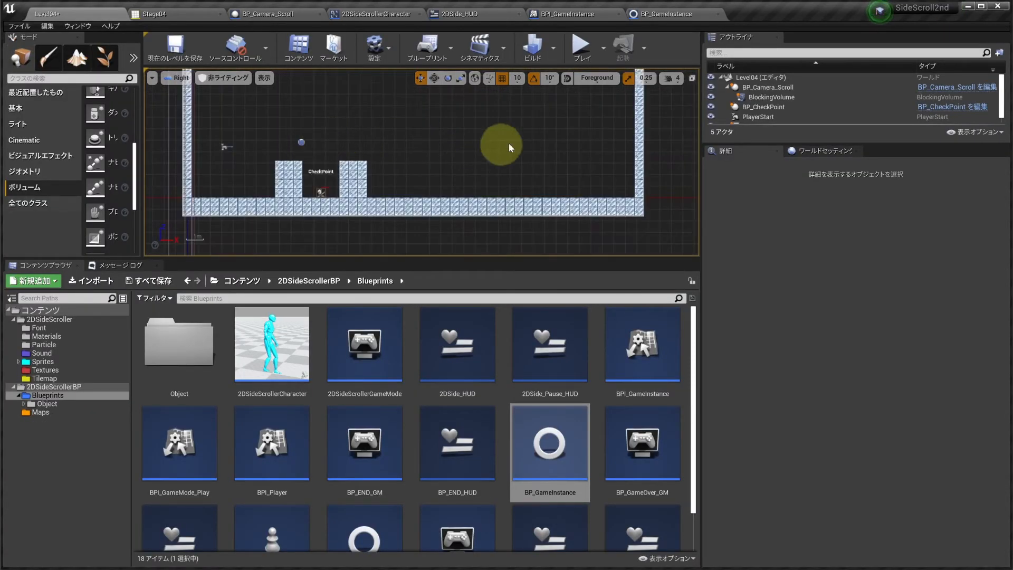
{"action": "scroll", "coordinate": [493, 132], "scroll_direction": "up", "scroll_amount": 3}
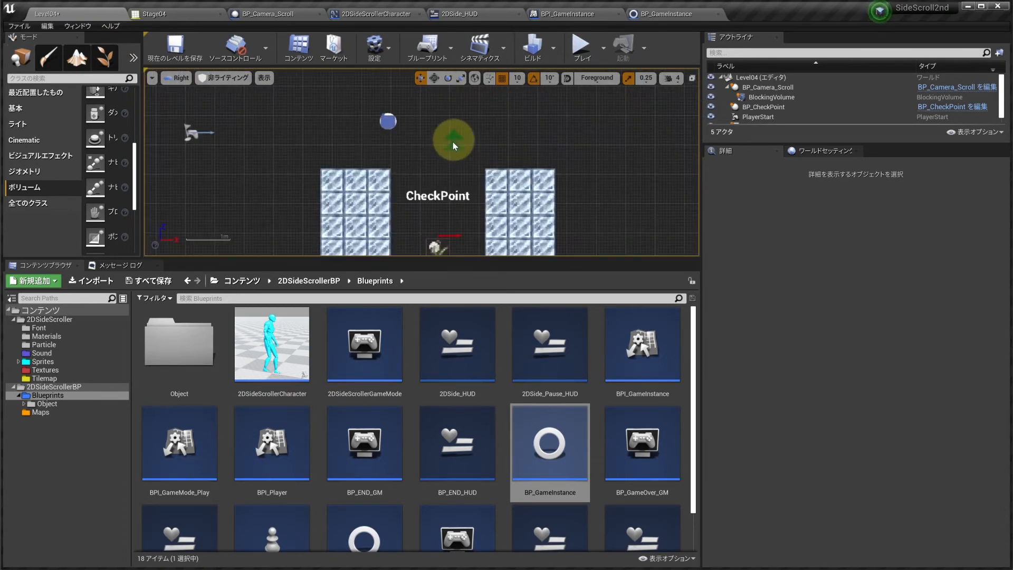
{"action": "left_click", "coordinate": [384, 125]}
{"action": "scroll", "coordinate": [419, 126], "scroll_direction": "down", "scroll_amount": 1}
{"action": "scroll", "coordinate": [419, 126], "scroll_direction": "down", "scroll_amount": 1}
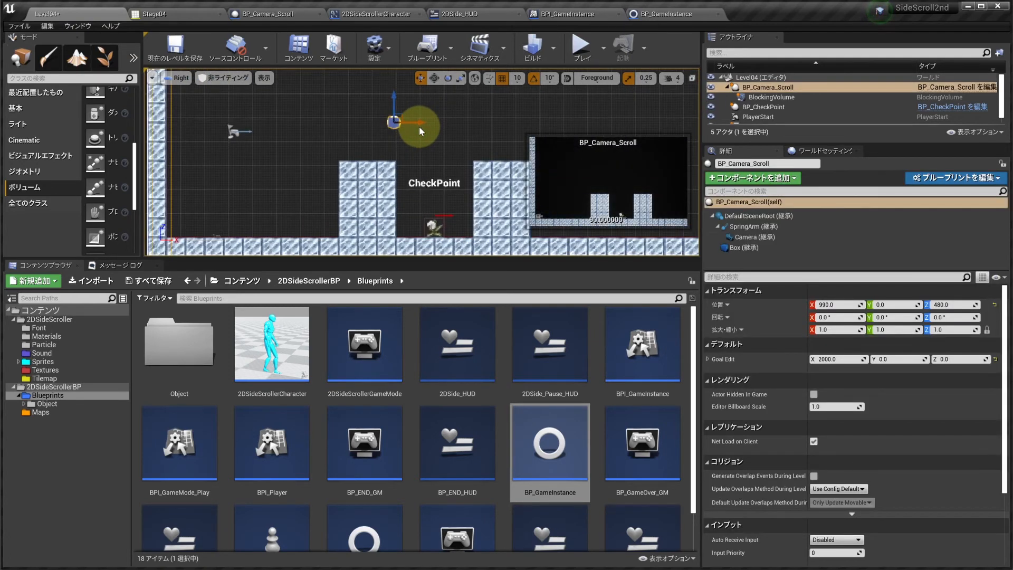
{"action": "right_click_drag", "start_coordinate": [419, 125], "coordinate": [390, 125]}
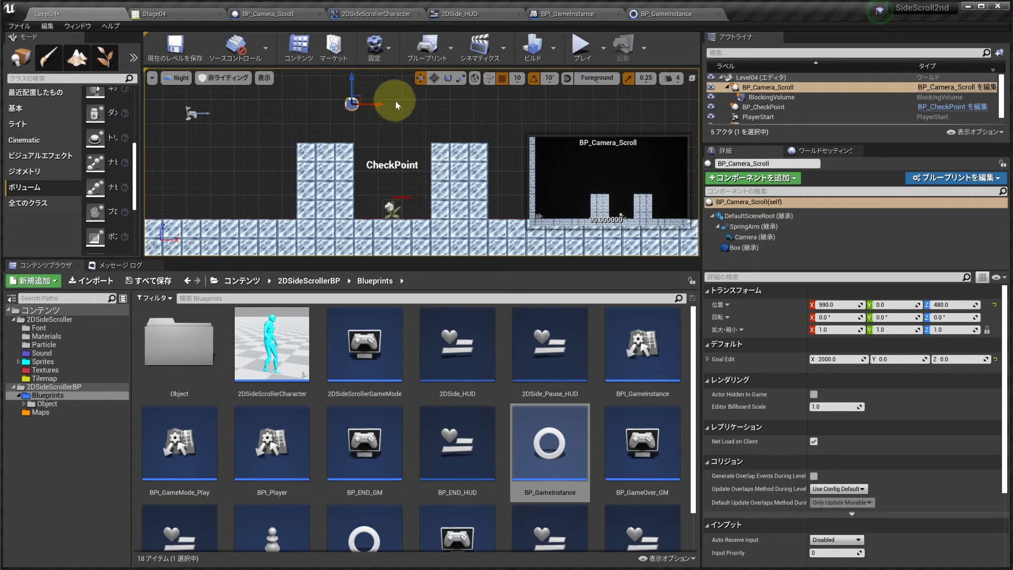
{"action": "scroll", "coordinate": [414, 113], "scroll_direction": "up", "scroll_amount": 1}
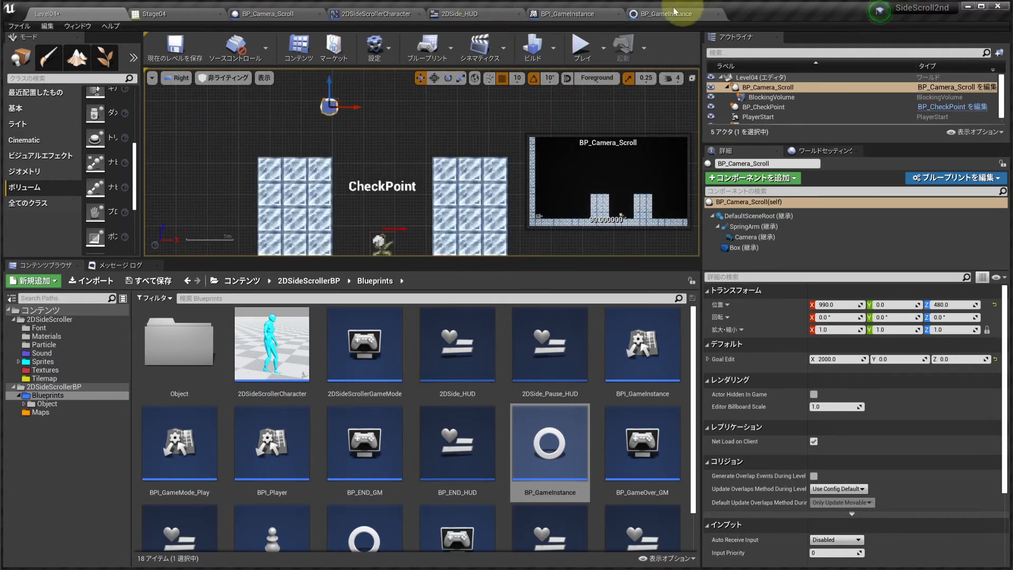
Step: Compare the camera's placement in Level04 with the Start Pos and SetActorLocation nodes in the BP_Camera_Scroll event graph
{"action": "left_click", "coordinate": [270, 16]}
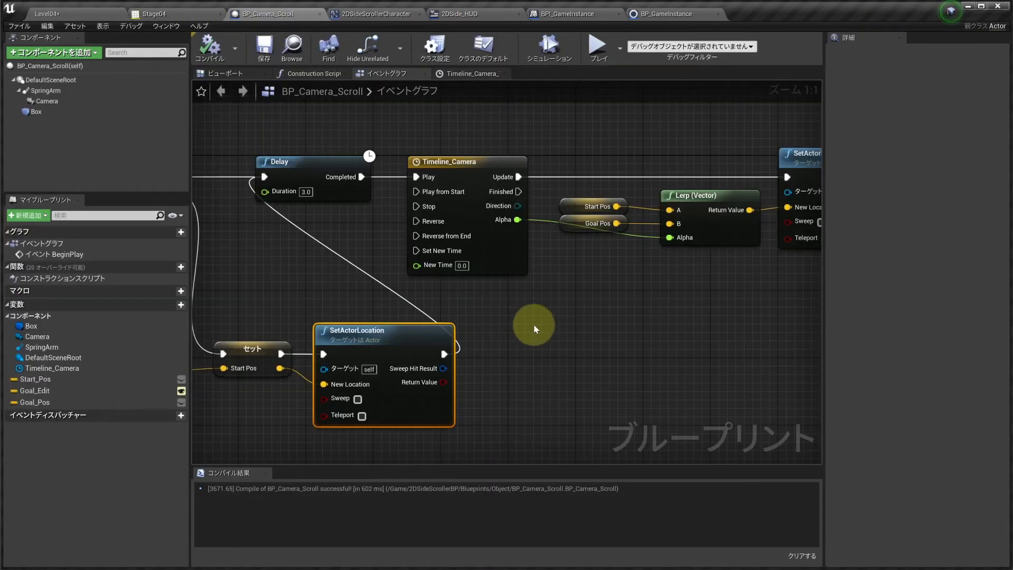
{"action": "scroll", "coordinate": [490, 280], "scroll_direction": "down", "scroll_amount": 3}
{"action": "left_click", "coordinate": [56, 14]}
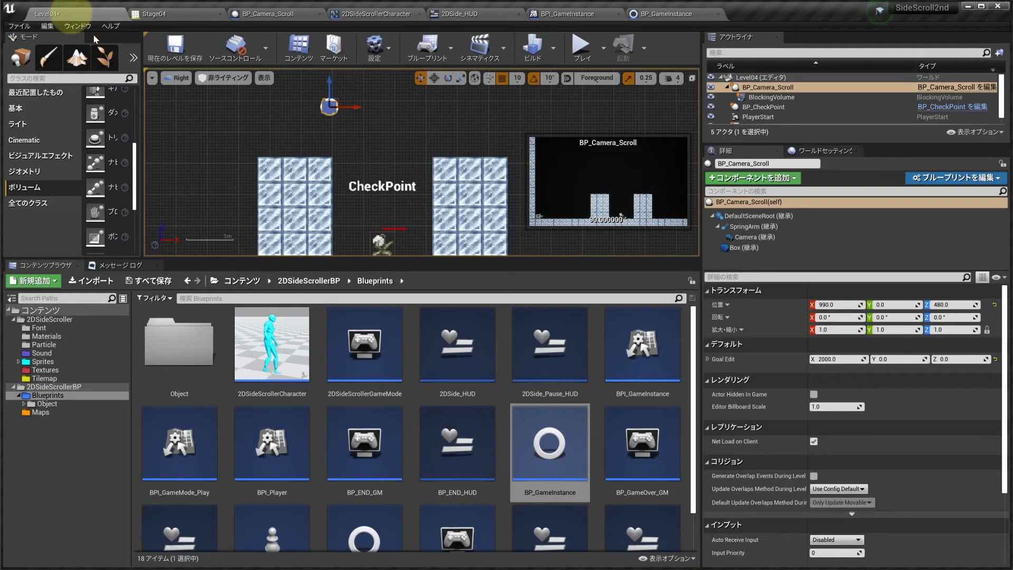
{"action": "left_click", "coordinate": [258, 16]}
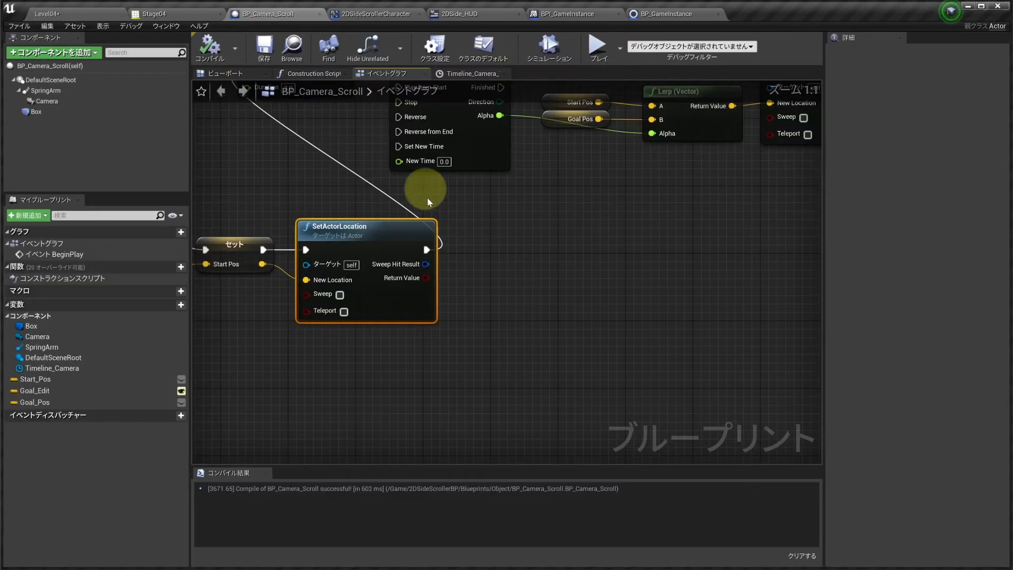
Step: Add a Set New Time node targeting a Timeline_Camera reference, wired after the SetActorLocation node on the branch's False path
{"action": "scroll", "coordinate": [533, 273], "scroll_direction": "up", "scroll_amount": 3}
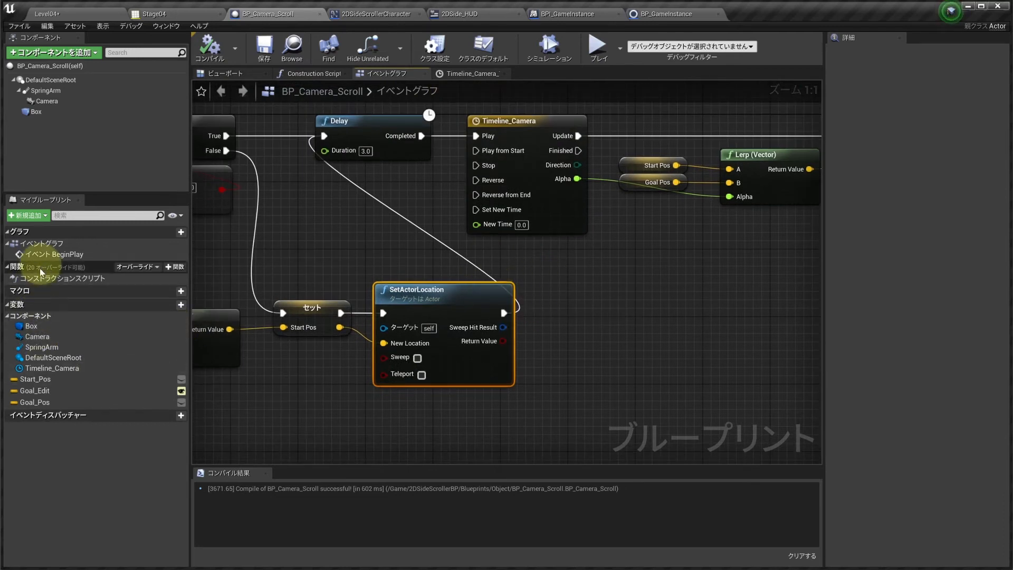
{"action": "left_click_drag", "start_coordinate": [45, 372], "coordinate": [628, 381]}
{"action": "right_click_drag", "start_coordinate": [627, 380], "coordinate": [529, 340]}
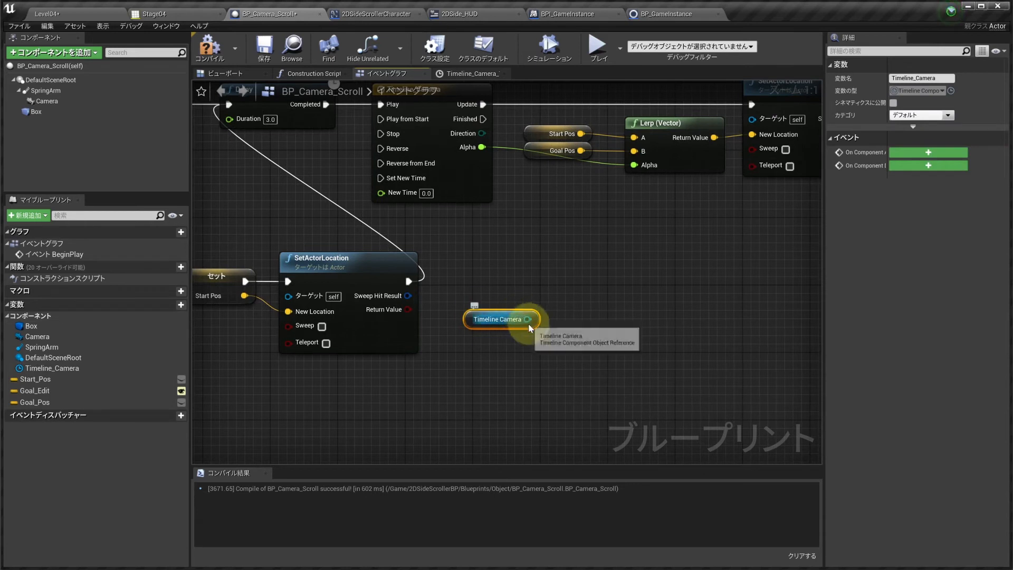
{"action": "left_click_drag", "start_coordinate": [528, 319], "coordinate": [590, 305]}
{"action": "type", "text": "set"}
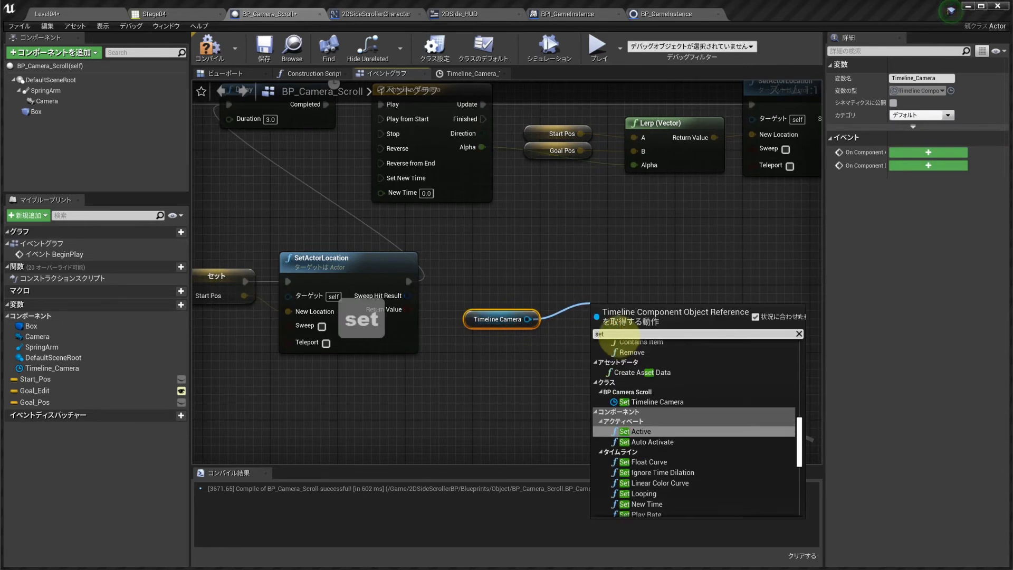
{"action": "type", "text": " new"}
{"action": "left_click", "coordinate": [641, 344]}
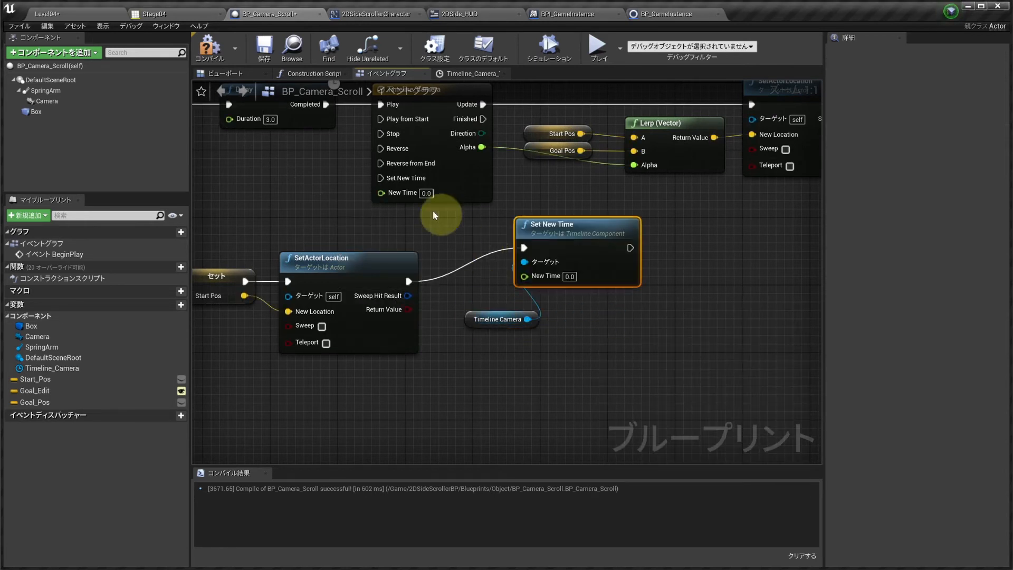
{"action": "left_click_drag", "start_coordinate": [554, 226], "coordinate": [559, 234]}
Step: Check the Timeline_Camera curve and set the Set New Time node's New Time value to 3.0
{"action": "double_click", "coordinate": [431, 164]}
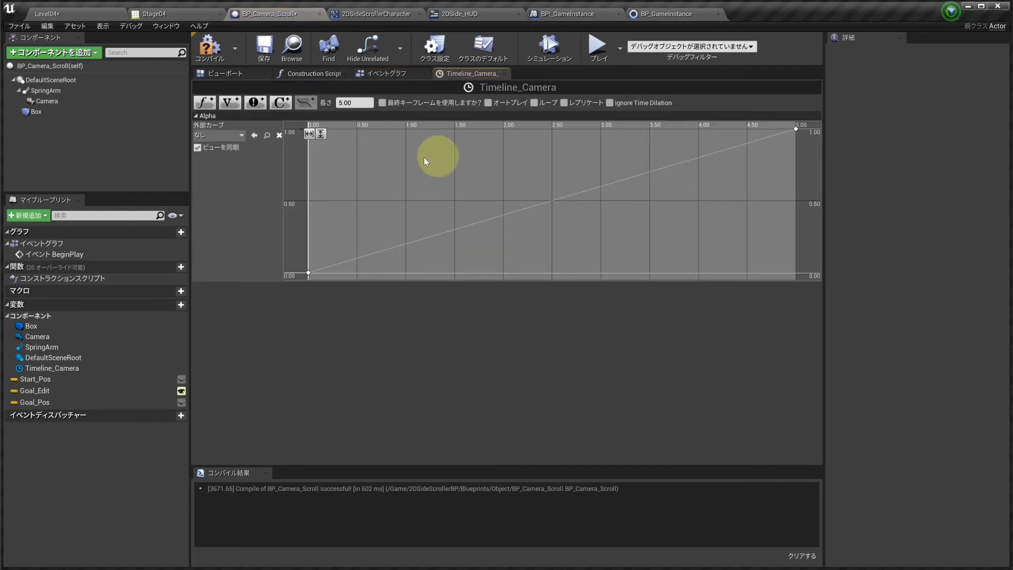
{"action": "left_click", "coordinate": [385, 73]}
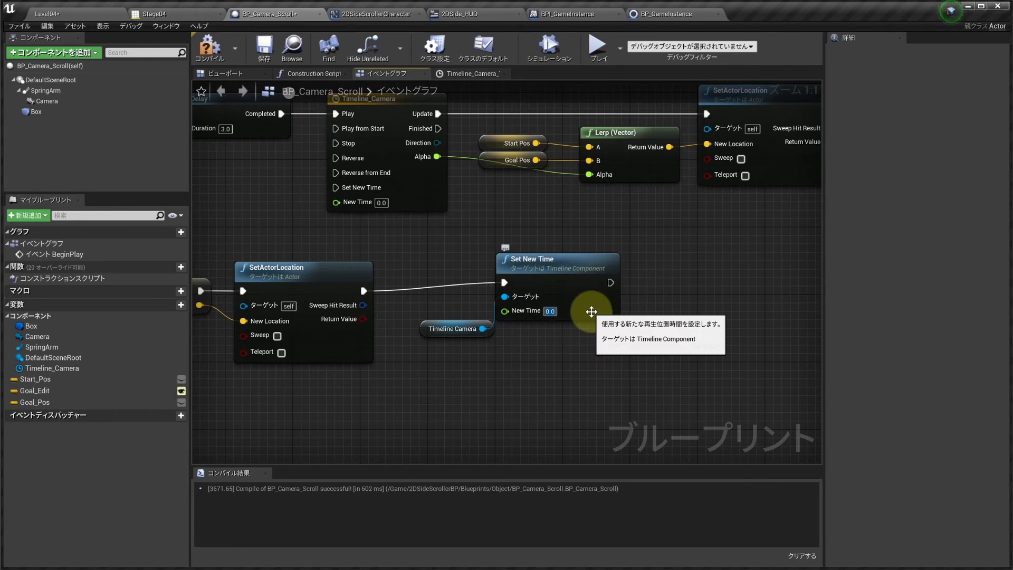
{"action": "type", "text": "3"}
{"action": "key", "text": "Return"}
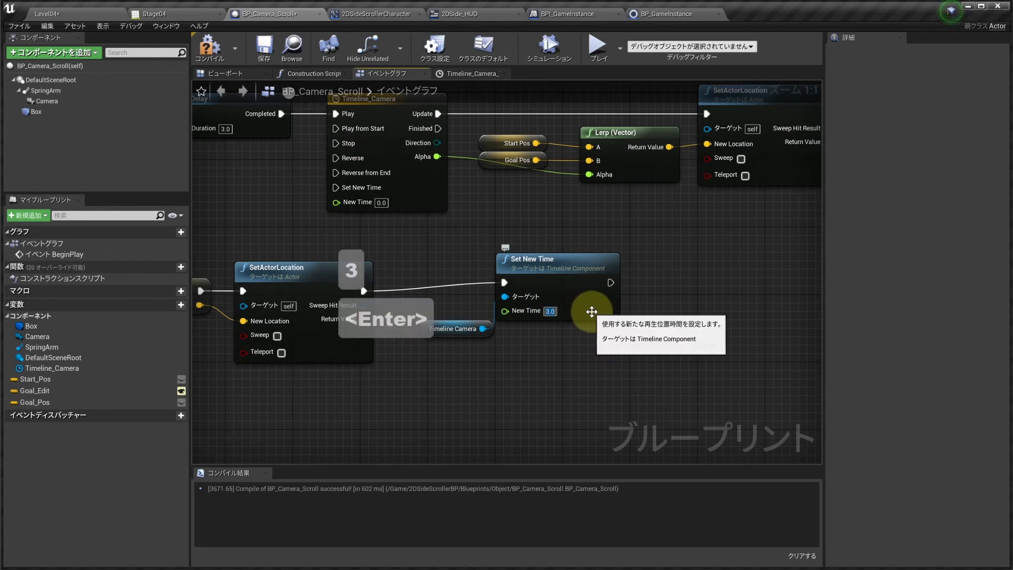
Step: Connect the Set New Time node's execution output to Timeline_Camera's Play input and compile the blueprint
{"action": "mouse_move", "coordinate": [571, 270]}
{"action": "left_mouse_down"}
{"action": "mouse_move", "coordinate": [588, 303]}
{"action": "mouse_move", "coordinate": [588, 278]}
{"action": "left_mouse_up"}
{"action": "right_click_drag", "start_coordinate": [588, 278], "coordinate": [634, 326]}
{"action": "left_click_drag", "start_coordinate": [673, 338], "coordinate": [378, 161]}
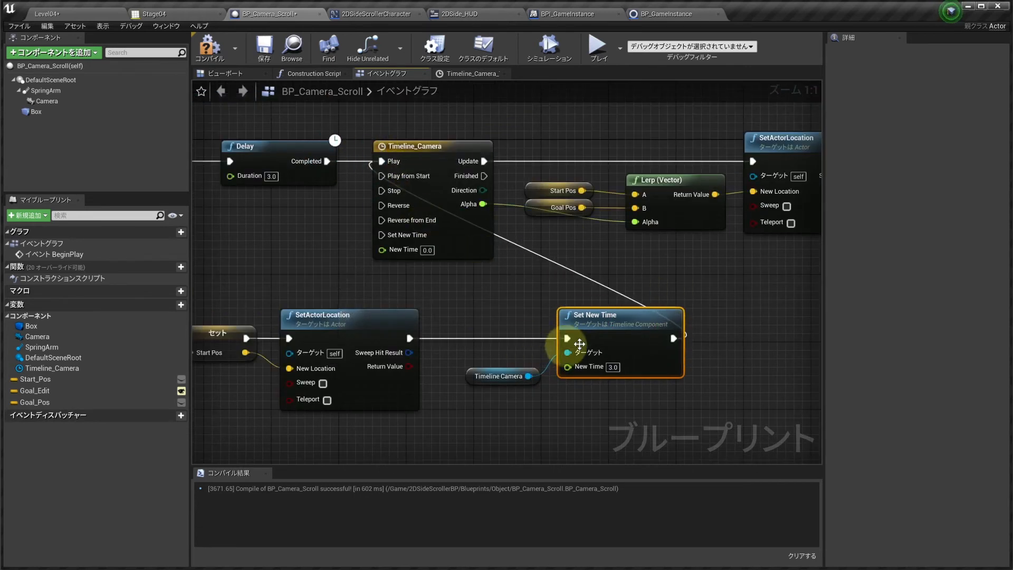
{"action": "left_click", "coordinate": [210, 47]}
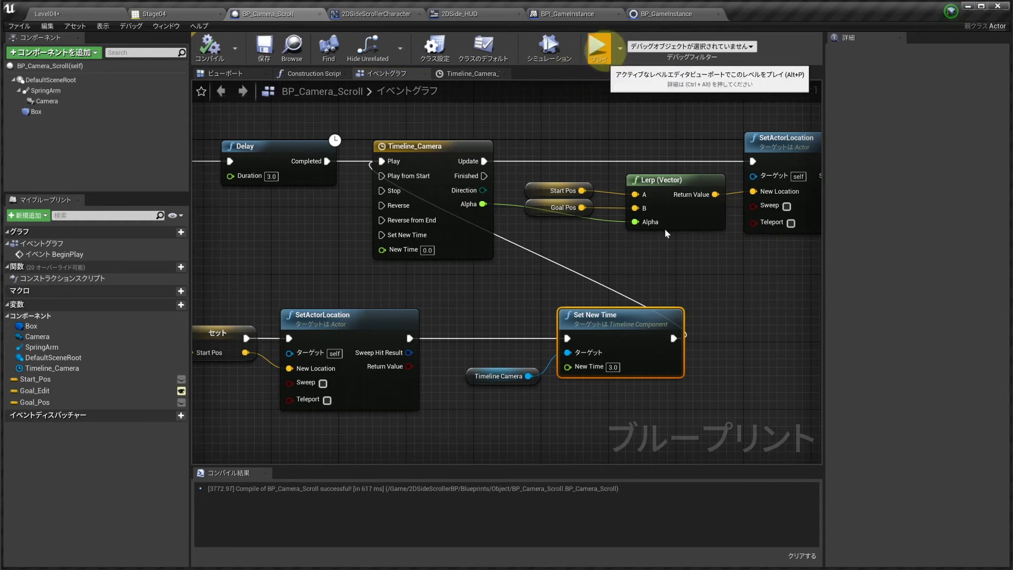
Step: Play-test the level by moving and jumping the character past the checkpoint, check the camera scroll after a restart, and end the preview
{"action": "left_click", "coordinate": [601, 48]}
{"action": "key", "text": "d"}
{"action": "key", "text": "d"}
{"action": "key", "text": "d"}
{"action": "key", "text": "d"}
{"action": "key", "text": "space"}
{"action": "key", "text": "space"}
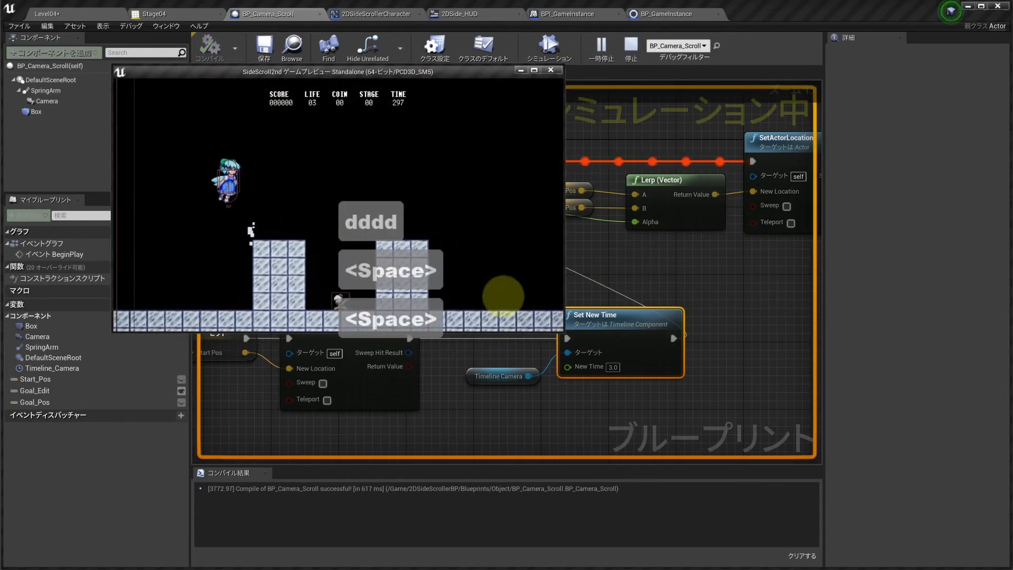
{"action": "key", "text": "a"}
{"action": "key", "text": "d"}
{"action": "key", "text": "a"}
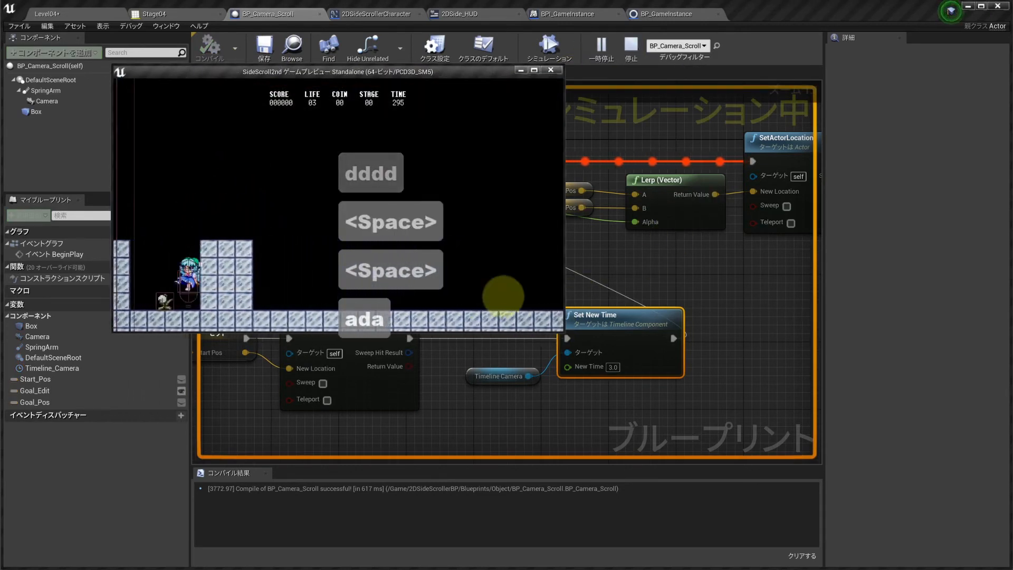
{"action": "key", "text": "a"}
{"action": "key", "text": "a"}
{"action": "key", "text": "a"}
{"action": "key", "text": "a"}
{"action": "key", "text": "a"}
{"action": "key", "text": "a"}
{"action": "key", "text": "a"}
{"action": "key", "text": "a"}
{"action": "key", "text": "d"}
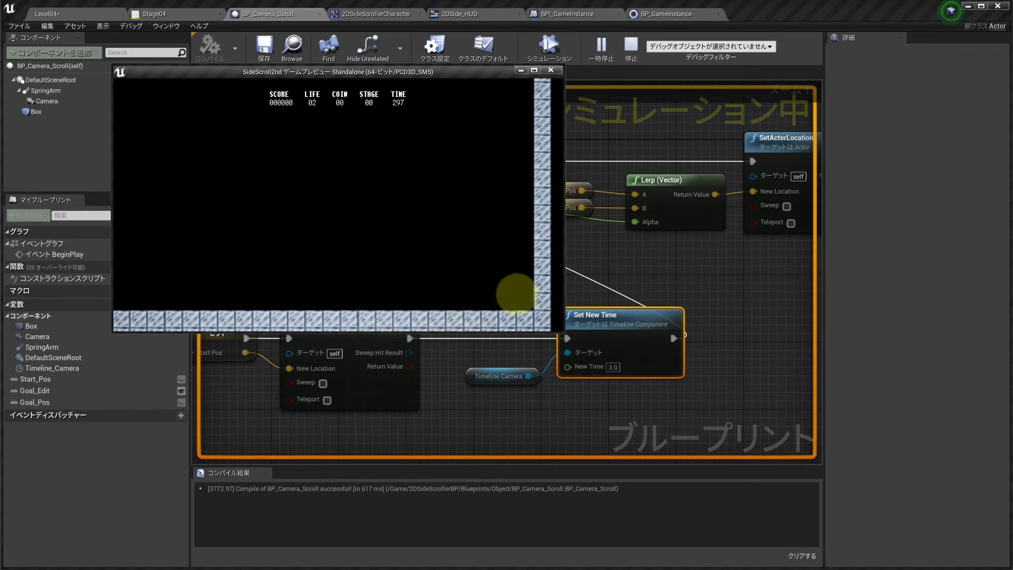
{"action": "key", "text": "Escape"}
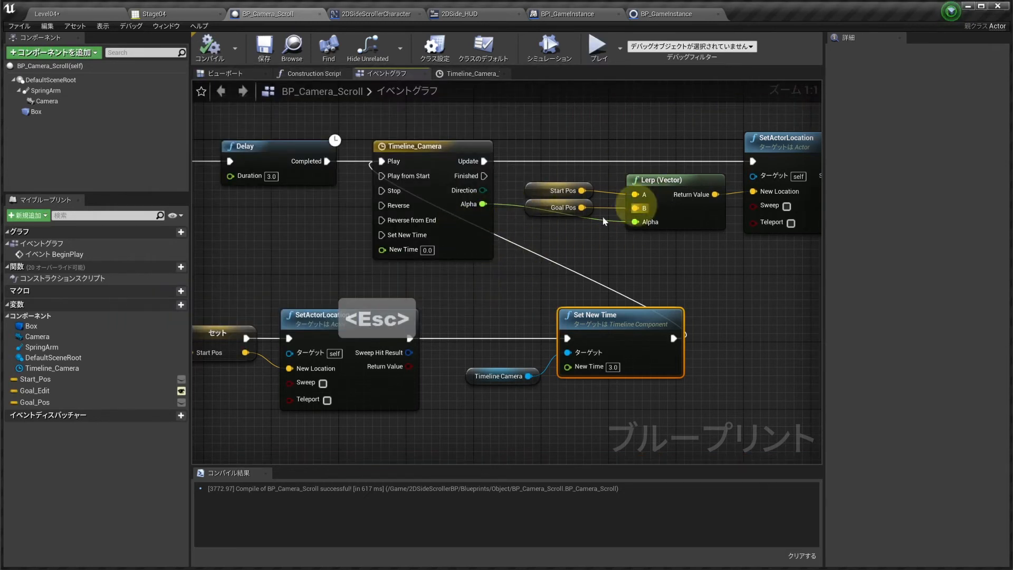
Step: Delete the Set New Time node and its Timeline Camera reference from the event graph
{"action": "right_click_drag", "start_coordinate": [604, 220], "coordinate": [678, 198]}
{"action": "scroll", "coordinate": [681, 192], "scroll_direction": "down", "scroll_amount": 2}
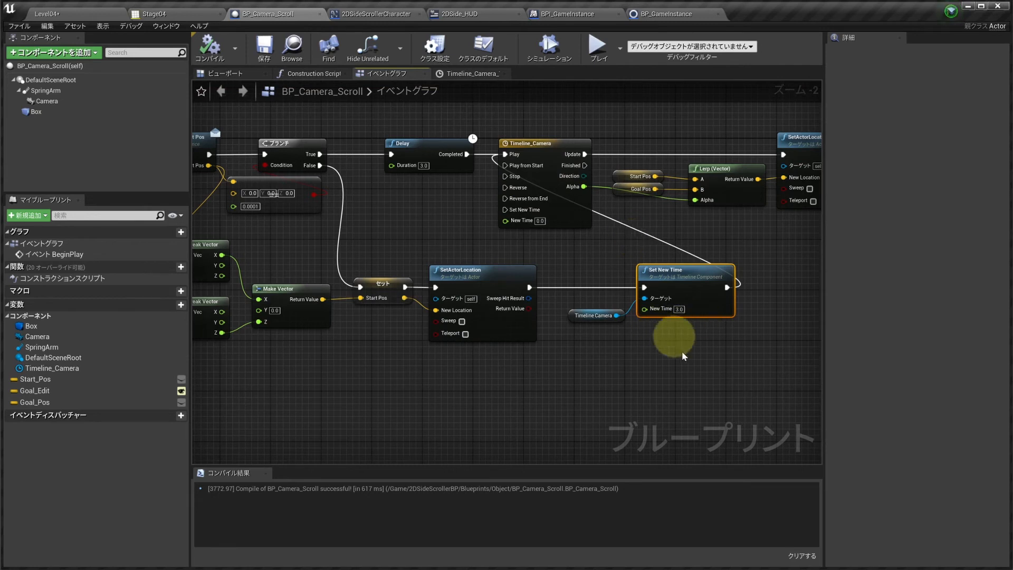
{"action": "left_click_drag", "start_coordinate": [682, 351], "coordinate": [591, 255]}
{"action": "key", "text": "Delete"}
Step: Connect the execution output of the SetActorLocation node on the False path directly to Timeline_Camera's Play input
{"action": "right_click_drag", "start_coordinate": [644, 263], "coordinate": [596, 272]}
{"action": "left_click_drag", "start_coordinate": [760, 243], "coordinate": [422, 124]}
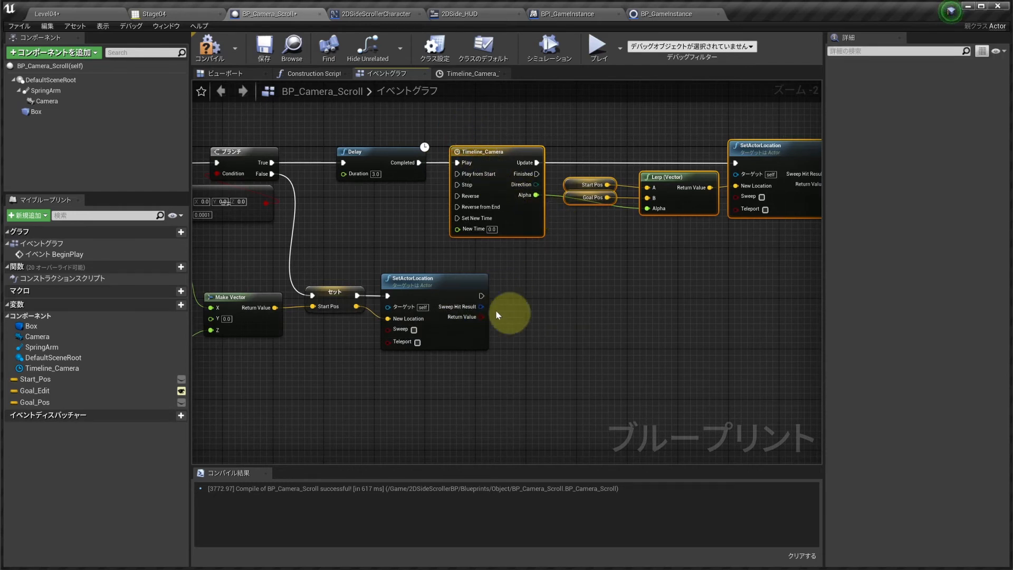
{"action": "left_click", "coordinate": [566, 307]}
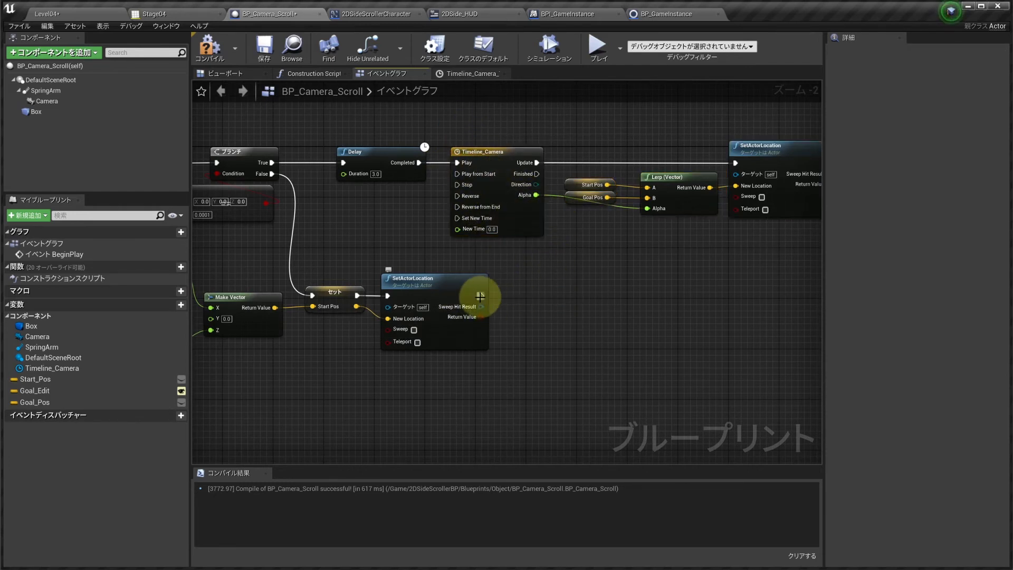
{"action": "left_click_drag", "start_coordinate": [480, 296], "coordinate": [457, 162]}
{"action": "scroll", "coordinate": [573, 157], "scroll_direction": "down", "scroll_amount": 2}
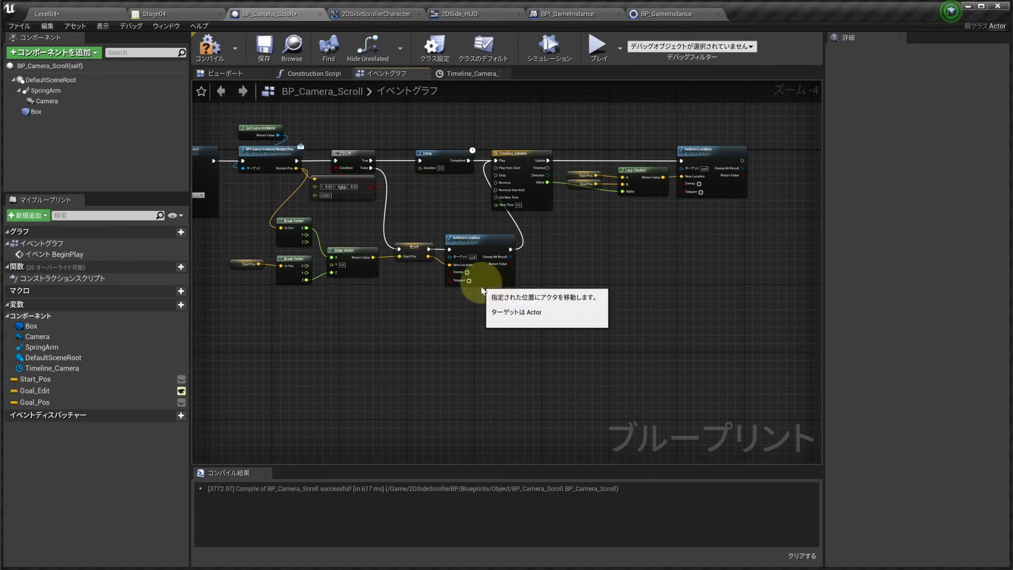
Step: Add an Event Tick node below the BeginPlay node chain in the event graph
{"action": "right_click_drag", "start_coordinate": [457, 302], "coordinate": [615, 304]}
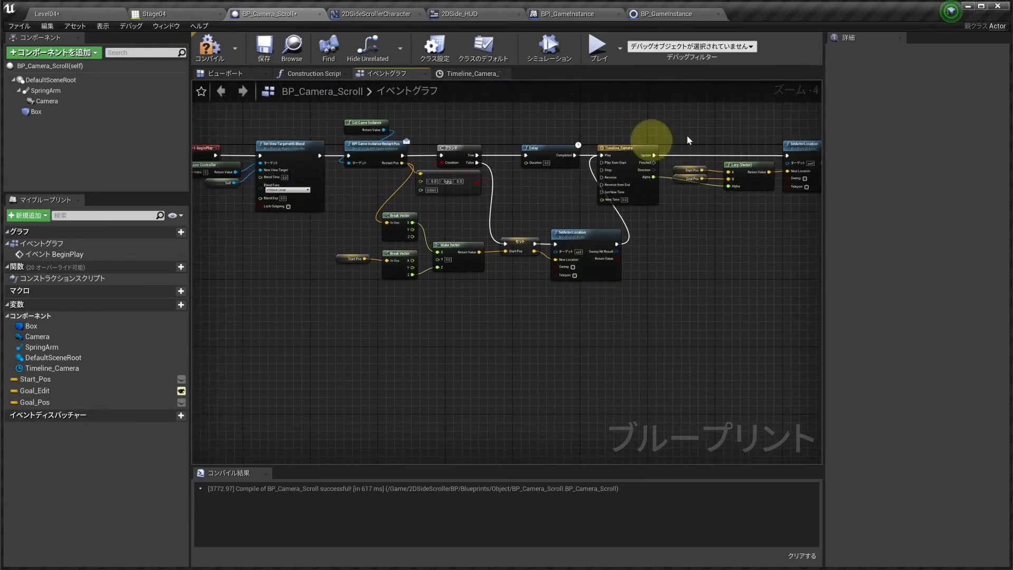
{"action": "right_click_drag", "start_coordinate": [342, 332], "coordinate": [422, 293]}
{"action": "right_click", "coordinate": [359, 346]}
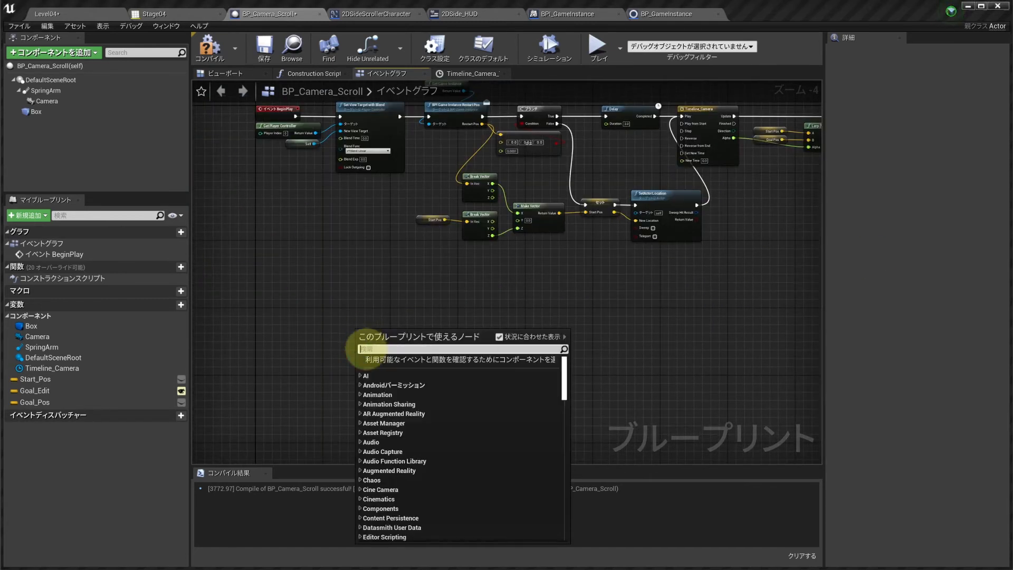
{"action": "type", "text": "ticka"}
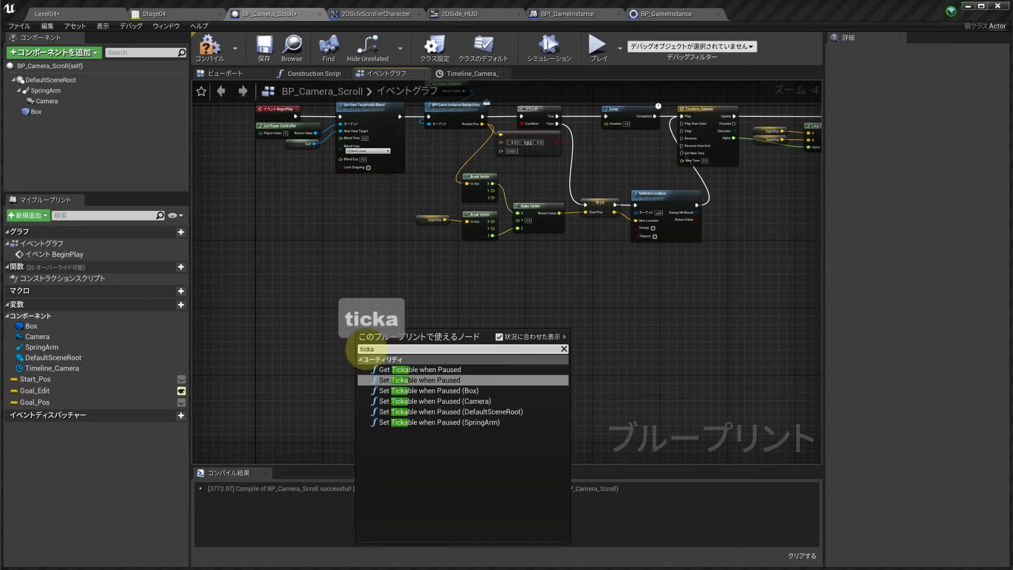
{"action": "key", "text": "BackSpace"}
{"action": "key", "text": "Return"}
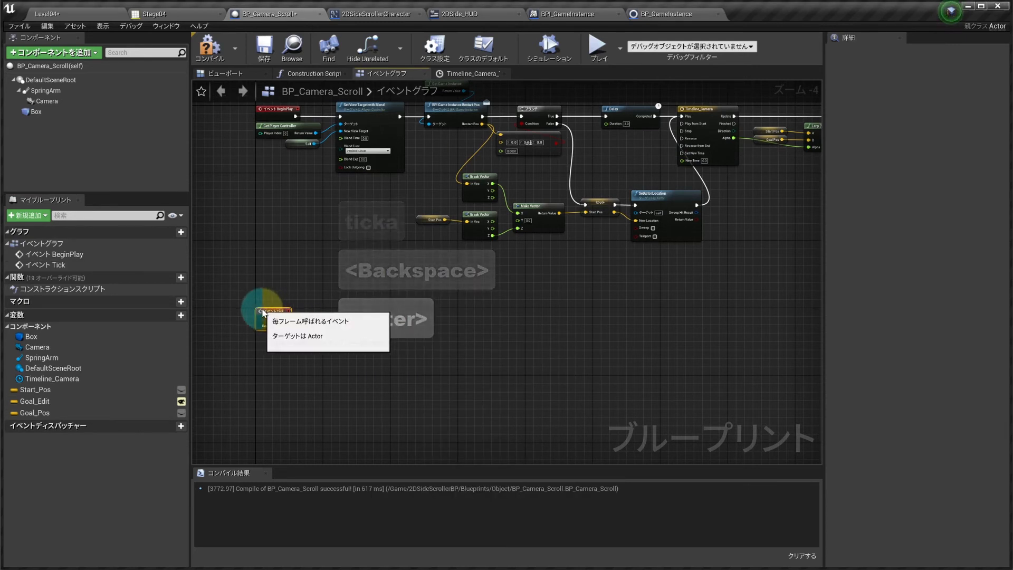
Step: Add an AddActorWorldOffset node driven by the execution output of Event Tick
{"action": "scroll", "coordinate": [308, 336], "scroll_direction": "up", "scroll_amount": 4}
{"action": "left_click_drag", "start_coordinate": [270, 303], "coordinate": [418, 273]}
{"action": "type", "text": "add"}
{"action": "scroll", "coordinate": [517, 400], "scroll_direction": "down", "scroll_amount": 5}
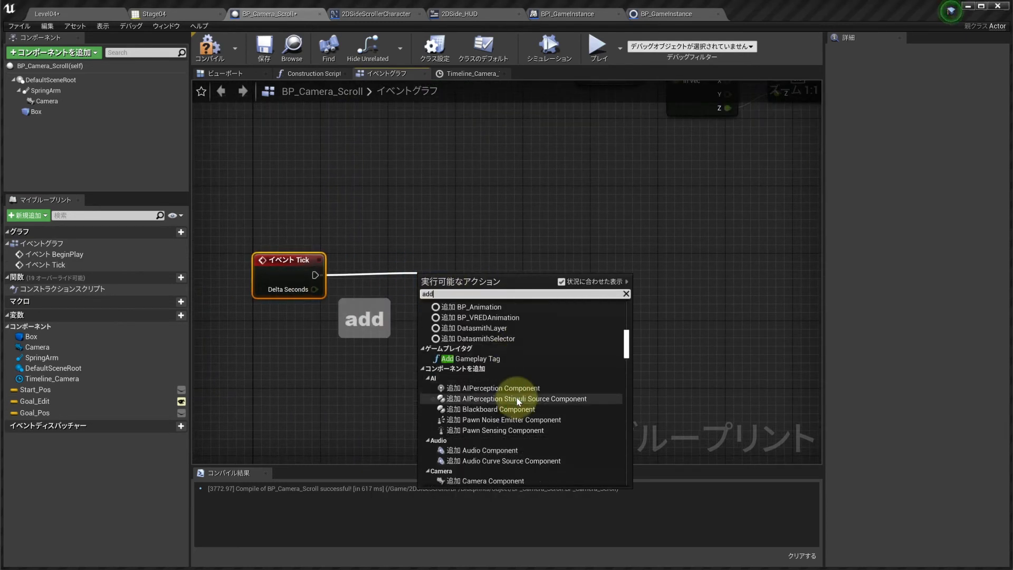
{"action": "scroll", "coordinate": [518, 396], "scroll_direction": "down", "scroll_amount": 5}
{"action": "left_click_drag", "start_coordinate": [626, 361], "coordinate": [626, 299]}
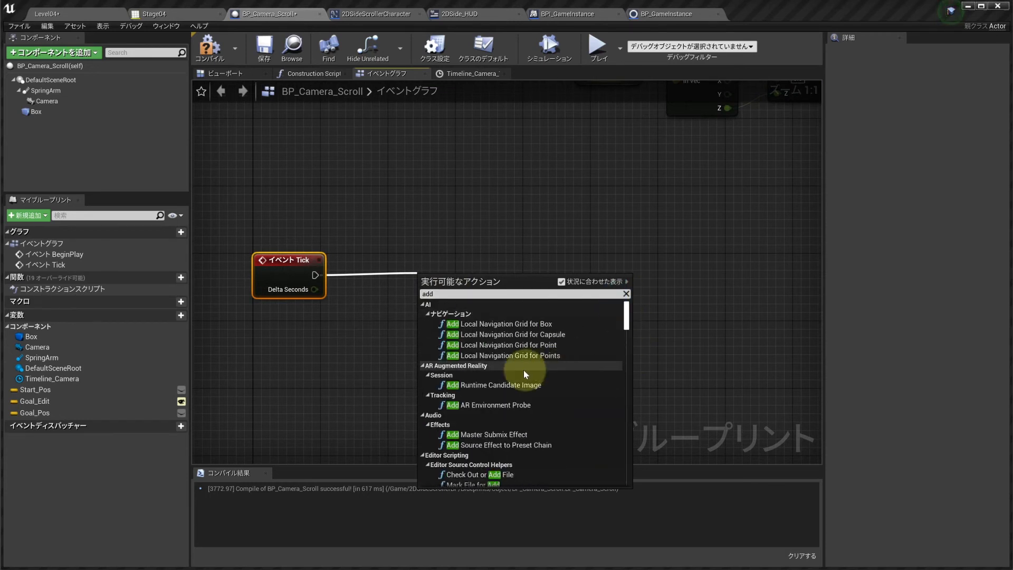
{"action": "key", "text": "space"}
{"action": "left_click", "coordinate": [496, 293]}
{"action": "type", "text": "add loca"}
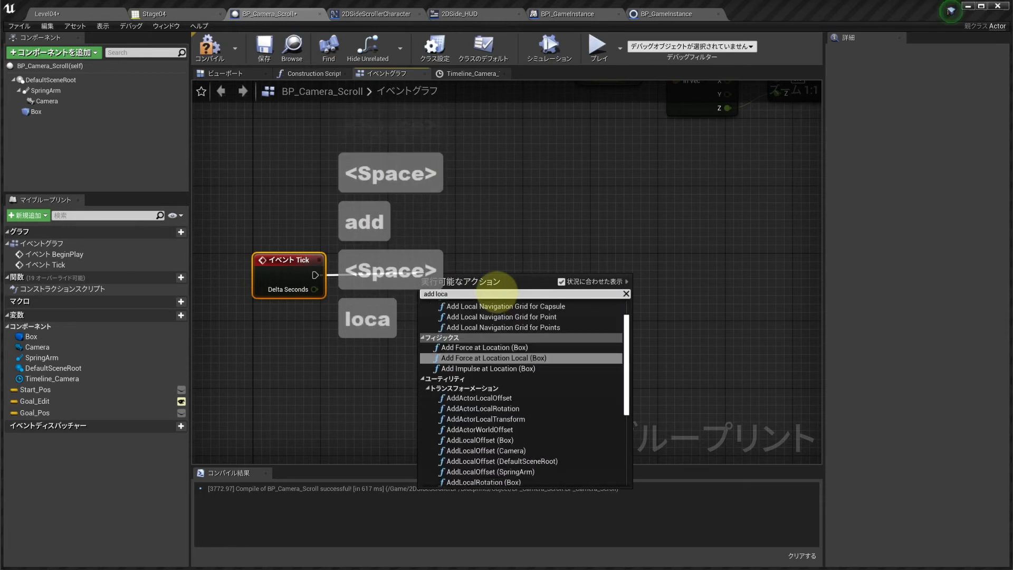
{"action": "scroll", "coordinate": [475, 311], "scroll_direction": "down", "scroll_amount": 3}
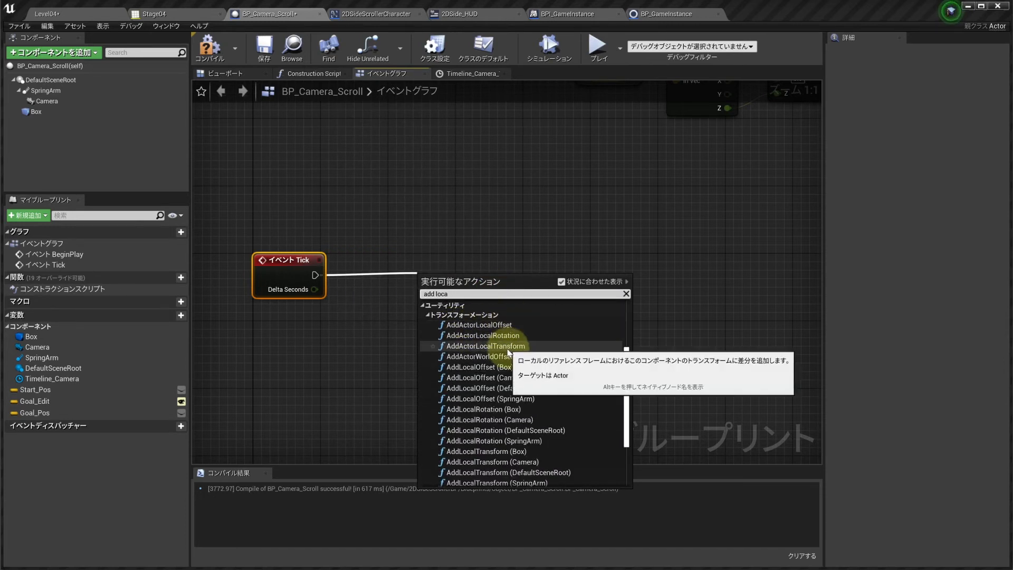
{"action": "scroll", "coordinate": [507, 353], "scroll_direction": "down", "scroll_amount": 2}
{"action": "scroll", "coordinate": [506, 354], "scroll_direction": "up", "scroll_amount": 2}
{"action": "scroll", "coordinate": [504, 356], "scroll_direction": "down", "scroll_amount": 3}
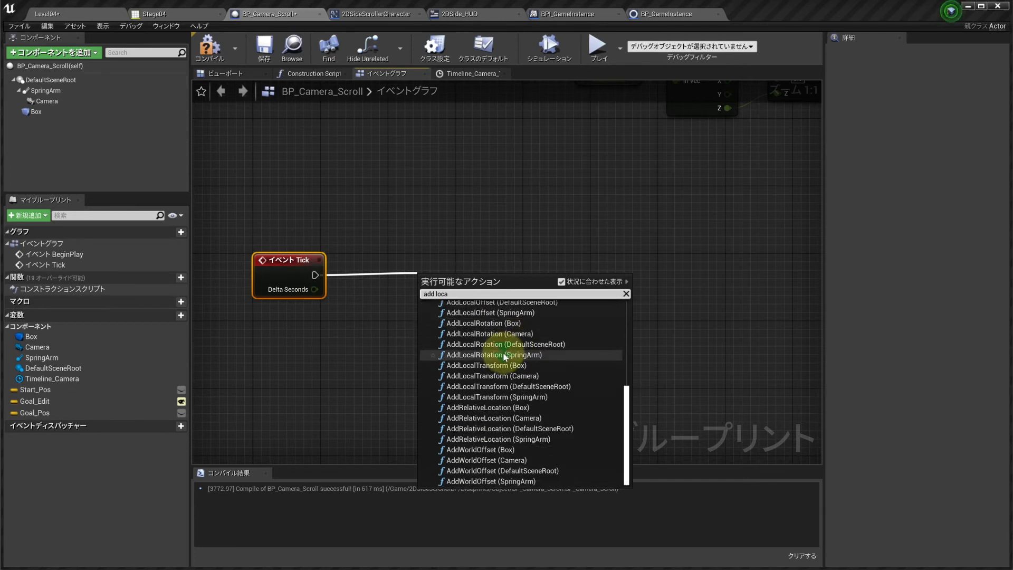
{"action": "scroll", "coordinate": [502, 353], "scroll_direction": "up", "scroll_amount": 7}
{"action": "scroll", "coordinate": [503, 352], "scroll_direction": "down", "scroll_amount": 5}
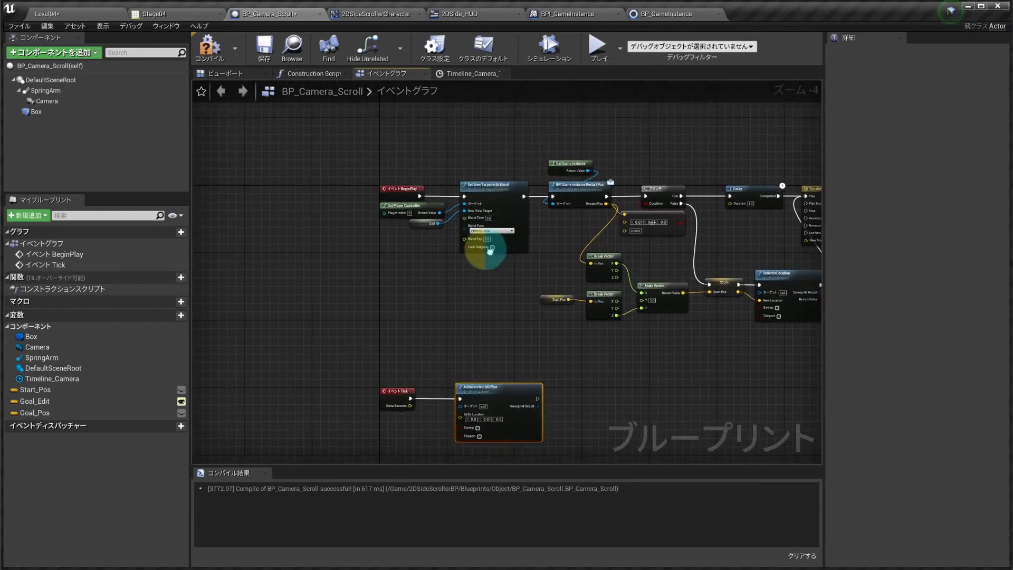
Step: Set the AddActorWorldOffset node's Delta Location X to 1.0
{"action": "scroll", "coordinate": [486, 249], "scroll_direction": "up", "scroll_amount": 2}
{"action": "right_click_drag", "start_coordinate": [524, 233], "coordinate": [427, 214]}
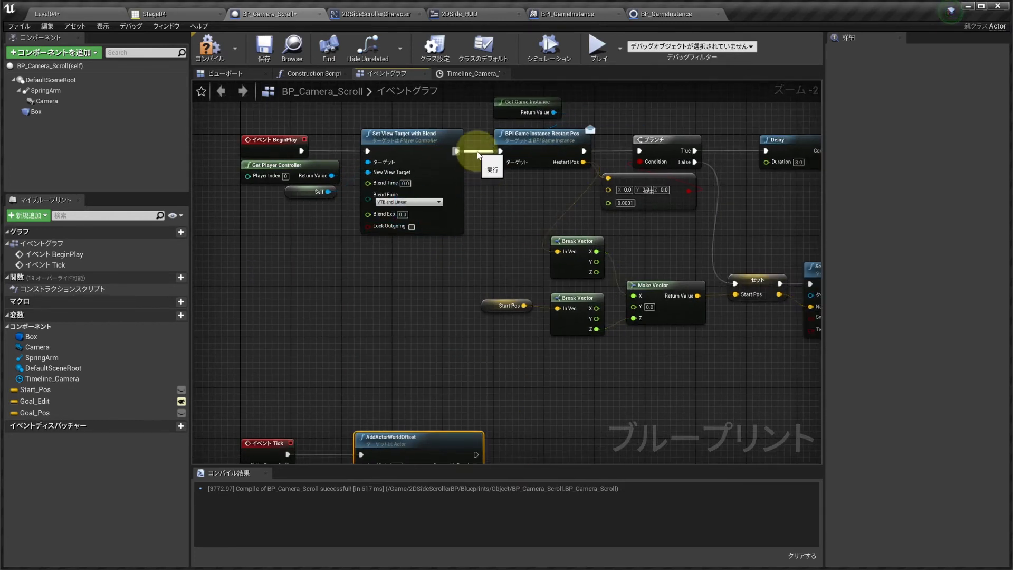
{"action": "right_click_drag", "start_coordinate": [473, 157], "coordinate": [457, 245]}
{"action": "scroll", "coordinate": [446, 247], "scroll_direction": "up", "scroll_amount": 2}
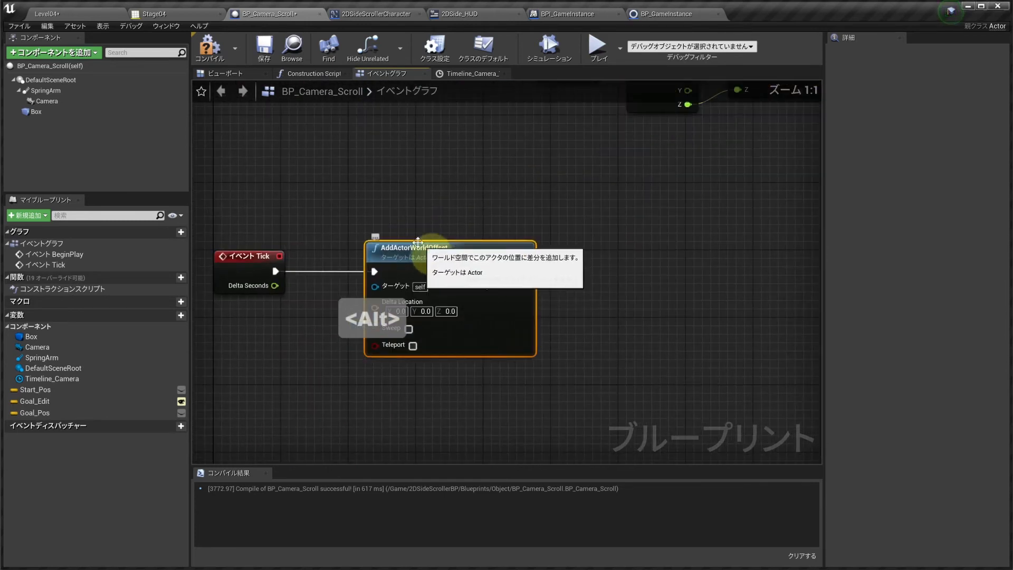
{"action": "left_click", "coordinate": [397, 312]}
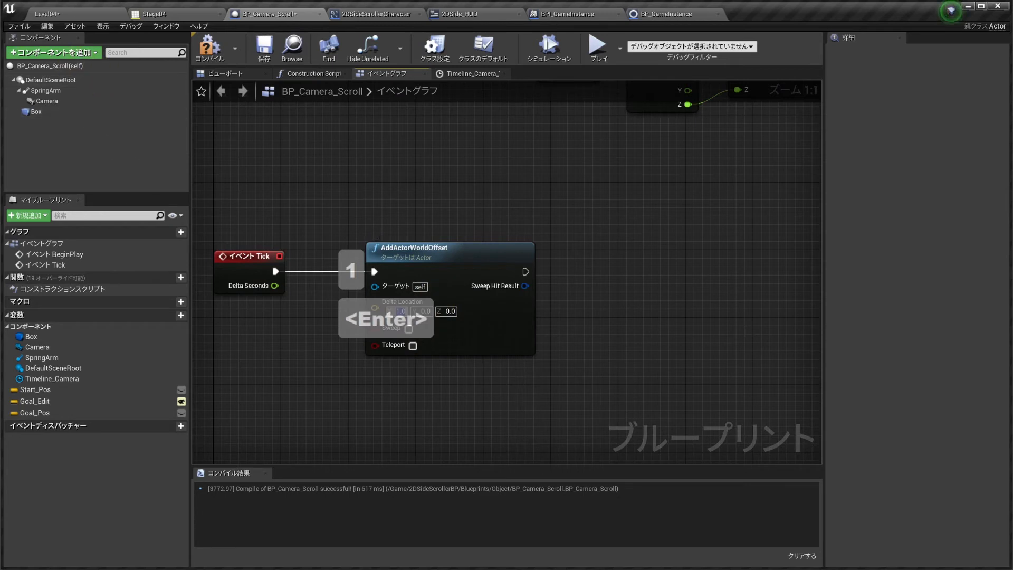
Step: Play-test the level by running and jumping over the blocks to check the tick-driven camera movement, and end the preview
{"action": "left_click", "coordinate": [597, 46]}
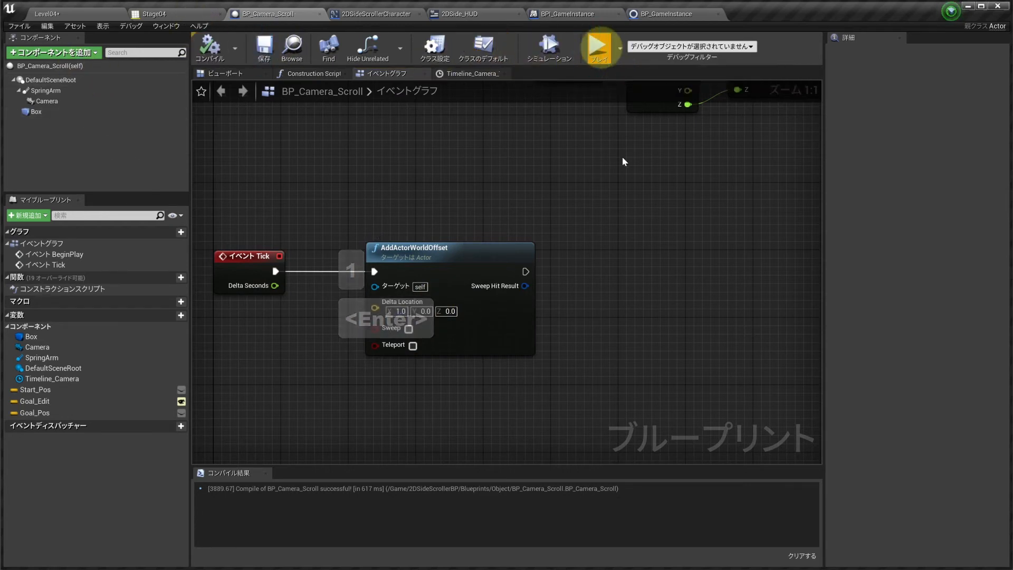
{"action": "key", "text": "d"}
{"action": "key", "text": "space"}
{"action": "key", "text": "a"}
{"action": "key", "text": "a"}
{"action": "key", "text": "d"}
{"action": "key", "text": "d"}
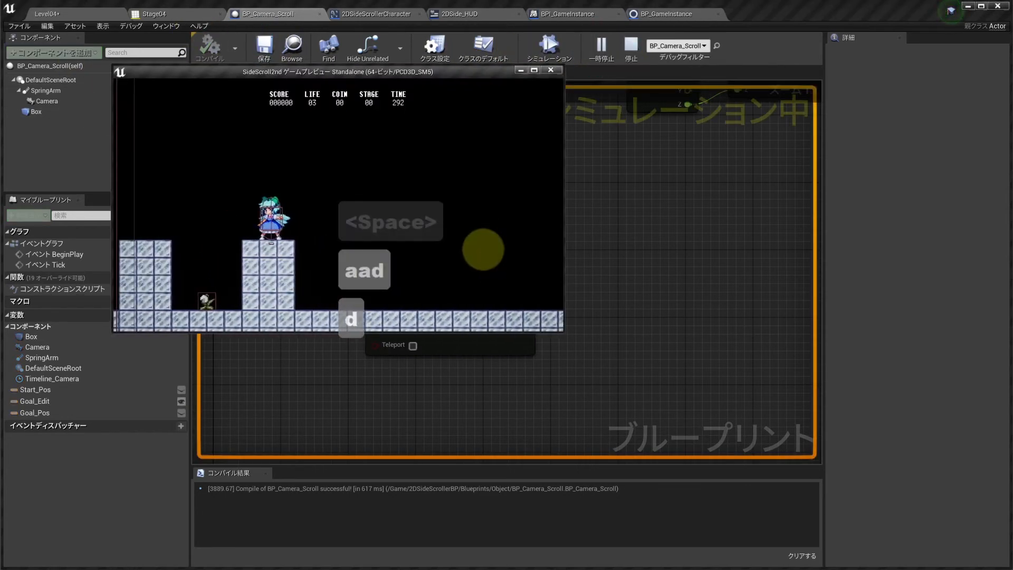
{"action": "key", "text": "a"}
{"action": "key", "text": "d"}
{"action": "key", "text": "d"}
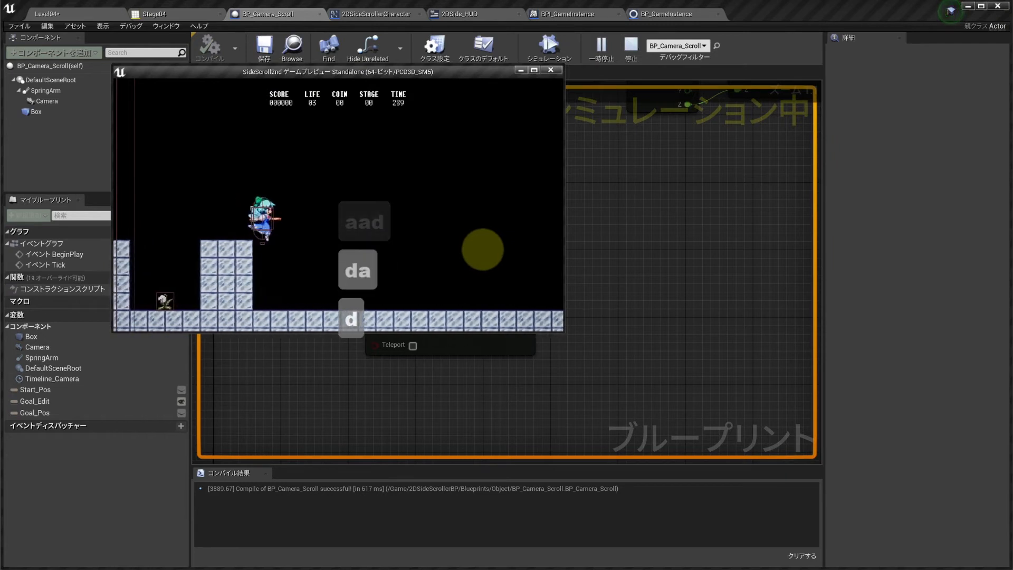
{"action": "key", "text": "d"}
{"action": "key", "text": "Escape"}
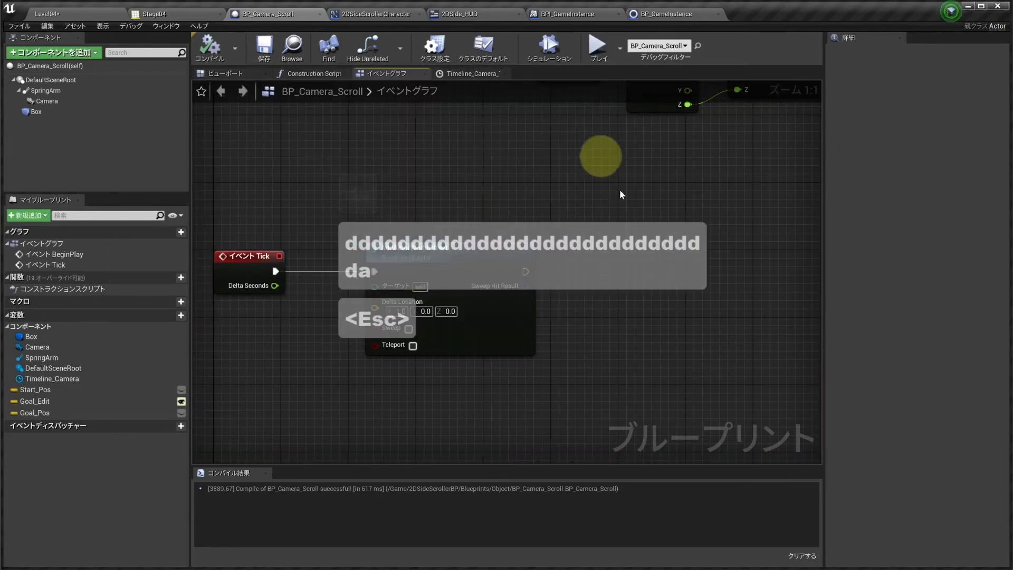
Step: Turn off Start with Tick Enabled in the camera scroll blueprint's class defaults
{"action": "left_click", "coordinate": [46, 11]}
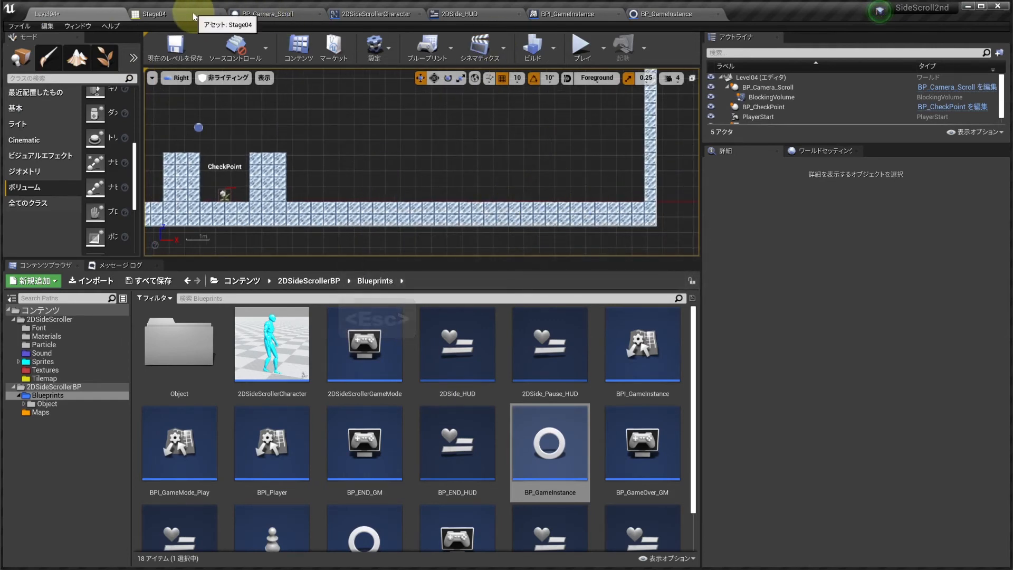
{"action": "left_click", "coordinate": [267, 14]}
{"action": "scroll", "coordinate": [695, 218], "scroll_direction": "up", "scroll_amount": 3}
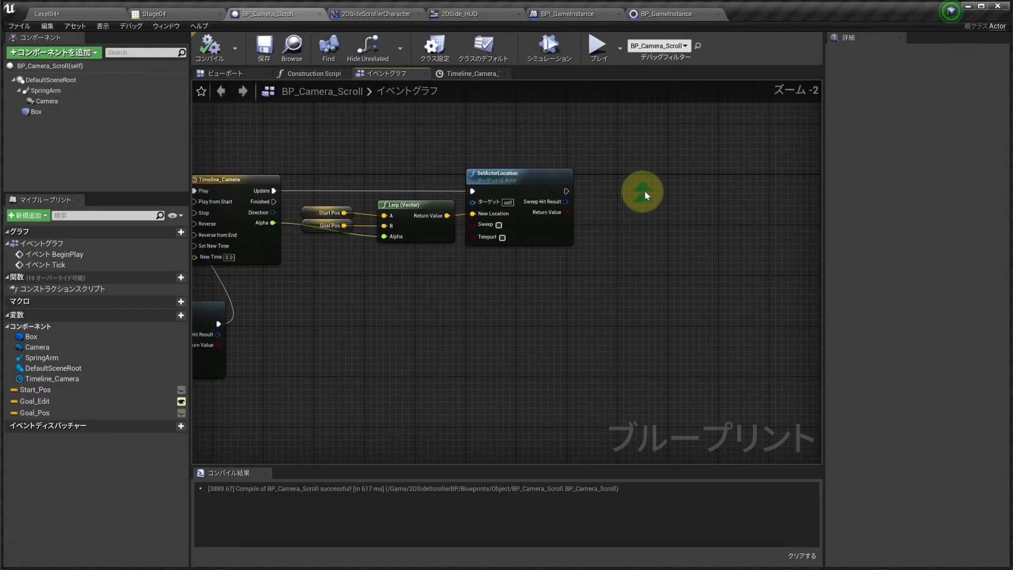
{"action": "scroll", "coordinate": [508, 201], "scroll_direction": "down", "scroll_amount": 2}
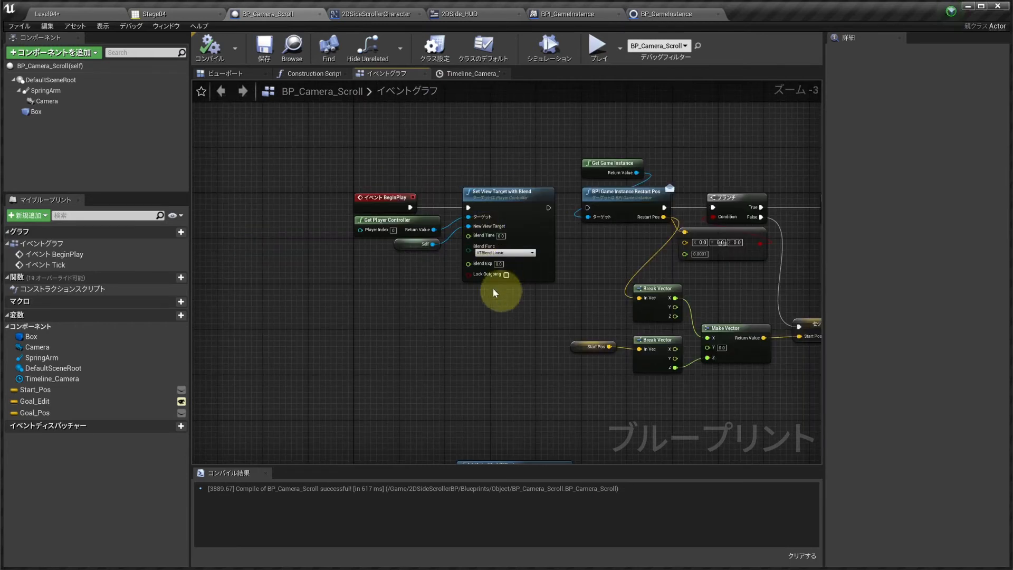
{"action": "right_click_drag", "start_coordinate": [475, 260], "coordinate": [448, 260]}
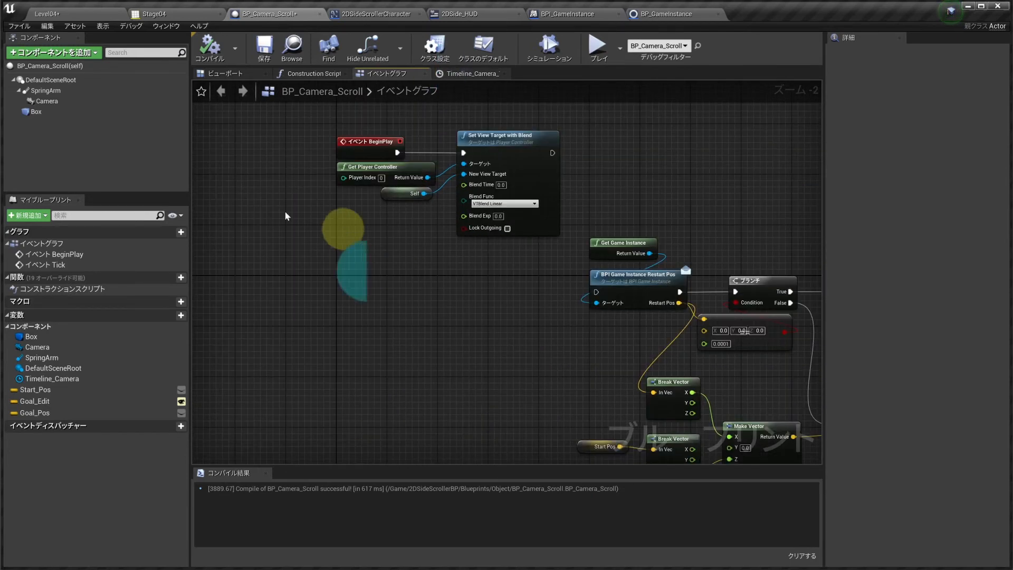
{"action": "left_click", "coordinate": [45, 66]}
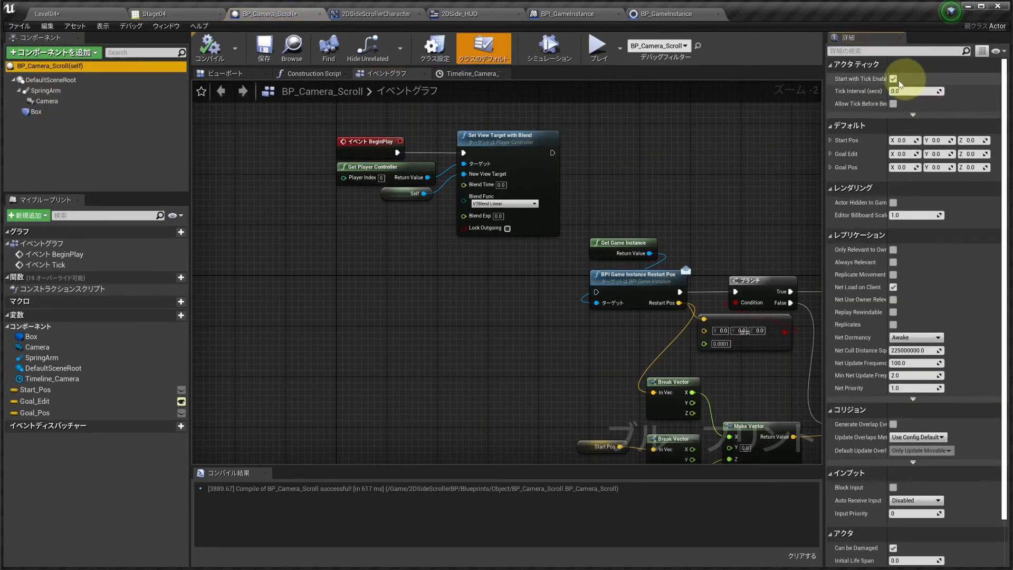
{"action": "left_click", "coordinate": [893, 79]}
Step: Add a Delay node with a 3.0-second duration after Set View Target with Blend
{"action": "scroll", "coordinate": [507, 159], "scroll_direction": "up", "scroll_amount": 2}
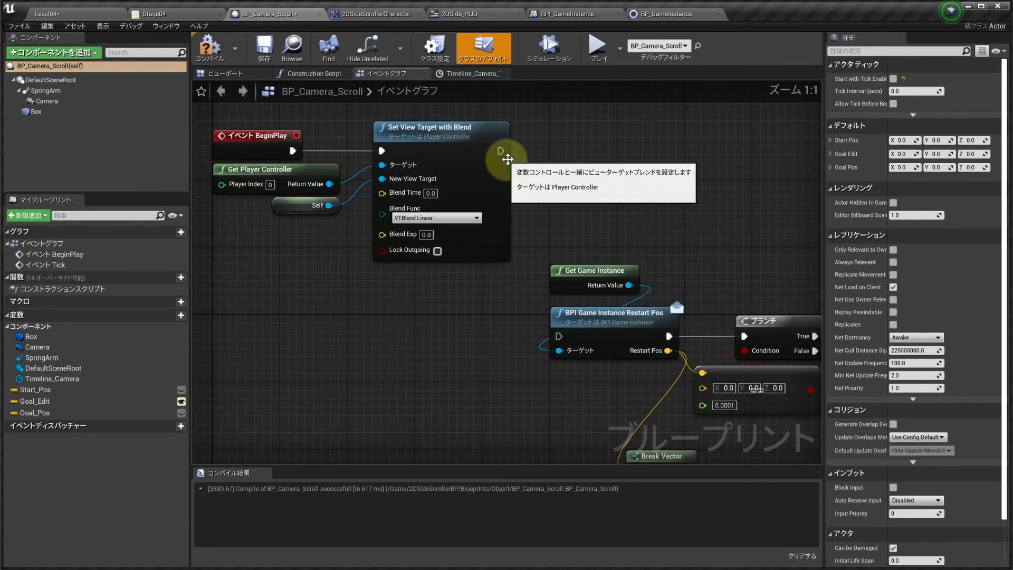
{"action": "key", "text": "d"}
{"action": "left_click_drag", "start_coordinate": [501, 151], "coordinate": [600, 207]}
{"action": "left_click", "coordinate": [574, 166]}
{"action": "type", "text": "3"}
{"action": "key", "text": "Return"}
Step: Add a Set Actor Tick Enabled node after the Delay's Completed output and check its Enabled option
{"action": "type", "text": "tick en"}
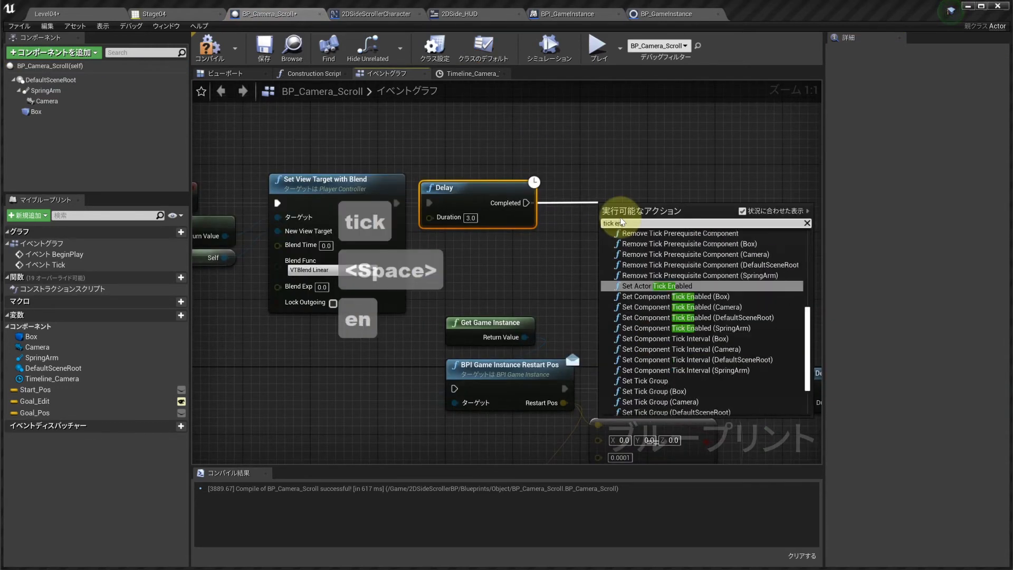
{"action": "type", "text": "able"}
{"action": "key", "text": "Return"}
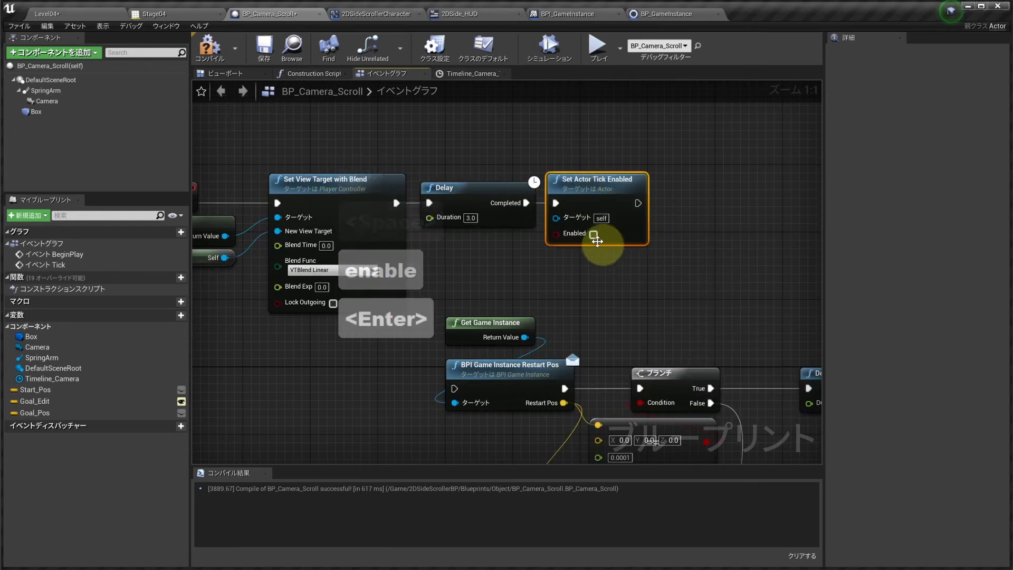
{"action": "left_click", "coordinate": [594, 234]}
Step: Copy the Delay node to follow Set Actor Tick Enabled and set the copy's Duration to 10.0
{"action": "right_click_drag", "start_coordinate": [603, 252], "coordinate": [464, 253]}
{"action": "left_click", "coordinate": [317, 188]}
{"action": "key", "text": "ctrl+c"}
{"action": "key", "text": "ctrl+v"}
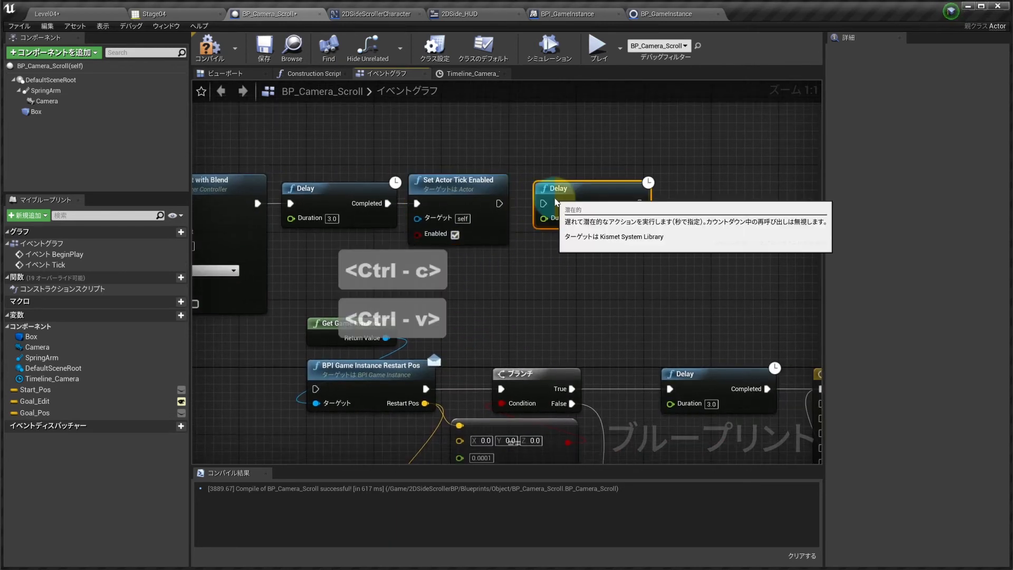
{"action": "left_click", "coordinate": [584, 218]}
{"action": "type", "text": "5"}
{"action": "key", "text": "Return"}
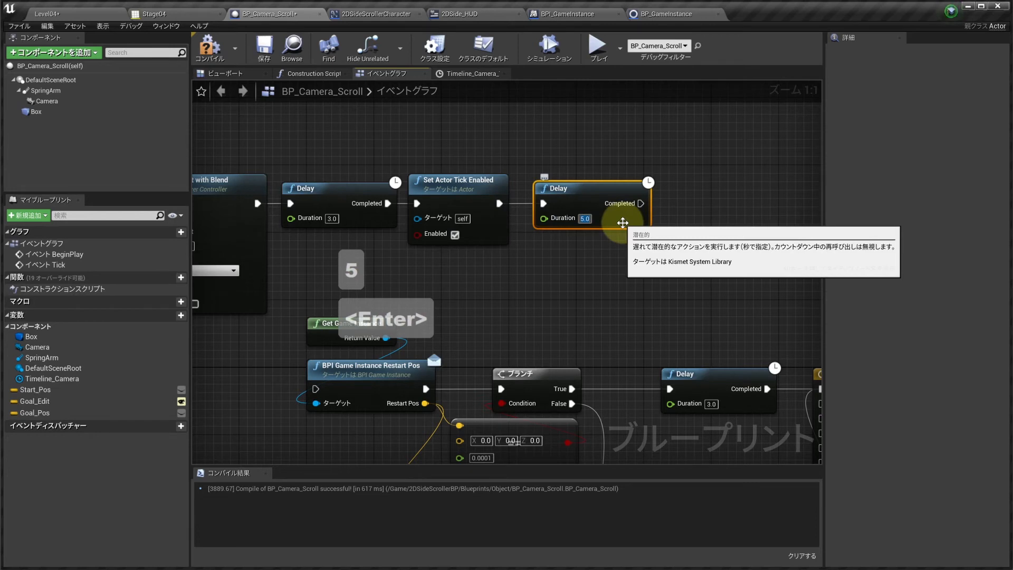
{"action": "type", "text": "10"}
{"action": "key", "text": "Return"}
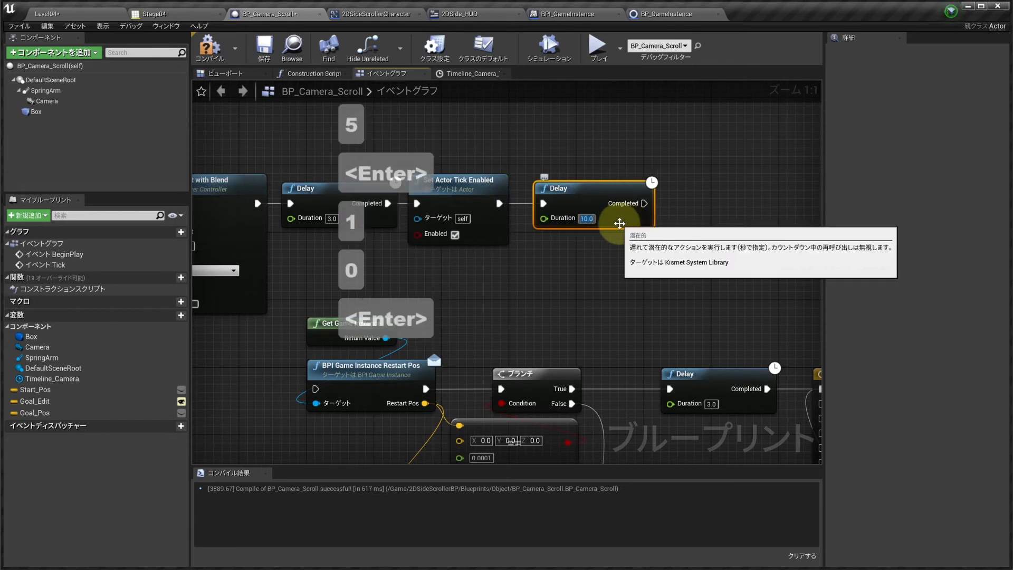
Step: Copy Set Actor Tick Enabled to follow the 10-second Delay with Enabled unchecked, and compile and save the blueprint
{"action": "right_click_drag", "start_coordinate": [495, 268], "coordinate": [479, 275]}
{"action": "left_click", "coordinate": [443, 188]}
{"action": "key", "text": "ctrl+c"}
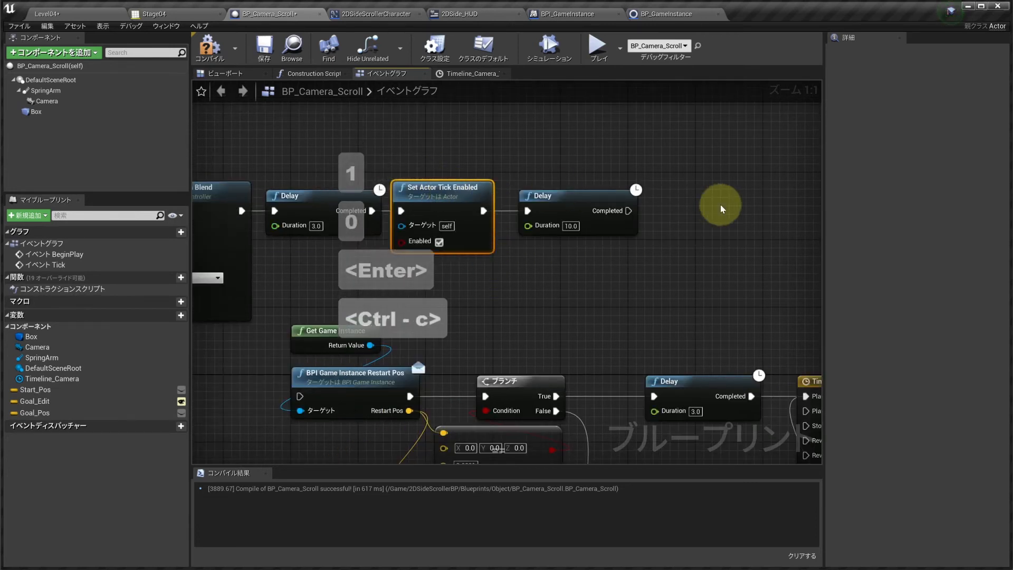
{"action": "key", "text": "ctrl+v"}
{"action": "scroll", "coordinate": [767, 220], "scroll_direction": "down", "scroll_amount": 5}
{"action": "scroll", "coordinate": [625, 173], "scroll_direction": "up", "scroll_amount": 3}
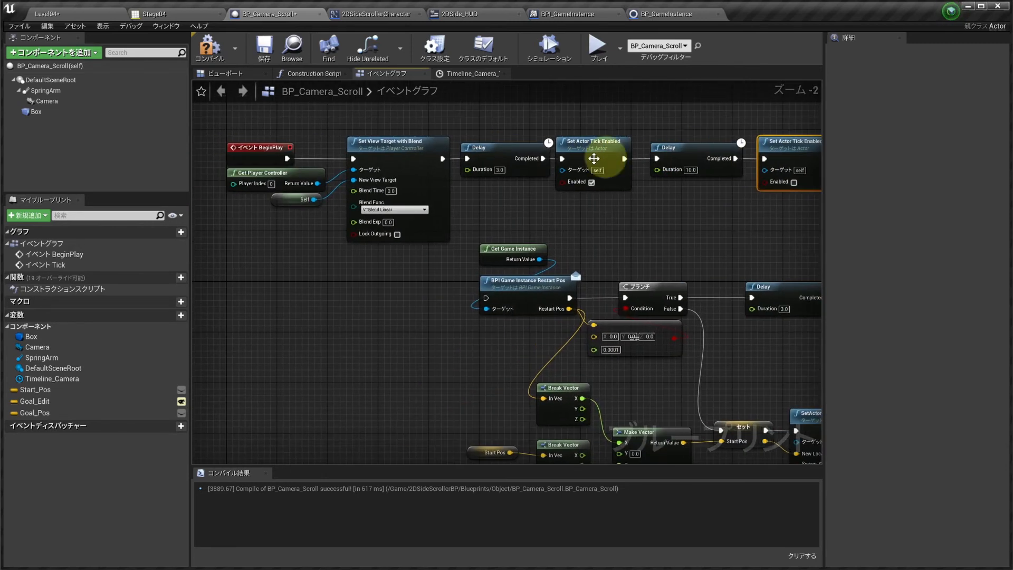
{"action": "left_click", "coordinate": [263, 53]}
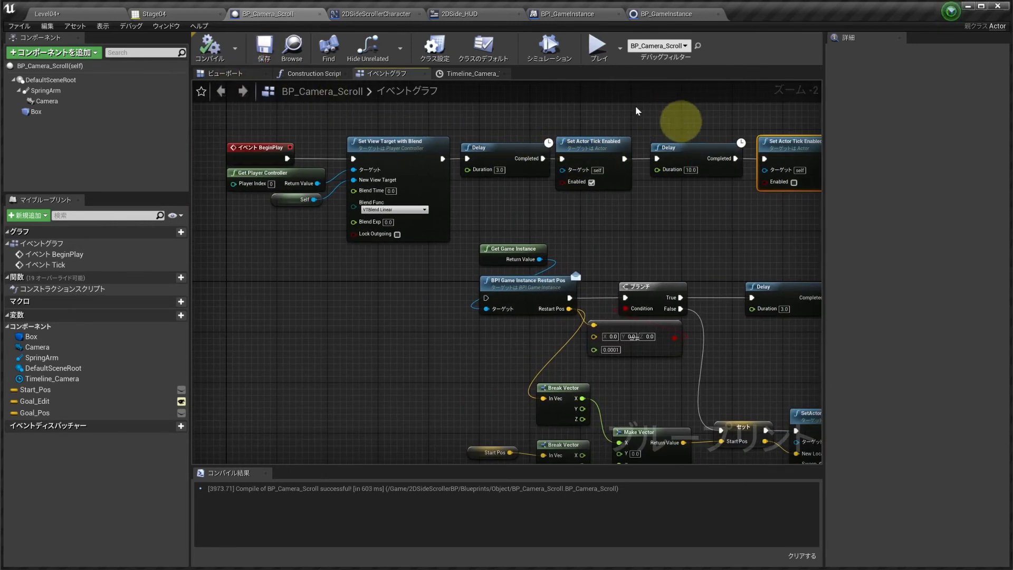
Step: Play-test the level by running and jumping over the blocks to check the delayed start of camera scrolling, and end the preview
{"action": "left_click", "coordinate": [598, 50]}
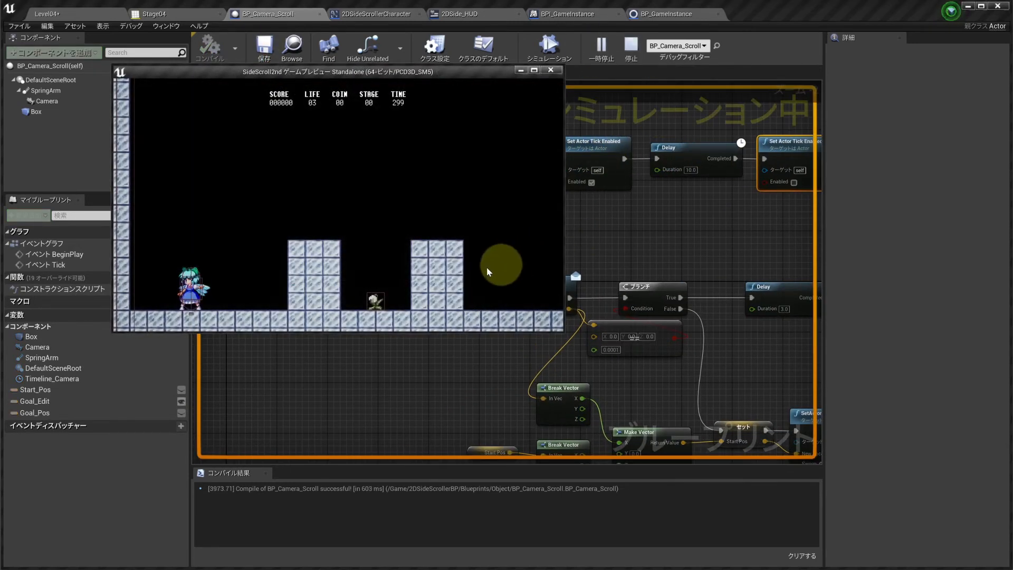
{"action": "key", "text": "d"}
{"action": "key", "text": "d"}
{"action": "key", "text": "space"}
{"action": "key", "text": "space"}
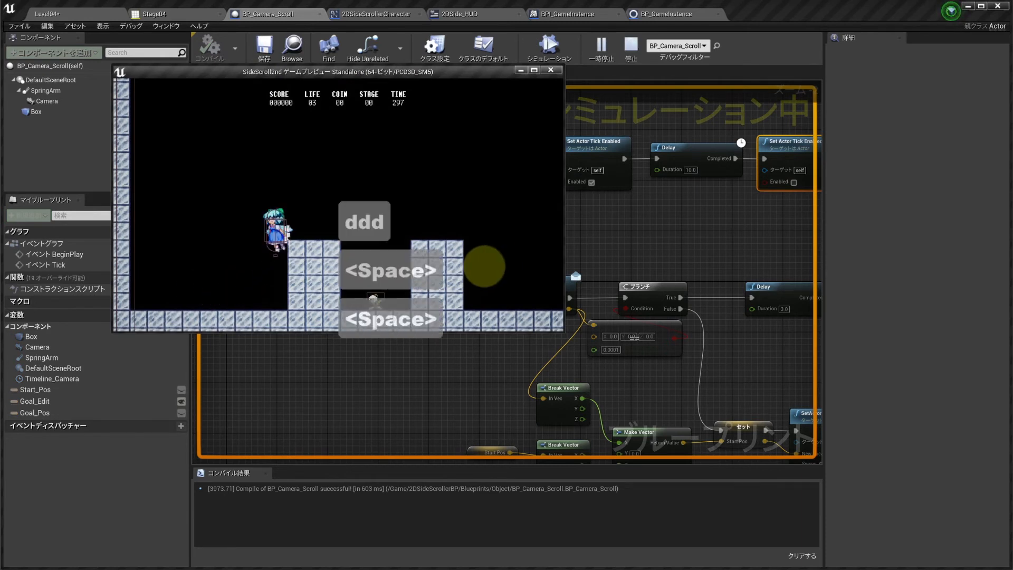
{"action": "key", "text": "a"}
{"action": "key", "text": "d"}
{"action": "key", "text": "d"}
{"action": "key", "text": "d"}
{"action": "key", "text": "d"}
{"action": "key", "text": "d"}
{"action": "key", "text": "d"}
{"action": "key", "text": "d"}
{"action": "key", "text": "space"}
{"action": "key", "text": "d"}
{"action": "key", "text": "d"}
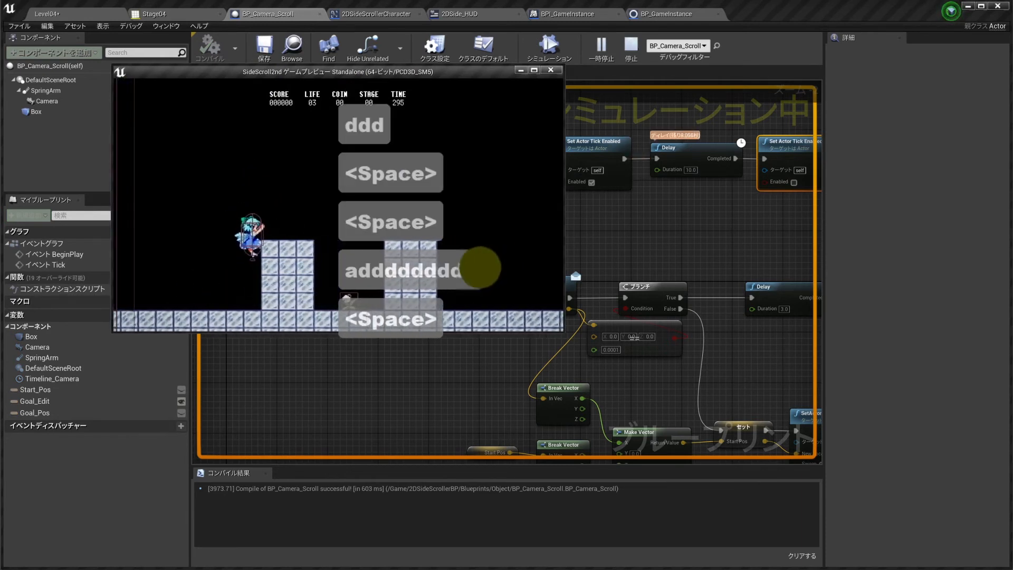
{"action": "key", "text": "space"}
{"action": "key", "text": "a"}
{"action": "key", "text": "d"}
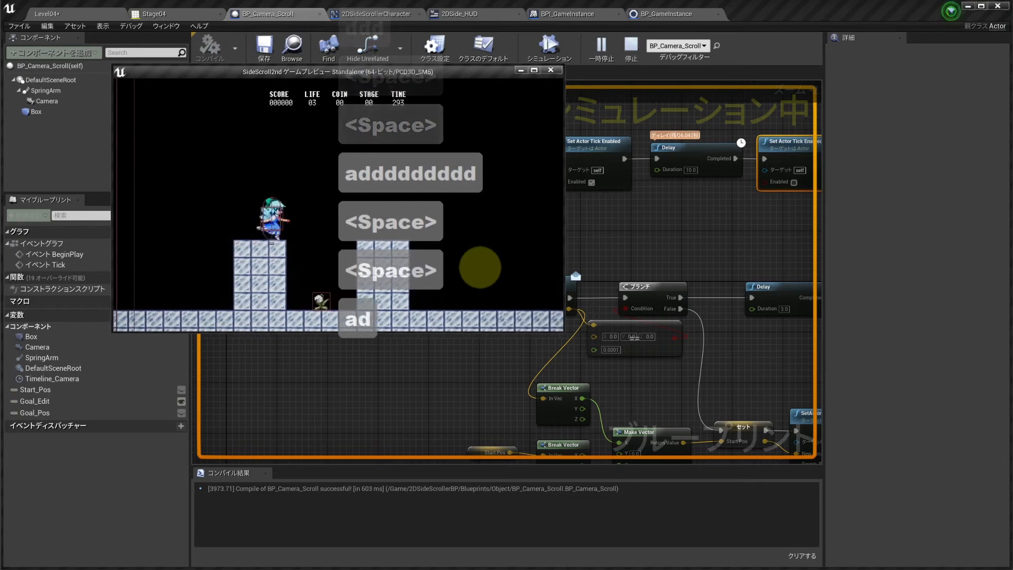
{"action": "key", "text": "space"}
{"action": "key", "text": "a"}
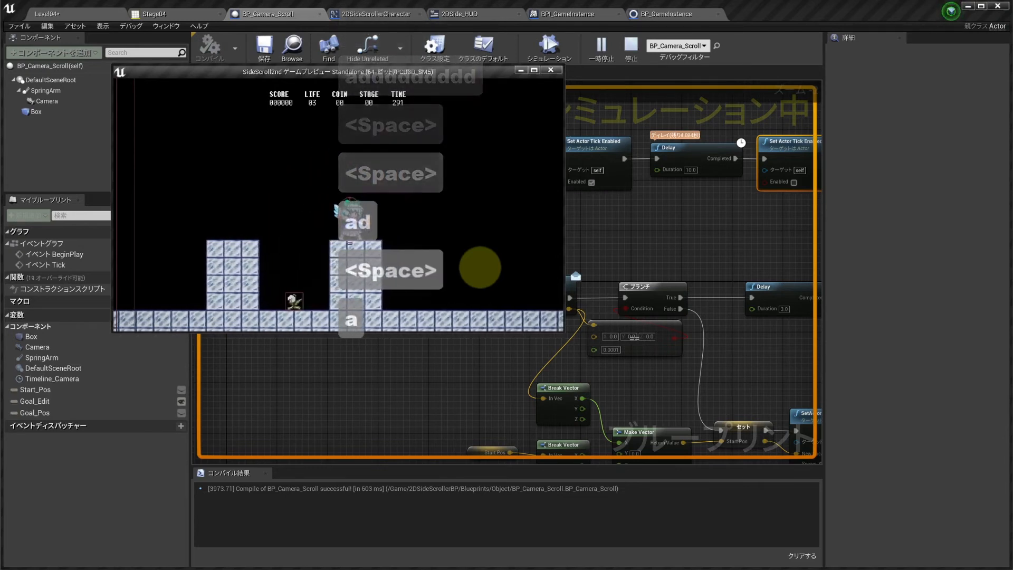
{"action": "key", "text": "Escape"}
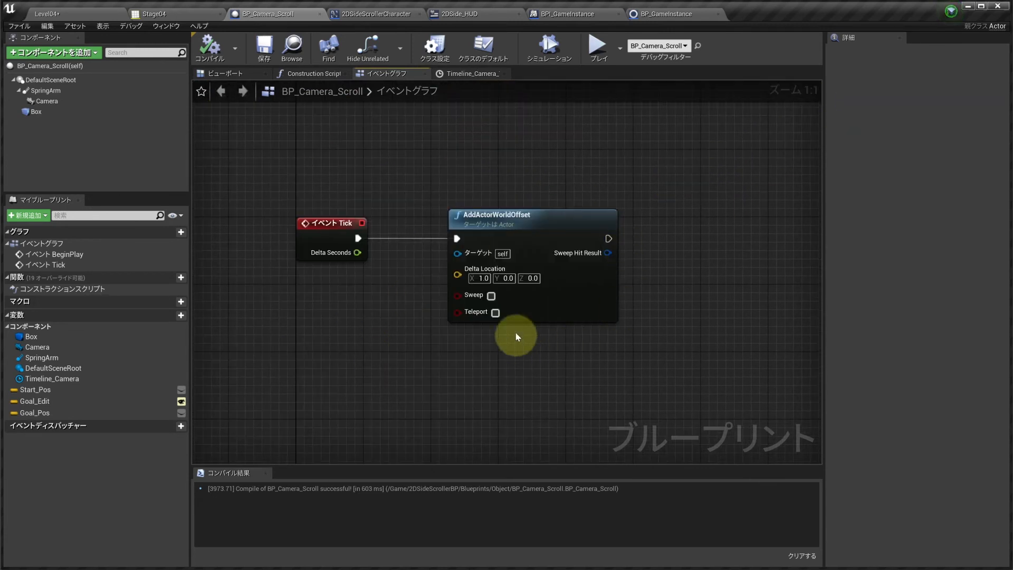
Step: Compare the Event Tick offset nodes with the delayed tick chain and the checkpoint timeline chain in the event graph
{"action": "right_click_drag", "start_coordinate": [622, 274], "coordinate": [541, 330]}
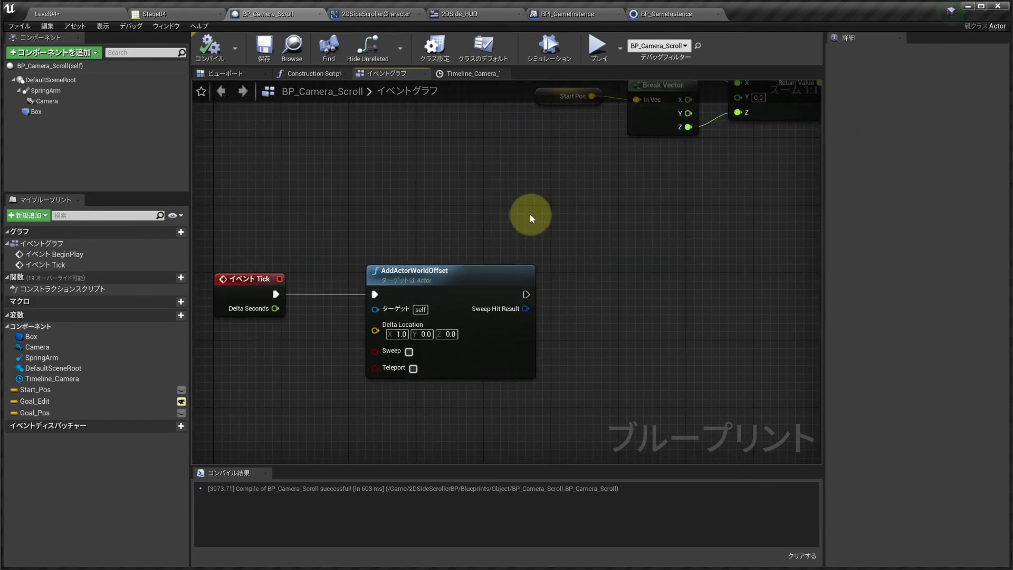
{"action": "right_click_drag", "start_coordinate": [530, 214], "coordinate": [478, 291]}
{"action": "scroll", "coordinate": [577, 291], "scroll_direction": "down", "scroll_amount": 3}
{"action": "mouse_move", "coordinate": [588, 272]}
{"action": "right_mouse_down"}
{"action": "mouse_move", "coordinate": [419, 267]}
{"action": "mouse_move", "coordinate": [594, 260]}
{"action": "right_mouse_up"}
{"action": "scroll", "coordinate": [595, 260], "scroll_direction": "up", "scroll_amount": 2}
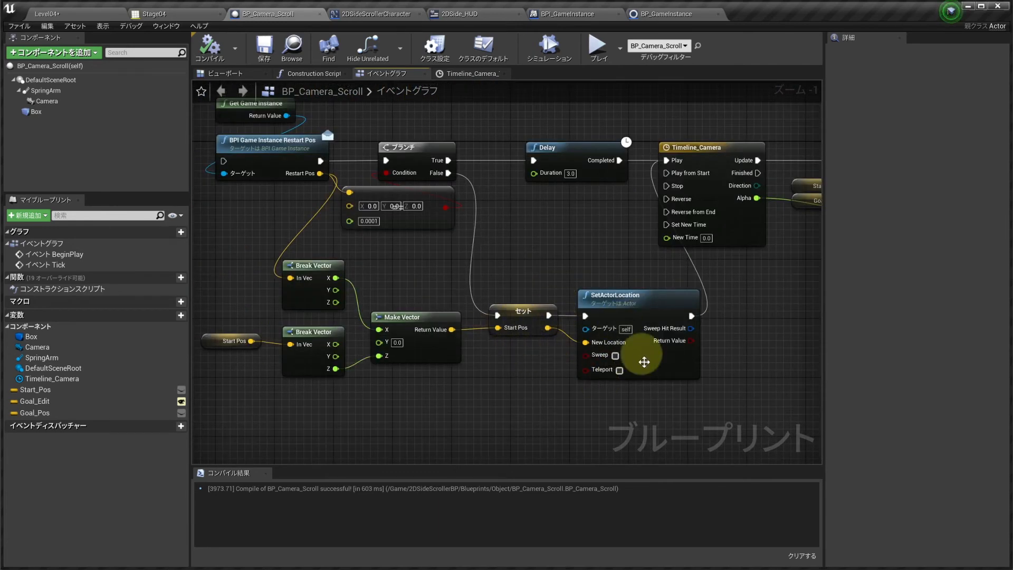
{"action": "scroll", "coordinate": [515, 311], "scroll_direction": "down", "scroll_amount": 3}
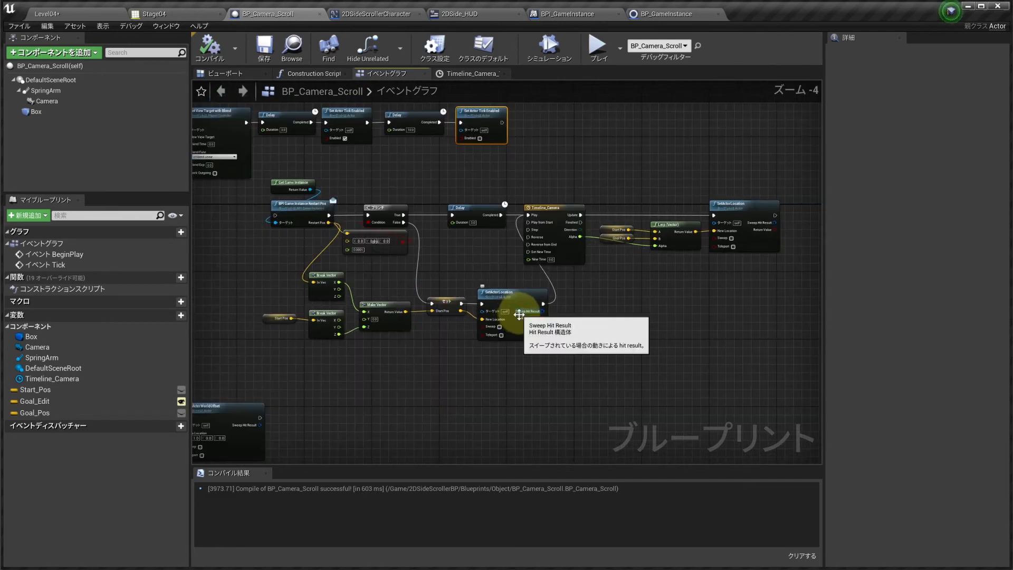
{"action": "scroll", "coordinate": [490, 342], "scroll_direction": "up", "scroll_amount": 2}
{"action": "scroll", "coordinate": [519, 333], "scroll_direction": "down", "scroll_amount": 3}
{"action": "scroll", "coordinate": [527, 208], "scroll_direction": "up", "scroll_amount": 2}
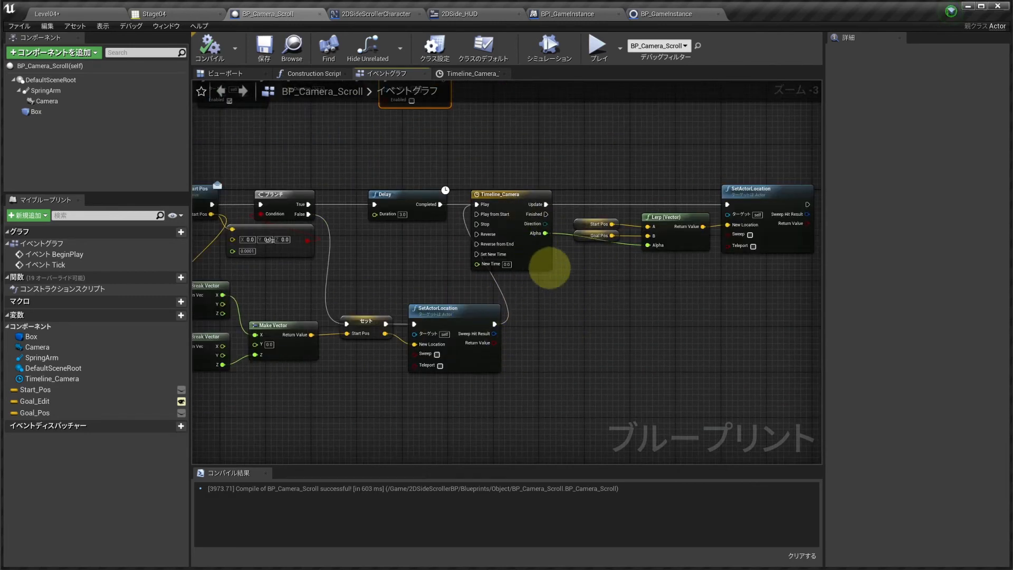
{"action": "right_click_drag", "start_coordinate": [549, 268], "coordinate": [455, 255]}
{"action": "right_click_drag", "start_coordinate": [502, 341], "coordinate": [481, 316]}
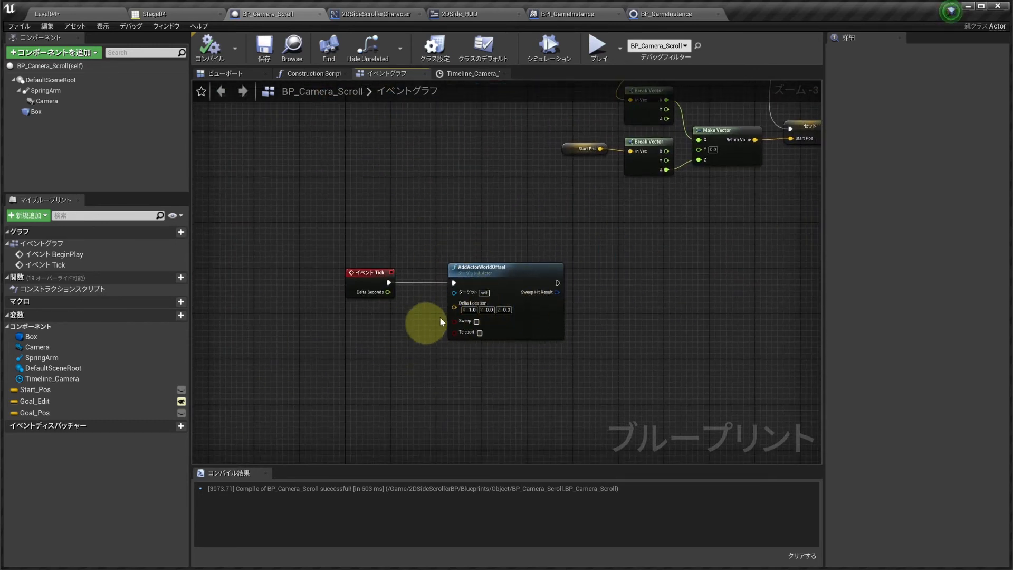
{"action": "right_click_drag", "start_coordinate": [531, 241], "coordinate": [595, 241]}
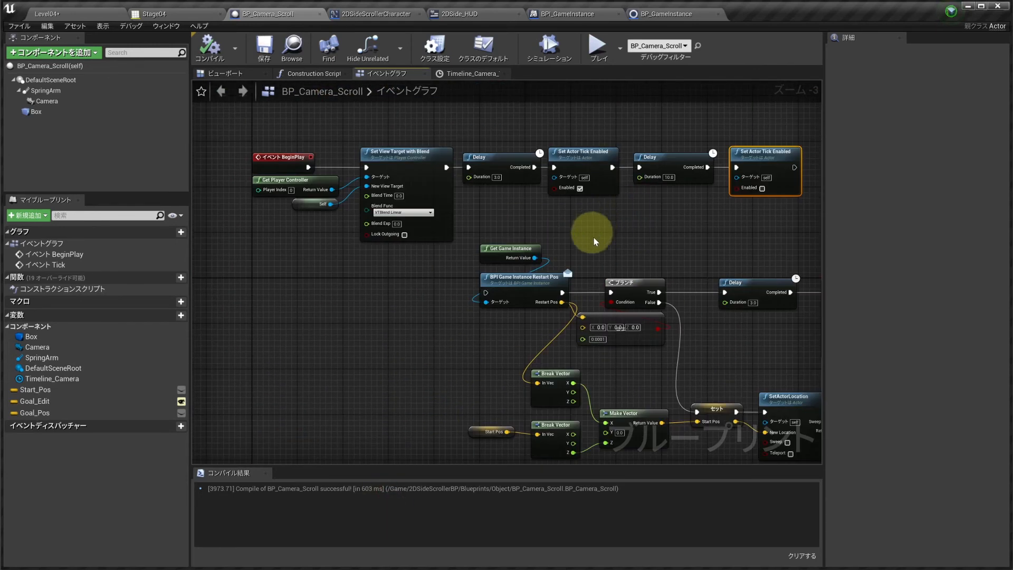
{"action": "scroll", "coordinate": [641, 267], "scroll_direction": "down", "scroll_amount": 3}
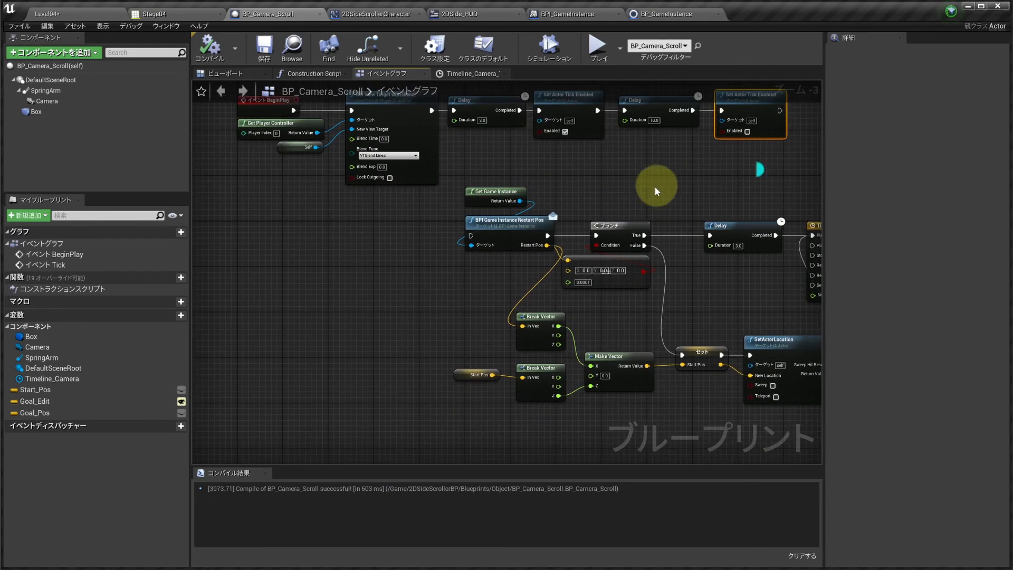
{"action": "scroll", "coordinate": [593, 179], "scroll_direction": "up", "scroll_amount": 3}
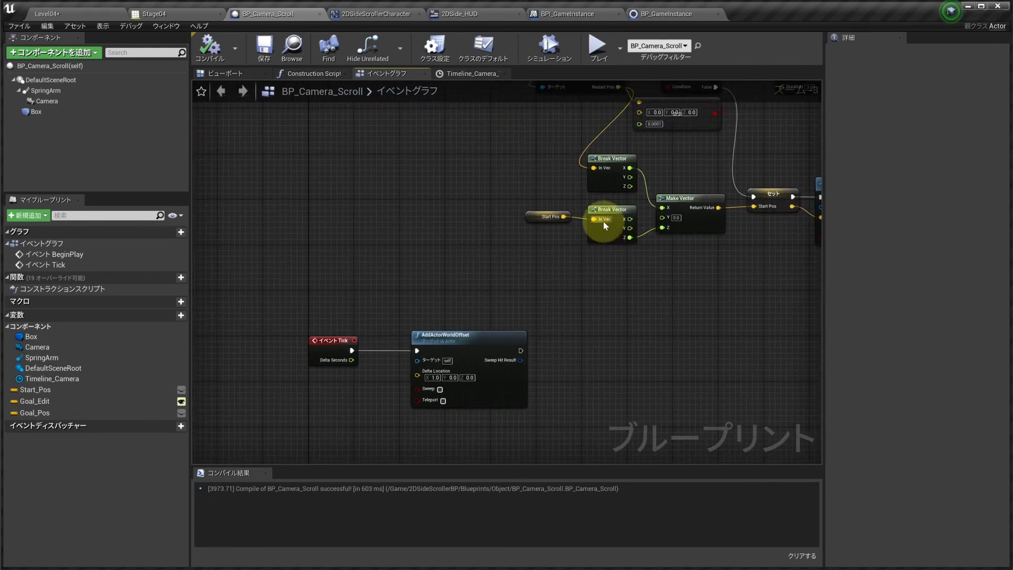
{"action": "right_click_drag", "start_coordinate": [477, 201], "coordinate": [366, 252]}
{"action": "scroll", "coordinate": [366, 252], "scroll_direction": "down", "scroll_amount": 3}
{"action": "scroll", "coordinate": [448, 270], "scroll_direction": "up", "scroll_amount": 2}
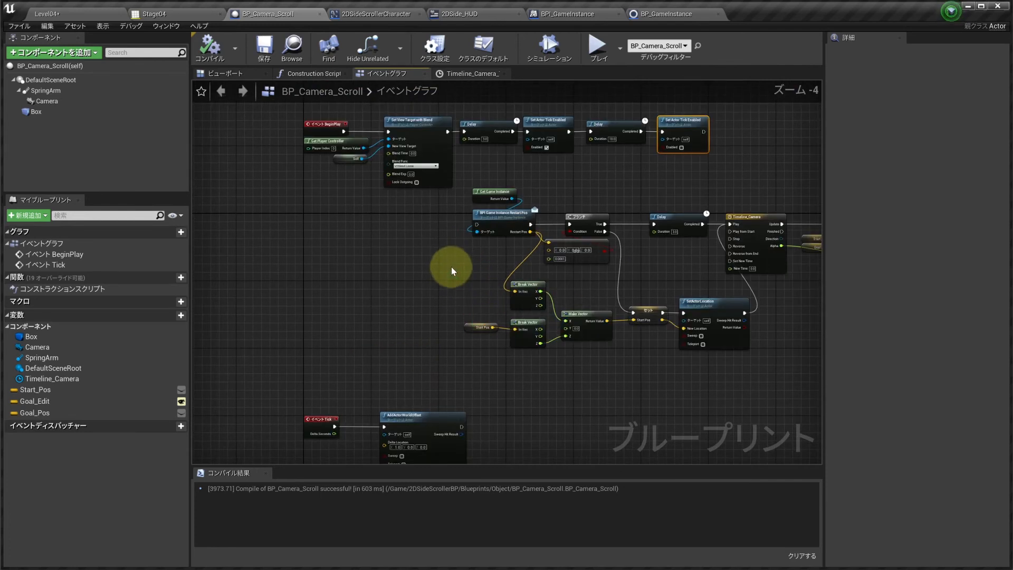
{"action": "left_click", "coordinate": [218, 243]}
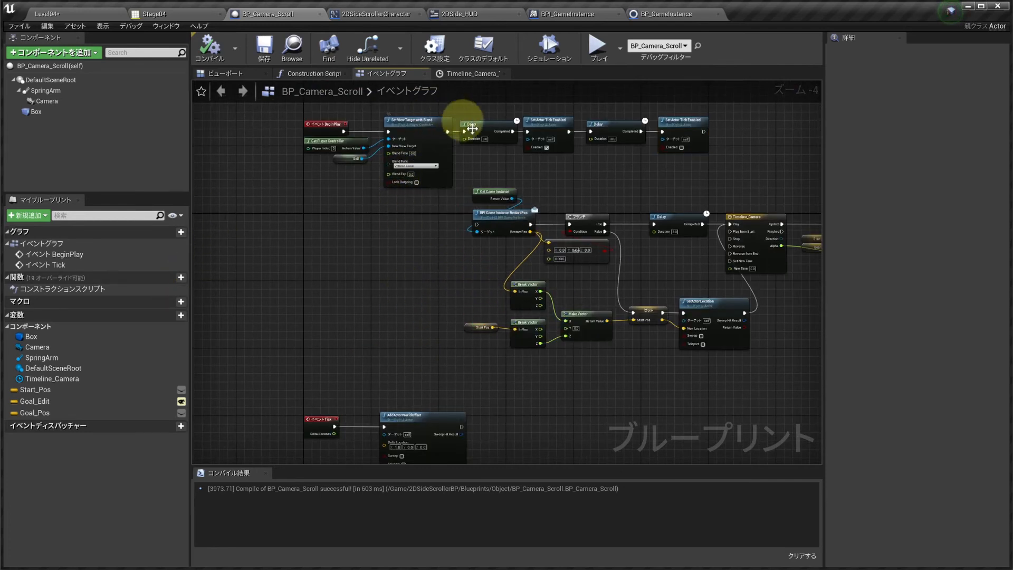
Step: Disconnect Set View Target with Blend from the first Delay and move the BeginPlay node group down beside the checkpoint chain
{"action": "scroll", "coordinate": [496, 164], "scroll_direction": "up", "scroll_amount": 1}
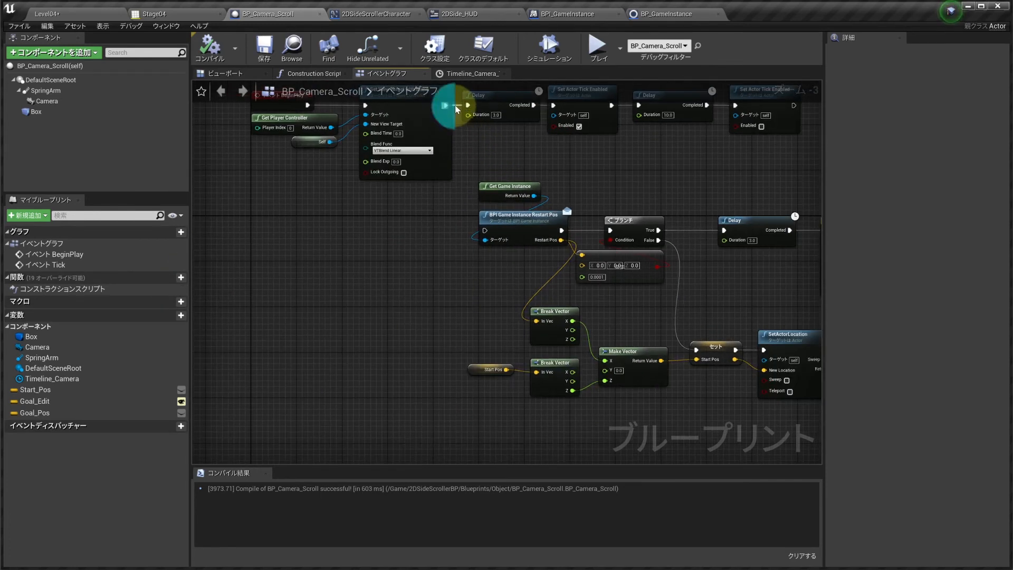
{"action": "left_click", "coordinate": [455, 106], "text": "alt"}
{"action": "scroll", "coordinate": [453, 113], "scroll_direction": "down", "scroll_amount": 1}
{"action": "left_click_drag", "start_coordinate": [468, 242], "coordinate": [340, 132]}
{"action": "left_click_drag", "start_coordinate": [442, 136], "coordinate": [442, 235]}
Step: Connect Set View Target with Blend's execution output to BPI Game Instance Restart Pos and compile the blueprint
{"action": "scroll", "coordinate": [422, 196], "scroll_direction": "up", "scroll_amount": 3}
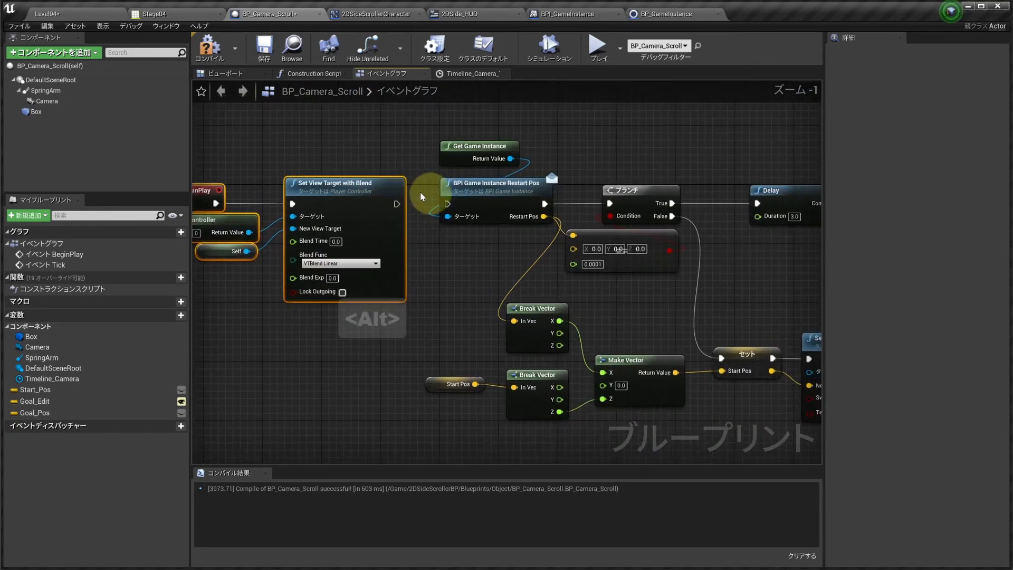
{"action": "scroll", "coordinate": [422, 197], "scroll_direction": "up", "scroll_amount": 1}
{"action": "left_click_drag", "start_coordinate": [394, 204], "coordinate": [461, 208]}
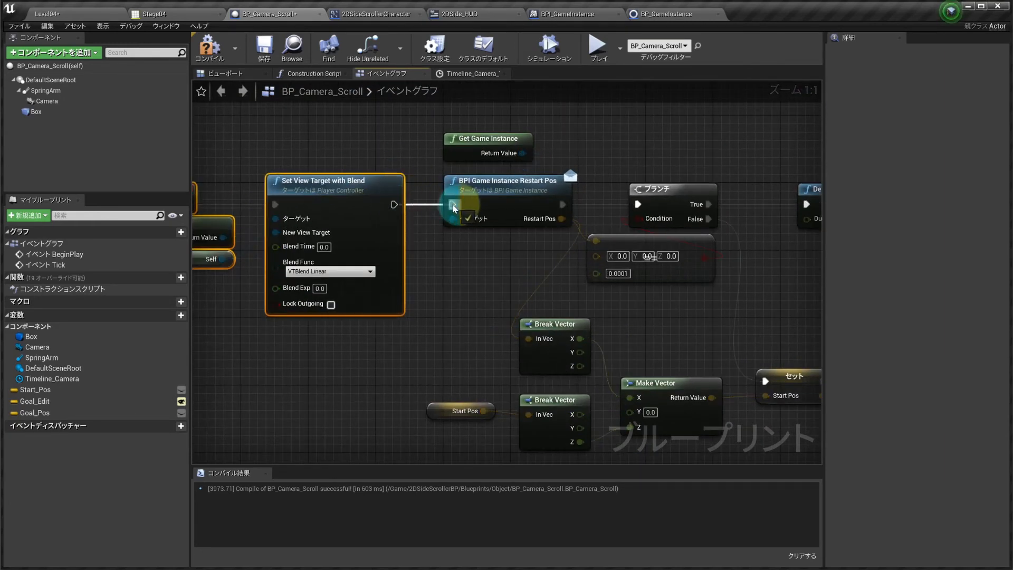
{"action": "scroll", "coordinate": [454, 209], "scroll_direction": "down", "scroll_amount": 2}
{"action": "scroll", "coordinate": [458, 210], "scroll_direction": "up", "scroll_amount": 1}
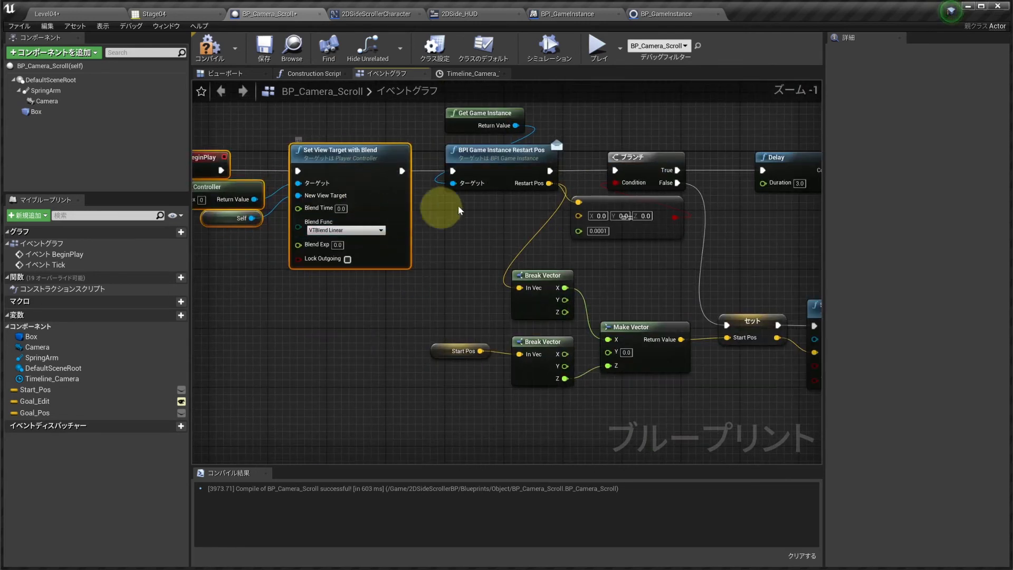
{"action": "left_click", "coordinate": [209, 46]}
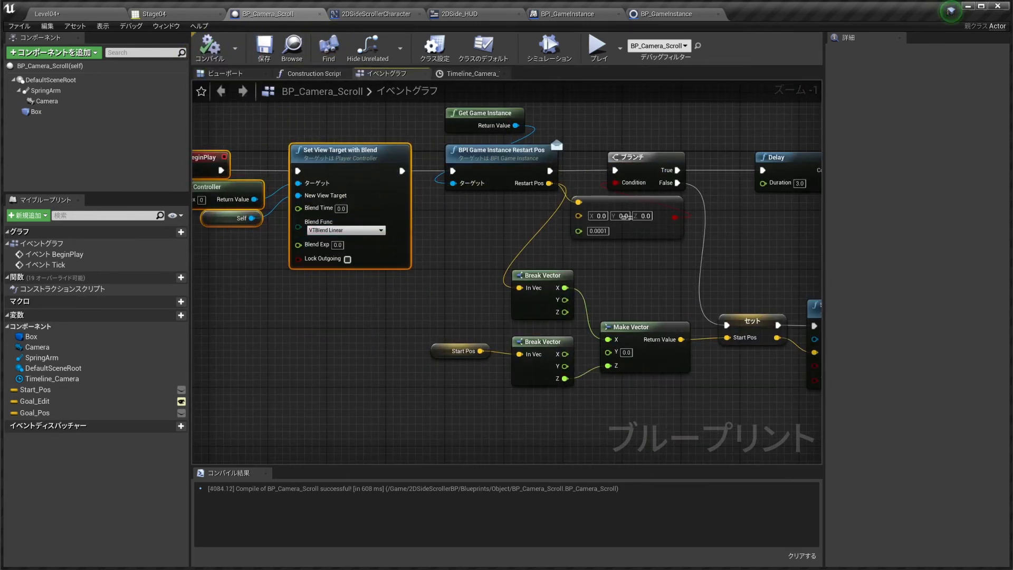
Step: Review the forced-scroll and rising-lava planning notes in the 強制スクロール.jpg image in Photos, and return to the Unreal editor
{"action": "key", "text": "alt+Tab"}
{"action": "scroll", "coordinate": [516, 270], "scroll_direction": "down", "scroll_amount": 4}
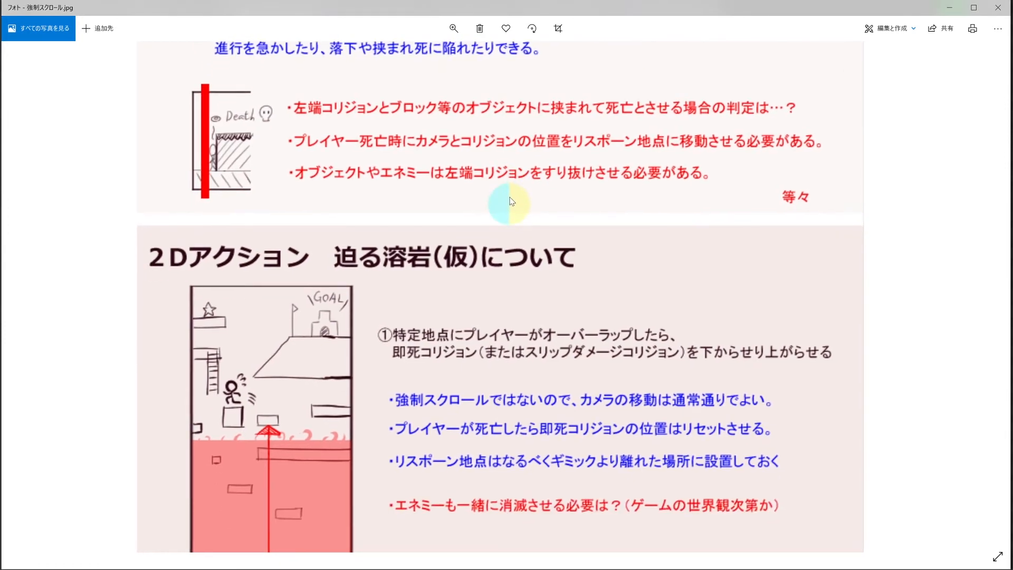
{"action": "scroll", "coordinate": [440, 168], "scroll_direction": "up", "scroll_amount": 1}
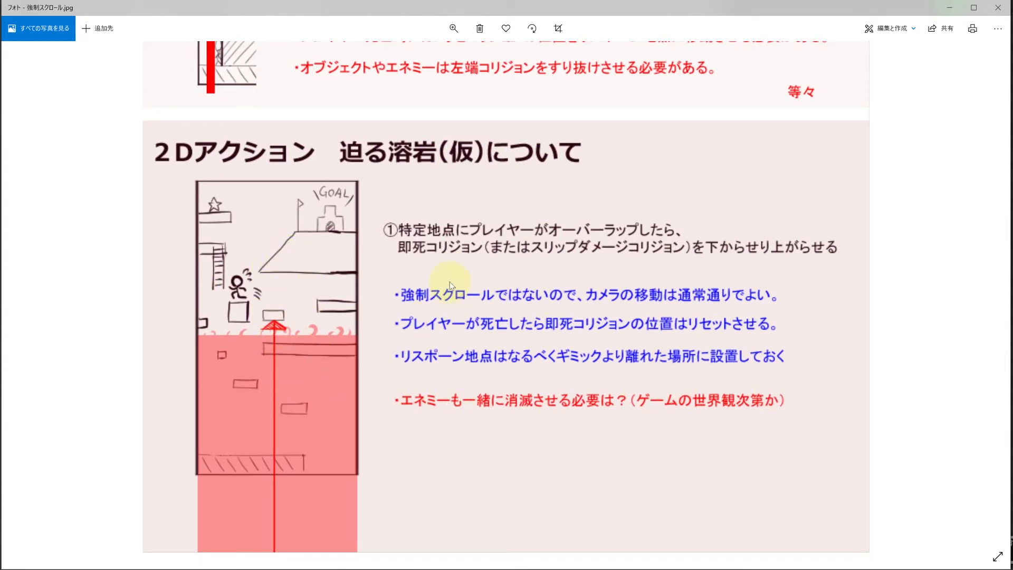
{"action": "scroll", "coordinate": [396, 142], "scroll_direction": "up", "scroll_amount": 1}
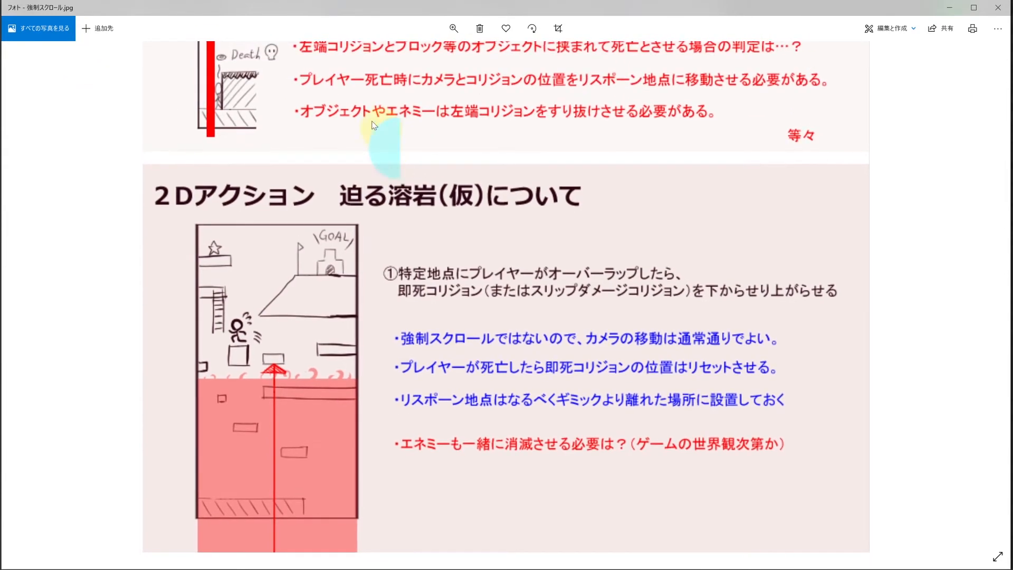
{"action": "key", "text": "alt+Tab"}
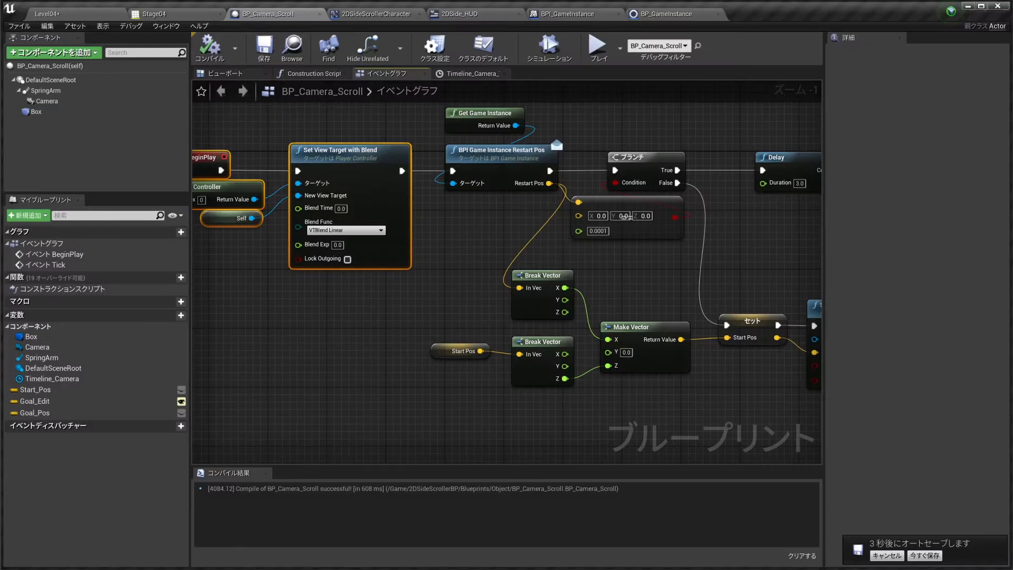
Step: Switch to the Level04 editor and show the contents of the 2DSideScroller Tilemap folder
{"action": "left_click", "coordinate": [46, 13]}
{"action": "right_click_drag", "start_coordinate": [351, 186], "coordinate": [411, 180]}
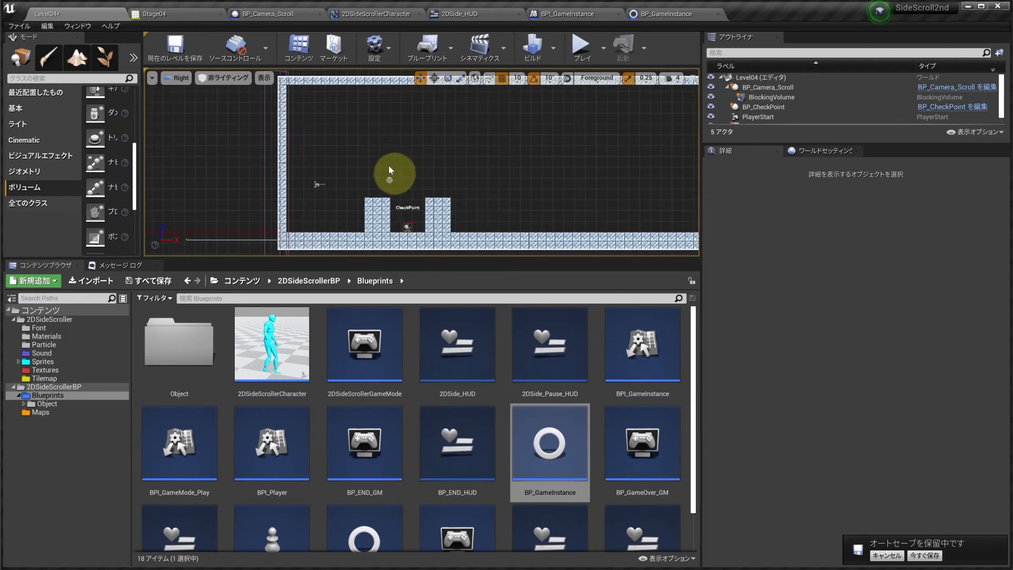
{"action": "left_click_drag", "start_coordinate": [393, 258], "coordinate": [403, 327]}
{"action": "right_click_drag", "start_coordinate": [402, 327], "coordinate": [445, 286]}
{"action": "left_click", "coordinate": [29, 456]}
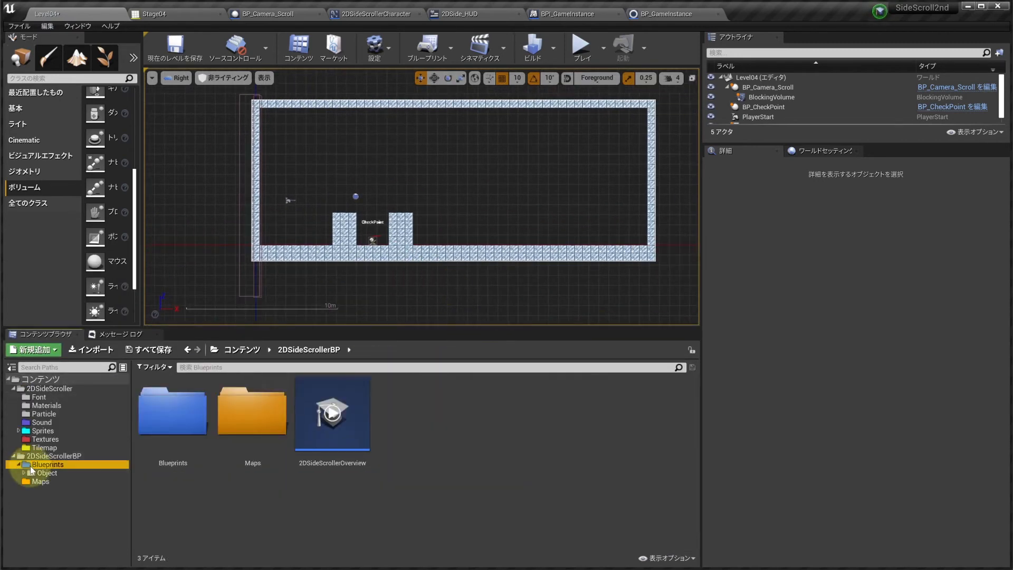
{"action": "left_click", "coordinate": [34, 464]}
{"action": "left_click", "coordinate": [37, 473]}
{"action": "left_click", "coordinate": [35, 464]}
{"action": "left_click", "coordinate": [38, 447]}
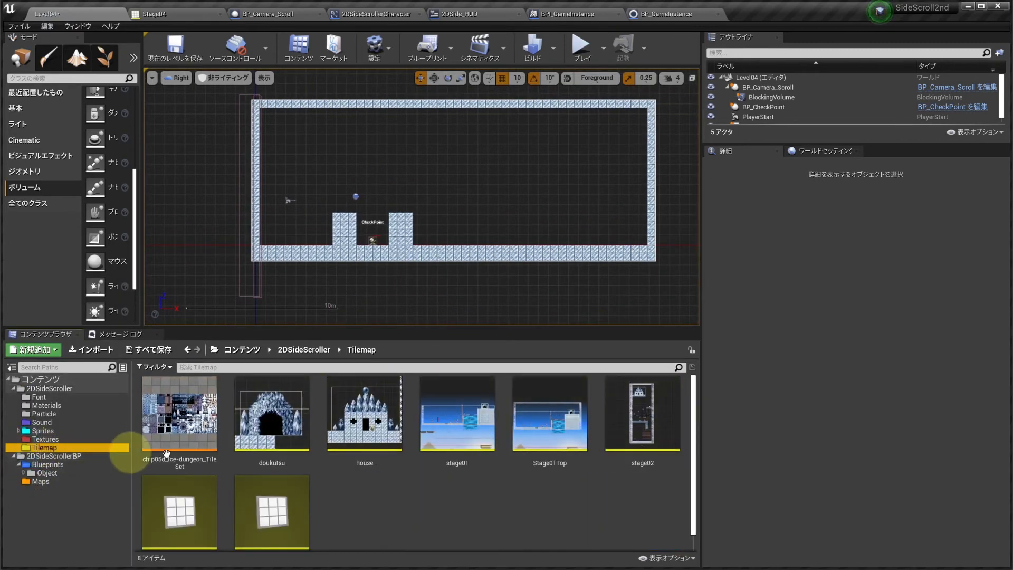
{"action": "left_click_drag", "start_coordinate": [333, 325], "coordinate": [332, 285]}
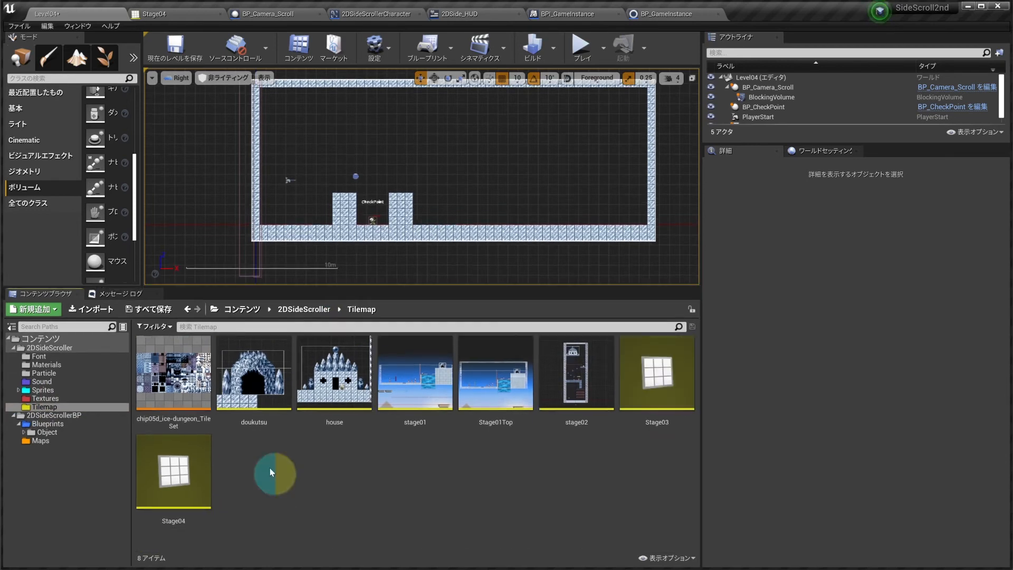
Step: Create a tile map from chip05d_ice-dungeon_TileSet and name it Togetoge
{"action": "right_click", "coordinate": [169, 372]}
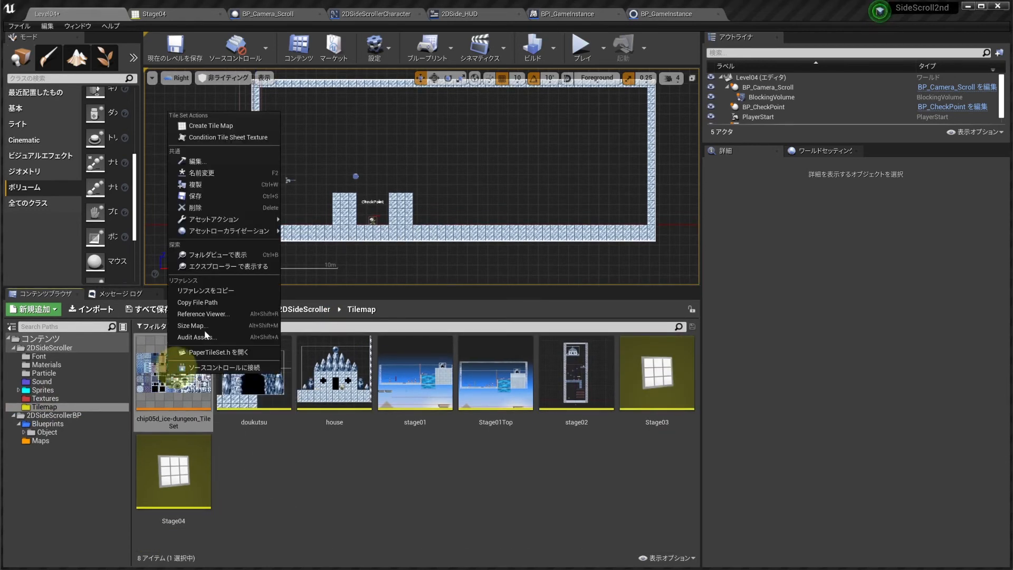
{"action": "left_click", "coordinate": [224, 125]}
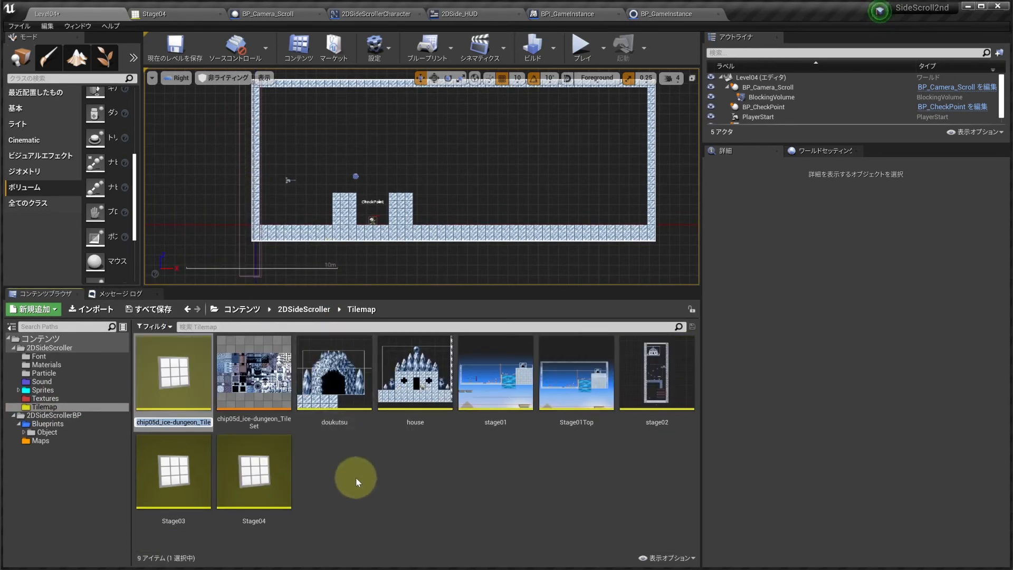
{"action": "type", "text": "Togeto"}
{"action": "key", "text": "BackSpace"}
{"action": "key", "text": "BackSpace"}
{"action": "type", "text": "totoge"}
{"action": "key", "text": "Return"}
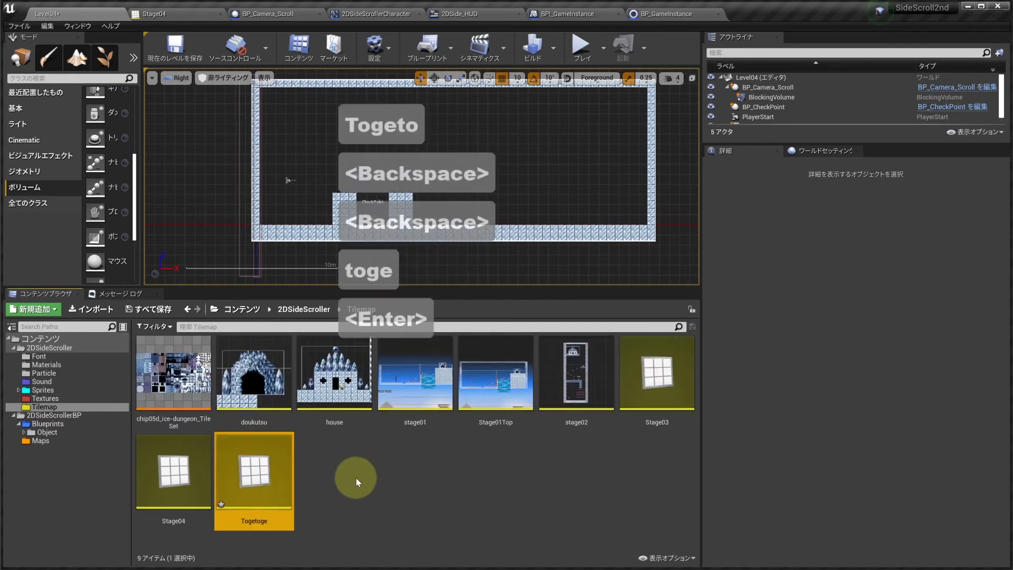
Step: Open the Togetoge tile map, set its map height to 20 tiles, and display the tile grid
{"action": "left_click", "coordinate": [236, 480]}
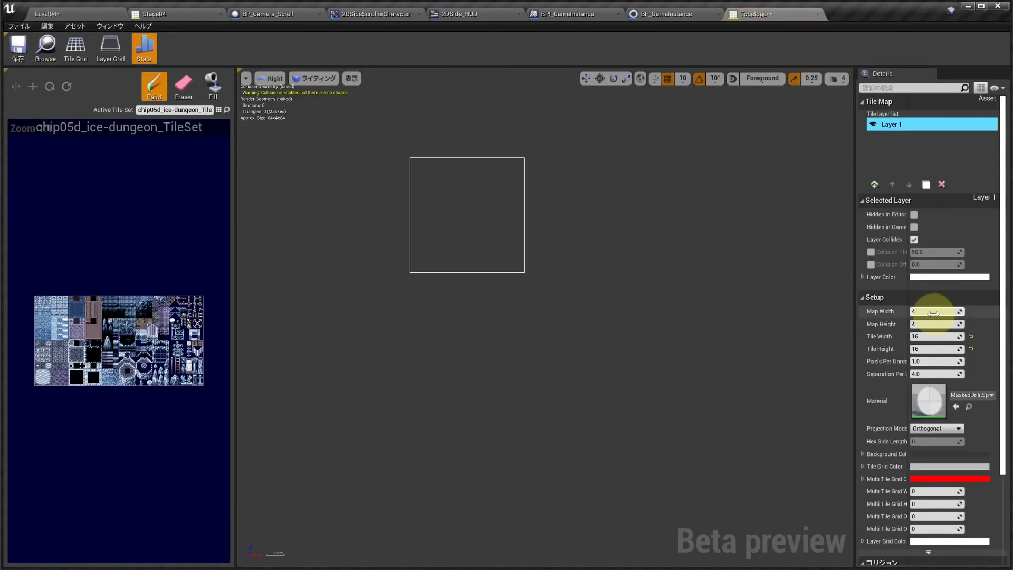
{"action": "type", "text": "20"}
{"action": "key", "text": "Return"}
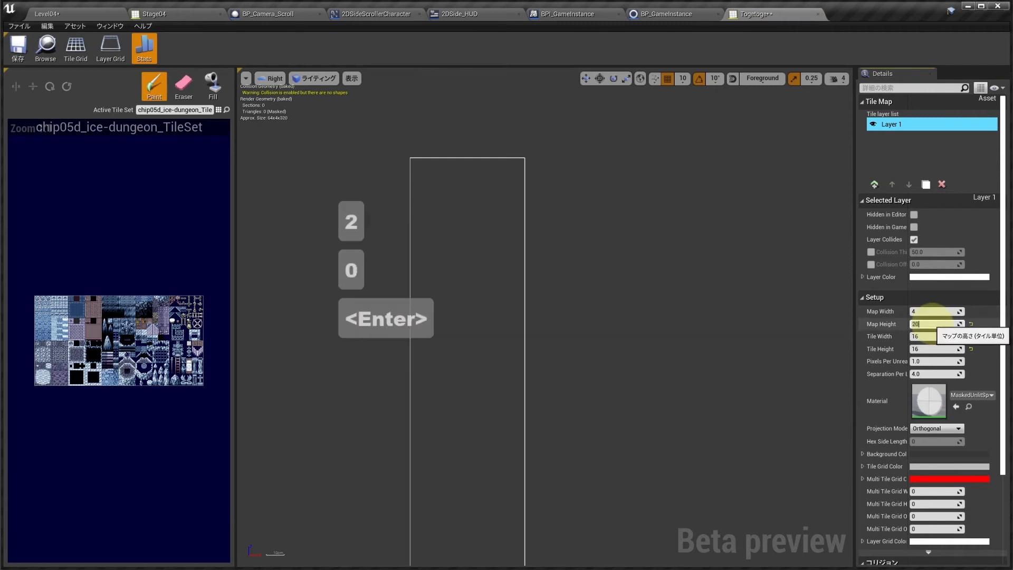
{"action": "left_click", "coordinate": [350, 79]}
{"action": "left_click", "coordinate": [360, 107]}
{"action": "scroll", "coordinate": [452, 158], "scroll_direction": "down", "scroll_amount": 5}
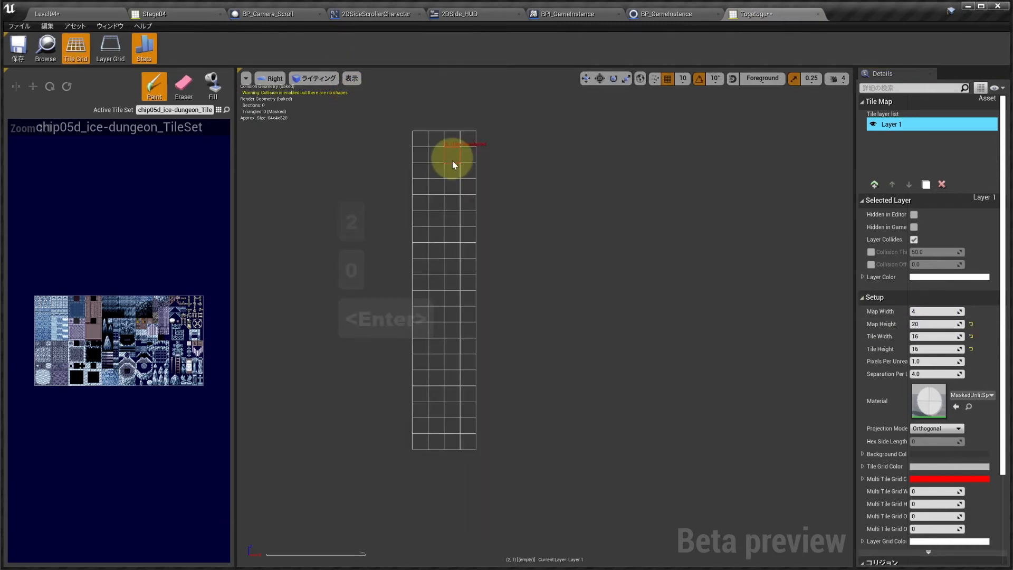
Step: Paint the three-tile-wide icy rock pattern down the first three columns of the Togetoge map over all rows
{"action": "right_click_drag", "start_coordinate": [456, 160], "coordinate": [456, 146]}
{"action": "scroll", "coordinate": [456, 153], "scroll_direction": "up", "scroll_amount": 1}
{"action": "scroll", "coordinate": [128, 316], "scroll_direction": "up", "scroll_amount": 5}
{"action": "left_click_drag", "start_coordinate": [103, 315], "coordinate": [157, 312]}
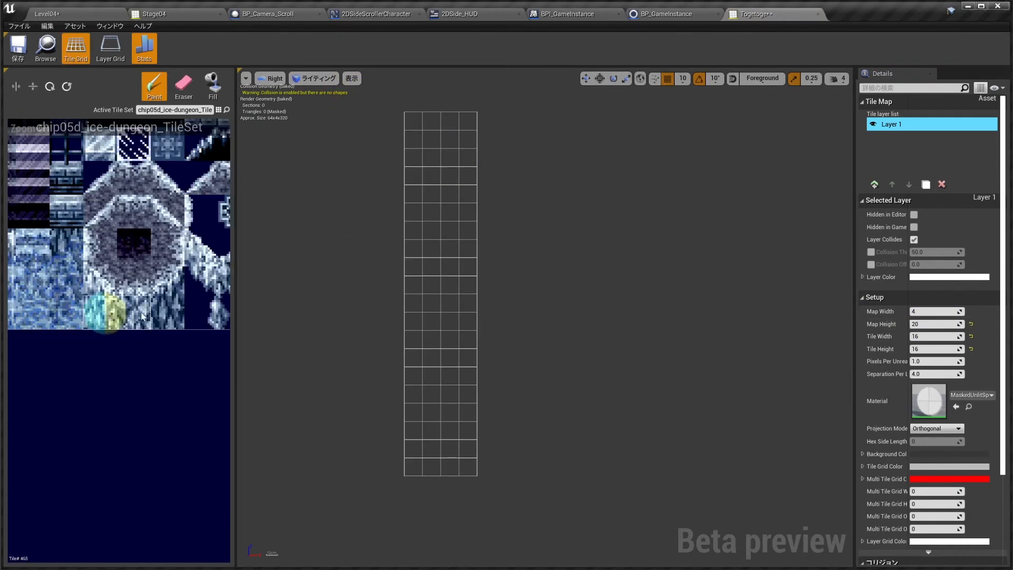
{"action": "scroll", "coordinate": [153, 306], "scroll_direction": "down", "scroll_amount": 2}
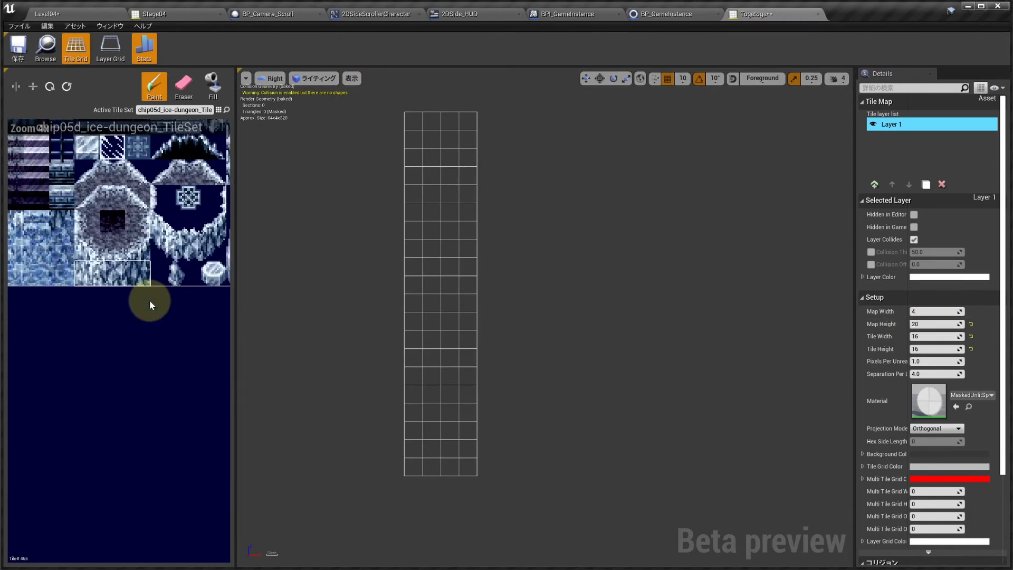
{"action": "scroll", "coordinate": [147, 296], "scroll_direction": "up", "scroll_amount": 1}
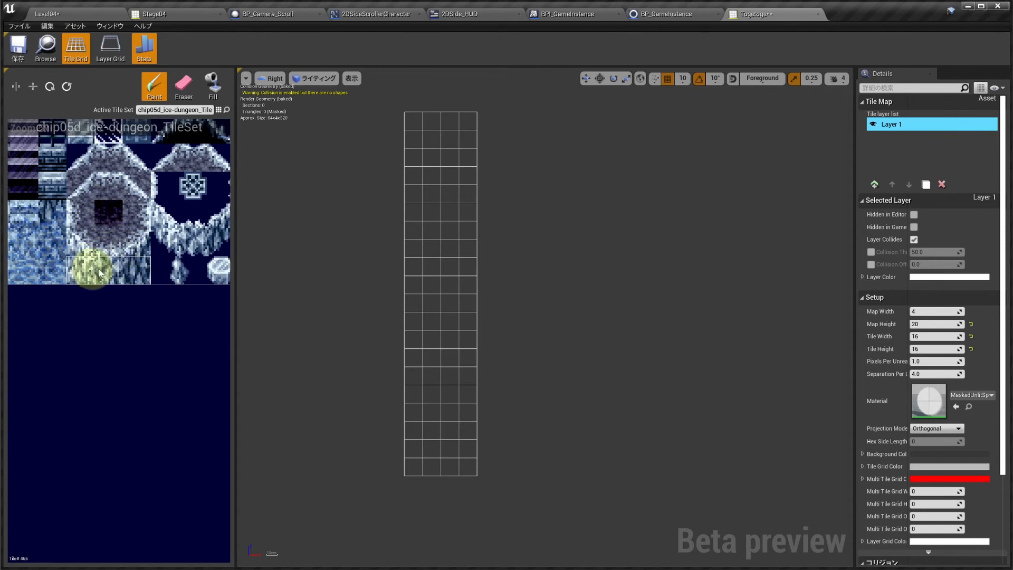
{"action": "left_click_drag", "start_coordinate": [416, 123], "coordinate": [414, 409]}
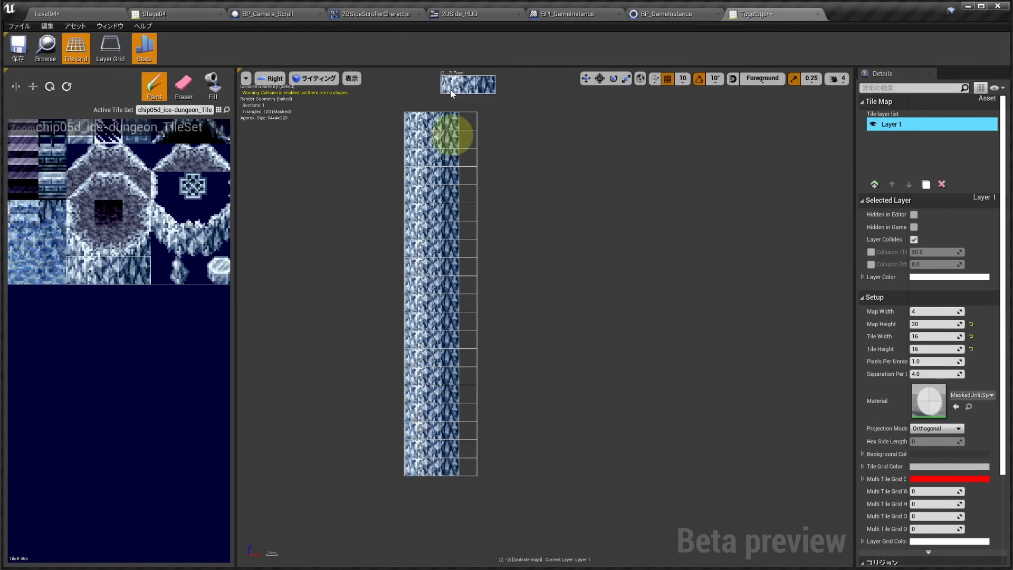
Step: Fill the empty fourth column of the Togetoge map with the sideways-pointing ice spike tile
{"action": "scroll", "coordinate": [177, 174], "scroll_direction": "up", "scroll_amount": 1}
{"action": "right_click_drag", "start_coordinate": [162, 206], "coordinate": [149, 241]}
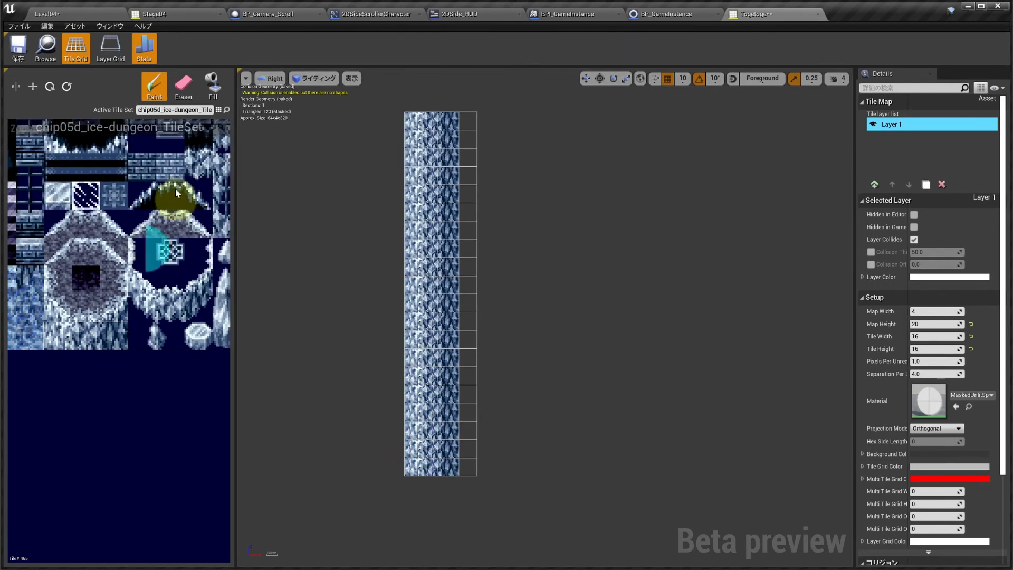
{"action": "right_click_drag", "start_coordinate": [191, 188], "coordinate": [138, 182]}
{"action": "right_click_drag", "start_coordinate": [180, 220], "coordinate": [133, 275]}
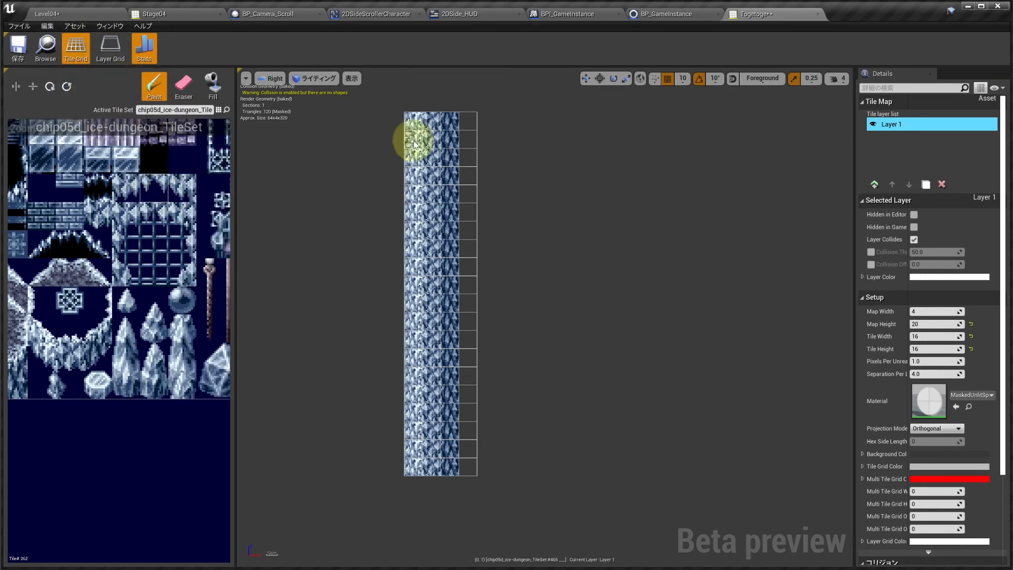
{"action": "left_click", "coordinate": [211, 84]}
{"action": "left_click", "coordinate": [469, 139]}
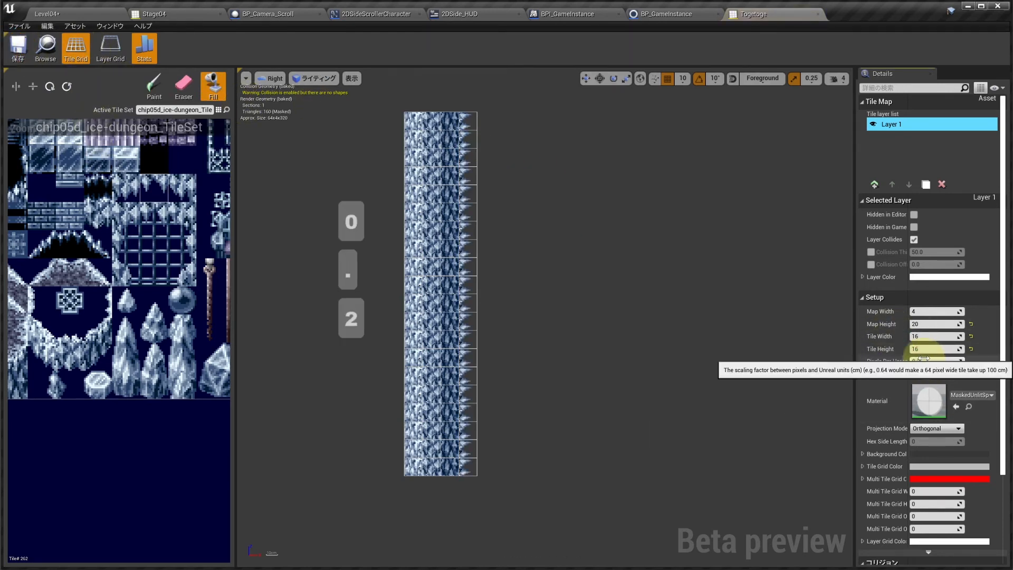
Step: Set Togetoge's pixels per Unreal unit to 0.2 and place the tile map over the left wall of Level04
{"action": "key", "text": "Return"}
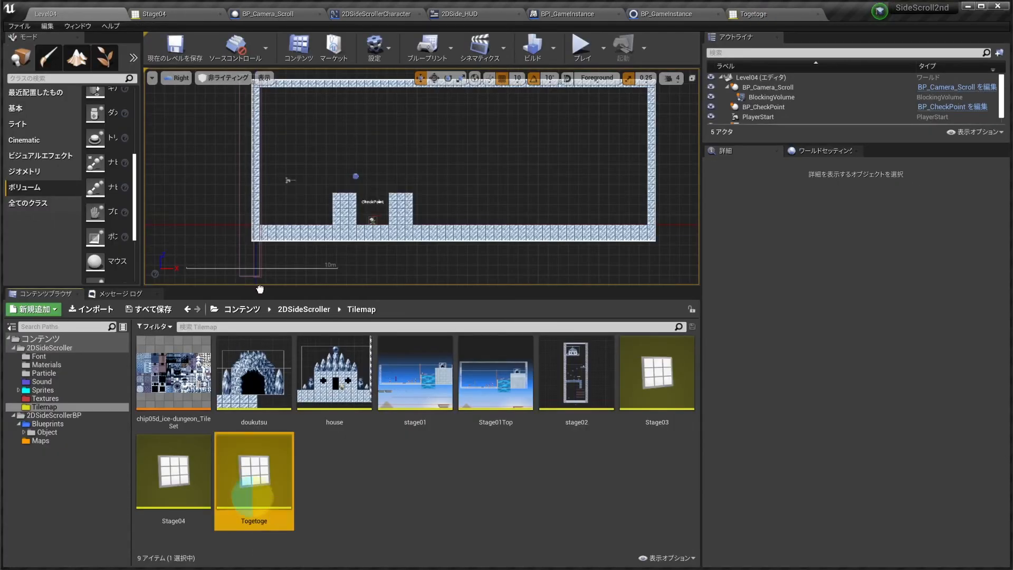
{"action": "left_click_drag", "start_coordinate": [253, 469], "coordinate": [254, 91]}
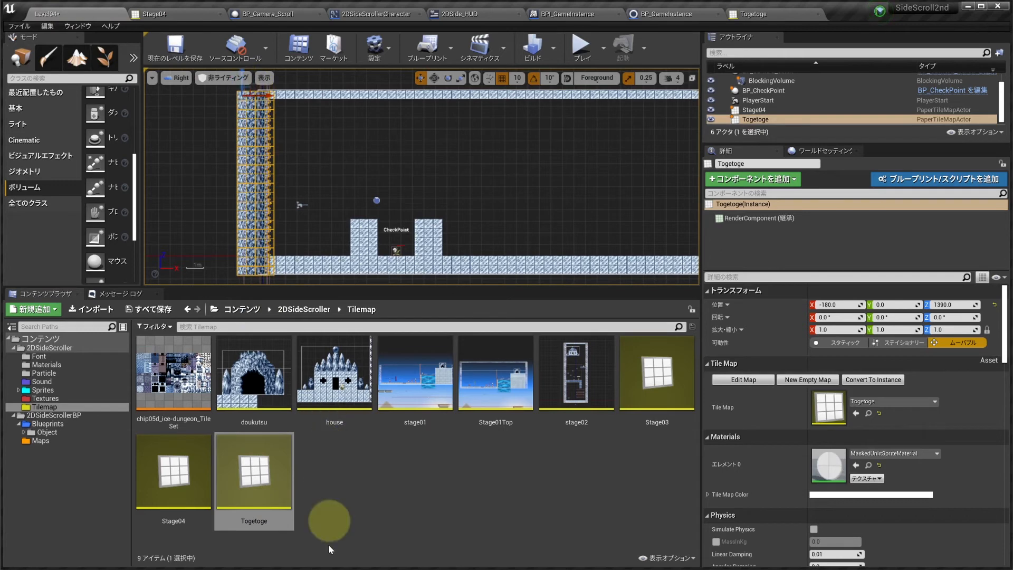
Step: Turn off Layer Collides for Layer 1 of the Togetoge tile map, and save the tile map and the level
{"action": "double_click", "coordinate": [259, 472]}
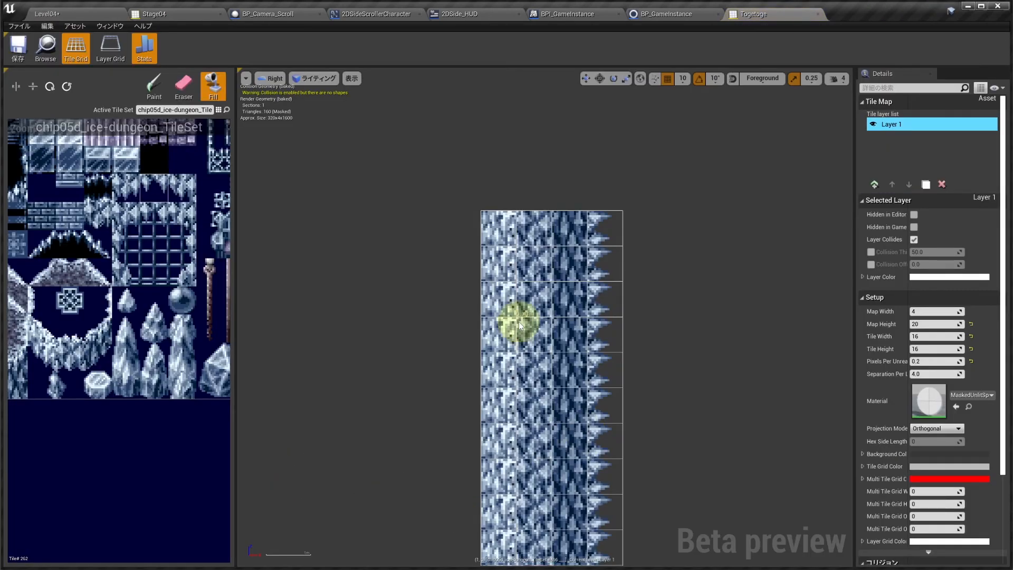
{"action": "left_click", "coordinate": [913, 239]}
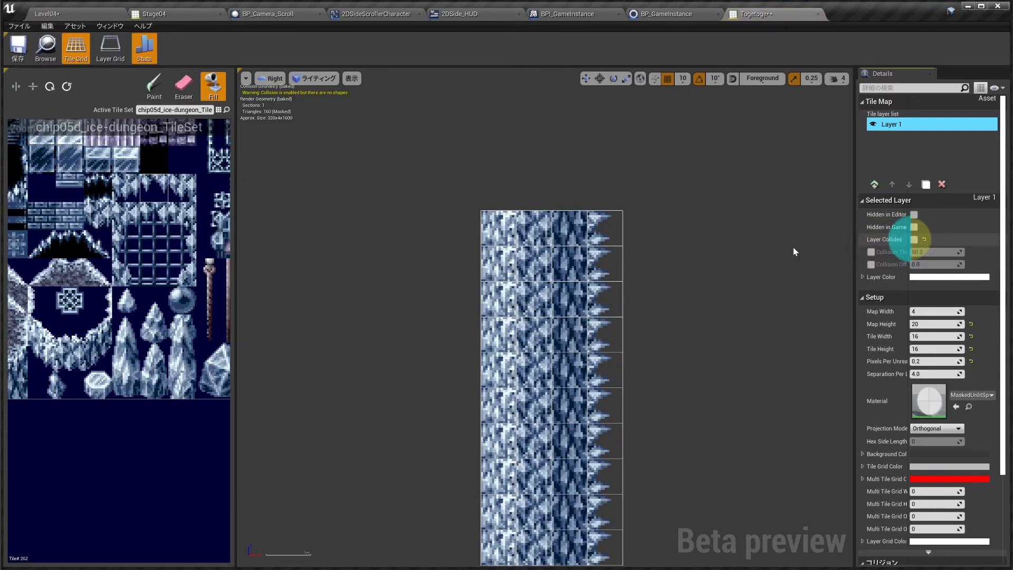
{"action": "left_click", "coordinate": [23, 51]}
{"action": "left_click", "coordinate": [47, 15]}
{"action": "left_click", "coordinate": [172, 48]}
Step: Position the Togetoge actor at X -200, Y 100, Z 1400 so it covers the stage's left wall
{"action": "right_click_drag", "start_coordinate": [302, 138], "coordinate": [304, 159]}
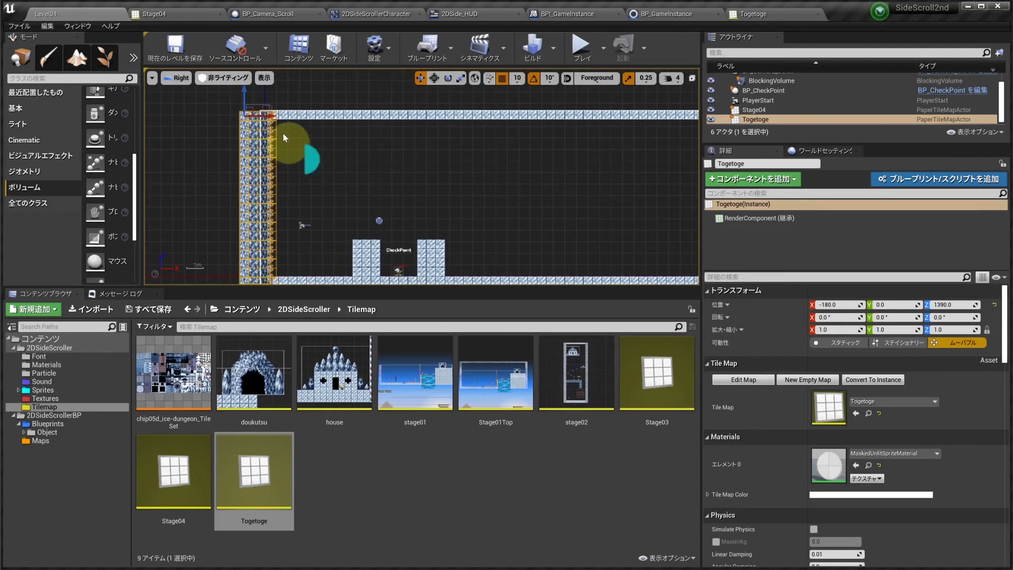
{"action": "scroll", "coordinate": [283, 138], "scroll_direction": "up", "scroll_amount": 1}
{"action": "mouse_move", "coordinate": [248, 104]}
{"action": "left_mouse_down"}
{"action": "mouse_move", "coordinate": [260, 99]}
{"action": "mouse_move", "coordinate": [239, 101]}
{"action": "left_mouse_up"}
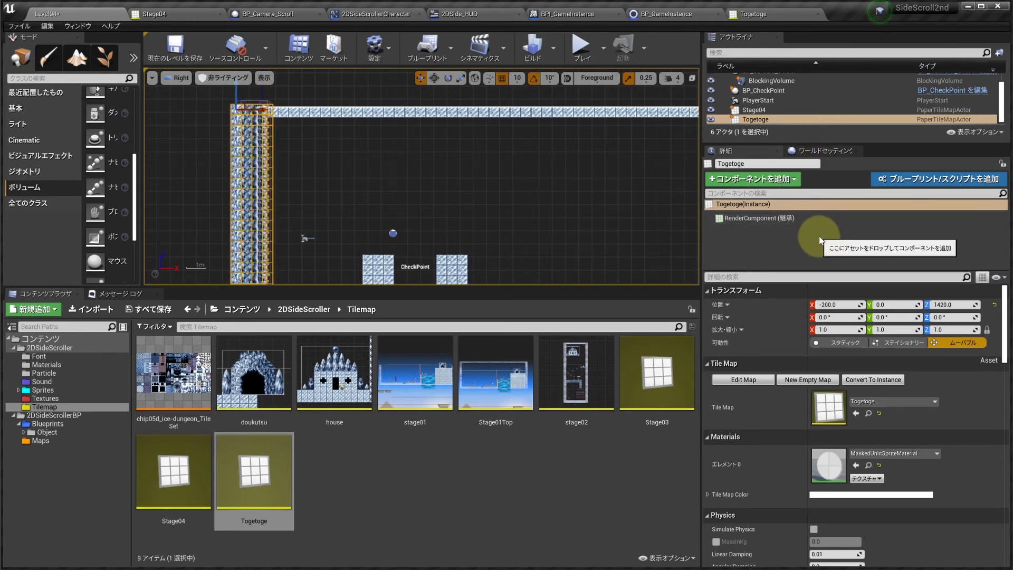
{"action": "left_click", "coordinate": [880, 305]}
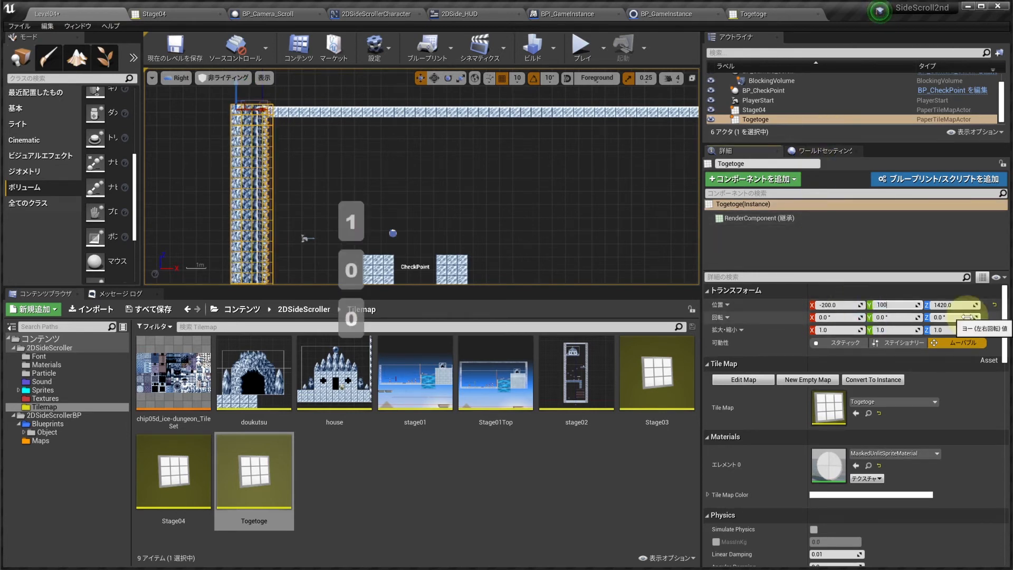
{"action": "type", "text": "100"}
{"action": "key", "text": "Return"}
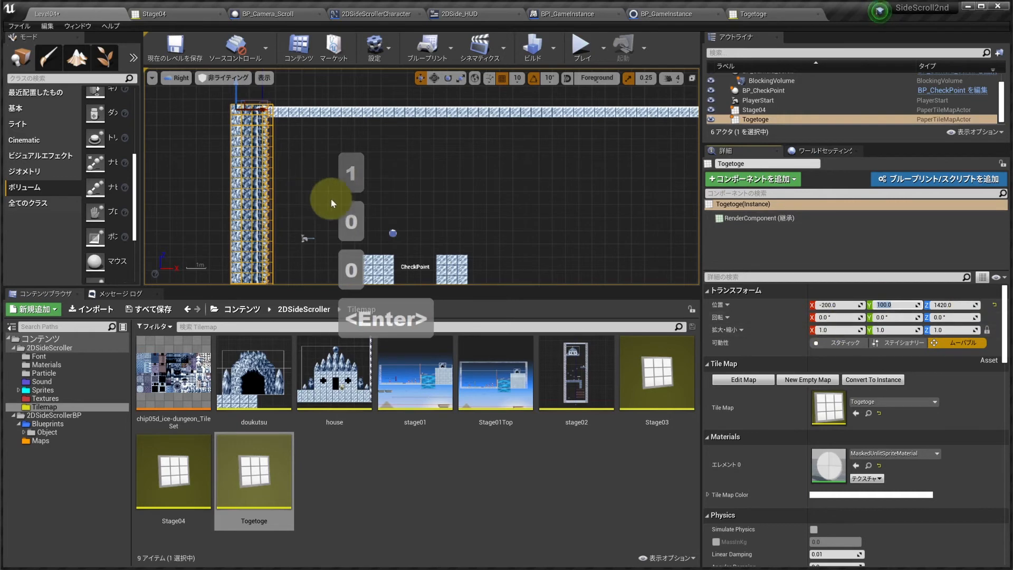
{"action": "right_click_drag", "start_coordinate": [326, 177], "coordinate": [335, 158]}
{"action": "left_click_drag", "start_coordinate": [250, 89], "coordinate": [249, 94]}
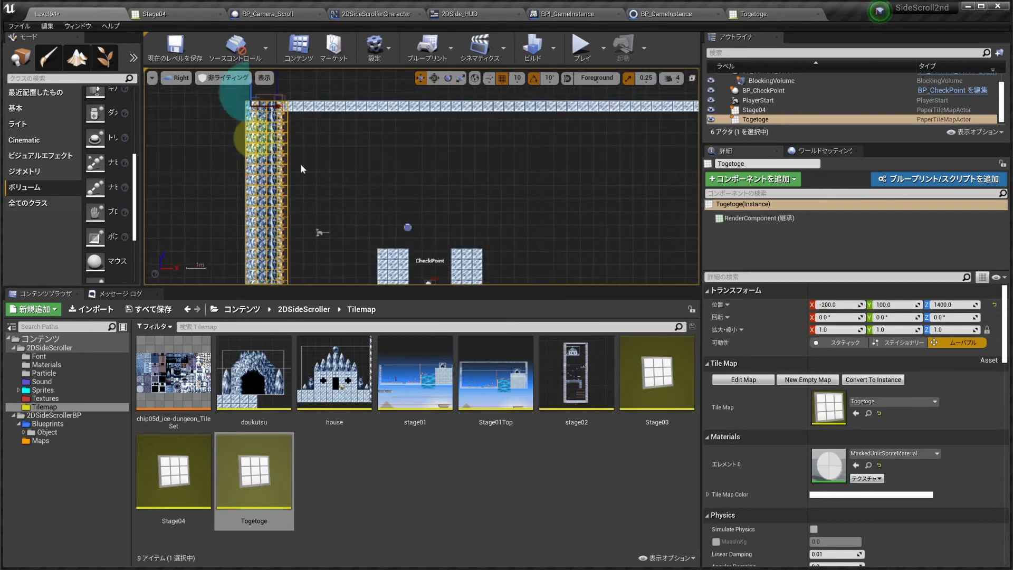
{"action": "right_click_drag", "start_coordinate": [336, 173], "coordinate": [333, 131]}
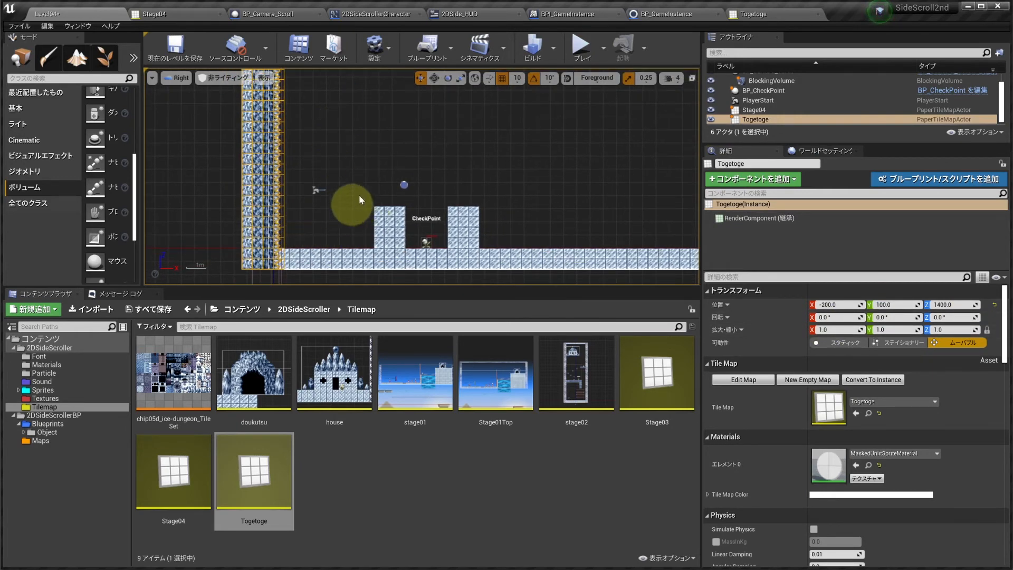
{"action": "right_click_drag", "start_coordinate": [425, 149], "coordinate": [437, 177]}
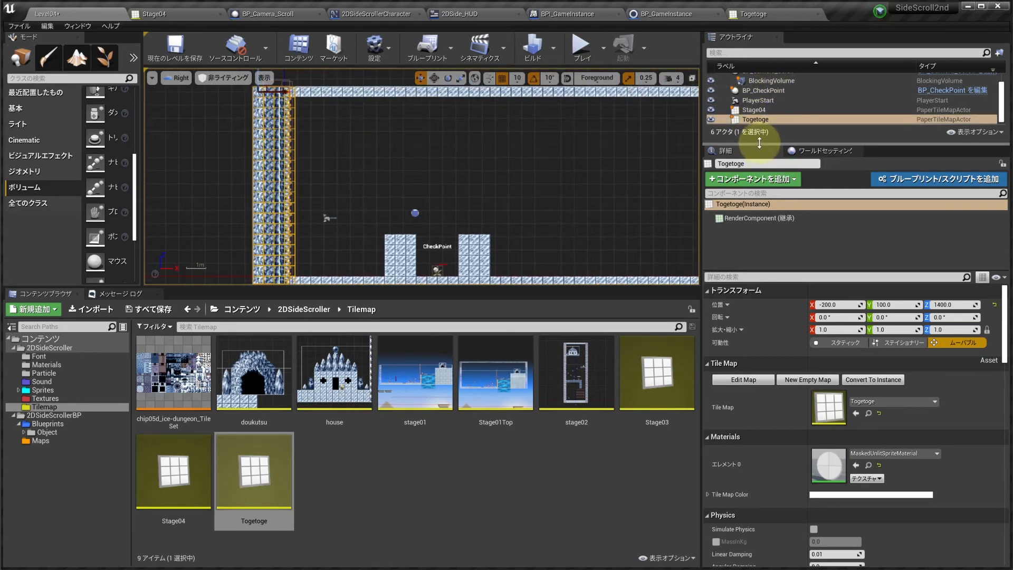
Step: Enlarge the outliner, attach the Togetoge actor to BP_Camera_Scroll, and save the level
{"action": "left_click_drag", "start_coordinate": [760, 143], "coordinate": [759, 240]}
{"action": "left_click", "coordinate": [749, 87]}
{"action": "left_click_drag", "start_coordinate": [749, 135], "coordinate": [758, 88]}
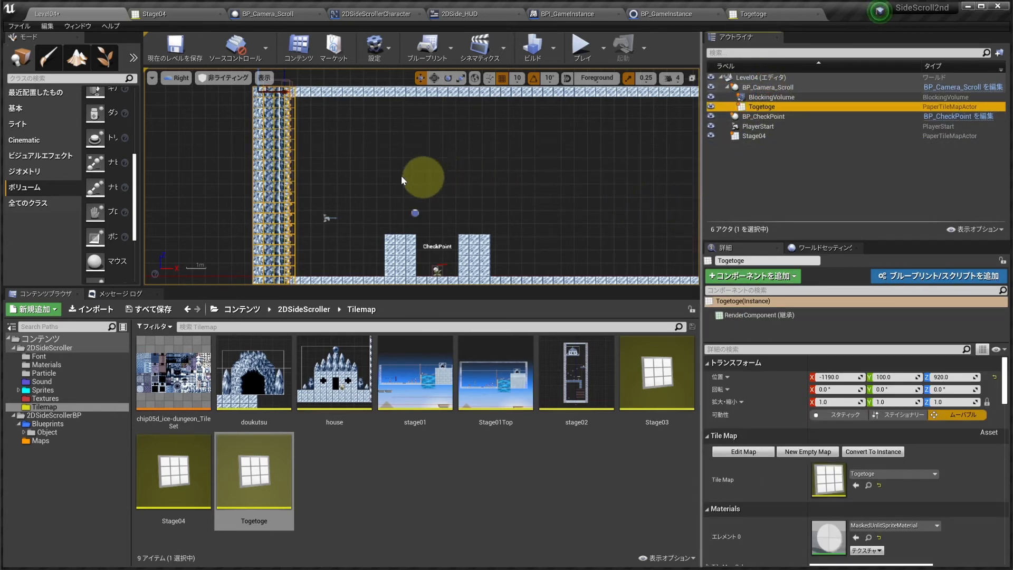
{"action": "key", "text": "ctrl+s"}
Step: Select the BP_Camera_Scroll actor in the level and check the attached spike wall in its camera preview
{"action": "right_click_drag", "start_coordinate": [317, 148], "coordinate": [326, 189]}
{"action": "scroll", "coordinate": [345, 152], "scroll_direction": "up", "scroll_amount": 3}
{"action": "scroll", "coordinate": [320, 96], "scroll_direction": "up", "scroll_amount": 4}
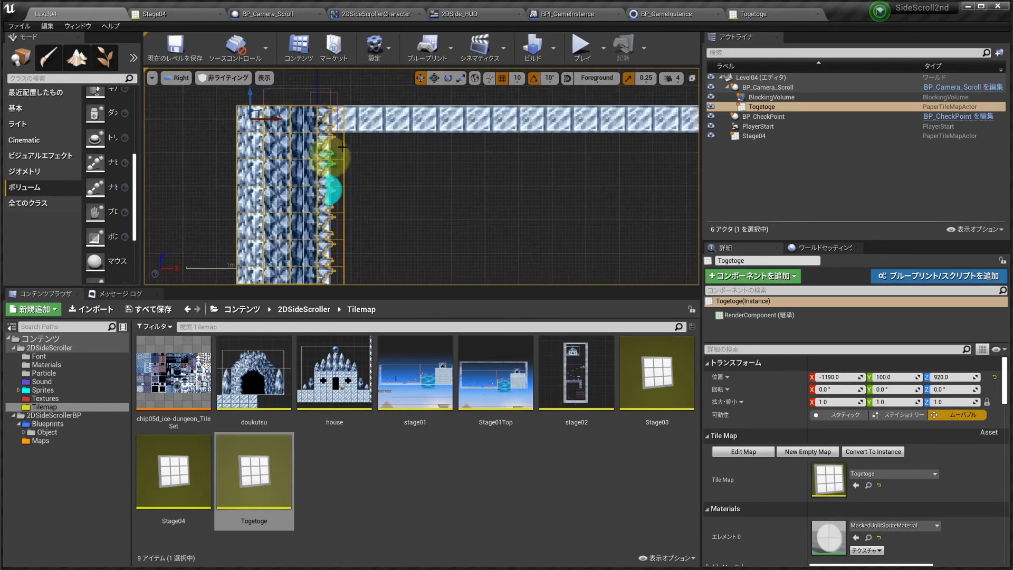
{"action": "left_click", "coordinate": [344, 144]}
{"action": "scroll", "coordinate": [363, 124], "scroll_direction": "down", "scroll_amount": 7}
{"action": "right_click_drag", "start_coordinate": [397, 162], "coordinate": [337, 108]}
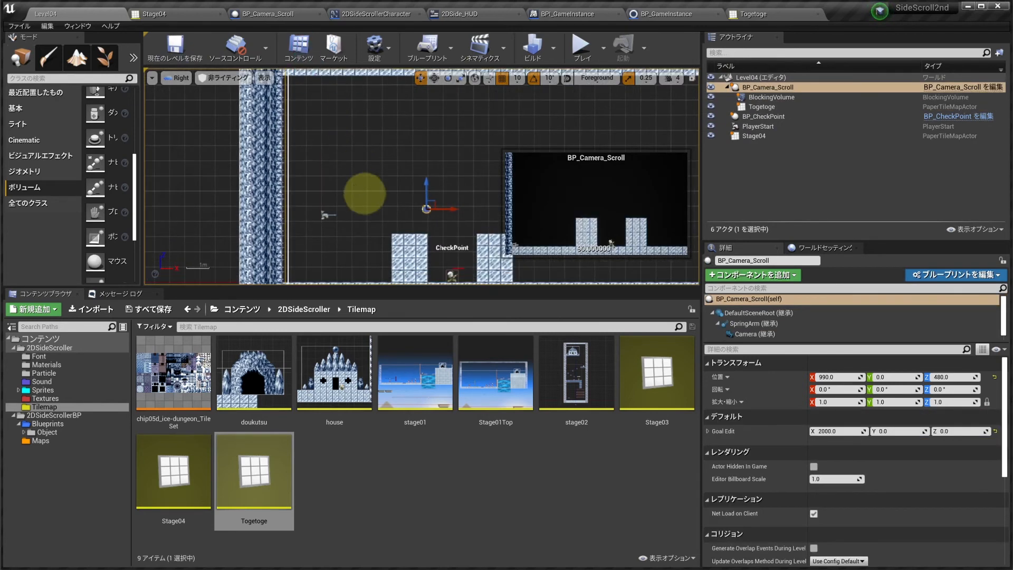
Step: In 2DSideScrollerCharacter, call Death after the capsule's begin-overlap branch sets Evil Wall to true, and compile the blueprint
{"action": "left_click", "coordinate": [267, 14]}
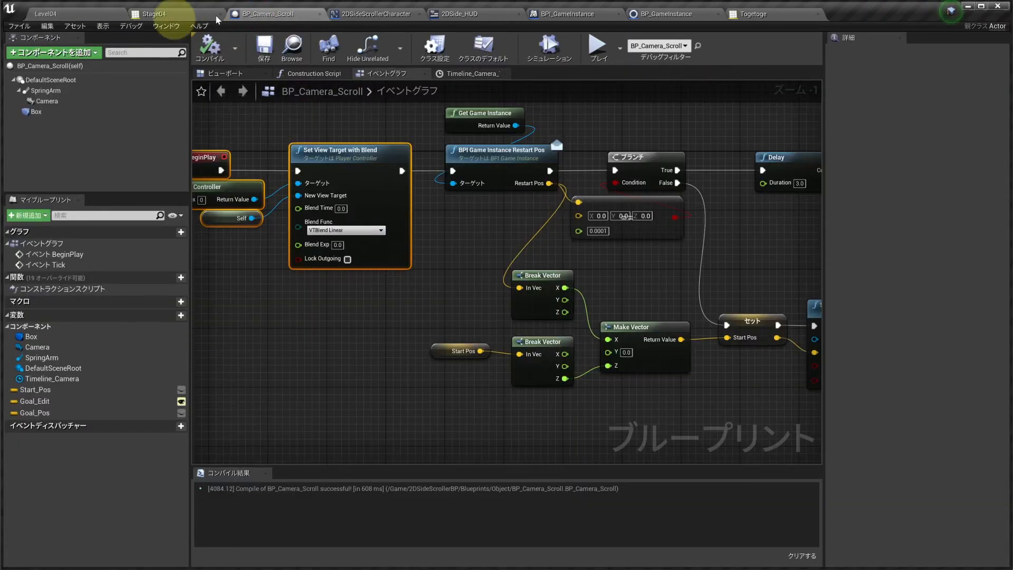
{"action": "left_click", "coordinate": [369, 13]}
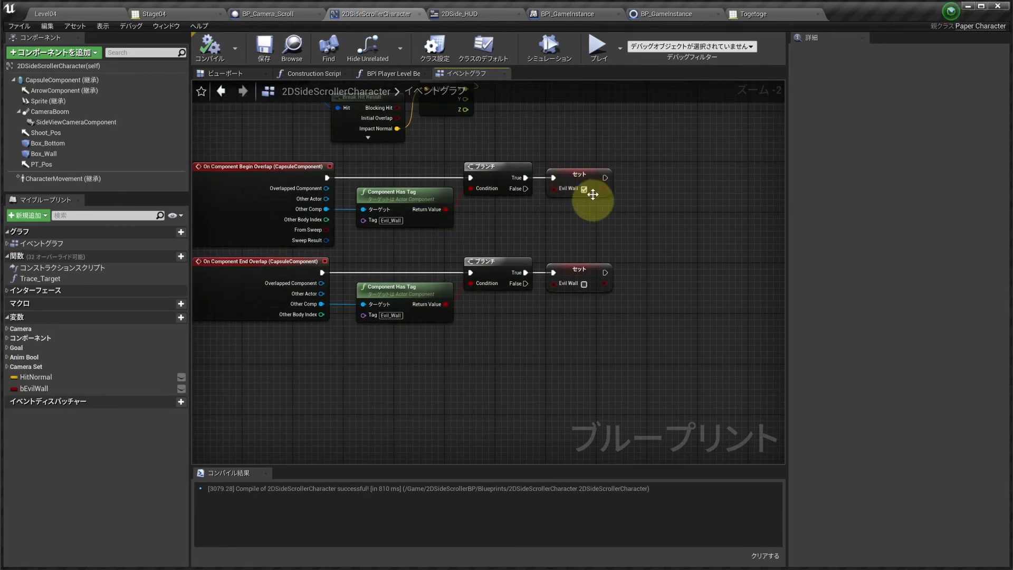
{"action": "right_click_drag", "start_coordinate": [641, 192], "coordinate": [490, 233]}
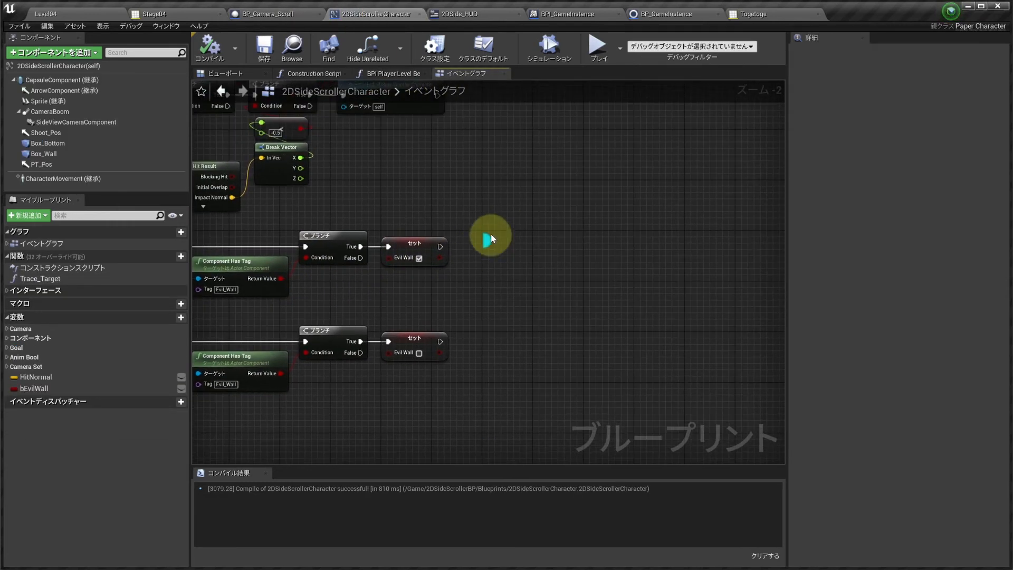
{"action": "scroll", "coordinate": [490, 232], "scroll_direction": "up", "scroll_amount": 1}
{"action": "left_click_drag", "start_coordinate": [440, 292], "coordinate": [495, 305]}
{"action": "type", "text": "death"}
{"action": "left_click", "coordinate": [523, 407]}
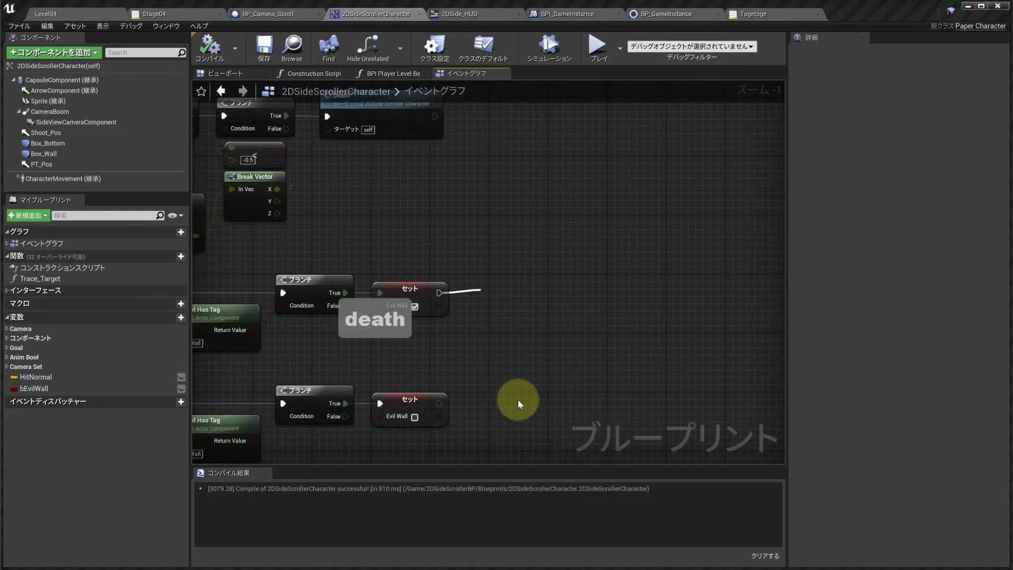
{"action": "right_click_drag", "start_coordinate": [271, 134], "coordinate": [339, 124]}
{"action": "left_click", "coordinate": [207, 54]}
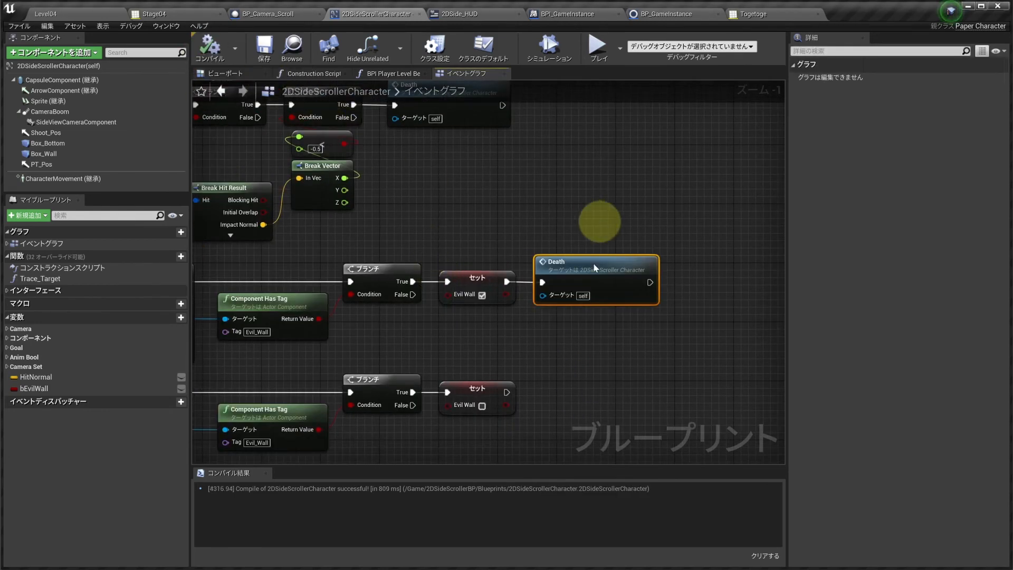
{"action": "left_click", "coordinate": [477, 287]}
{"action": "right_click_drag", "start_coordinate": [592, 306], "coordinate": [520, 301]}
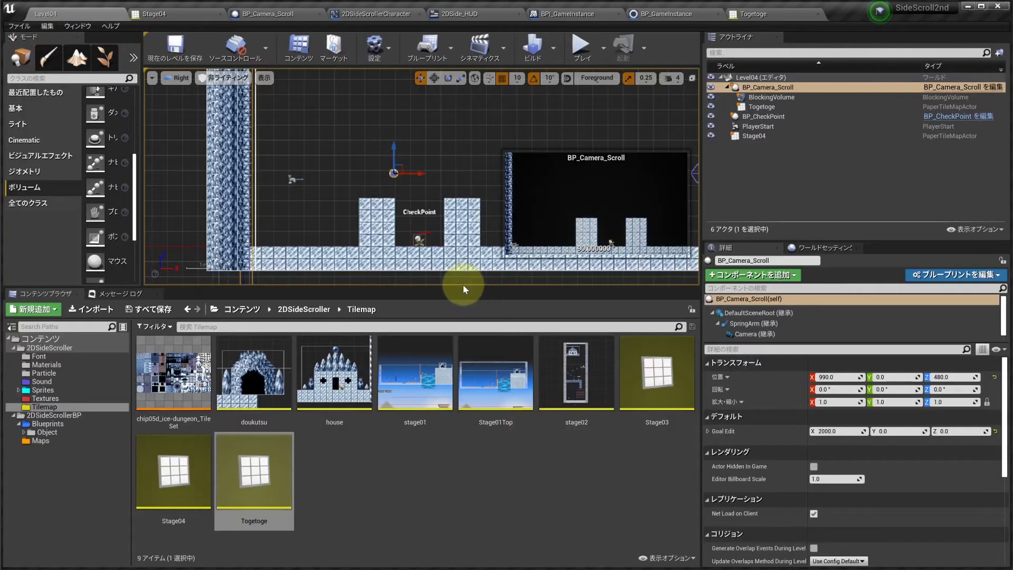
Step: Enlarge the Level04 viewport and play-test the scrolling stage with the spiked wall, jumping onto the blocks
{"action": "left_click", "coordinate": [463, 288]}
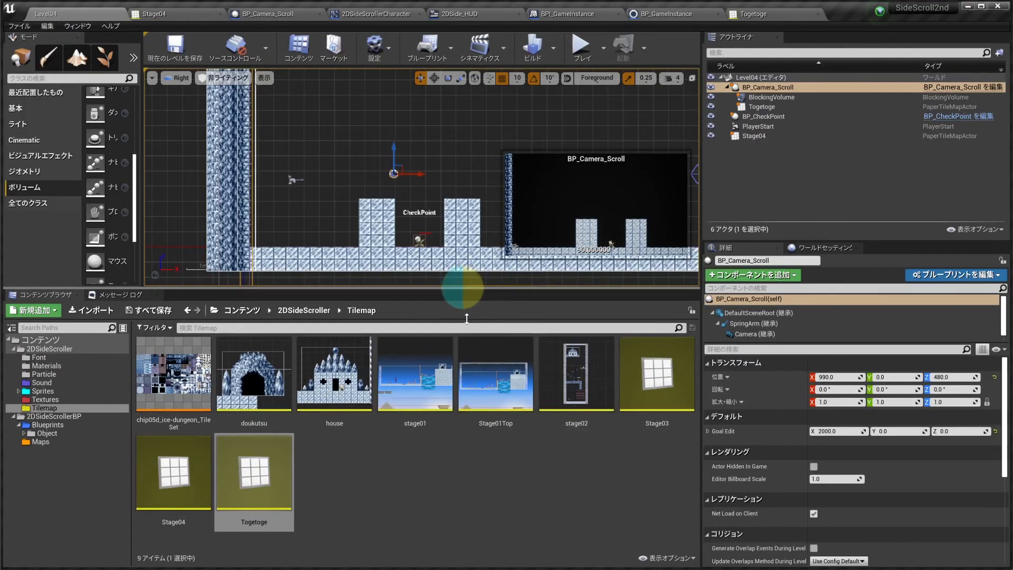
{"action": "key", "text": "Escape"}
{"action": "left_click", "coordinate": [576, 50]}
{"action": "key", "text": "d"}
{"action": "key", "text": "space"}
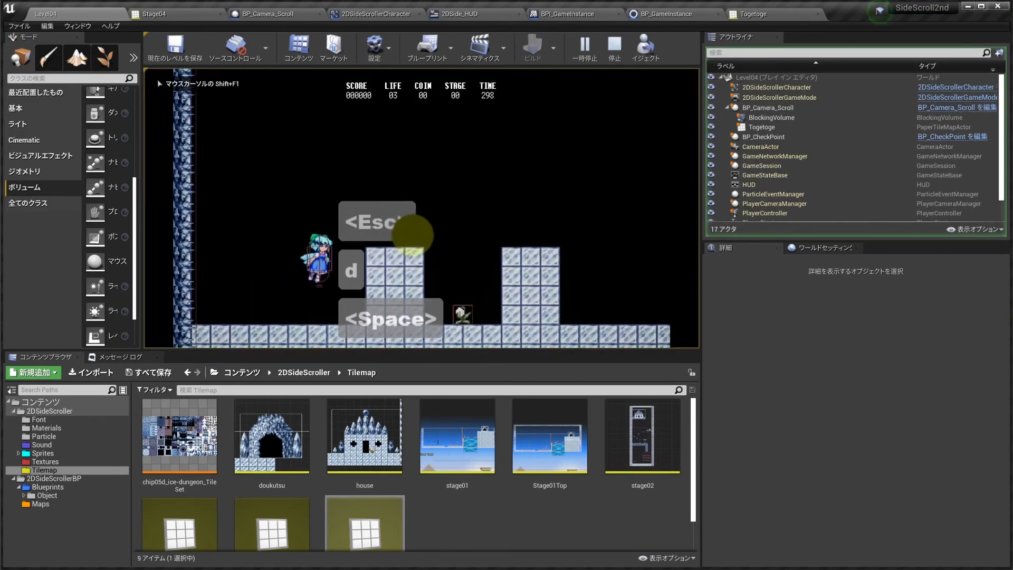
{"action": "key", "text": "space"}
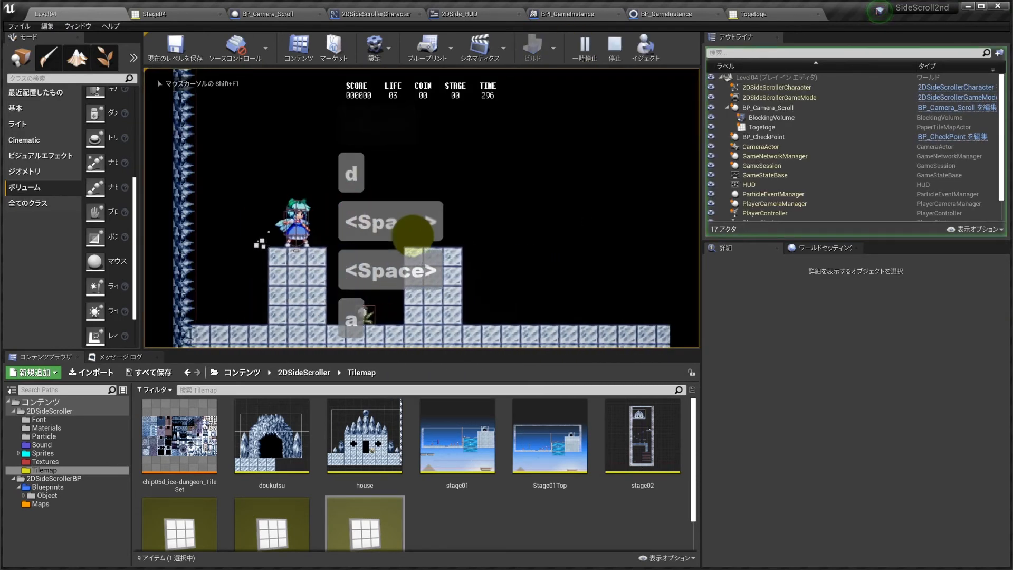
{"action": "key", "text": "Escape"}
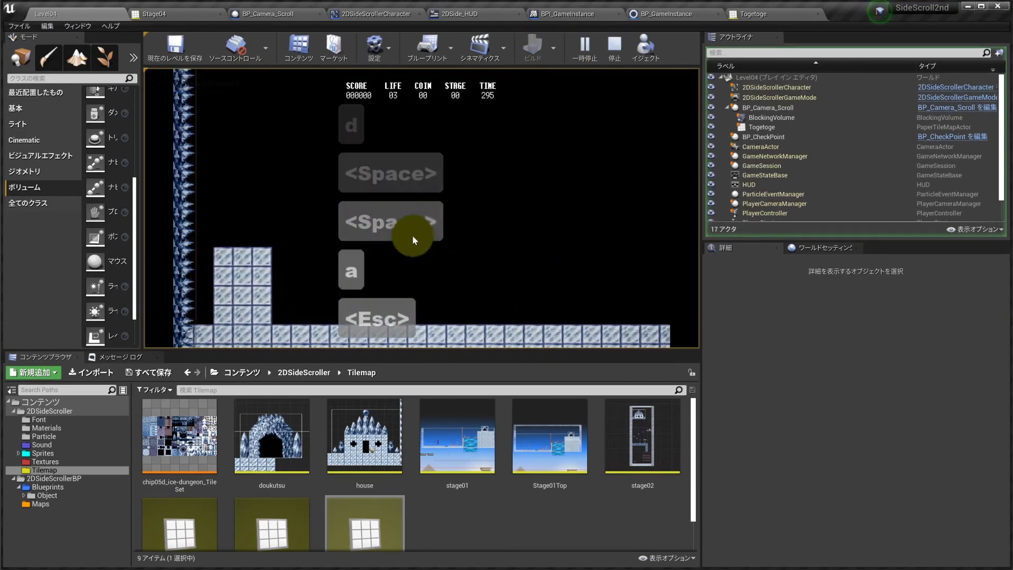
Step: Shift the Togetoge spike wall inward to X -1000 so more of it shows in the camera
{"action": "left_click", "coordinate": [209, 153]}
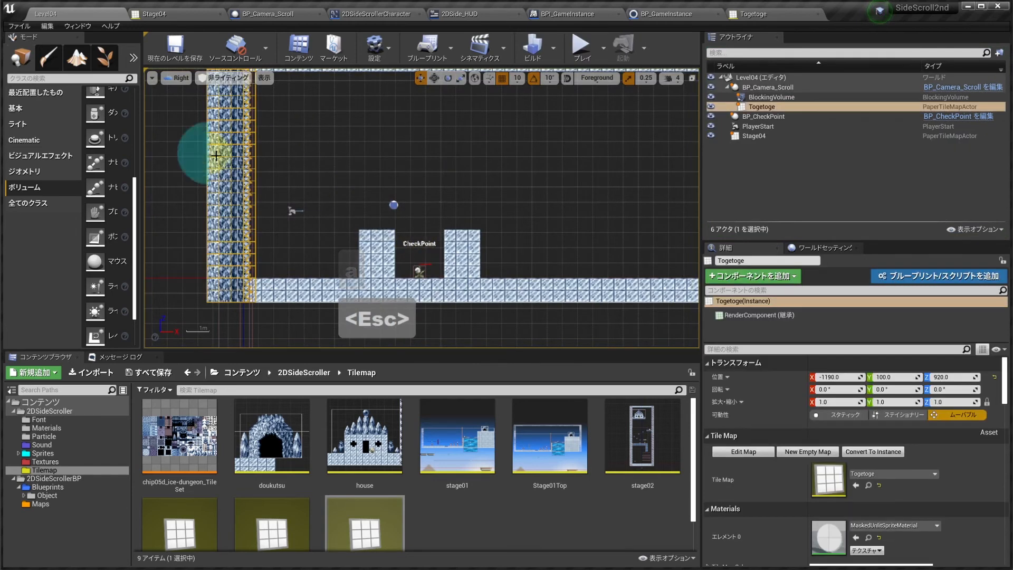
{"action": "key", "text": "f"}
{"action": "left_click_drag", "start_coordinate": [254, 102], "coordinate": [262, 101]}
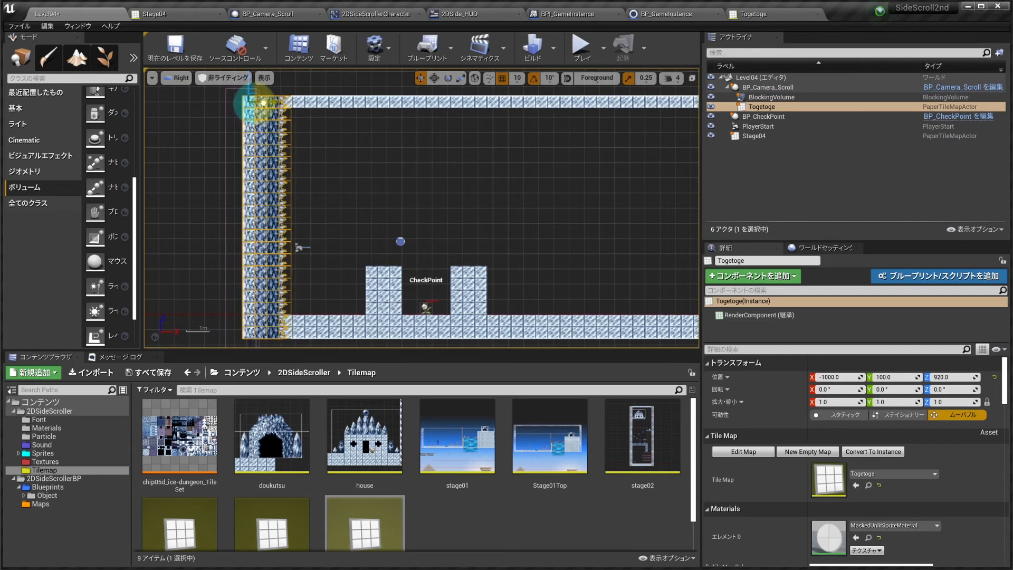
Step: Move BP_Camera_Scroll's Box collision to X -790 at the spike tips, and shift PlayerStart farther from the wall
{"action": "right_click_drag", "start_coordinate": [265, 99], "coordinate": [271, 148]}
{"action": "scroll", "coordinate": [270, 149], "scroll_direction": "up", "scroll_amount": 2}
{"action": "left_click", "coordinate": [256, 136]}
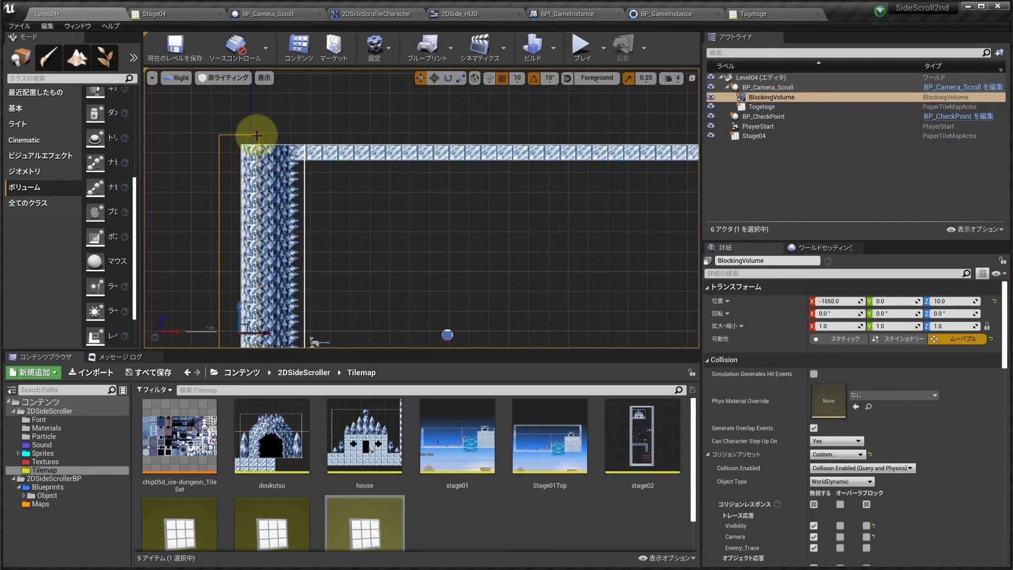
{"action": "left_click", "coordinate": [261, 164]}
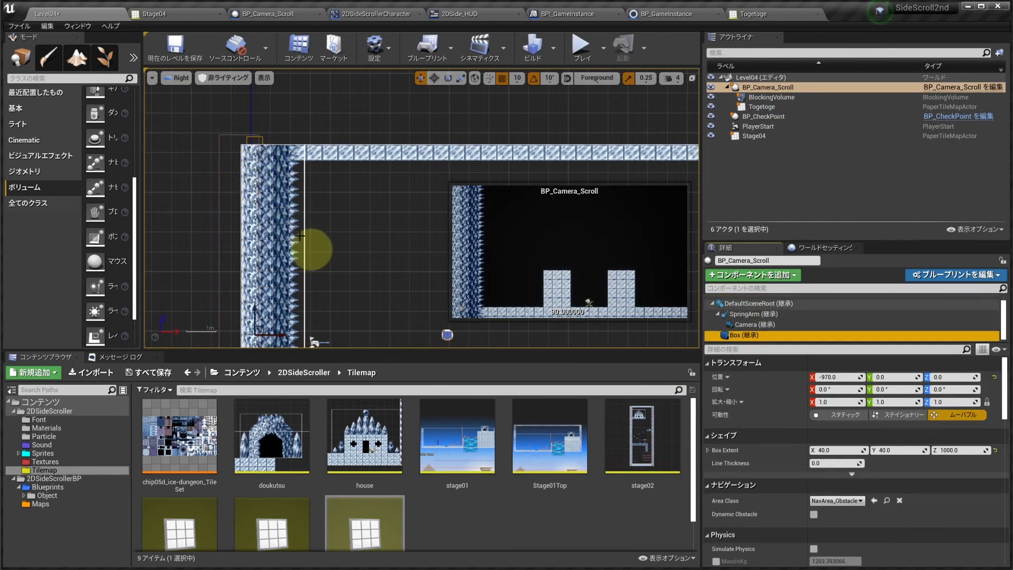
{"action": "right_click_drag", "start_coordinate": [299, 236], "coordinate": [287, 257]}
{"action": "left_click_drag", "start_coordinate": [327, 257], "coordinate": [322, 257]}
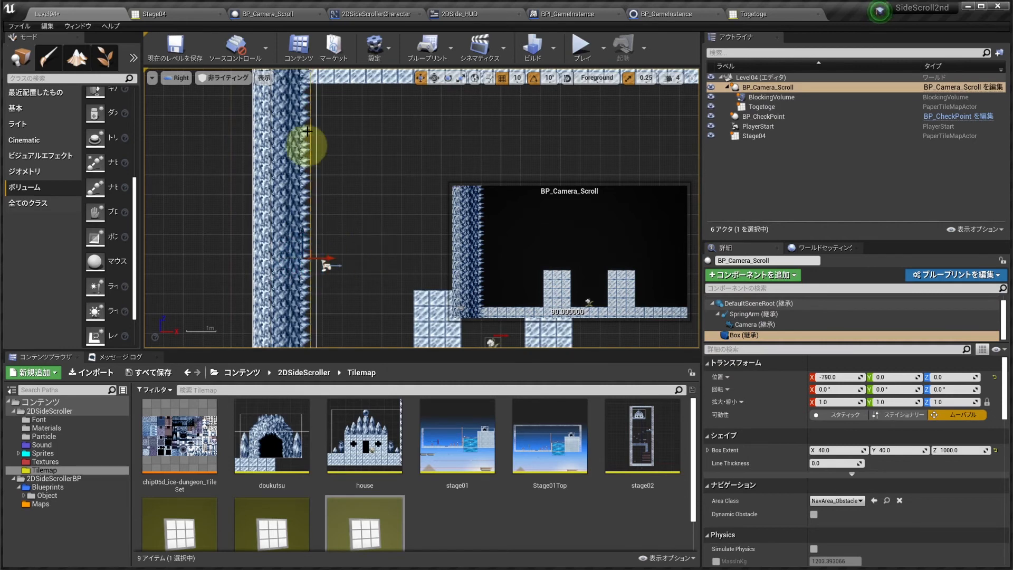
{"action": "right_click_drag", "start_coordinate": [357, 169], "coordinate": [330, 106]}
{"action": "left_click", "coordinate": [303, 200]}
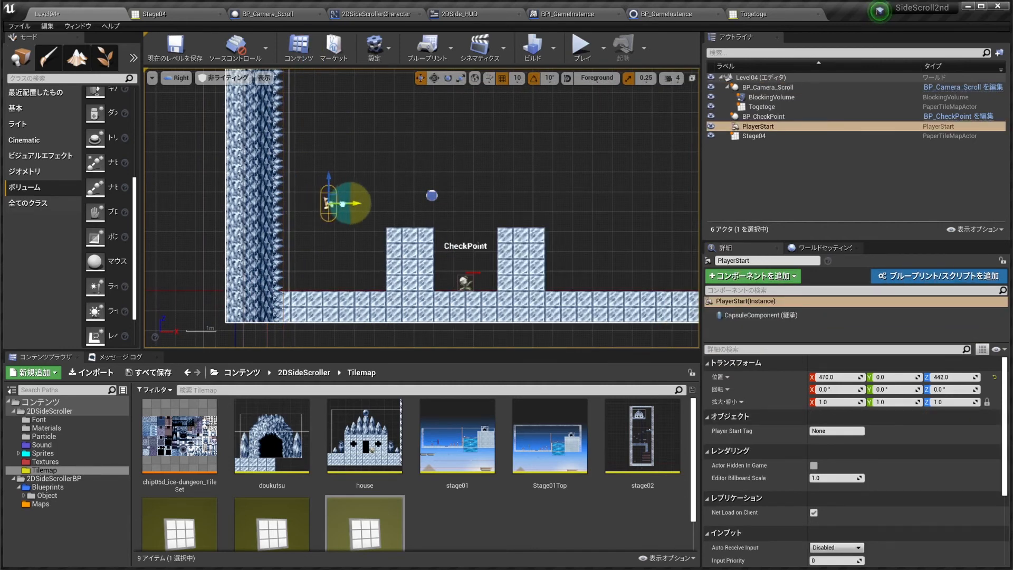
Step: Play-test Level04 by jumping over the blocks and moving the character back into the spiked wall
{"action": "left_click", "coordinate": [581, 46]}
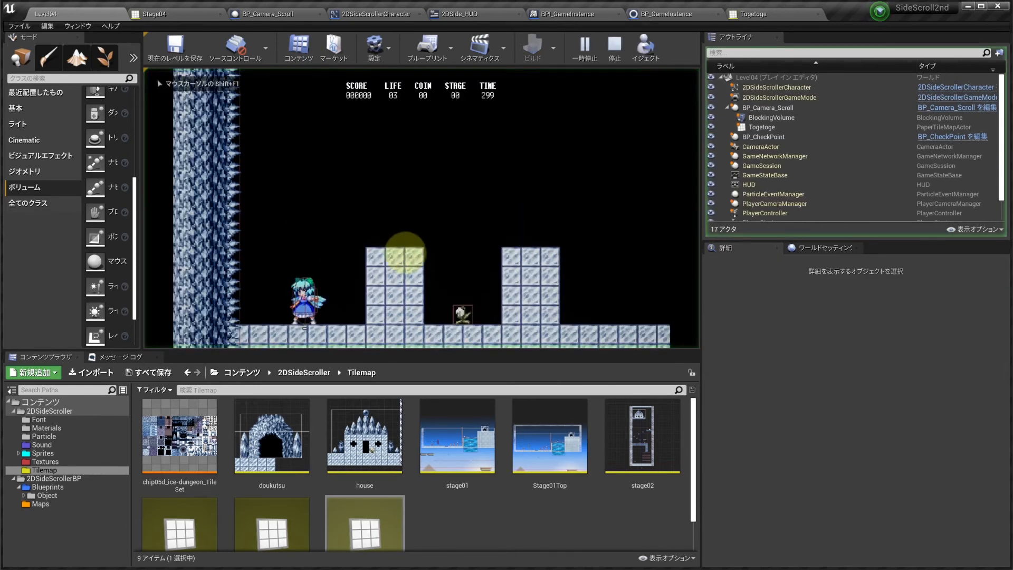
{"action": "key", "text": "space"}
{"action": "key", "text": "space"}
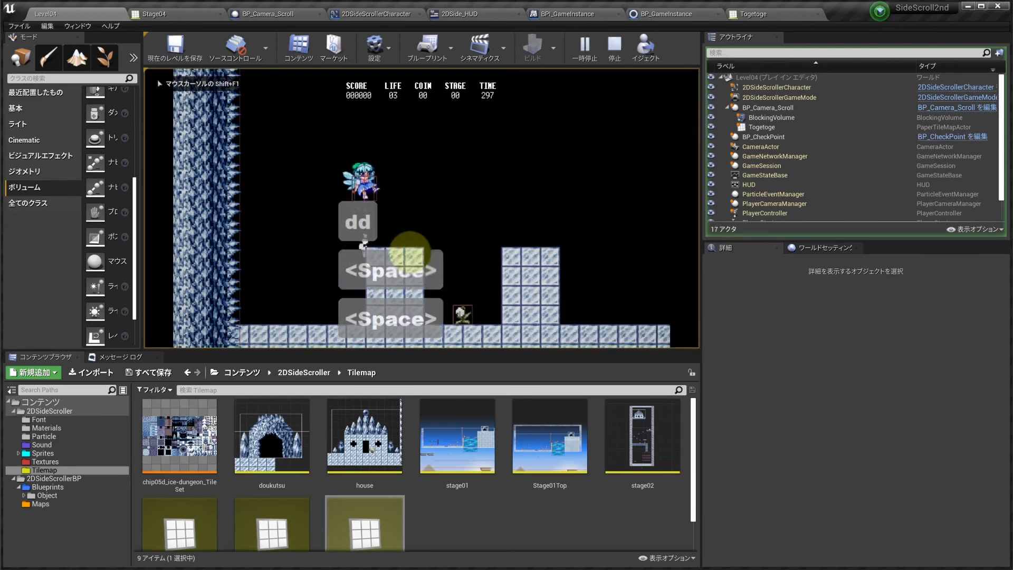
{"action": "key", "text": "a"}
{"action": "key", "text": "d"}
{"action": "key", "text": "space"}
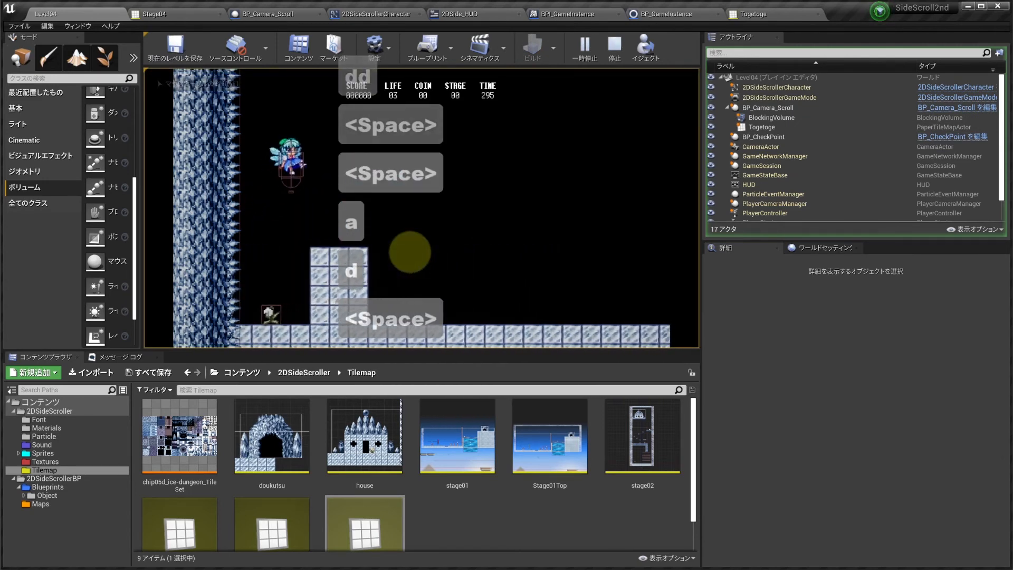
{"action": "key", "text": "a"}
{"action": "key", "text": "Escape"}
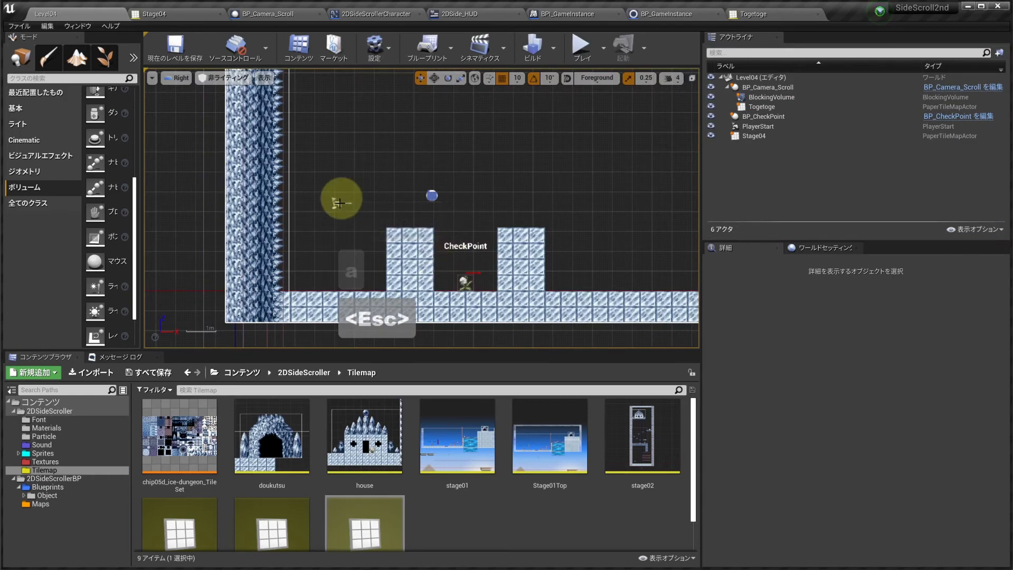
Step: Switch to the Photos app to review the rising-lava design notes in 強制スクロール.jpg, and return to Unreal Editor
{"action": "key", "text": "alt+Tab"}
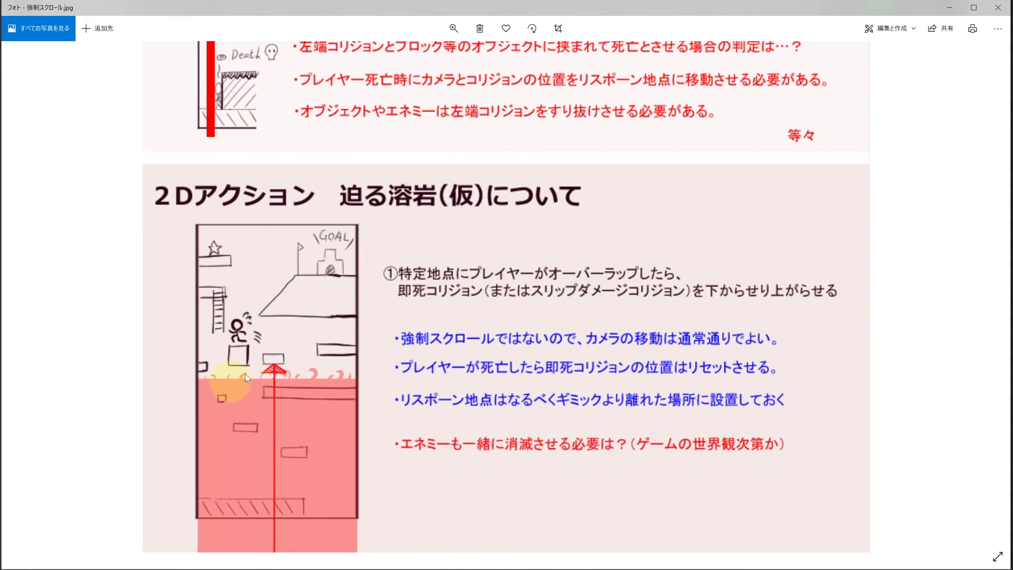
{"action": "key", "text": "alt+Tab"}
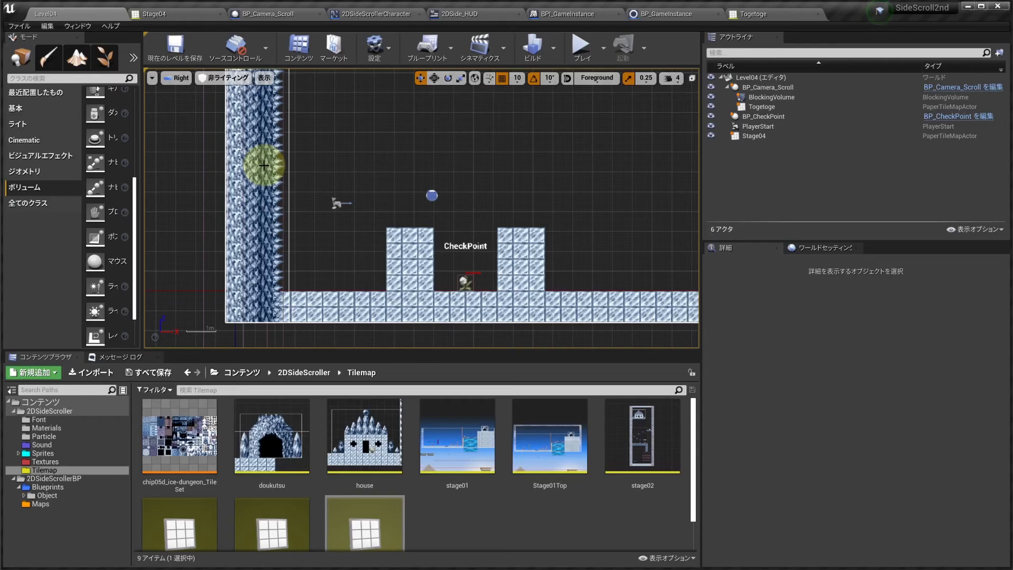
{"action": "left_click", "coordinate": [267, 163]}
{"action": "left_click", "coordinate": [392, 168]}
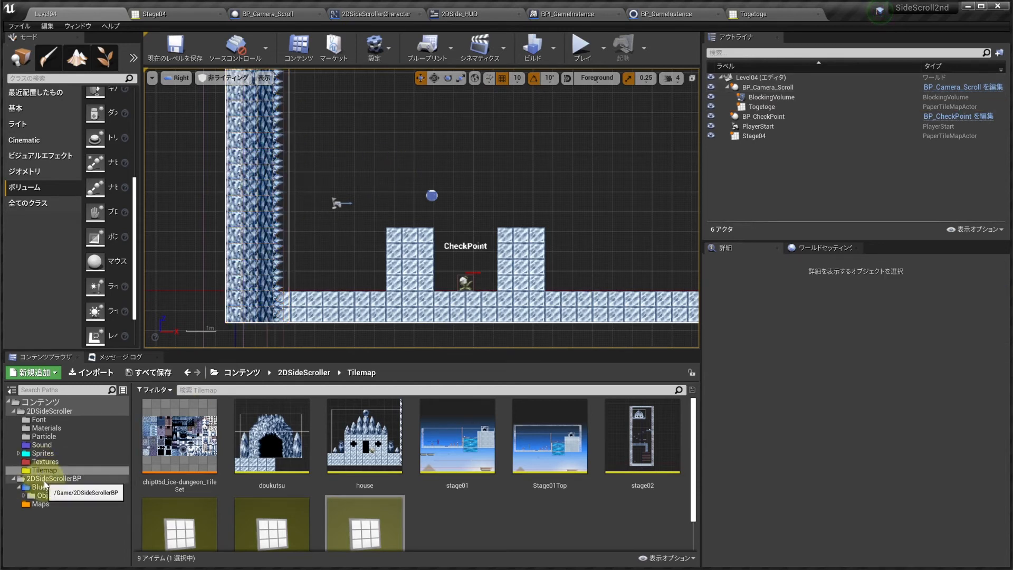
Step: Show the Maps folder in an enlarged content browser and open Level02
{"action": "left_click", "coordinate": [38, 503]}
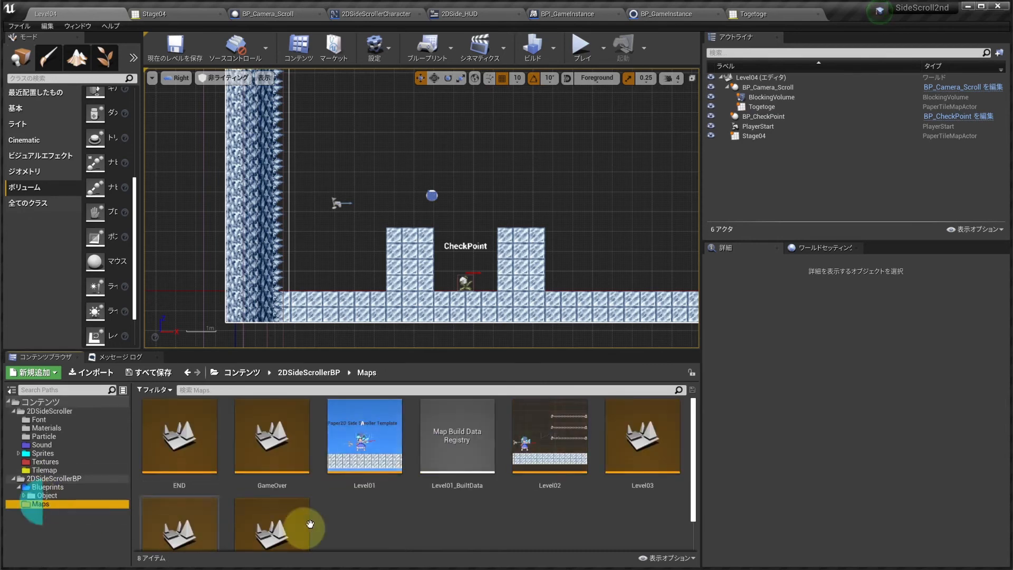
{"action": "left_click_drag", "start_coordinate": [383, 351], "coordinate": [373, 192]}
{"action": "left_click", "coordinate": [425, 330]}
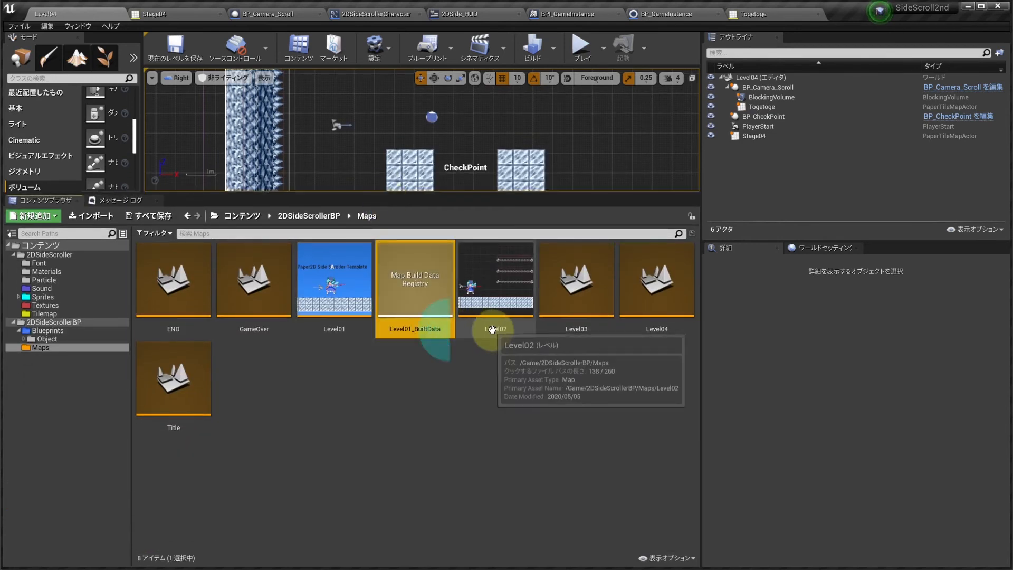
{"action": "left_click", "coordinate": [496, 301]}
{"action": "double_click", "coordinate": [496, 300]}
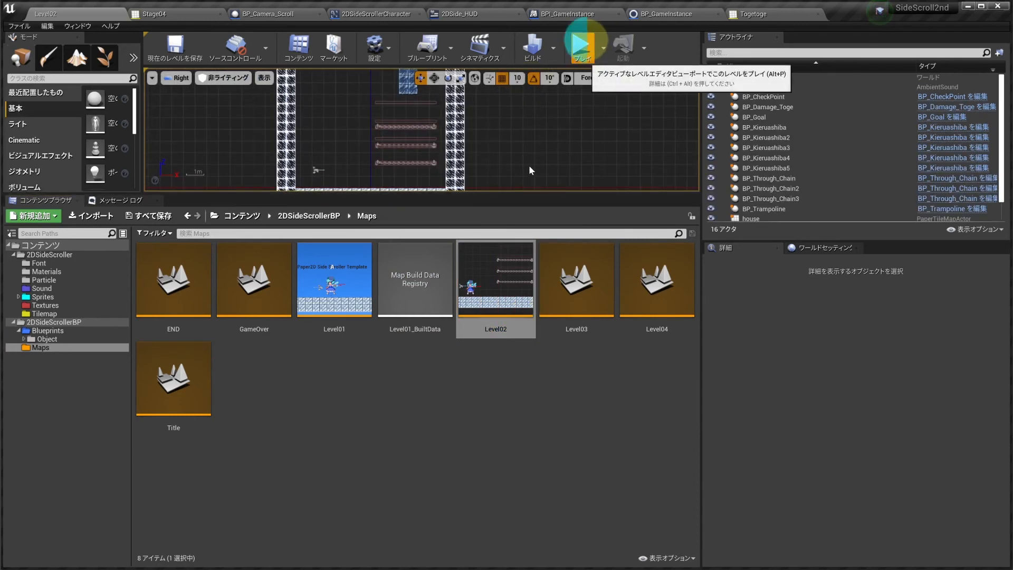
Step: Play-test Level02 by moving toward the chain platforms and jumping, and stop the session
{"action": "left_click", "coordinate": [582, 45]}
{"action": "left_click", "coordinate": [436, 140]}
{"action": "key", "text": "d"}
{"action": "key", "text": "space"}
{"action": "key", "text": "space"}
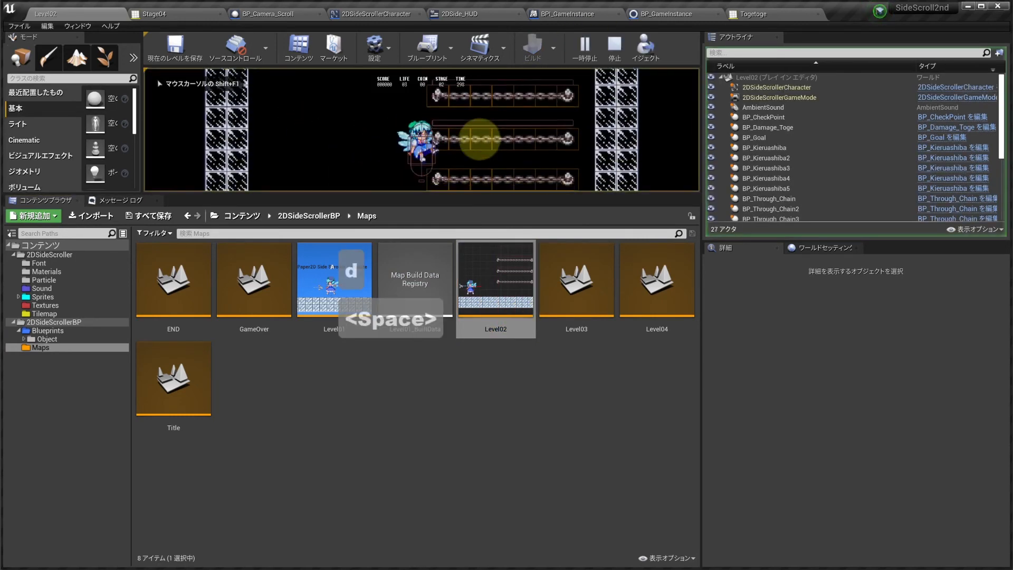
{"action": "key", "text": "Escape"}
Step: Enlarge the viewport and examine the BP_Through_Chain platforms in Level02
{"action": "left_click_drag", "start_coordinate": [436, 195], "coordinate": [459, 260]}
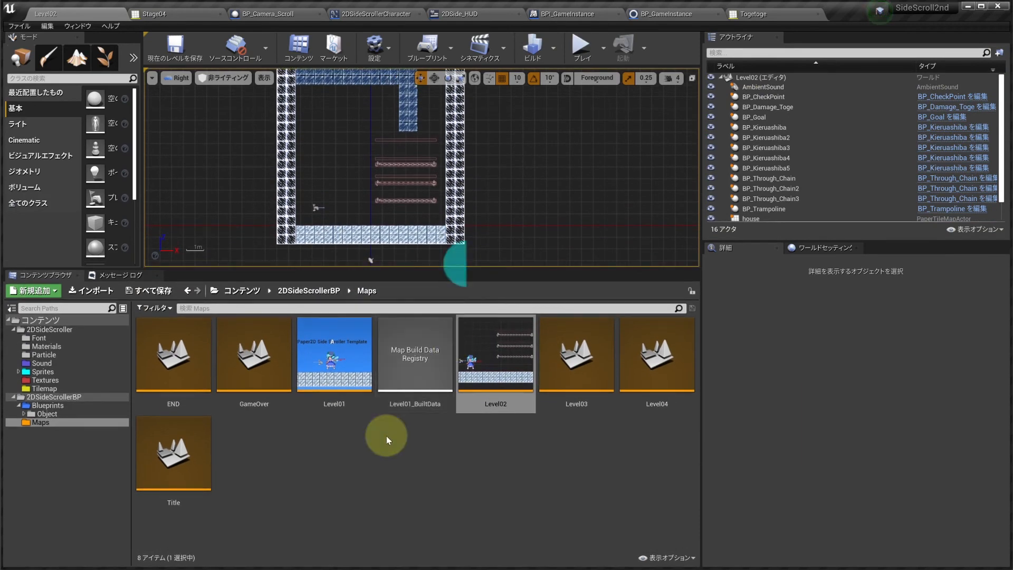
{"action": "left_click", "coordinate": [391, 162]}
{"action": "scroll", "coordinate": [401, 176], "scroll_direction": "up", "scroll_amount": 2}
{"action": "left_click", "coordinate": [396, 160]}
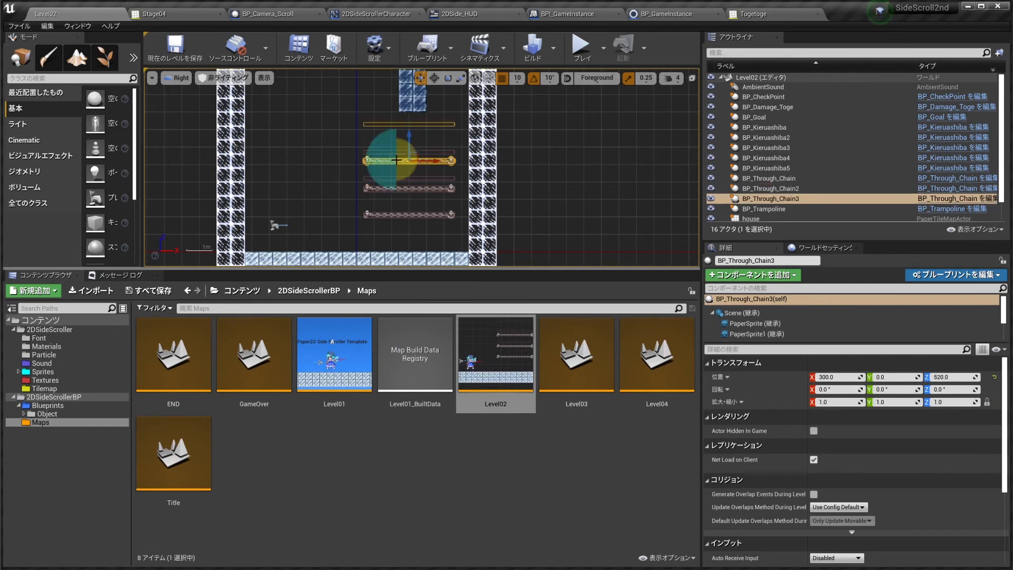
{"action": "left_click", "coordinate": [400, 212]}
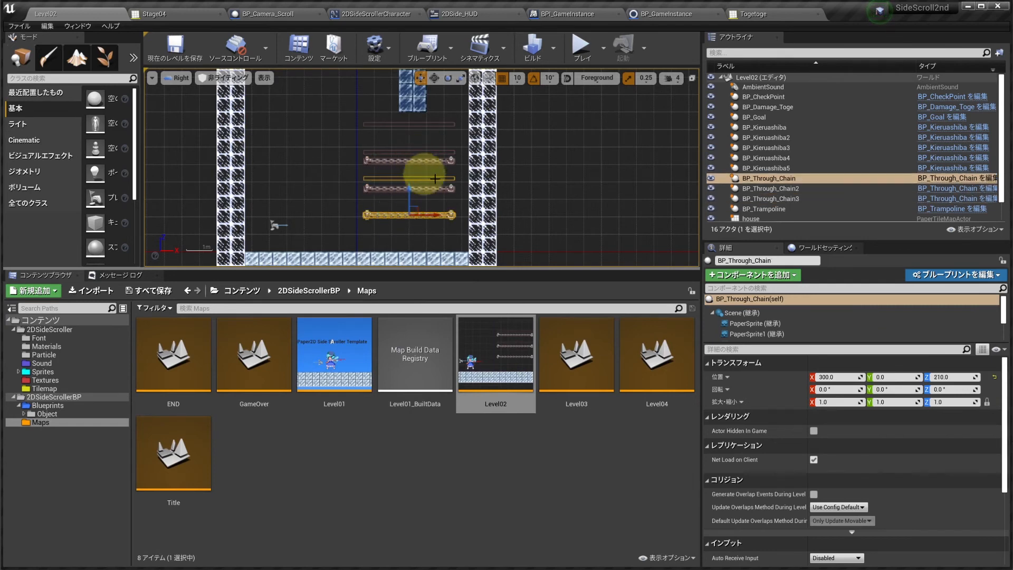
{"action": "mouse_move", "coordinate": [444, 140]}
{"action": "right_mouse_down"}
{"action": "mouse_move", "coordinate": [422, 174]}
{"action": "mouse_move", "coordinate": [440, 124]}
{"action": "right_mouse_up"}
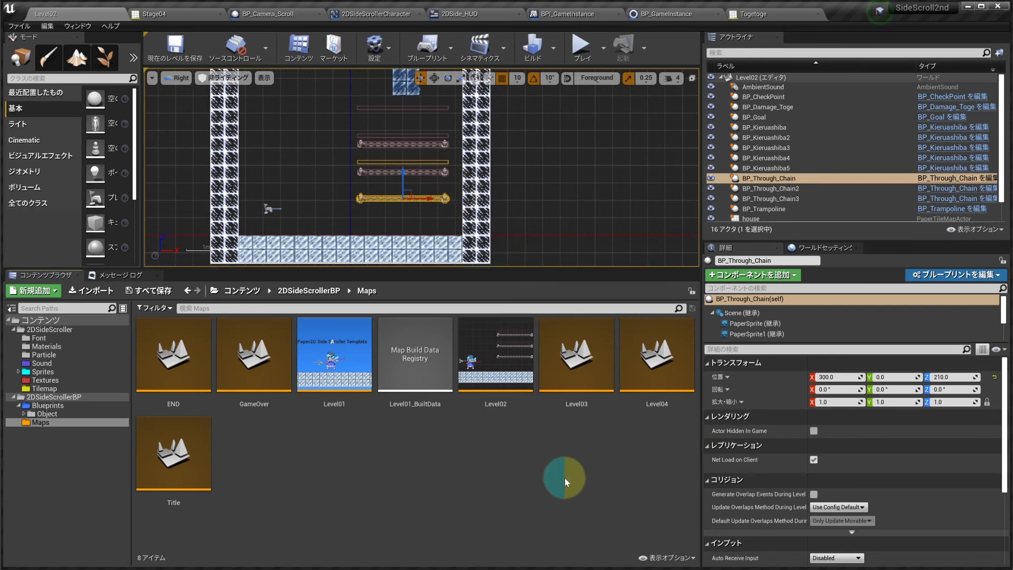
Step: Duplicate the Level02 map as Level05 and open the copy
{"action": "left_click", "coordinate": [492, 360]}
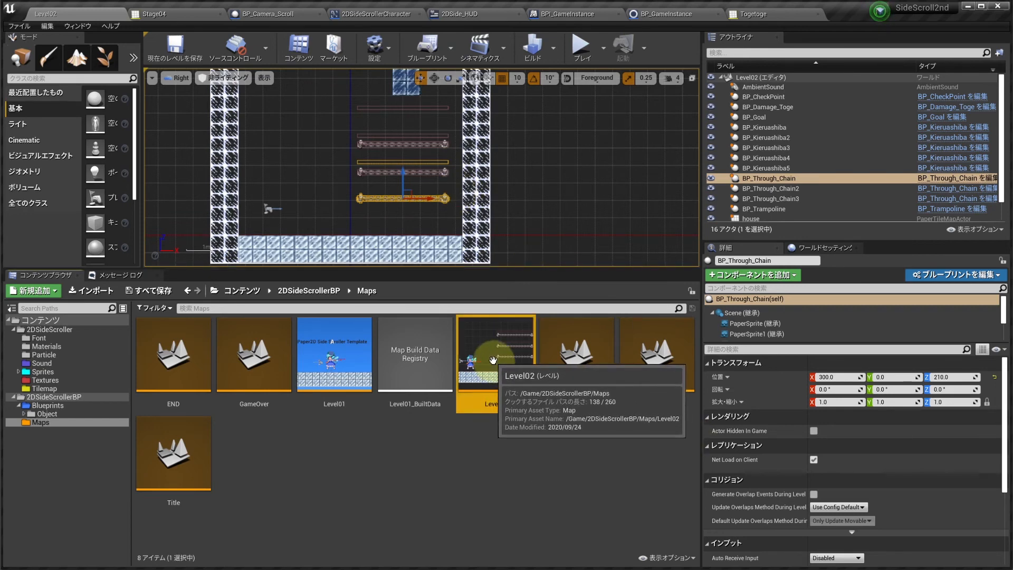
{"action": "right_click", "coordinate": [498, 359]}
{"action": "mouse_move", "coordinate": [543, 214]}
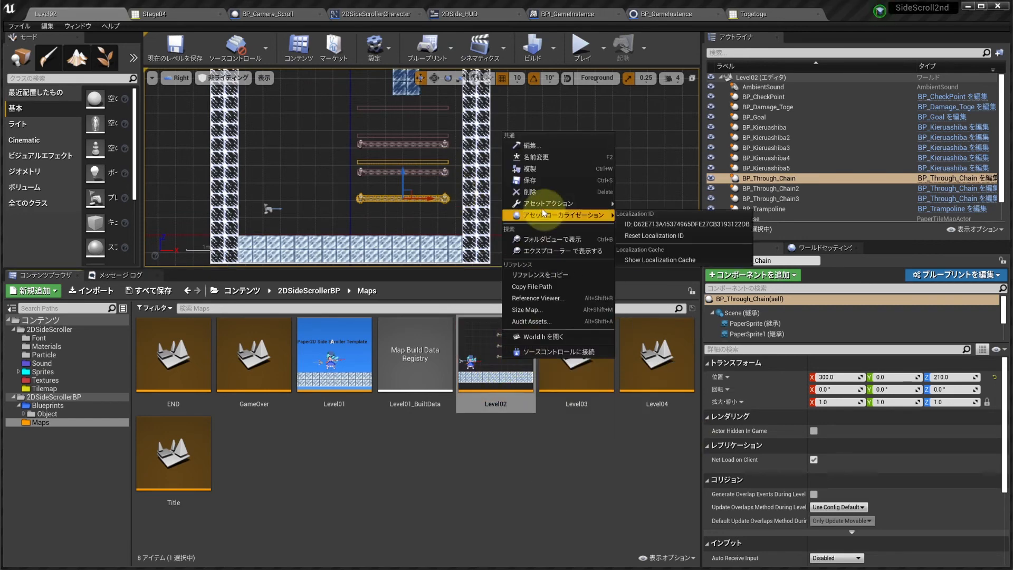
{"action": "left_click", "coordinate": [545, 169]}
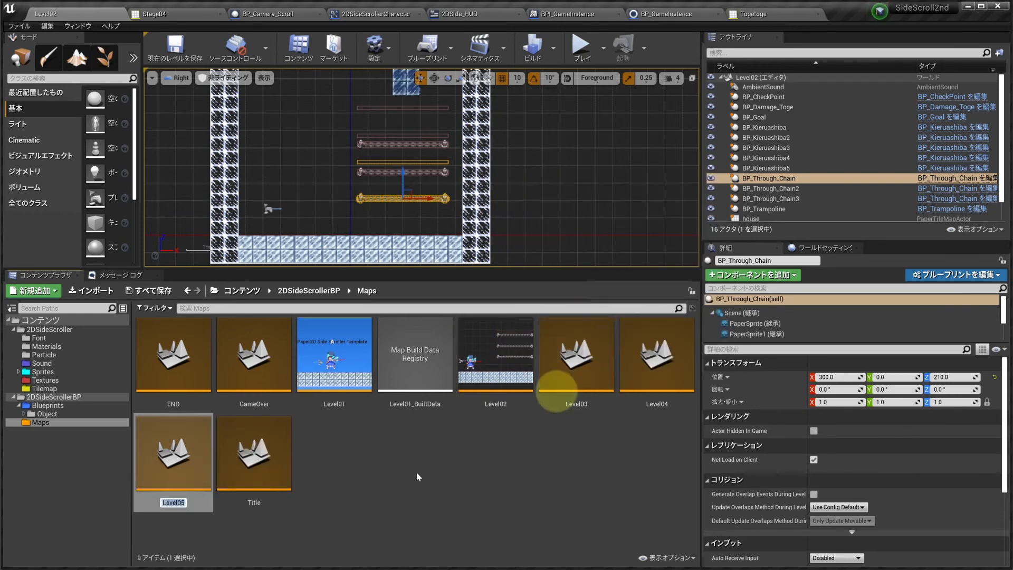
{"action": "left_click", "coordinate": [342, 441]}
{"action": "double_click", "coordinate": [207, 451]}
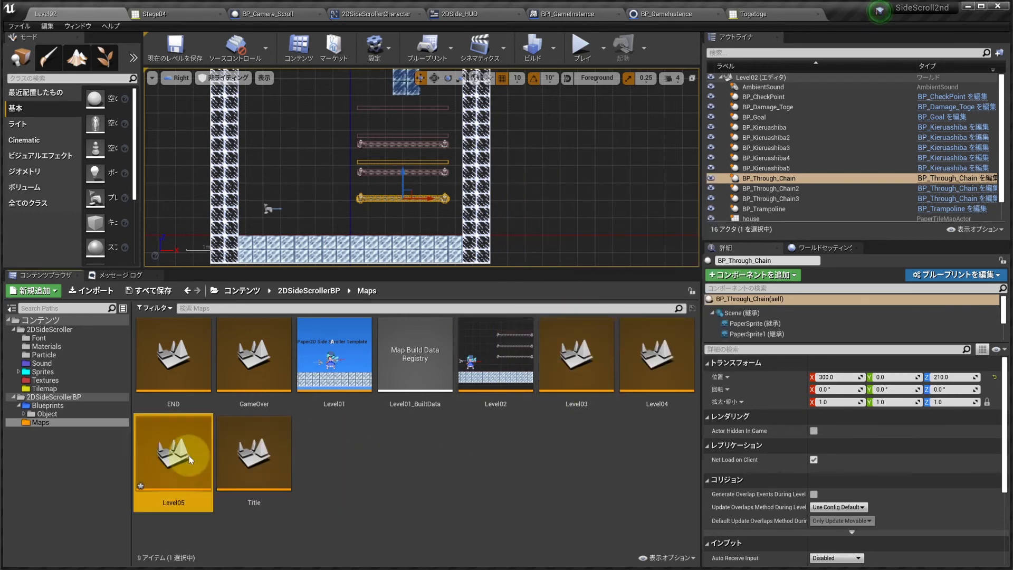
Step: Move the three BP_Through_Chain platforms out of the shaft into the empty space beyond its right wall
{"action": "left_click", "coordinate": [409, 152]}
{"action": "left_click", "coordinate": [407, 178], "text": "ctrl"}
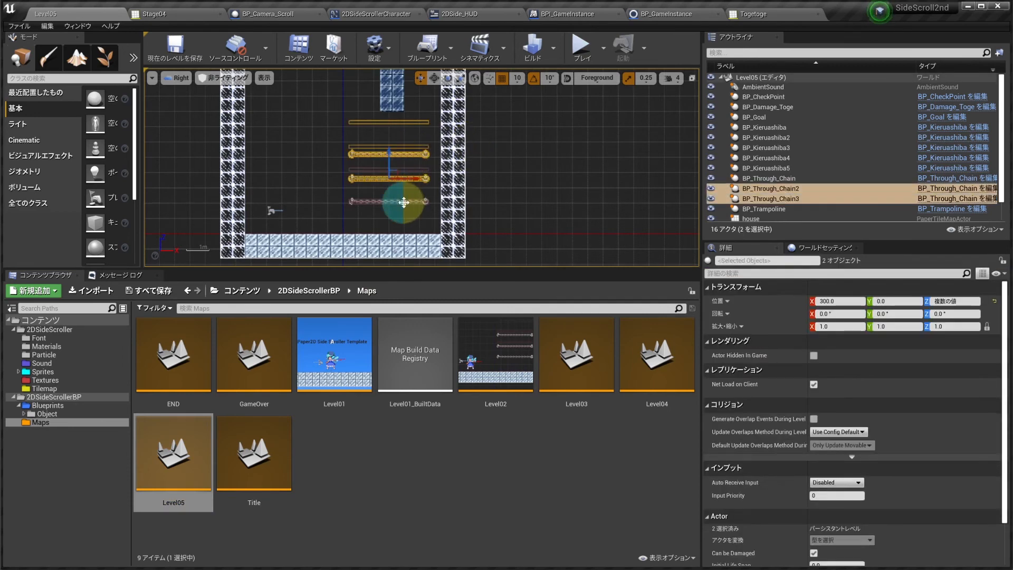
{"action": "left_click", "coordinate": [404, 202], "text": "ctrl"}
{"action": "left_click", "coordinate": [324, 190]}
{"action": "right_click_drag", "start_coordinate": [386, 193], "coordinate": [373, 152]}
{"action": "scroll", "coordinate": [397, 183], "scroll_direction": "down", "scroll_amount": 2}
Step: Place the Togetoge tile map directly beneath the shaft's floor, rotated 90° about Y
{"action": "left_click", "coordinate": [45, 388]}
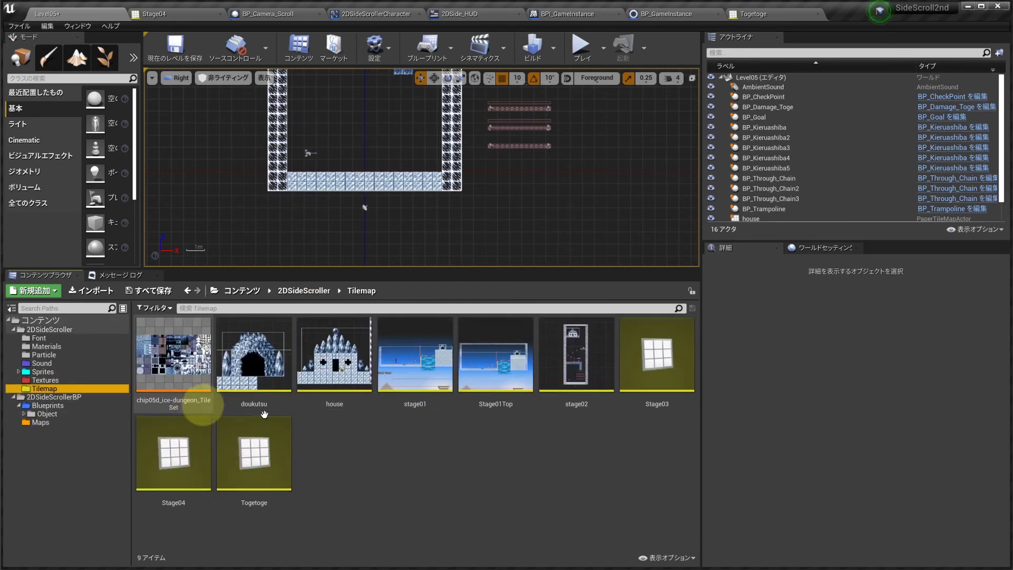
{"action": "left_click_drag", "start_coordinate": [258, 434], "coordinate": [211, 271]}
{"action": "left_click", "coordinate": [881, 389]}
{"action": "type", "text": "90"}
{"action": "key", "text": "Return"}
{"action": "left_click", "coordinate": [407, 261]}
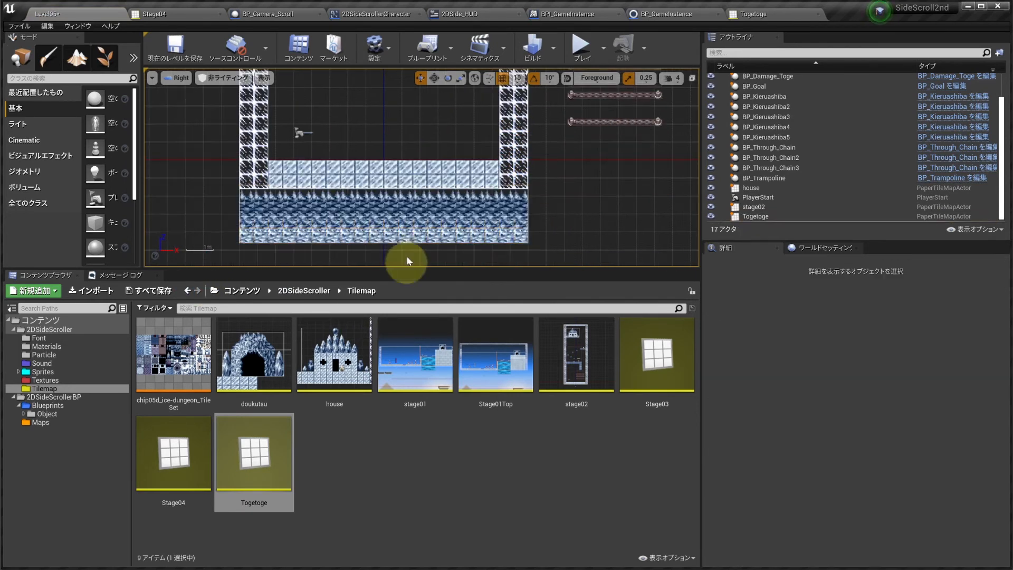
Step: Enlarge the viewport and place a Trigger Volume over the Togetoge spikes beneath the floor at X 0, Z -270
{"action": "left_click_drag", "start_coordinate": [373, 267], "coordinate": [372, 376]}
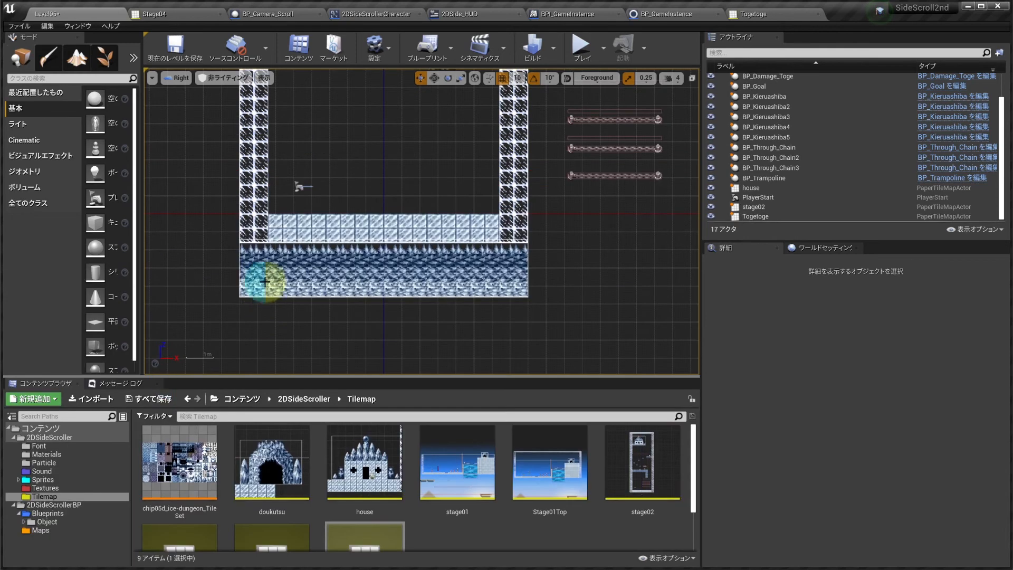
{"action": "left_click", "coordinate": [267, 283]}
{"action": "left_click", "coordinate": [24, 186]}
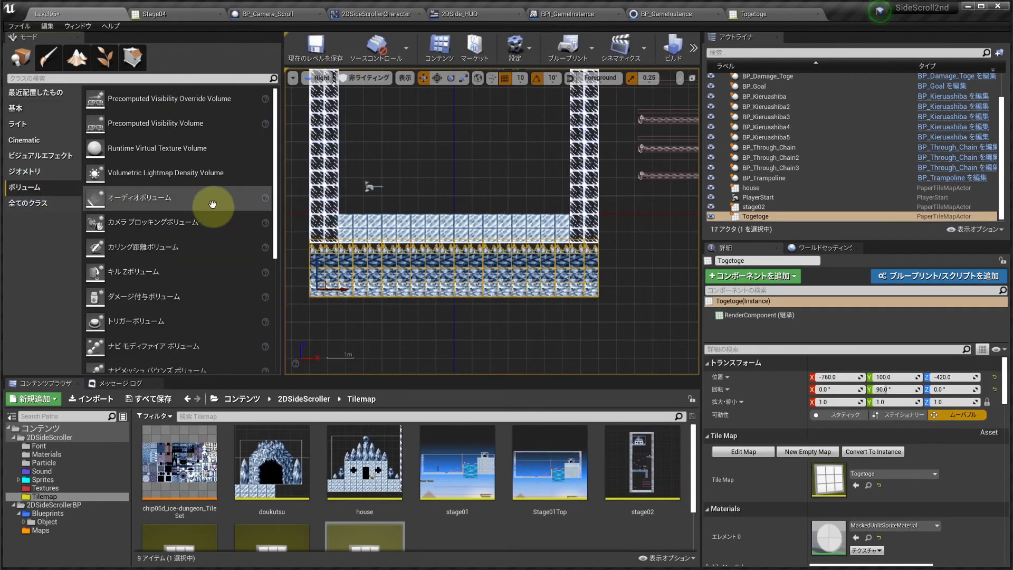
{"action": "scroll", "coordinate": [196, 205], "scroll_direction": "down", "scroll_amount": 5}
{"action": "scroll", "coordinate": [135, 267], "scroll_direction": "up", "scroll_amount": 5}
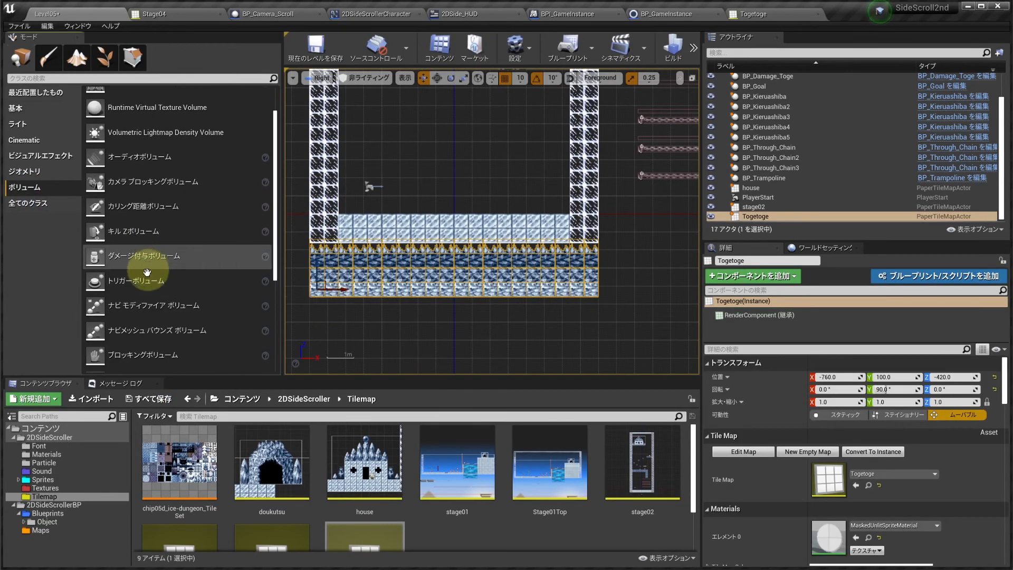
{"action": "left_click_drag", "start_coordinate": [142, 280], "coordinate": [480, 183]}
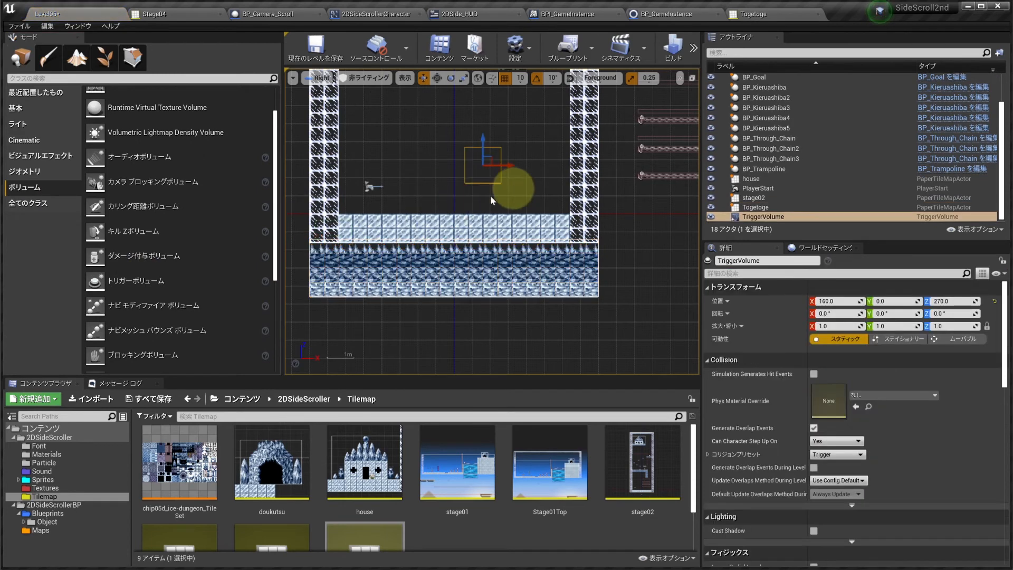
{"action": "left_click_drag", "start_coordinate": [283, 174], "coordinate": [154, 174]}
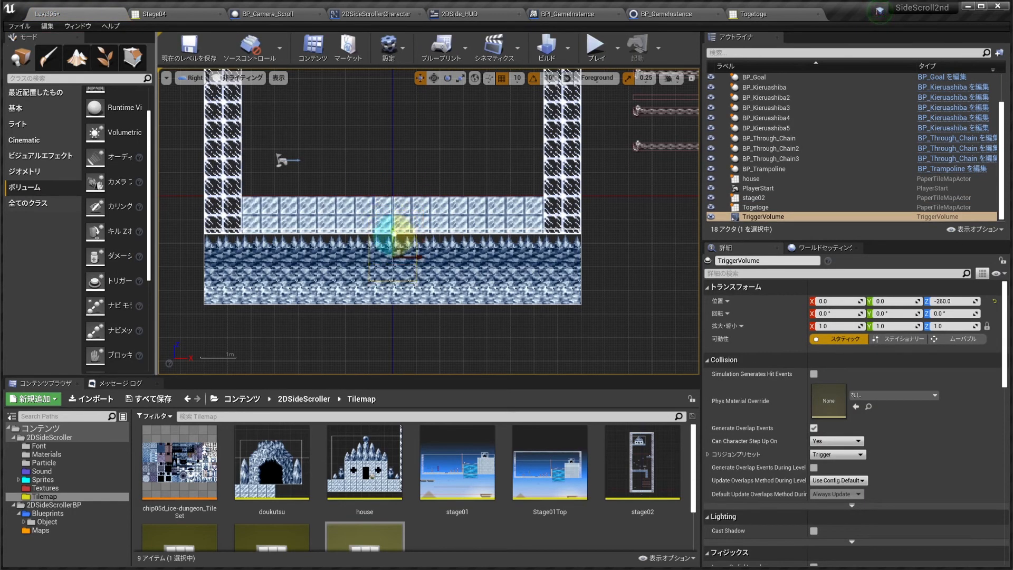
Step: Switch the trigger volume to a Custom collision preset that overlaps only Player and ignores all other channels
{"action": "scroll", "coordinate": [707, 361], "scroll_direction": "down", "scroll_amount": 3}
{"action": "left_click", "coordinate": [708, 362]}
{"action": "scroll", "coordinate": [791, 327], "scroll_direction": "down", "scroll_amount": 2}
{"action": "left_click", "coordinate": [838, 285]}
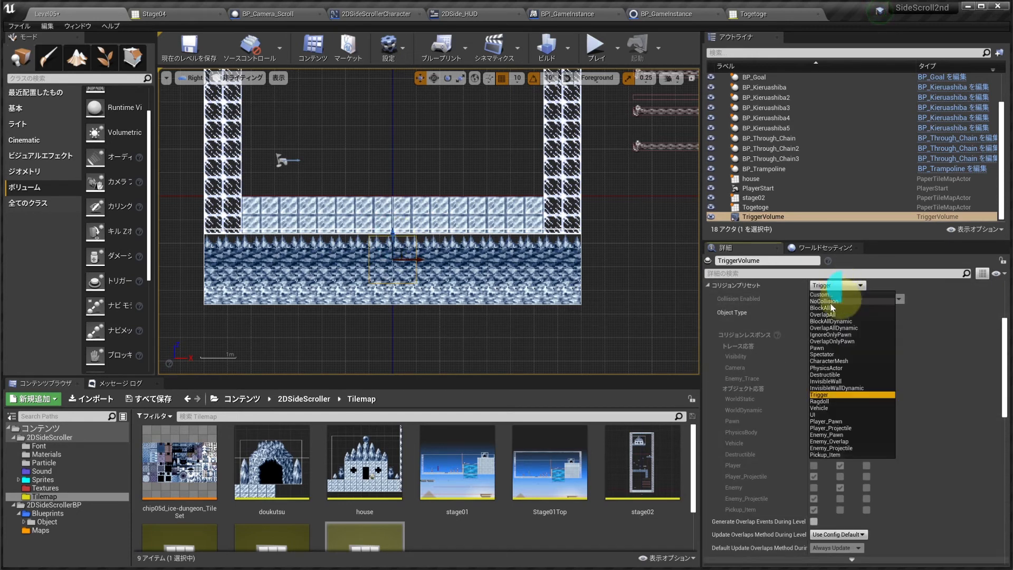
{"action": "left_click", "coordinate": [822, 295]}
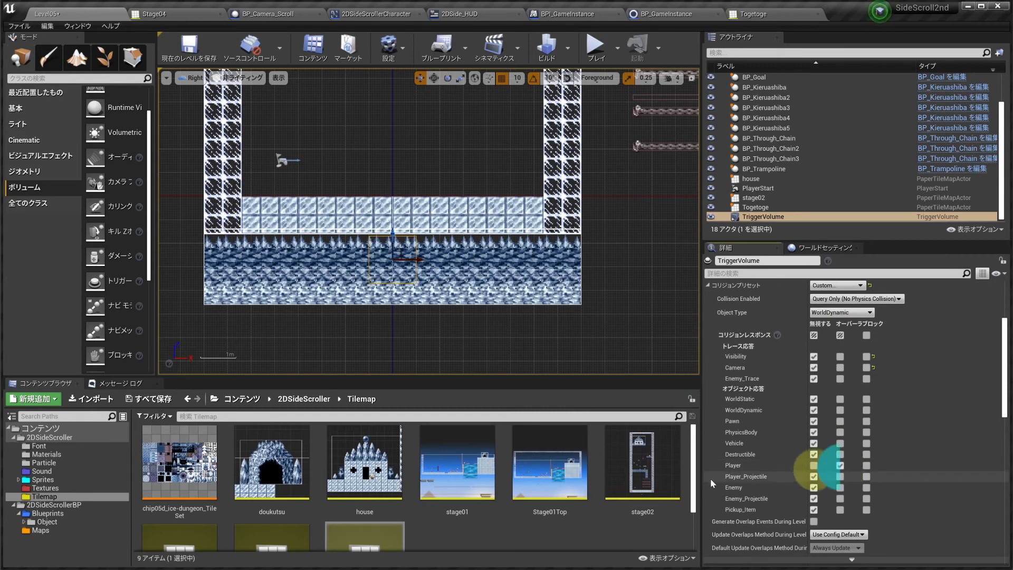
Step: Set the trigger volume's brush X size to 1600 so it spans the full width of the spikes
{"action": "scroll", "coordinate": [770, 390], "scroll_direction": "down", "scroll_amount": 10}
{"action": "left_click", "coordinate": [836, 389]}
{"action": "type", "text": "20"}
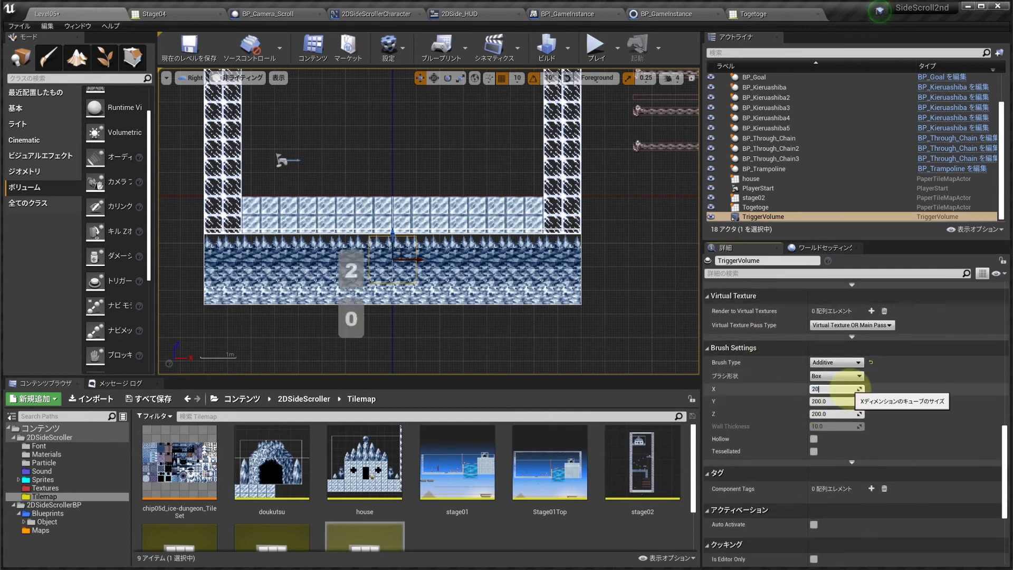
{"action": "type", "text": "0.0"}
{"action": "key", "text": "Return"}
{"action": "type", "text": "1600"}
{"action": "key", "text": "Return"}
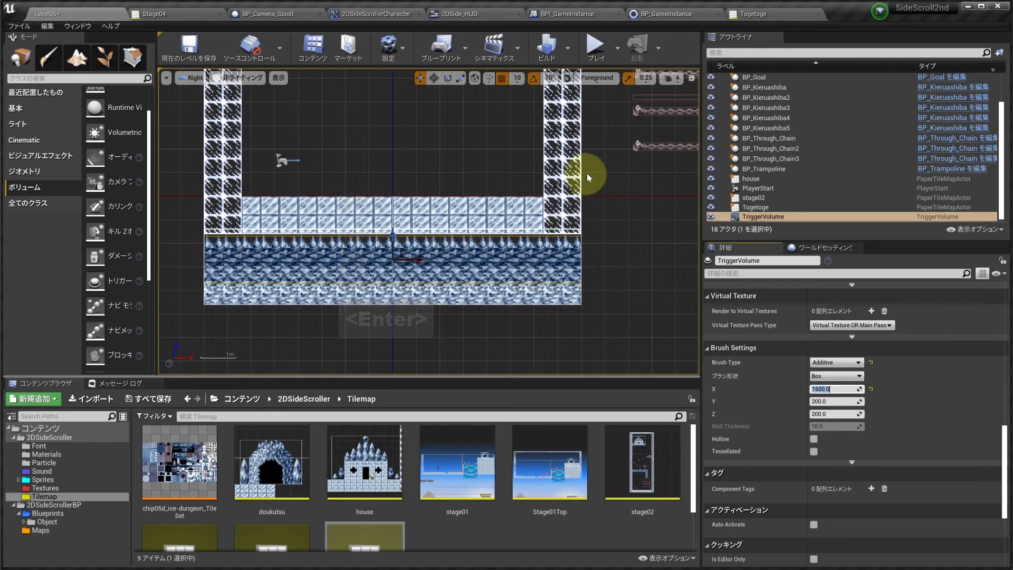
Step: Set the trigger volume's mobility to Movable and attach Togetoge to it as a child
{"action": "scroll", "coordinate": [807, 280], "scroll_direction": "up", "scroll_amount": 5}
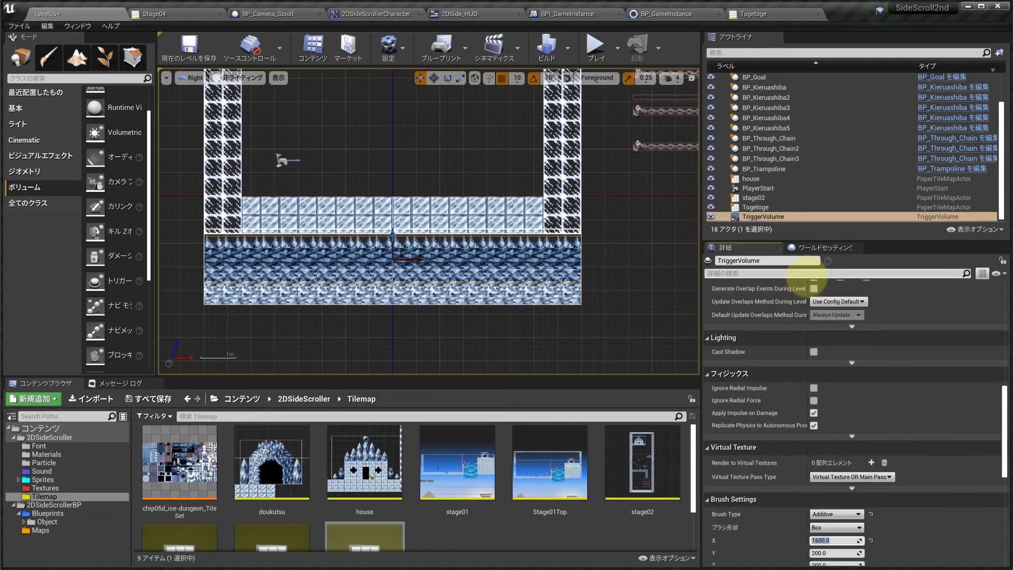
{"action": "scroll", "coordinate": [812, 274], "scroll_direction": "up", "scroll_amount": 3}
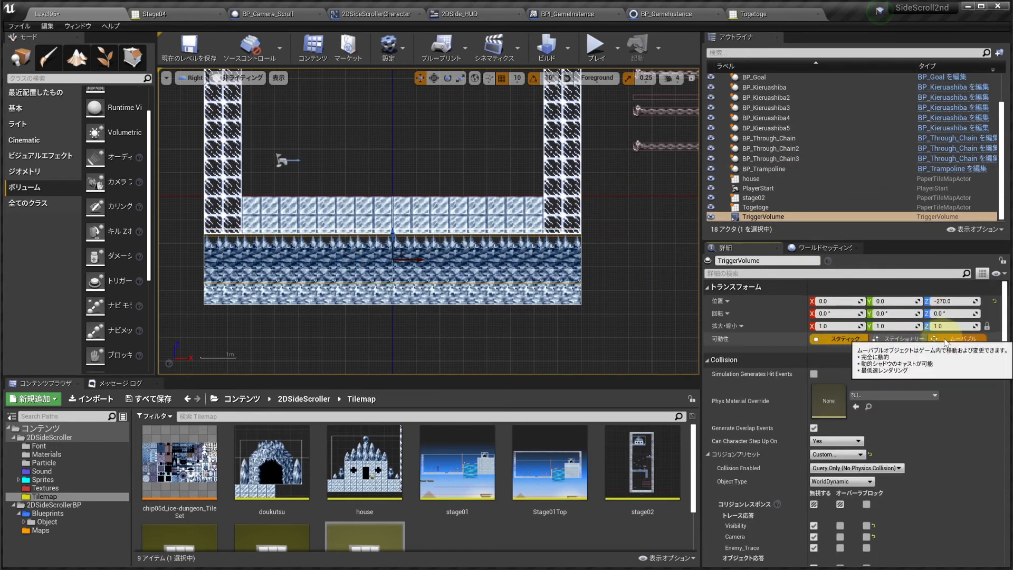
{"action": "left_click", "coordinate": [963, 338]}
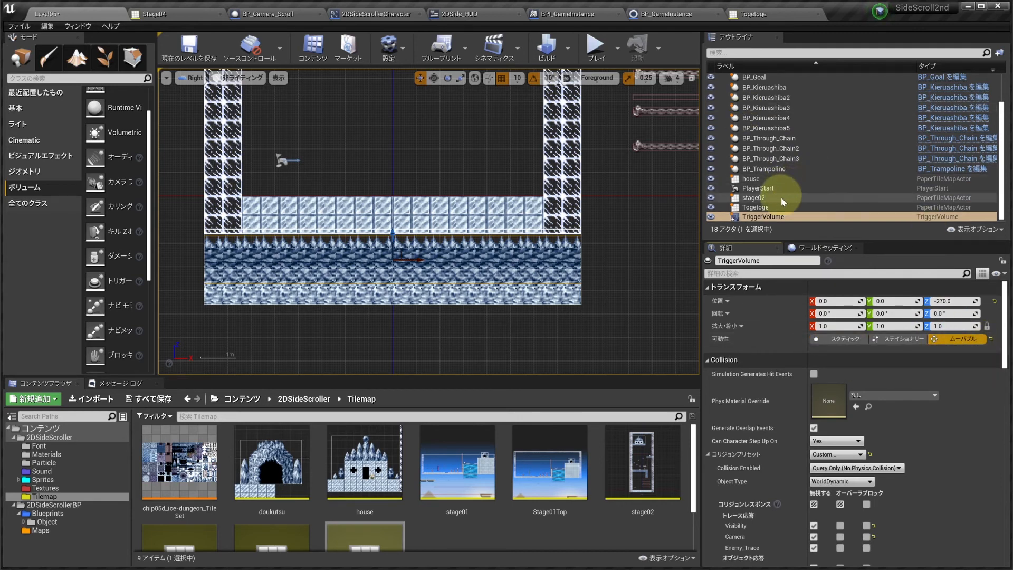
{"action": "scroll", "coordinate": [782, 196], "scroll_direction": "up", "scroll_amount": 2}
{"action": "scroll", "coordinate": [784, 194], "scroll_direction": "down", "scroll_amount": 2}
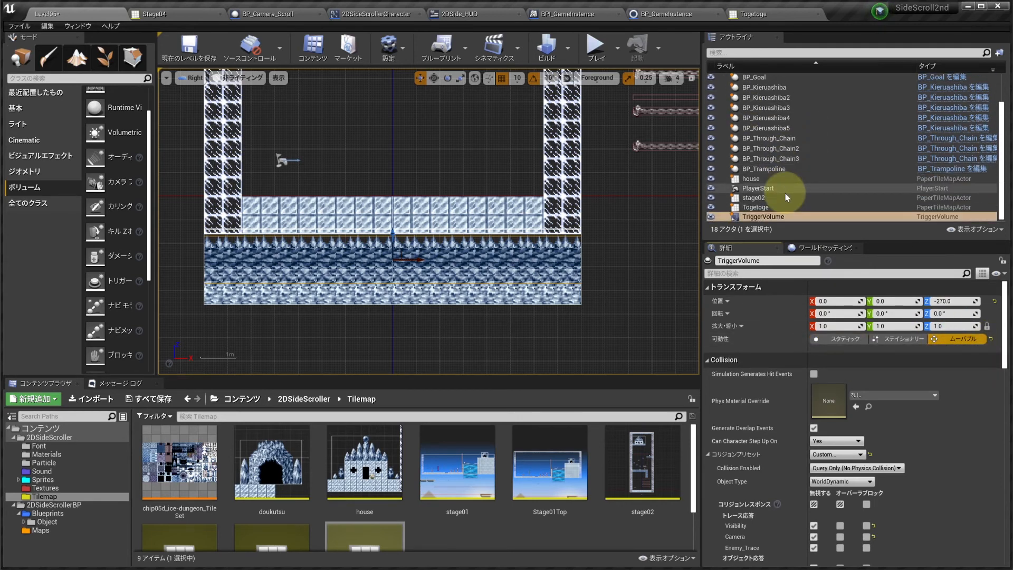
{"action": "left_click", "coordinate": [756, 207]}
{"action": "left_click_drag", "start_coordinate": [756, 208], "coordinate": [753, 220]}
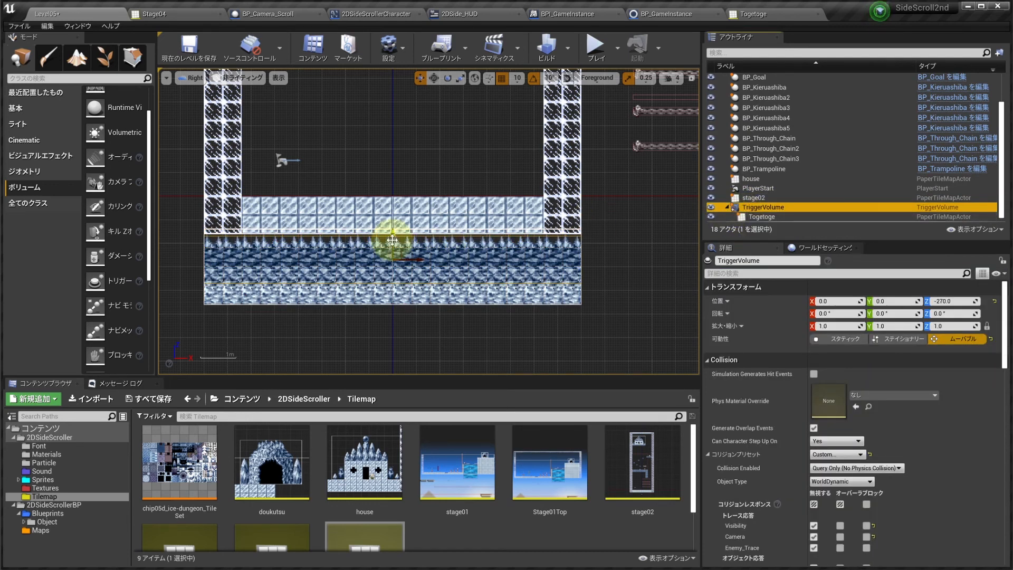
Step: Lower the trigger volume together with its attached spikes to Z -310
{"action": "left_click_drag", "start_coordinate": [392, 240], "coordinate": [393, 263]}
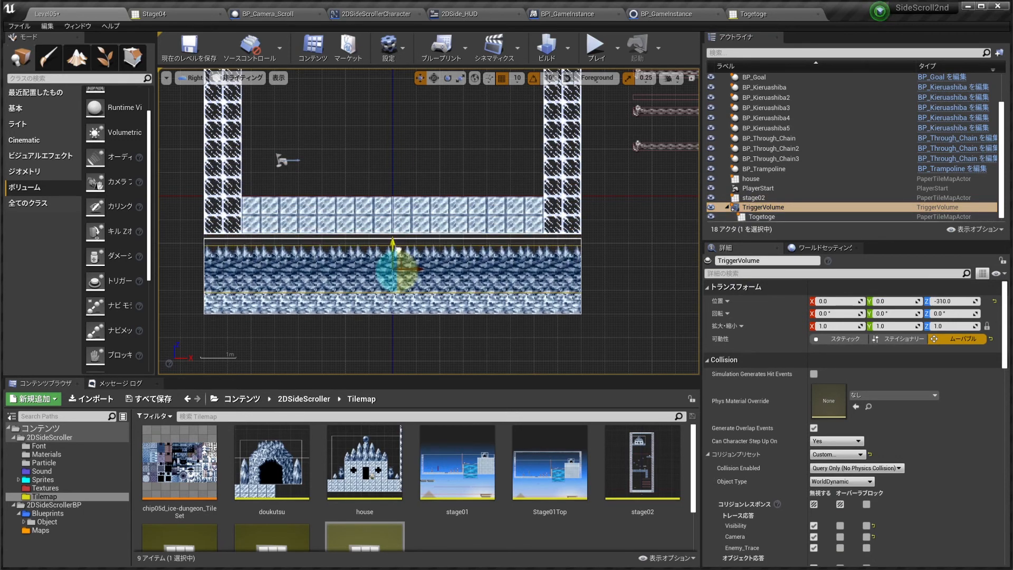
{"action": "scroll", "coordinate": [437, 154], "scroll_direction": "down", "scroll_amount": 3}
{"action": "right_click_drag", "start_coordinate": [436, 156], "coordinate": [443, 213]}
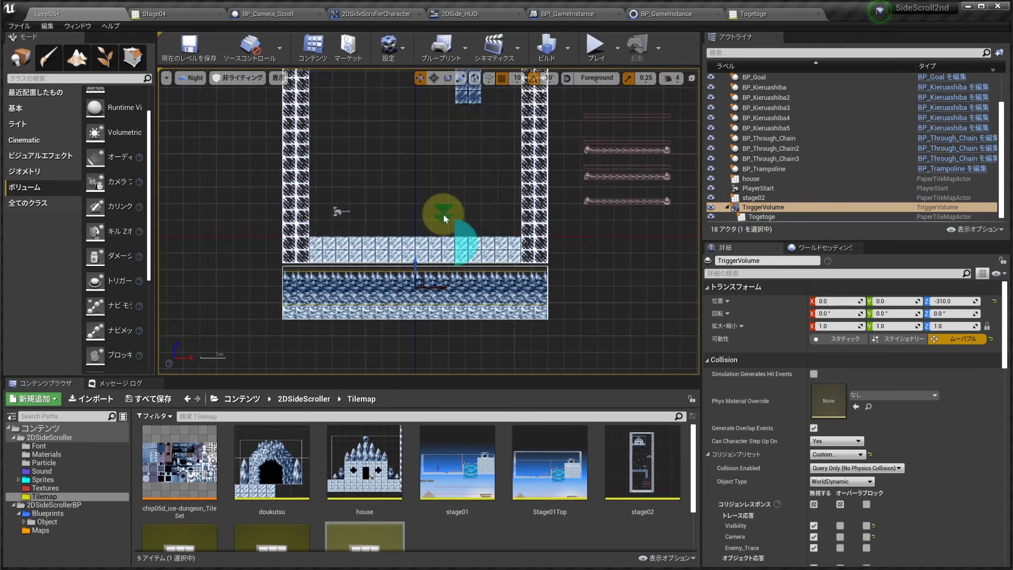
{"action": "scroll", "coordinate": [443, 213], "scroll_direction": "up", "scroll_amount": 3}
{"action": "right_click_drag", "start_coordinate": [501, 308], "coordinate": [476, 261]}
Step: Open the Level05 level blueprint and add an Event Tick node below the BP_Goal overlap event
{"action": "left_click", "coordinate": [441, 47]}
{"action": "left_click", "coordinate": [446, 140]}
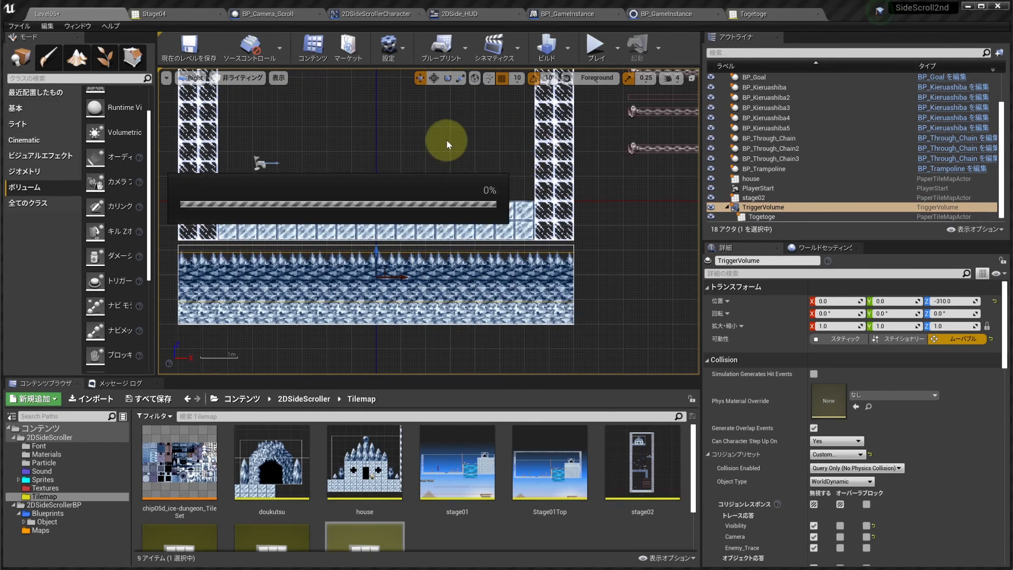
{"action": "right_click_drag", "start_coordinate": [550, 227], "coordinate": [476, 148]}
{"action": "right_click_drag", "start_coordinate": [501, 255], "coordinate": [578, 252]}
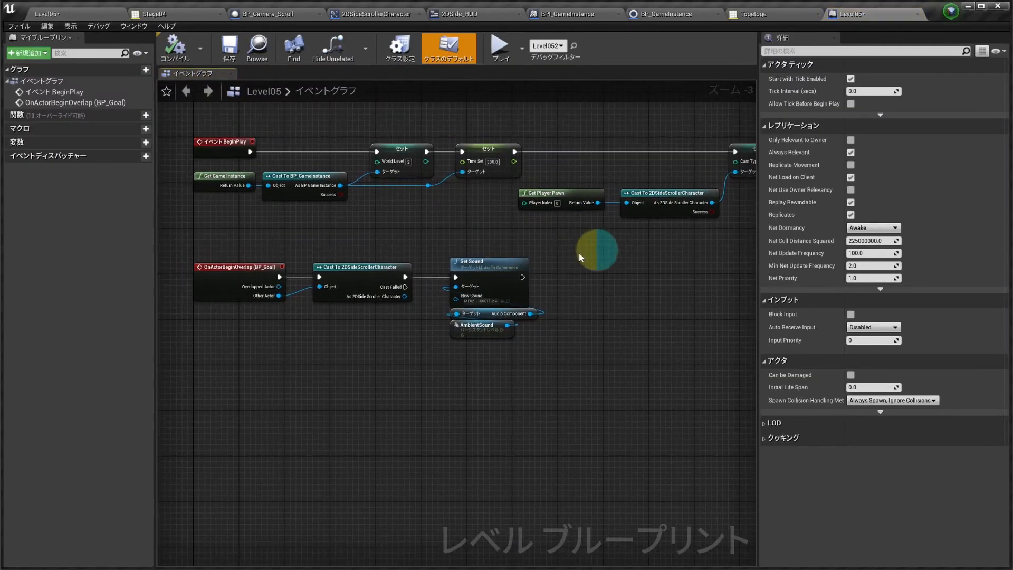
{"action": "scroll", "coordinate": [571, 254], "scroll_direction": "down", "scroll_amount": 2}
{"action": "scroll", "coordinate": [571, 255], "scroll_direction": "up", "scroll_amount": 2}
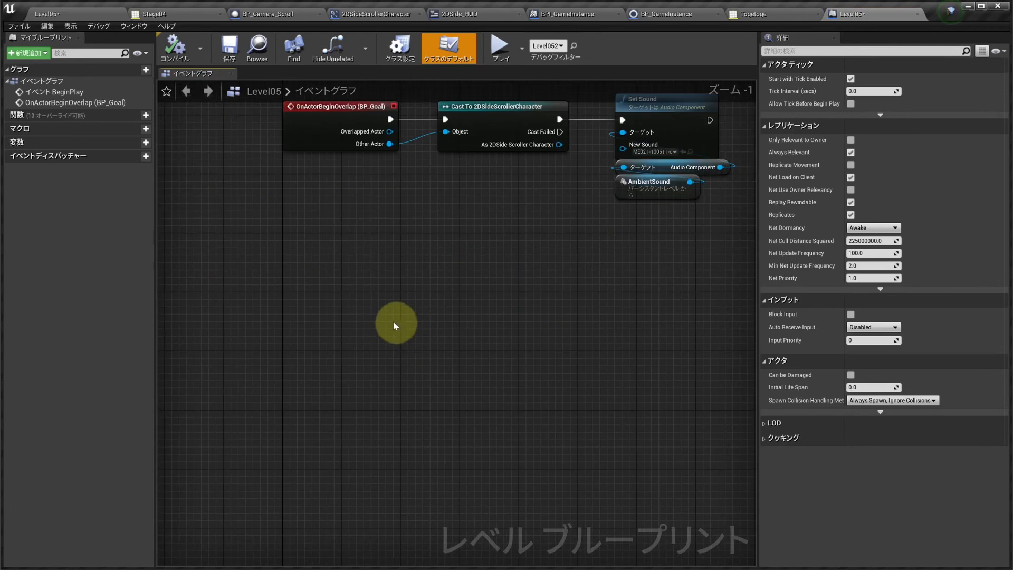
{"action": "right_click", "coordinate": [316, 270]}
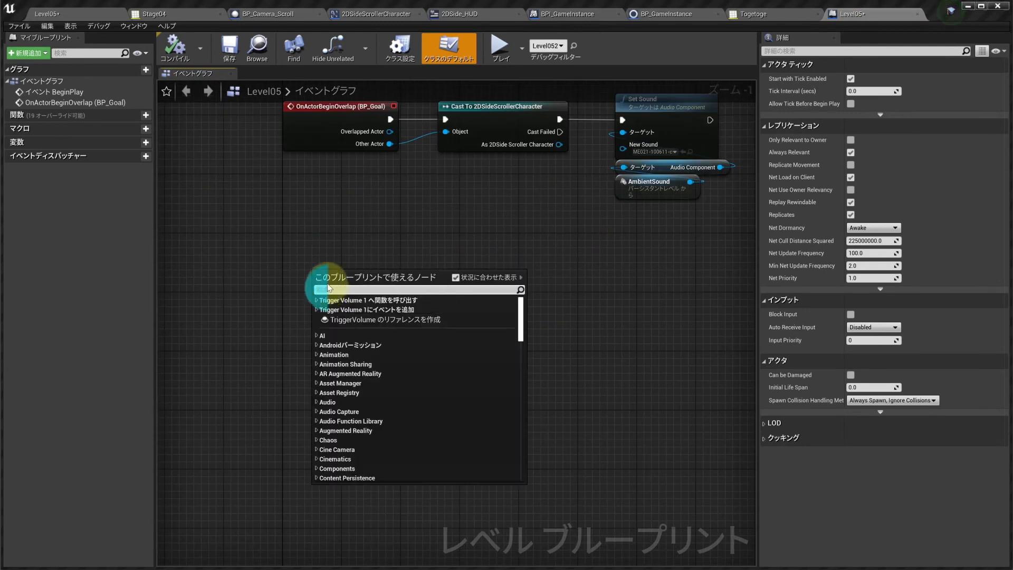
{"action": "type", "text": "tic"}
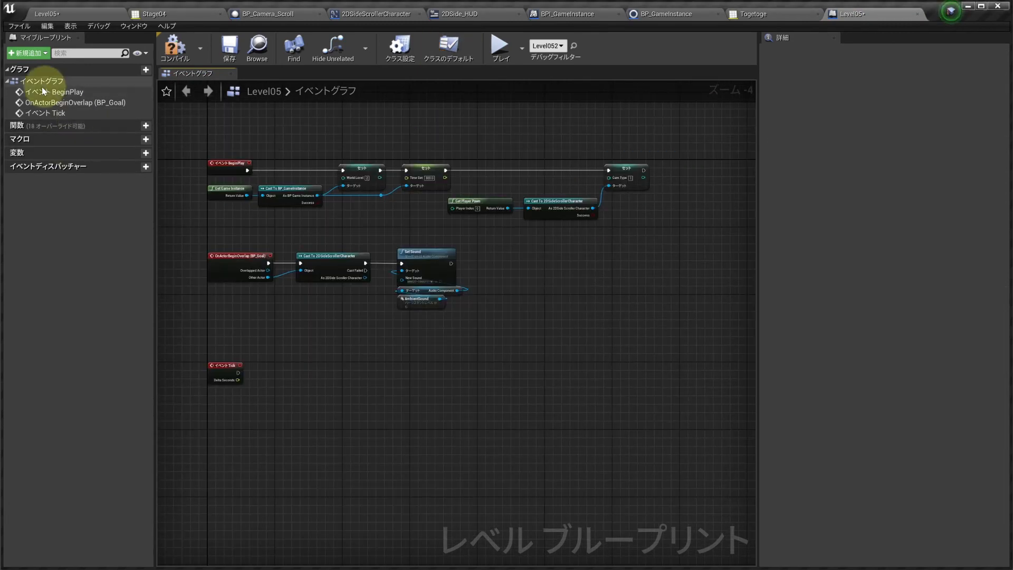
Step: Disable Start with Tick Enabled in the level blueprint's class defaults
{"action": "left_click", "coordinate": [400, 47]}
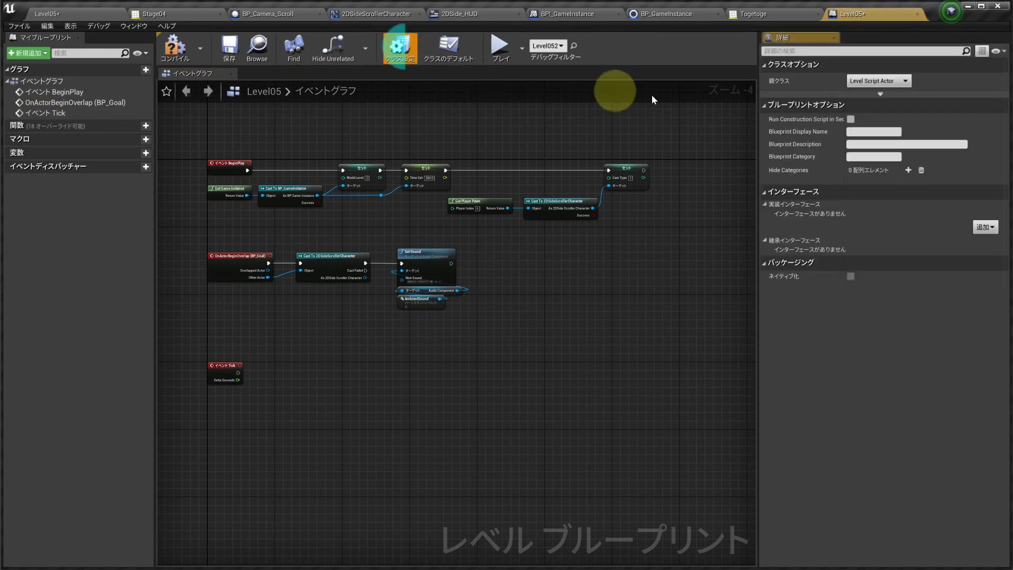
{"action": "left_click", "coordinate": [458, 47]}
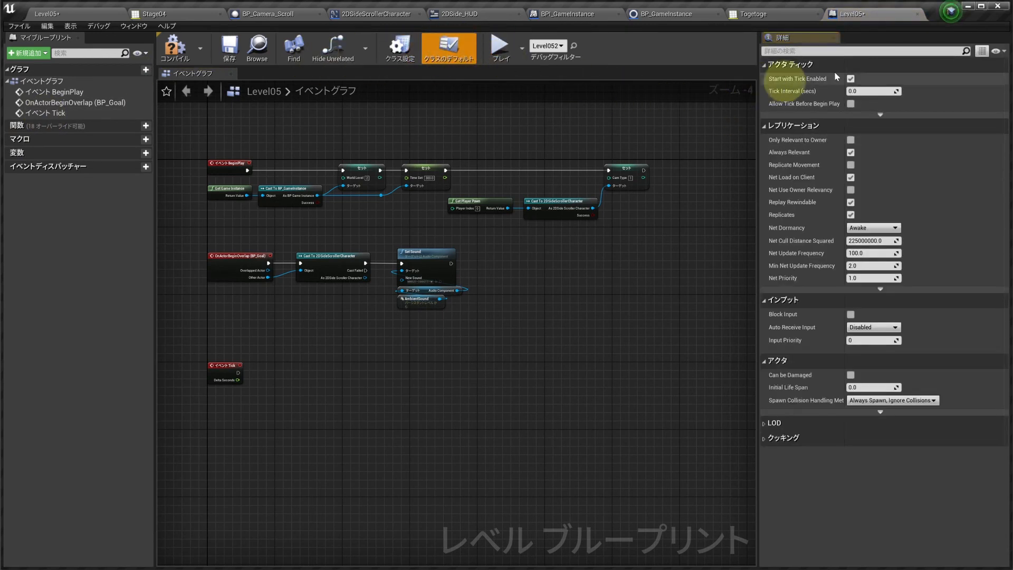
{"action": "scroll", "coordinate": [660, 204], "scroll_direction": "up", "scroll_amount": 4}
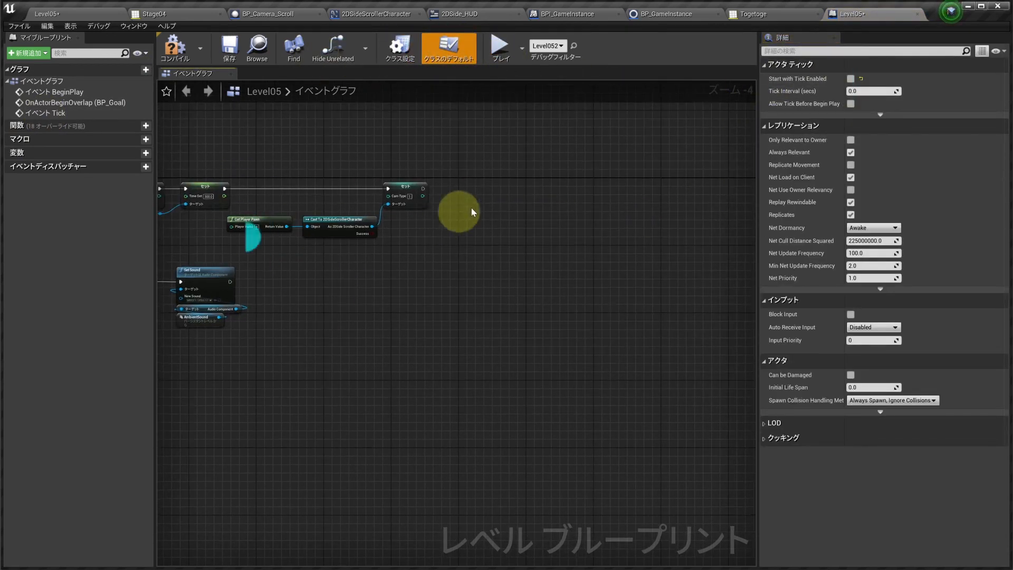
Step: Add a Delay node with a 3.0 second duration after the Cam Type set node in the BeginPlay chain
{"action": "key", "text": "d"}
{"action": "left_click", "coordinate": [447, 165]}
{"action": "left_click_drag", "start_coordinate": [429, 179], "coordinate": [371, 170]}
{"action": "left_click", "coordinate": [471, 194]}
{"action": "type", "text": "3"}
{"action": "key", "text": "Return"}
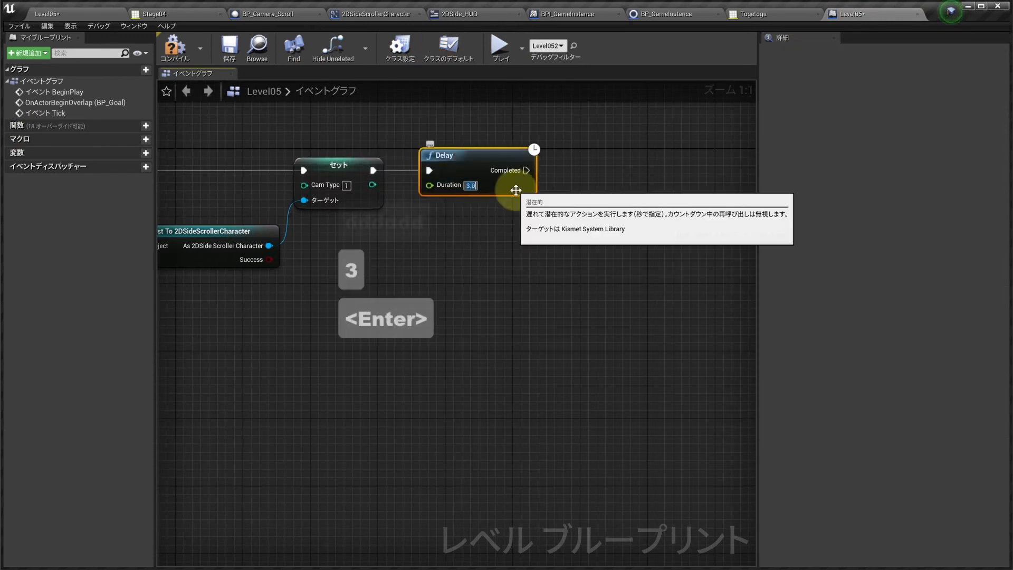
Step: Connect a Set Actor Tick Enabled node with Enabled ticked to the 3-second Delay's Completed output
{"action": "right_click_drag", "start_coordinate": [619, 260], "coordinate": [499, 211]}
{"action": "left_click_drag", "start_coordinate": [347, 181], "coordinate": [388, 182]}
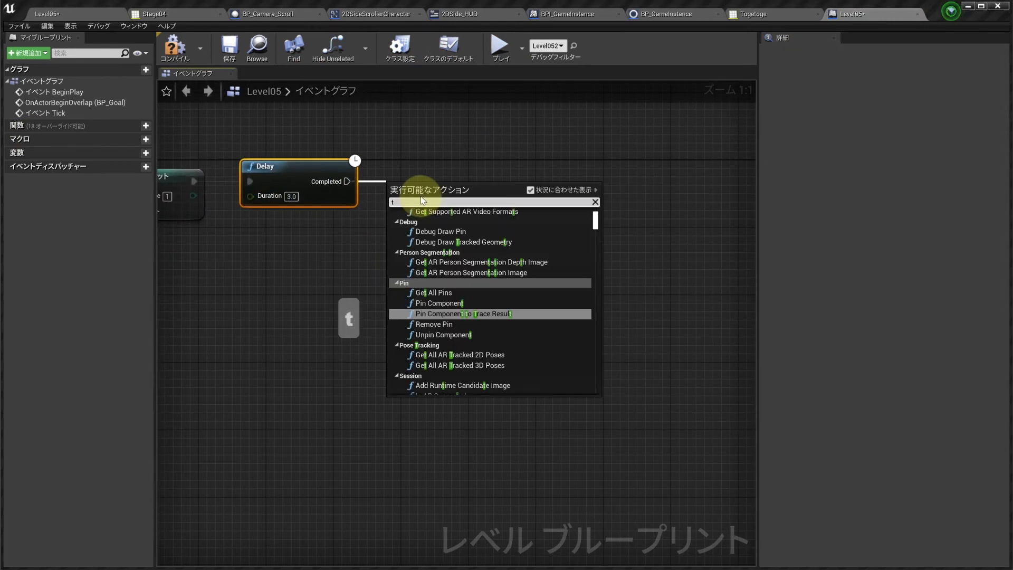
{"action": "type", "text": "tick ena"}
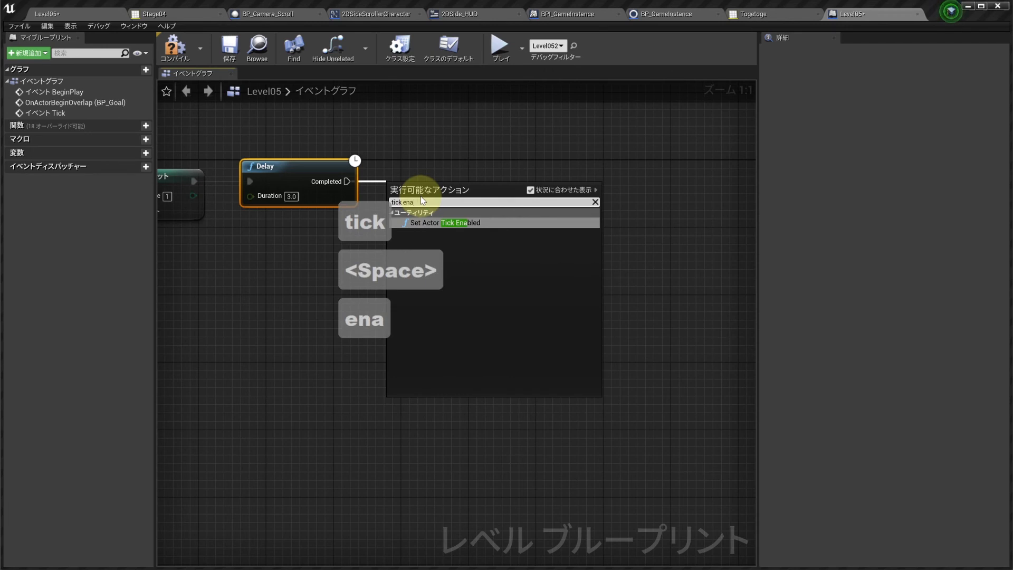
{"action": "key", "text": "Return"}
{"action": "left_click", "coordinate": [431, 213]}
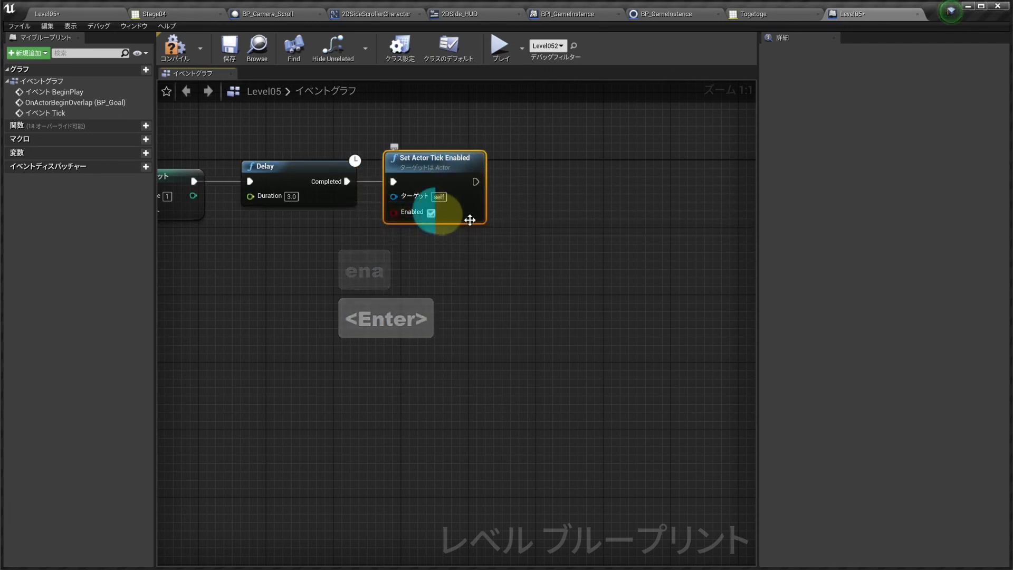
Step: Add a second Delay after Set Actor Tick Enabled and set its duration to 50.0 seconds
{"action": "right_click_drag", "start_coordinate": [554, 222], "coordinate": [556, 172]}
{"action": "key", "text": "d"}
{"action": "key", "text": "d"}
{"action": "left_click", "coordinate": [588, 187]}
{"action": "left_click_drag", "start_coordinate": [609, 187], "coordinate": [582, 164]}
{"action": "left_click_drag", "start_coordinate": [496, 181], "coordinate": [547, 180]}
{"action": "left_click", "coordinate": [591, 195]}
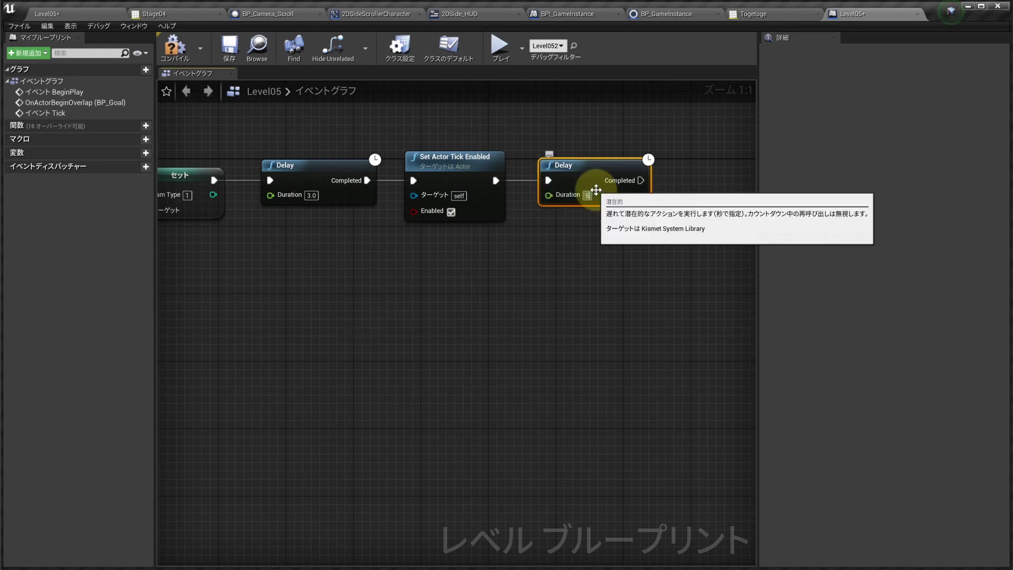
{"action": "type", "text": "50"}
{"action": "key", "text": "Return"}
Step: Duplicate the Set Actor Tick Enabled node and connect the copy to the 50-second Delay's Completed output
{"action": "left_click", "coordinate": [455, 162]}
{"action": "key", "text": "ctrl+c"}
{"action": "right_click_drag", "start_coordinate": [596, 248], "coordinate": [437, 256]}
{"action": "key", "text": "ctrl+v"}
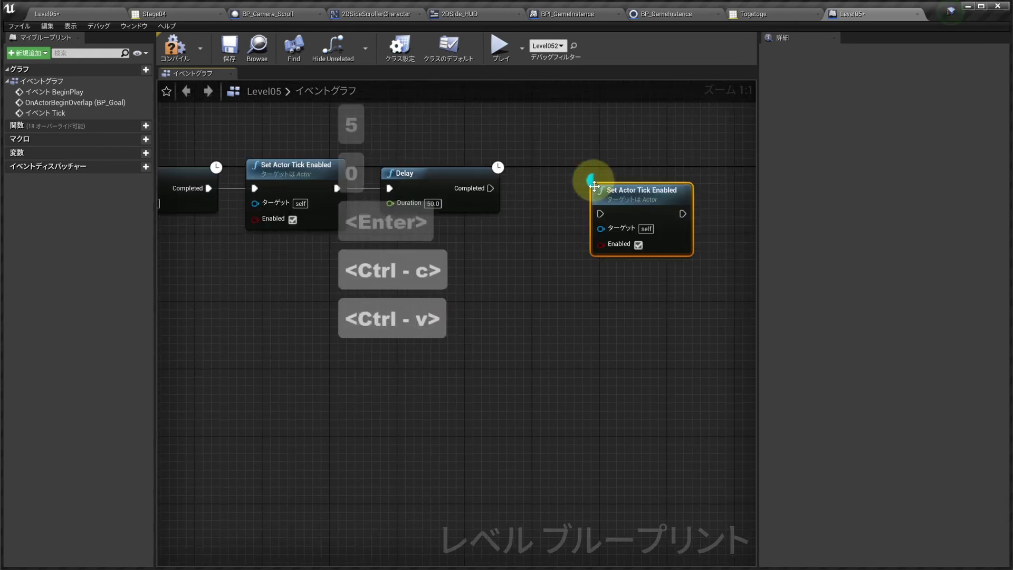
{"action": "left_click_drag", "start_coordinate": [651, 201], "coordinate": [603, 177]}
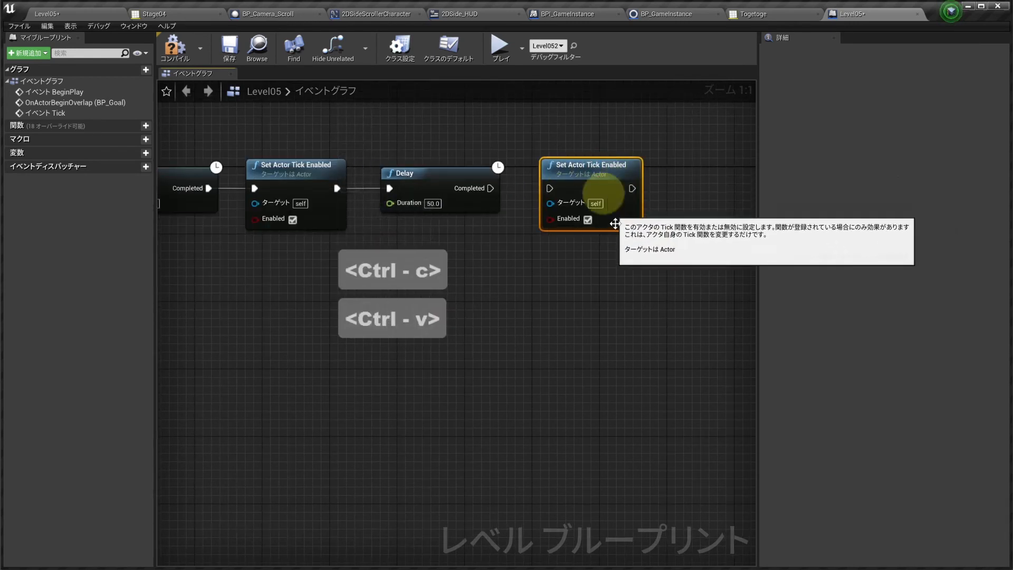
{"action": "left_click_drag", "start_coordinate": [490, 188], "coordinate": [550, 188]}
{"action": "scroll", "coordinate": [536, 196], "scroll_direction": "down", "scroll_amount": 4}
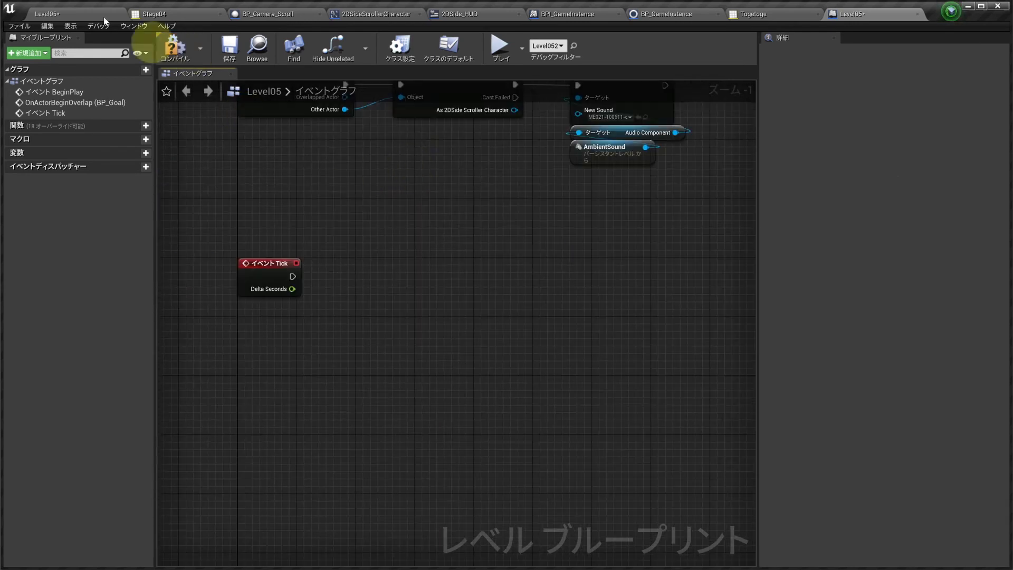
Step: Add a reference to the level's TriggerVolume actor to the Level05 blueprint's event graph
{"action": "left_click", "coordinate": [88, 15]}
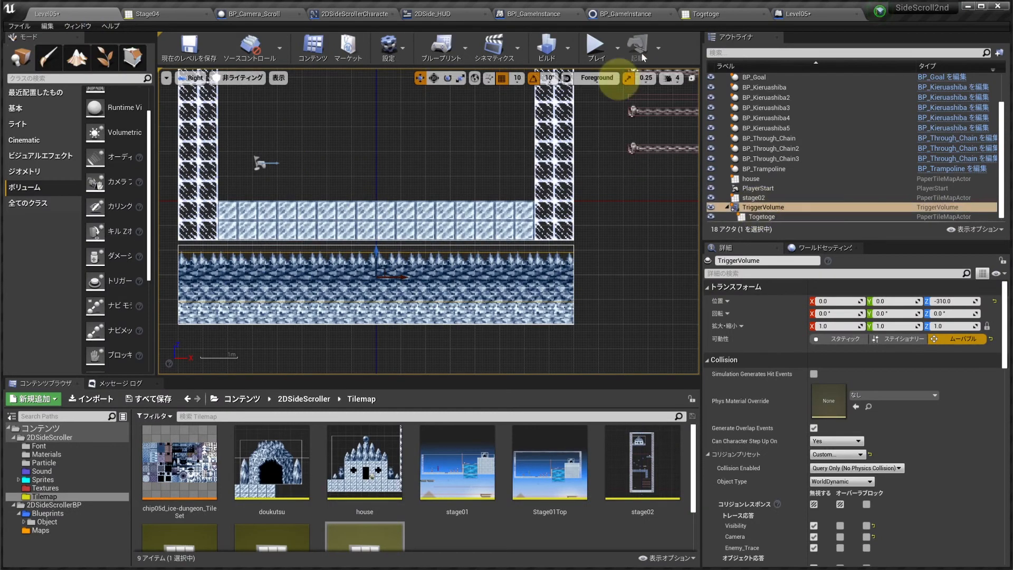
{"action": "left_click", "coordinate": [795, 9]}
{"action": "right_click_drag", "start_coordinate": [434, 299], "coordinate": [442, 299]}
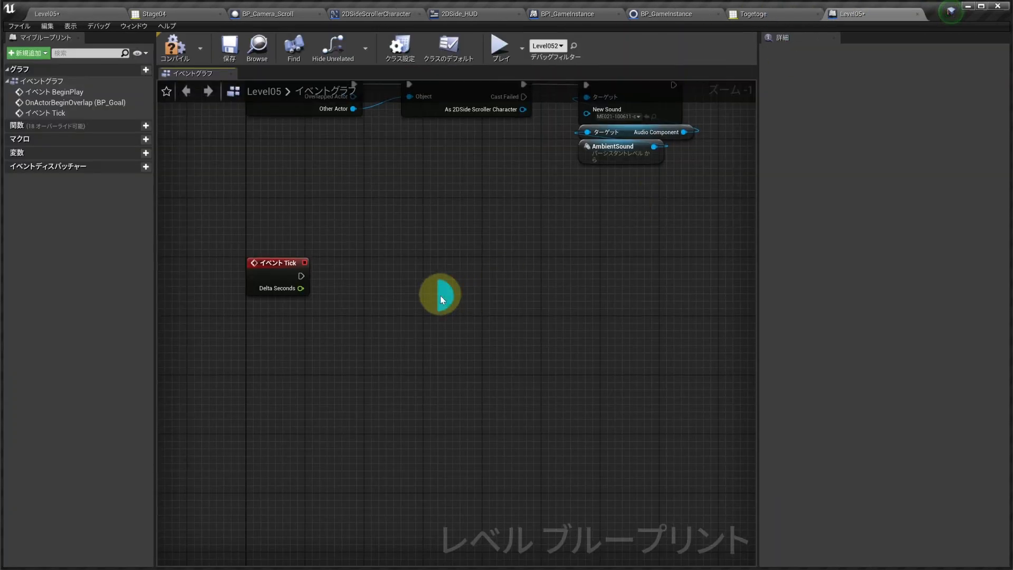
{"action": "right_click", "coordinate": [443, 319]}
{"action": "left_click", "coordinate": [465, 368]}
Step: Add an On Actor Begin Overlap event for the TriggerVolume below Event Tick
{"action": "right_click_drag", "start_coordinate": [472, 362], "coordinate": [474, 294]}
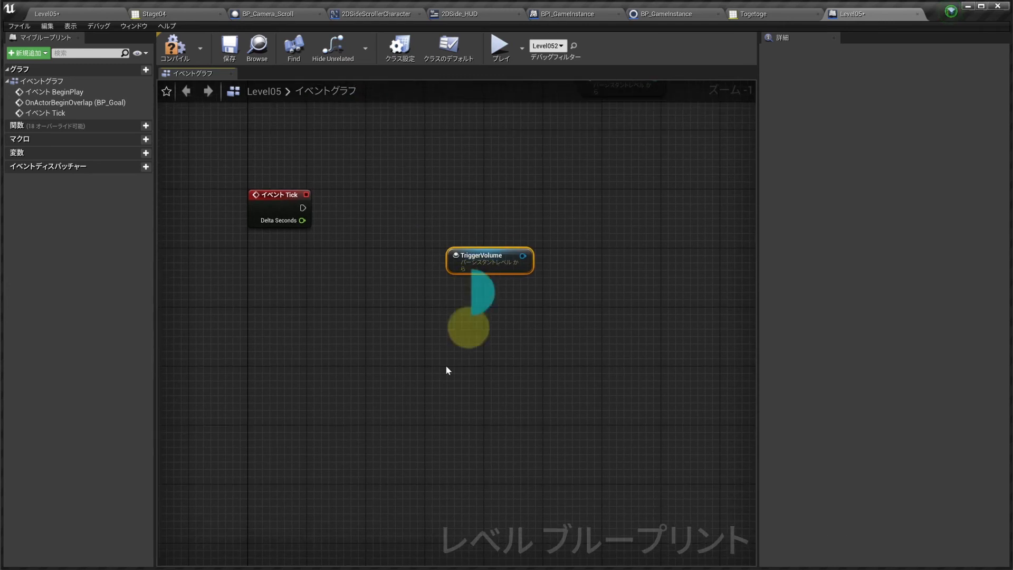
{"action": "right_click", "coordinate": [385, 340]}
{"action": "left_click", "coordinate": [387, 376]}
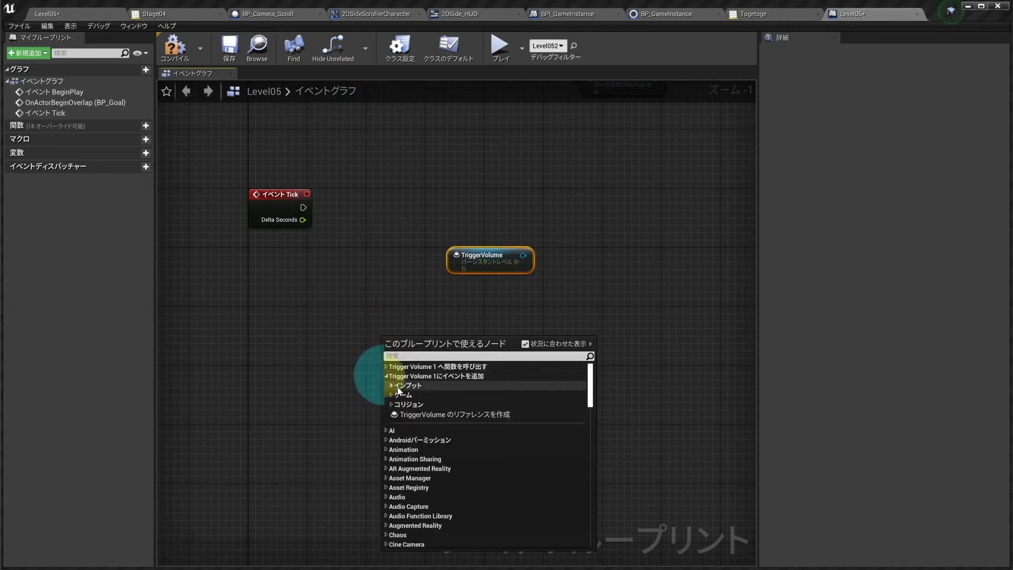
{"action": "left_click", "coordinate": [396, 405]}
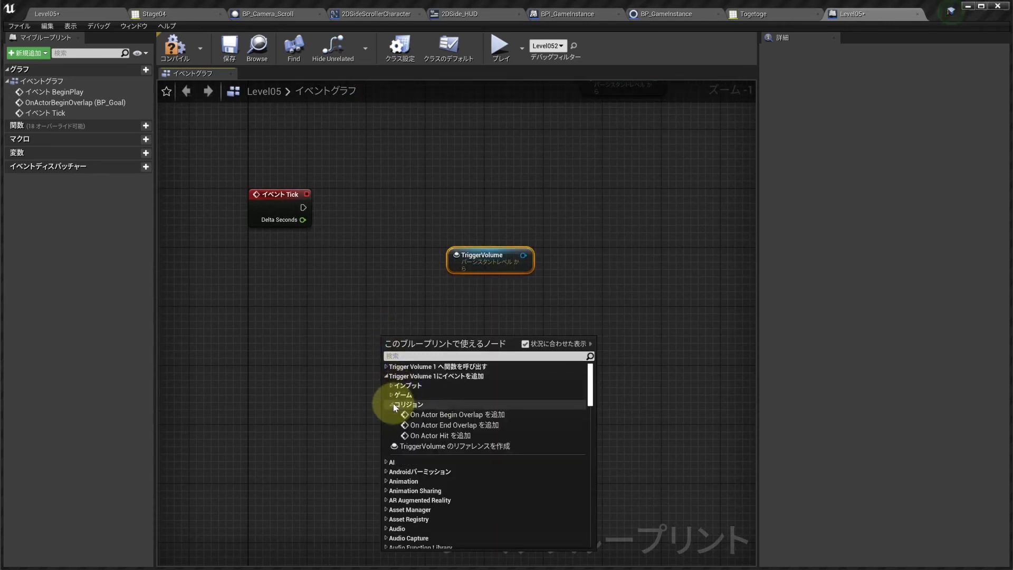
{"action": "left_click", "coordinate": [430, 414]}
Step: Add a BPI Player Death message targeting the TriggerVolume overlap event's Other Actor, and save the blueprint
{"action": "left_click_drag", "start_coordinate": [349, 328], "coordinate": [452, 329]}
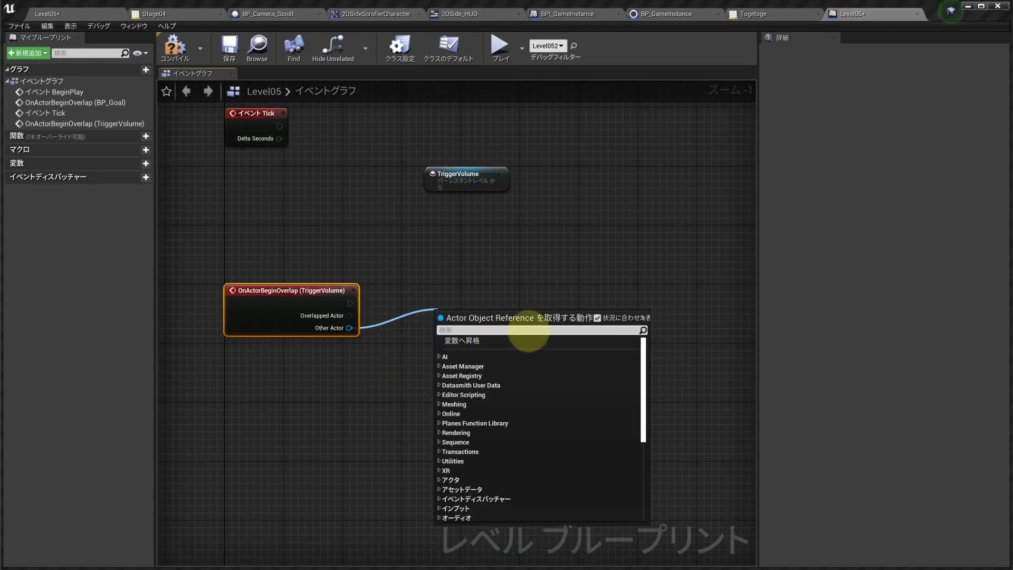
{"action": "type", "text": "bpi"}
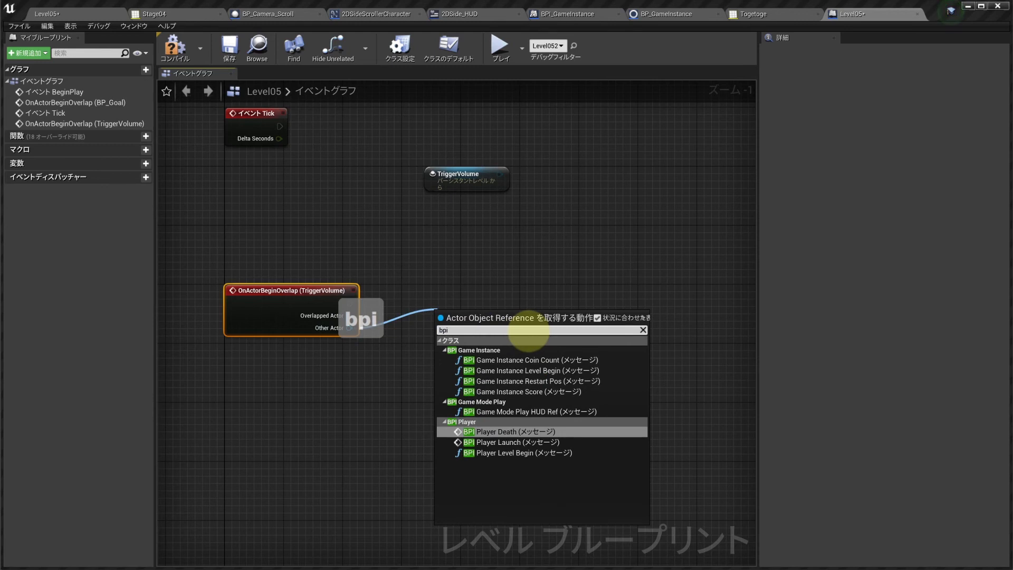
{"action": "left_click", "coordinate": [497, 424]}
{"action": "left_click", "coordinate": [230, 48]}
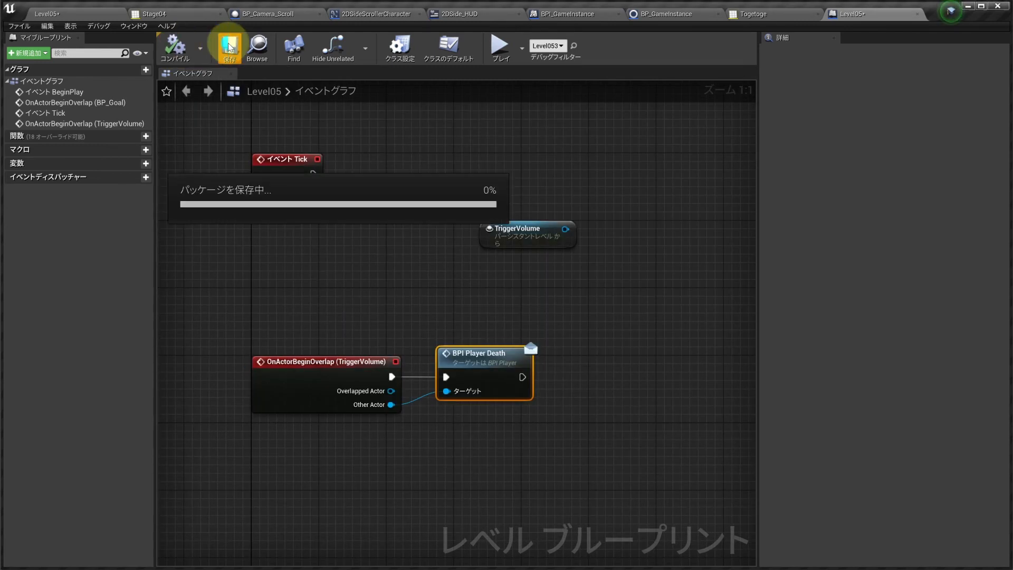
Step: Add an AddActorWorldOffset node from the TriggerVolume reference and place it beside Event Tick
{"action": "right_click_drag", "start_coordinate": [511, 258], "coordinate": [592, 274]}
{"action": "left_click_drag", "start_coordinate": [592, 273], "coordinate": [539, 232]}
{"action": "type", "text": "ad"}
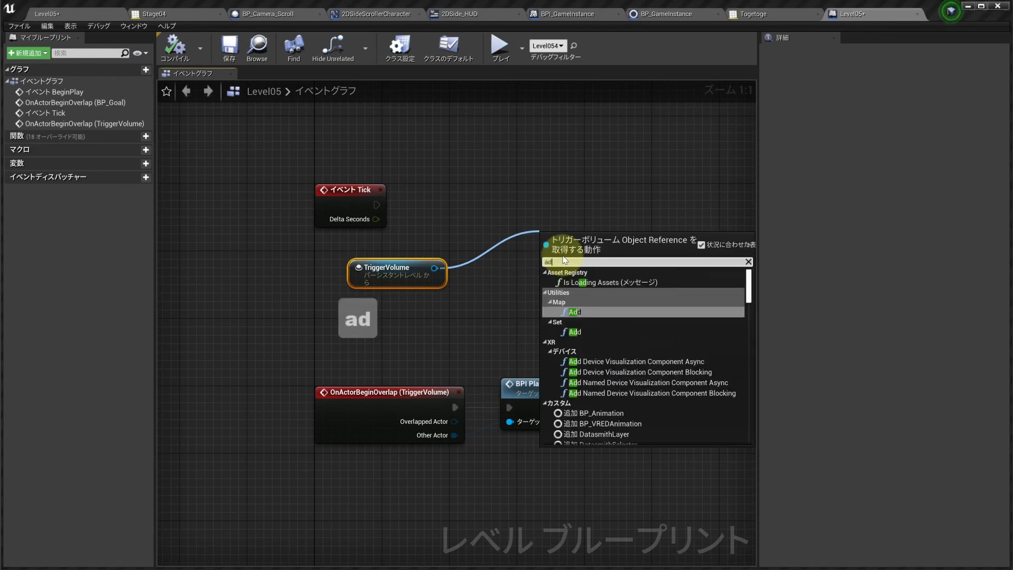
{"action": "type", "text": "d location"}
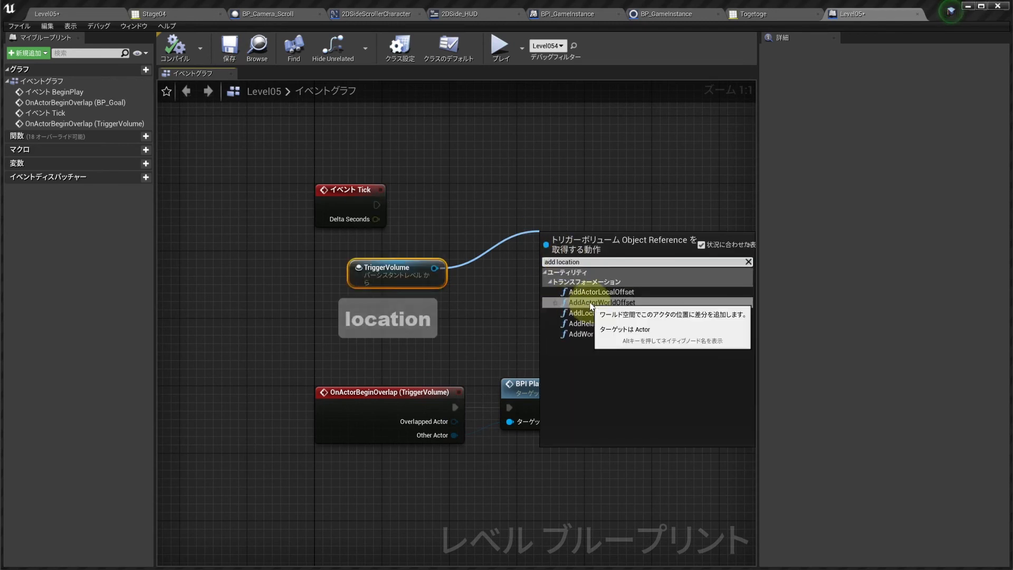
{"action": "left_click", "coordinate": [593, 280]}
{"action": "left_click_drag", "start_coordinate": [608, 241], "coordinate": [558, 191]}
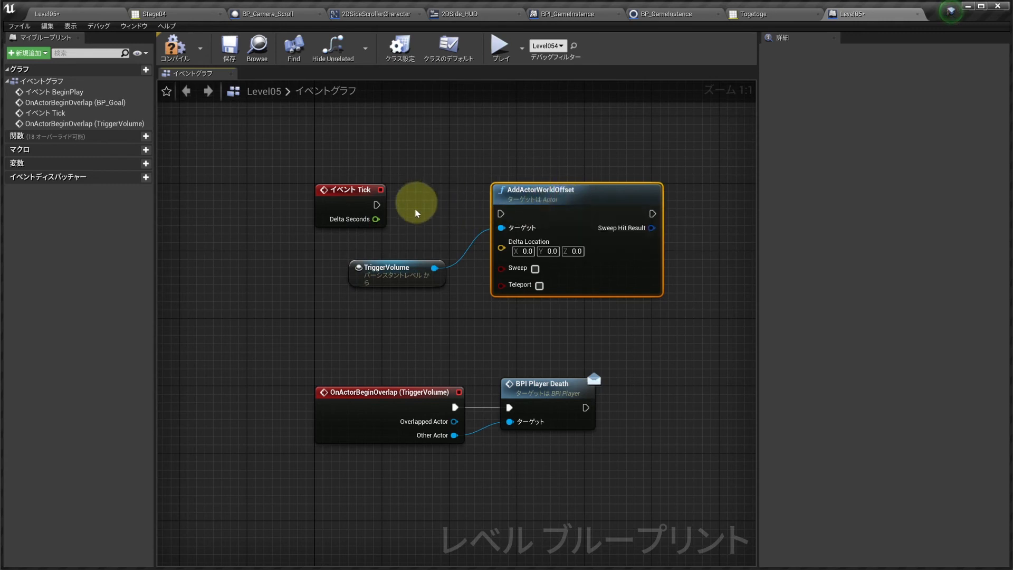
Step: Connect Event Tick to AddActorWorldOffset, set its Delta Location Z to 1.0, and save
{"action": "left_click_drag", "start_coordinate": [376, 205], "coordinate": [504, 215]}
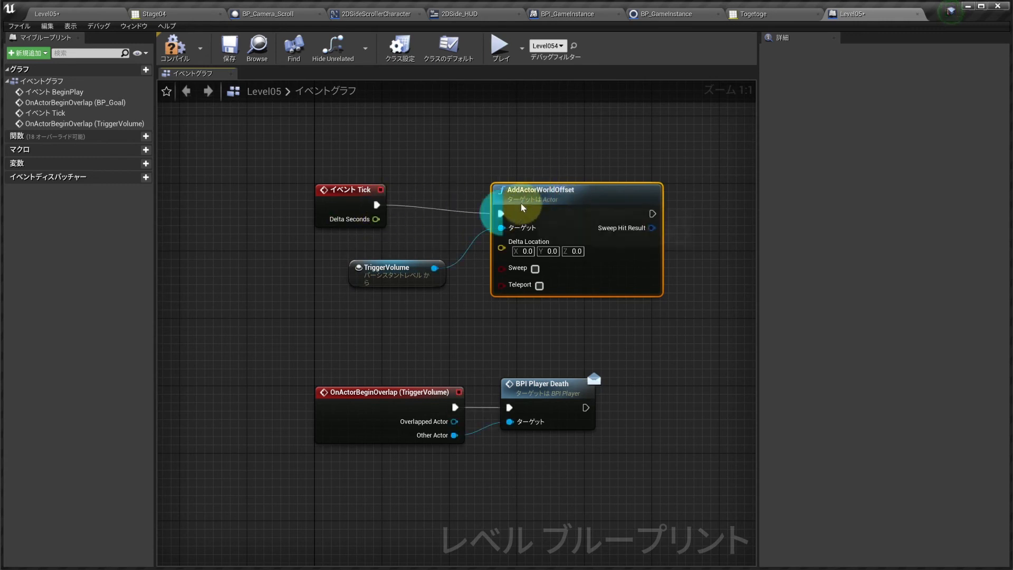
{"action": "left_click", "coordinate": [567, 243]}
{"action": "type", "text": "1"}
{"action": "key", "text": "Return"}
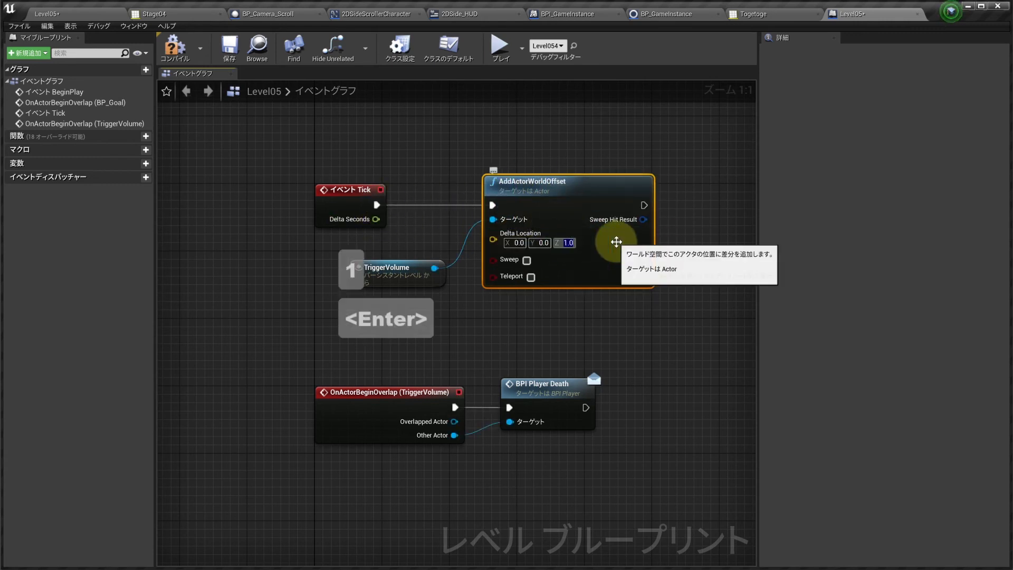
{"action": "key", "text": "ctrl+s"}
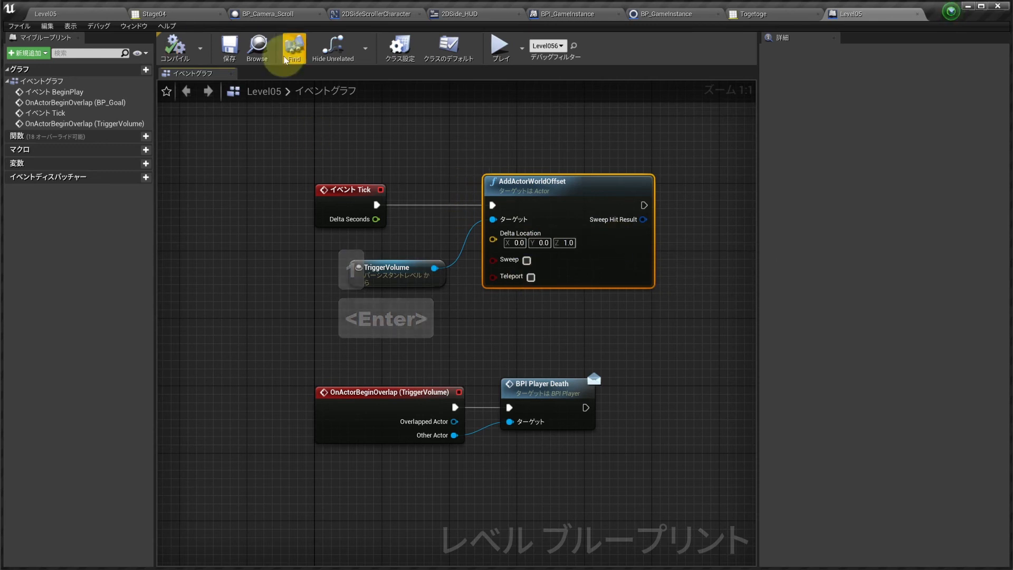
Step: Play-test Level05, running to the right-hand wall and wall-jumping up the shaft ahead of the rising spikes
{"action": "left_click", "coordinate": [74, 15]}
{"action": "key", "text": "d"}
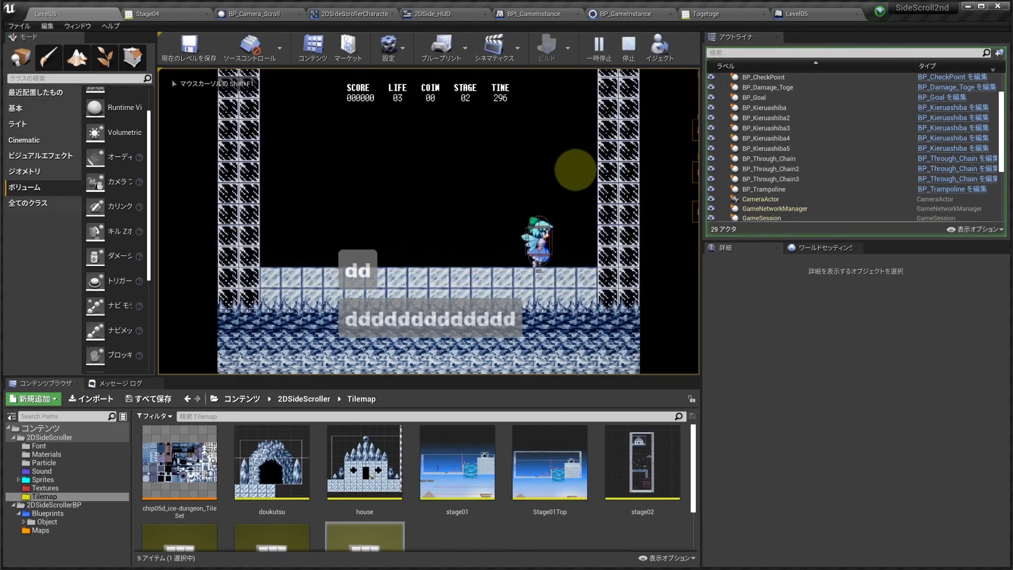
{"action": "key", "text": "space"}
{"action": "key", "text": "space"}
{"action": "key", "text": "space"}
{"action": "key", "text": "space"}
{"action": "key", "text": "space"}
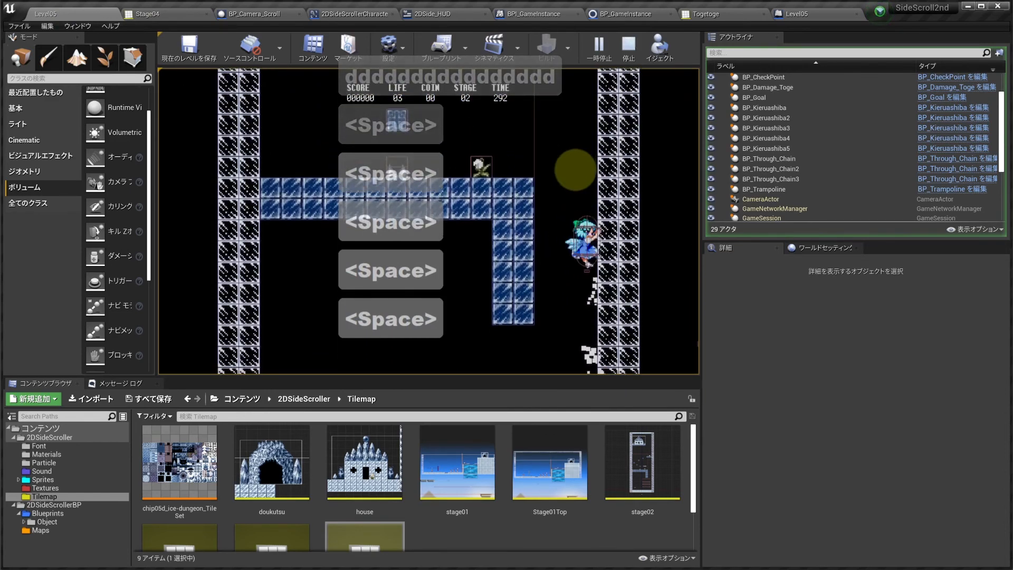
{"action": "key", "text": "space"}
Step: Pass the checkpoint and climb the blue blocks while the spikes rise, to test the hazard
{"action": "key", "text": "a"}
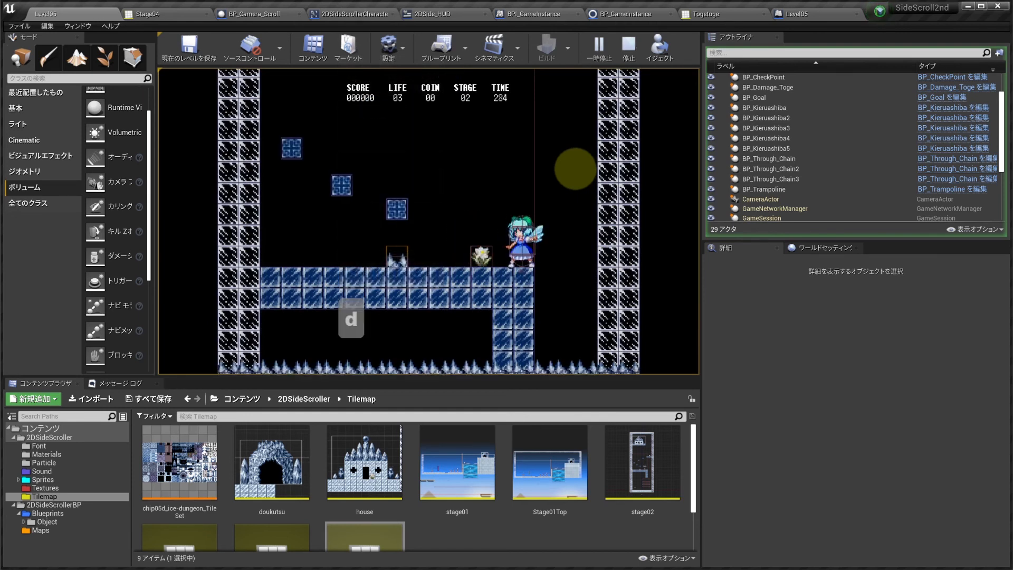
{"action": "key", "text": "a"}
{"action": "key", "text": "a"}
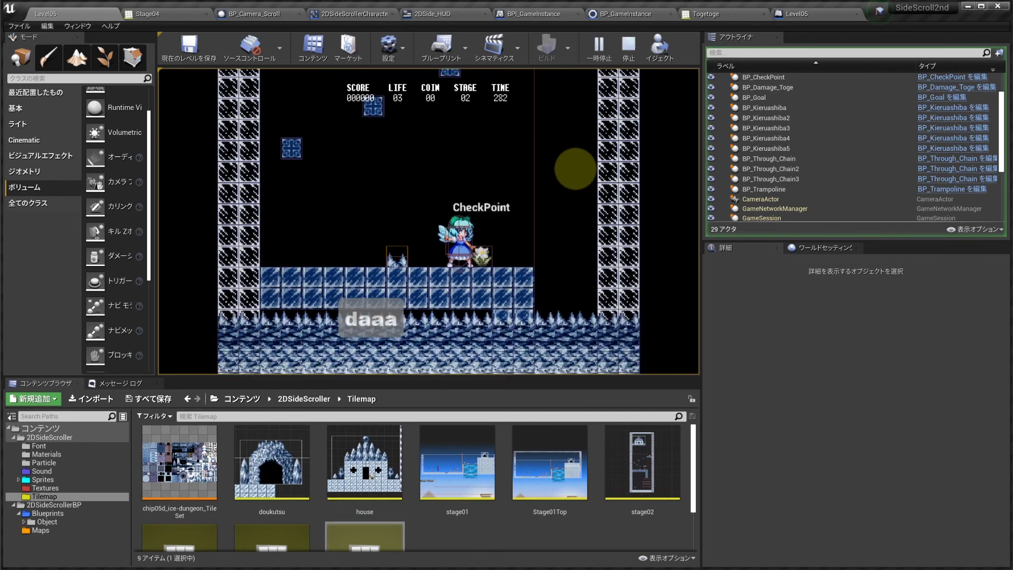
{"action": "key", "text": "a"}
{"action": "key", "text": "space"}
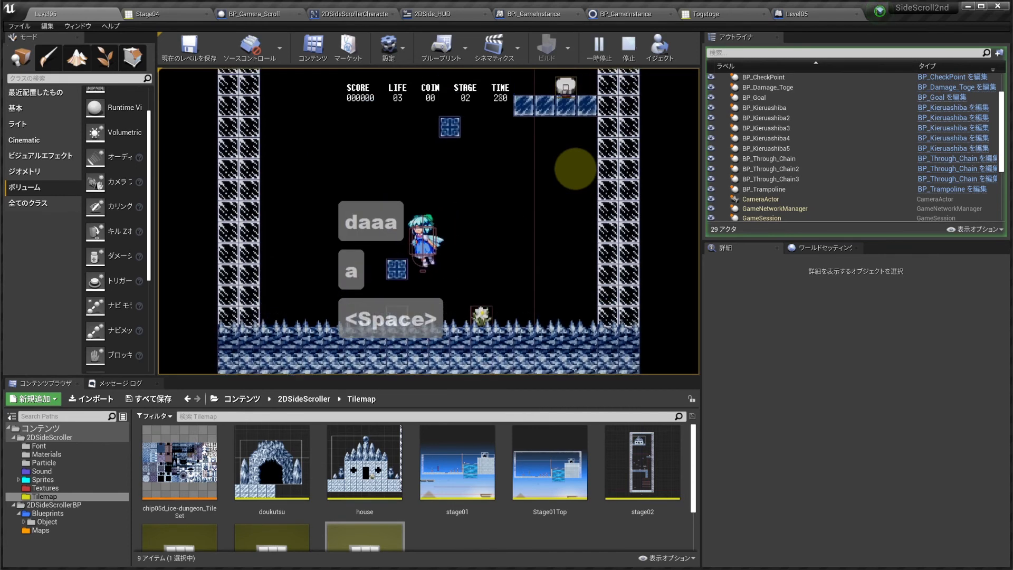
{"action": "key", "text": "d"}
{"action": "key", "text": "a"}
{"action": "key", "text": "space"}
{"action": "key", "text": "d"}
{"action": "key", "text": "d"}
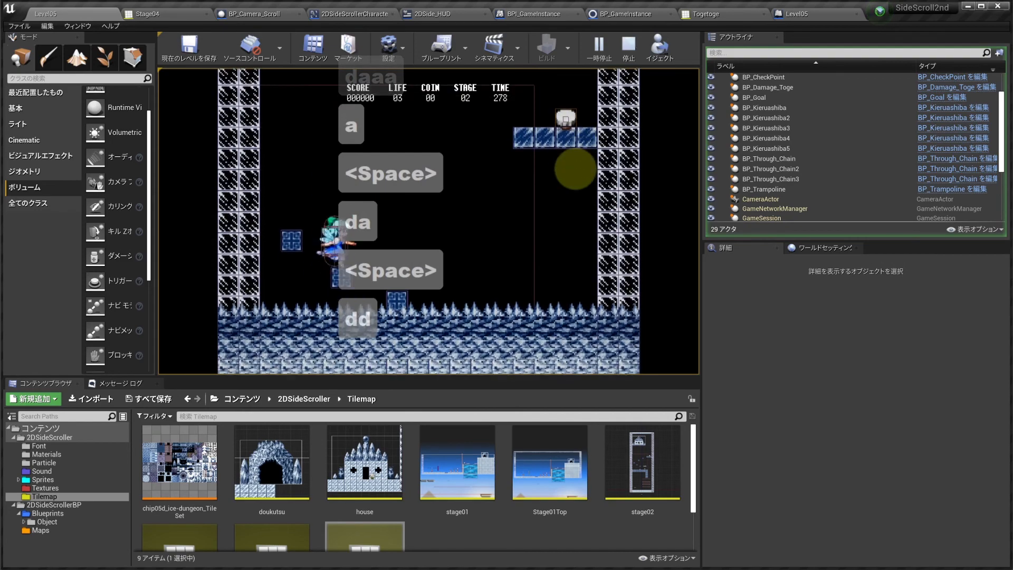
{"action": "key", "text": "a"}
{"action": "key", "text": "space"}
{"action": "key", "text": "d"}
{"action": "key", "text": "d"}
{"action": "key", "text": "d"}
{"action": "key", "text": "space"}
{"action": "key", "text": "a"}
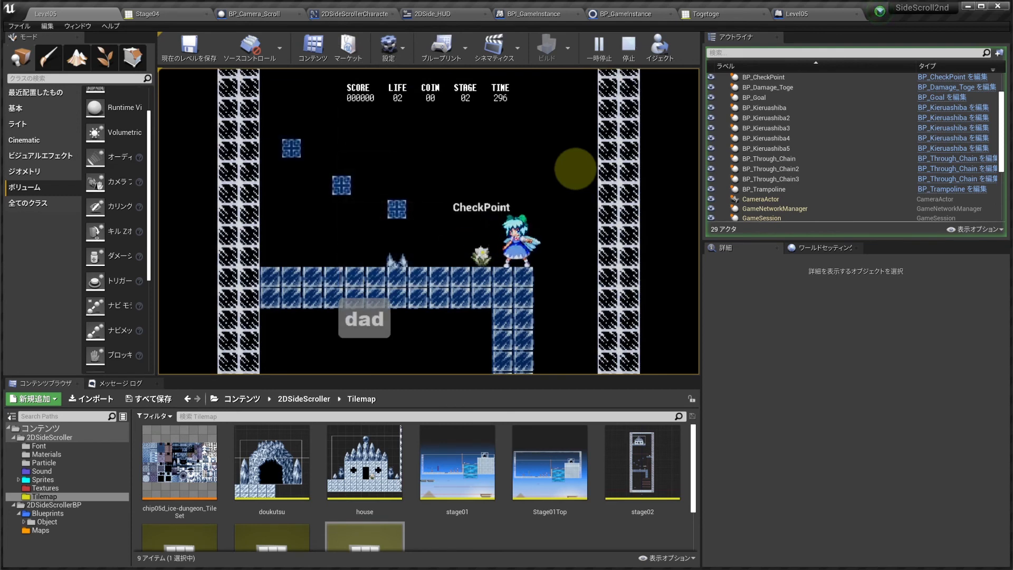
Step: Retest from the checkpoint by descending into the shaft, wall-jumping back above the rising spikes, and climbing the blue blocks
{"action": "key", "text": "d"}
{"action": "key", "text": "d"}
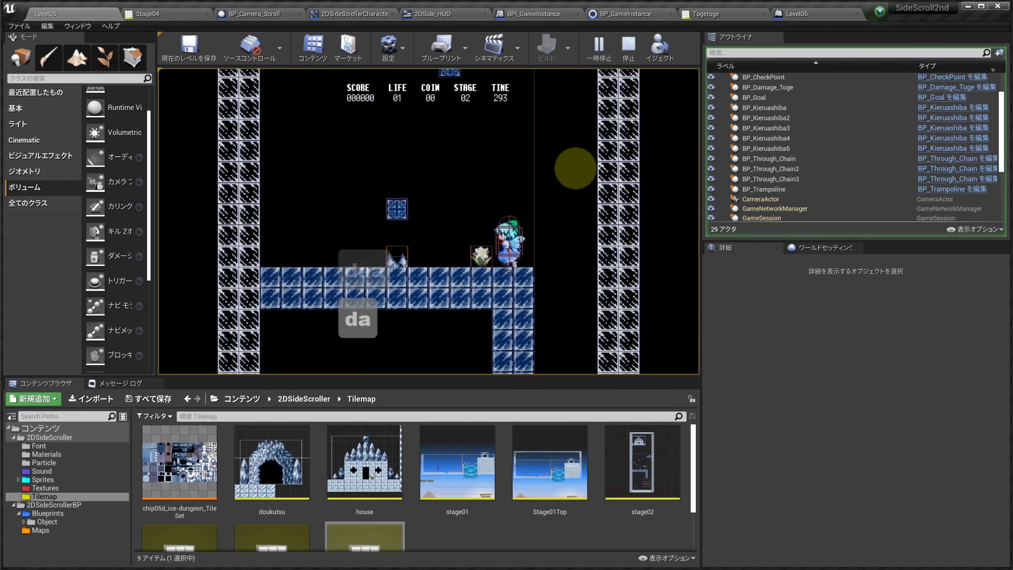
{"action": "key", "text": "d"}
{"action": "key", "text": "d"}
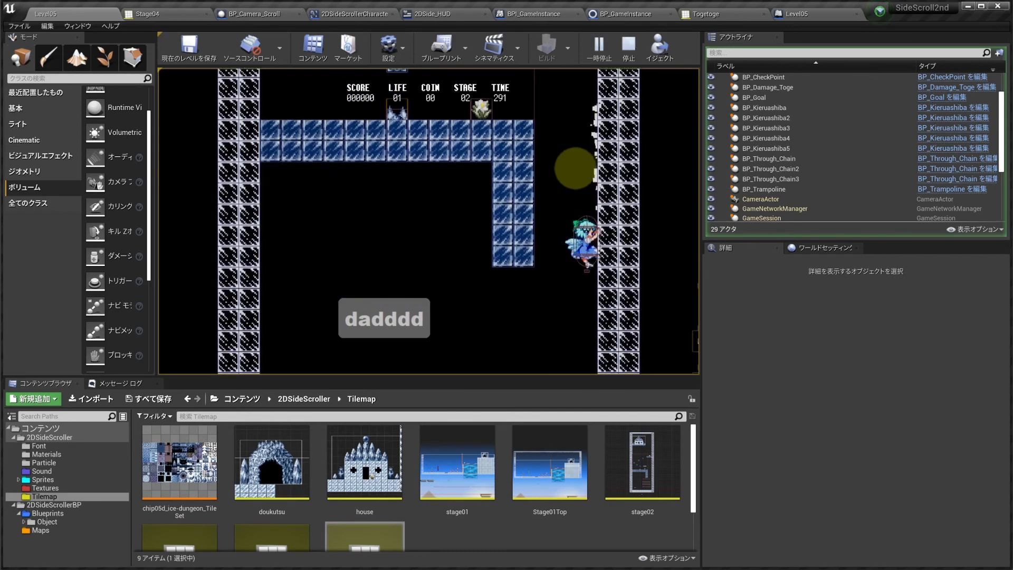
{"action": "key", "text": "d"}
{"action": "key", "text": "space"}
{"action": "key", "text": "space"}
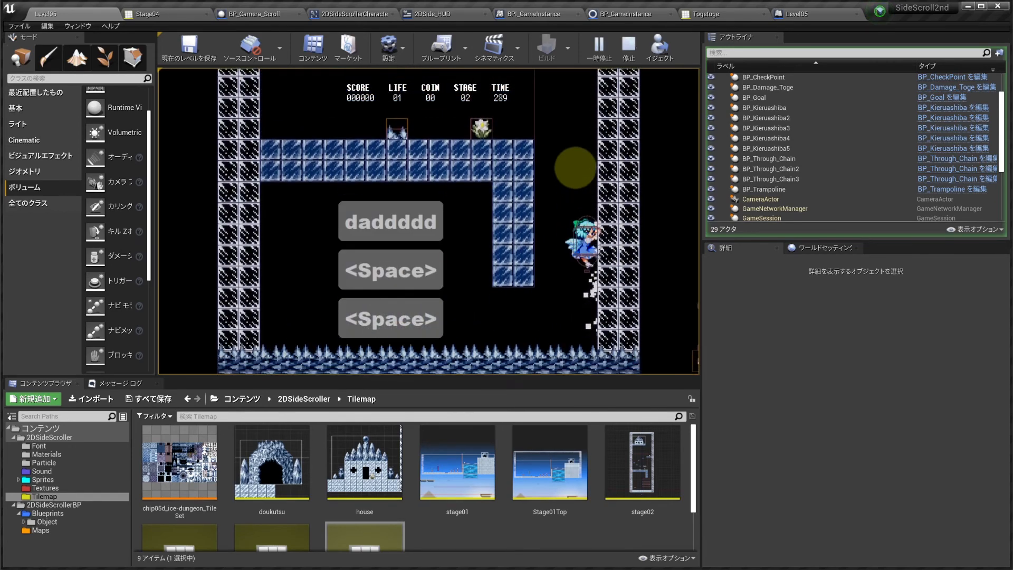
{"action": "key", "text": "space"}
{"action": "key", "text": "space"}
{"action": "key", "text": "space"}
{"action": "key", "text": "a"}
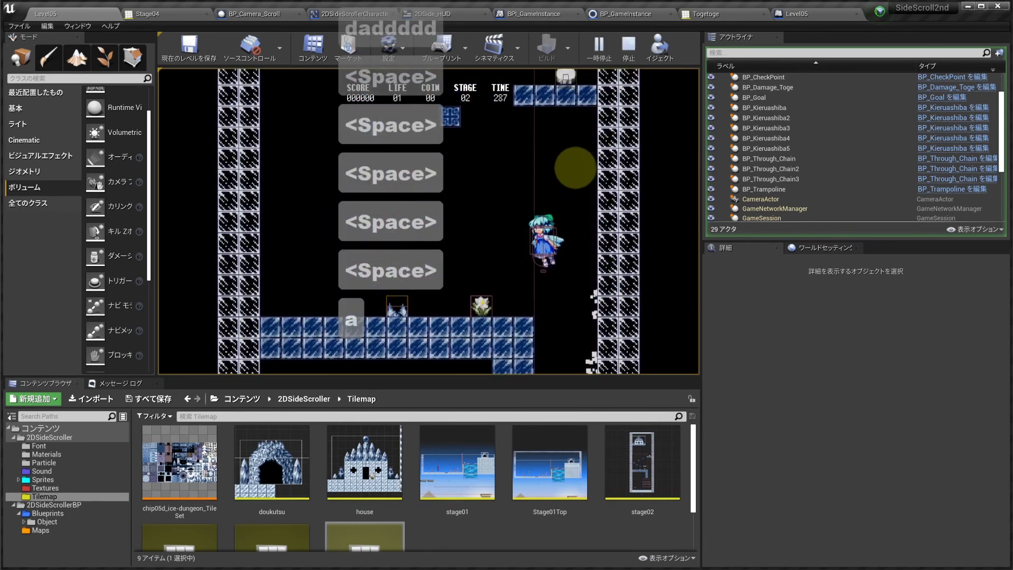
{"action": "key", "text": "d"}
{"action": "key", "text": "a"}
{"action": "key", "text": "space"}
{"action": "key", "text": "a"}
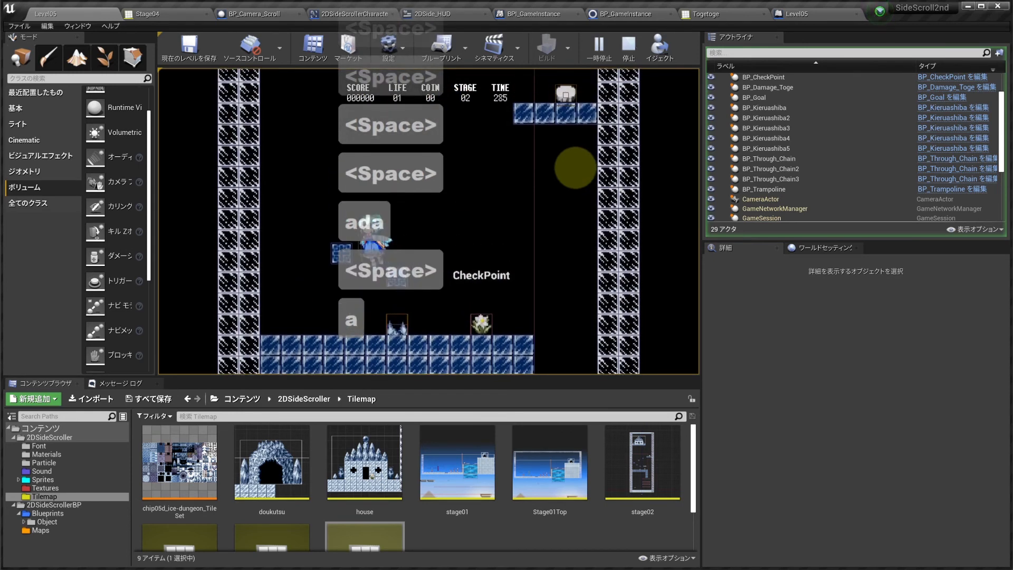
{"action": "key", "text": "space"}
{"action": "key", "text": "a"}
{"action": "key", "text": "a"}
{"action": "key", "text": "d"}
{"action": "key", "text": "d"}
{"action": "key", "text": "d"}
{"action": "key", "text": "d"}
{"action": "key", "text": "d"}
{"action": "key", "text": "d"}
{"action": "key", "text": "d"}
{"action": "key", "text": "d"}
{"action": "key", "text": "d"}
{"action": "key", "text": "d"}
{"action": "key", "text": "d"}
{"action": "key", "text": "d"}
{"action": "key", "text": "d"}
{"action": "key", "text": "d"}
{"action": "key", "text": "d"}
{"action": "key", "text": "d"}
{"action": "key", "text": "d"}
{"action": "key", "text": "d"}
{"action": "key", "text": "d"}
{"action": "key", "text": "d"}
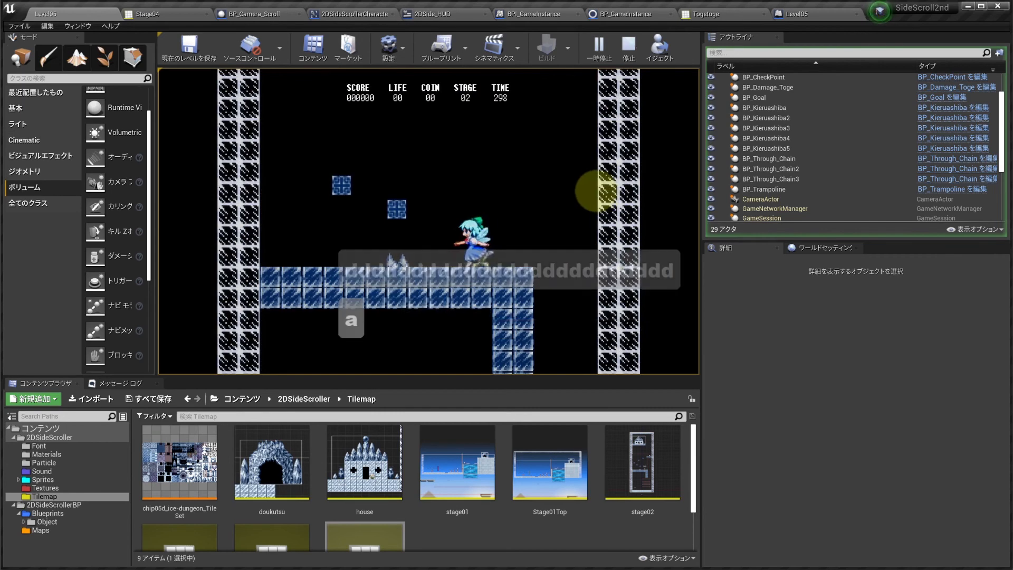
Step: Climb the blue blocks from the checkpoint on the last life, and end the play session
{"action": "key", "text": "a"}
{"action": "key", "text": "a"}
{"action": "key", "text": "space"}
{"action": "key", "text": "a"}
{"action": "key", "text": "space"}
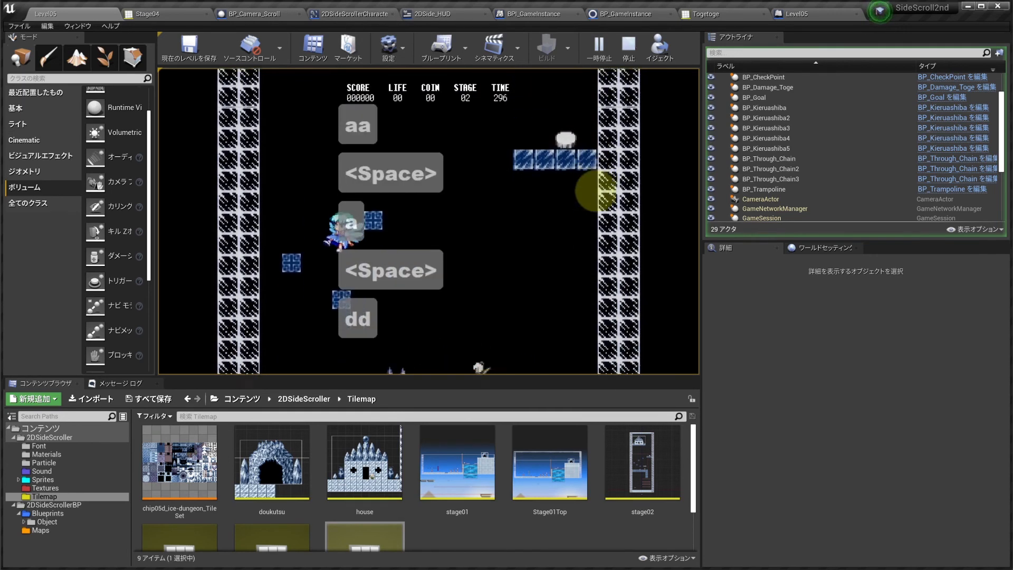
{"action": "key", "text": "a"}
{"action": "key", "text": "space"}
{"action": "key", "text": "d"}
{"action": "key", "text": "d"}
{"action": "key", "text": "space"}
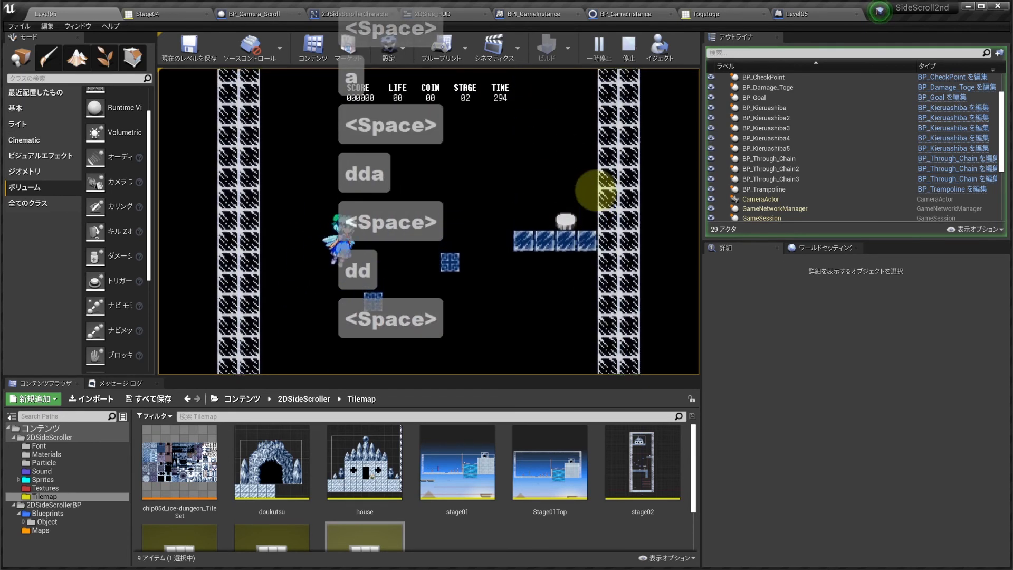
{"action": "key", "text": "d"}
{"action": "key", "text": "space"}
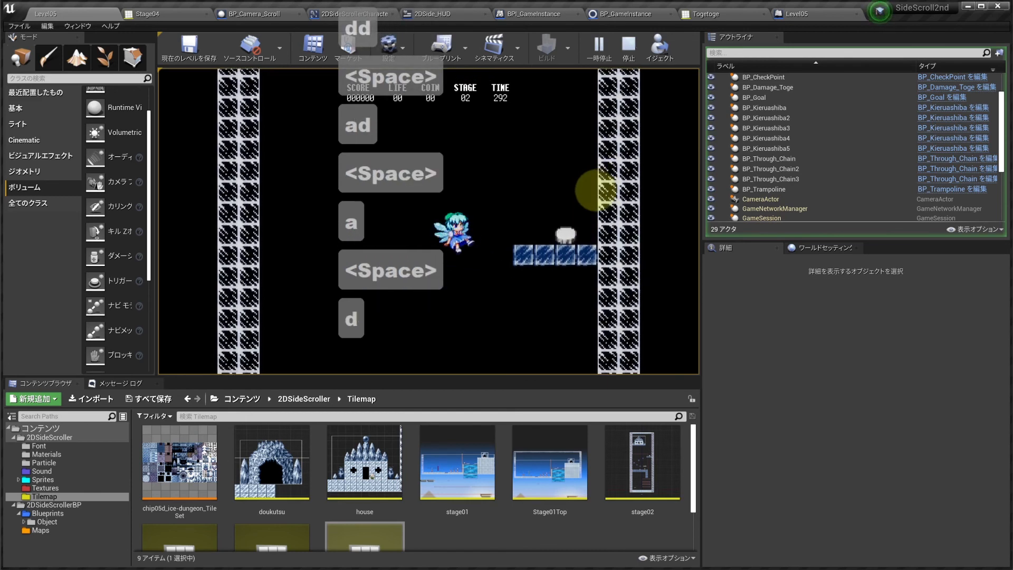
{"action": "key", "text": "a"}
{"action": "key", "text": "space"}
{"action": "key", "text": "d"}
{"action": "key", "text": "space"}
{"action": "key", "text": "Escape"}
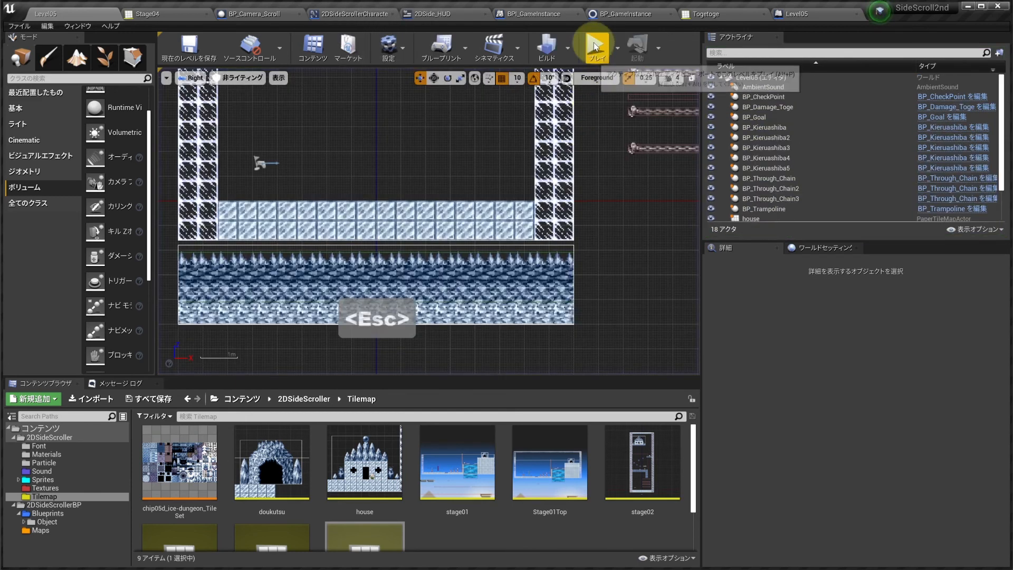
Step: Play-test Level05 again, running to the right-hand wall and wall-jumping up the shaft to the checkpoint floor
{"action": "left_click", "coordinate": [595, 47]}
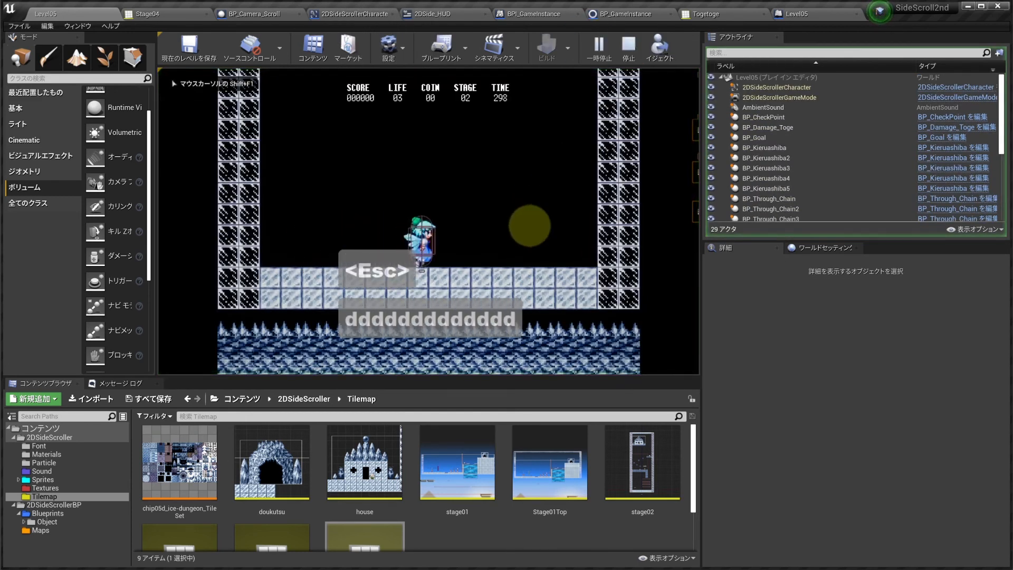
{"action": "key", "text": "space"}
{"action": "key", "text": "space"}
{"action": "key", "text": "space"}
{"action": "key", "text": "space"}
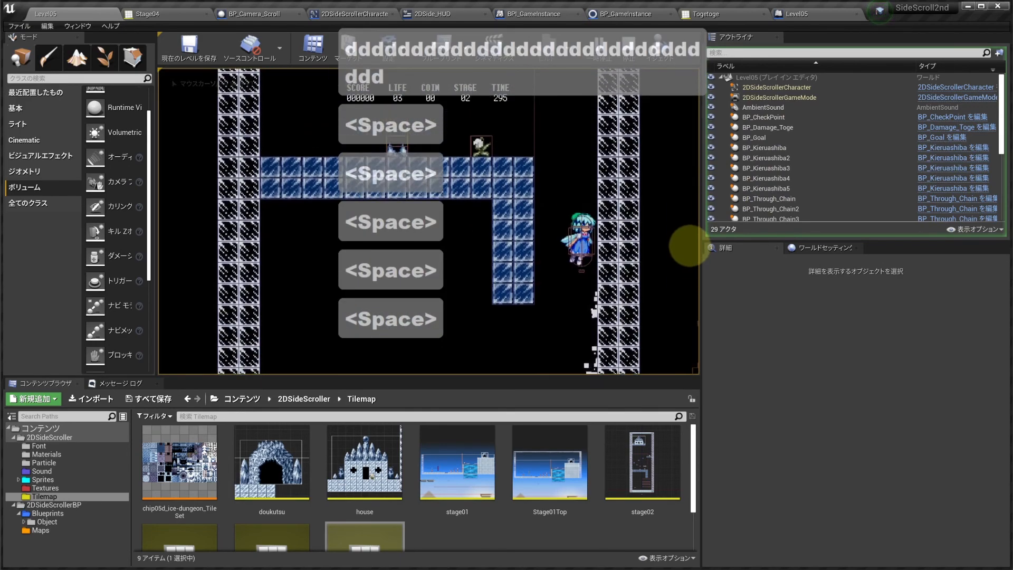
{"action": "key", "text": "space"}
{"action": "key", "text": "a"}
{"action": "key", "text": "d"}
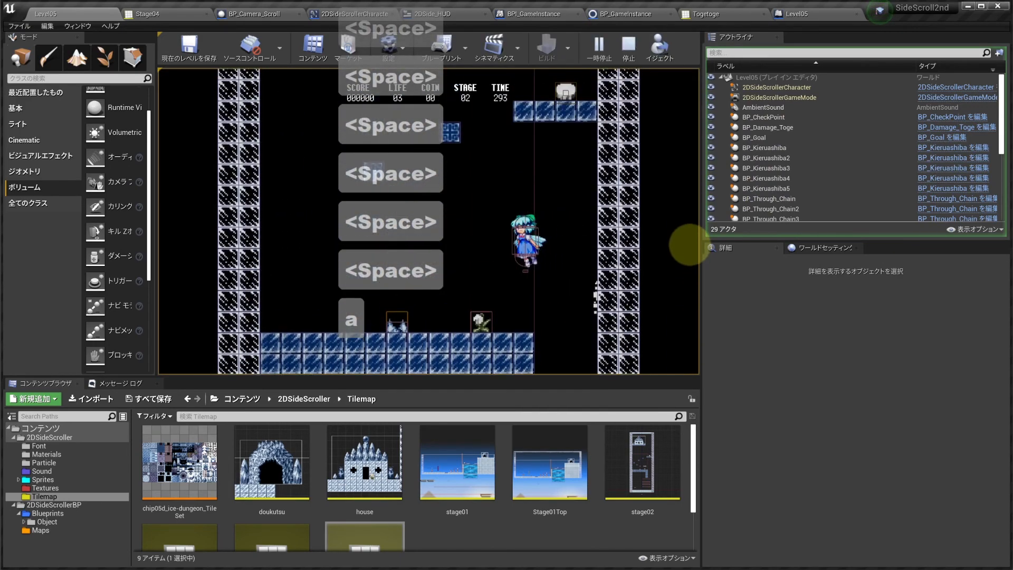
Step: Pass the checkpoint and climb the lower blue blocks toward the left-hand wall
{"action": "key", "text": "a"}
{"action": "key", "text": "space"}
{"action": "key", "text": "a"}
{"action": "key", "text": "space"}
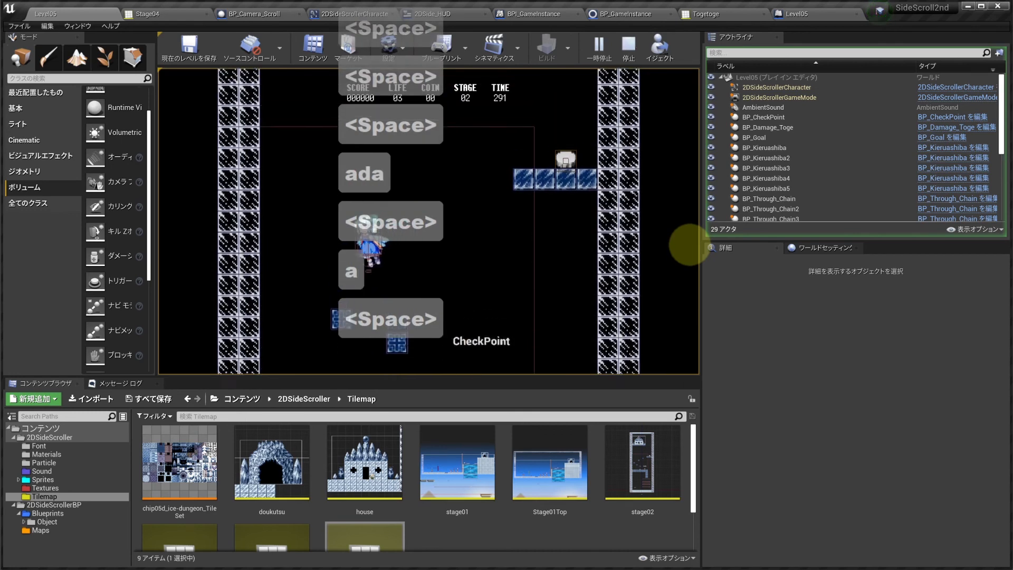
{"action": "key", "text": "d"}
{"action": "key", "text": "a"}
{"action": "key", "text": "space"}
{"action": "key", "text": "d"}
{"action": "key", "text": "d"}
{"action": "key", "text": "space"}
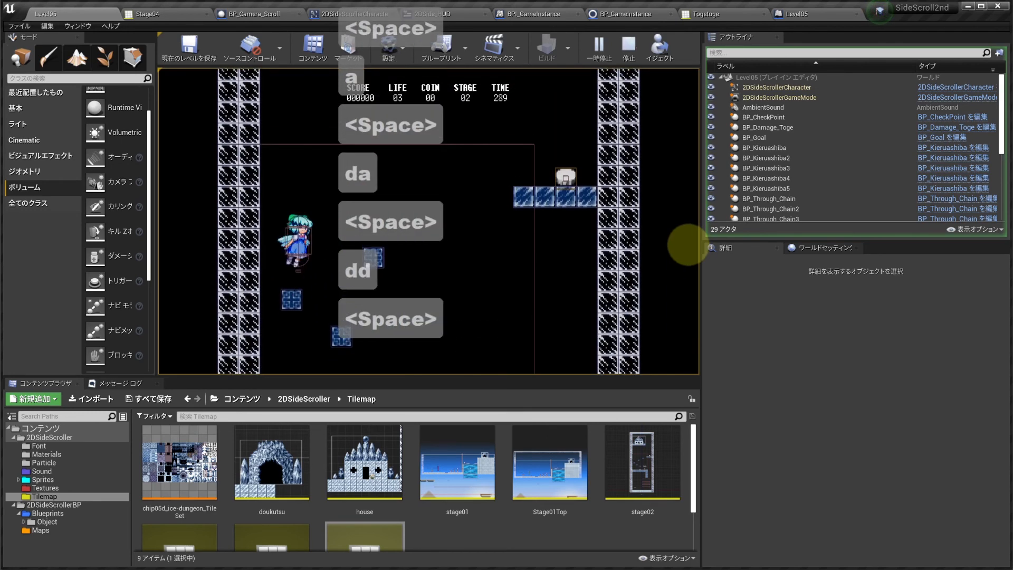
Step: Cross the upper blue blocks to the right-hand ledge, continue up to the ice house, and end the play session
{"action": "key", "text": "a"}
{"action": "key", "text": "d"}
{"action": "key", "text": "space"}
{"action": "key", "text": "a"}
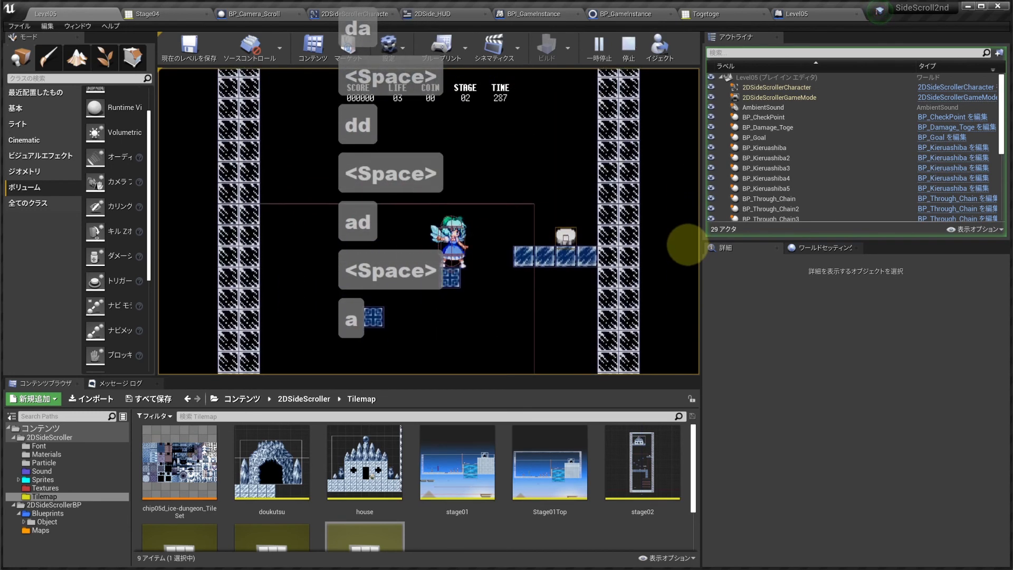
{"action": "key", "text": "d"}
{"action": "key", "text": "space"}
{"action": "key", "text": "a"}
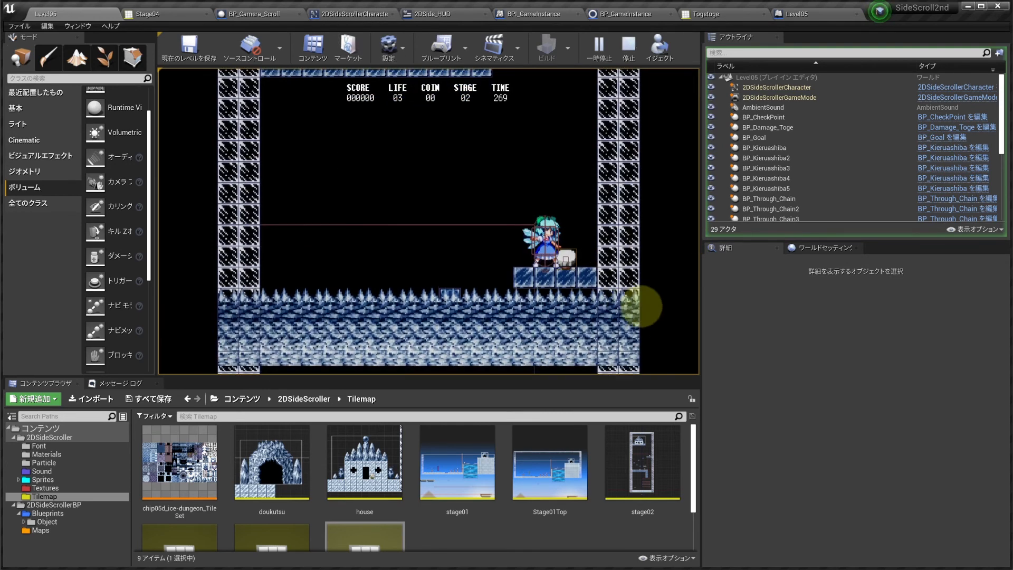
{"action": "key", "text": "d"}
{"action": "key", "text": "a"}
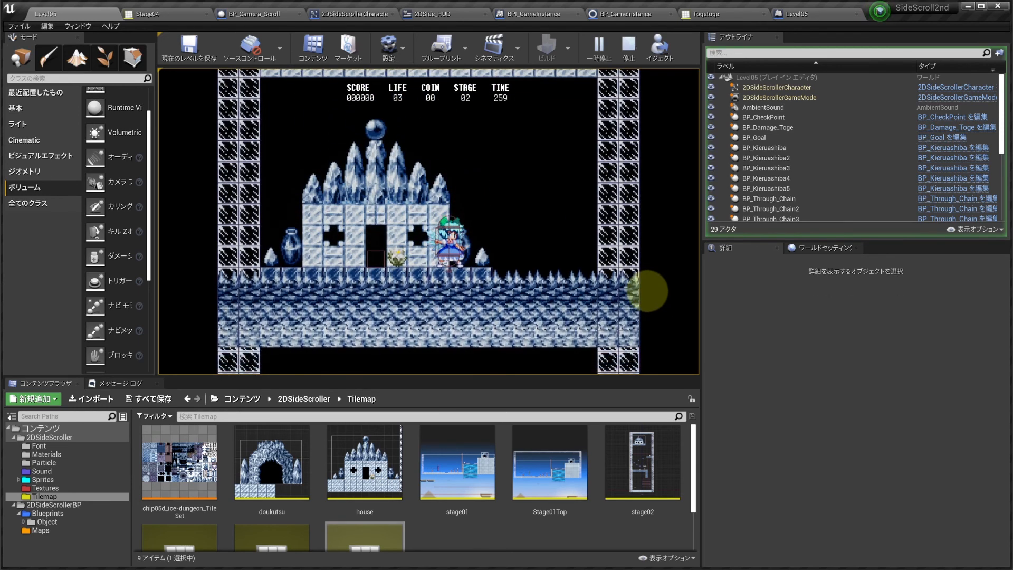
{"action": "key", "text": "Escape"}
{"action": "left_click", "coordinate": [799, 15]}
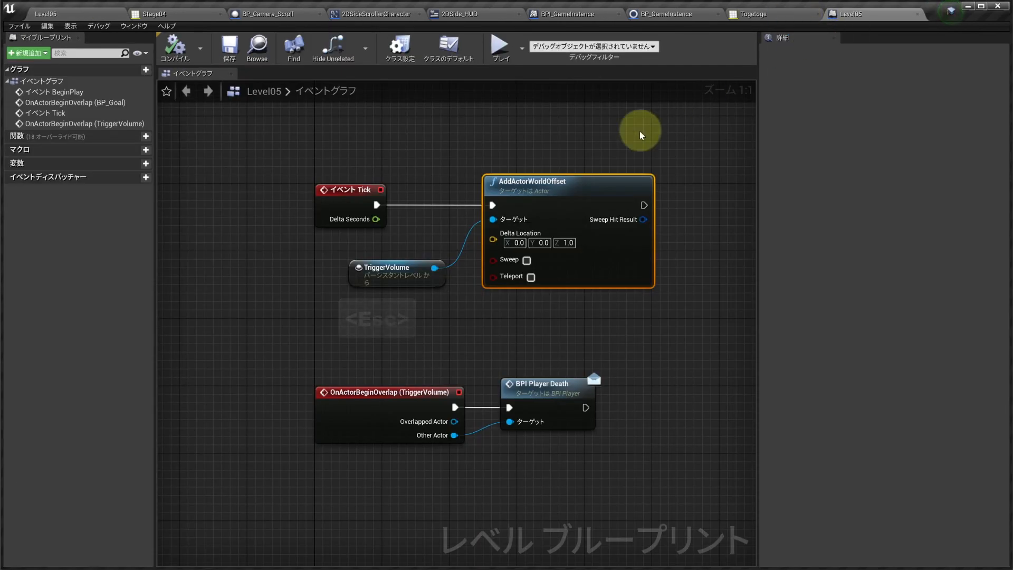
{"action": "left_click", "coordinate": [74, 14]}
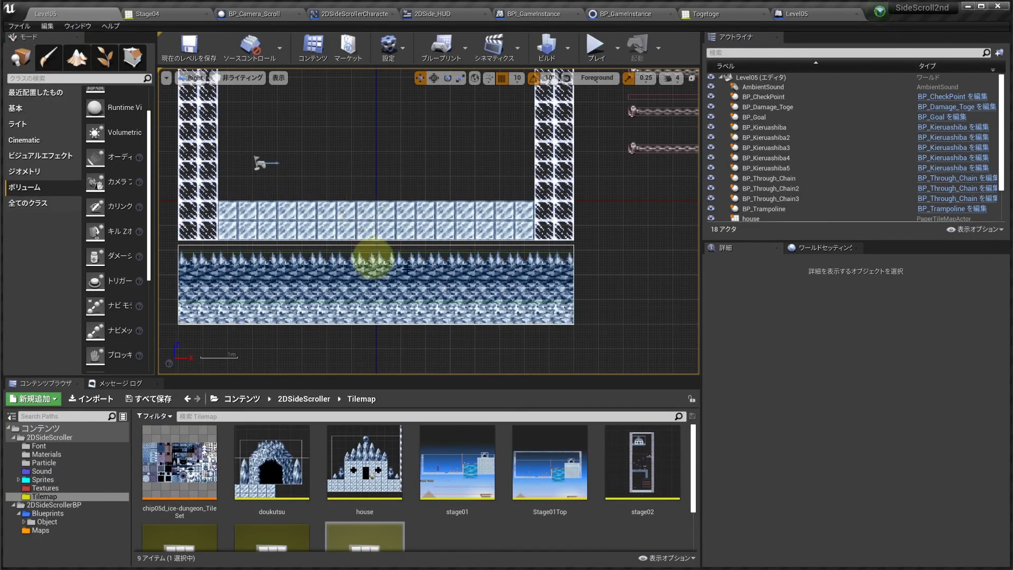
{"action": "right_click_drag", "start_coordinate": [406, 269], "coordinate": [255, 276]}
{"action": "scroll", "coordinate": [387, 274], "scroll_direction": "down", "scroll_amount": 1}
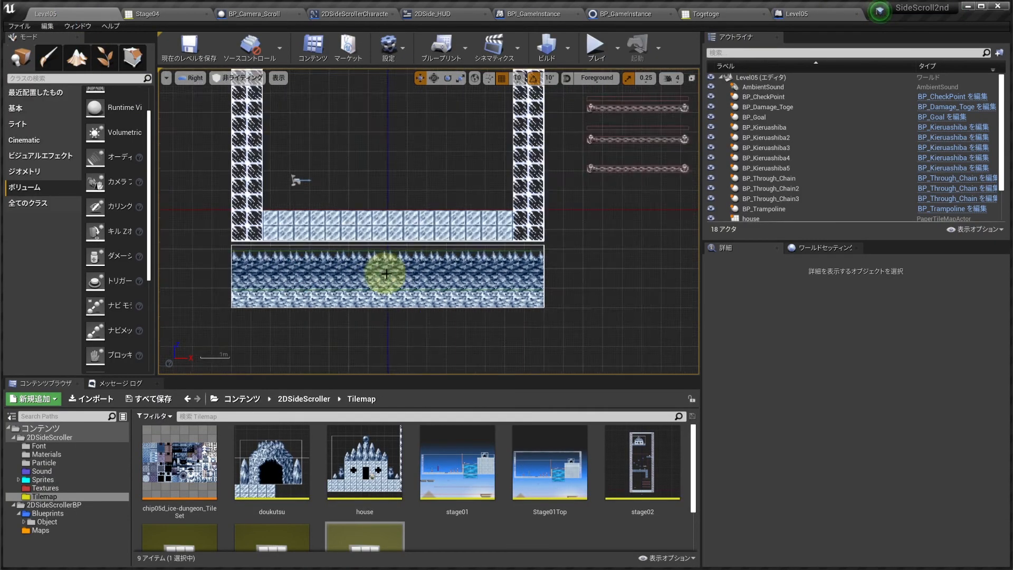
{"action": "scroll", "coordinate": [373, 271], "scroll_direction": "up", "scroll_amount": 2}
{"action": "scroll", "coordinate": [413, 260], "scroll_direction": "down", "scroll_amount": 1}
{"action": "scroll", "coordinate": [413, 262], "scroll_direction": "up", "scroll_amount": 1}
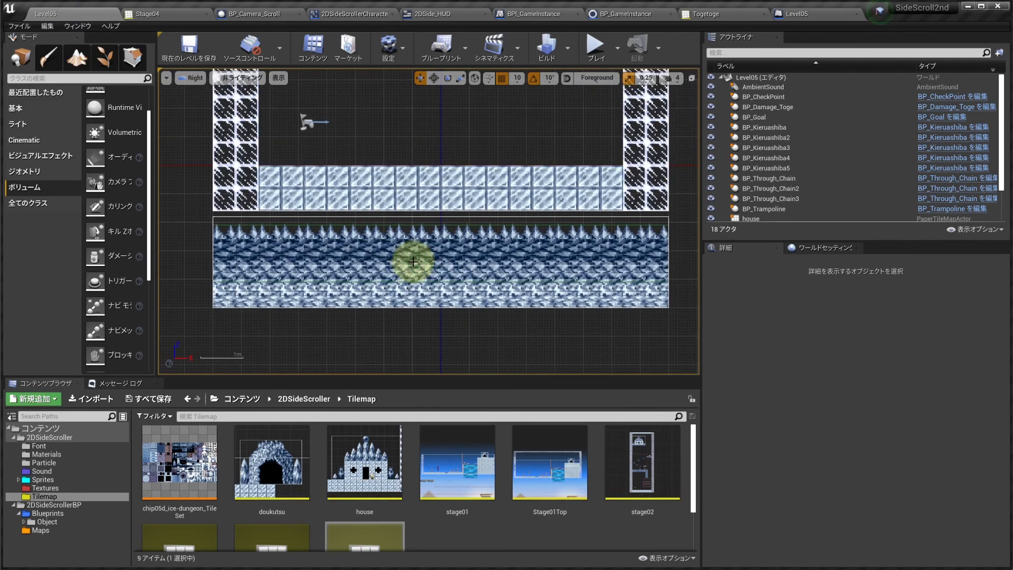
Step: Play-test Level05 up the right-hand shaft, wait beside the checkpoint while the spikes rise, and end the session
{"action": "left_click", "coordinate": [595, 47]}
{"action": "key", "text": "d"}
{"action": "key", "text": "space"}
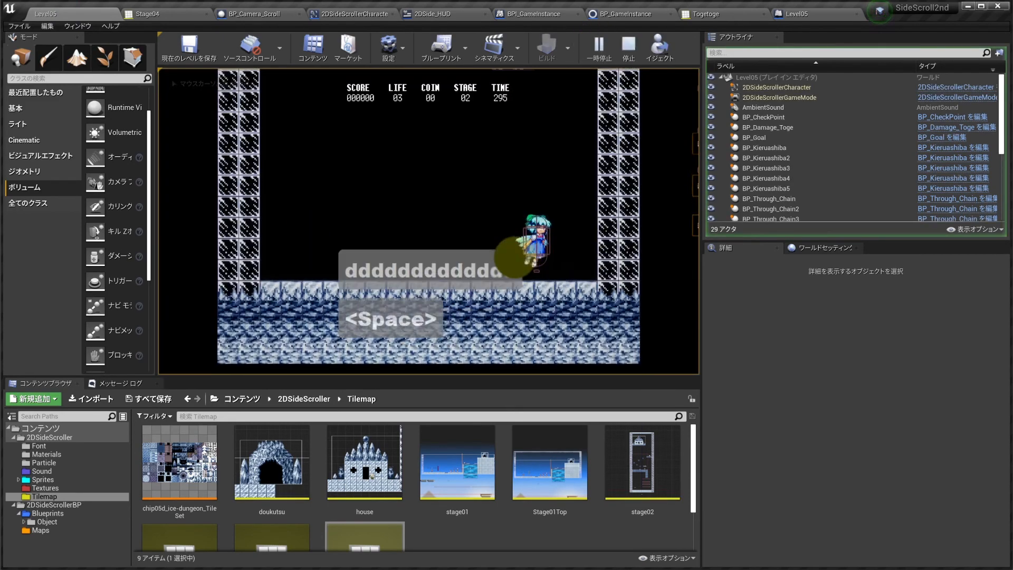
{"action": "key", "text": "space"}
{"action": "key", "text": "space"}
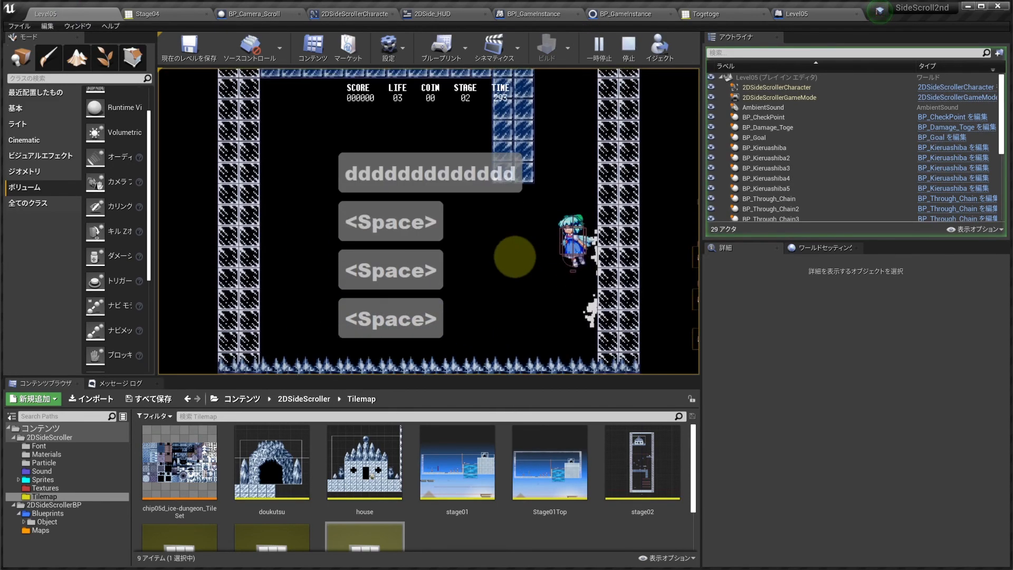
{"action": "key", "text": "space"}
{"action": "key", "text": "space"}
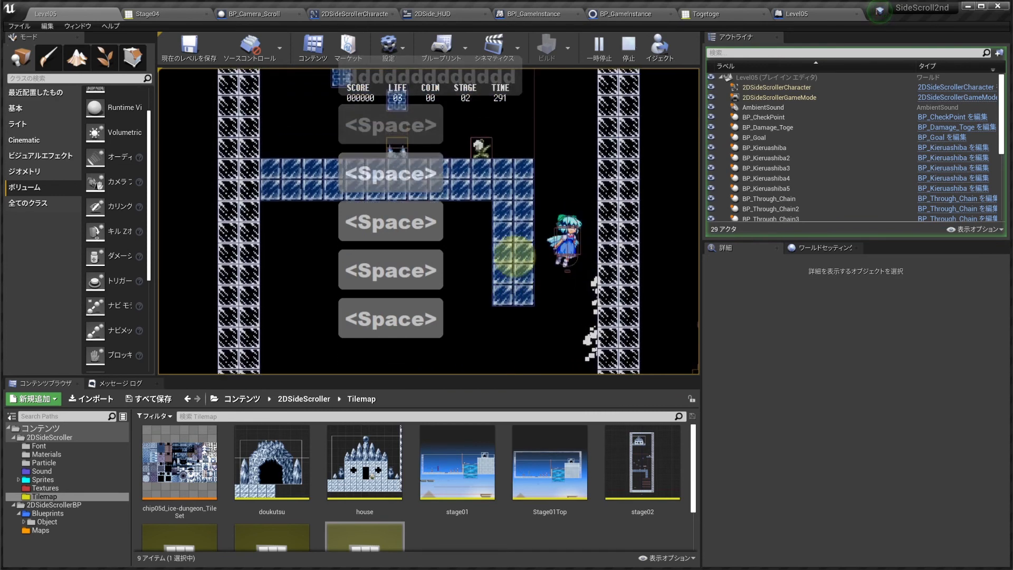
{"action": "key", "text": "a"}
{"action": "key", "text": "d"}
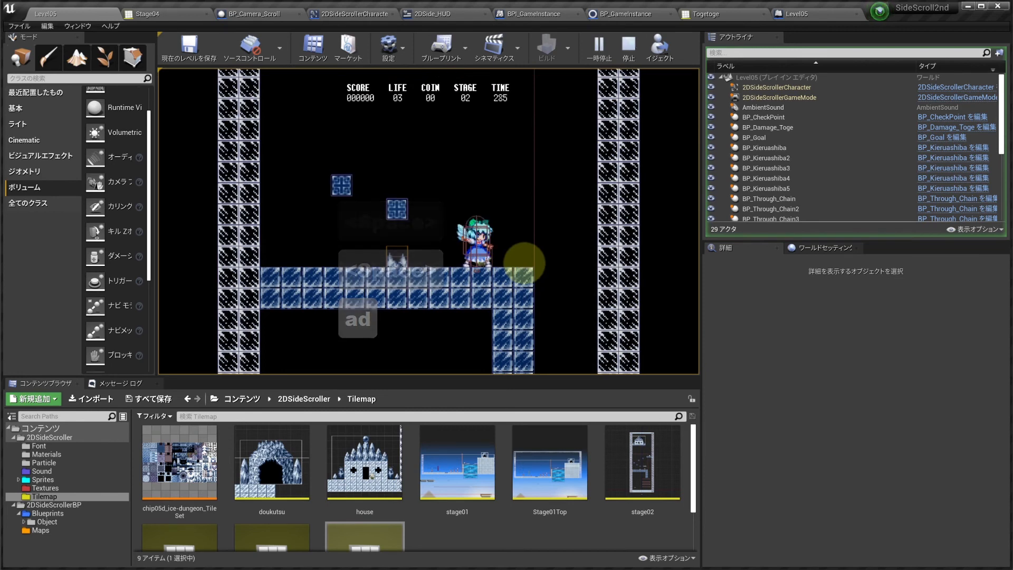
{"action": "key", "text": "d"}
{"action": "key", "text": "d"}
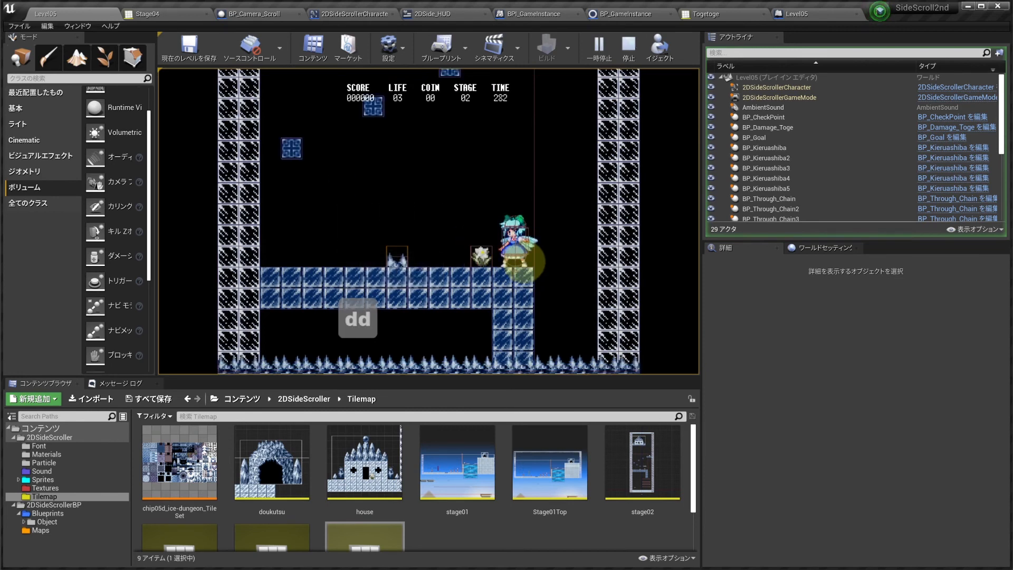
{"action": "key", "text": "Escape"}
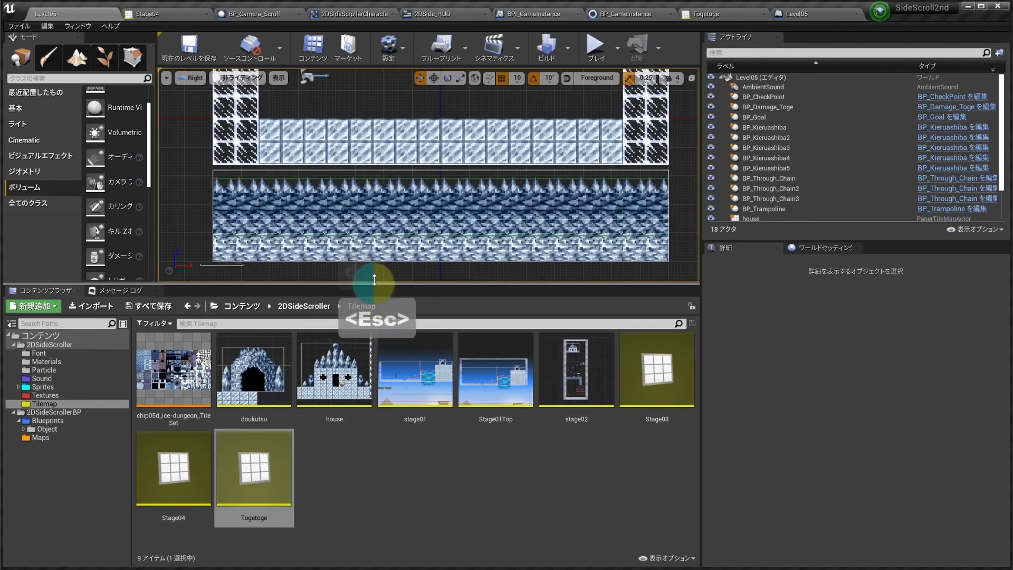
Step: Create a Blueprint class in the 2DSideScrollerBP Blueprints folder with CameraShake as its parent class
{"action": "left_click", "coordinate": [43, 417]}
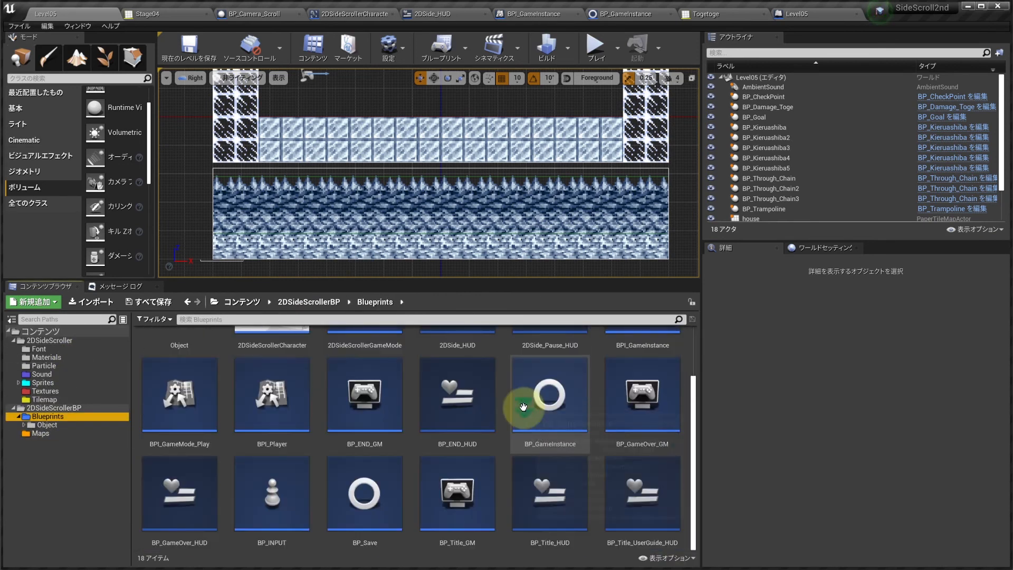
{"action": "scroll", "coordinate": [290, 400], "scroll_direction": "down", "scroll_amount": 2}
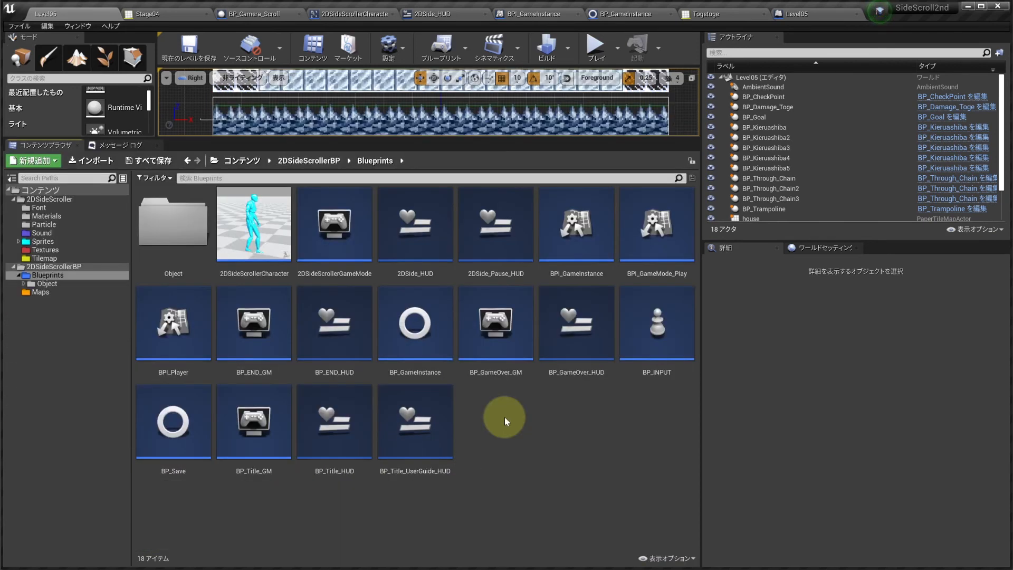
{"action": "right_click", "coordinate": [504, 417]}
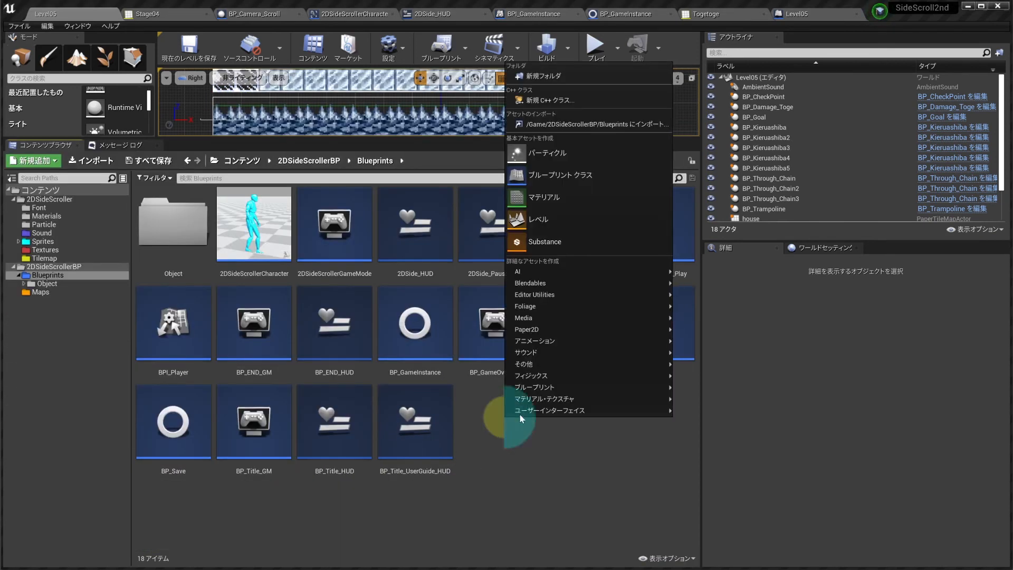
{"action": "left_click", "coordinate": [565, 174]}
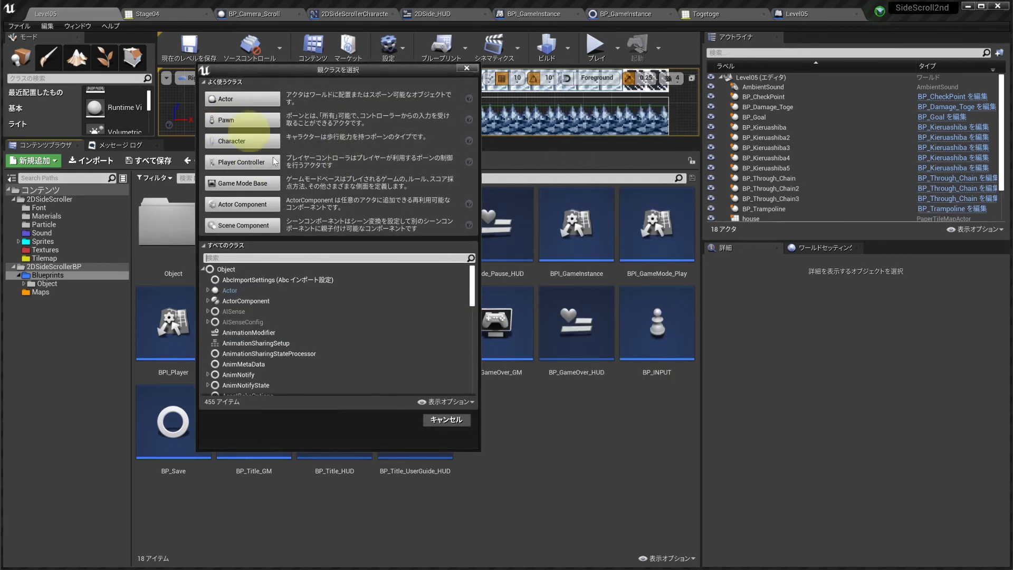
{"action": "type", "text": "c"}
{"action": "key", "text": "BackSpace"}
{"action": "type", "text": "shake"}
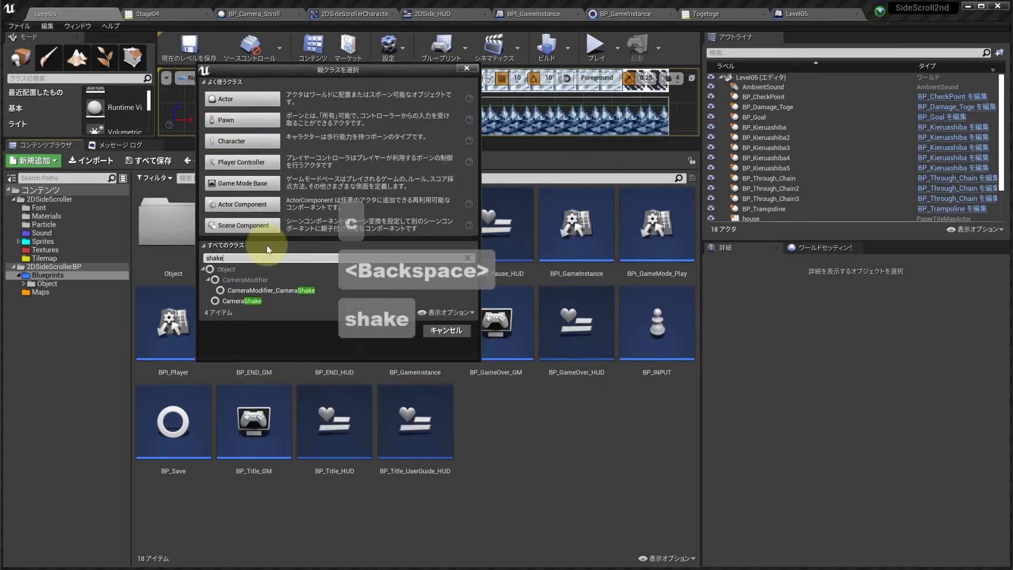
{"action": "left_click", "coordinate": [242, 300]}
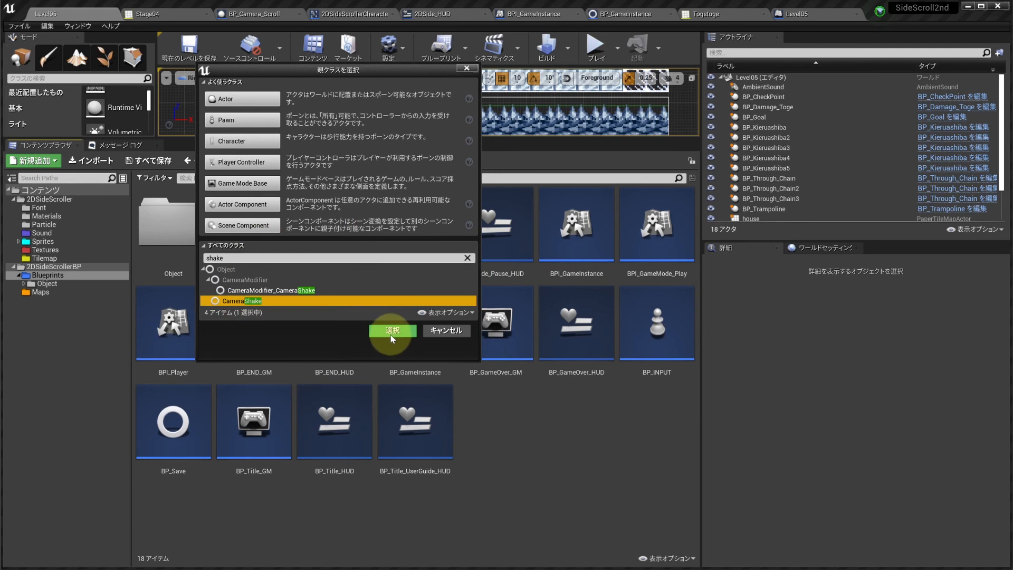
{"action": "left_click", "coordinate": [392, 331]}
Step: Name the new camera shake Blueprint BP_Camera_Shake
{"action": "type", "text": "BP_"}
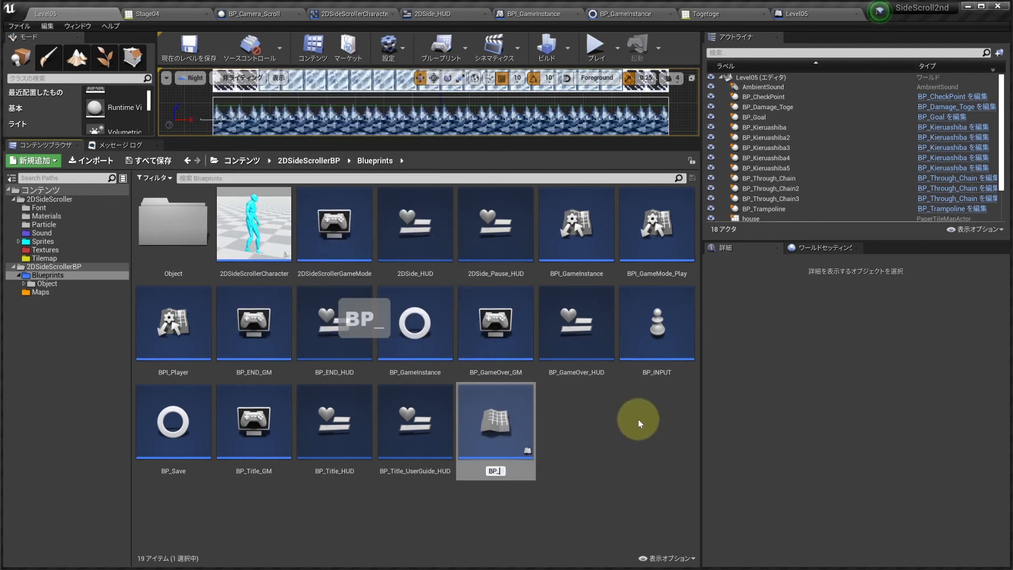
{"action": "type", "text": "Camaera"}
{"action": "key", "text": "BackSpace"}
{"action": "key", "text": "BackSpace"}
{"action": "key", "text": "BackSpace"}
{"action": "key", "text": "BackSpace"}
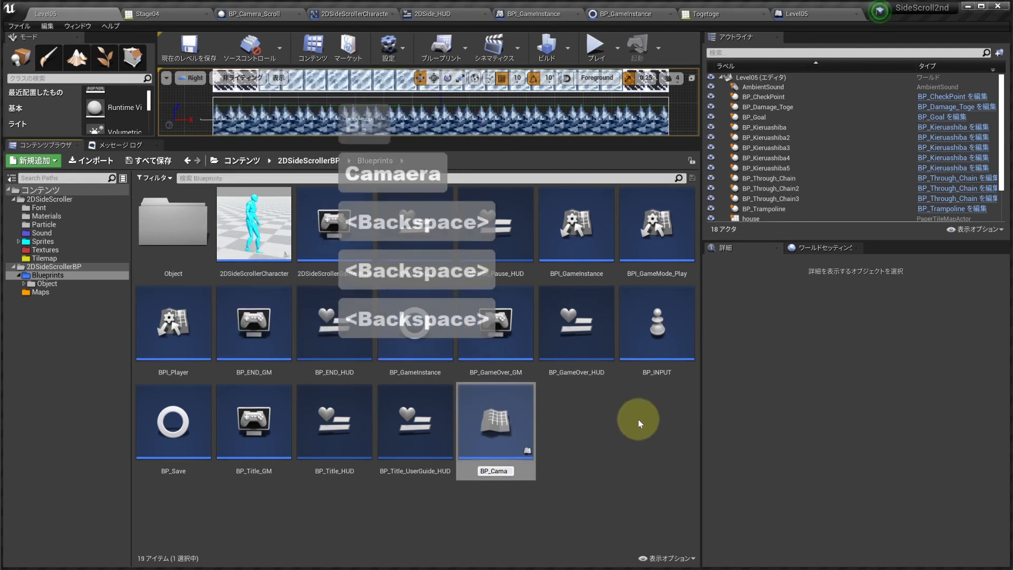
{"action": "type", "text": "era_Sa"}
{"action": "key", "text": "BackSpace"}
{"action": "type", "text": "hake"}
{"action": "key", "text": "Return"}
Step: Open BP_Camera_Shake, enable Single Instance, and set Oscillation Duration to 1.0
{"action": "double_click", "coordinate": [229, 332]}
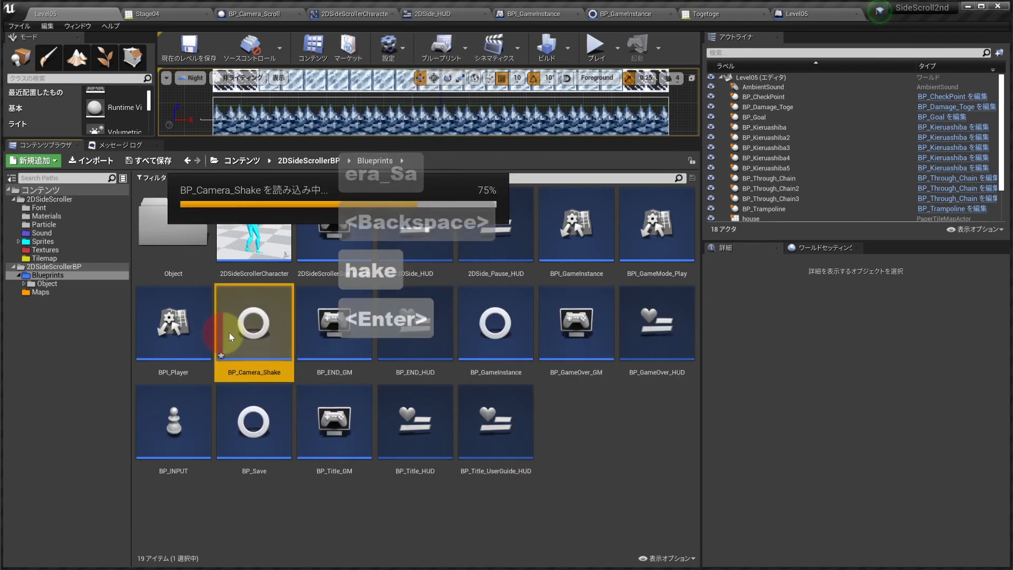
{"action": "left_click_drag", "start_coordinate": [381, 167], "coordinate": [378, 167]}
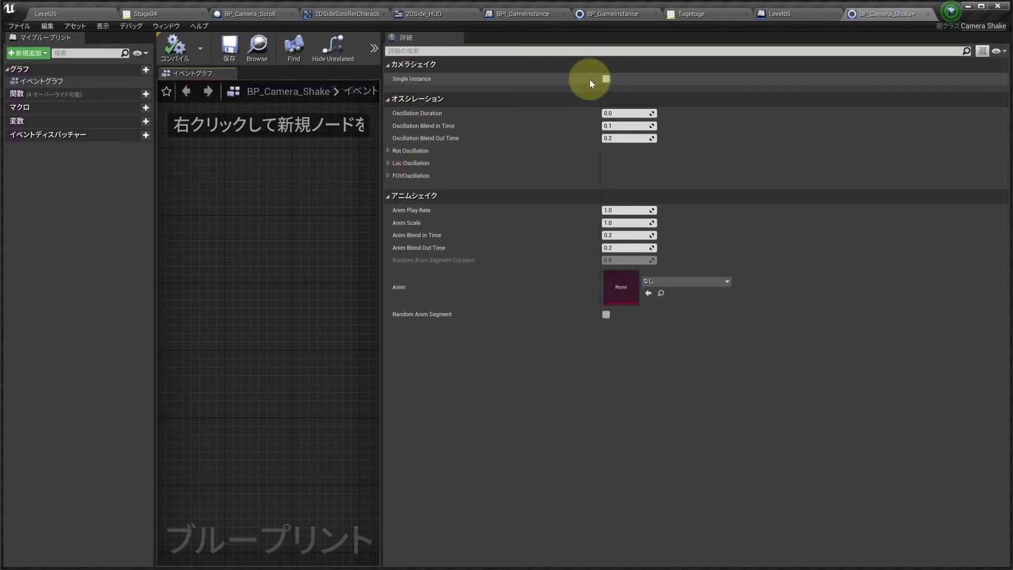
{"action": "left_click", "coordinate": [605, 78]}
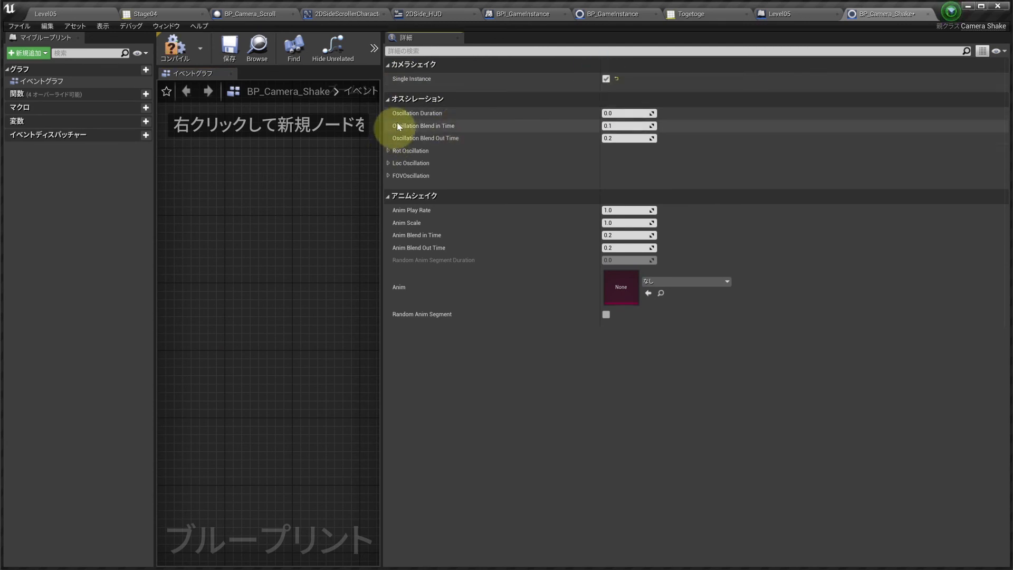
{"action": "type", "text": "1"}
{"action": "key", "text": "Return"}
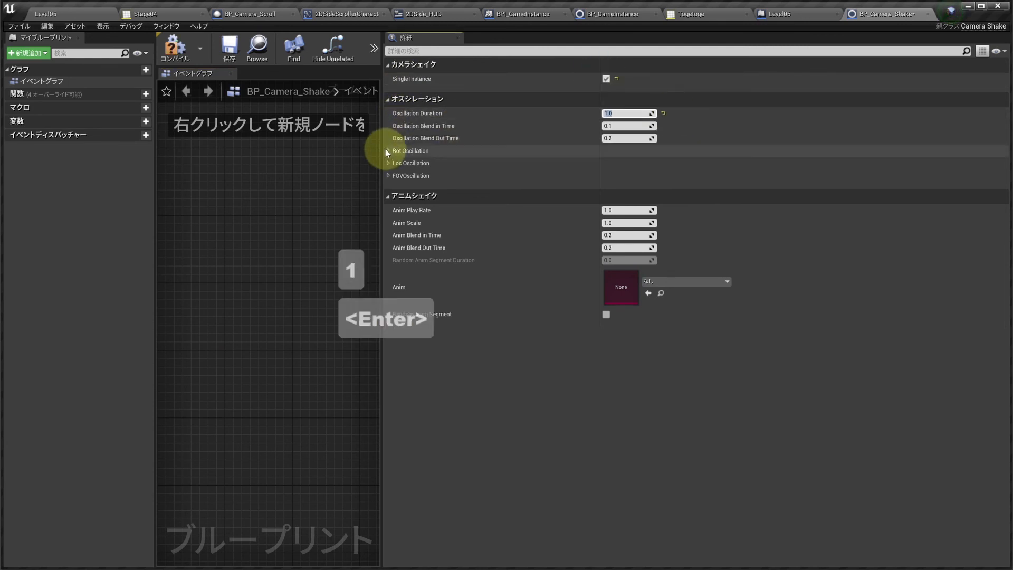
Step: Set the Rot Oscillation Pitch amplitude and frequency to 1.0, and compile and save the Blueprint
{"action": "left_click", "coordinate": [390, 151]}
{"action": "left_click", "coordinate": [394, 163]}
{"action": "left_click", "coordinate": [607, 176]}
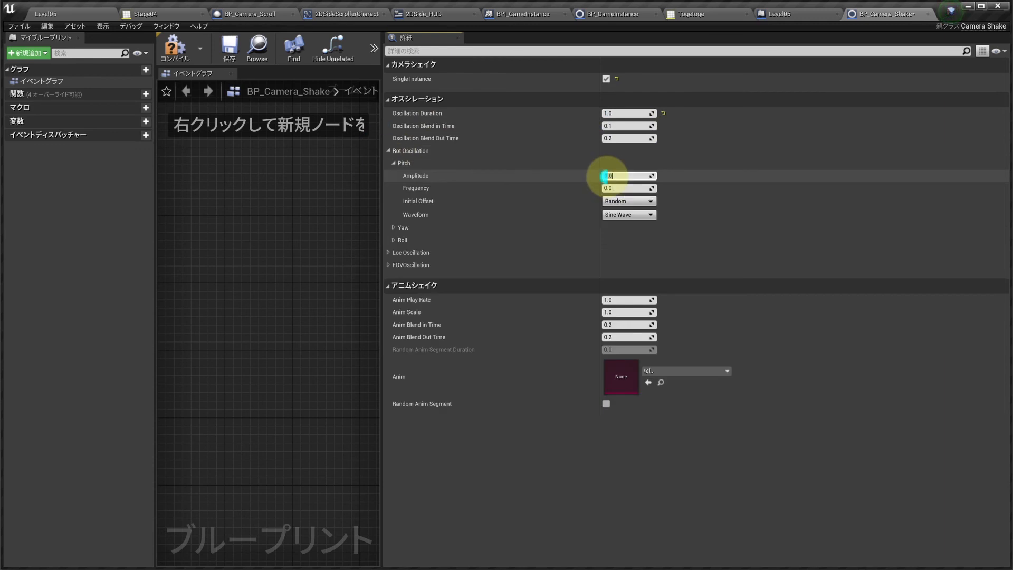
{"action": "type", "text": "1"}
{"action": "left_click", "coordinate": [608, 188]}
{"action": "type", "text": "1"}
{"action": "left_click", "coordinate": [175, 48]}
{"action": "left_click", "coordinate": [230, 48]}
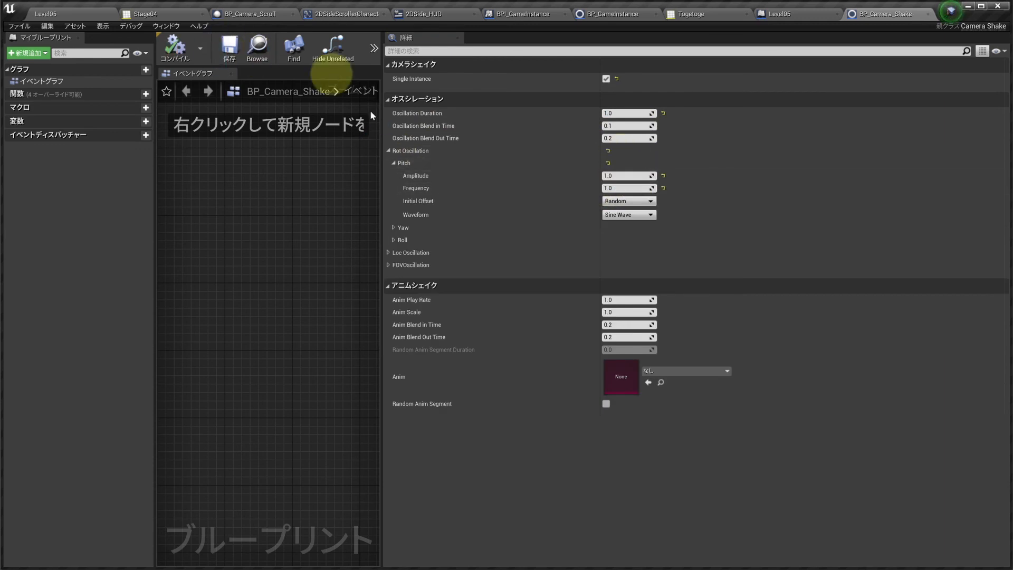
Step: In the Level05 level blueprint, shift both Set Actor Tick Enabled nodes and the 50.0 Delay right, leaving a gap after the 3.0 Delay
{"action": "left_click", "coordinate": [59, 15]}
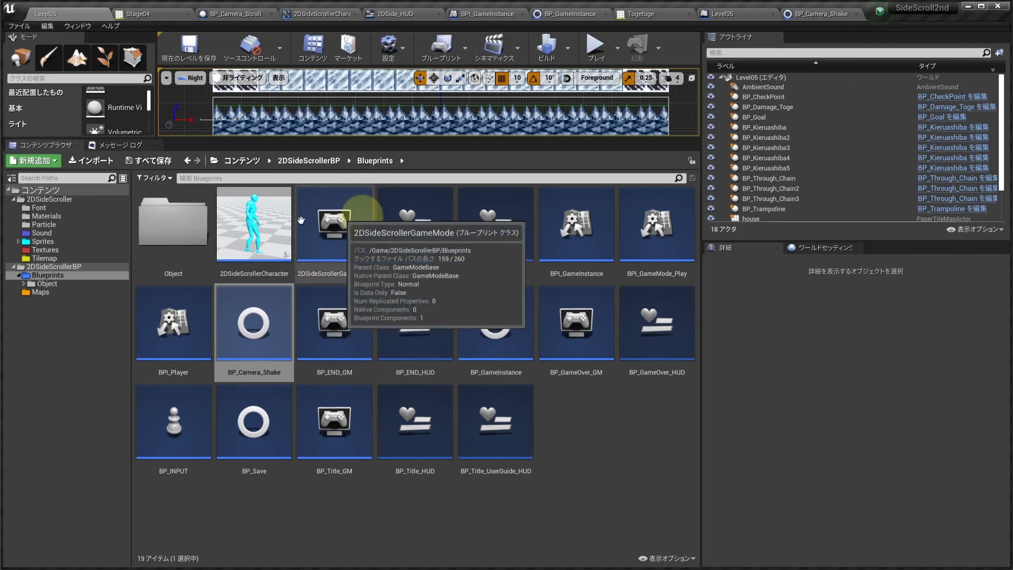
{"action": "left_click", "coordinate": [735, 15]}
{"action": "right_click_drag", "start_coordinate": [639, 207], "coordinate": [489, 202]}
{"action": "right_click_drag", "start_coordinate": [676, 194], "coordinate": [478, 202]}
{"action": "scroll", "coordinate": [478, 202], "scroll_direction": "up", "scroll_amount": 2}
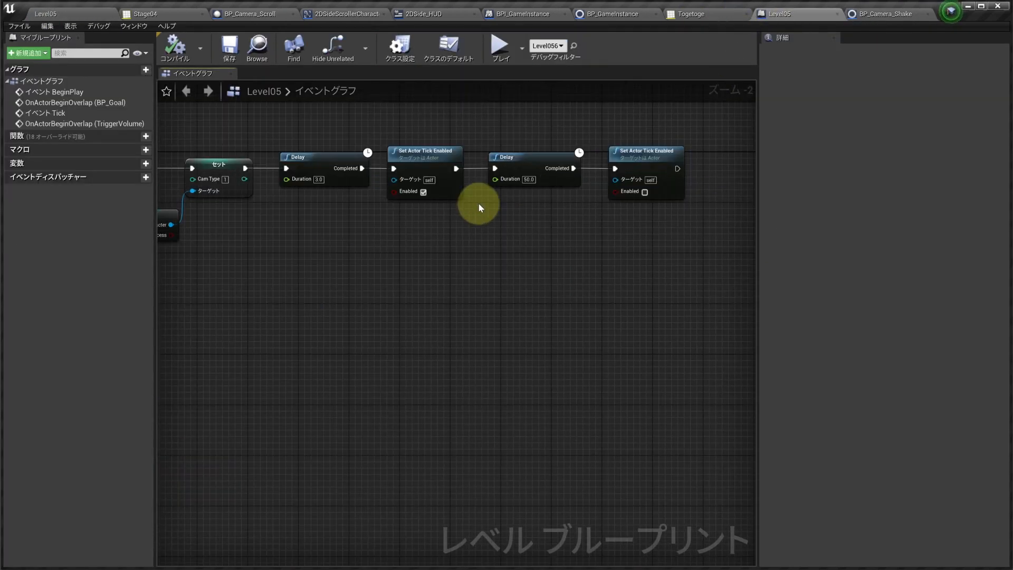
{"action": "right_click_drag", "start_coordinate": [656, 232], "coordinate": [582, 224]}
{"action": "left_click_drag", "start_coordinate": [583, 222], "coordinate": [509, 141]}
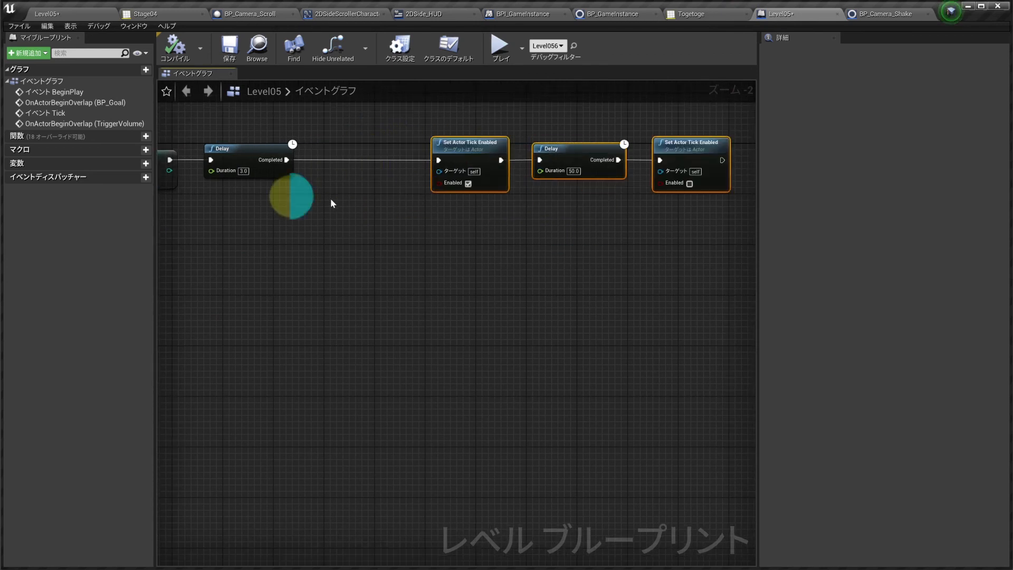
Step: Insert a looping Set Timer by Event node with Time 1.0 between the 3.0 Delay and the first Set Actor Tick Enabled node
{"action": "right_click", "coordinate": [292, 200]}
{"action": "type", "text": "timer"}
{"action": "left_click", "coordinate": [395, 233]}
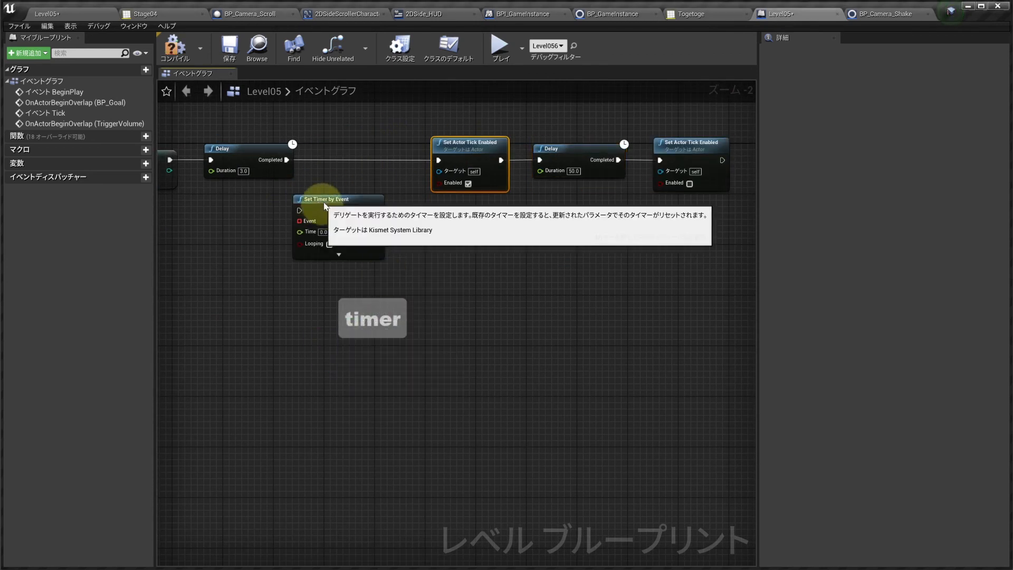
{"action": "left_click_drag", "start_coordinate": [323, 208], "coordinate": [340, 150]}
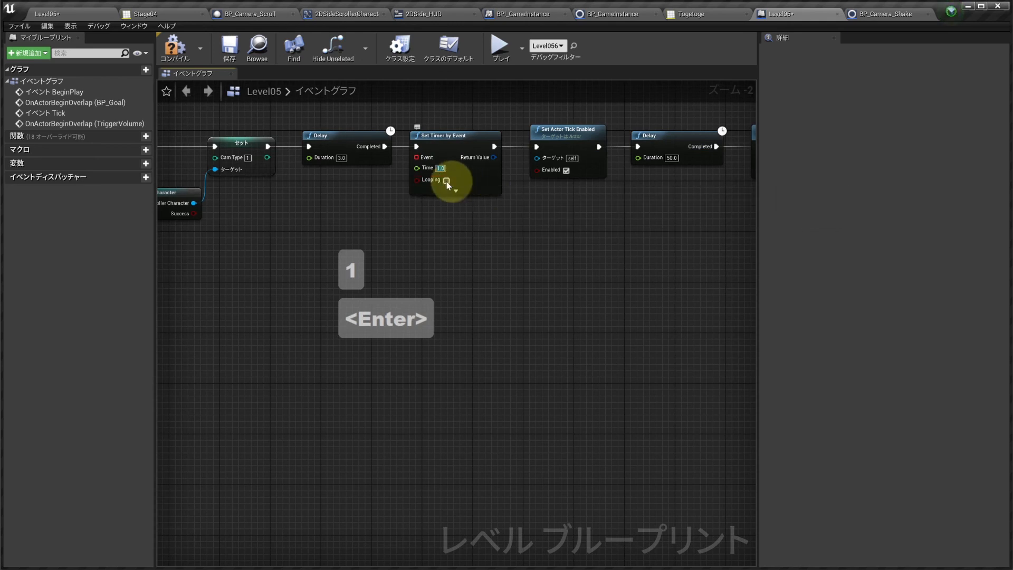
{"action": "left_click", "coordinate": [447, 178]}
Step: Create a custom event named Camera_shake and connect its delegate to the Event input of Set Timer by Event
{"action": "right_click_drag", "start_coordinate": [433, 238], "coordinate": [538, 239]}
{"action": "right_click", "coordinate": [461, 241]}
{"action": "type", "text": "csu"}
{"action": "key", "text": "BackSpace"}
{"action": "key", "text": "BackSpace"}
{"action": "type", "text": "us"}
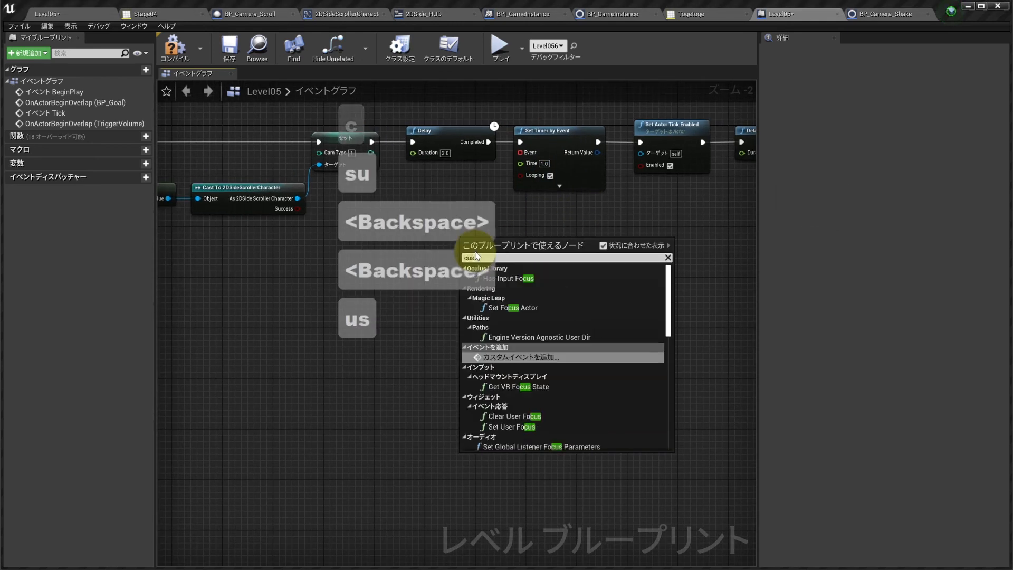
{"action": "key", "text": "Return"}
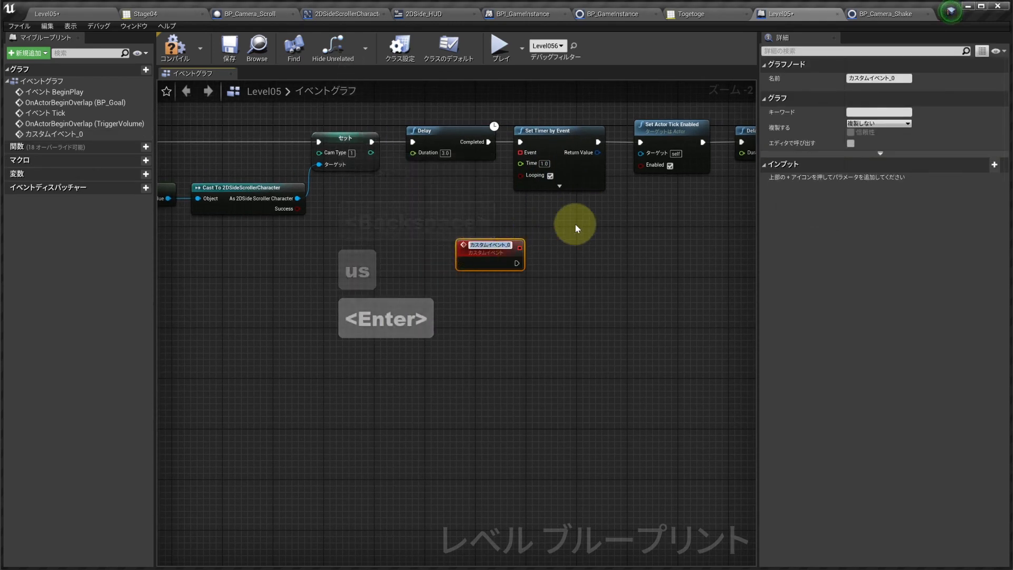
{"action": "type", "text": "Cma"}
{"action": "key", "text": "BackSpace"}
{"action": "key", "text": "BackSpace"}
{"action": "type", "text": "amera_shake"}
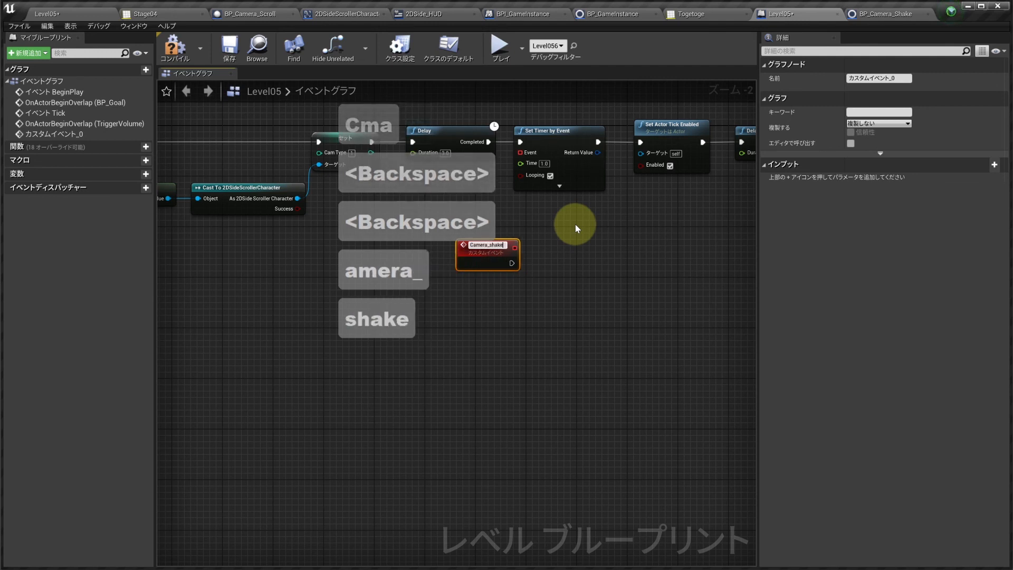
{"action": "key", "text": "Return"}
{"action": "left_click_drag", "start_coordinate": [510, 249], "coordinate": [520, 161]}
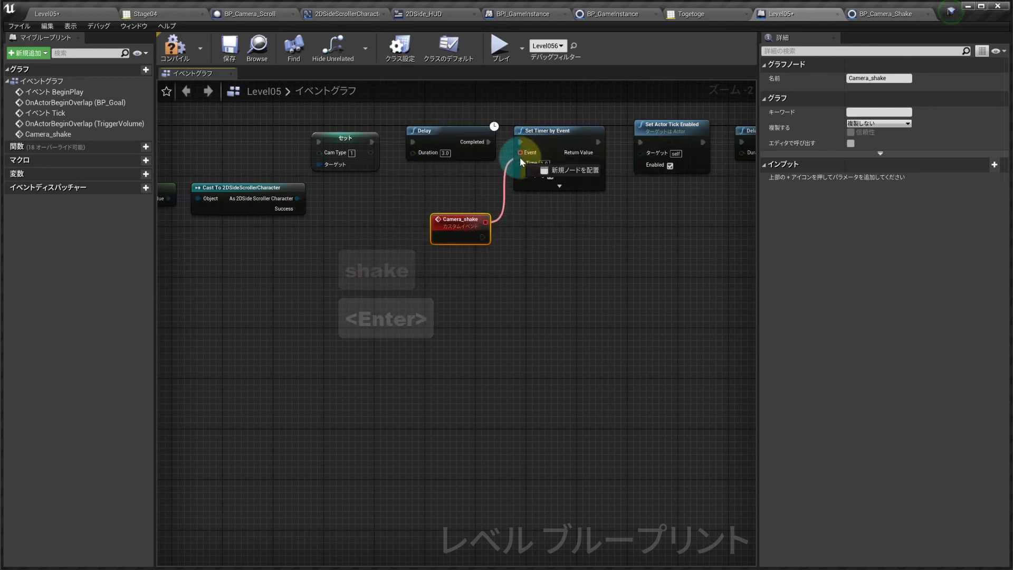
Step: Add a Get Player Camera Manager node and place it directly below the Camera_shake event
{"action": "scroll", "coordinate": [687, 194], "scroll_direction": "up", "scroll_amount": 2}
{"action": "right_click_drag", "start_coordinate": [327, 240], "coordinate": [395, 165]}
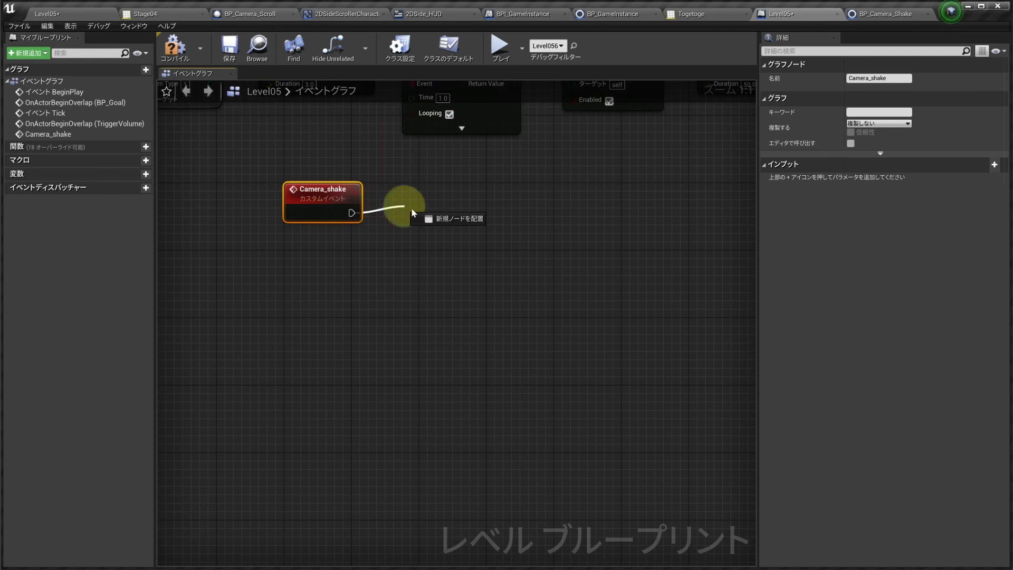
{"action": "left_click_drag", "start_coordinate": [412, 212], "coordinate": [407, 209]}
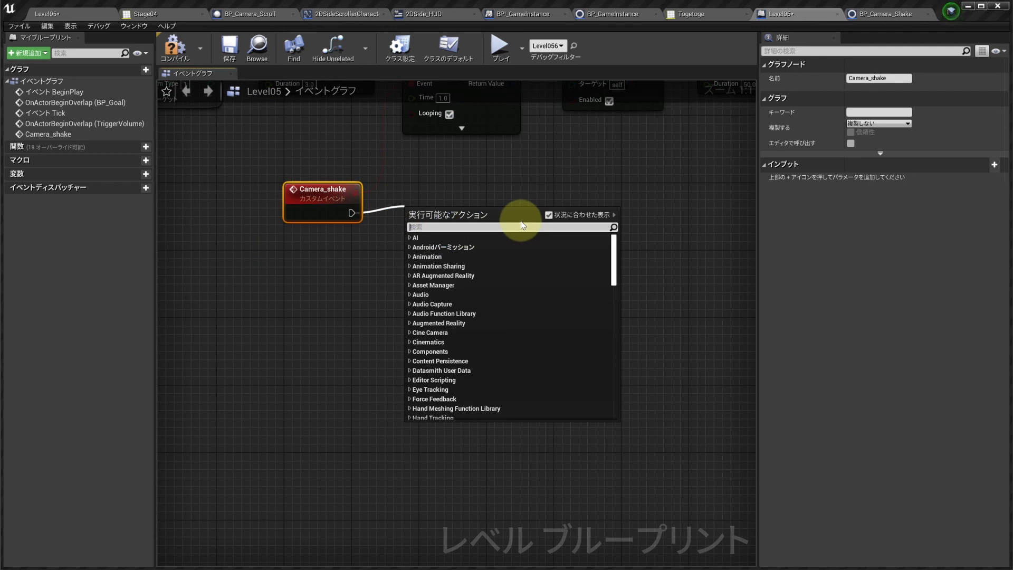
{"action": "right_click", "coordinate": [379, 299]}
{"action": "type", "text": "get ma"}
{"action": "key", "text": "BackSpace"}
{"action": "key", "text": "BackSpace"}
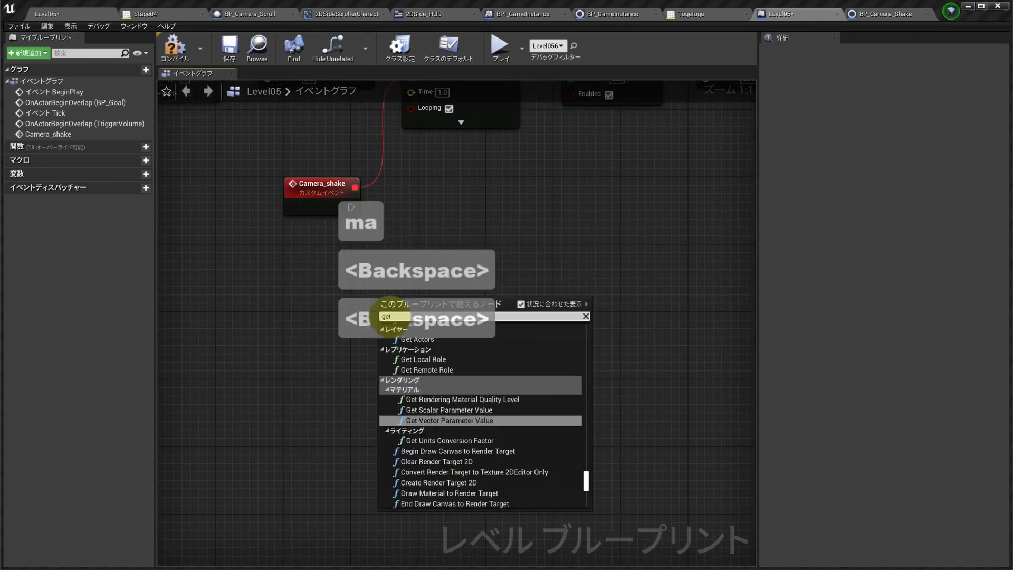
{"action": "type", "text": "camera mane"}
{"action": "key", "text": "BackSpace"}
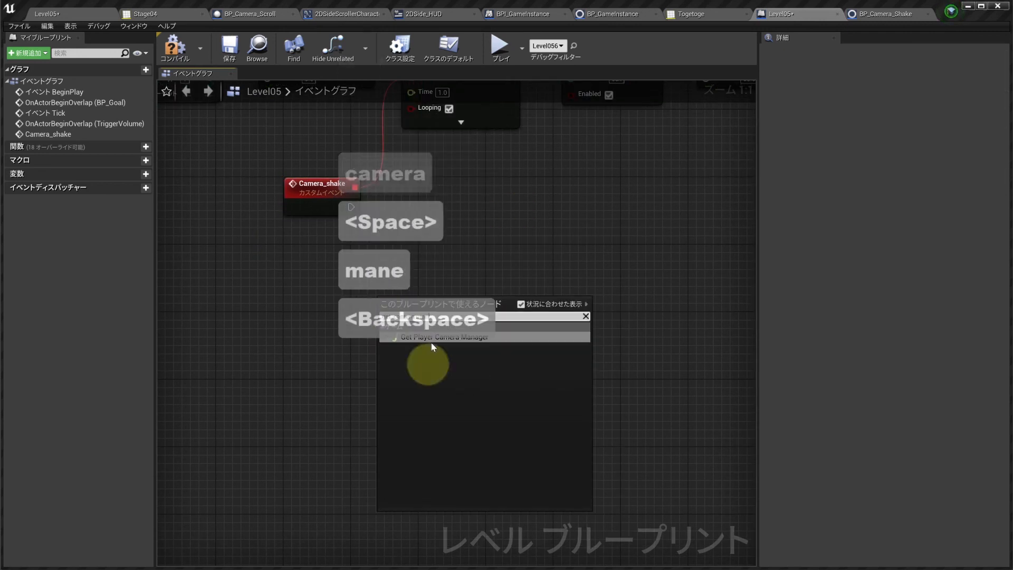
{"action": "left_click", "coordinate": [438, 336]}
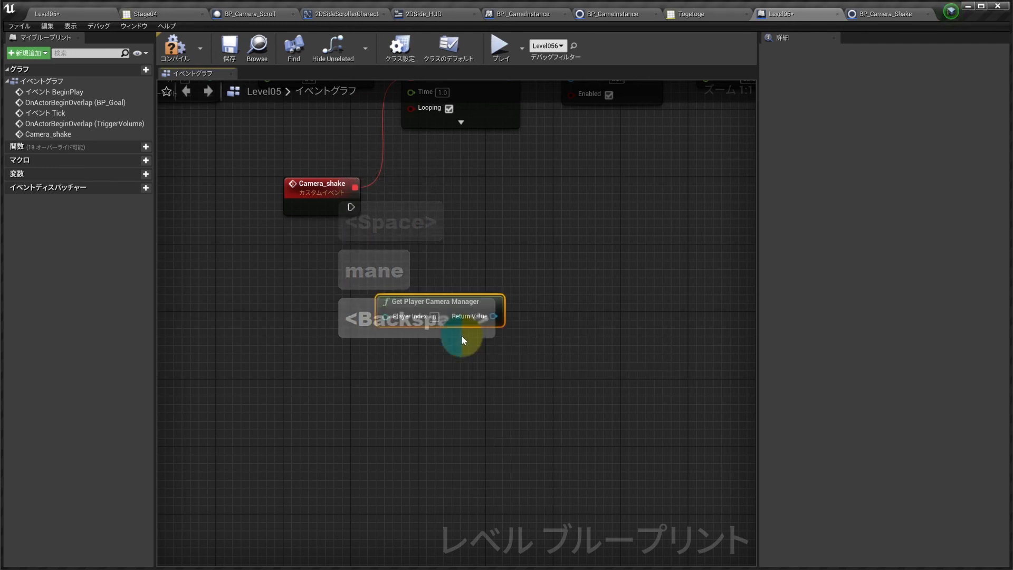
{"action": "left_click_drag", "start_coordinate": [434, 314], "coordinate": [344, 256]}
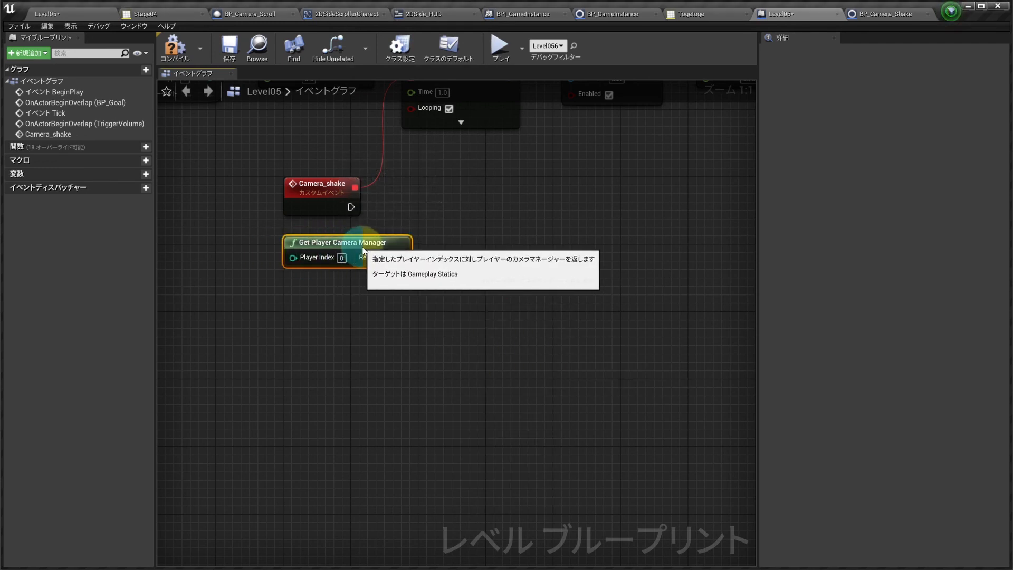
Step: Add a Play Camera Shake node targeting the player camera manager, run it from Camera_shake, and set its Shake Class to BP_Camera_Shake
{"action": "left_click_drag", "start_coordinate": [486, 225], "coordinate": [486, 224]}
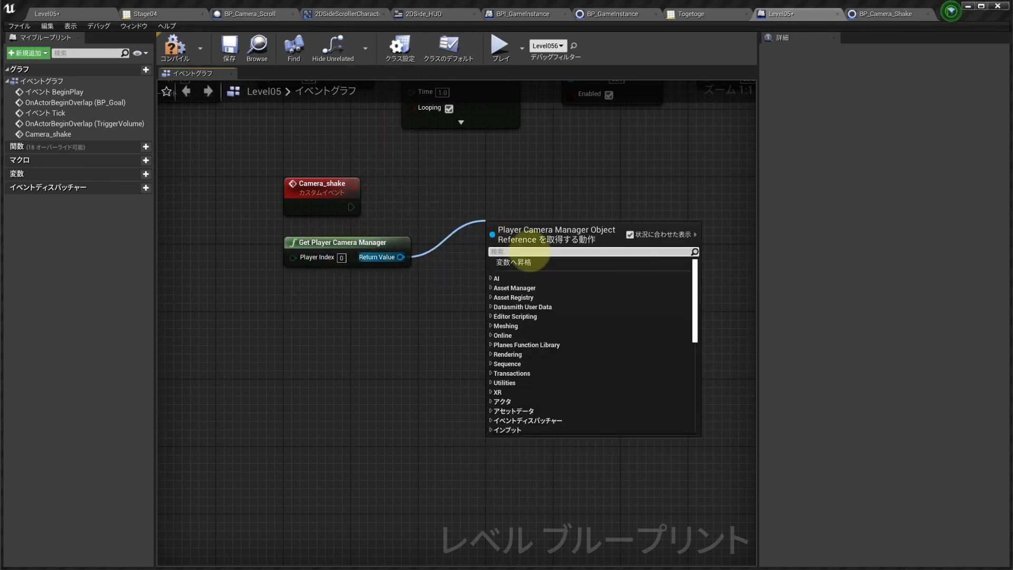
{"action": "type", "text": "shake"}
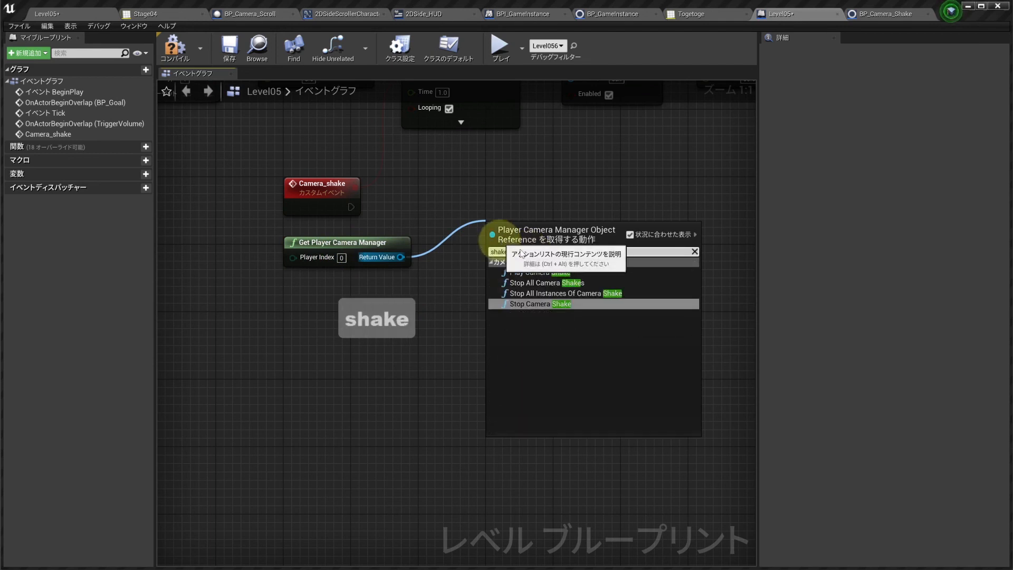
{"action": "left_click", "coordinate": [538, 272]}
{"action": "left_click_drag", "start_coordinate": [504, 227], "coordinate": [458, 192]}
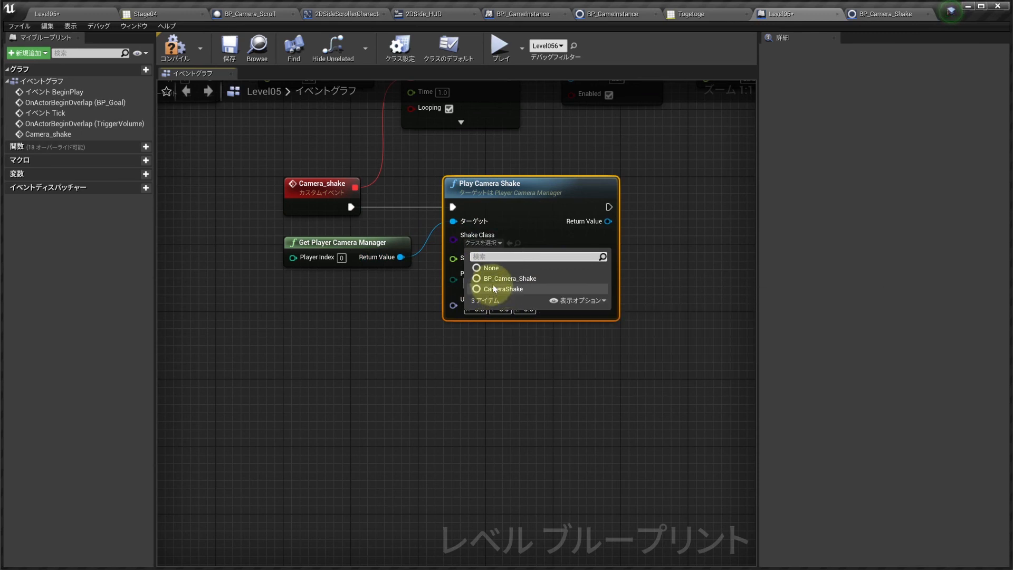
{"action": "left_click", "coordinate": [510, 278]}
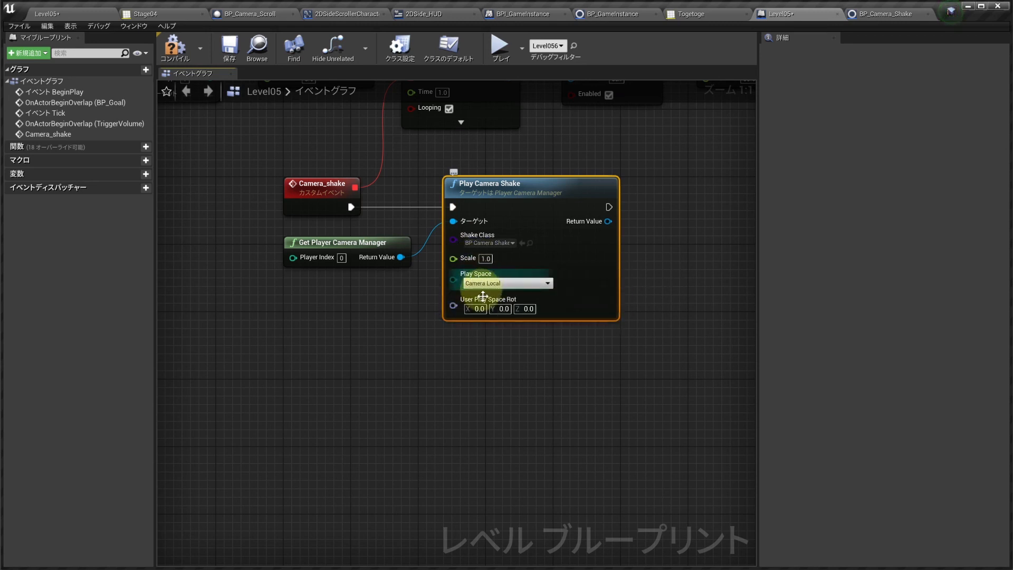
Step: Save the level blueprint and play-test the camera shake at the spike trigger
{"action": "left_click", "coordinate": [228, 51]}
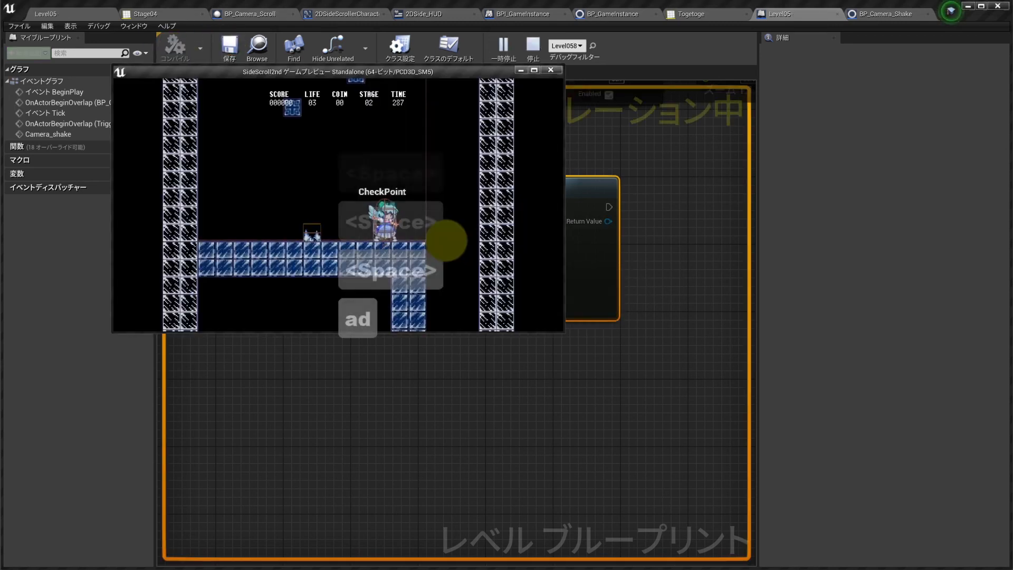
{"action": "key", "text": "d"}
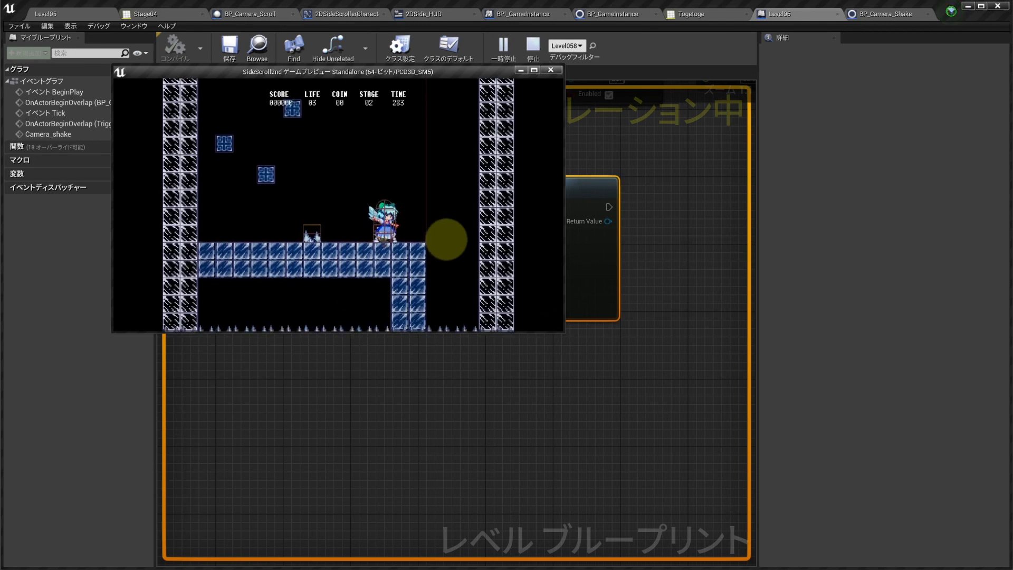
{"action": "key", "text": "Escape"}
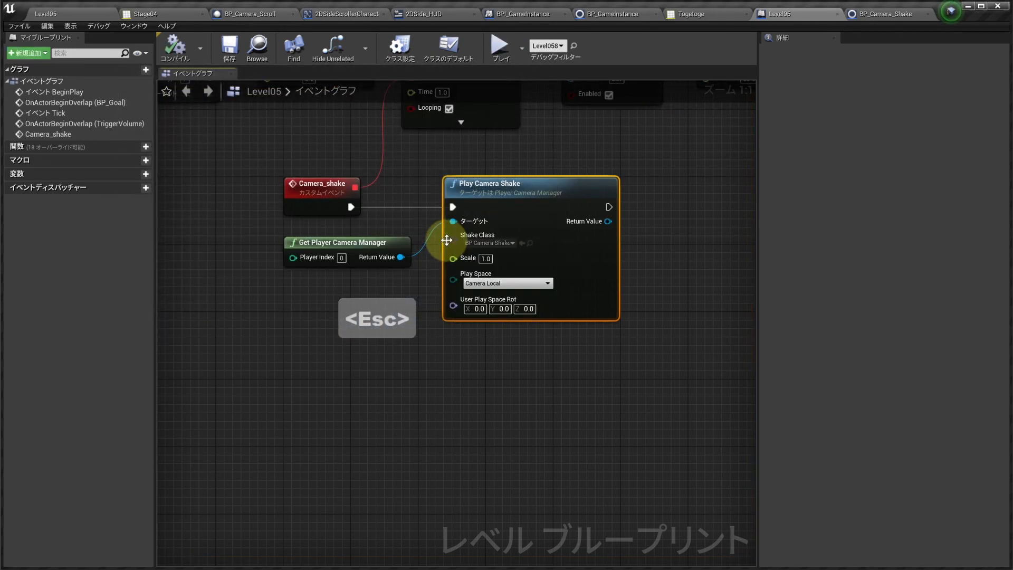
Step: In BP_Camera_Shake, set the Rot Oscillation Pitch amplitude to 0.4 and frequency to 100.0, and compile and save it
{"action": "left_click", "coordinate": [875, 16]}
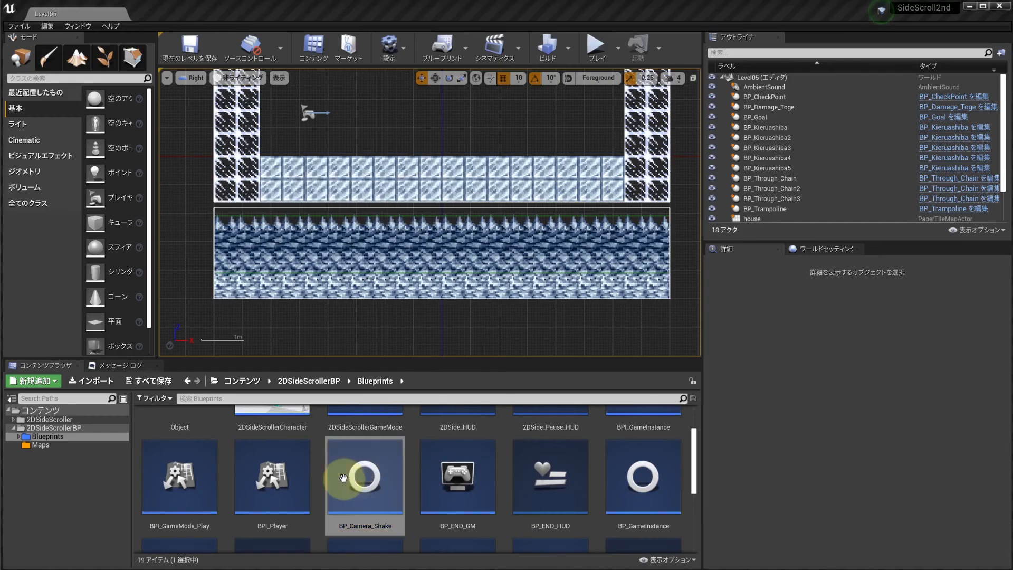
{"action": "left_click_drag", "start_coordinate": [370, 0], "coordinate": [359, 16]}
{"action": "left_click", "coordinate": [384, 226]}
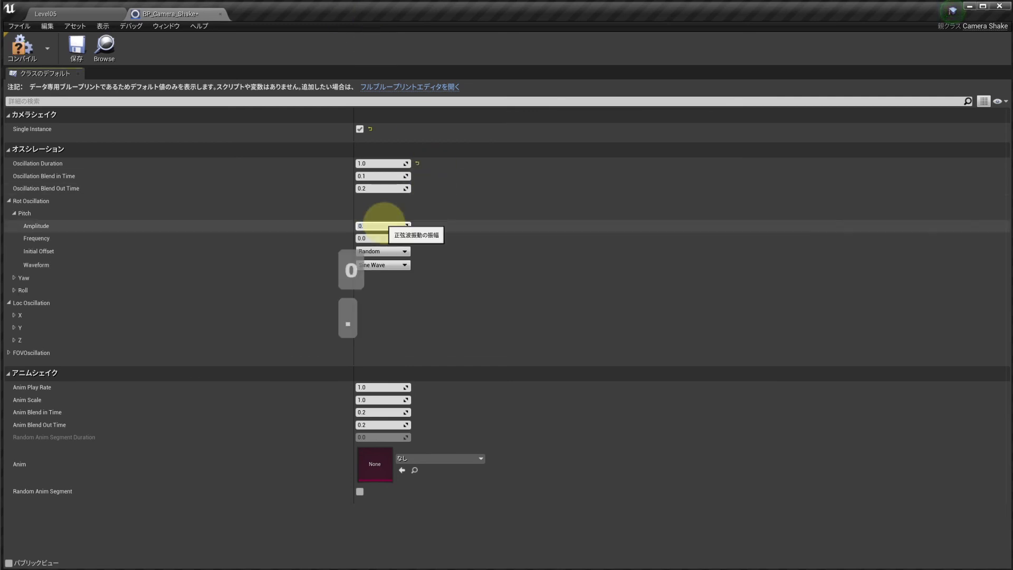
{"action": "left_click", "coordinate": [375, 237]}
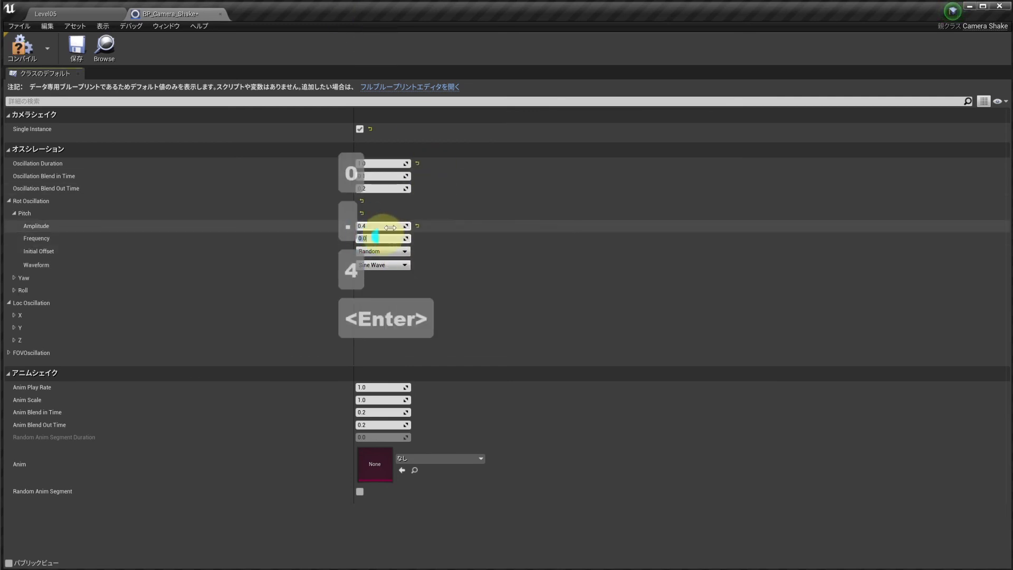
{"action": "type", "text": "100"}
{"action": "key", "text": "Return"}
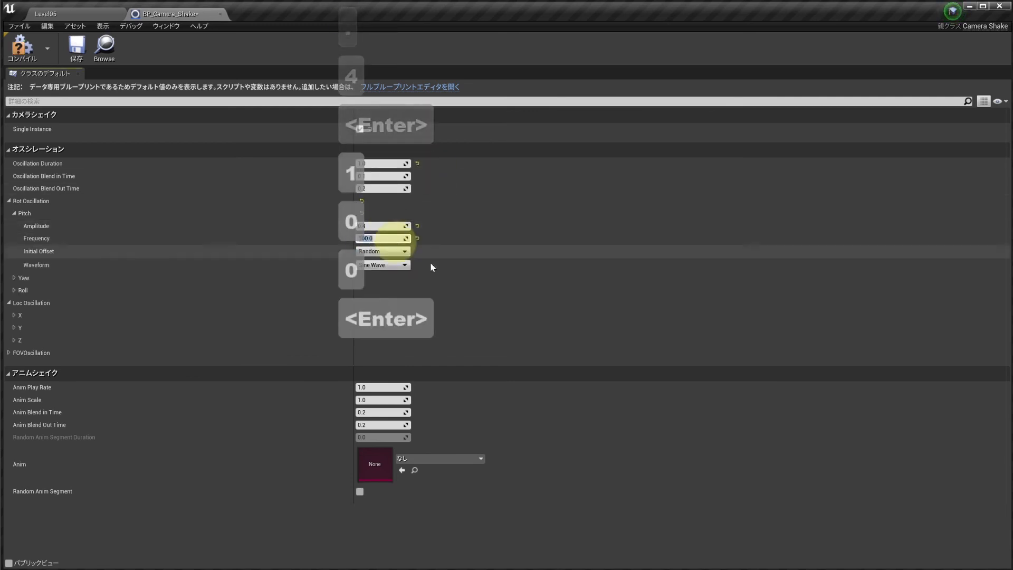
{"action": "left_click", "coordinate": [26, 49]}
{"action": "left_click", "coordinate": [75, 47]}
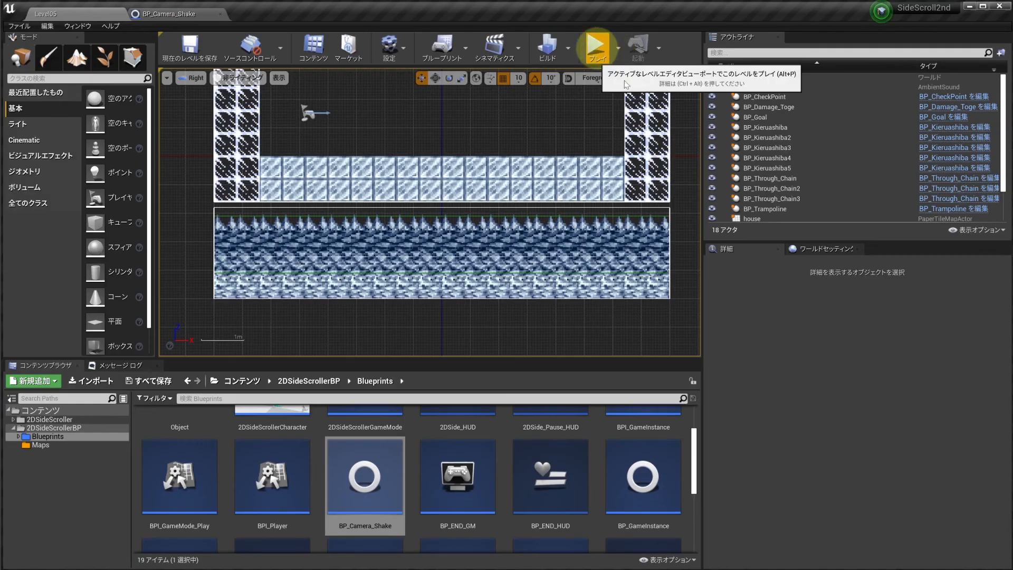
Step: Play-test Level05, climbing to the upper platform to check the adjusted camera shake and the rising spikes
{"action": "left_click", "coordinate": [597, 47]}
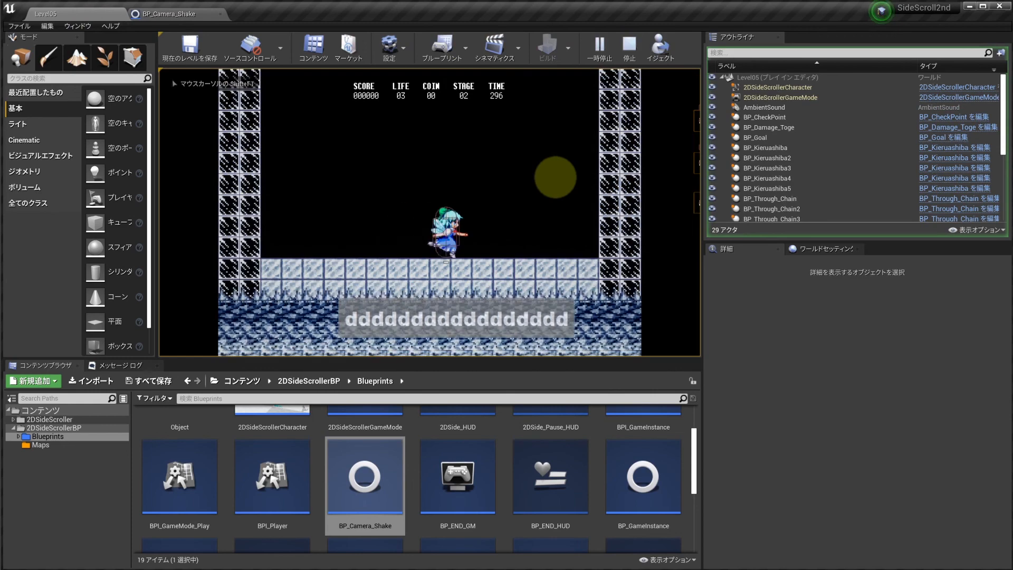
{"action": "key", "text": "d"}
{"action": "key", "text": "space"}
{"action": "key", "text": "space"}
{"action": "key", "text": "space"}
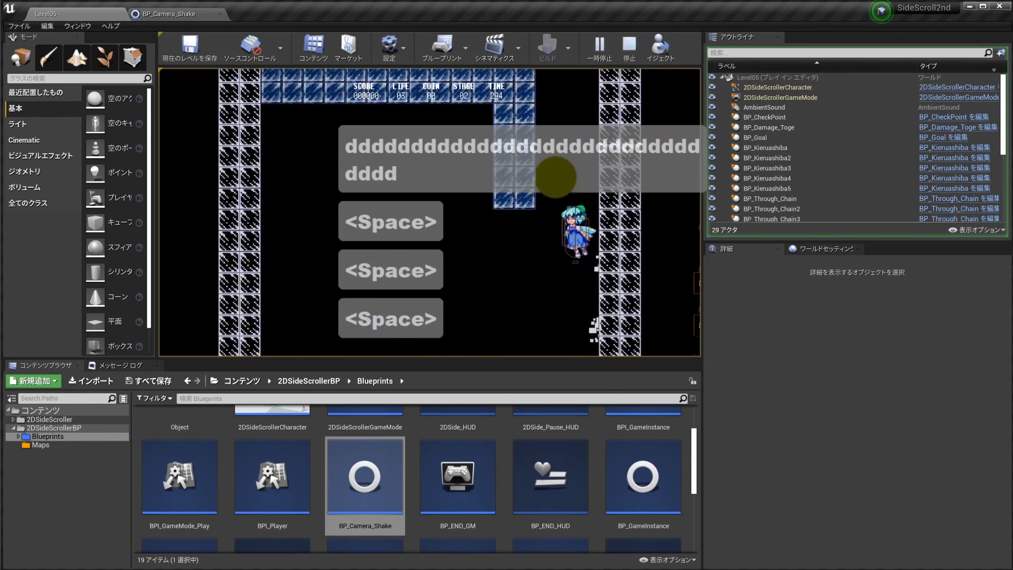
{"action": "key", "text": "space"}
{"action": "key", "text": "space"}
{"action": "key", "text": "space"}
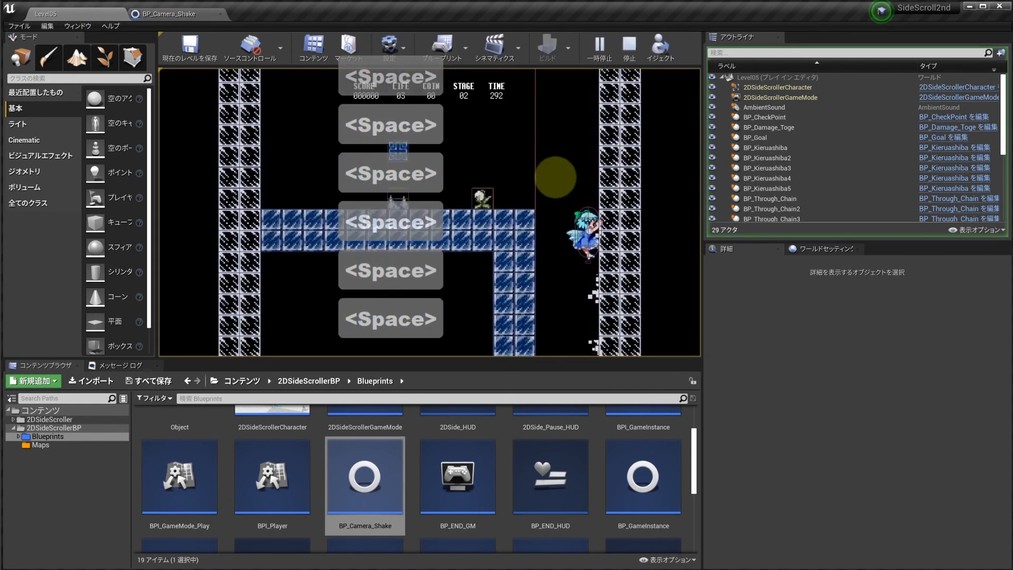
{"action": "key", "text": "a"}
{"action": "key", "text": "d"}
{"action": "key", "text": "d"}
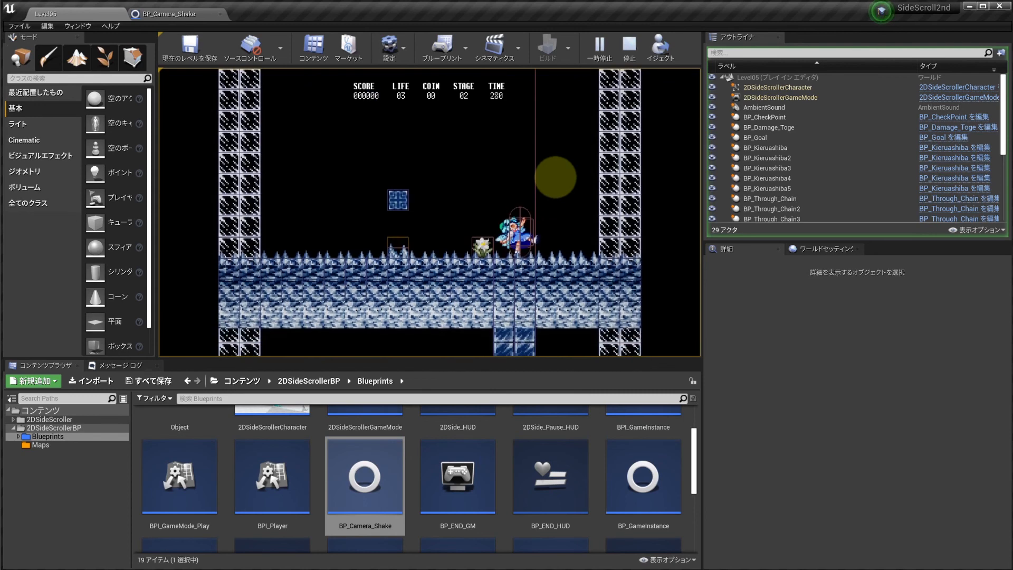
{"action": "key", "text": "Escape"}
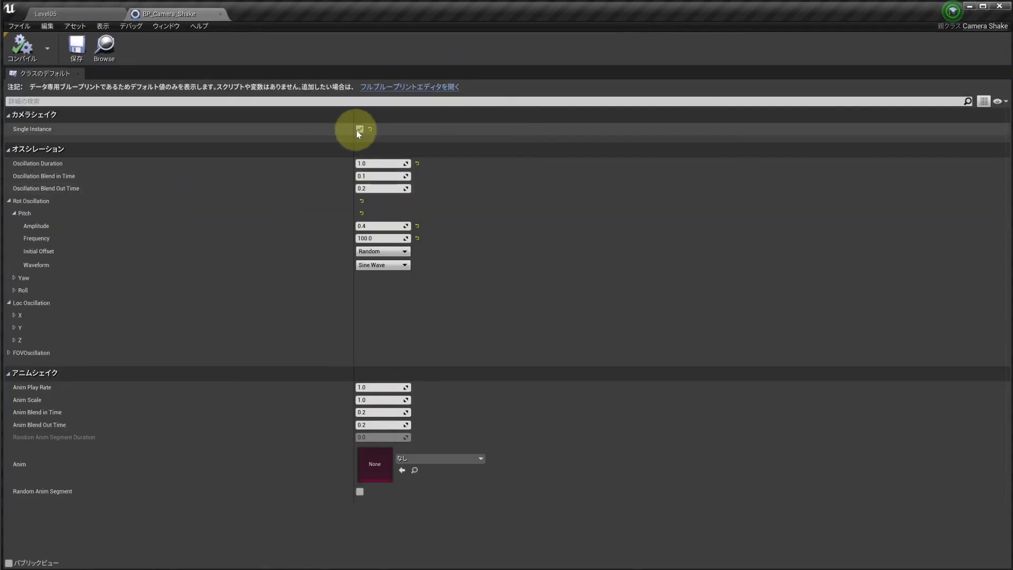
{"action": "left_click", "coordinate": [369, 163]}
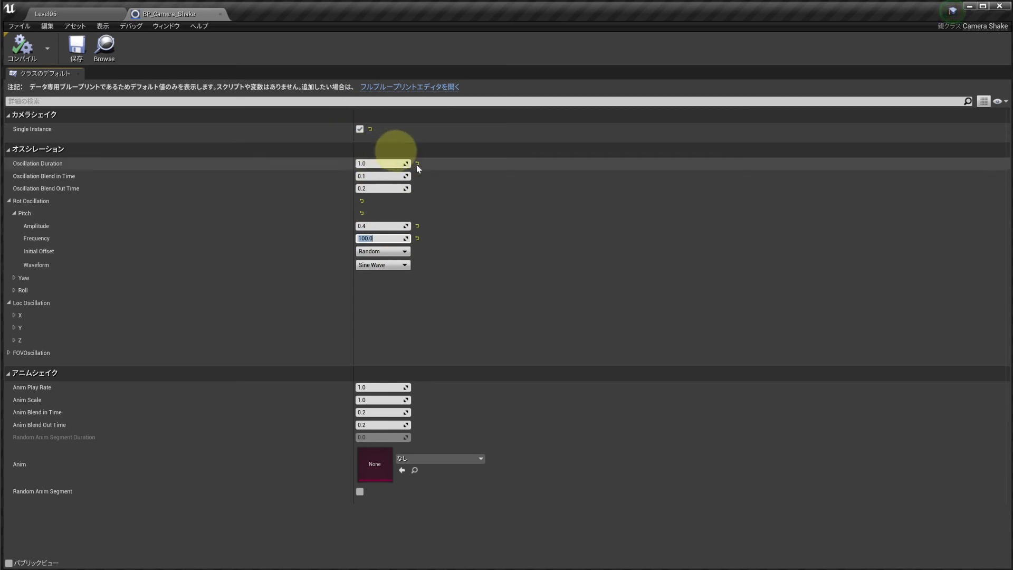
{"action": "left_click", "coordinate": [103, 16]}
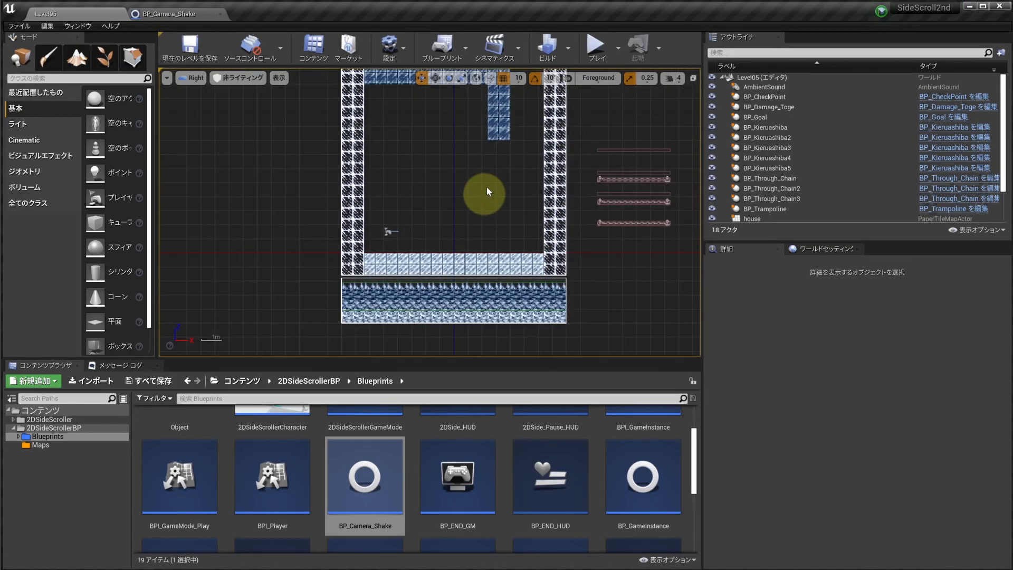
{"action": "scroll", "coordinate": [480, 180], "scroll_direction": "up", "scroll_amount": 4}
{"action": "scroll", "coordinate": [475, 166], "scroll_direction": "up", "scroll_amount": 2}
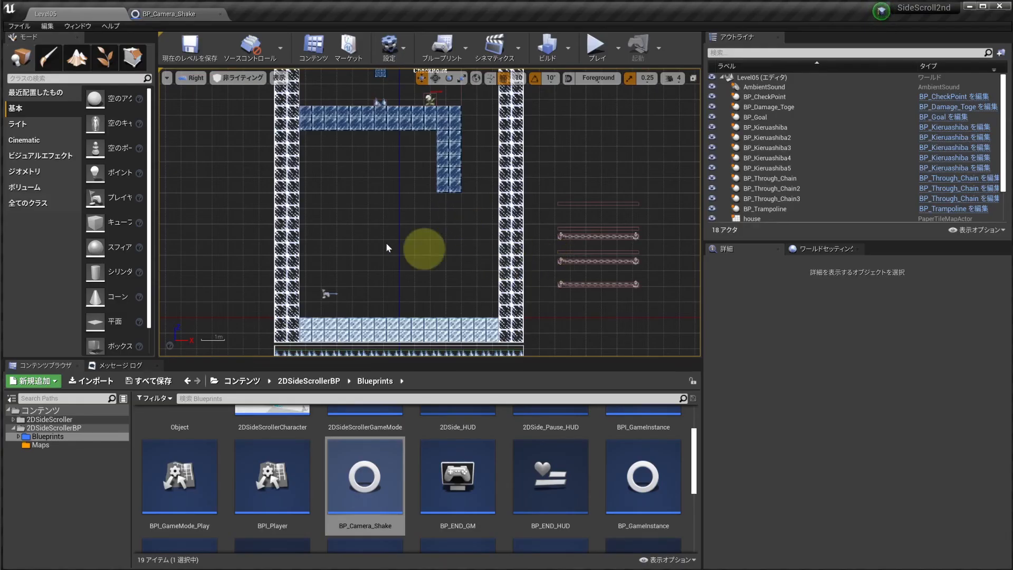
{"action": "scroll", "coordinate": [375, 205], "scroll_direction": "down", "scroll_amount": 4}
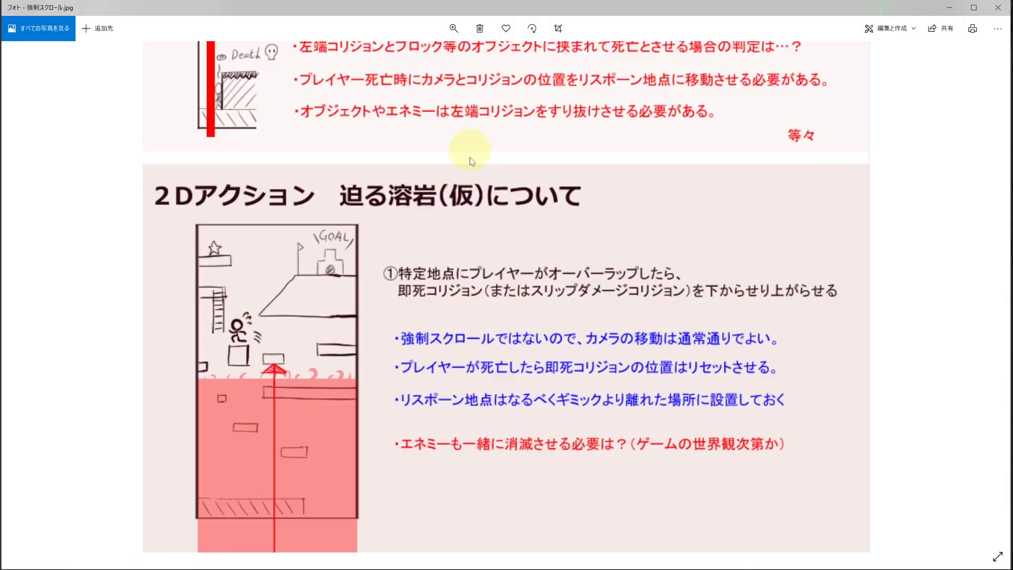
Step: Switch to the Photos app and review the forced-scroll and rising-lava design notes in 強制スクロール.jpg
{"action": "scroll", "coordinate": [470, 333], "scroll_direction": "up", "scroll_amount": 5}
{"action": "scroll", "coordinate": [469, 334], "scroll_direction": "up", "scroll_amount": 5}
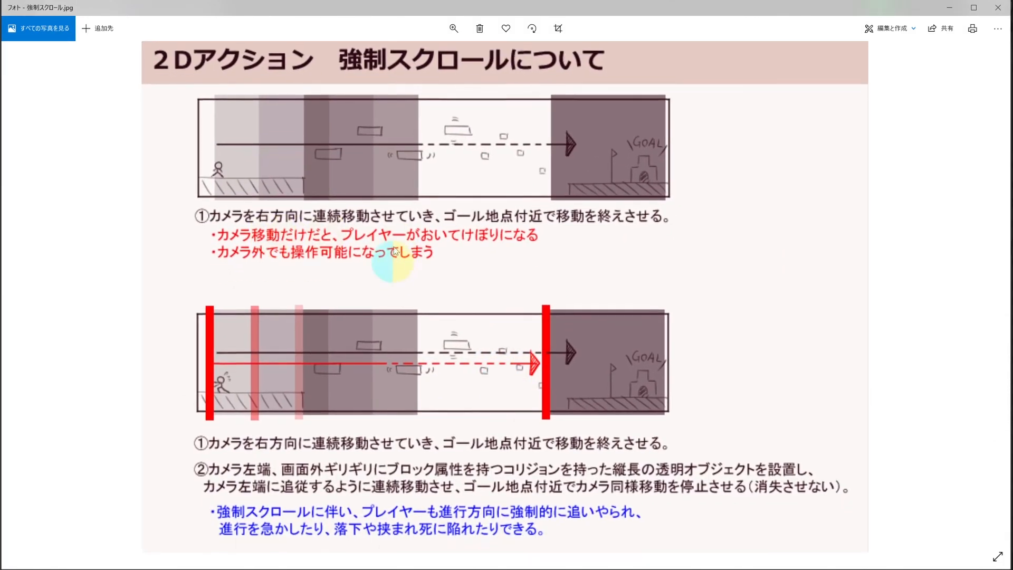
{"action": "scroll", "coordinate": [392, 289], "scroll_direction": "down", "scroll_amount": 3}
{"action": "scroll", "coordinate": [391, 289], "scroll_direction": "down", "scroll_amount": 2}
{"action": "scroll", "coordinate": [371, 211], "scroll_direction": "up", "scroll_amount": 2}
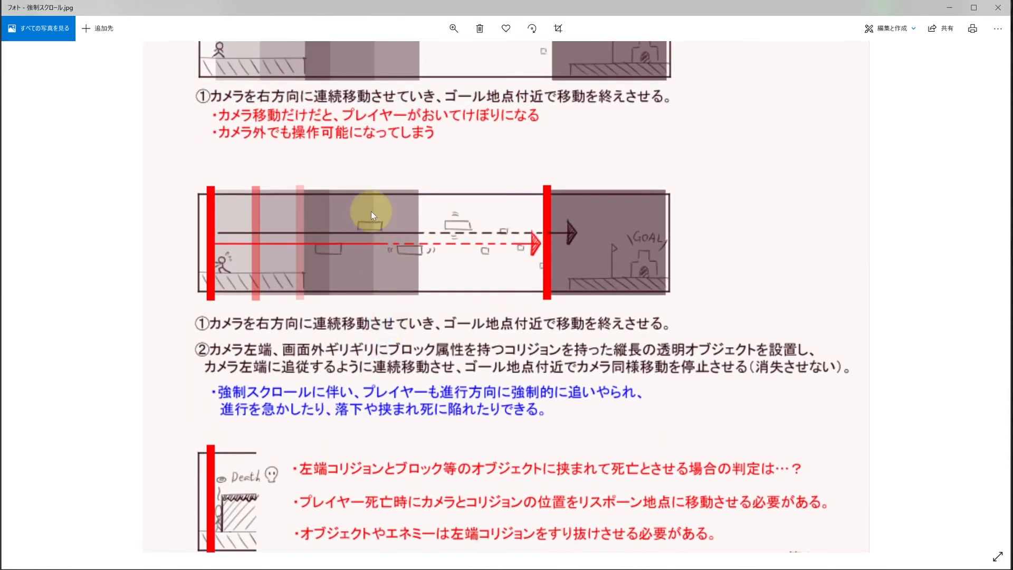
Step: Examine the left-edge collision issues and the rising-lava (迫る溶岩) section of the design notes in 強制スクロール.jpg
{"action": "scroll", "coordinate": [371, 211], "scroll_direction": "down", "scroll_amount": 2}
{"action": "scroll", "coordinate": [397, 176], "scroll_direction": "down", "scroll_amount": 2}
{"action": "scroll", "coordinate": [316, 170], "scroll_direction": "down", "scroll_amount": 3}
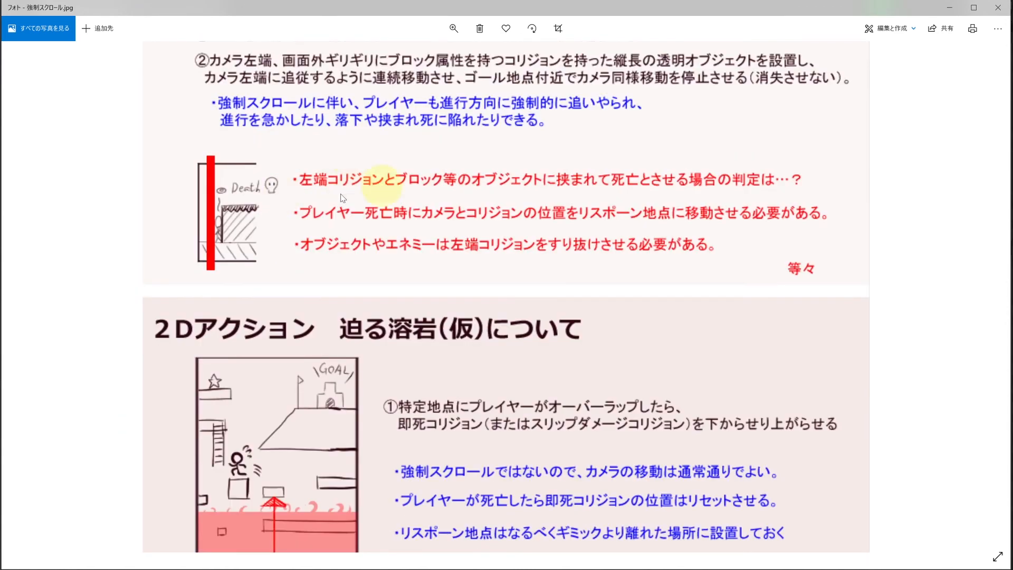
{"action": "scroll", "coordinate": [268, 170], "scroll_direction": "down", "scroll_amount": 2}
{"action": "scroll", "coordinate": [331, 150], "scroll_direction": "down", "scroll_amount": 3}
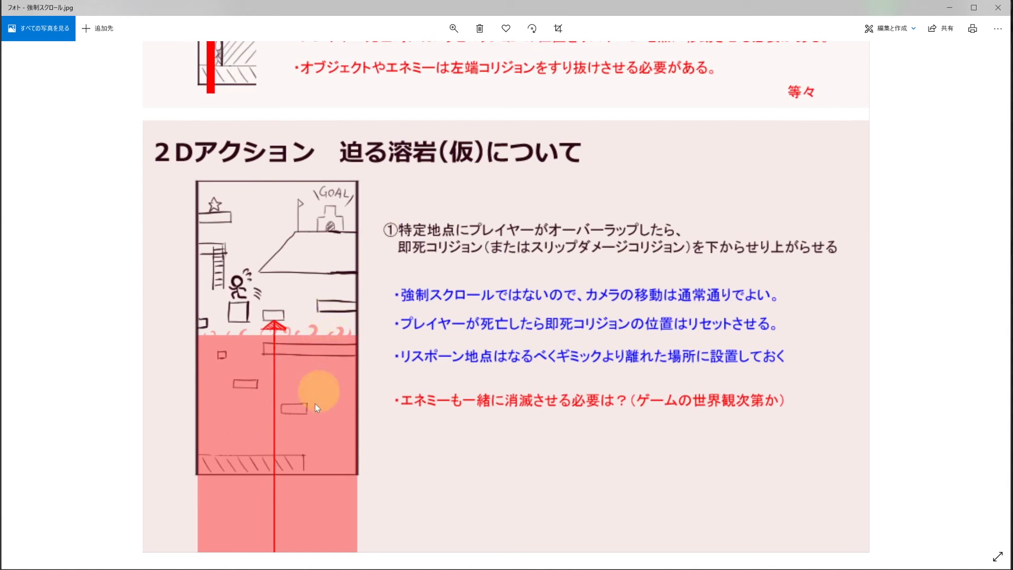
{"action": "scroll", "coordinate": [467, 221], "scroll_direction": "up", "scroll_amount": 10}
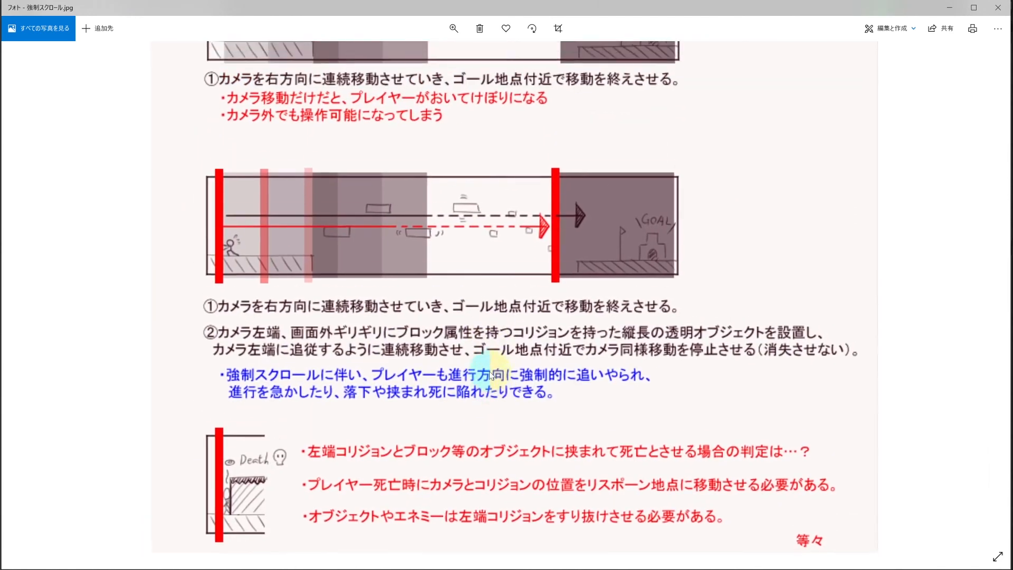
{"action": "scroll", "coordinate": [480, 284], "scroll_direction": "down", "scroll_amount": 9}
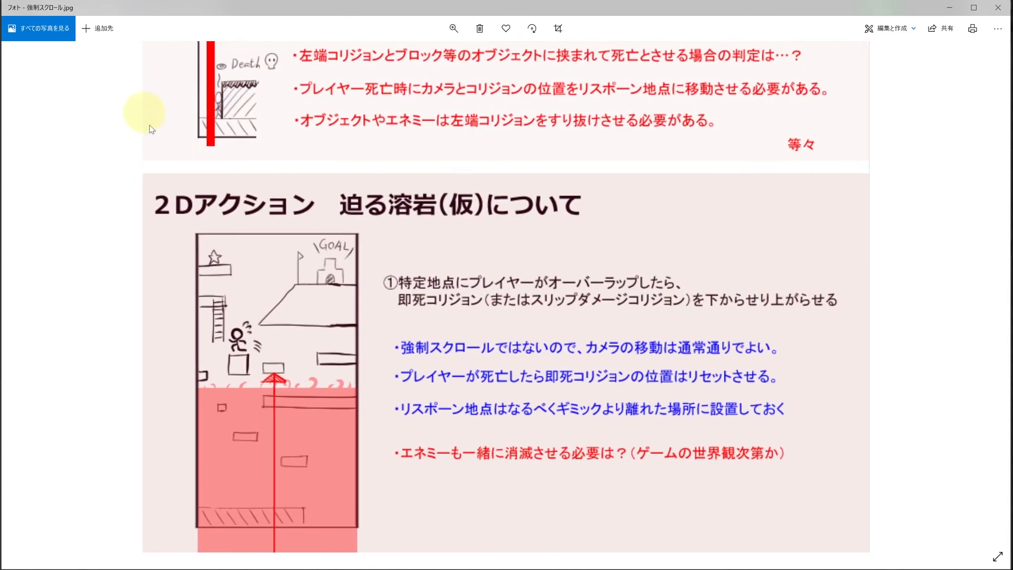
{"action": "scroll", "coordinate": [220, 102], "scroll_direction": "down", "scroll_amount": 2}
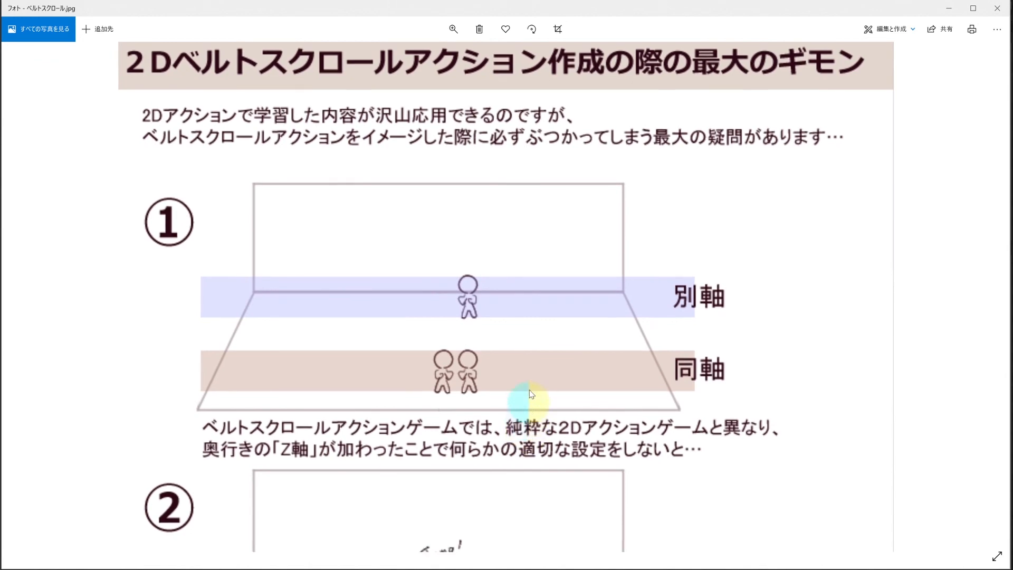
Step: Read through the belt-scroll action notes in ベルトスクロール.jpg, down to case ④ about attacks hitting enemies on a different axis
{"action": "scroll", "coordinate": [528, 396], "scroll_direction": "down", "scroll_amount": 10}
{"action": "scroll", "coordinate": [529, 308], "scroll_direction": "down", "scroll_amount": 8}
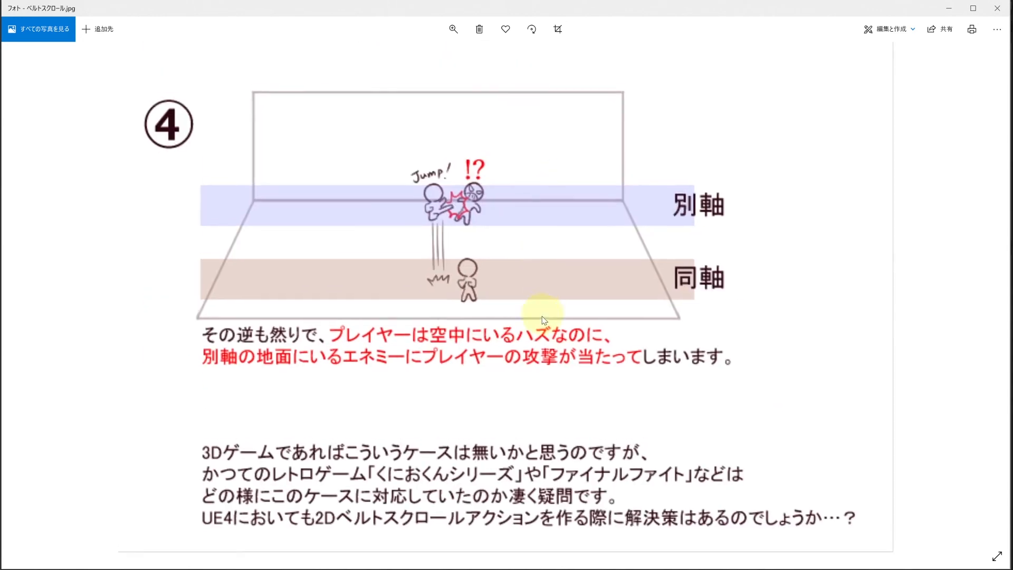
{"action": "scroll", "coordinate": [536, 227], "scroll_direction": "up", "scroll_amount": 3}
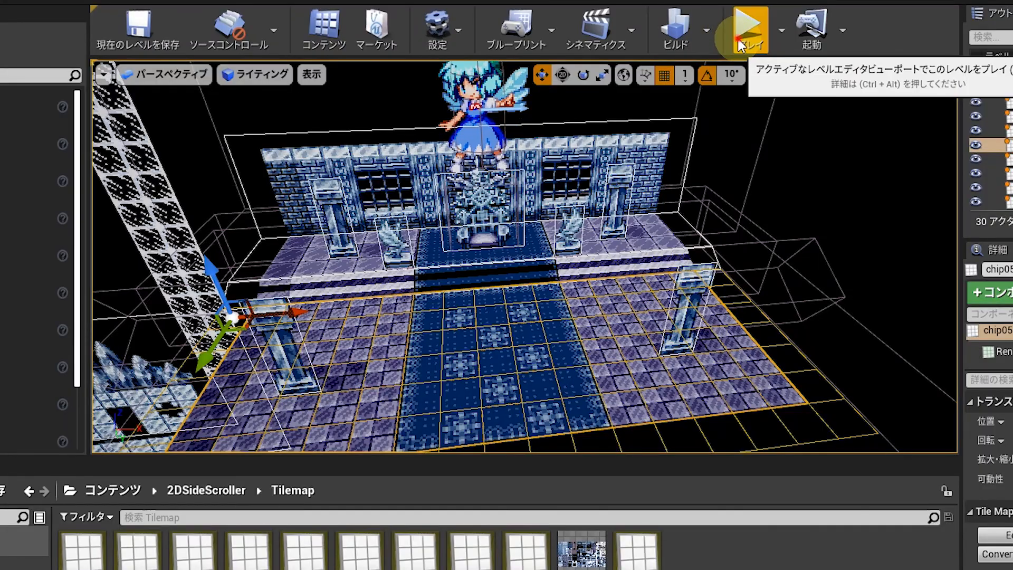
Step: Switch to the Unreal Editor and play-test the throne-room level, moving the character sideways and in depth and jumping near the throne
{"action": "left_click", "coordinate": [746, 29]}
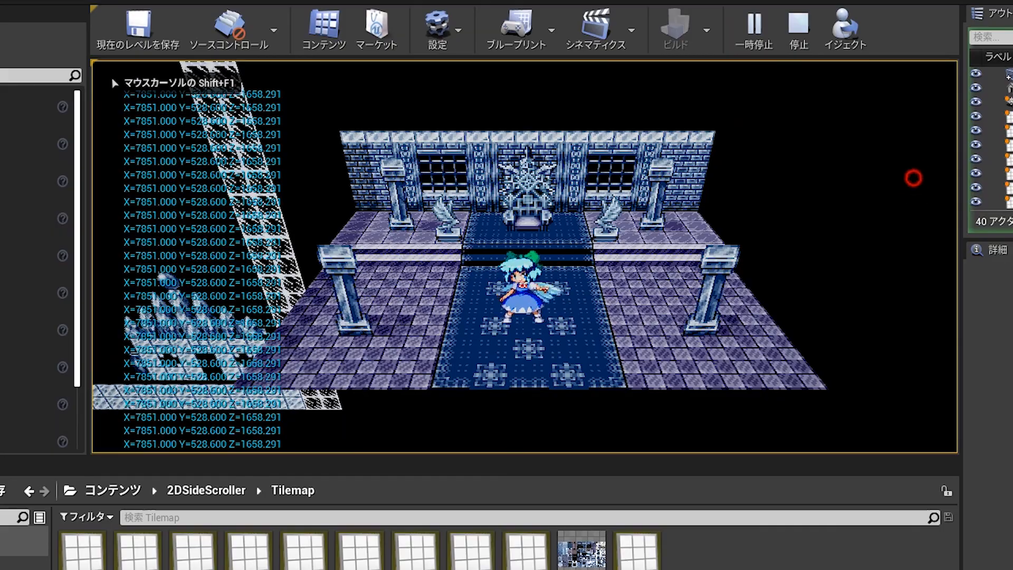
{"action": "key", "text": "Left"}
{"action": "key", "text": "Right"}
{"action": "key", "text": "Down"}
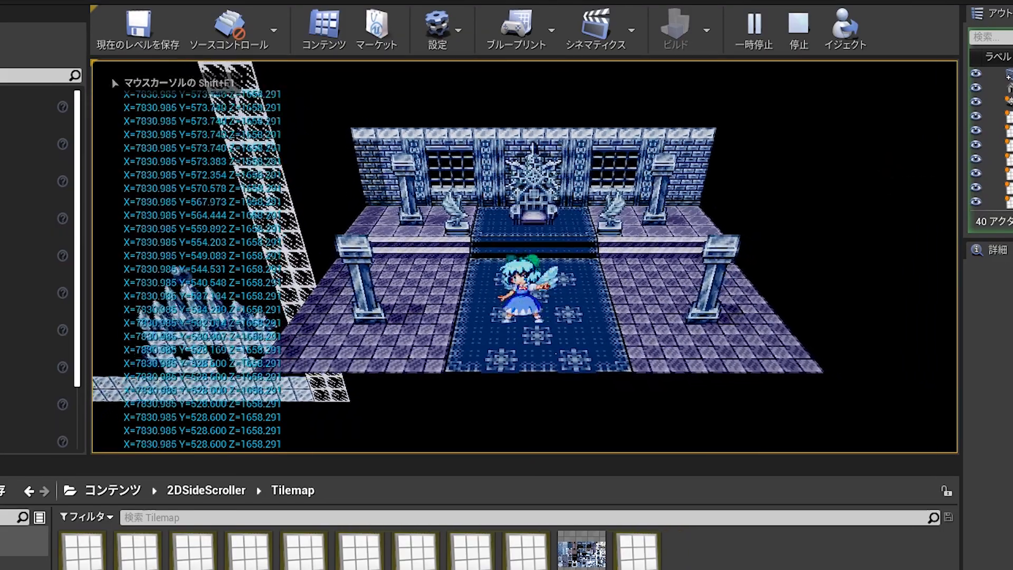
{"action": "key", "text": "Up"}
{"action": "key", "text": "space"}
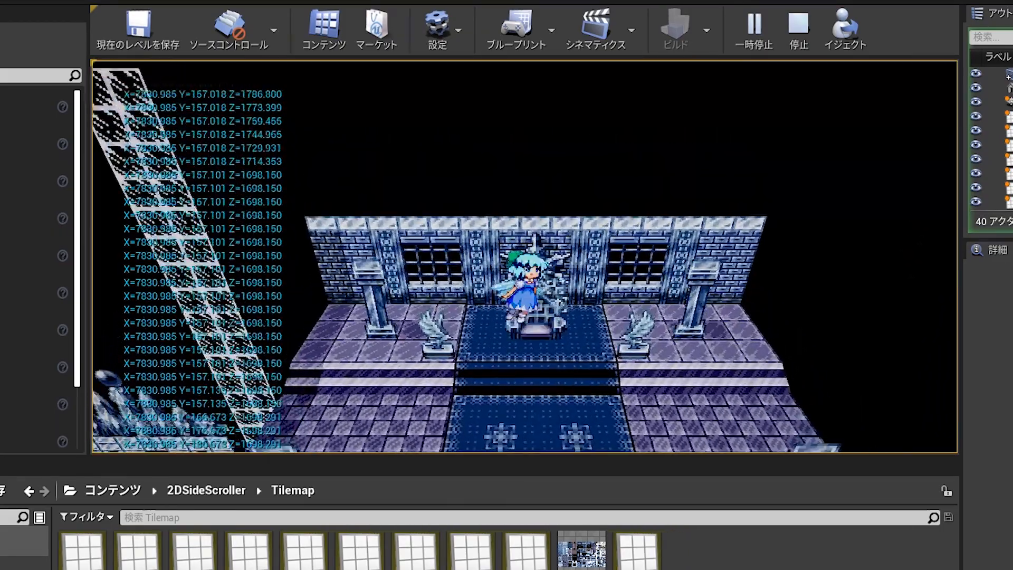
{"action": "key", "text": "Down"}
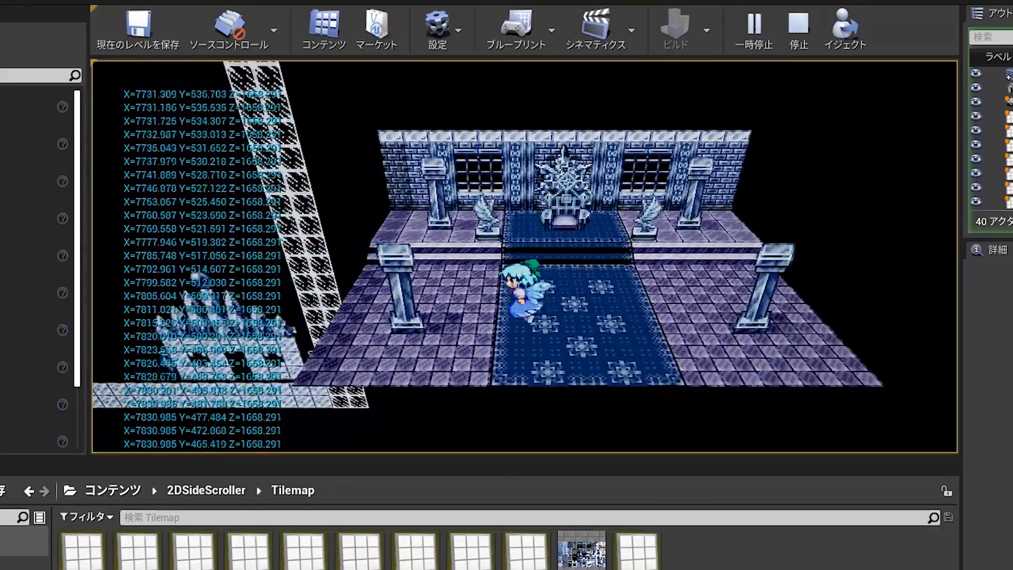
{"action": "key", "text": "Left"}
{"action": "key", "text": "Right"}
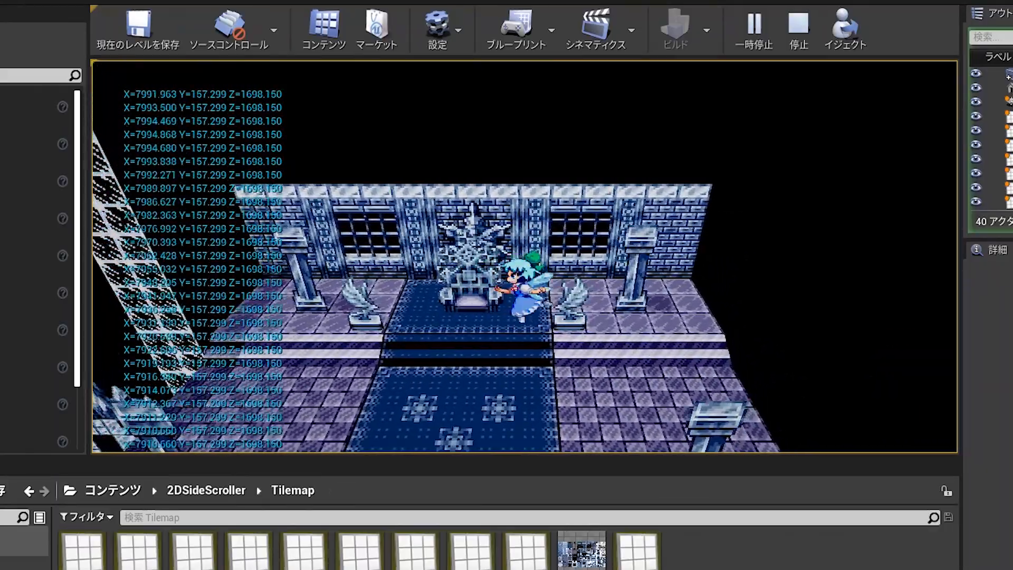